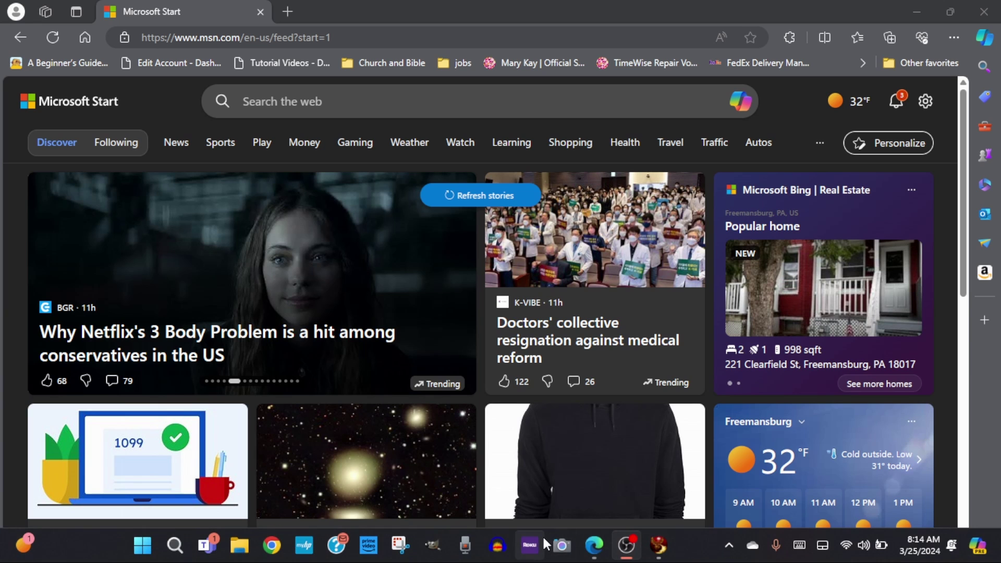
Search the web for "free 3d models" from the Microsoft Start page
mouse_move(593, 551)
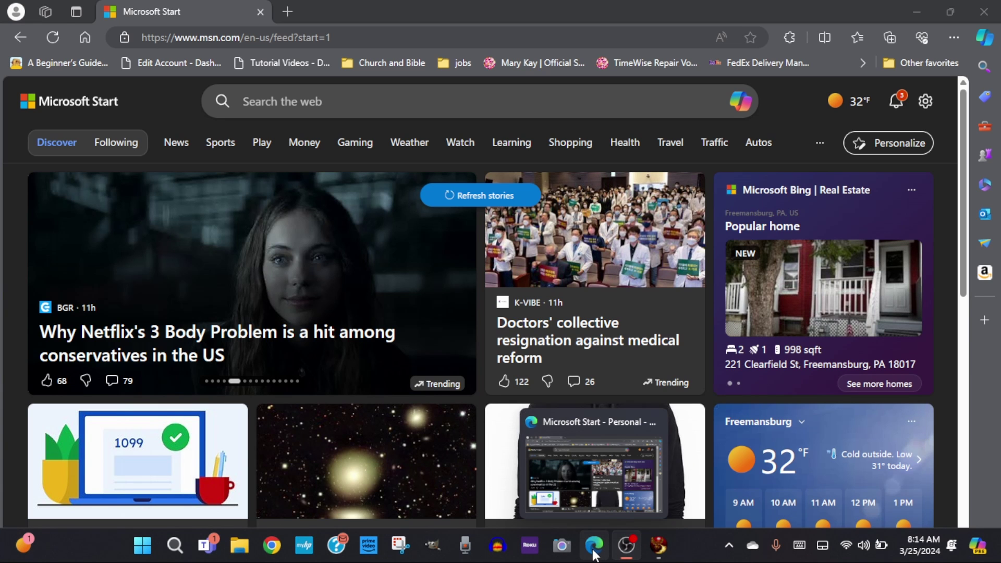
click(593, 552)
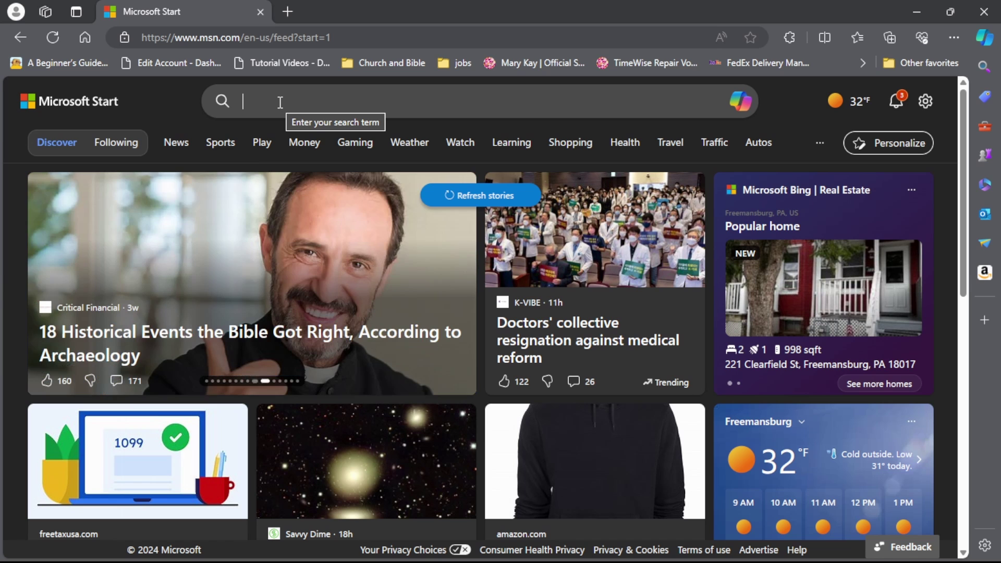
click(280, 102)
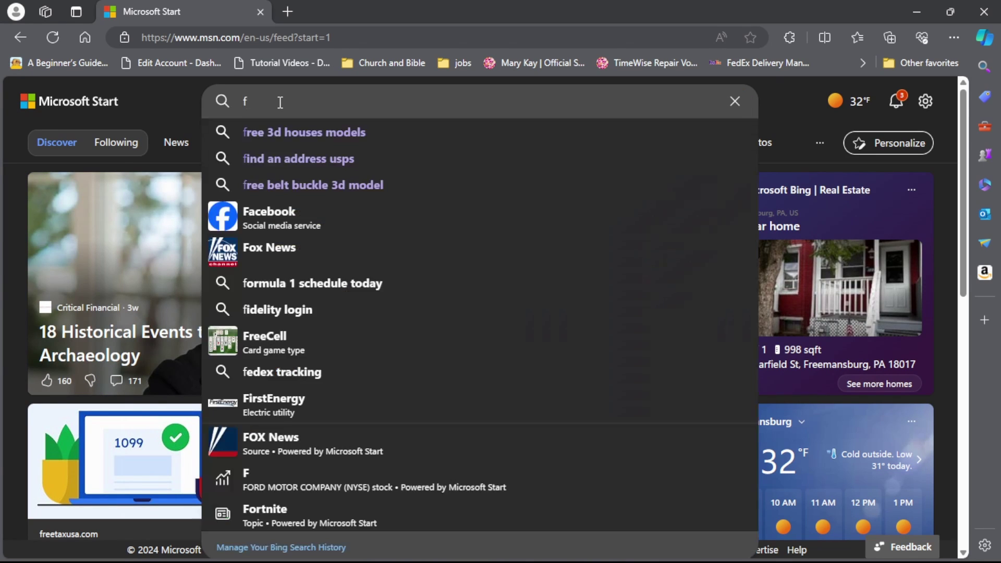
text(free)
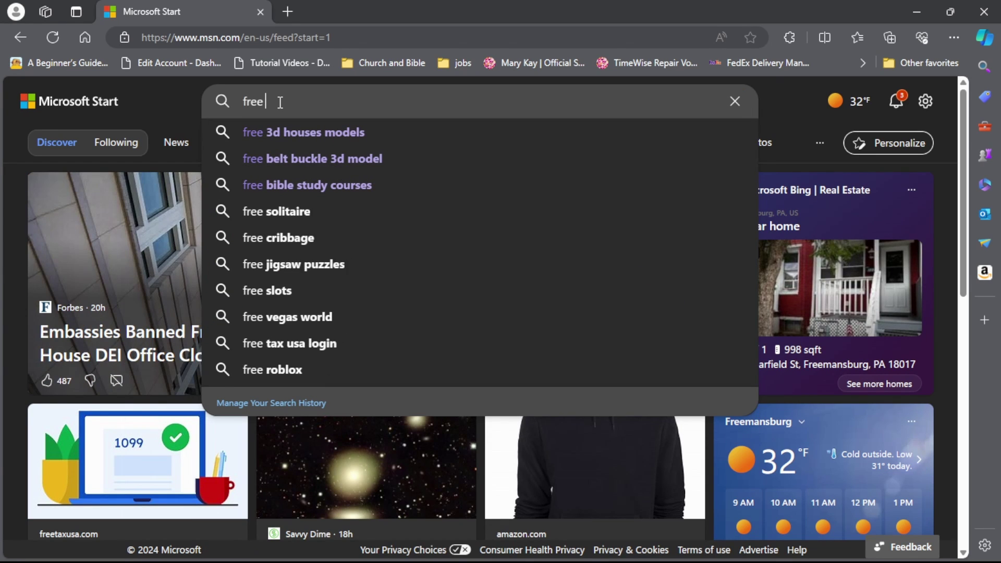
text( 3d m)
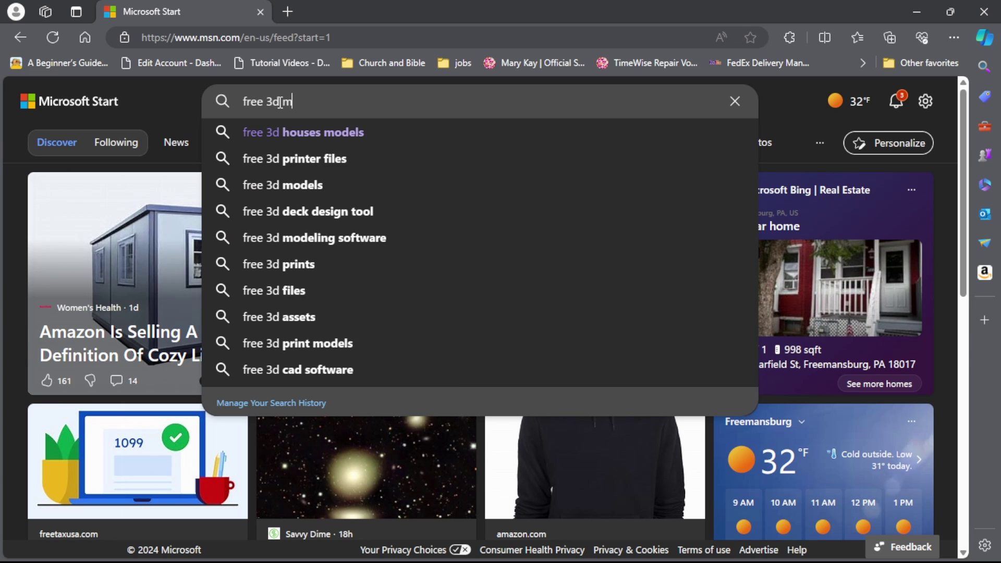
text(odels)
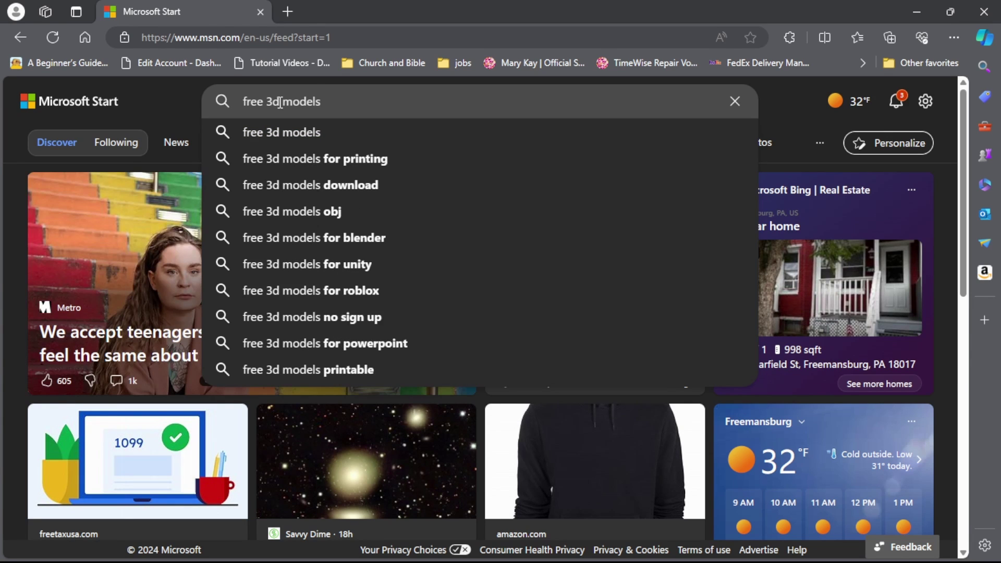
key(Return)
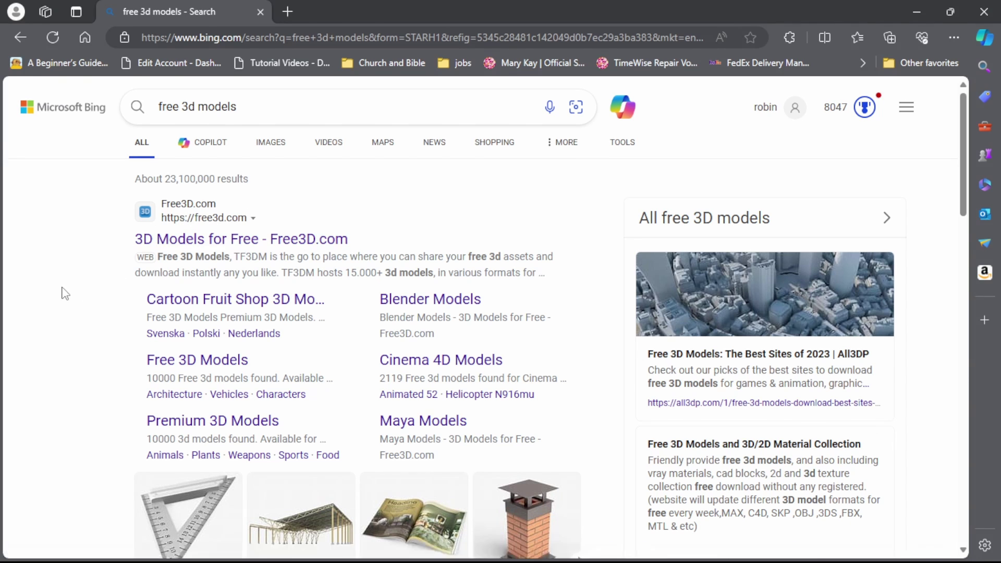
Look through the search results for free model sites and open CGTrader's "Free 3D Models" result
scroll(63, 292, down, 4)
scroll(63, 291, down, 5)
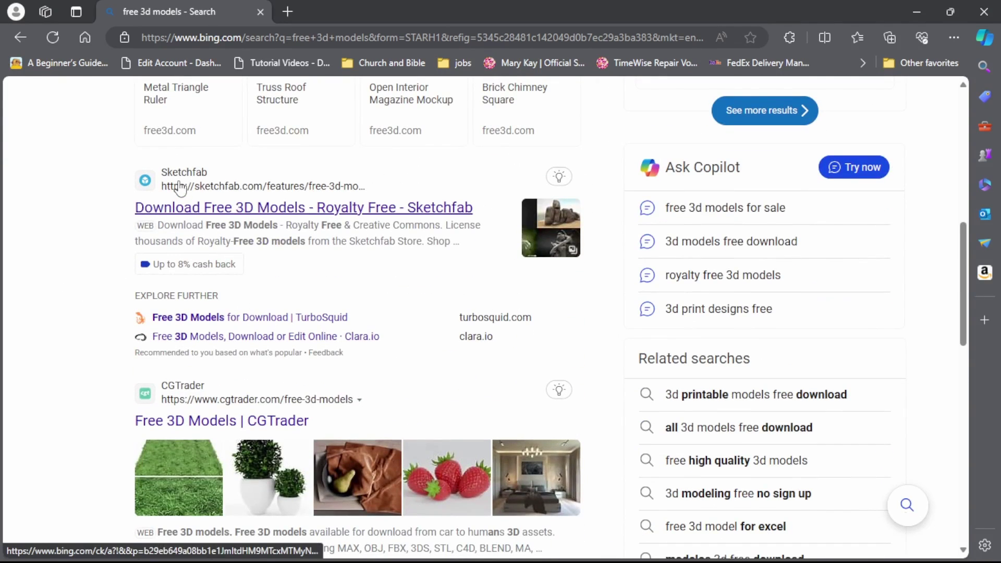
scroll(55, 275, down, 3)
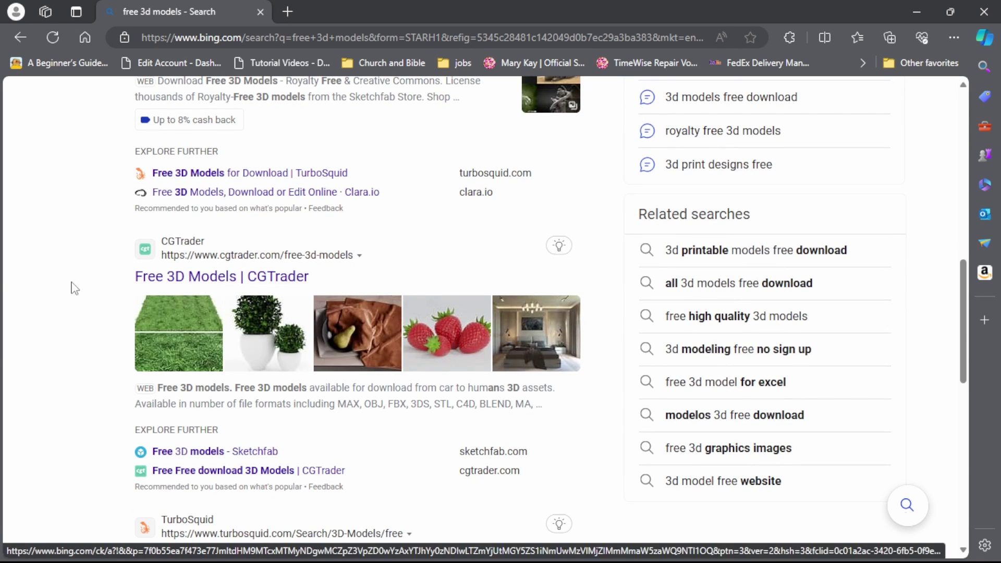
scroll(70, 288, down, 5)
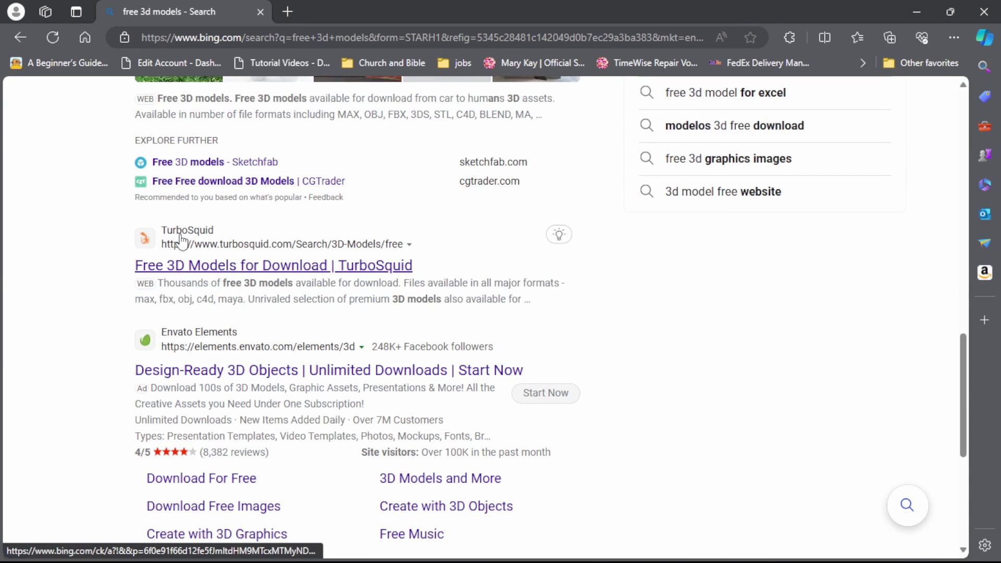
scroll(36, 286, down, 3)
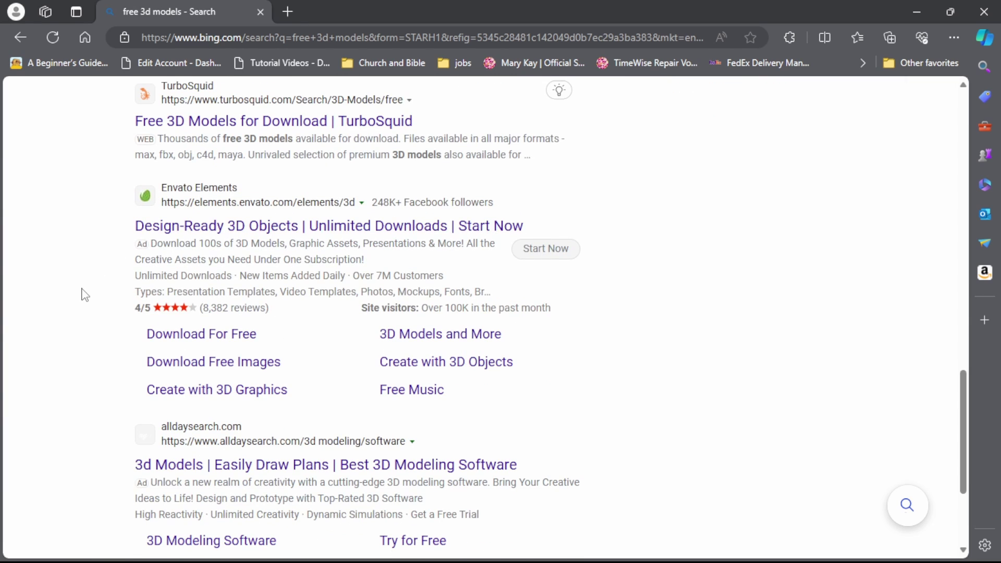
scroll(83, 293, down, 3)
scroll(83, 289, up, 5)
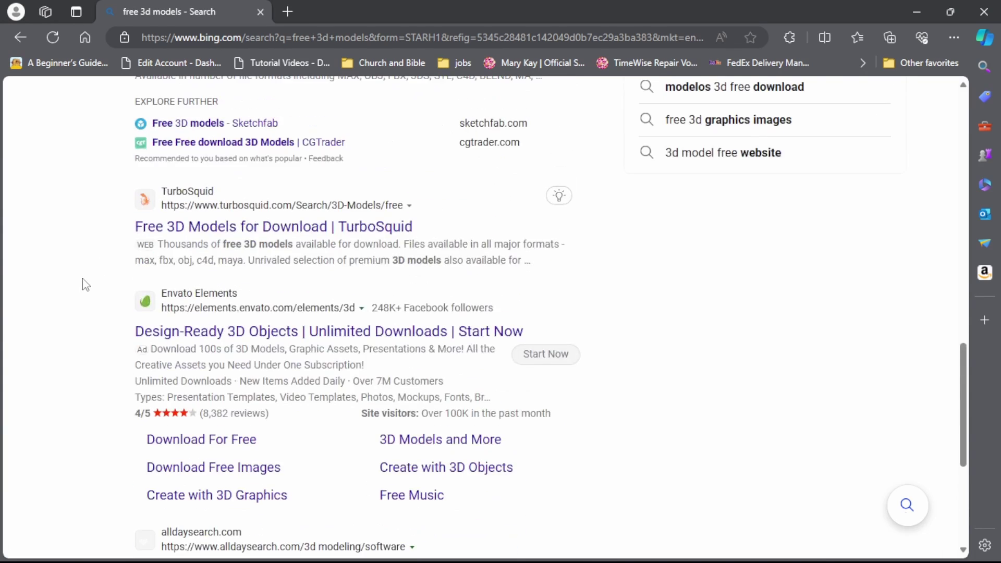
scroll(83, 282, up, 9)
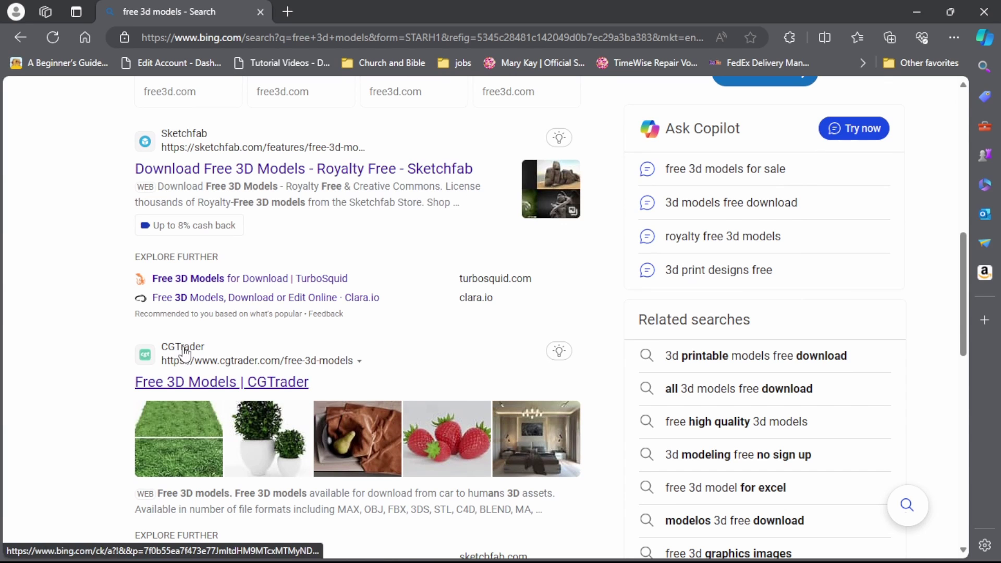
click(184, 355)
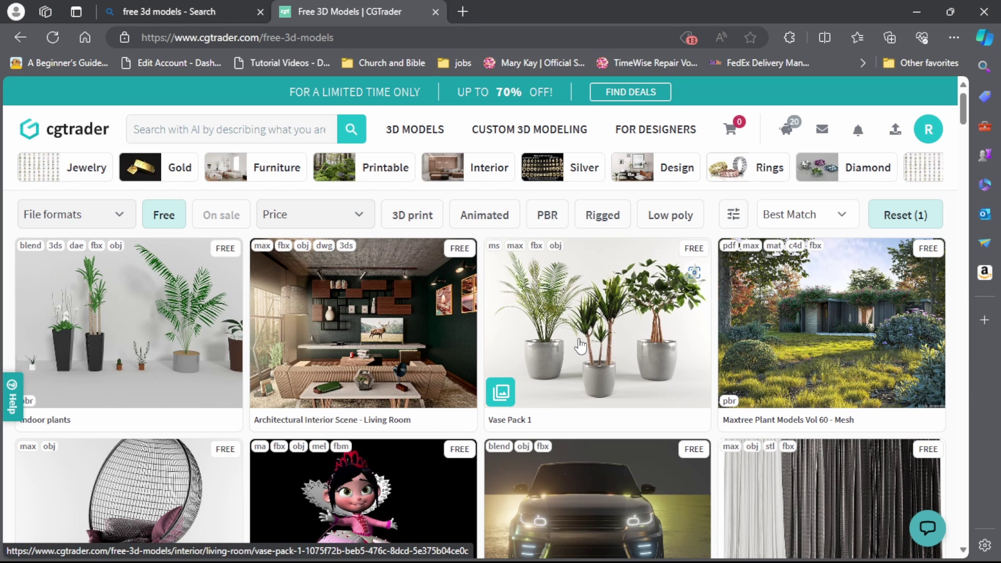
Browse CGTrader's free 3D models, examining the available objects and the file formats labelled on each one
scroll(578, 345, down, 4)
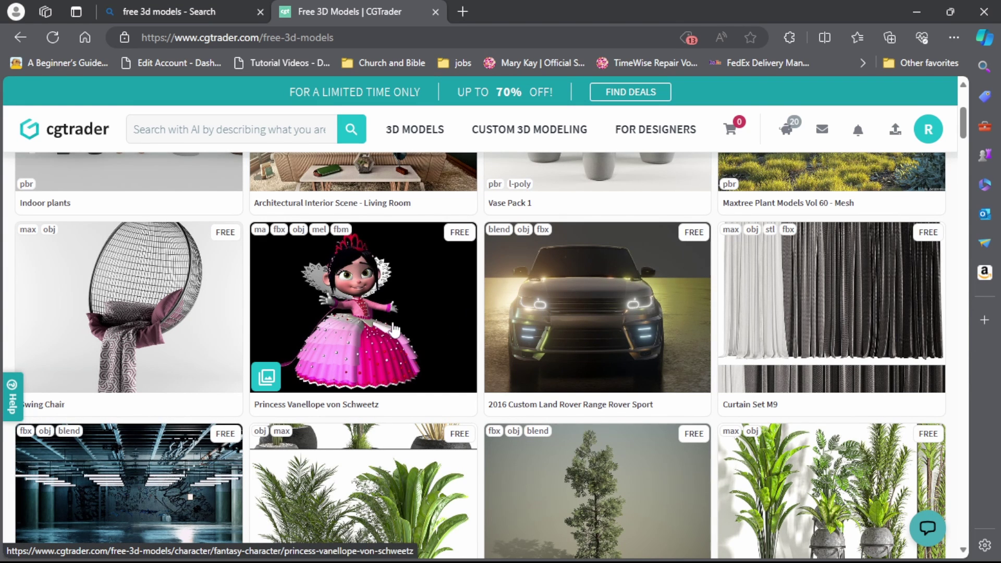
scroll(394, 327, down, 3)
scroll(395, 327, down, 12)
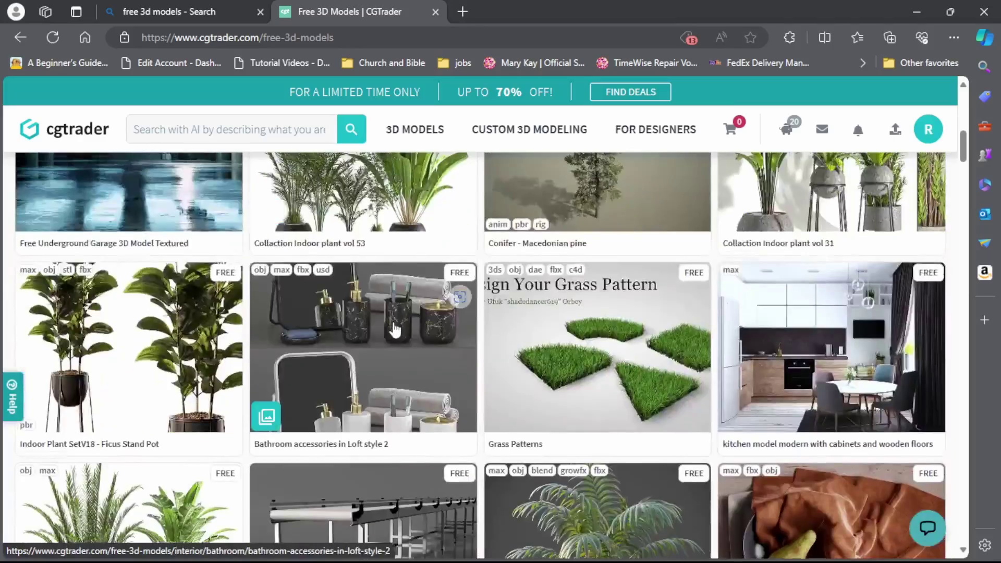
scroll(395, 328, down, 10)
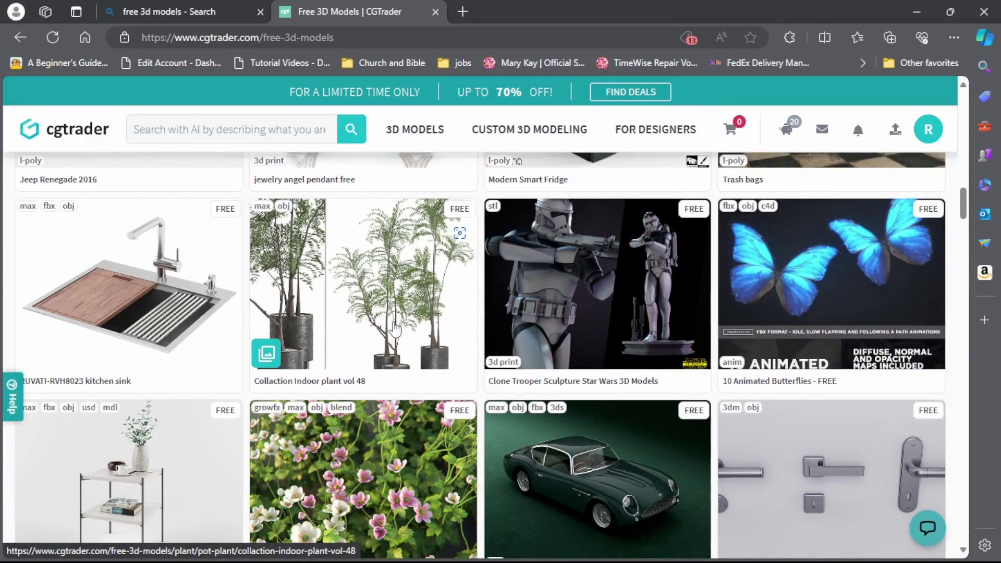
scroll(396, 327, down, 8)
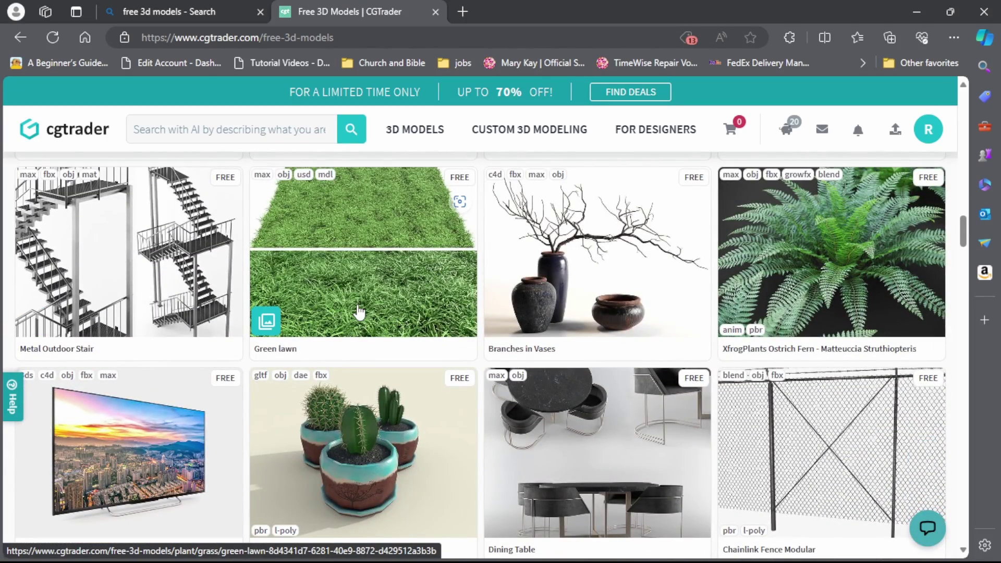
scroll(358, 312, down, 7)
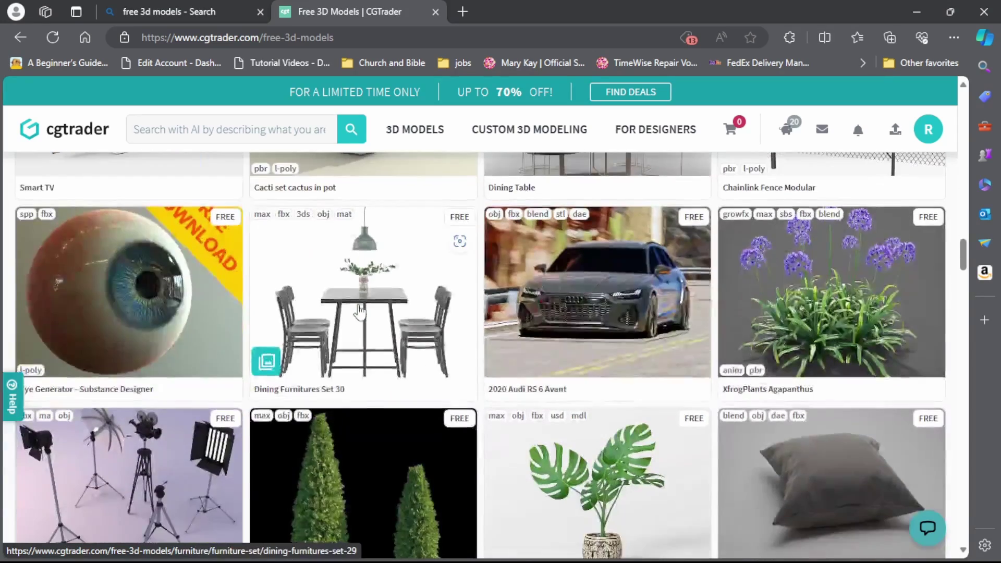
scroll(358, 310, down, 4)
scroll(358, 309, up, 4)
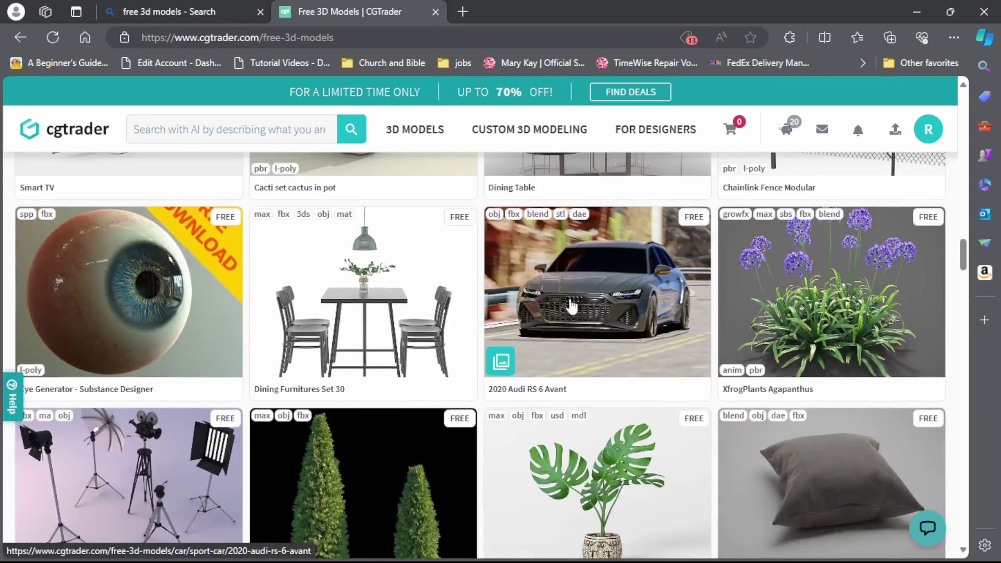
scroll(347, 331, down, 3)
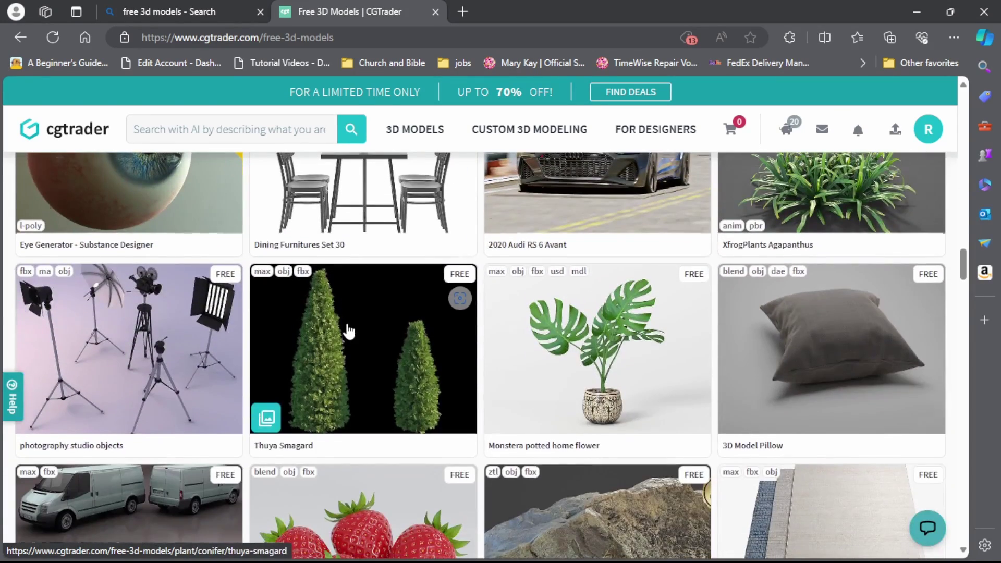
scroll(347, 331, up, 4)
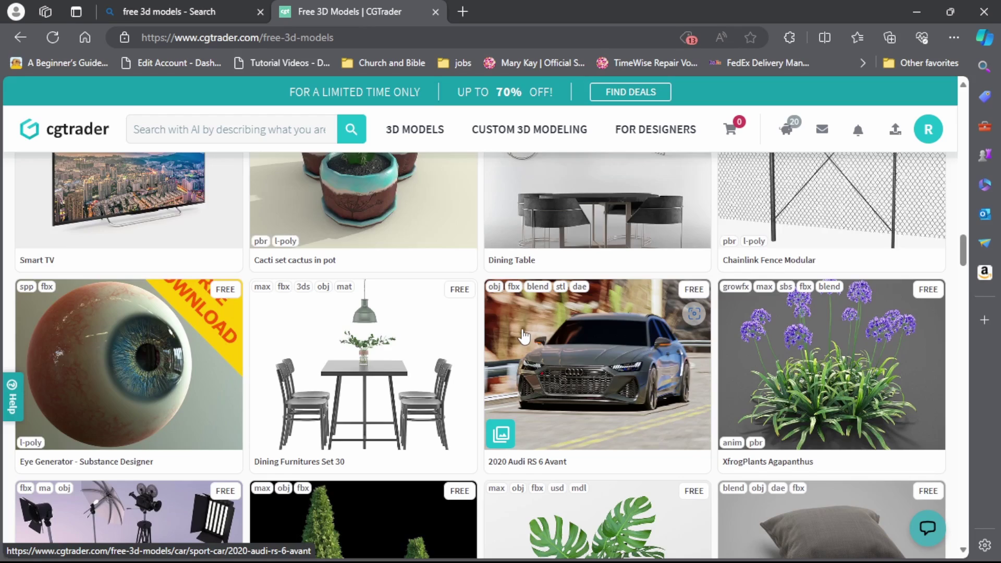
scroll(525, 336, down, 3)
scroll(524, 336, down, 2)
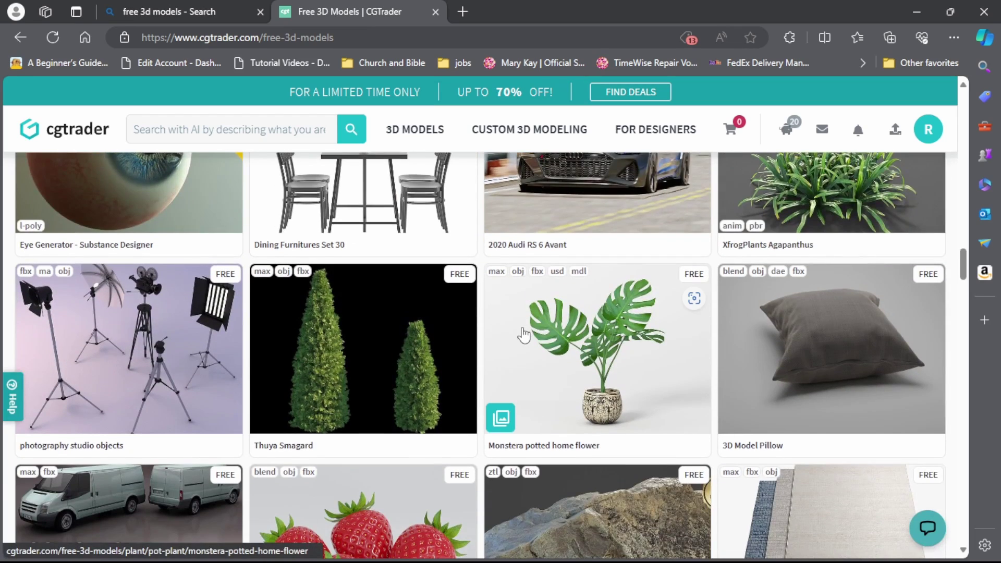
scroll(524, 335, down, 4)
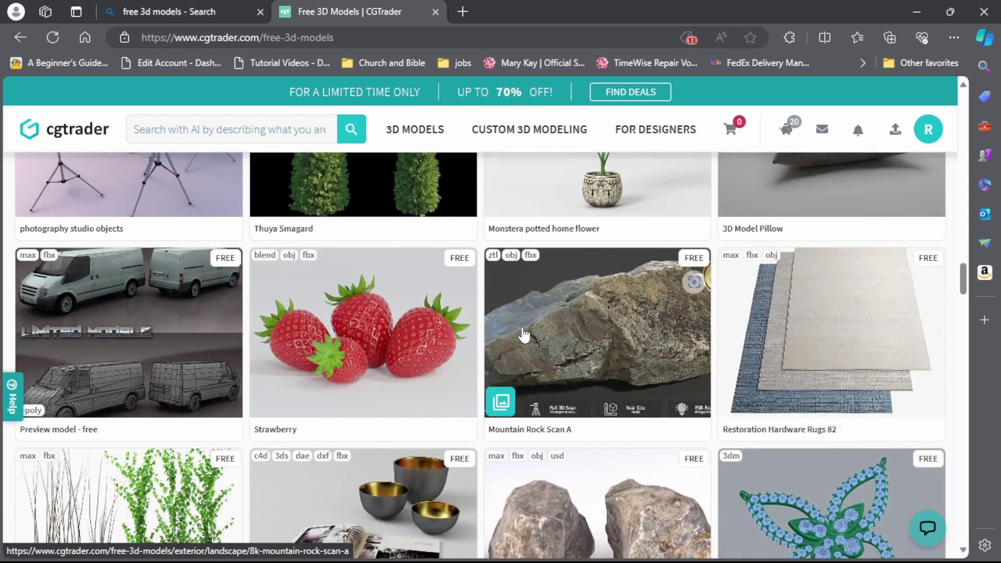
scroll(543, 331, down, 4)
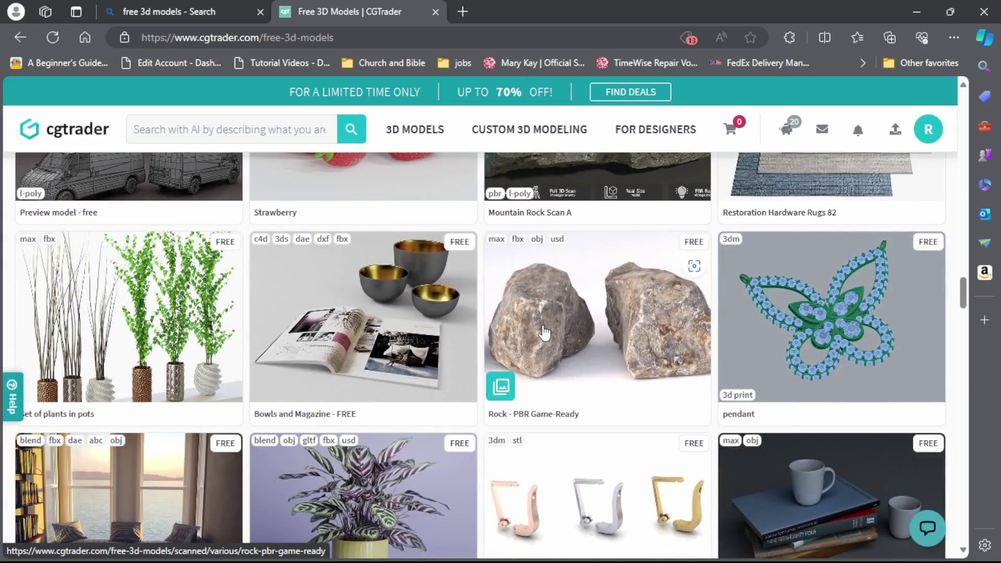
scroll(544, 331, down, 7)
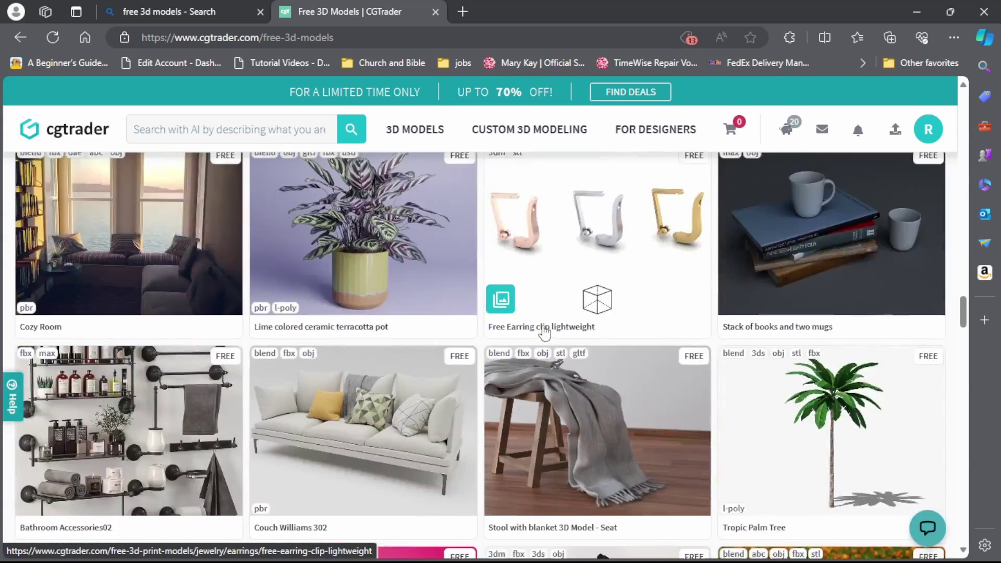
scroll(543, 331, down, 2)
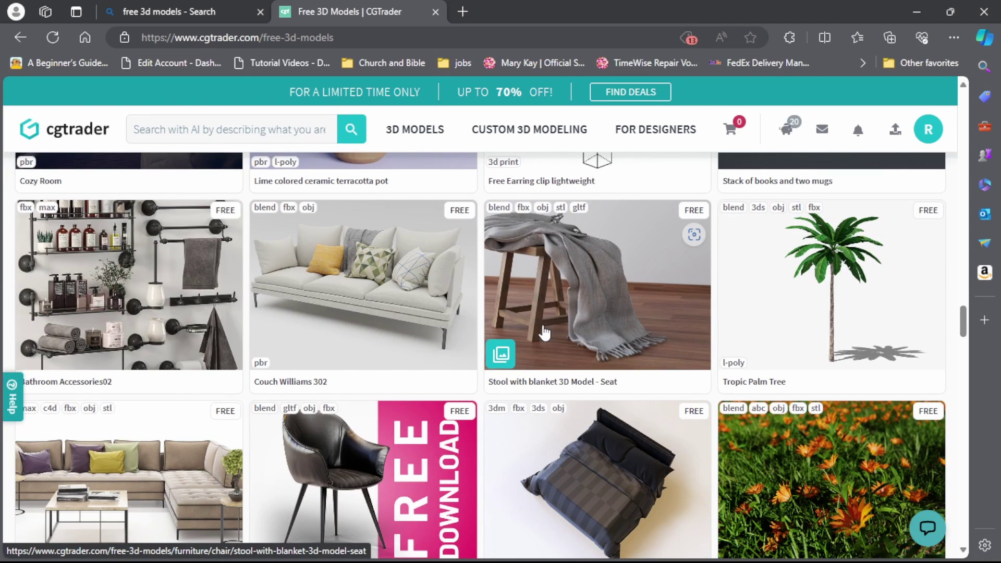
scroll(544, 331, down, 5)
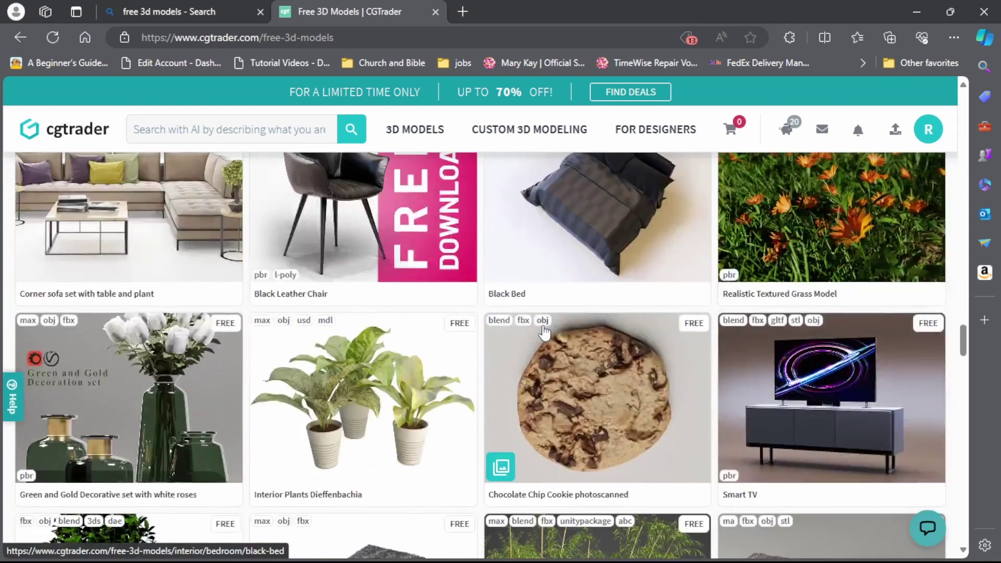
scroll(543, 331, down, 5)
scroll(544, 331, up, 3)
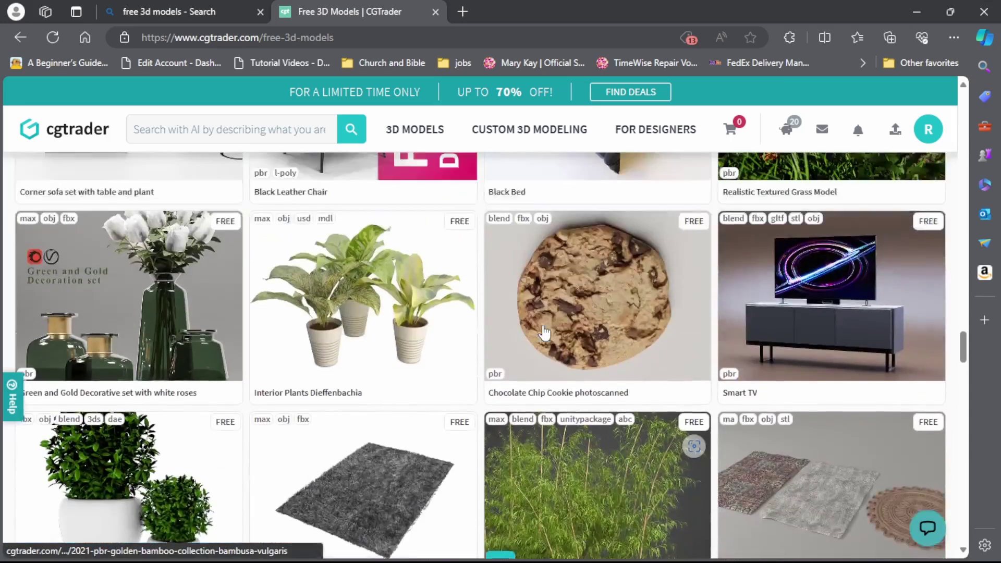
scroll(543, 332, up, 1)
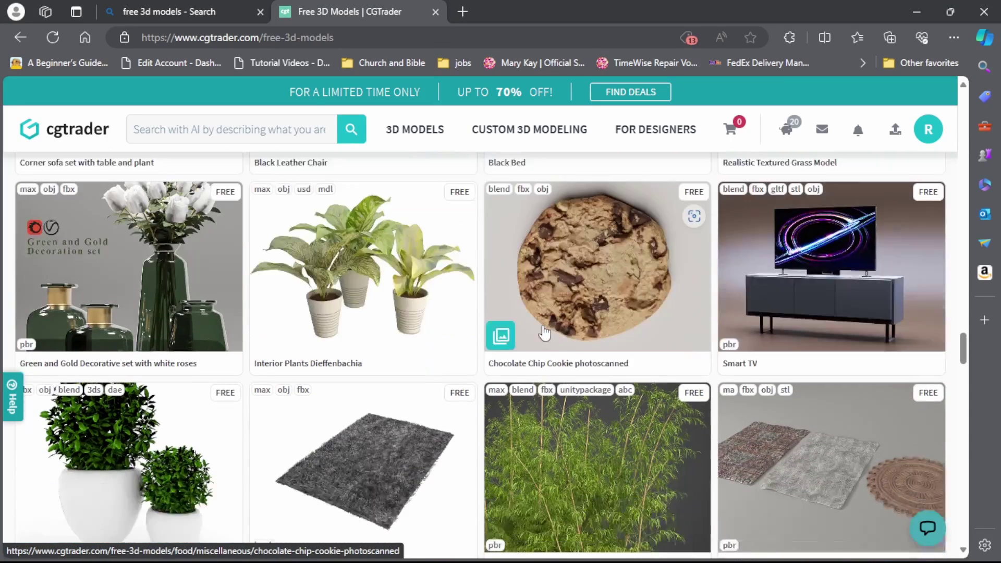
scroll(544, 332, down, 4)
scroll(544, 332, down, 4)
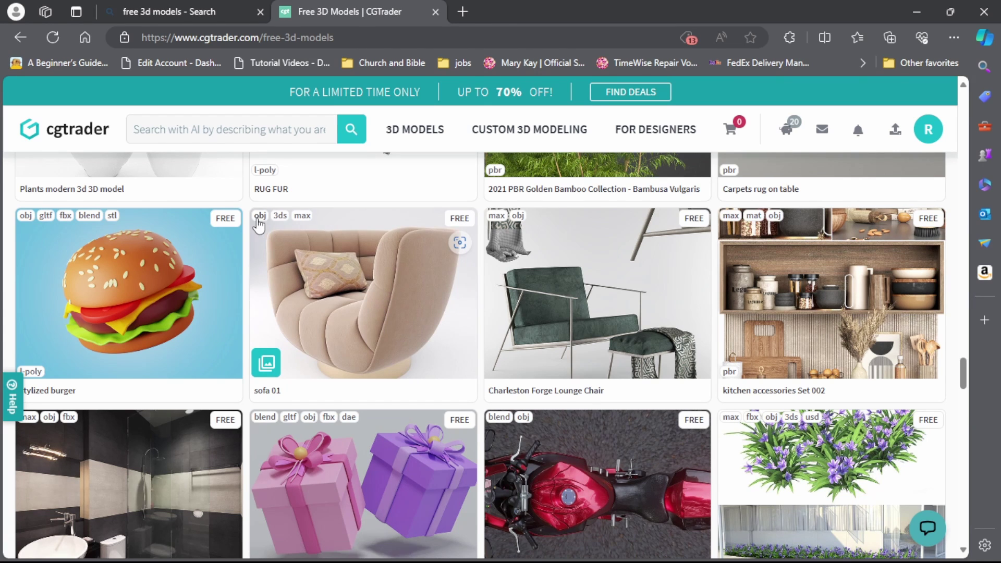
Open the page of the free "sofa 01" model and bring its preview and free download option into view
click(348, 311)
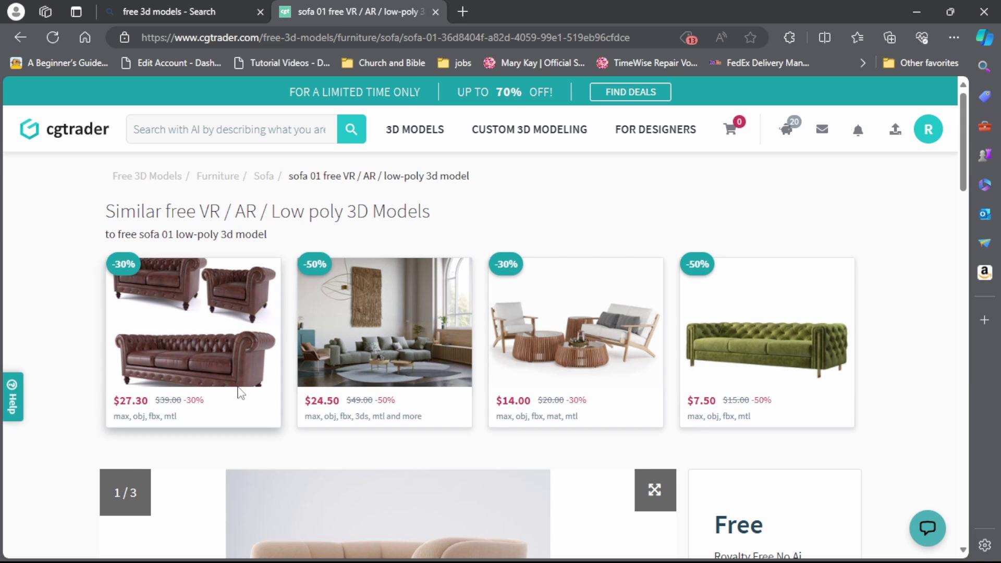
scroll(384, 382, down, 3)
scroll(384, 378, up, 3)
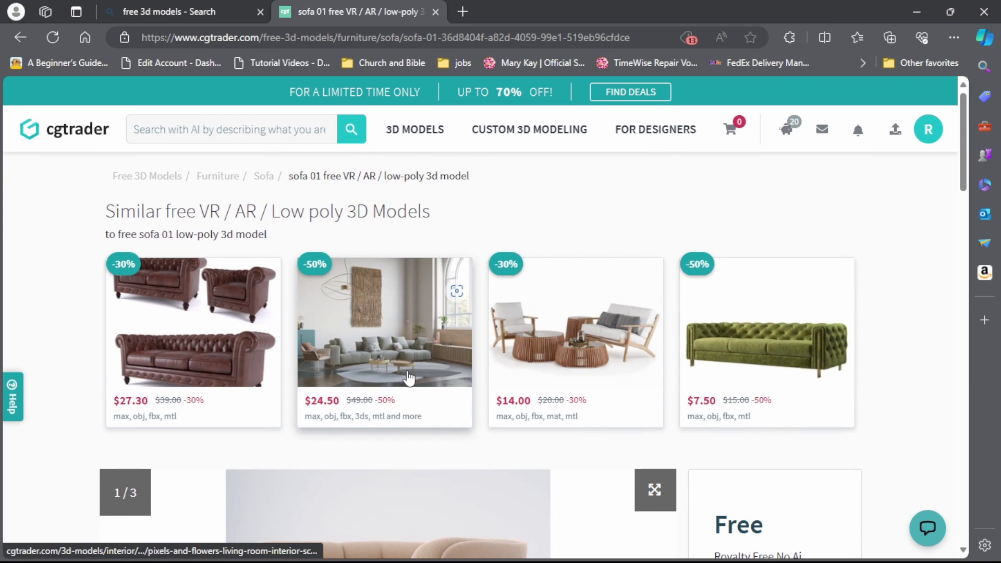
scroll(409, 375, down, 3)
scroll(409, 375, up, 3)
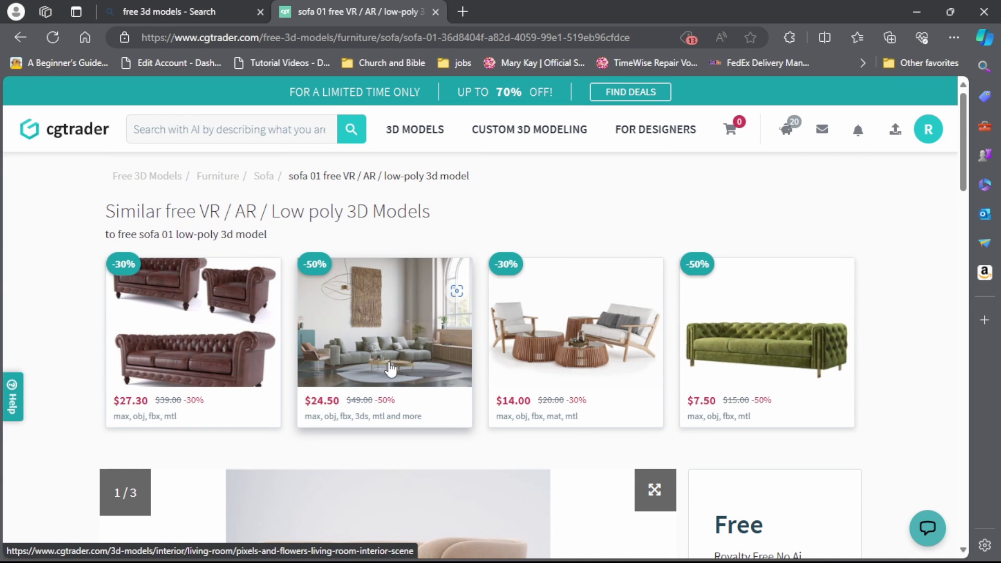
scroll(391, 372, down, 6)
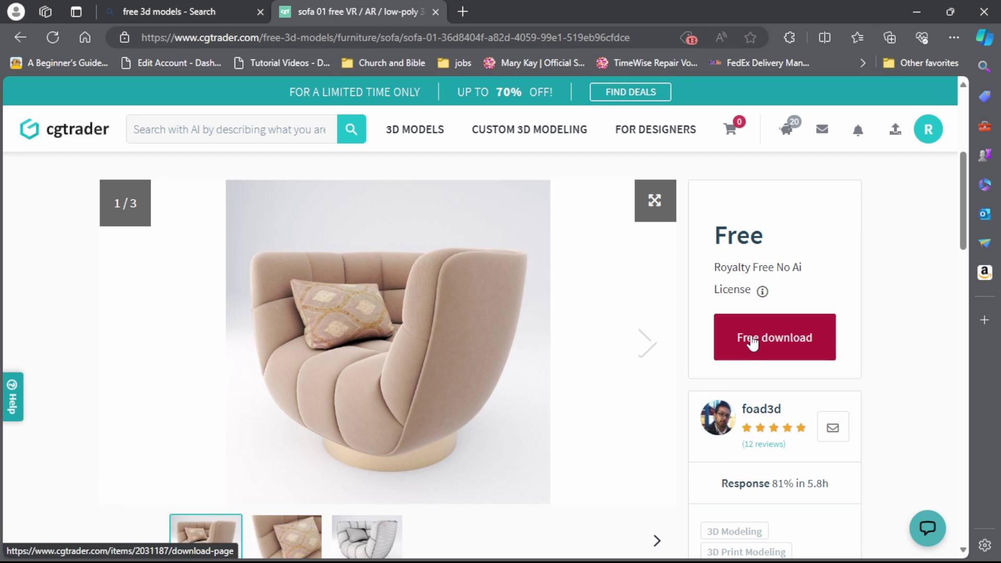
Open the free download page of the sofa 01 model and download 3dexport_sofa_1562192221.zip
click(770, 340)
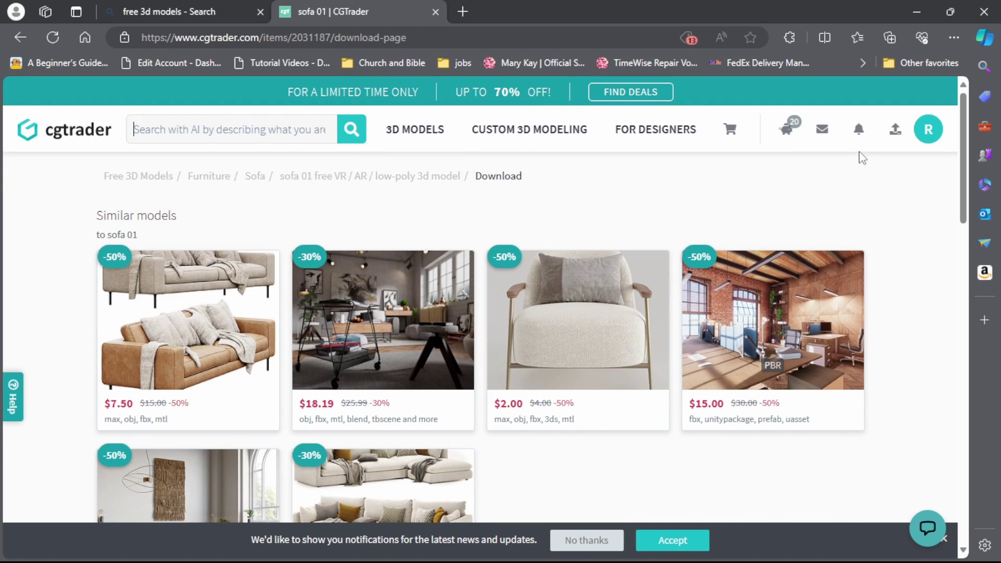
scroll(551, 338, down, 5)
scroll(550, 338, down, 5)
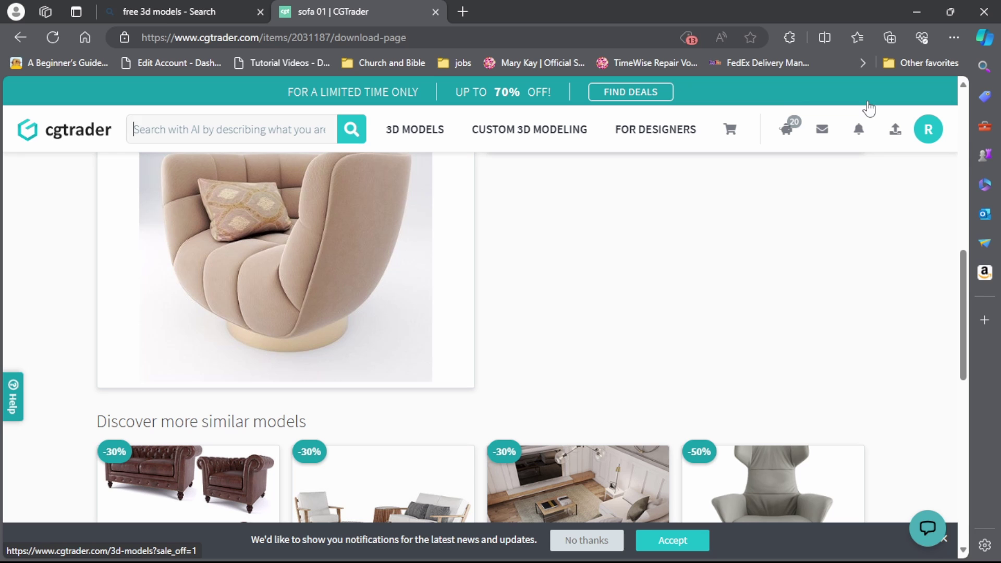
scroll(693, 289, down, 3)
mouse_move(693, 282)
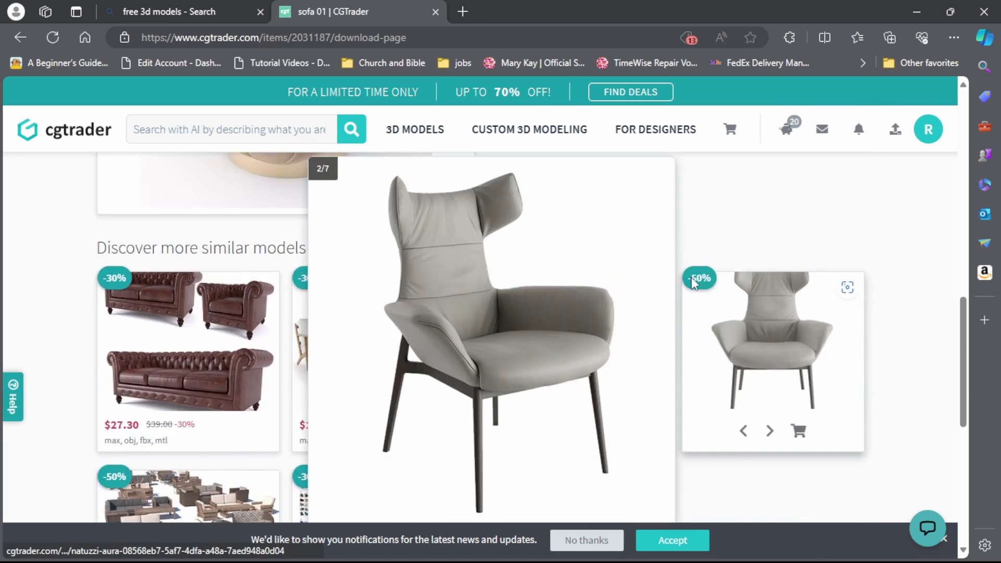
scroll(693, 282, up, 5)
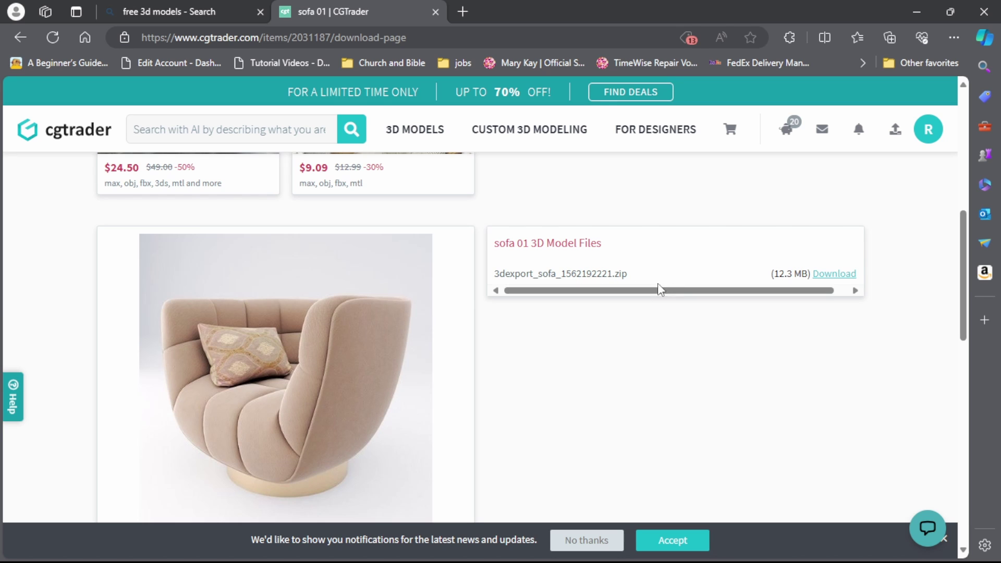
click(832, 275)
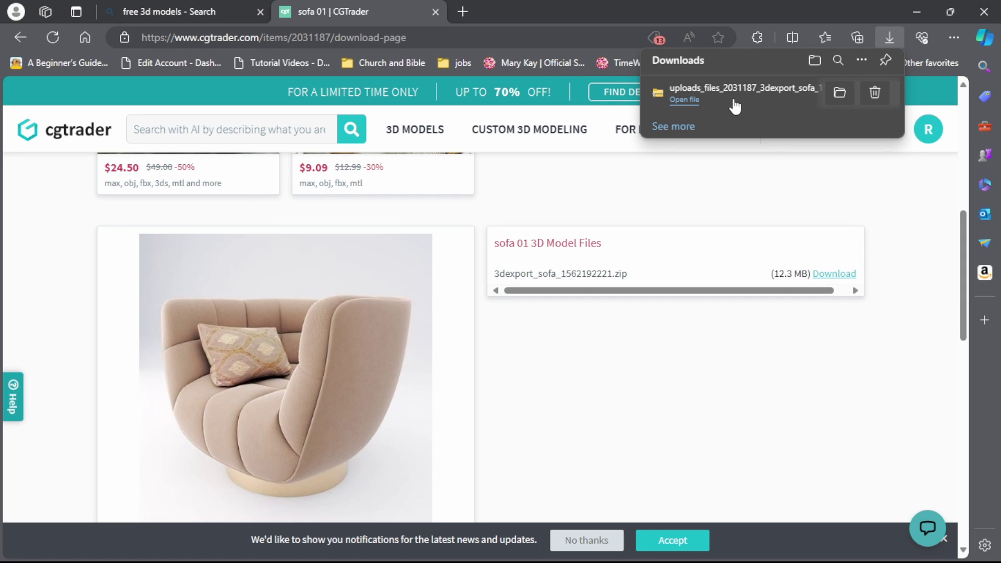
Extract the downloaded sofa zip into its own folder in Downloads and delete the zip archive
click(683, 100)
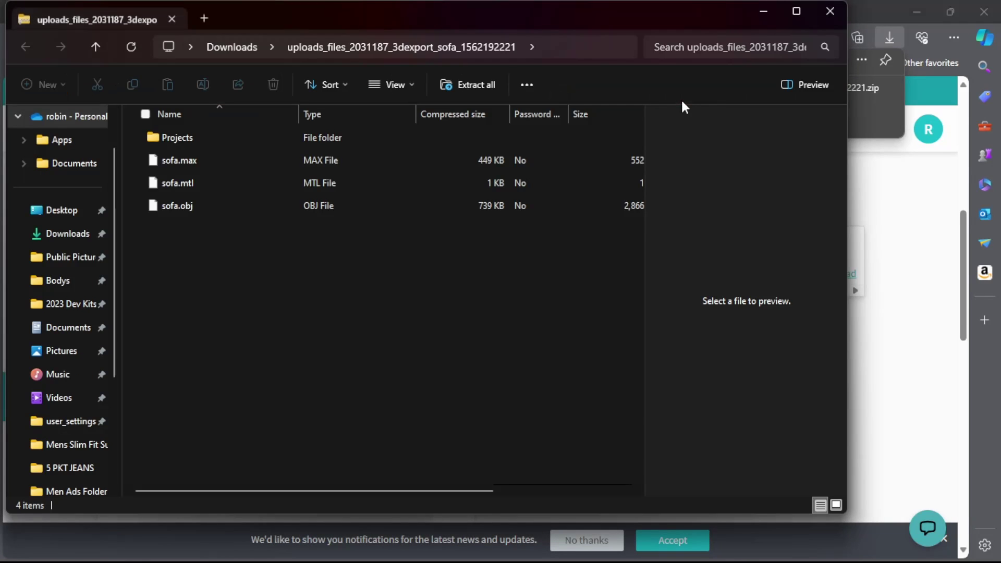
click(227, 46)
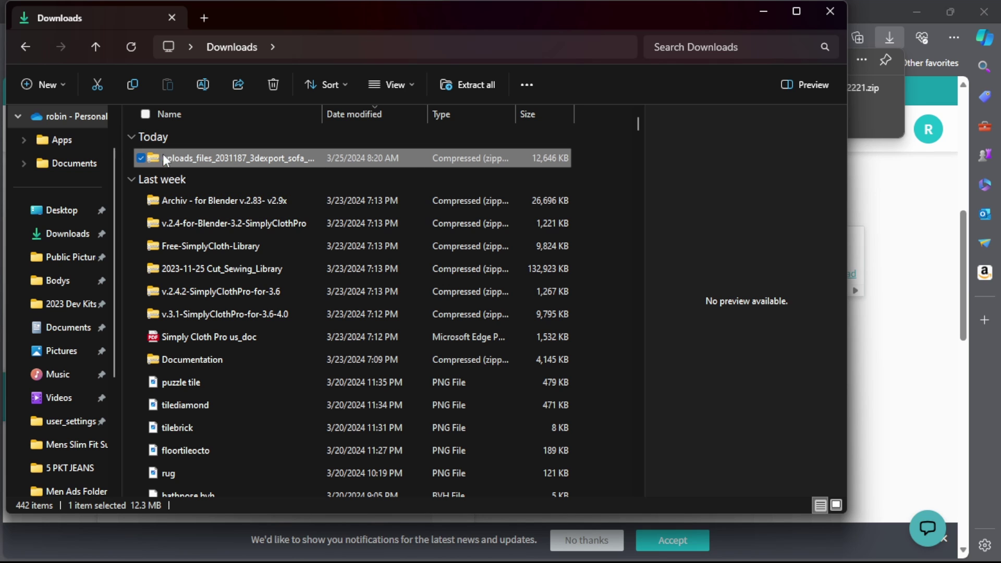
right_click(191, 156)
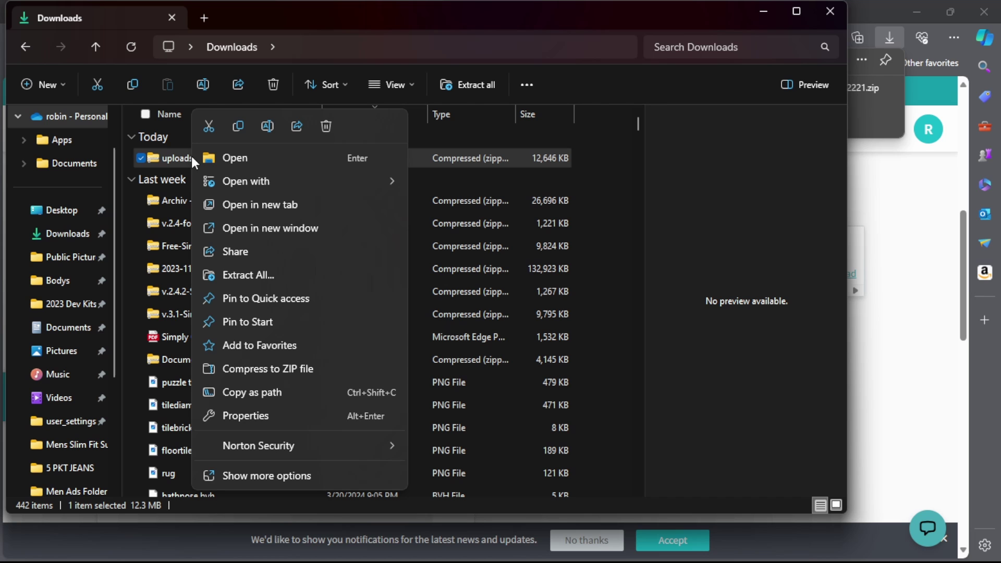
click(242, 274)
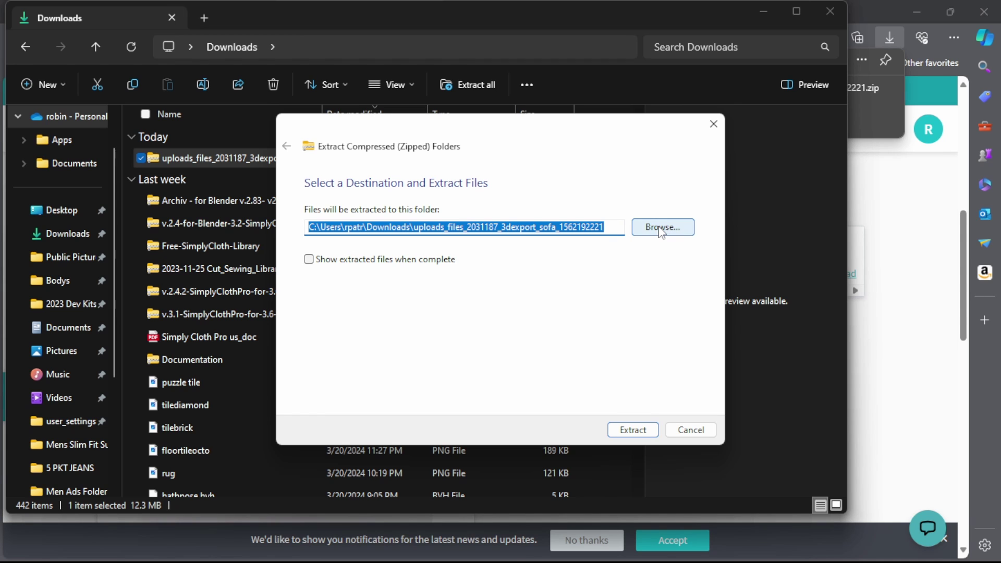
click(630, 430)
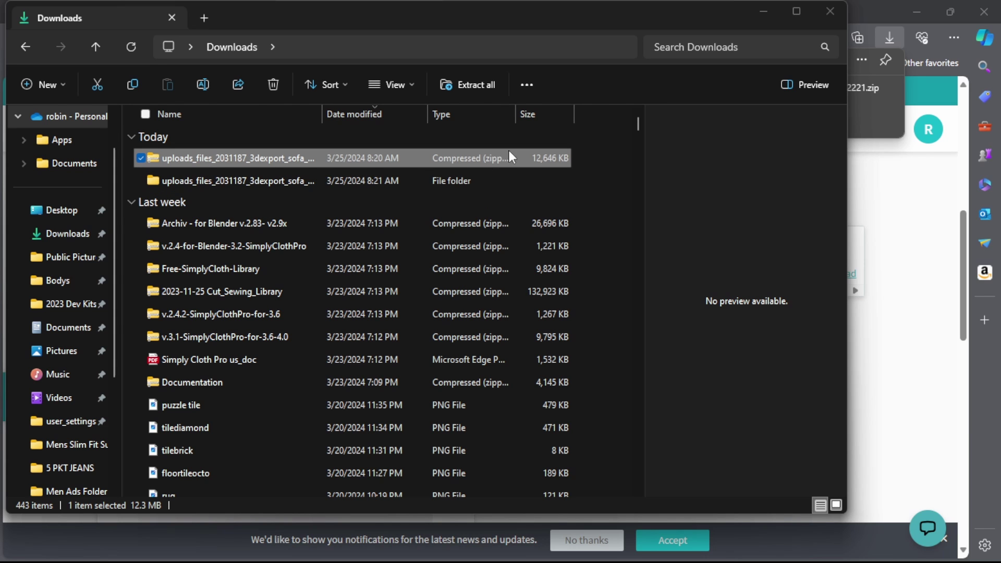
click(274, 85)
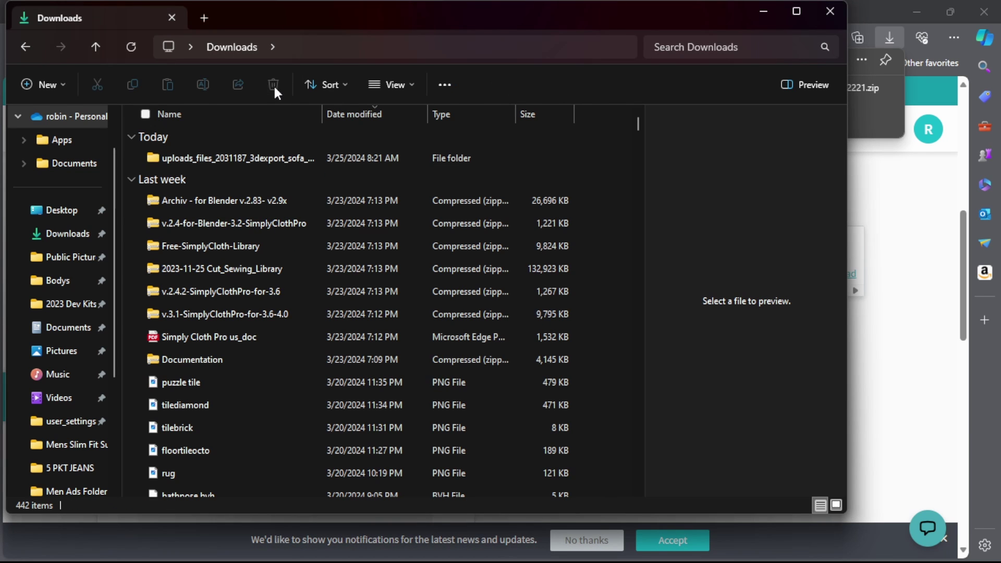
Open the extracted sofa folder and go down through Projects and Freelance to the Textures folder inside Mobl Model
double_click(225, 157)
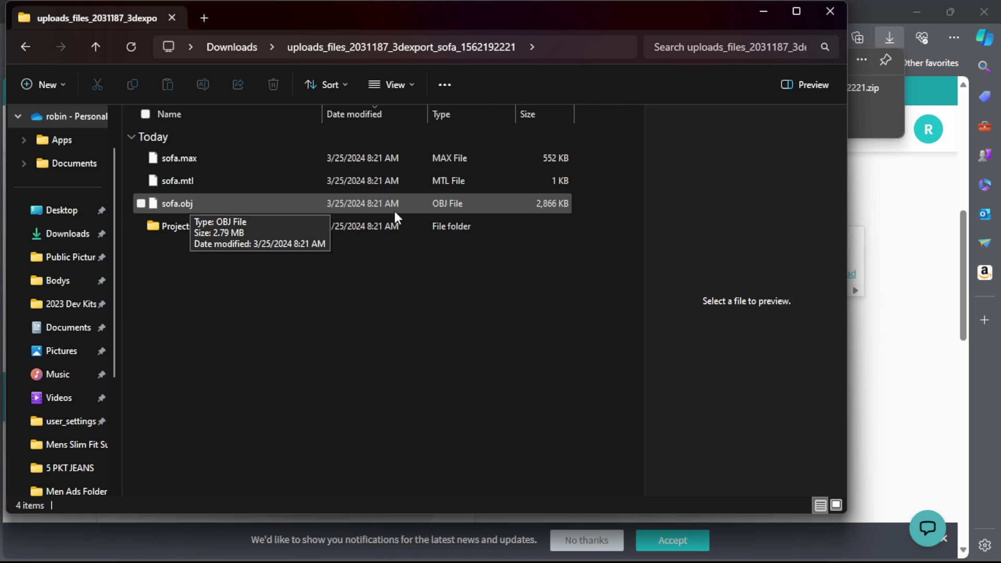
double_click(177, 227)
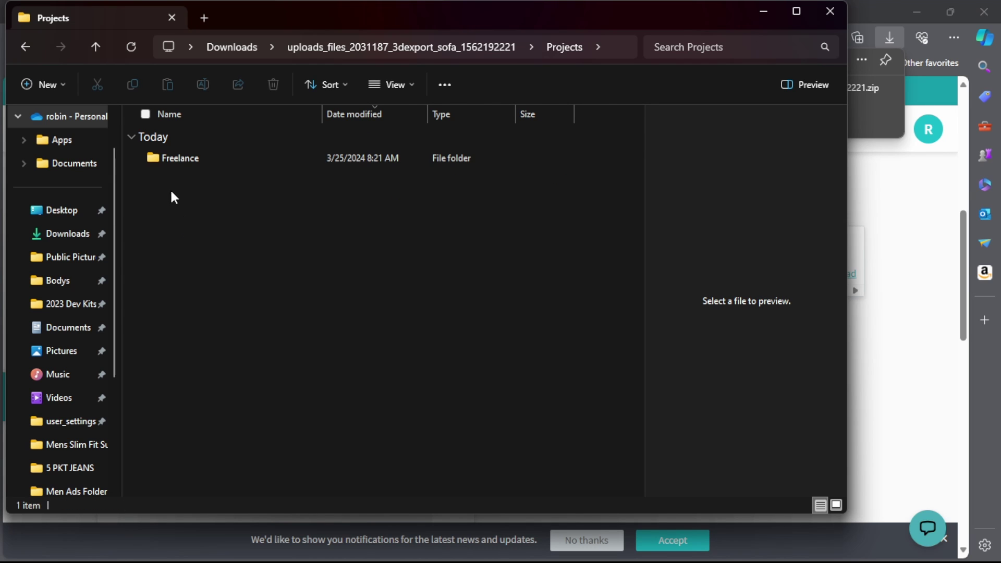
double_click(174, 158)
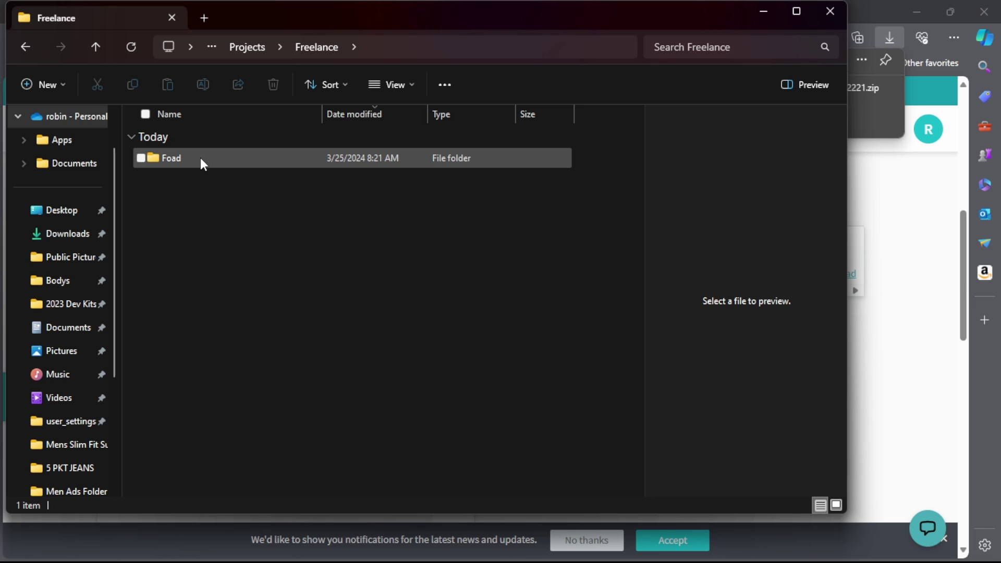
double_click(200, 158)
double_click(216, 157)
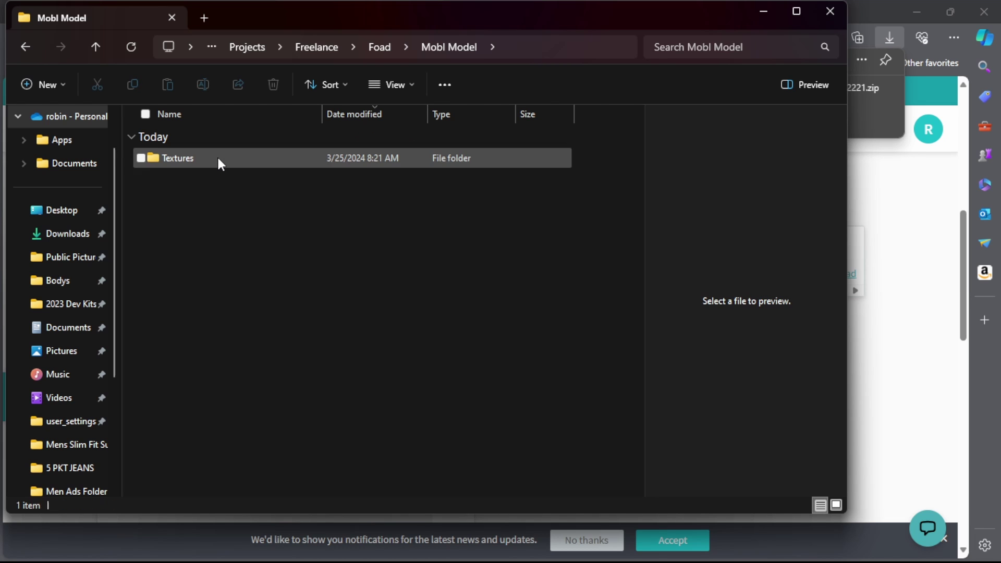
double_click(217, 157)
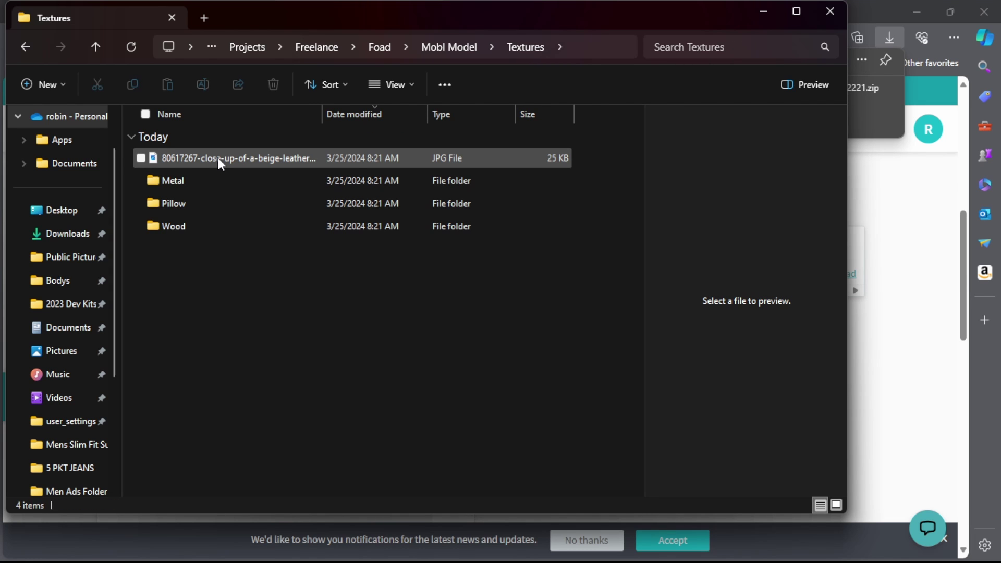
Preview the beige leather texture and the rough metal texture in the Metal folder, returning to Textures
click(217, 157)
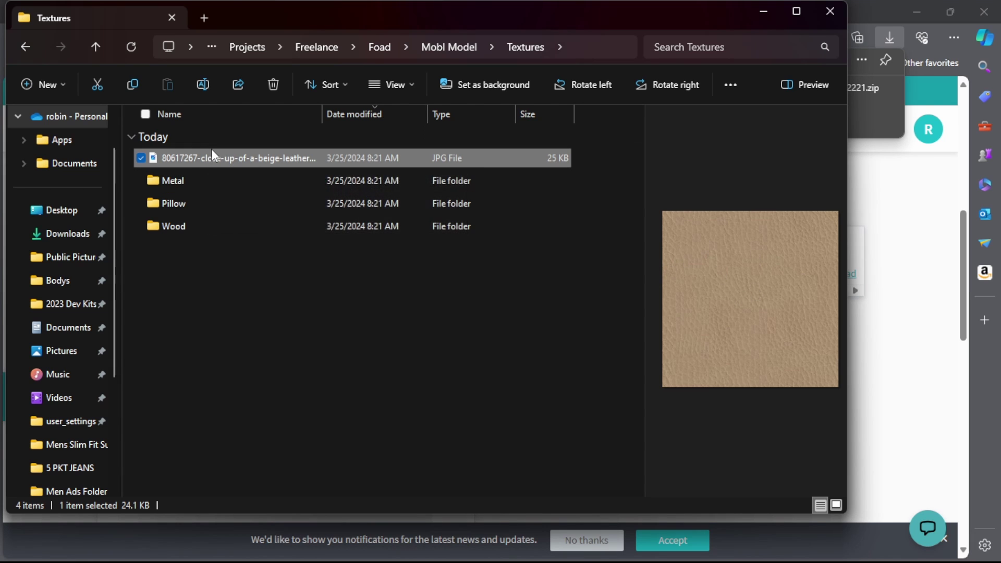
double_click(187, 180)
click(200, 158)
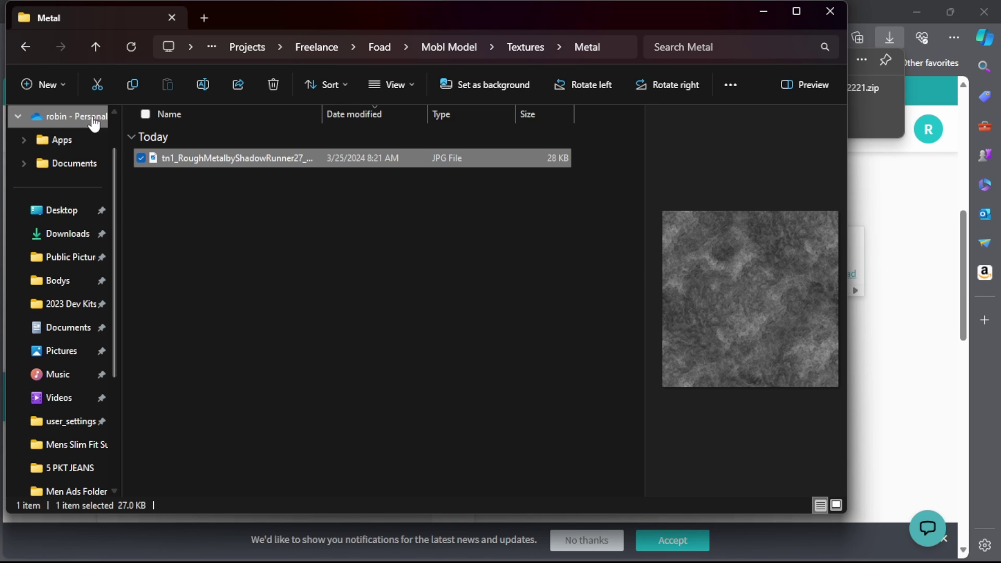
click(98, 44)
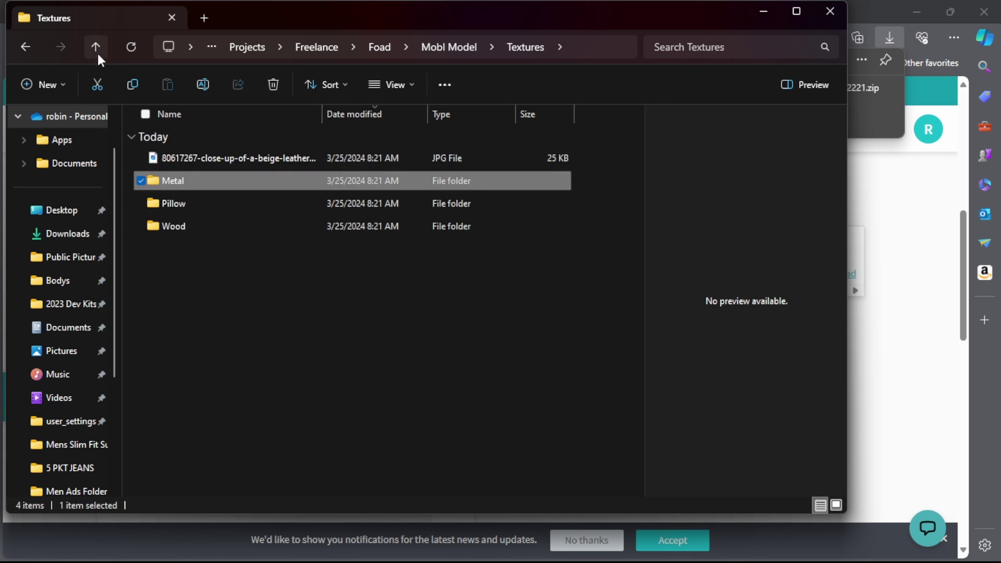
Preview hda017_os_a and hda017_os_a_NORM in the Pillow folder, and return to Textures
click(172, 203)
double_click(172, 202)
click(191, 161)
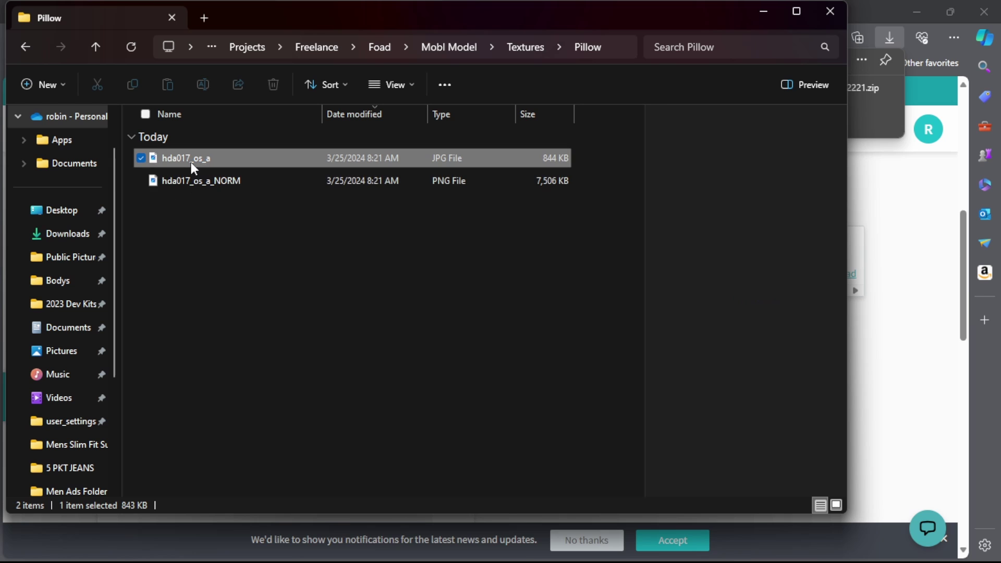
click(189, 180)
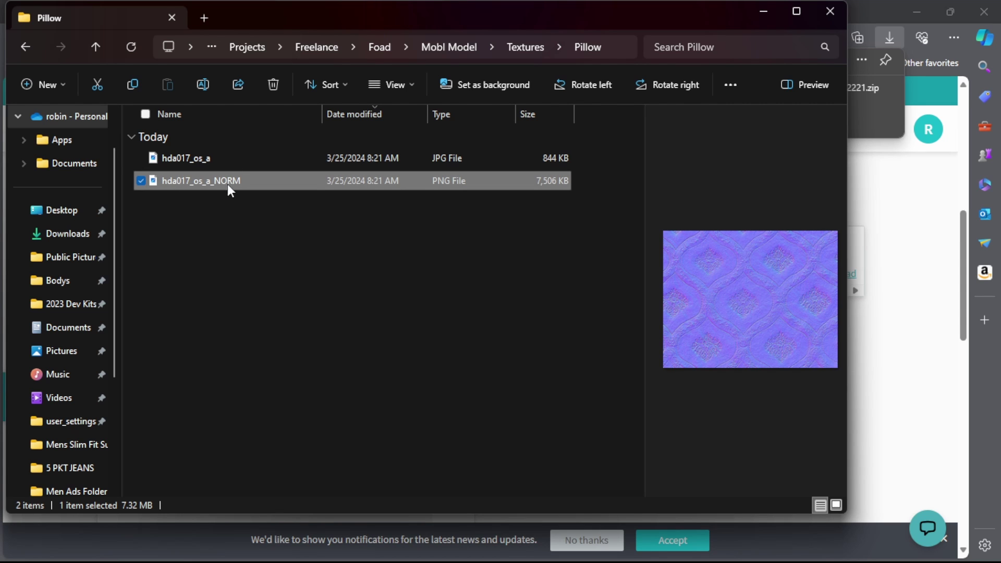
click(179, 158)
click(183, 180)
click(95, 47)
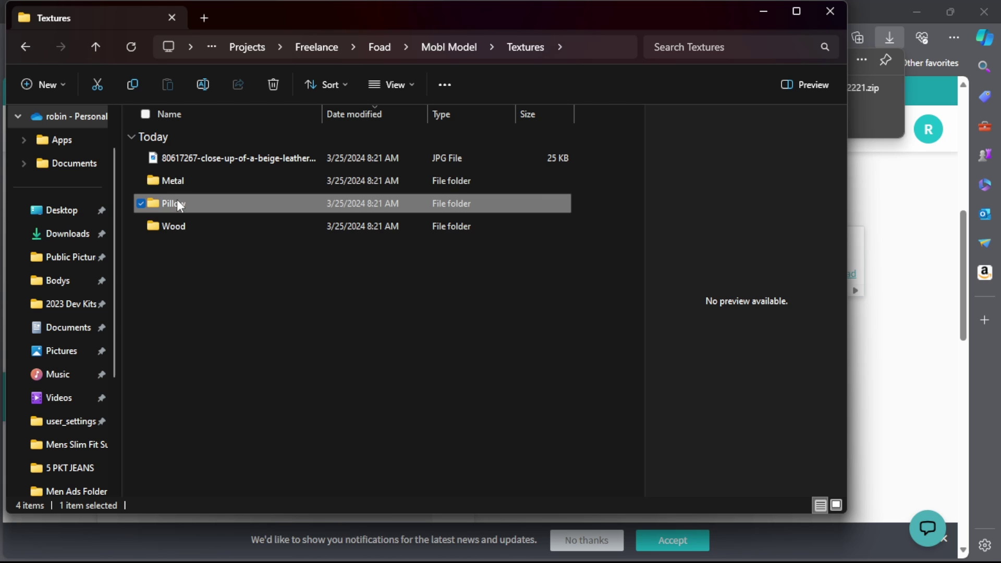
Open the Wood folder and preview its three oak veneer texture files
double_click(182, 225)
click(197, 158)
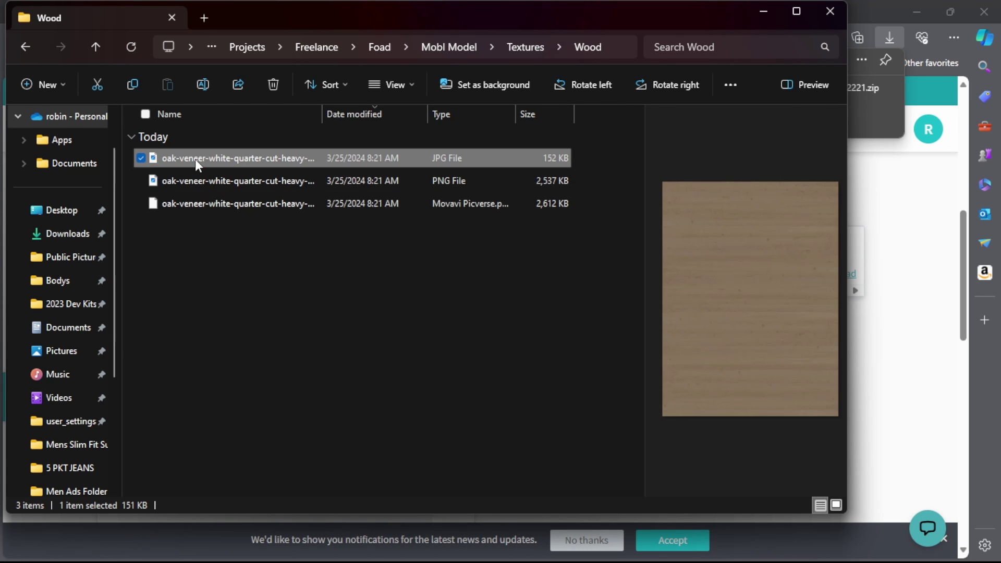
click(197, 179)
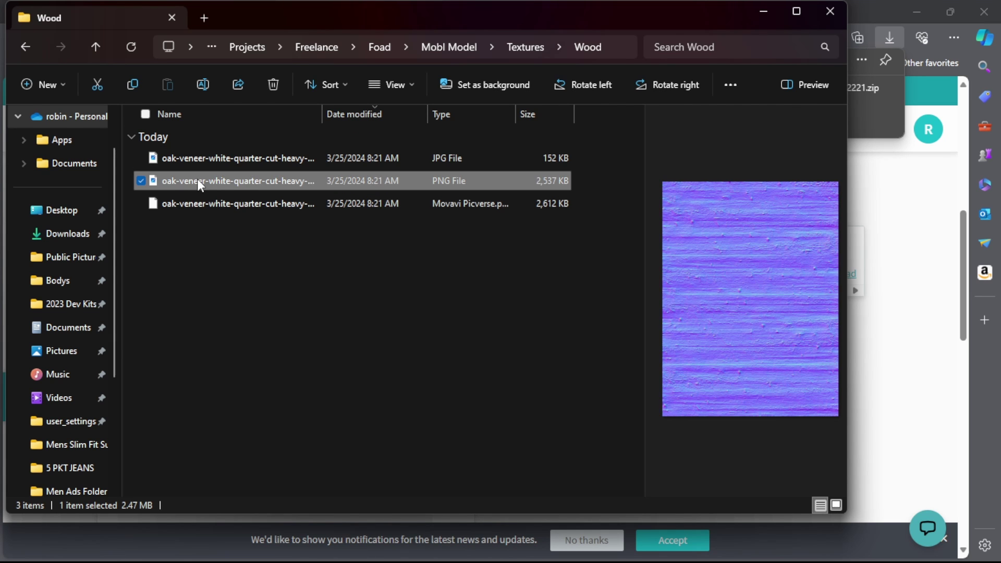
click(195, 203)
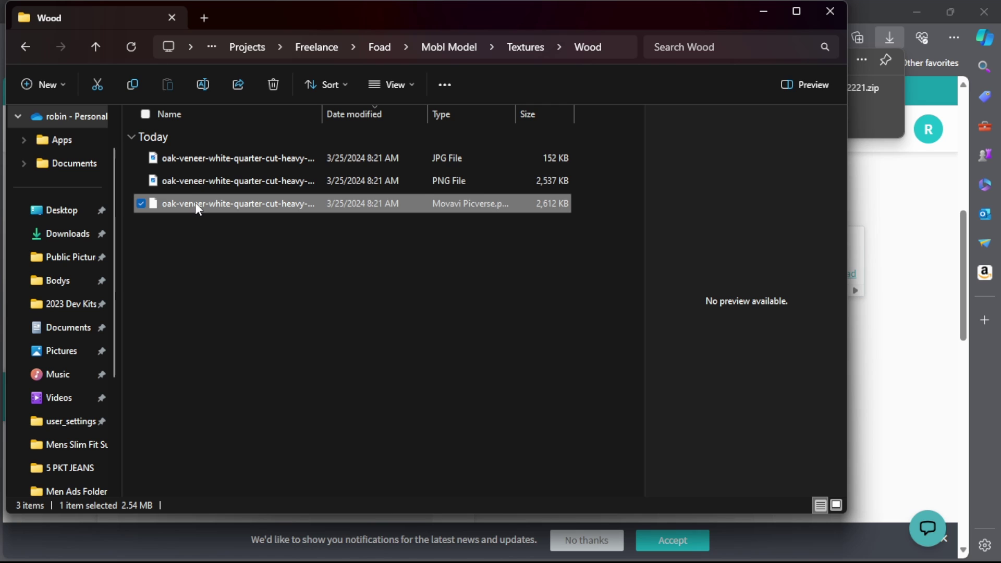
click(225, 180)
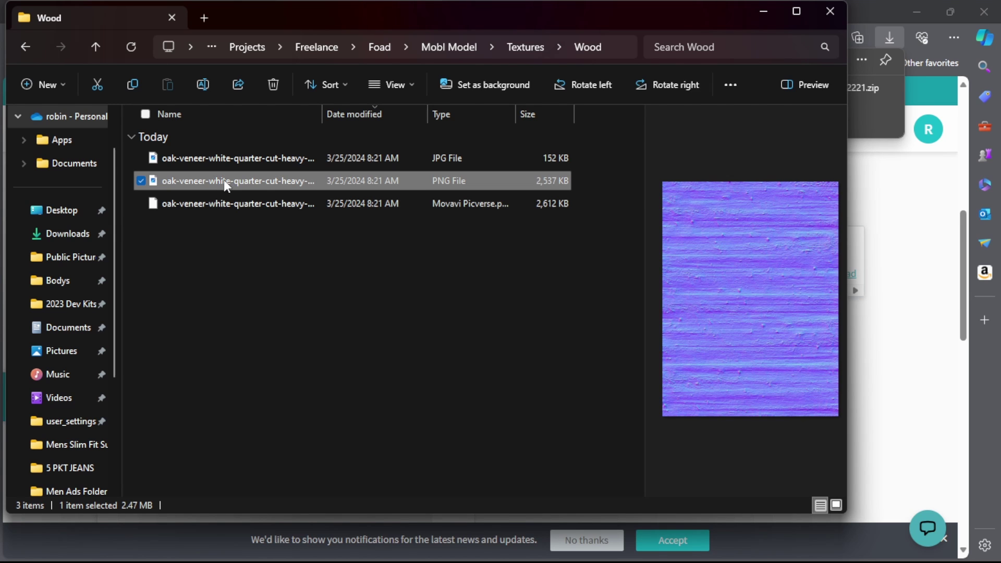
click(203, 159)
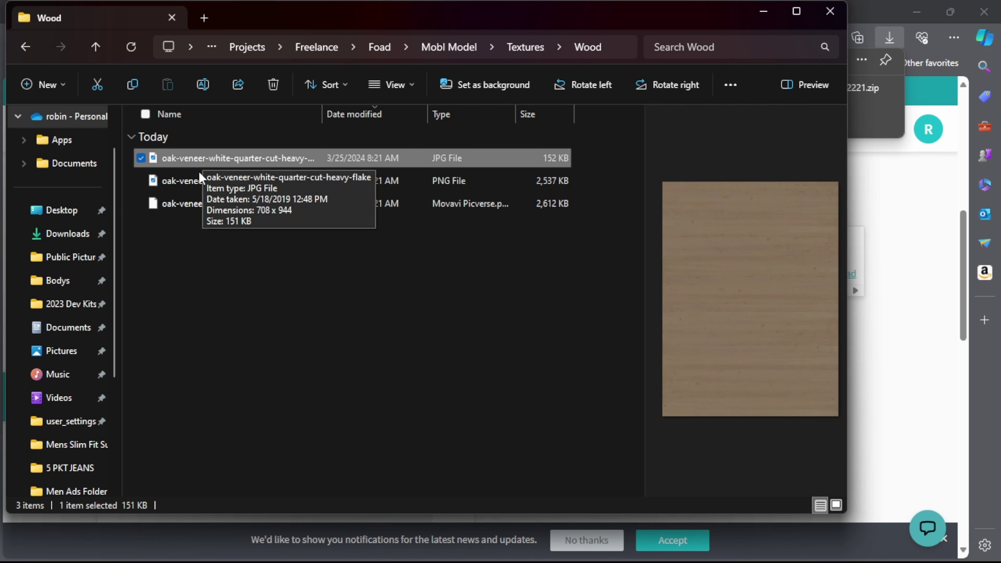
Move the oak veneer JPG and PNG files from the Wood folder up into the Textures folder
shift+click(183, 201)
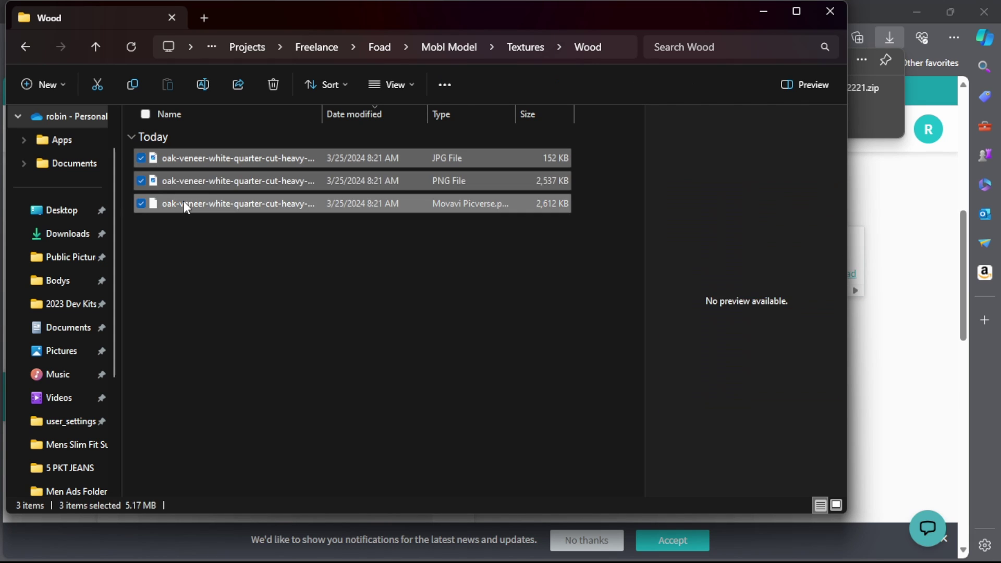
click(210, 158)
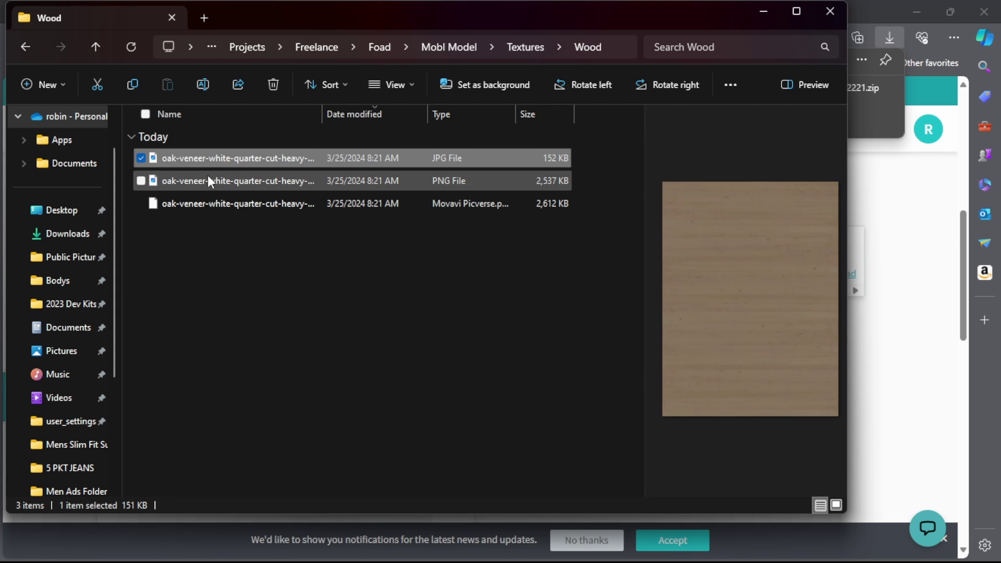
ctrl+click(208, 179)
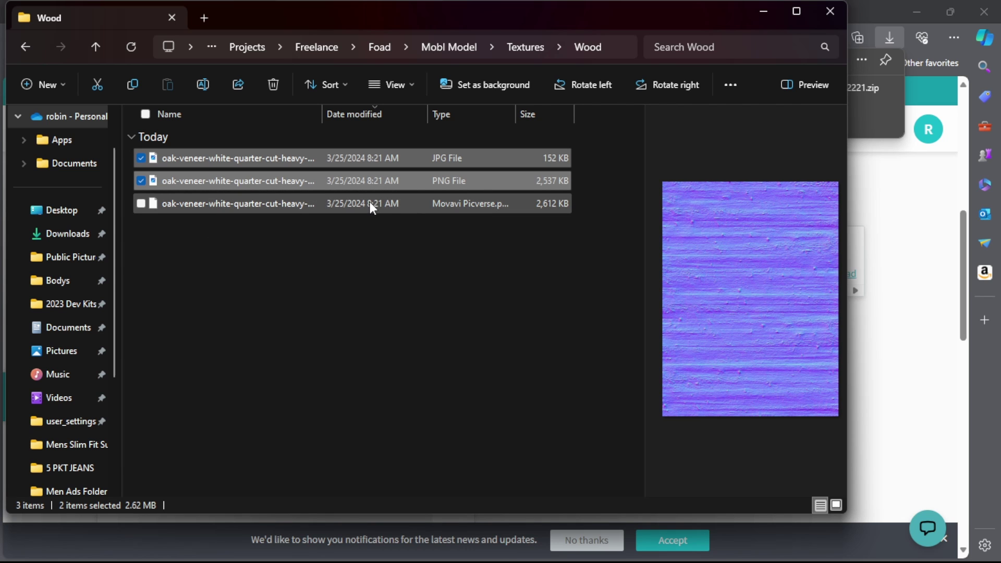
right_click(192, 159)
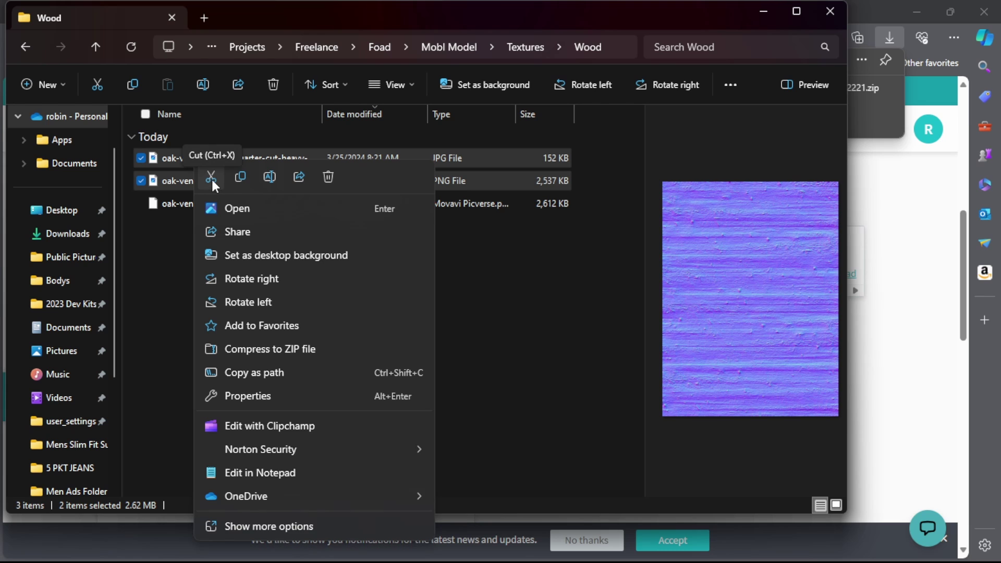
click(211, 178)
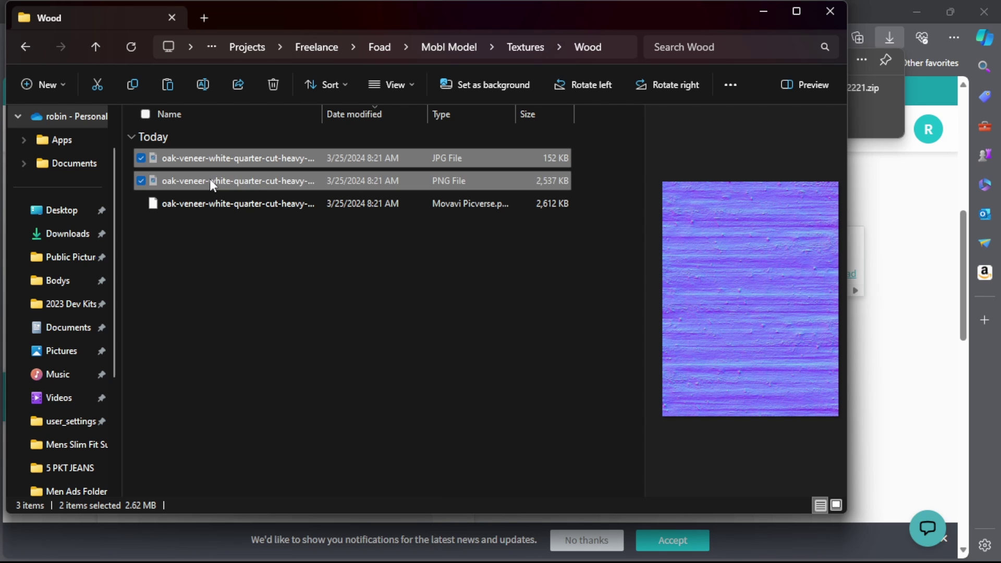
click(95, 45)
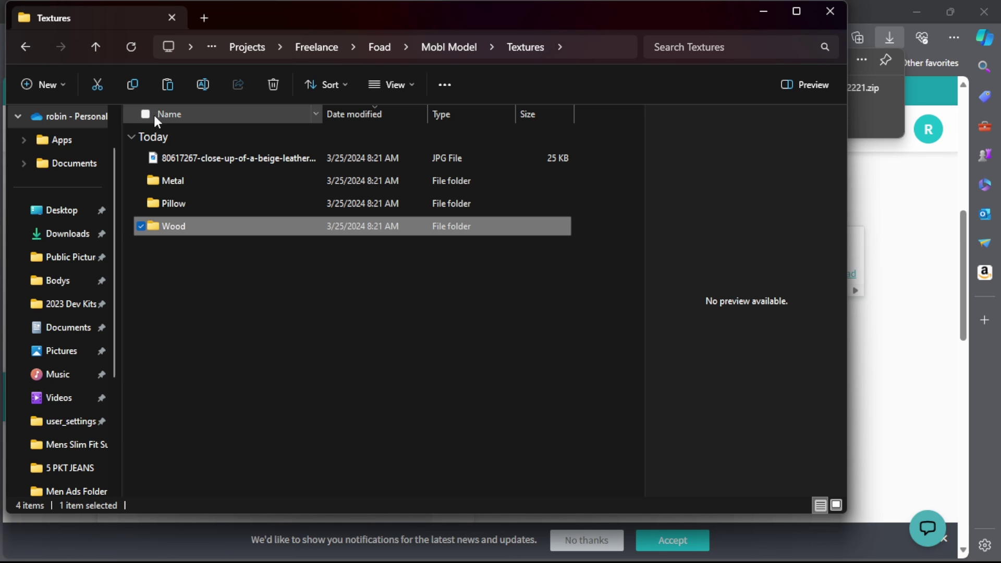
click(167, 86)
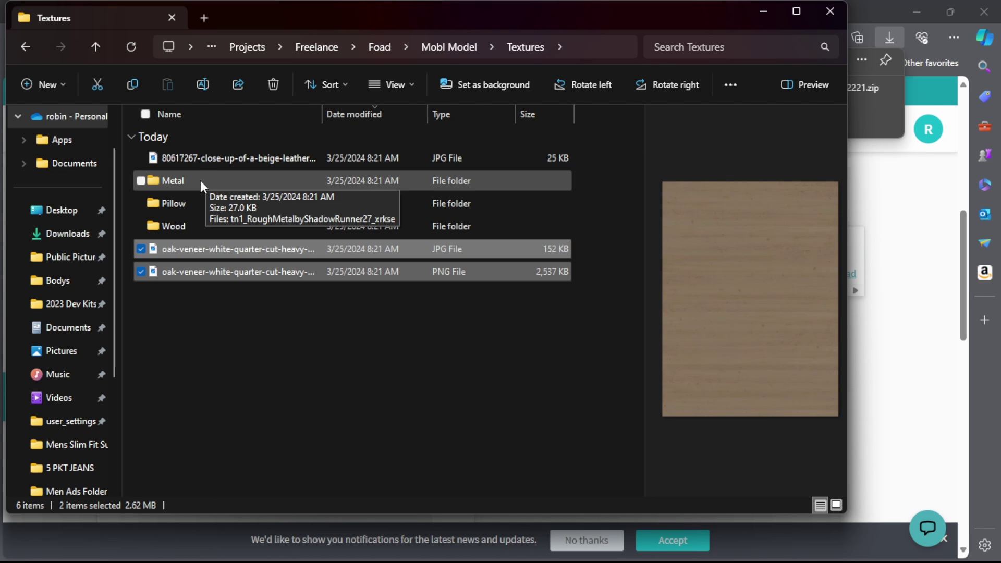
Delete the Wood folder and move hda017_os_a and hda017_os_a_NORM from the Pillow folder up into Textures
click(175, 227)
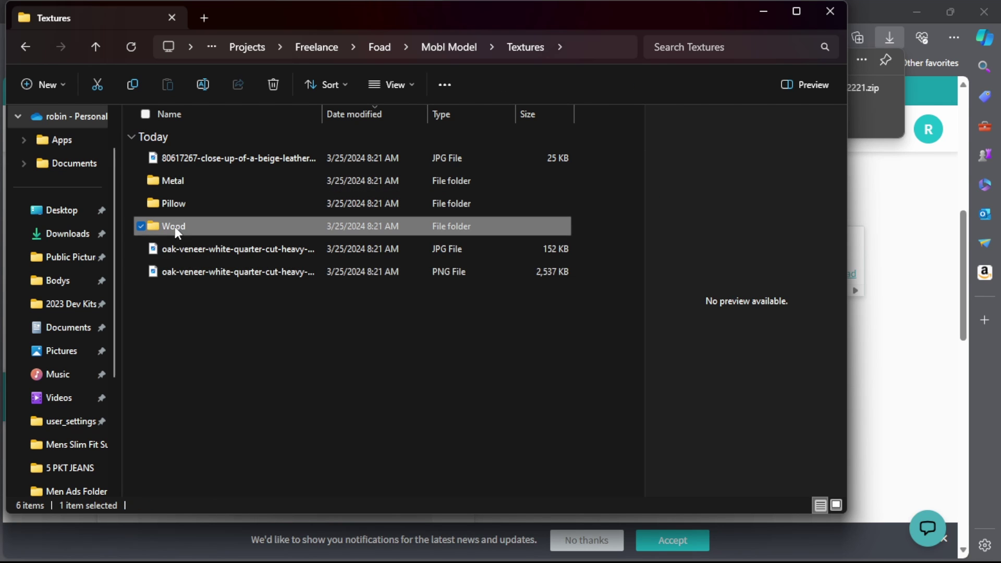
click(271, 85)
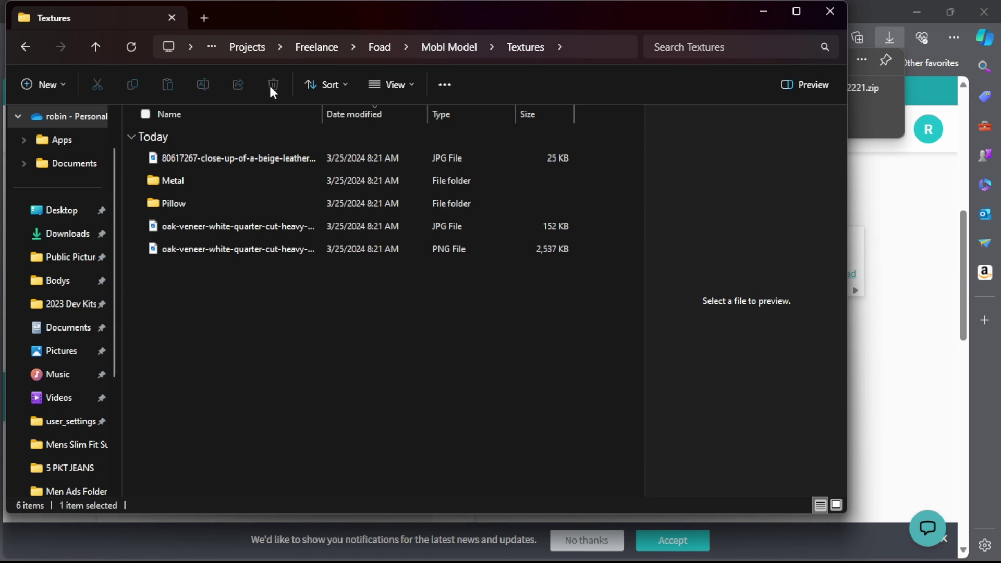
double_click(180, 202)
click(192, 161)
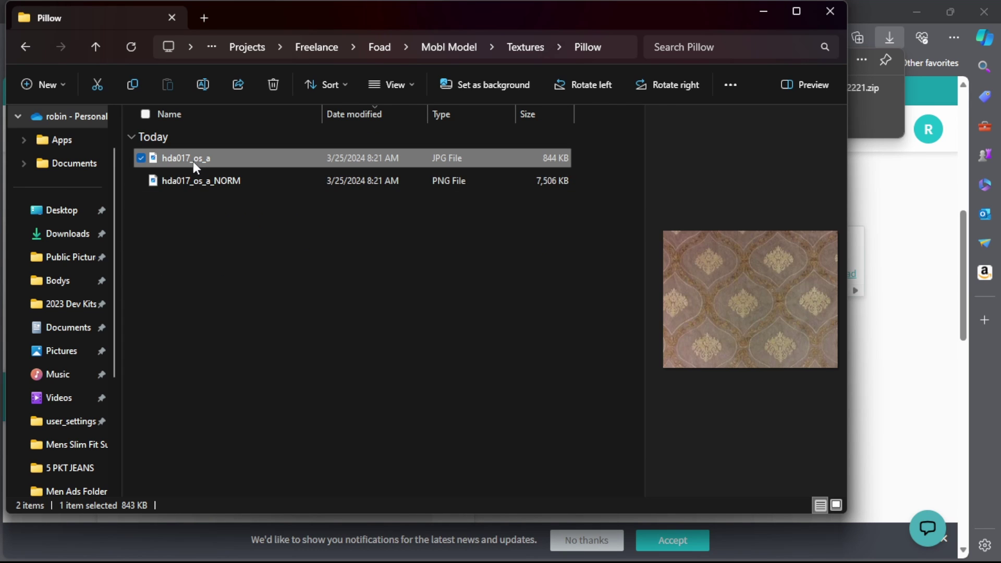
shift+click(192, 181)
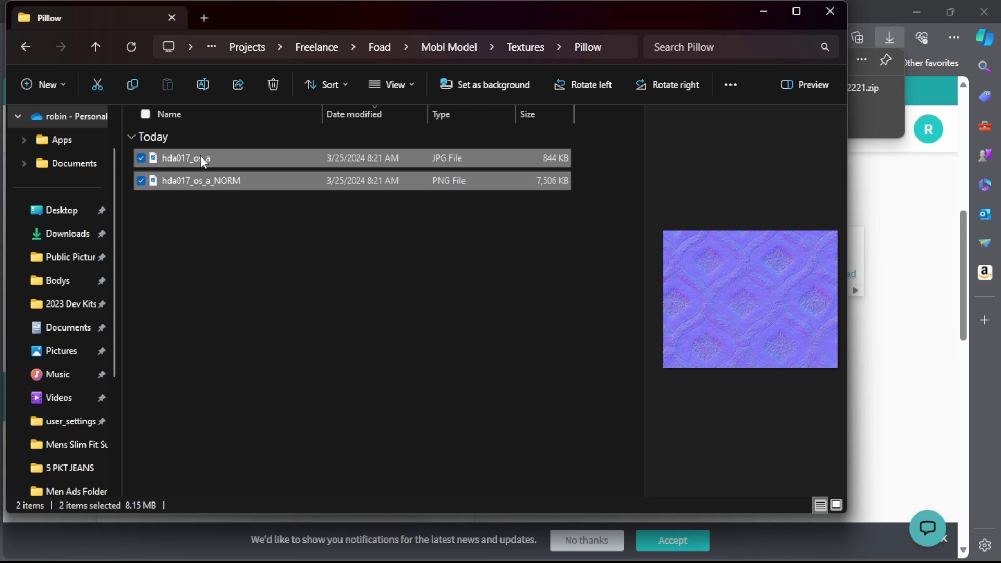
click(183, 158)
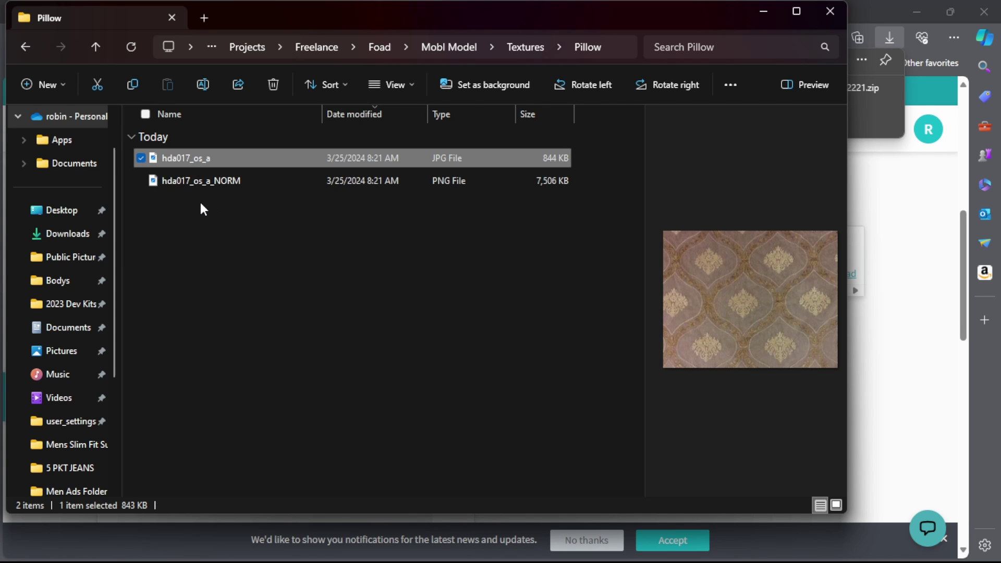
shift+click(189, 181)
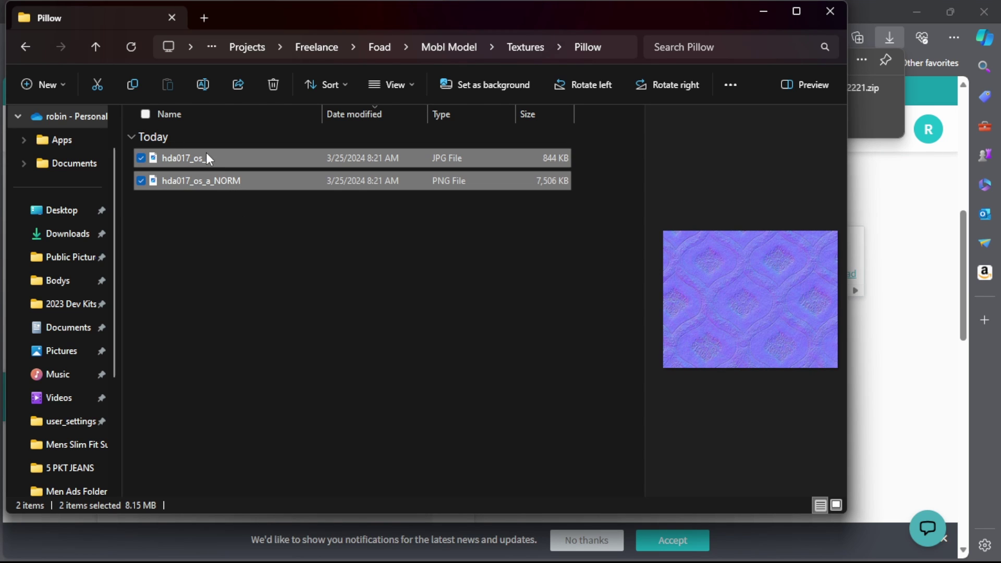
click(99, 88)
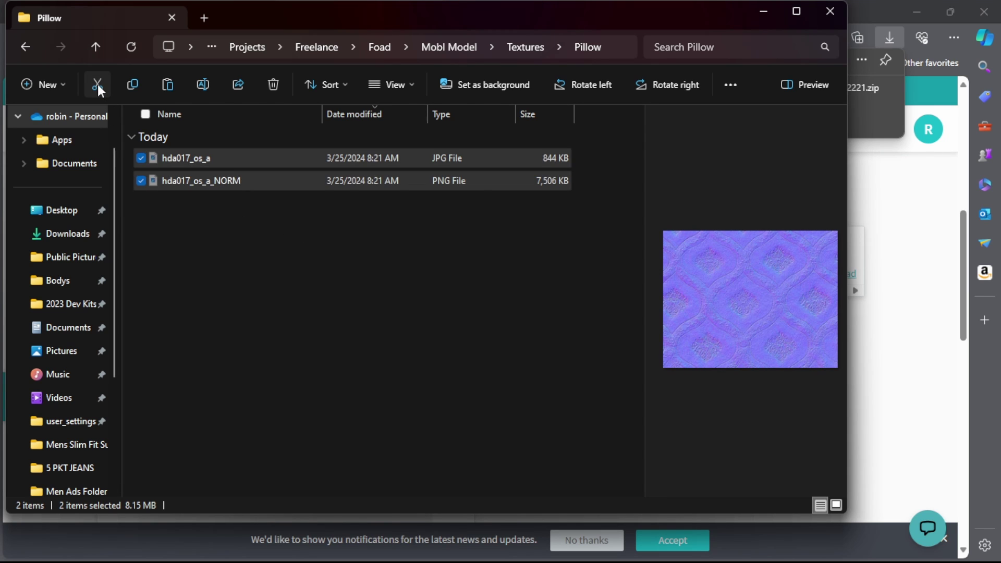
click(97, 46)
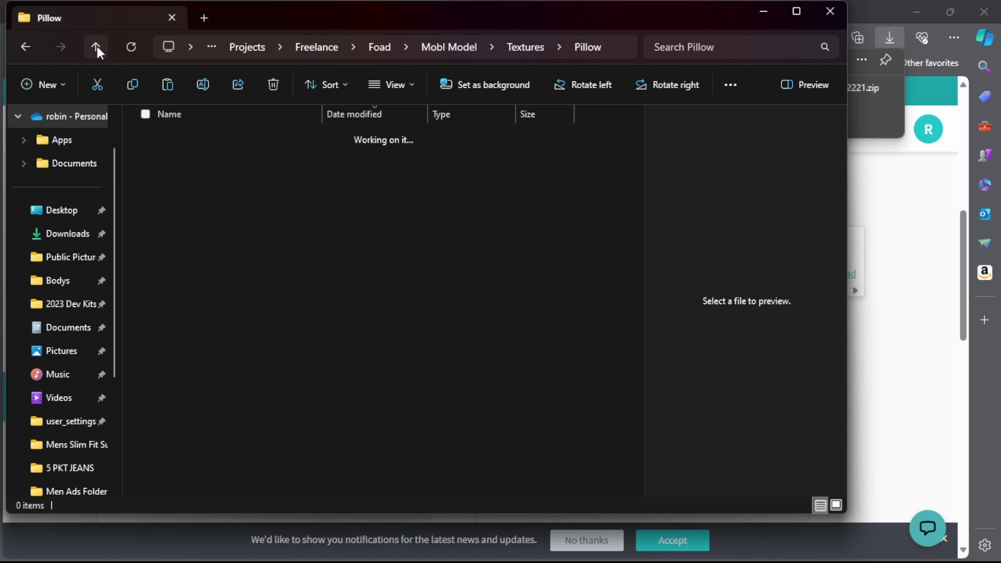
click(207, 296)
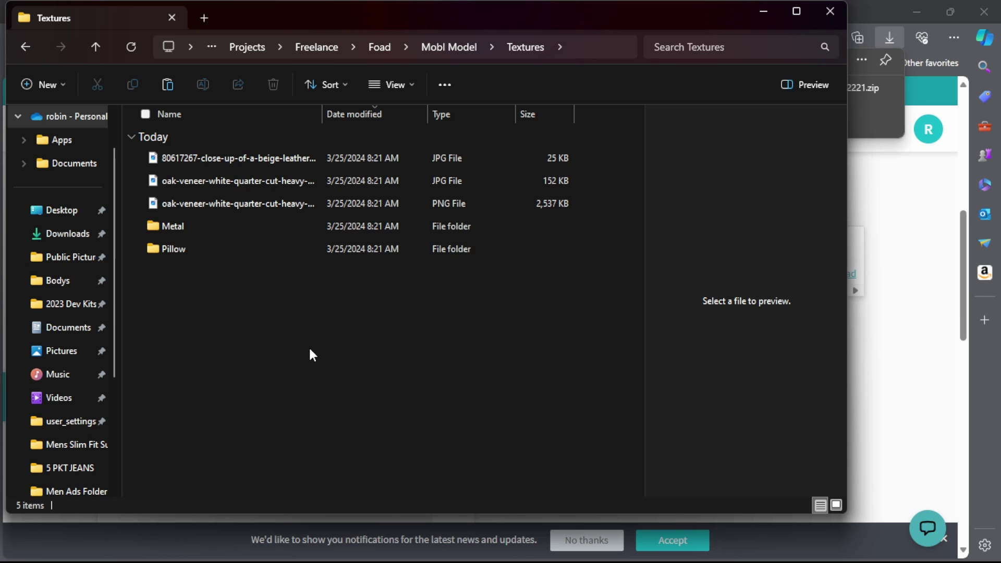
right_click(271, 353)
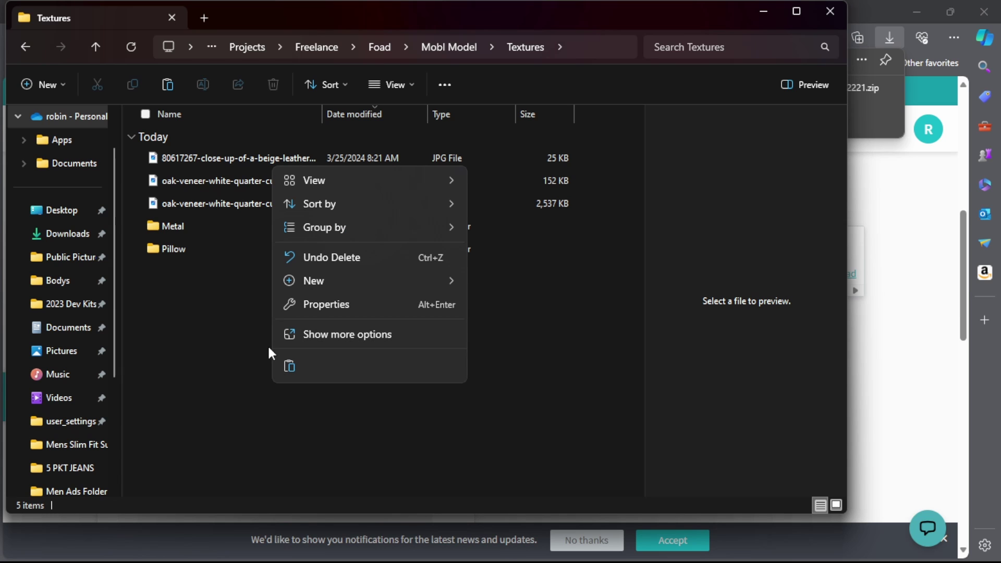
click(289, 366)
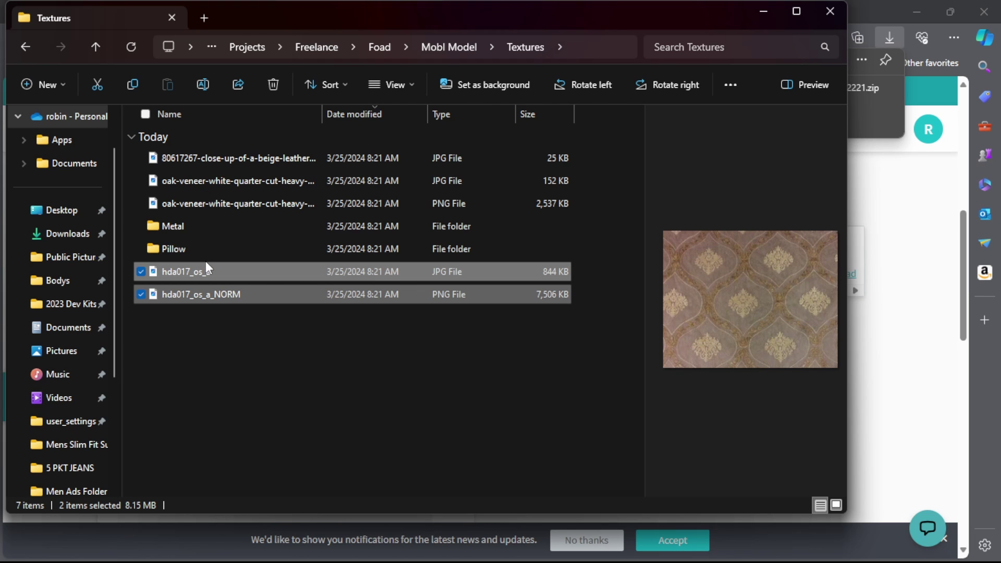
Delete the emptied Pillow folder from Textures and dismiss the resulting dialog
click(180, 252)
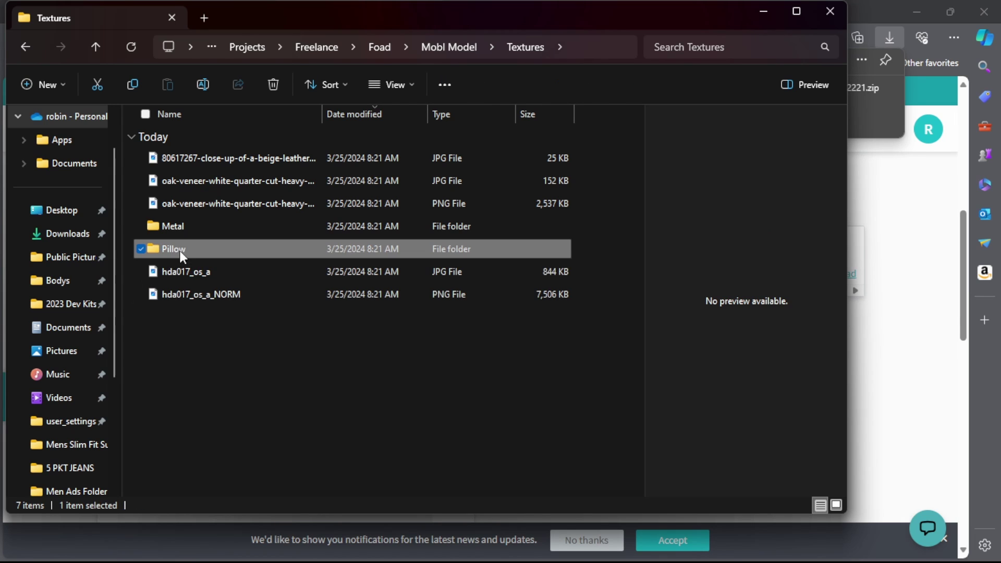
click(271, 85)
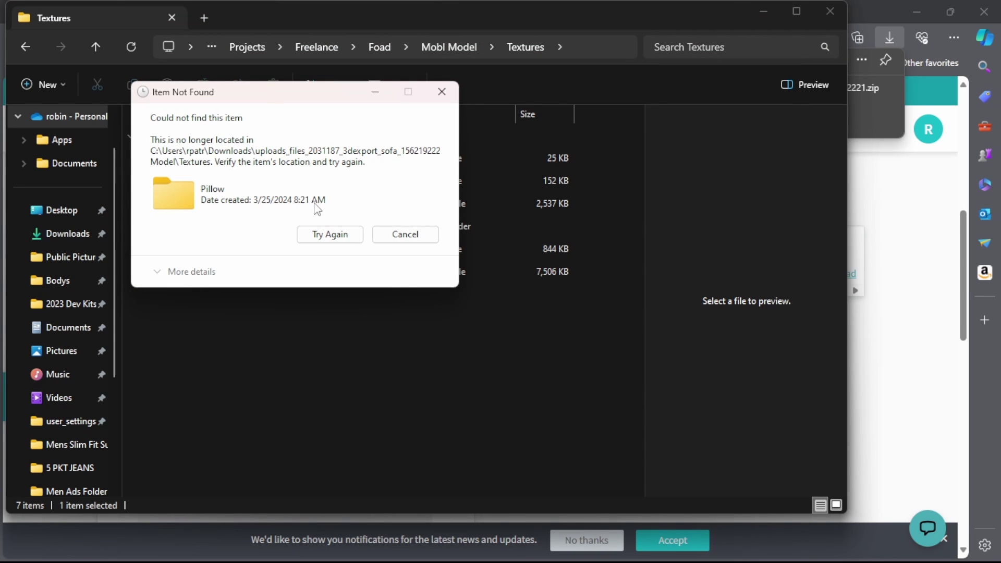
click(392, 233)
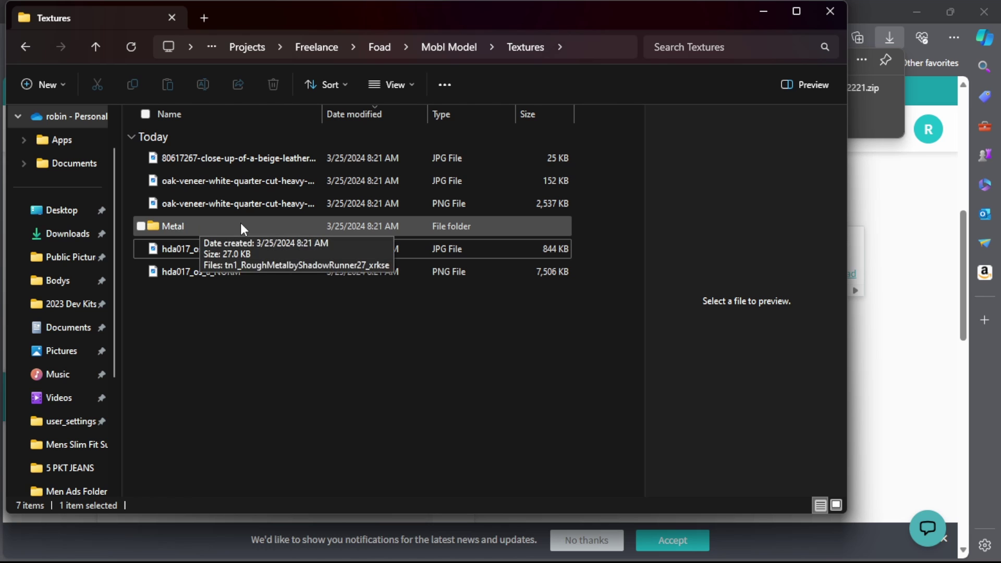
Move the tn1_RoughMetalbyShadowRunner27 JPG file from the Metal folder up into the Textures folder
double_click(179, 226)
click(208, 158)
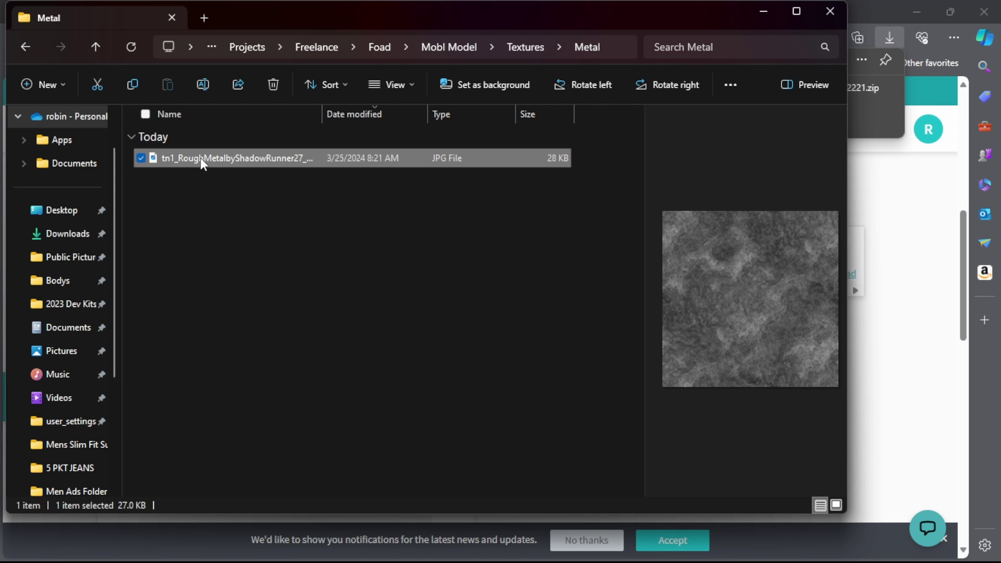
right_click(200, 157)
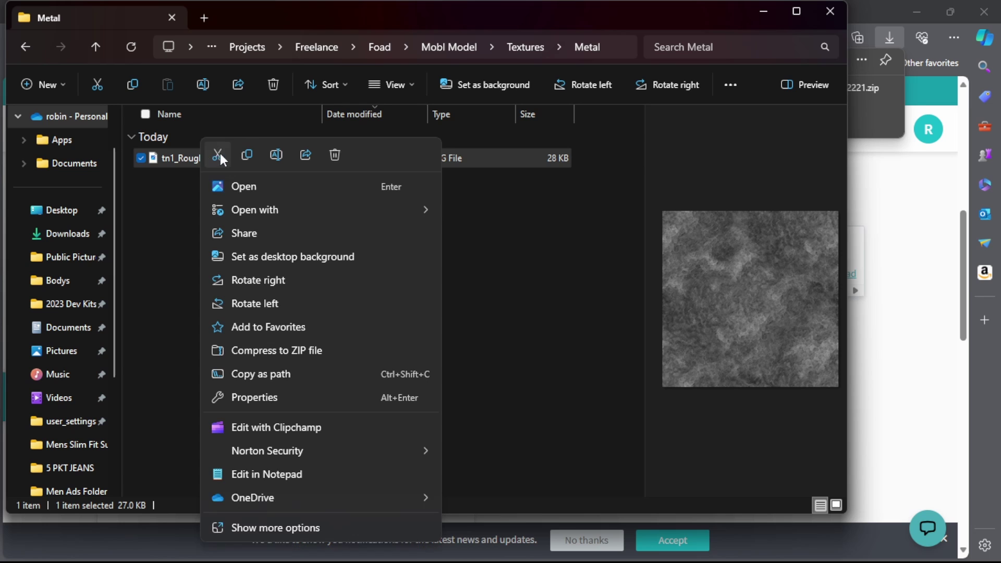
click(218, 155)
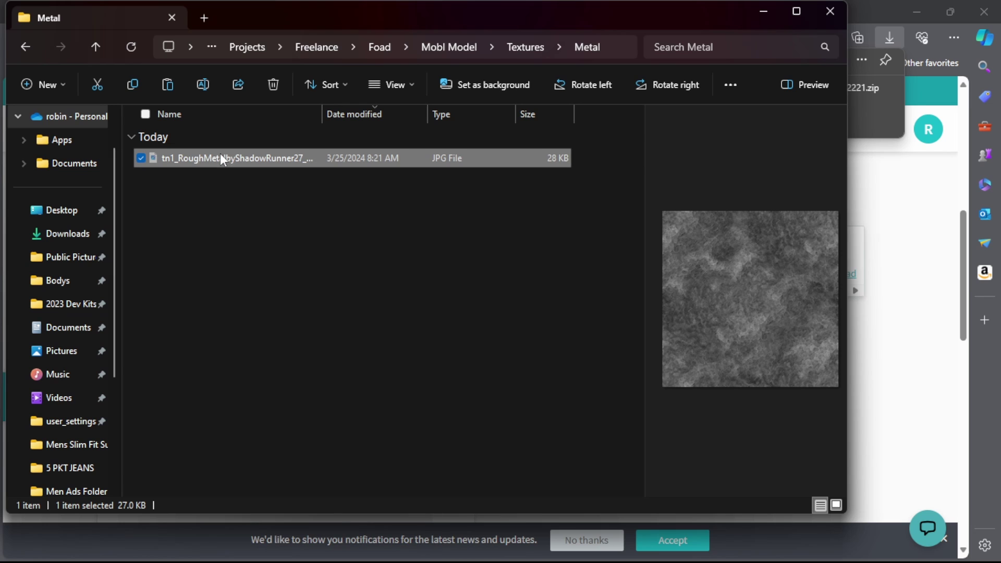
click(95, 49)
click(232, 330)
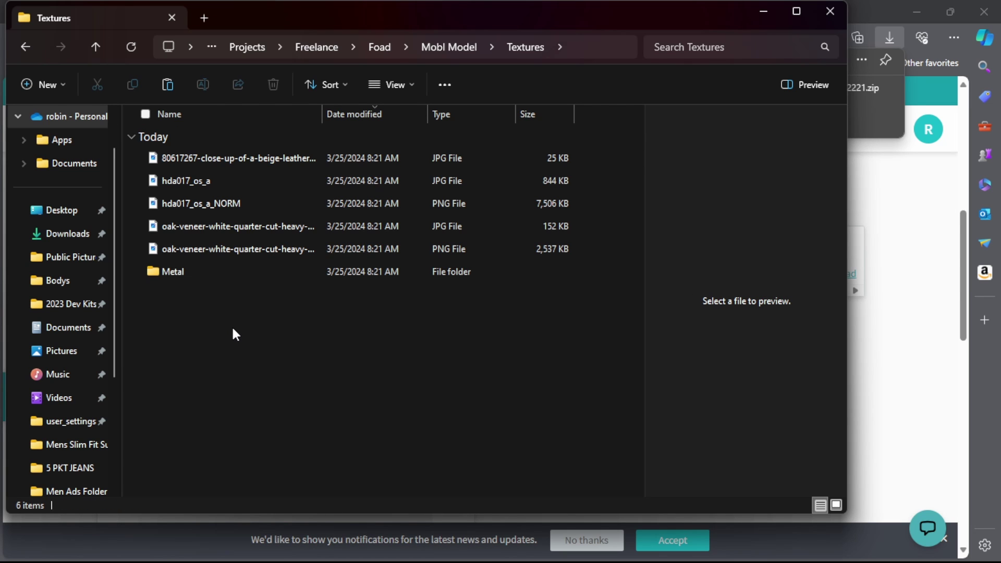
right_click(334, 378)
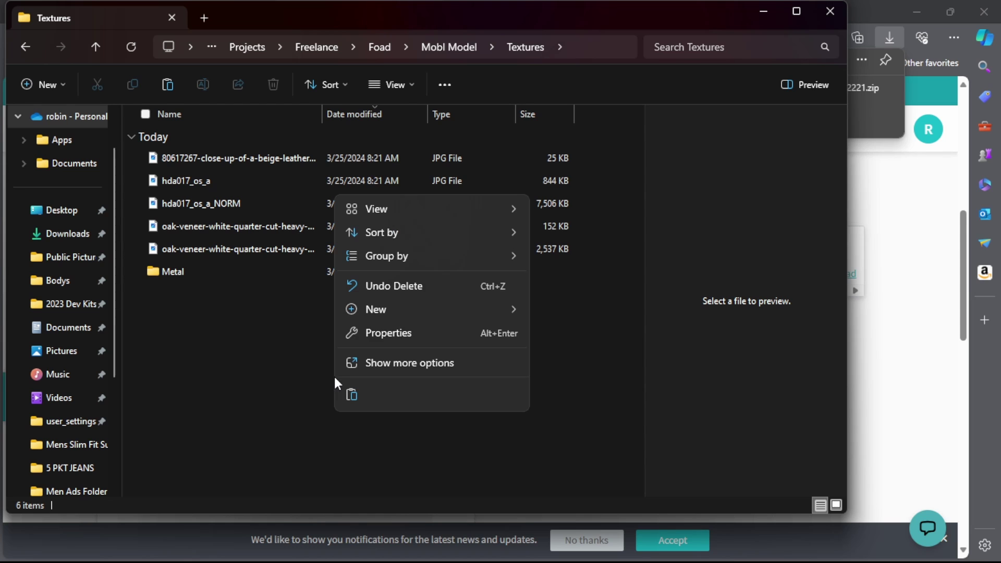
click(353, 395)
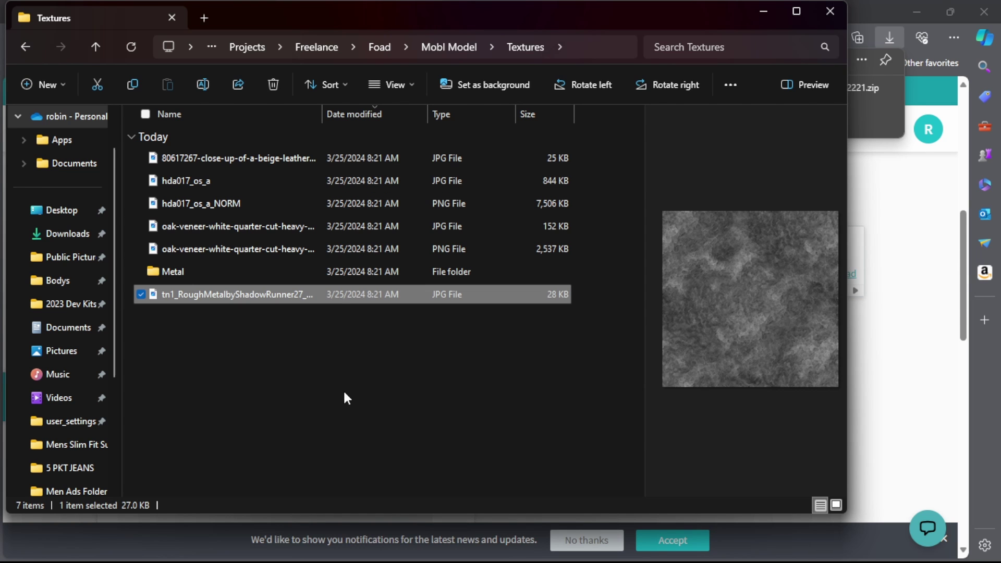
Delete the emptied Metal folder from Textures
click(339, 396)
click(179, 272)
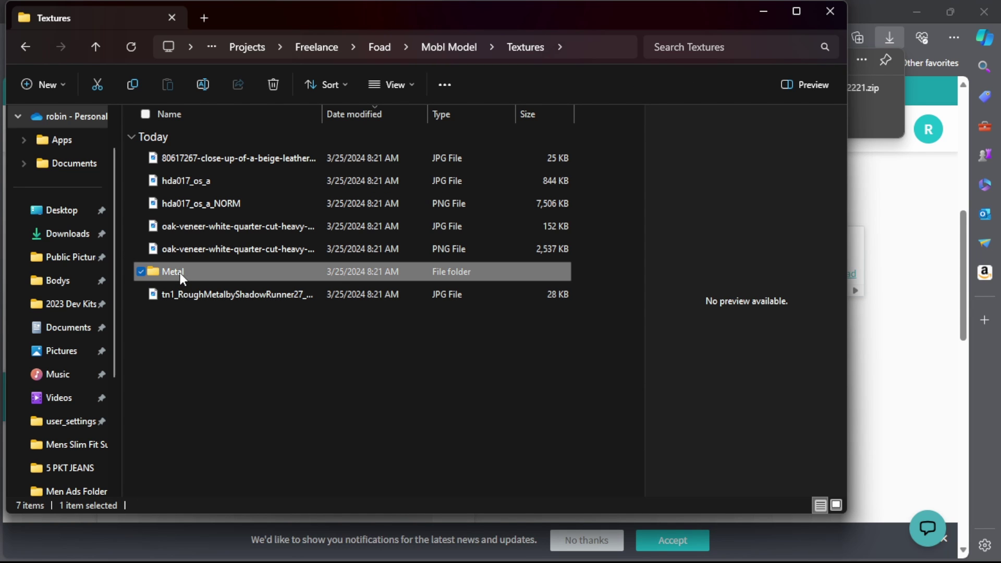
click(271, 84)
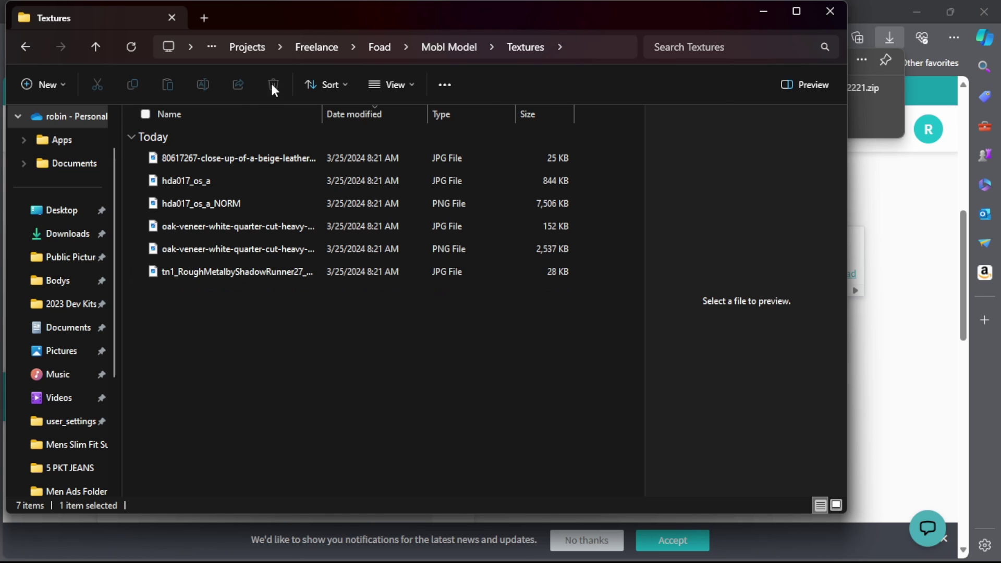
click(194, 158)
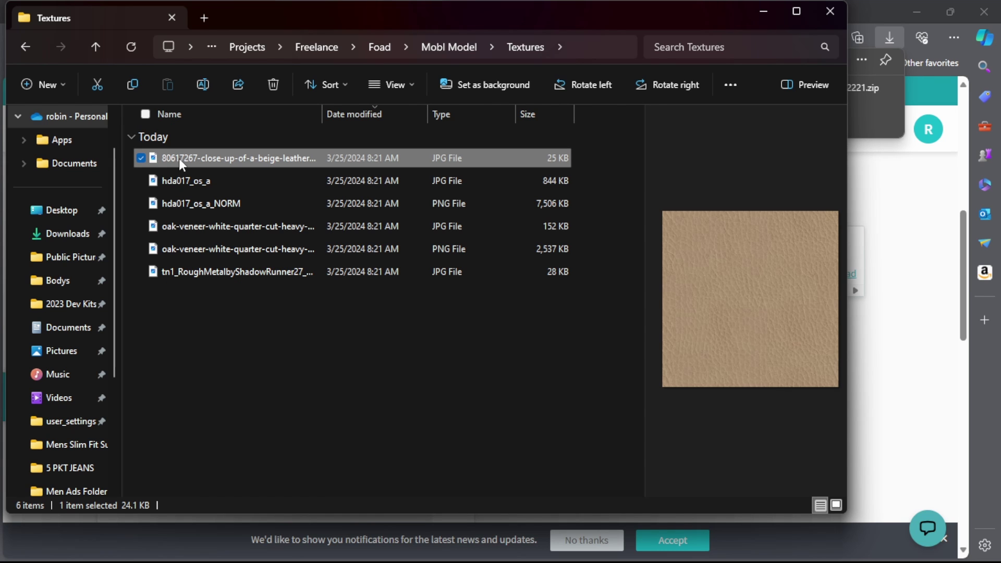
shift+click(200, 272)
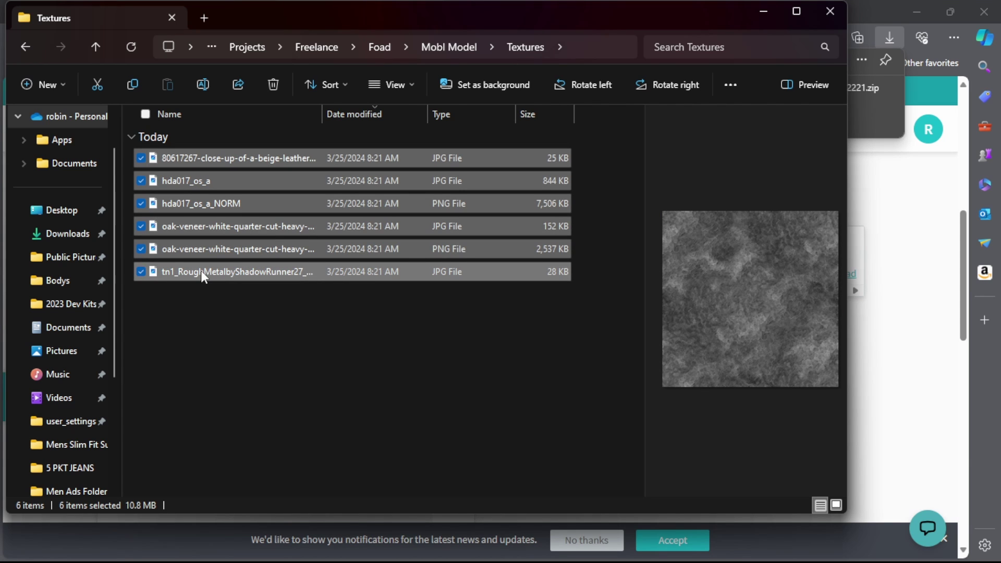
key(ctrl+x)
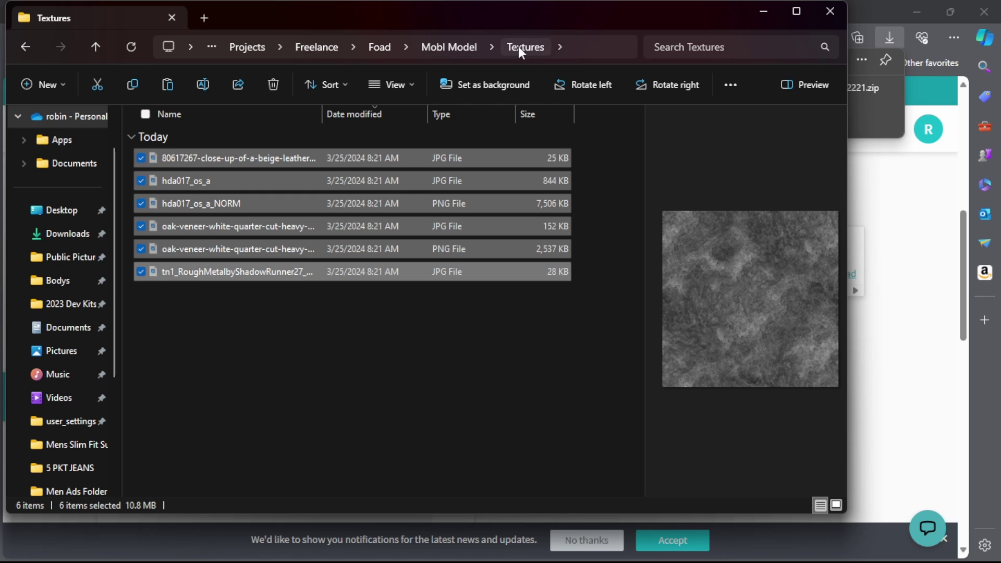
click(246, 47)
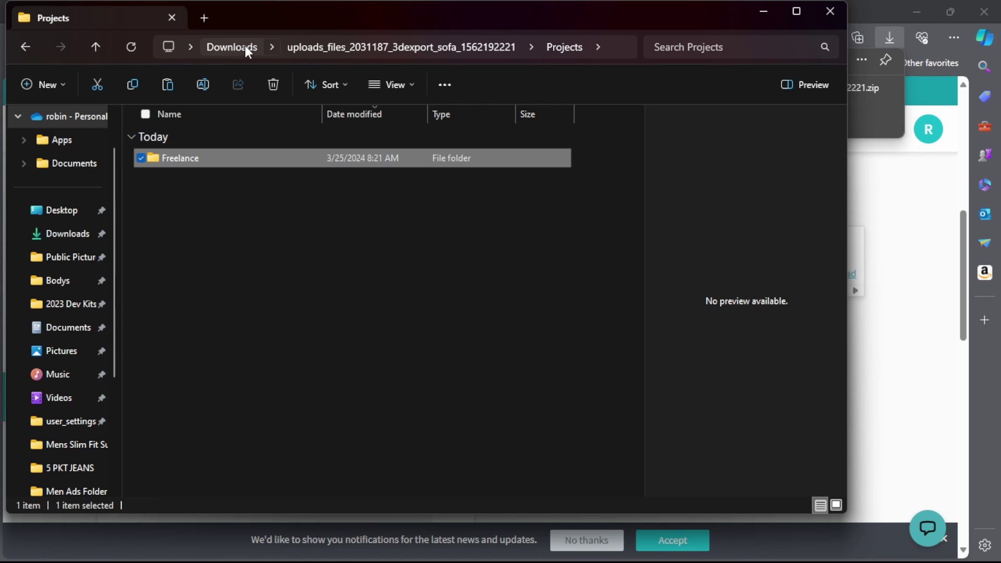
click(369, 50)
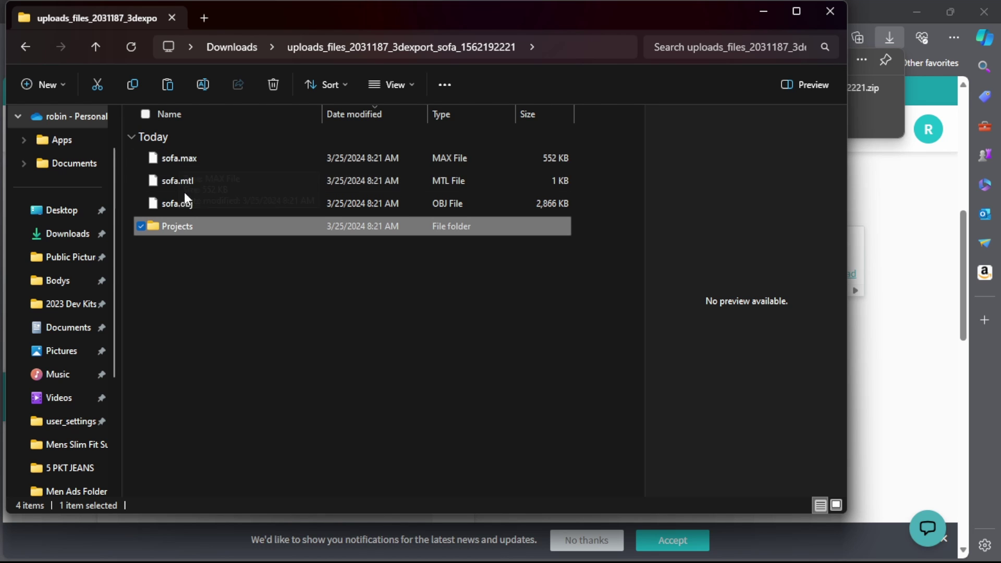
click(243, 326)
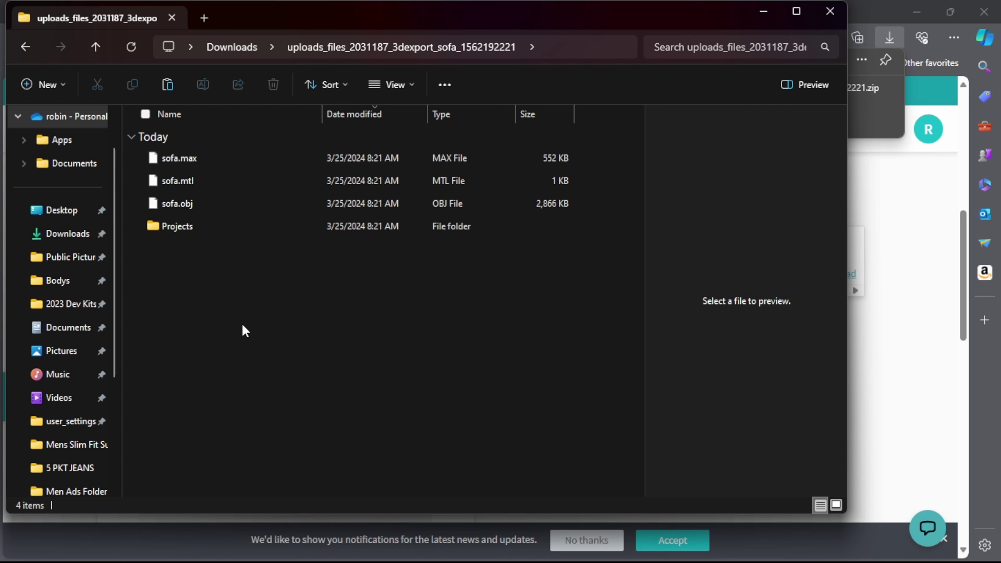
right_click(242, 327)
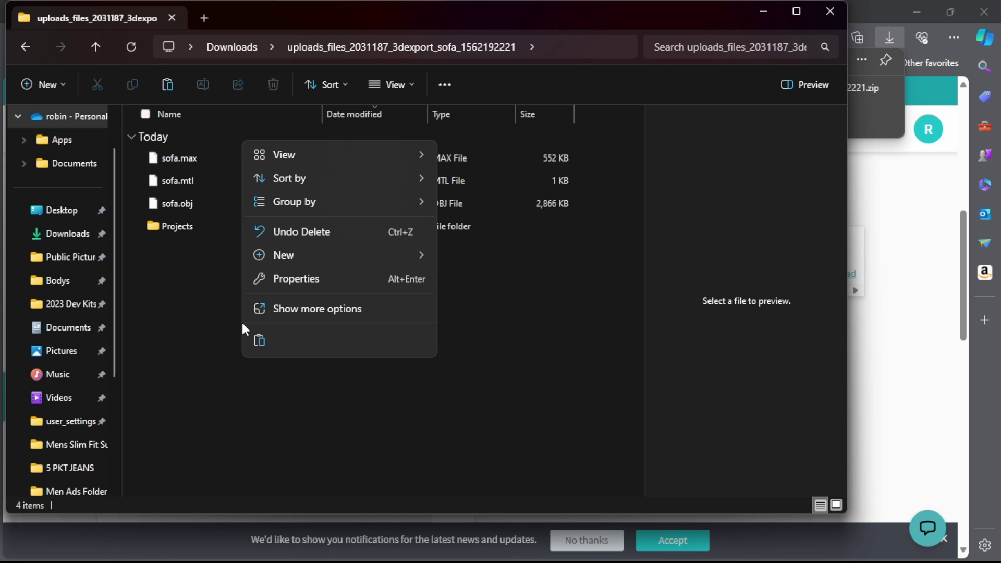
click(260, 340)
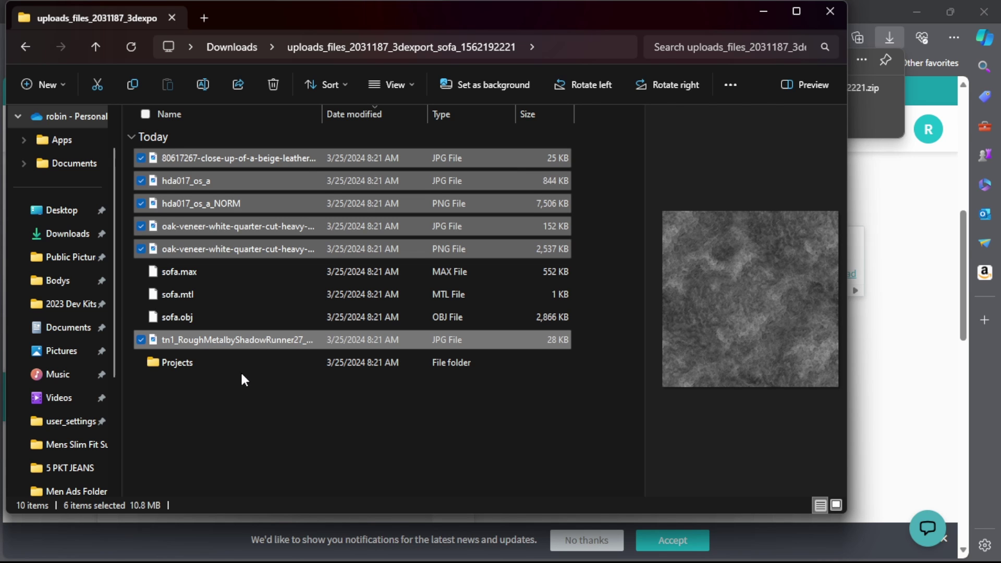
click(197, 363)
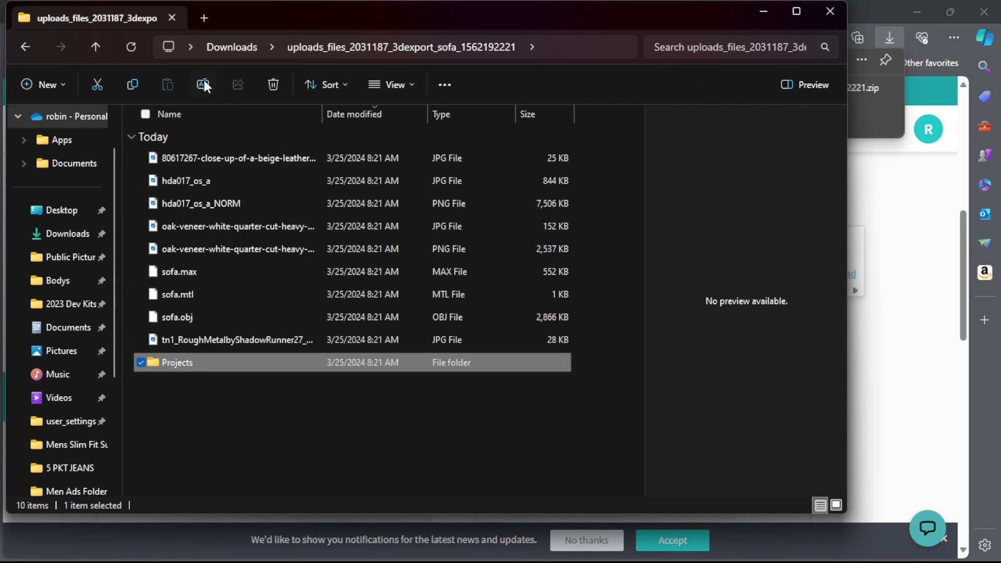
click(273, 85)
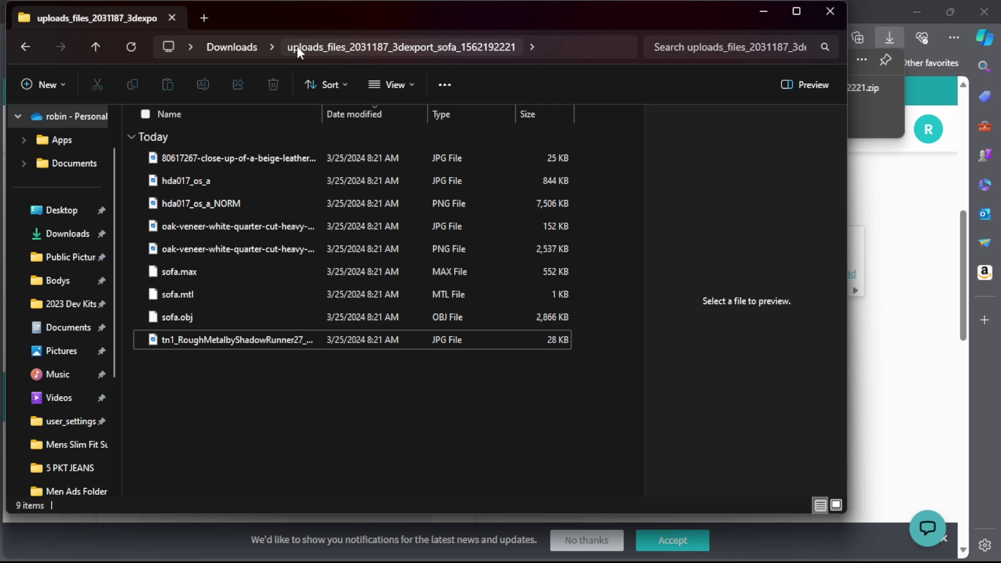
click(233, 45)
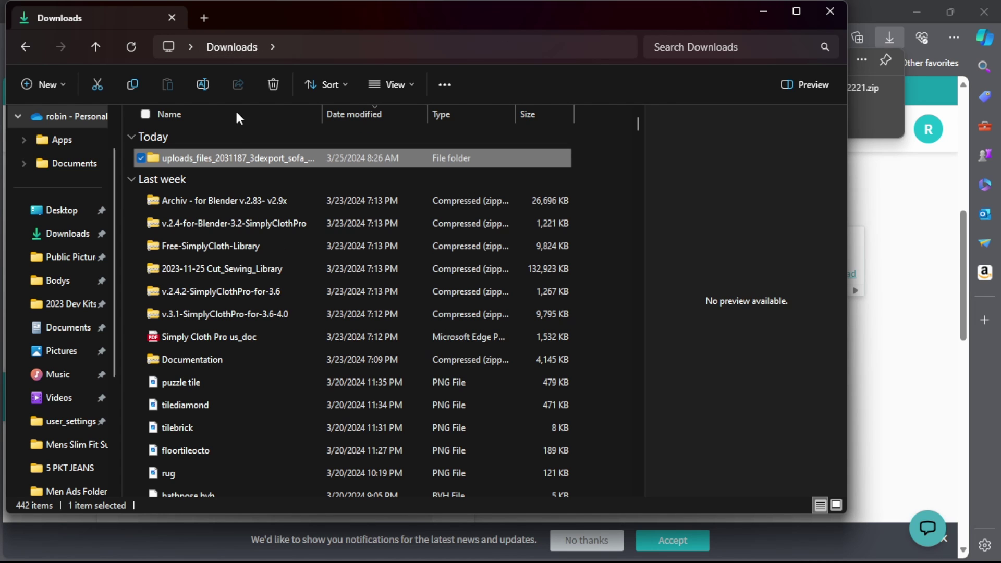
right_click(238, 158)
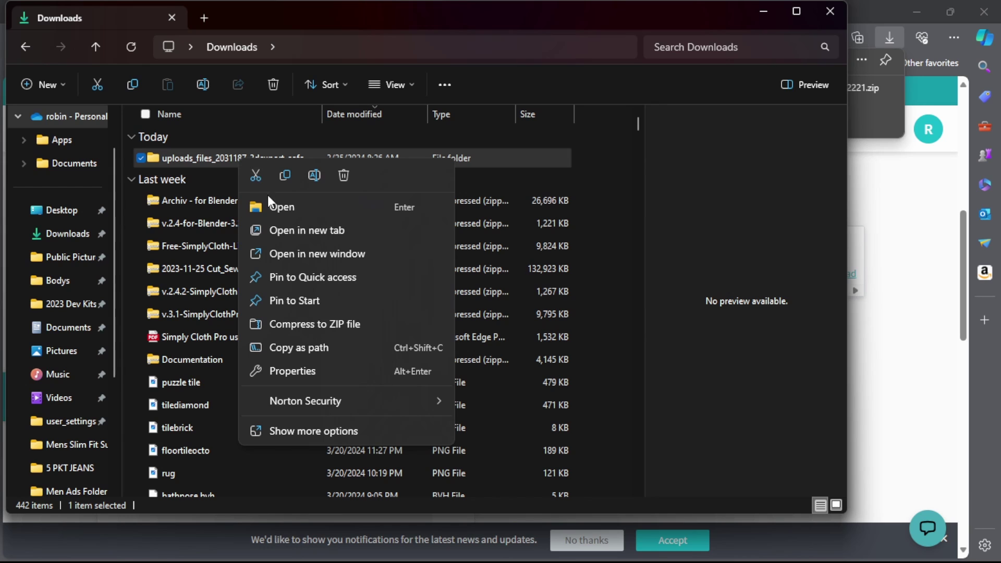
click(314, 176)
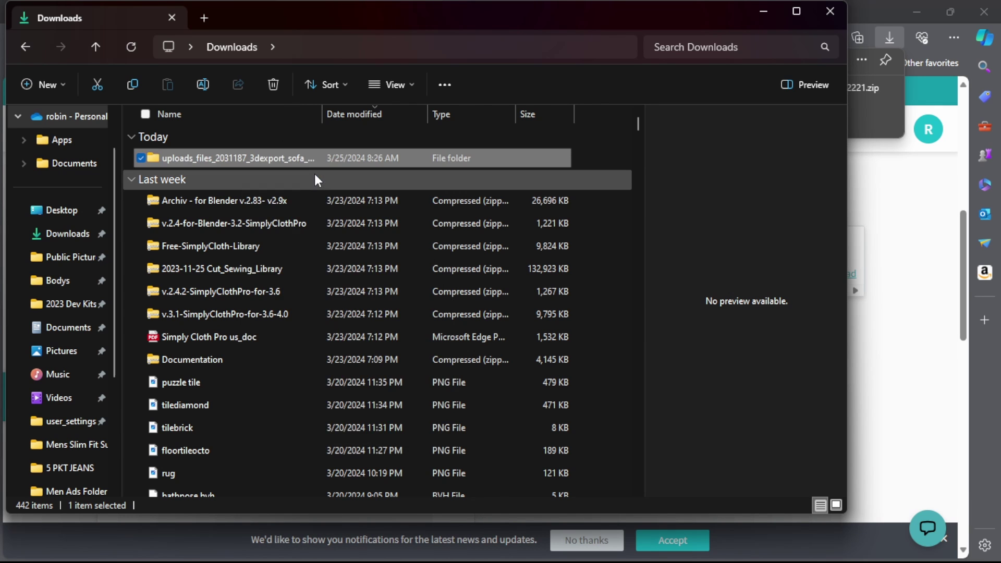
click(314, 175)
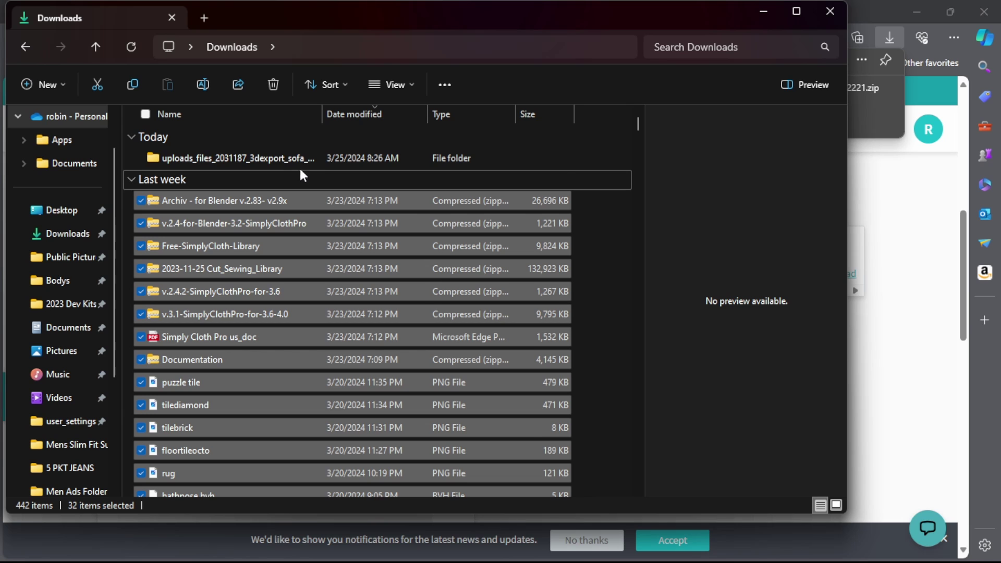
click(258, 159)
right_click(256, 157)
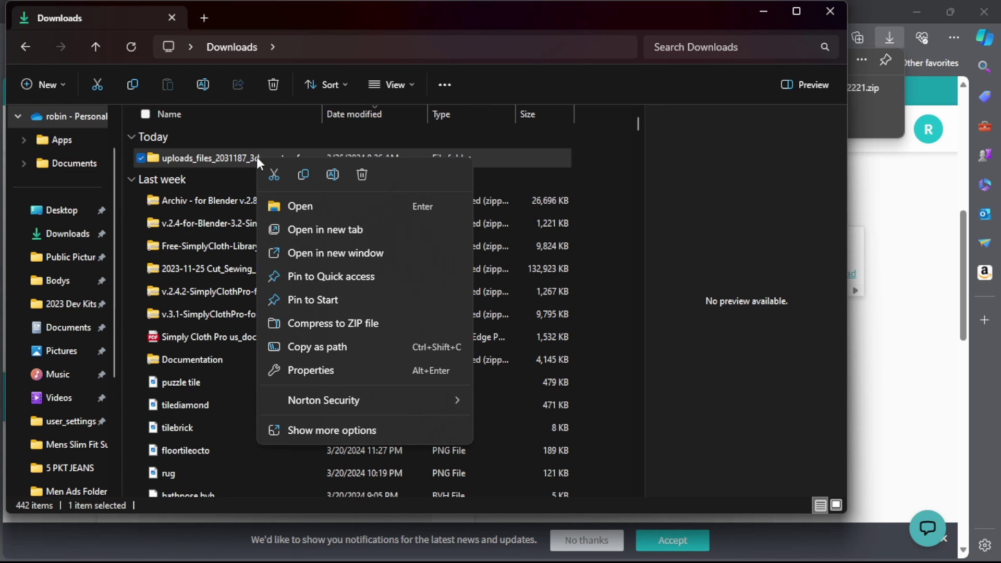
click(330, 174)
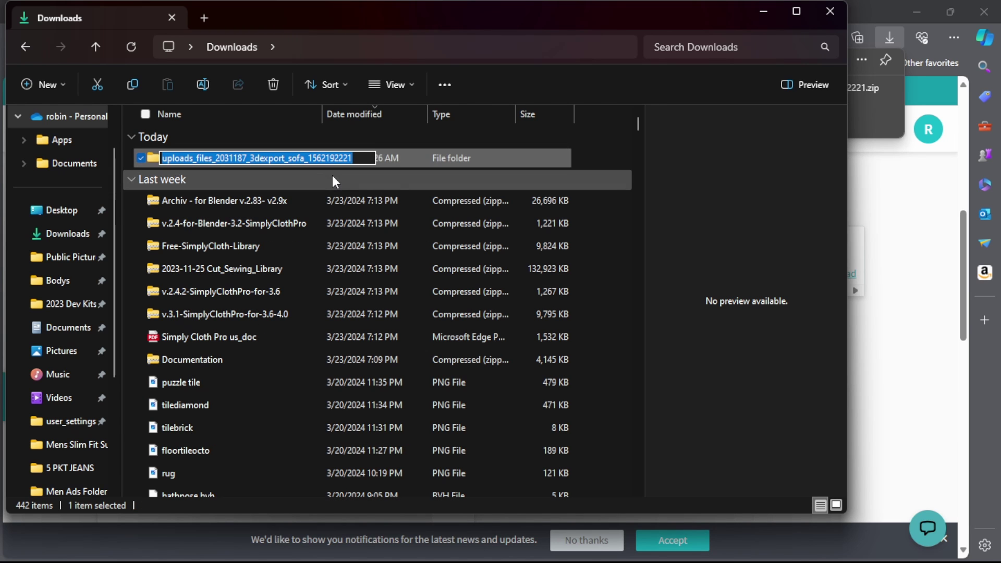
text(Pillow)
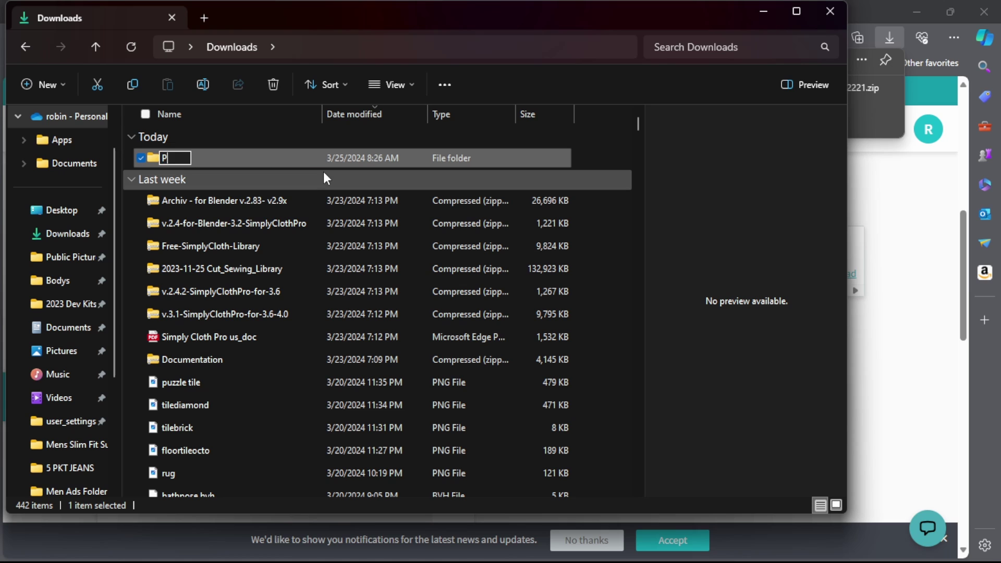
key(BackSpace)
key(BackSpace)
key(BackSpace)
key(BackSpace)
key(BackSpace)
key(BackSpace)
text(Couch)
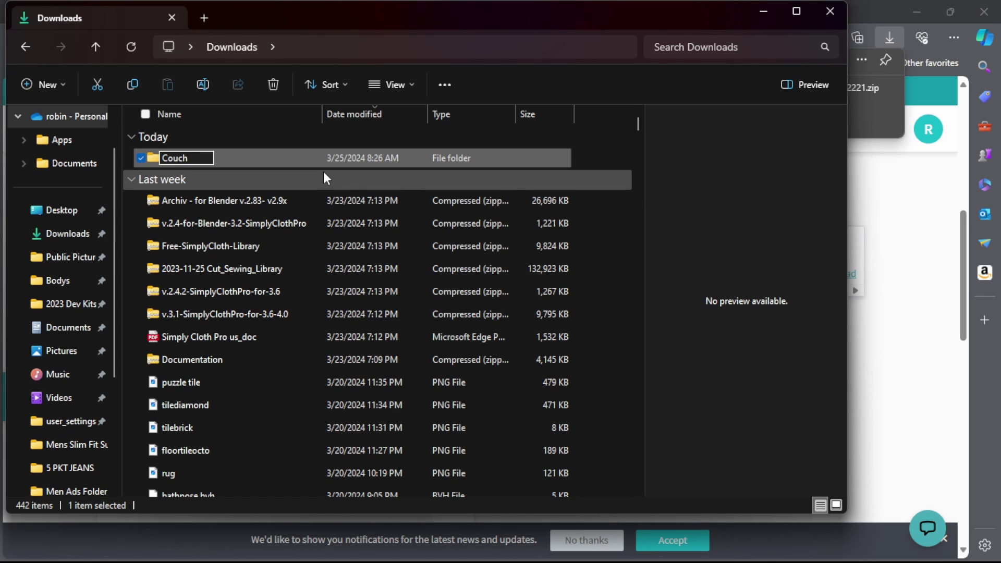
key(BackSpace)
key(ctrl+a)
text(Chair Couch Pillow)
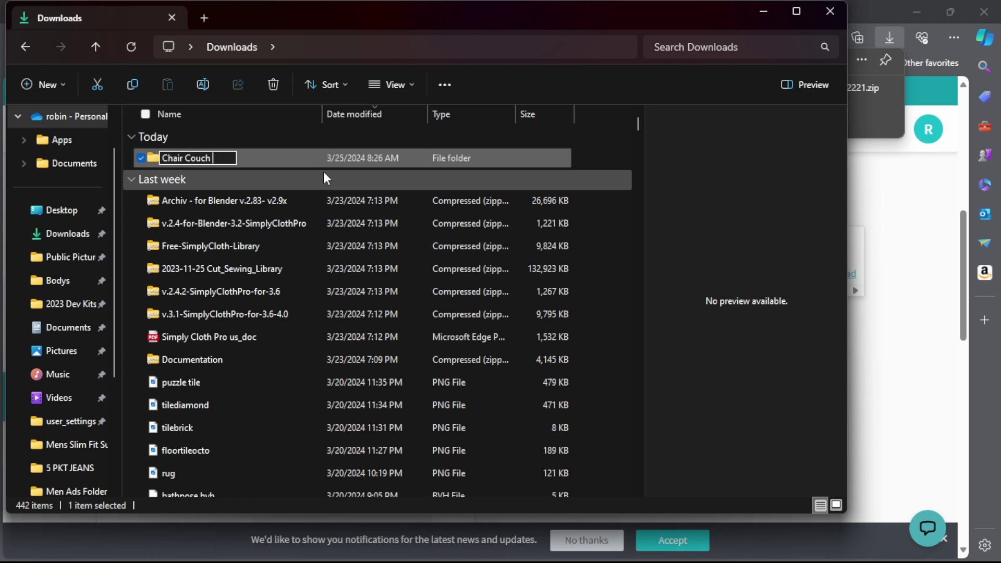
text( Model)
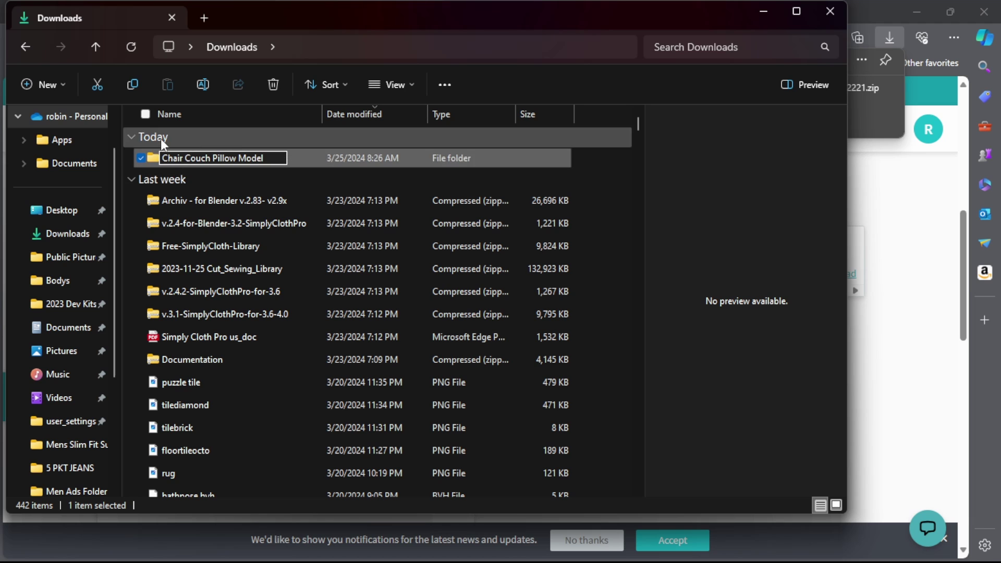
click(156, 163)
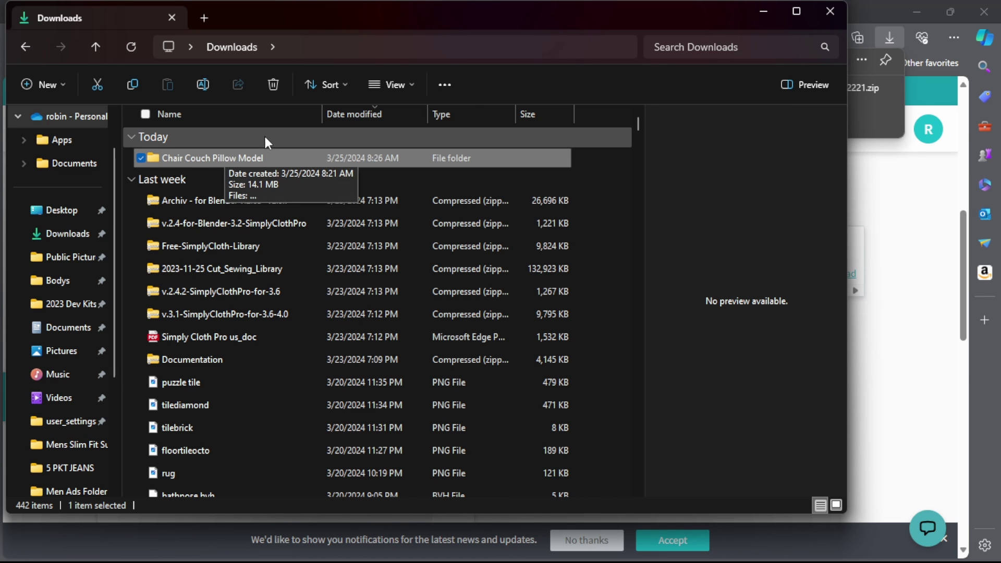
Close the Downloads folder window, the sofa 01 CGTrader page and the whole browser
click(830, 11)
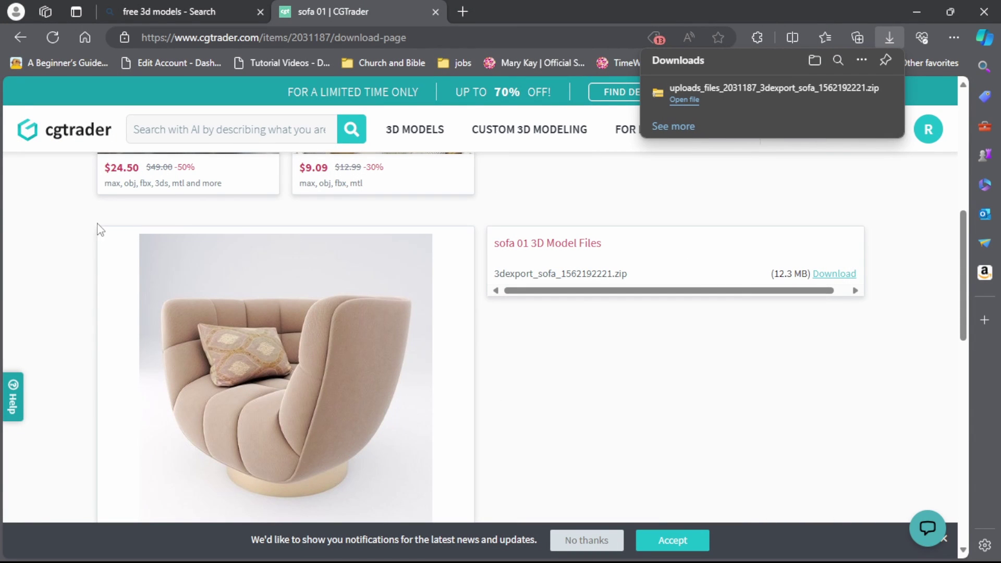
click(45, 230)
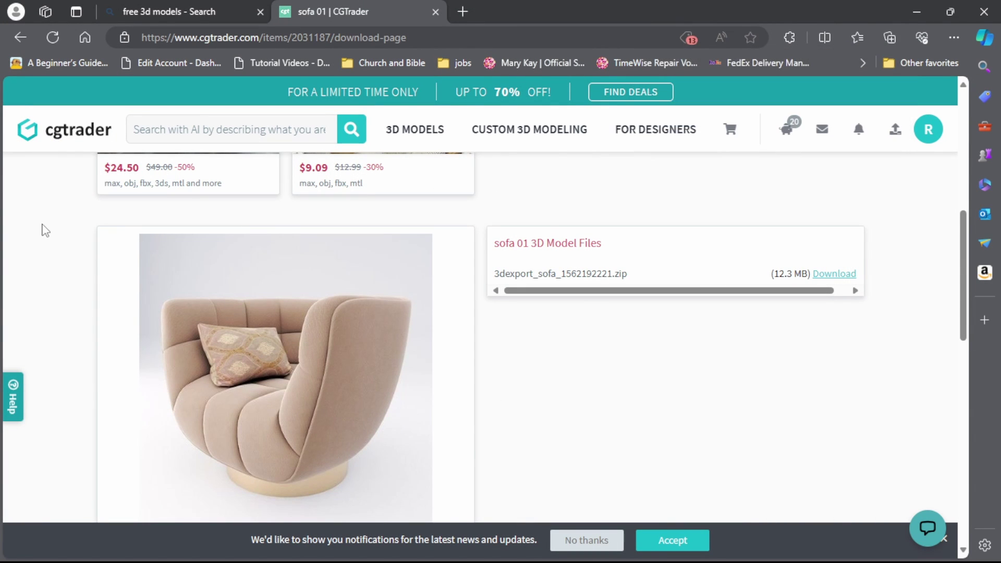
click(435, 12)
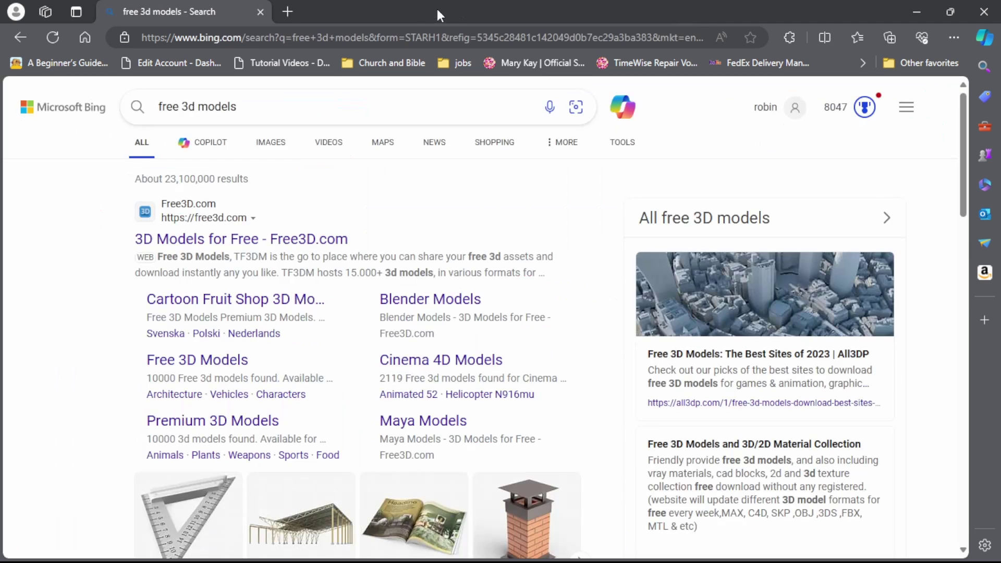
click(983, 11)
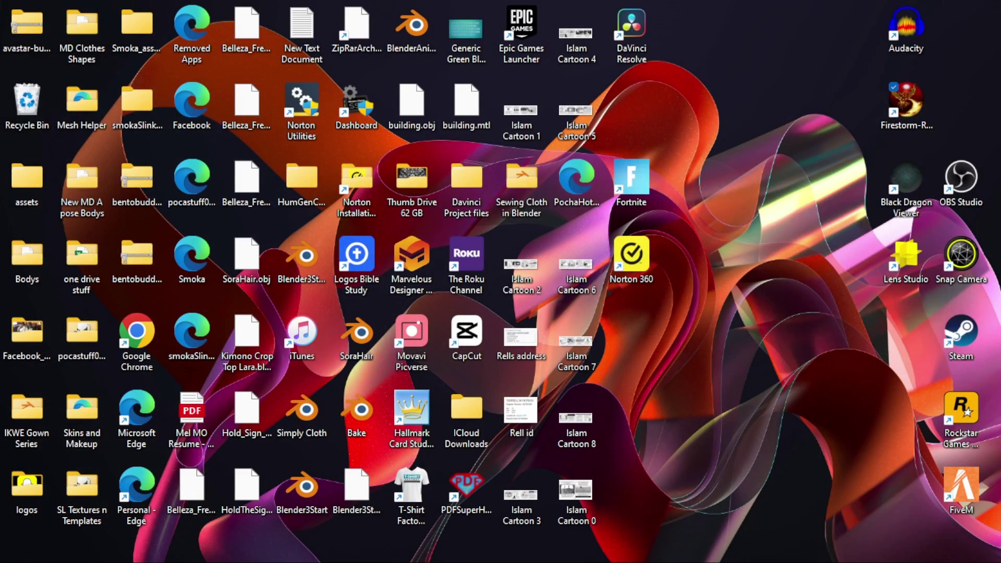
Switch to Blender by opening the Blender3Start file on the desktop, and create a new General file
mouse_move(596, 561)
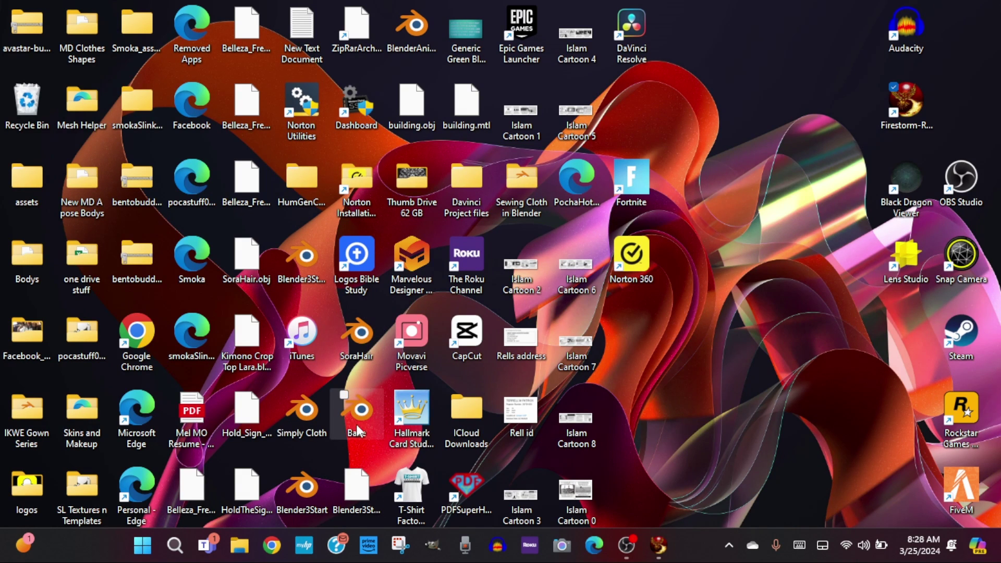
click(304, 493)
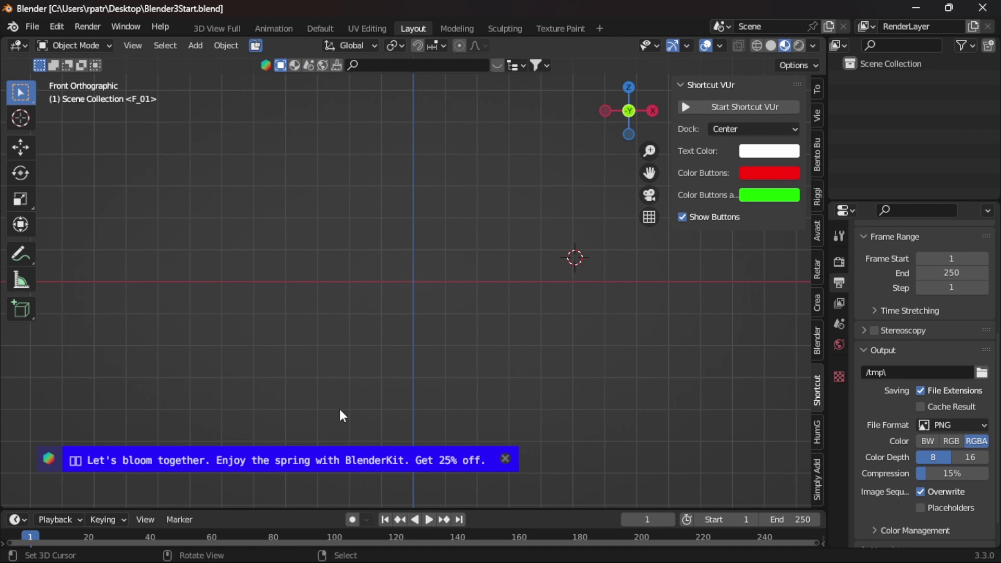
click(32, 27)
mouse_move(57, 55)
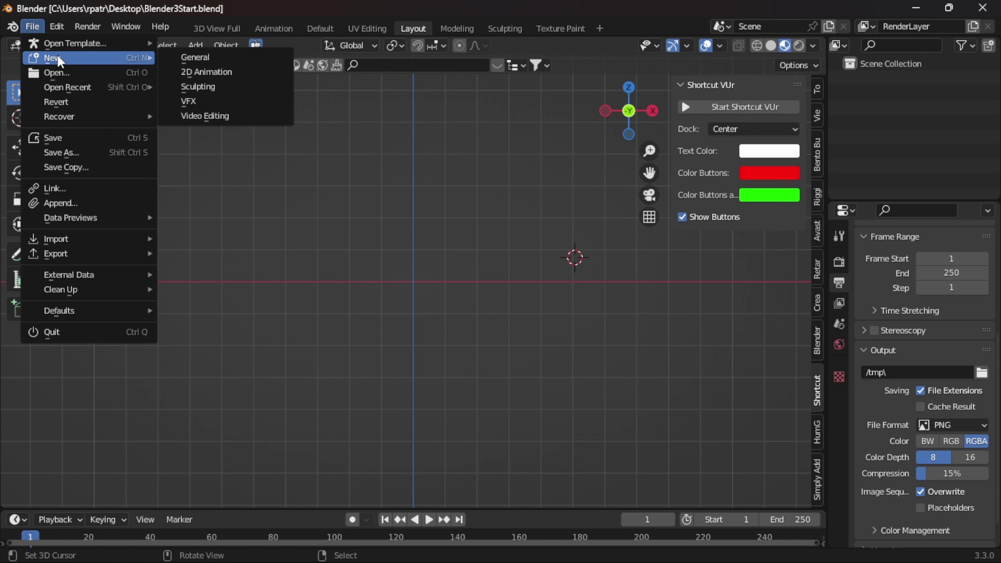
click(188, 57)
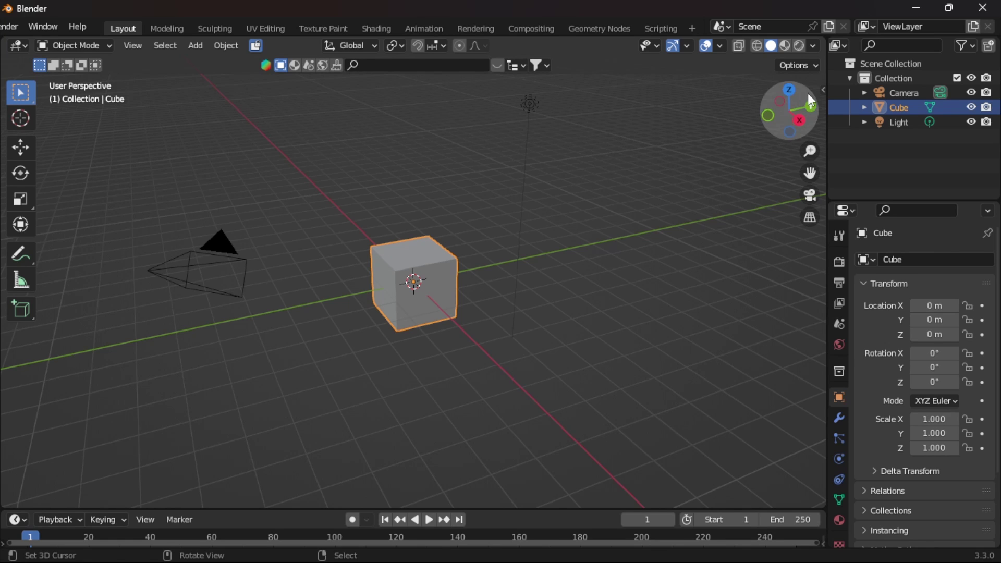
Show the viewport sidebar and start the Shortcut VUr input display
click(821, 89)
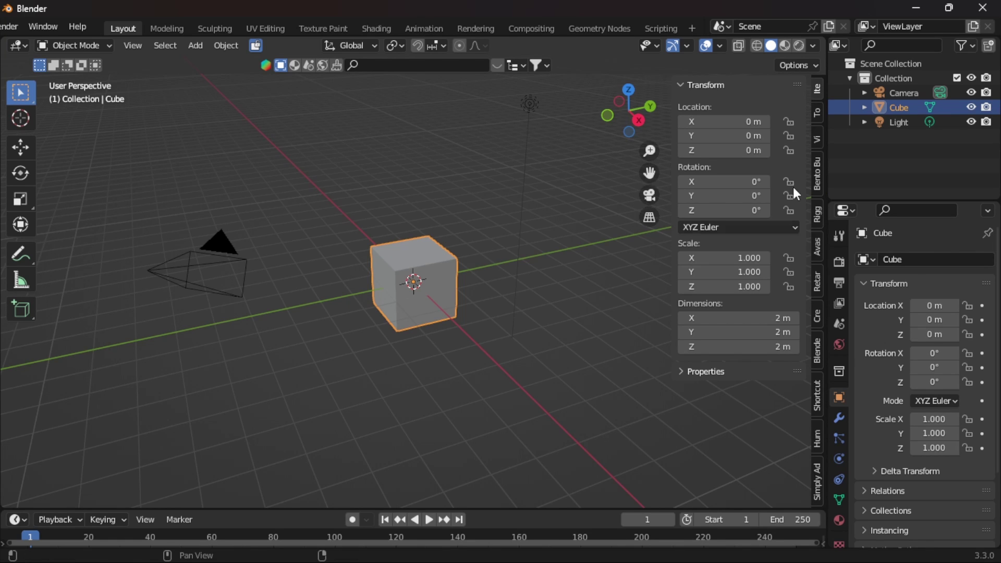
click(816, 137)
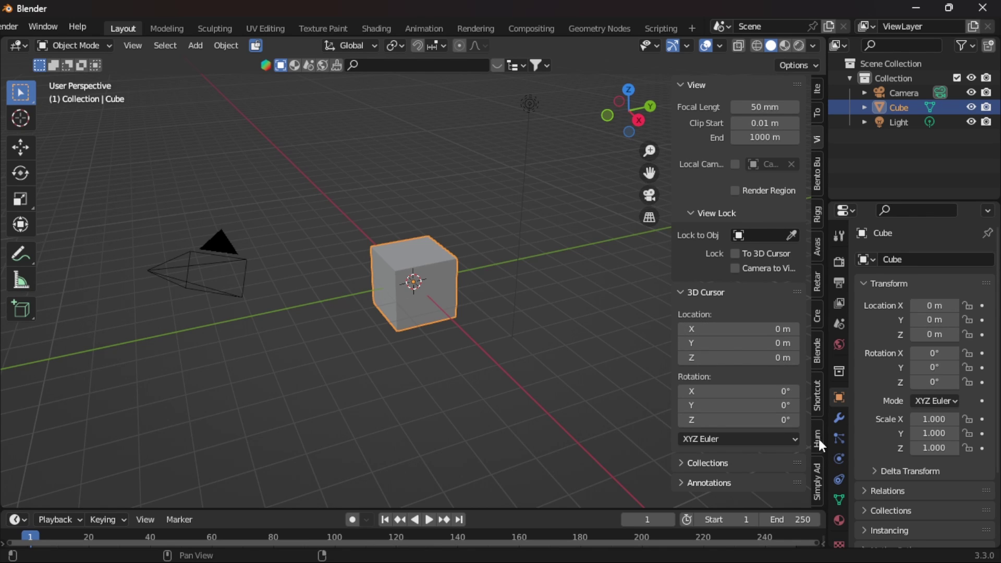
click(815, 397)
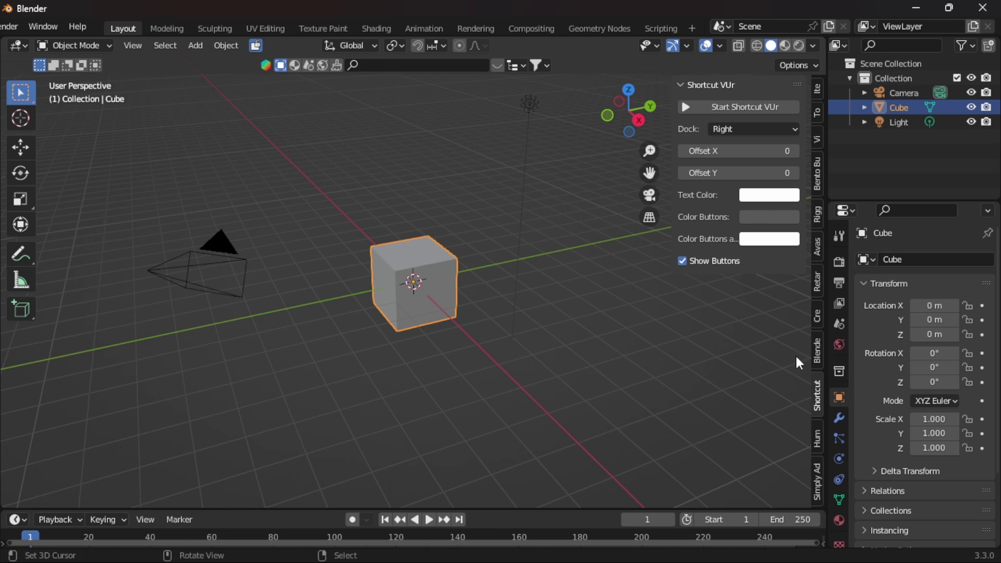
click(685, 106)
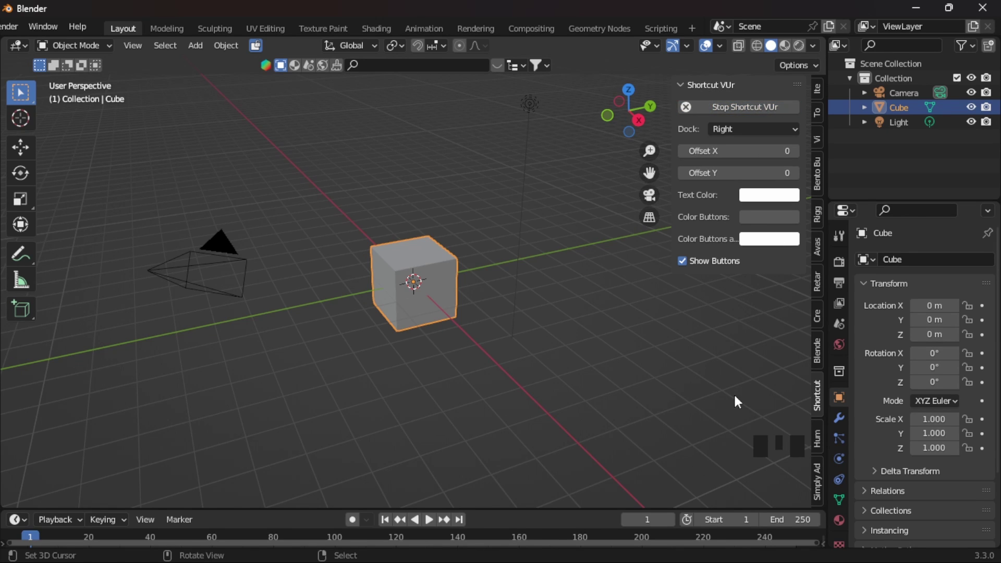
drag(743, 406, 810, 497)
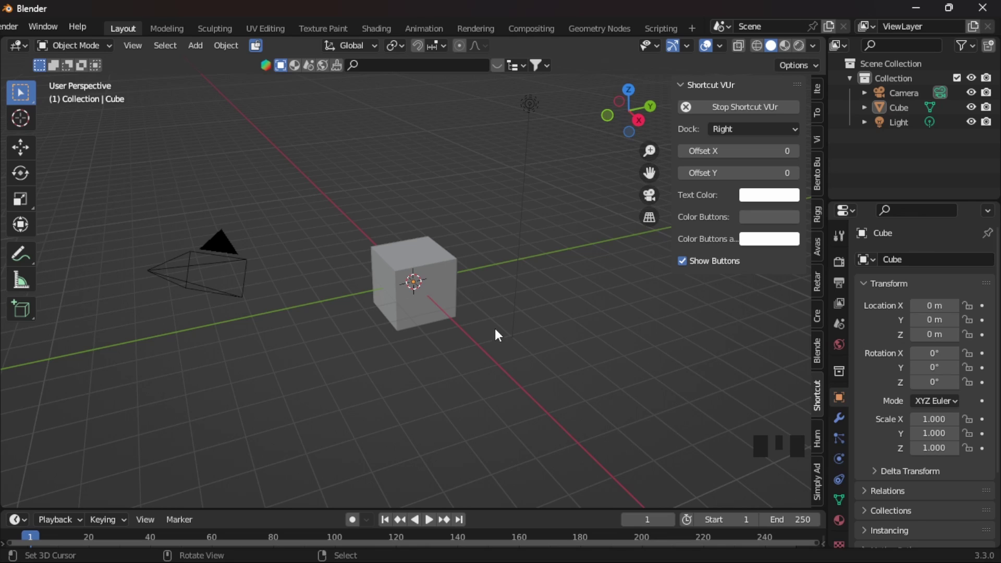
Select the default cube and delete it from the scene
right_click(419, 253)
right_click(419, 253)
right_click(420, 254)
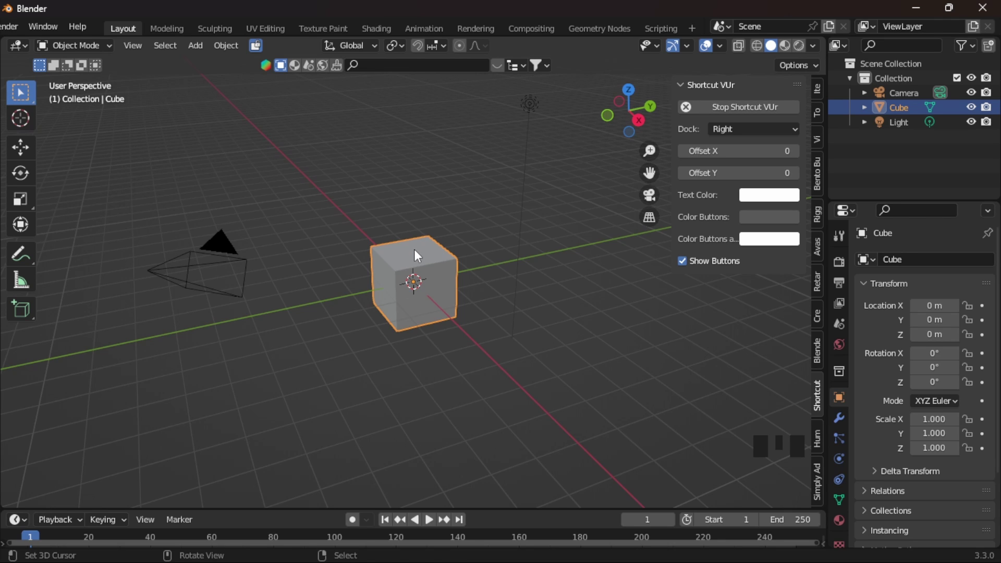
key(x)
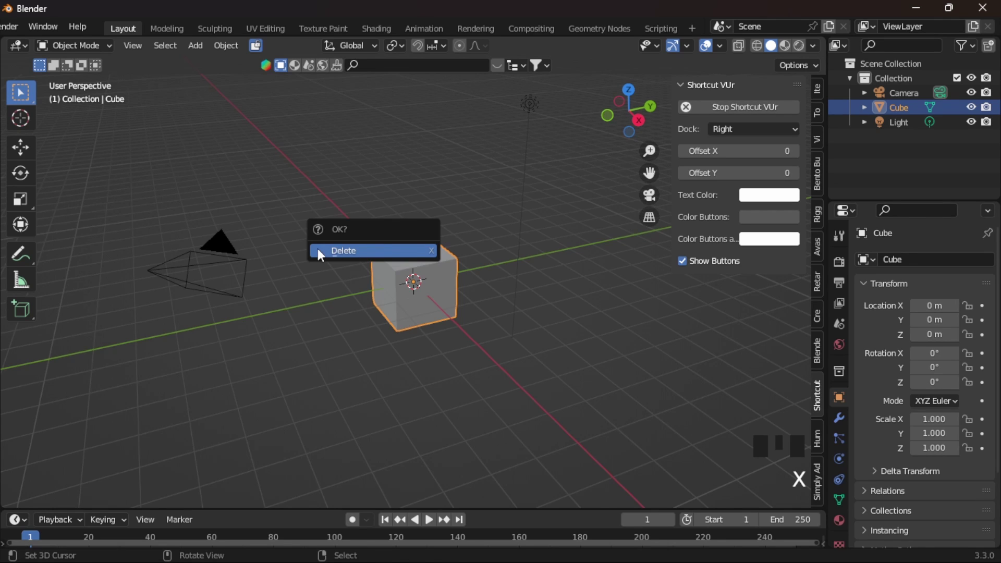
click(385, 251)
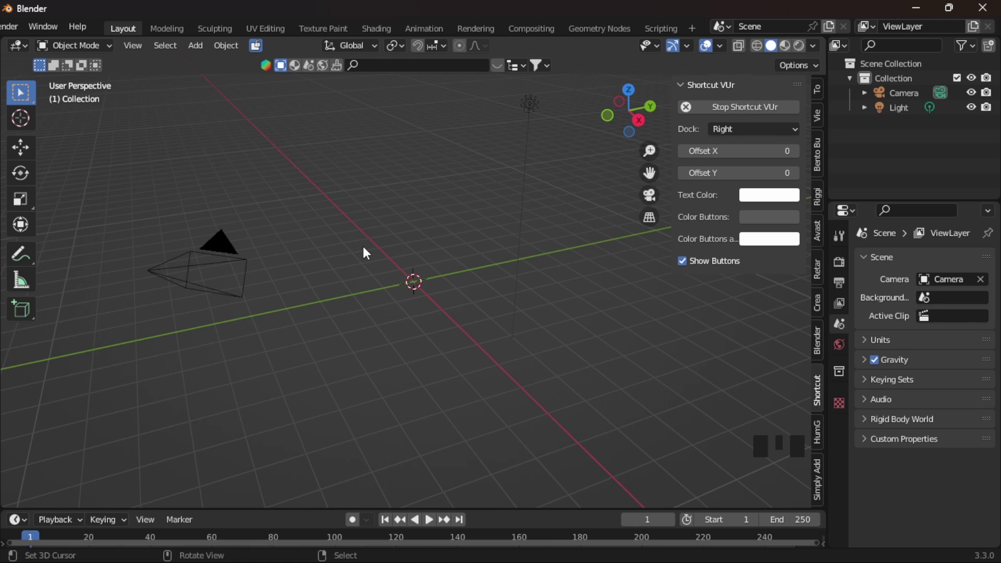
Set the viewport to the front view, toggling to perspective and back to orthographic
key(KP_1)
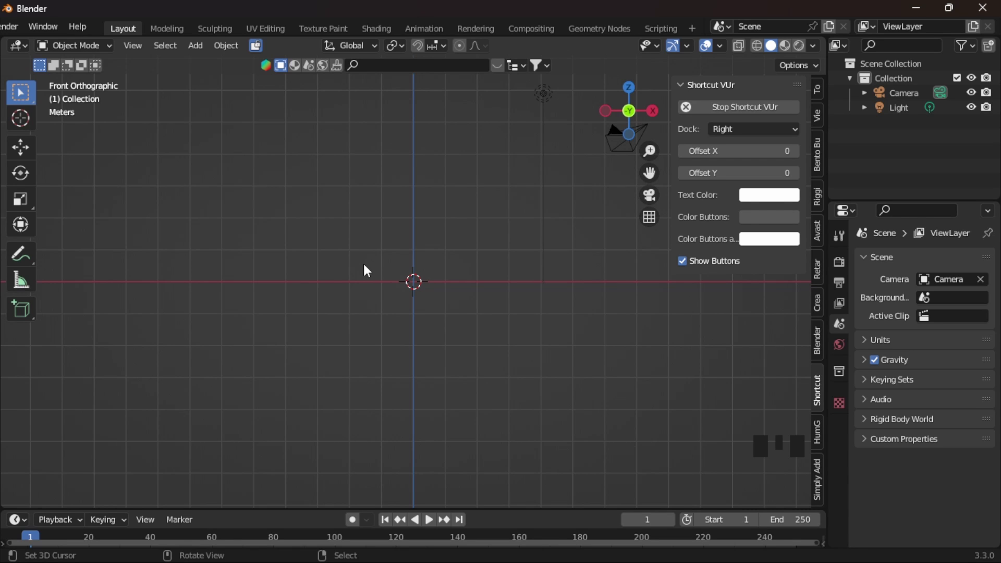
key(KP_5)
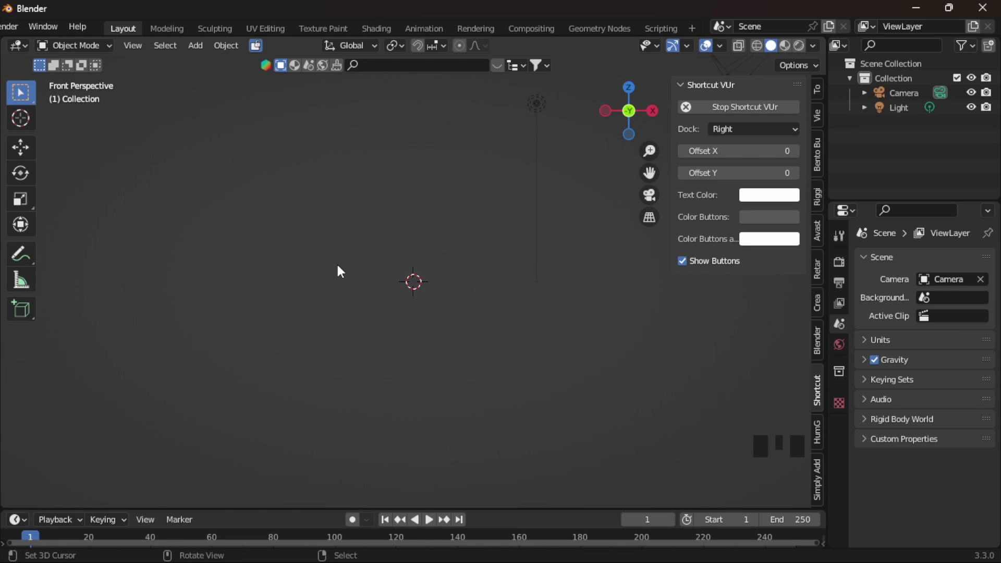
key(KP_5)
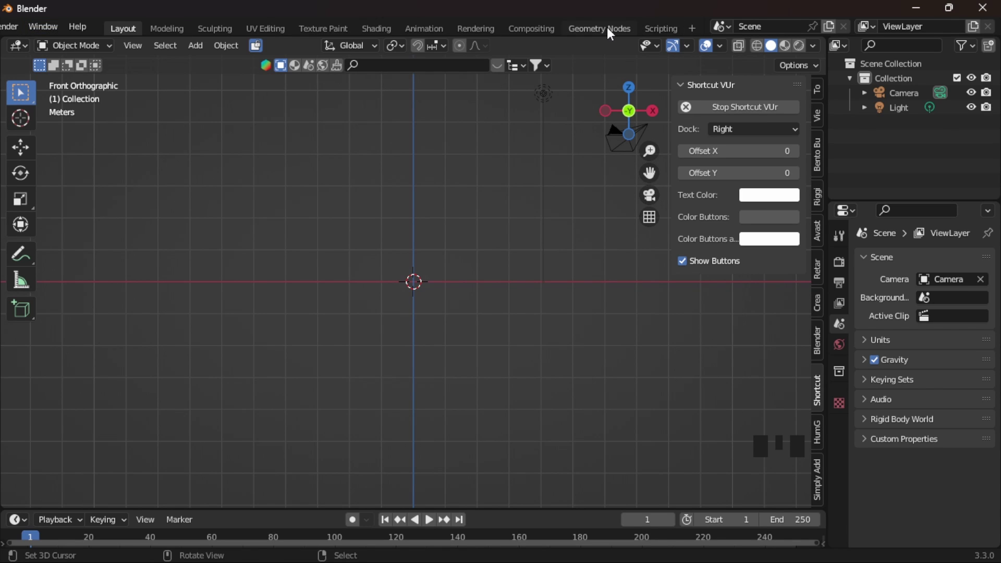
Delete the Scripting, Geometry Nodes and Compositing workspaces
right_click(657, 27)
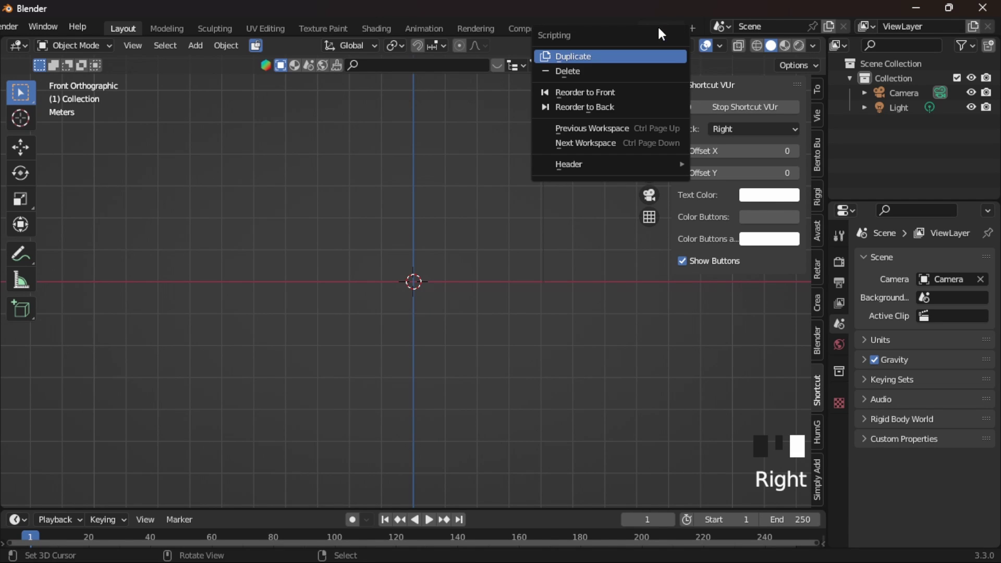
click(570, 72)
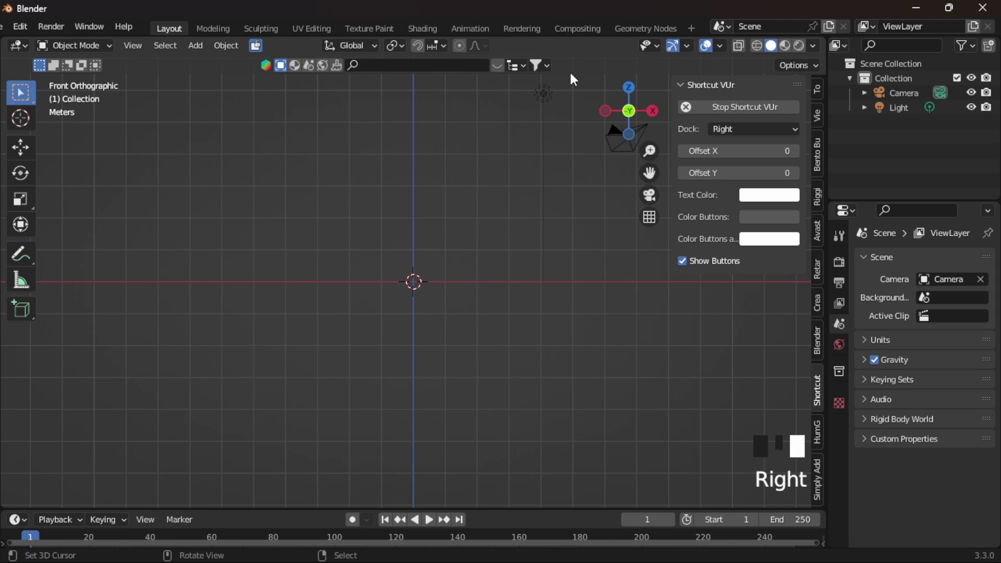
right_click(633, 27)
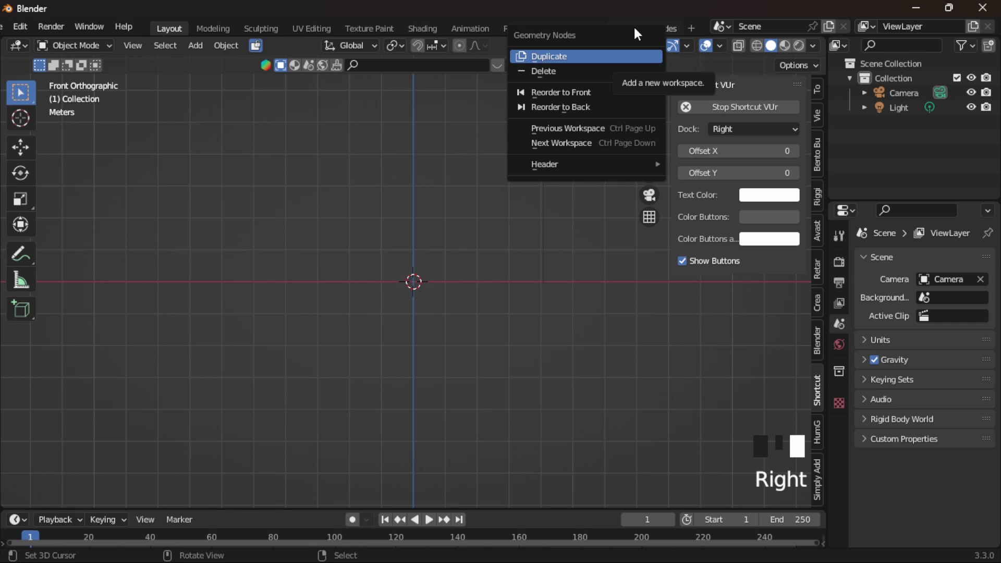
click(539, 75)
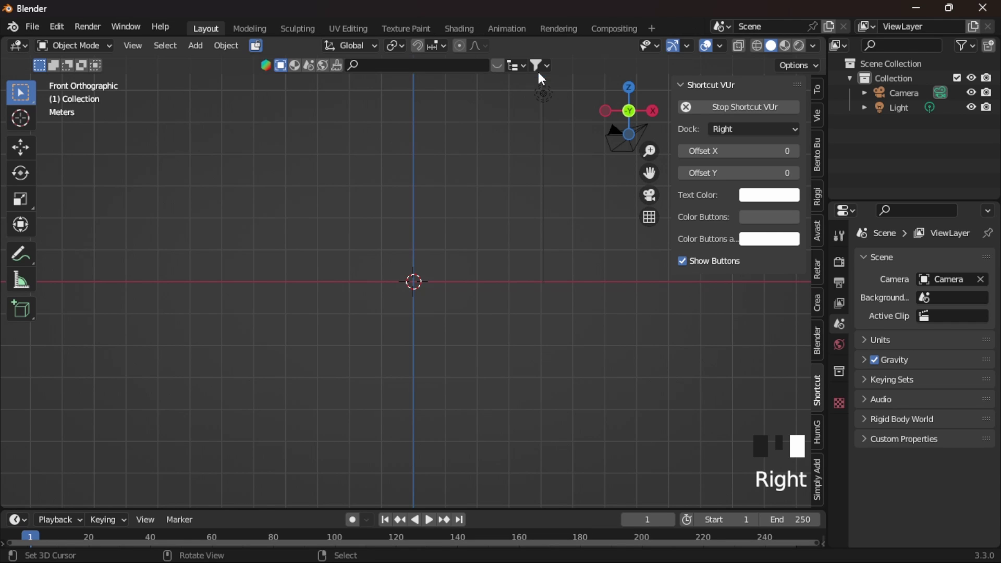
right_click(612, 30)
click(564, 68)
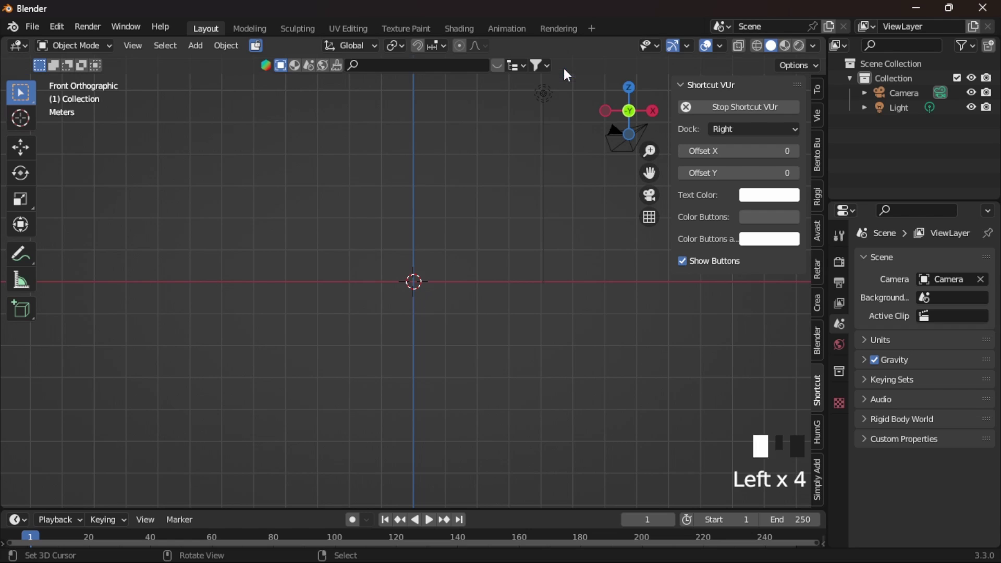
Delete the Rendering, Animation and Shading workspaces
right_click(559, 28)
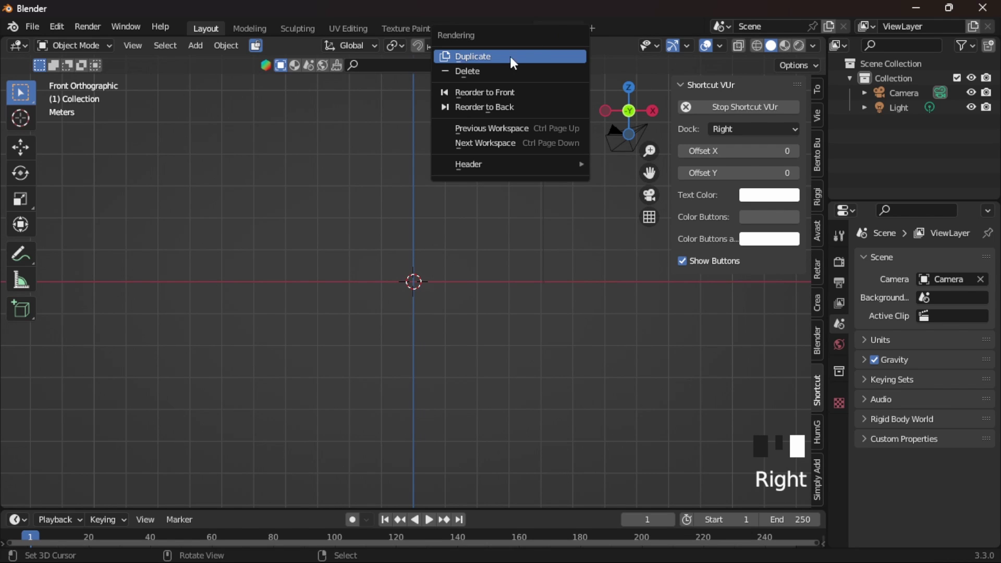
click(502, 70)
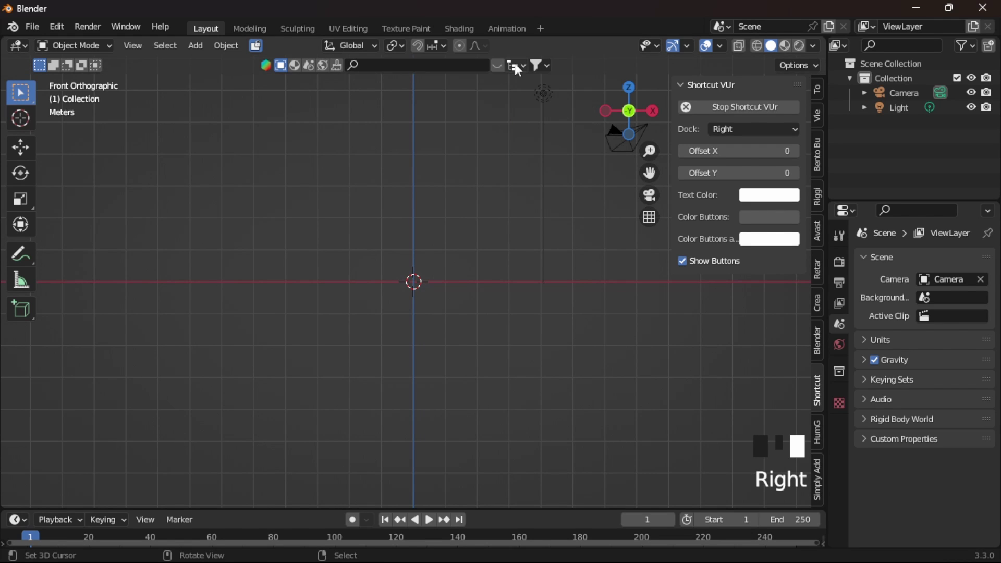
right_click(504, 30)
click(462, 71)
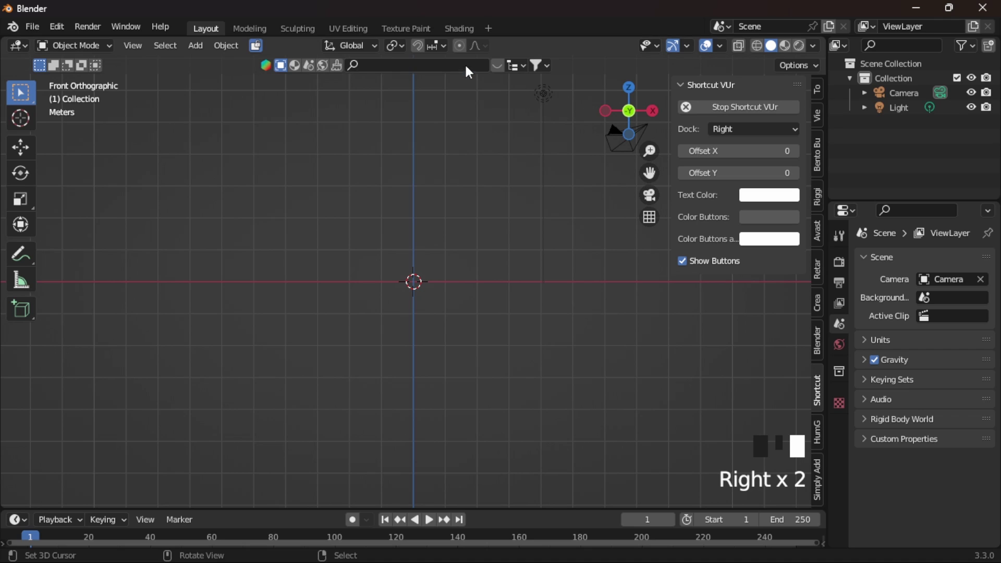
right_click(460, 29)
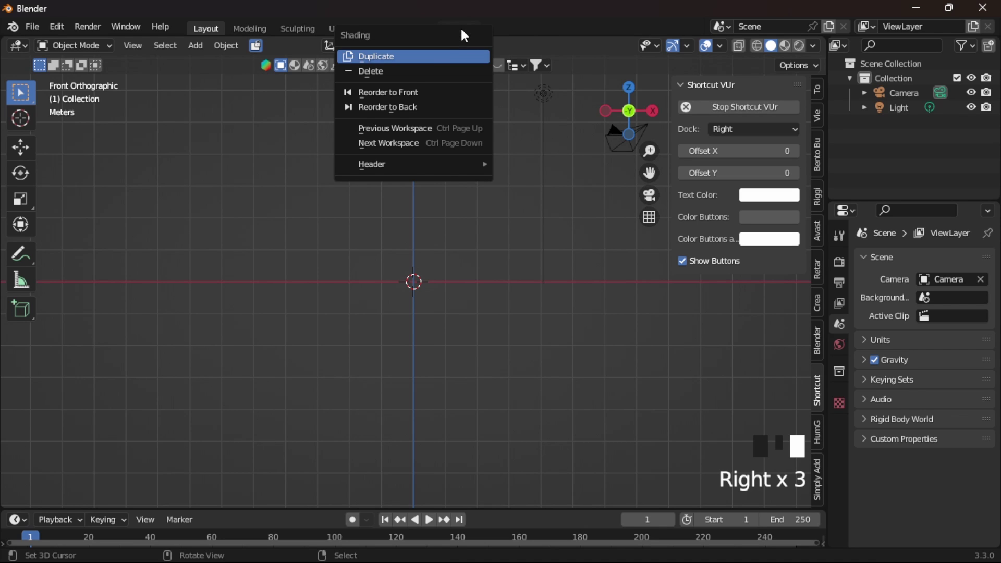
click(423, 70)
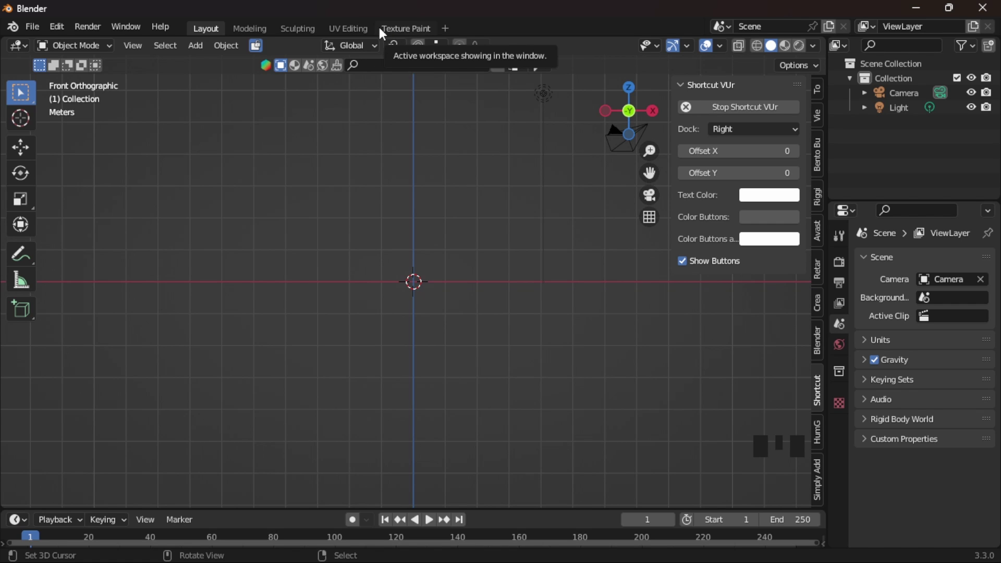
Delete the Texture Paint, Sculpting and Modeling workspaces
right_drag(399, 28, 367, 69)
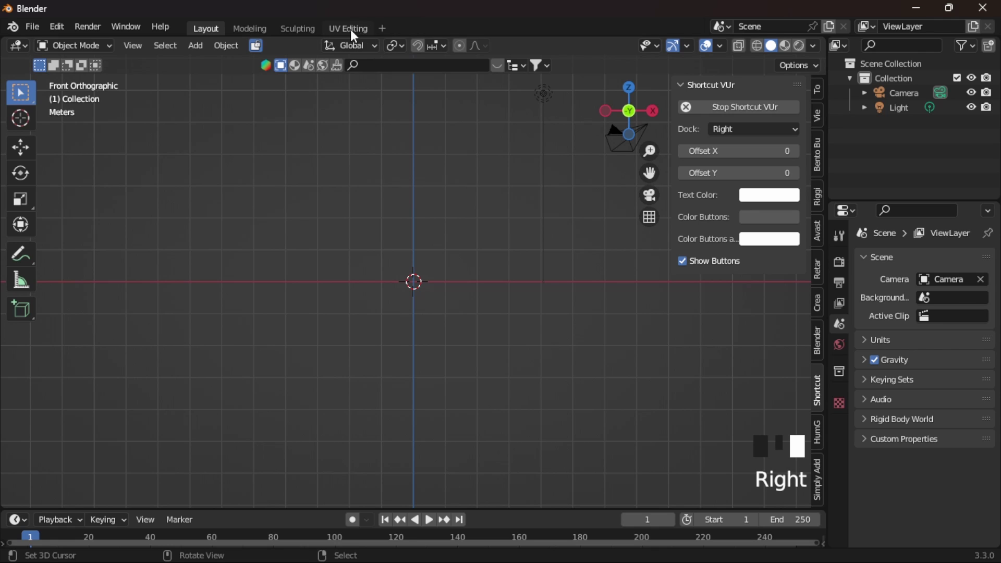
right_click(295, 28)
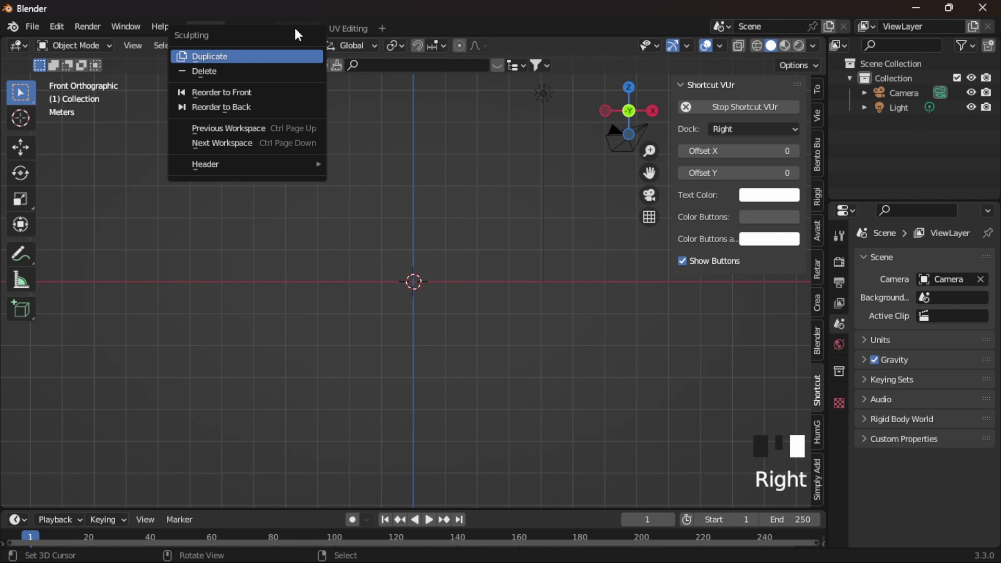
right_click(270, 69)
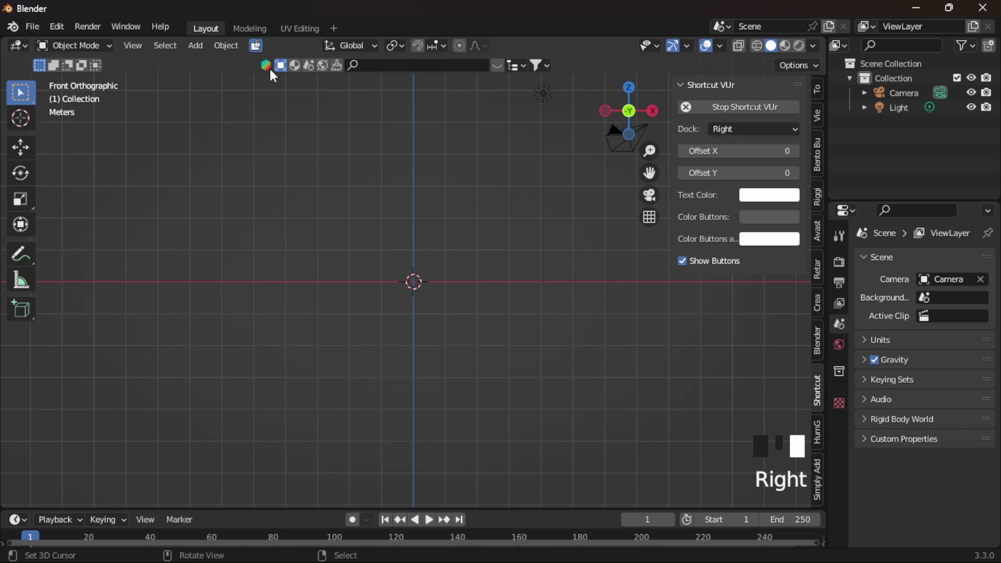
right_click(250, 27)
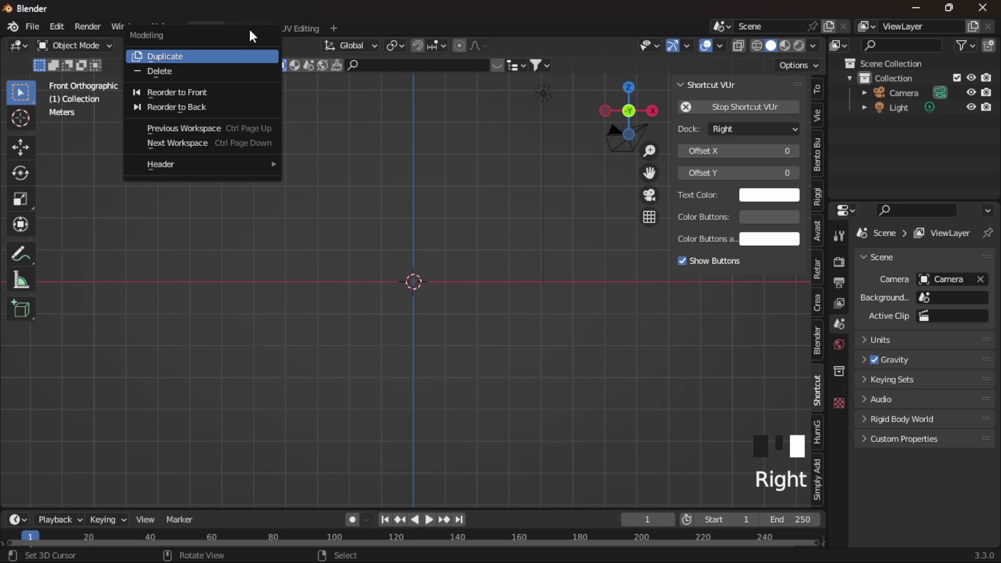
click(217, 70)
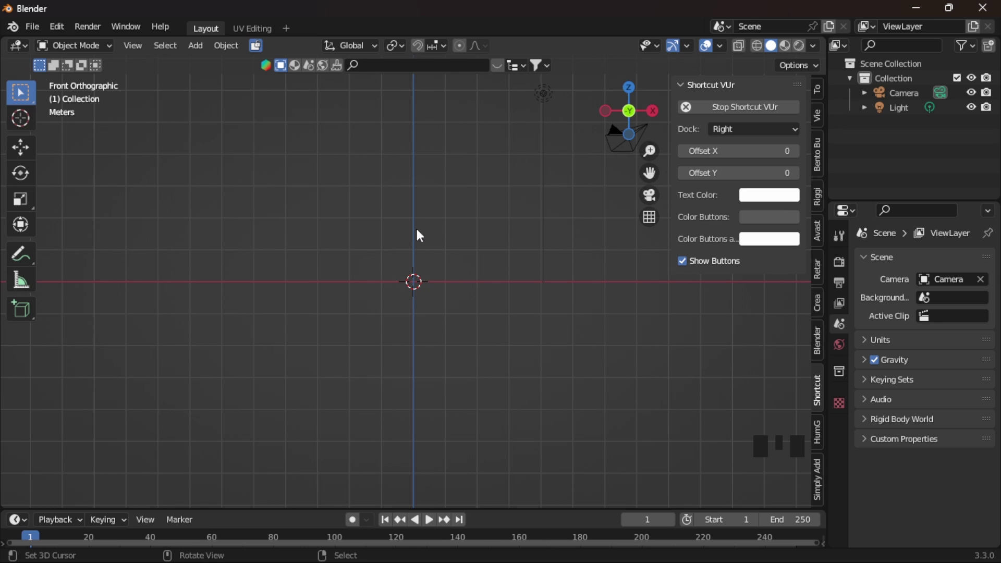
Compare the UV Editing and Layout workspaces by switching between them, ending in Layout
click(255, 28)
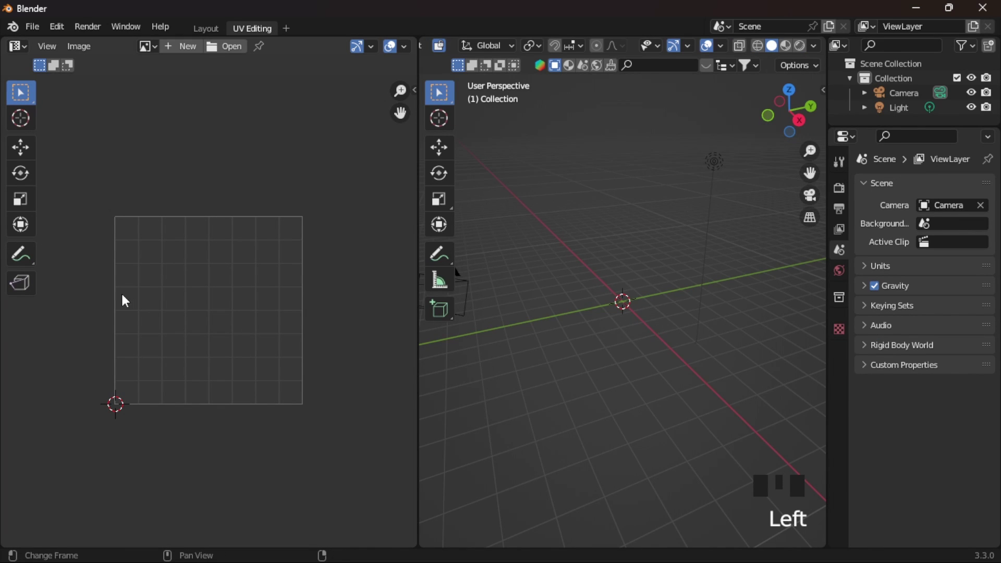
click(199, 29)
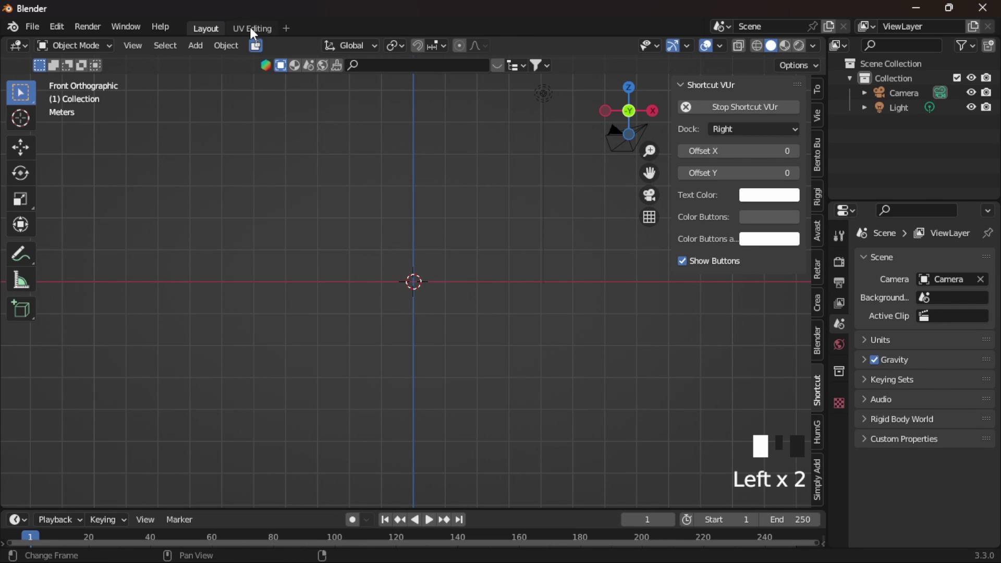
click(251, 29)
click(200, 29)
click(247, 30)
click(212, 29)
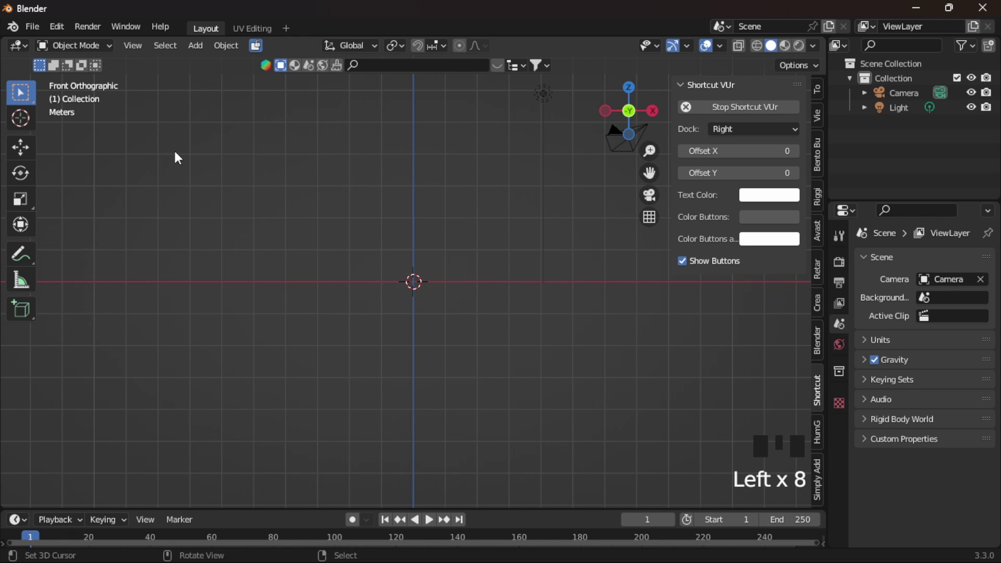
Import sofa.obj as a Wavefront OBJ from the Chair Couch Pillow Model folder in Downloads
click(31, 27)
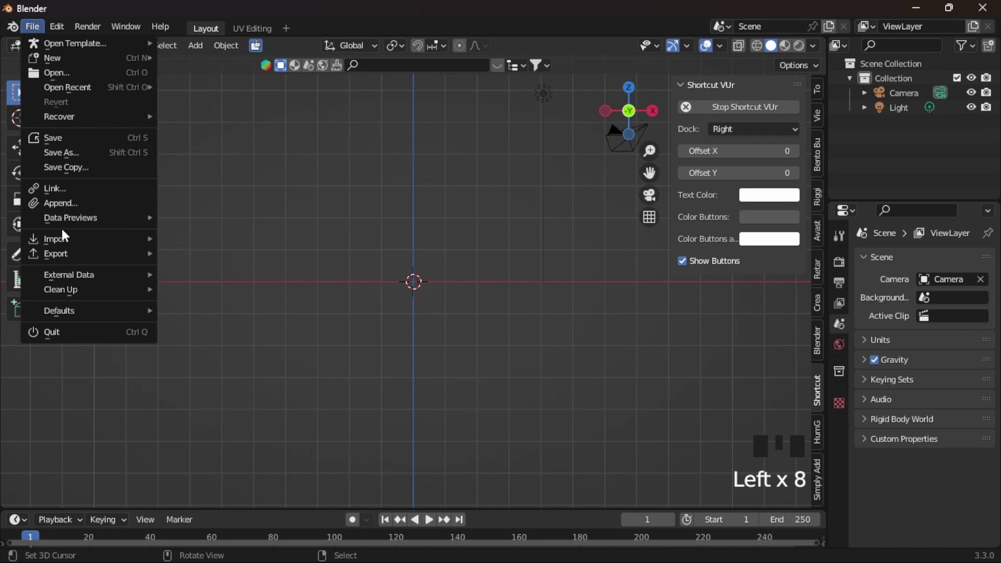
mouse_move(58, 238)
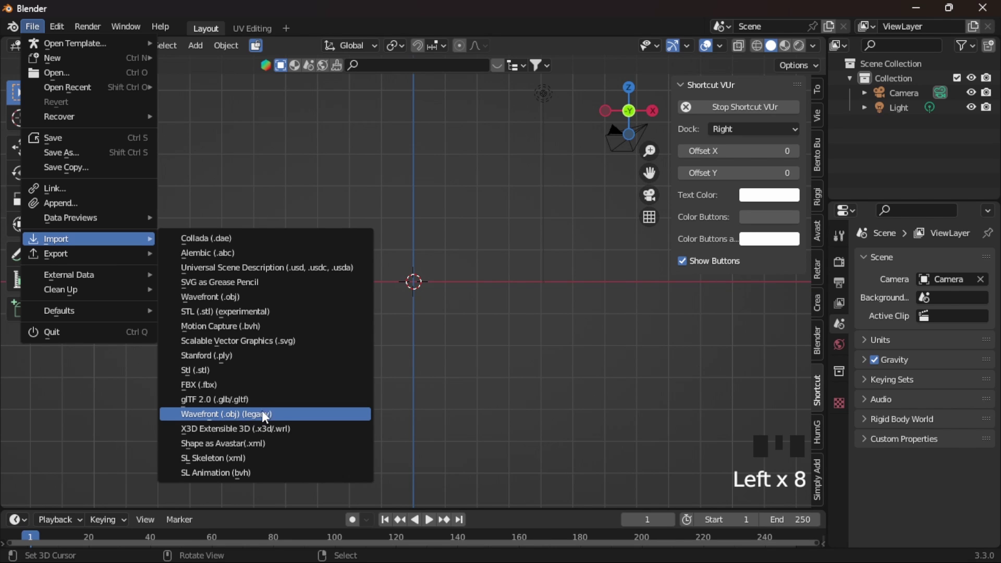
click(204, 297)
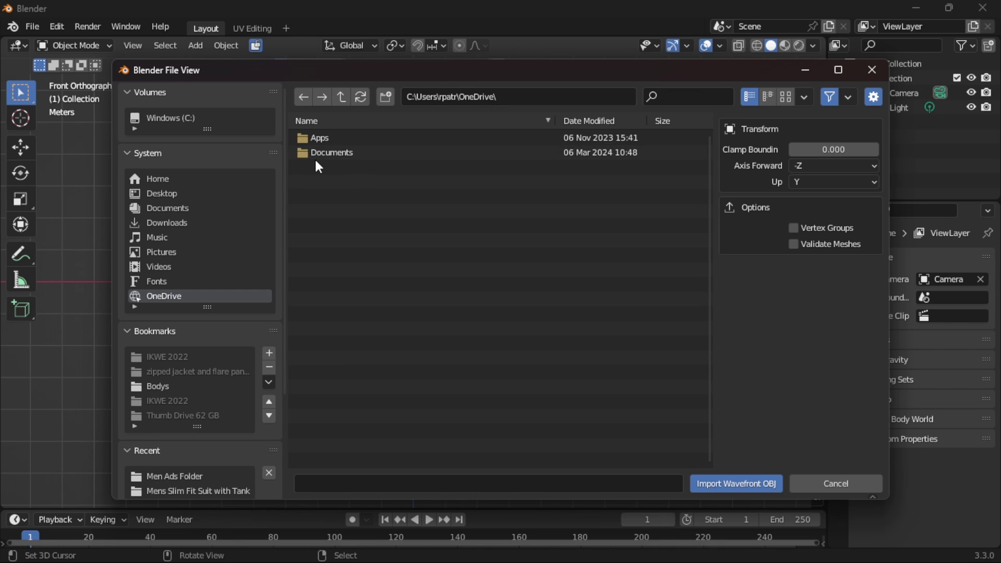
click(163, 224)
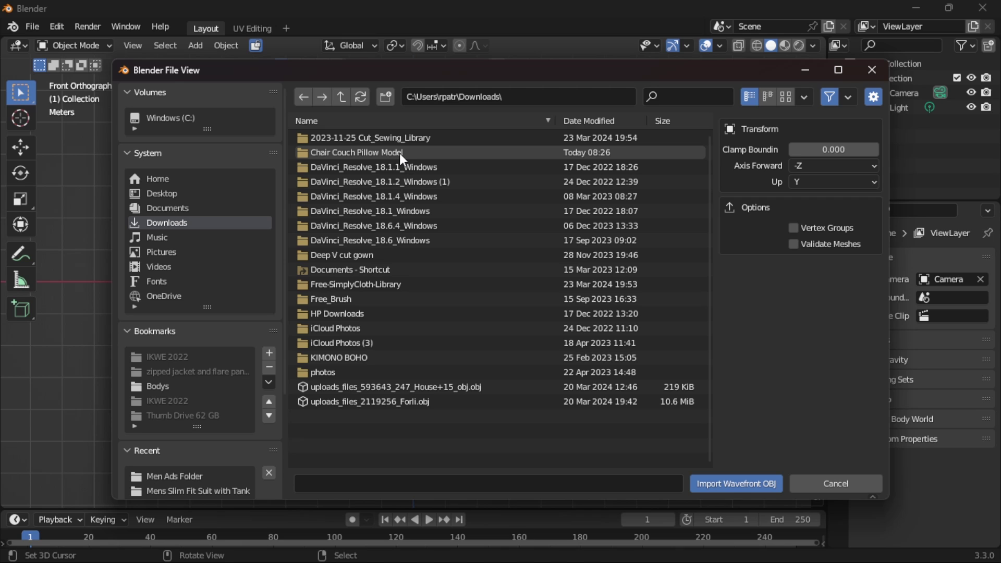
click(340, 152)
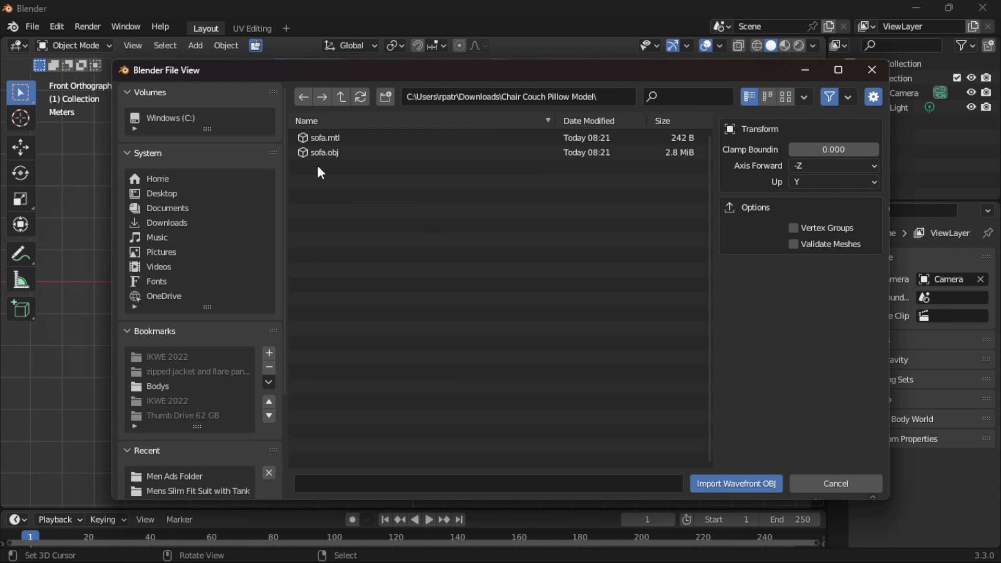
click(323, 152)
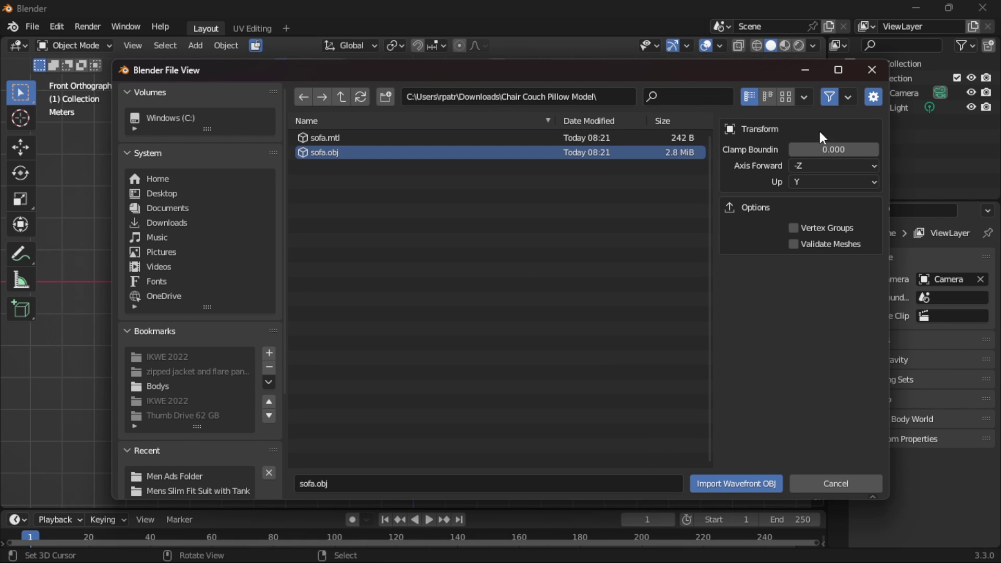
click(714, 482)
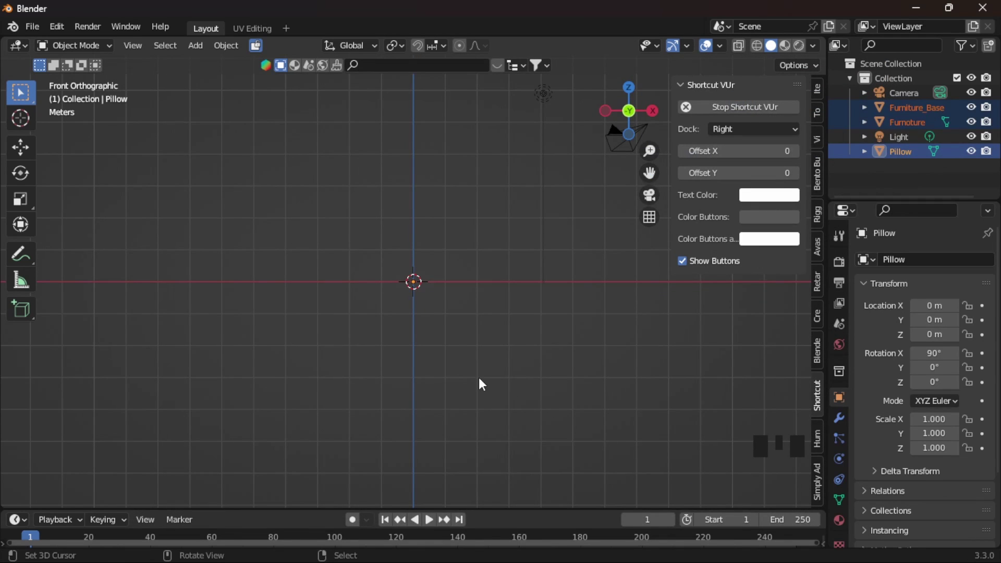
Examine the imported model's full extent and its position relative to the world origin in the front view
scroll(456, 363, up, 11)
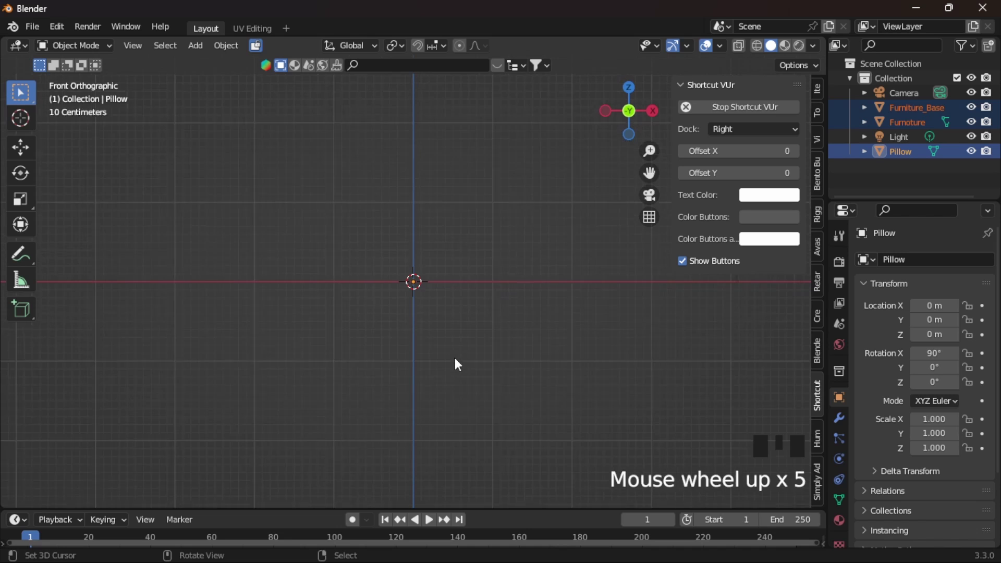
scroll(459, 358, down, 6)
scroll(458, 364, down, 14)
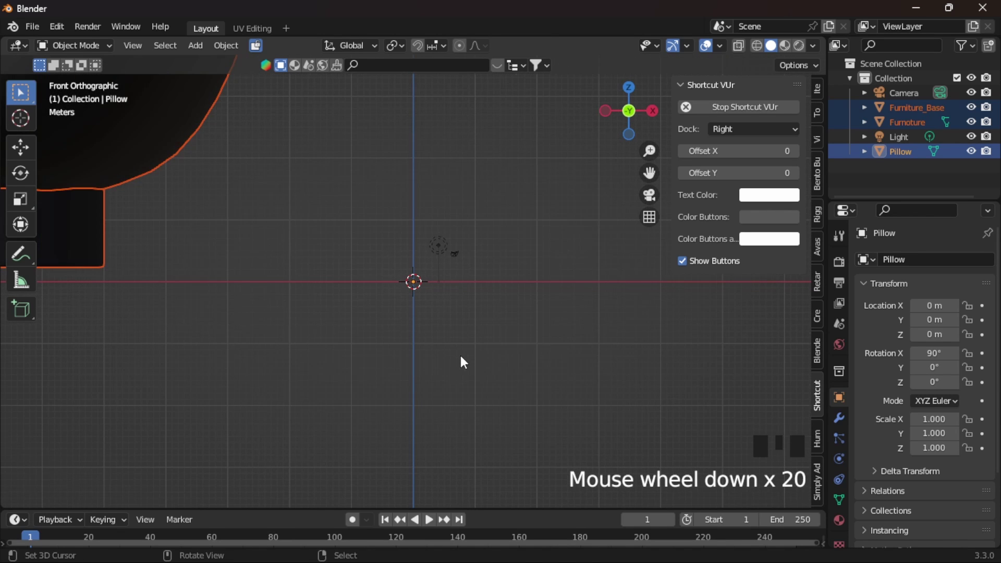
scroll(461, 357, down, 7)
scroll(460, 356, down, 2)
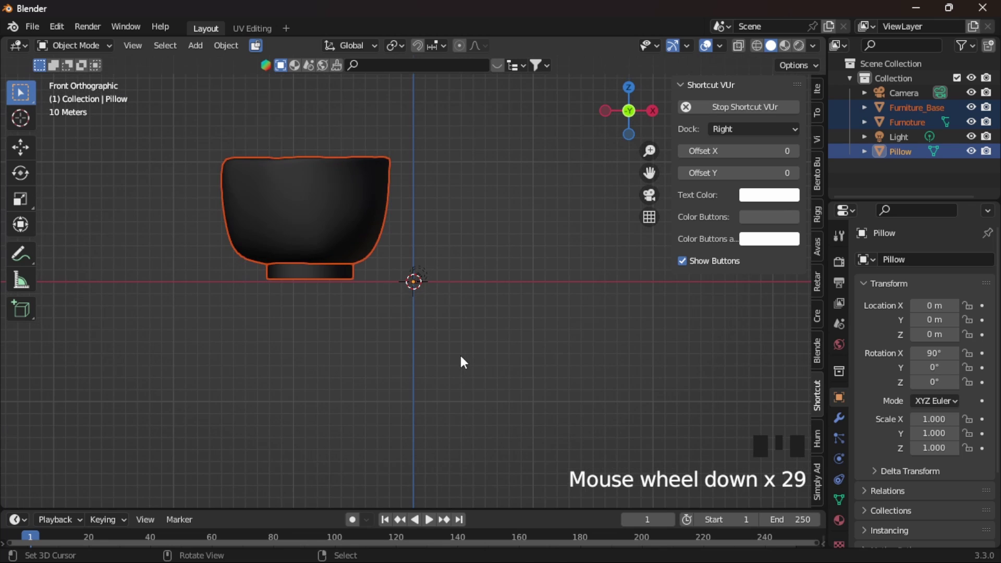
scroll(461, 356, down, 2)
scroll(460, 358, down, 1)
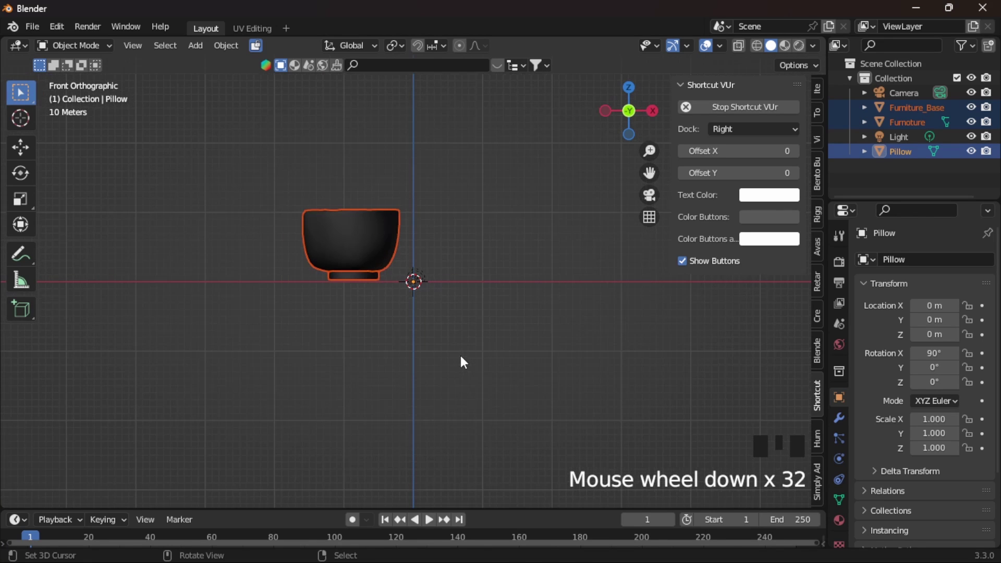
scroll(460, 358, down, 1)
scroll(461, 361, down, 1)
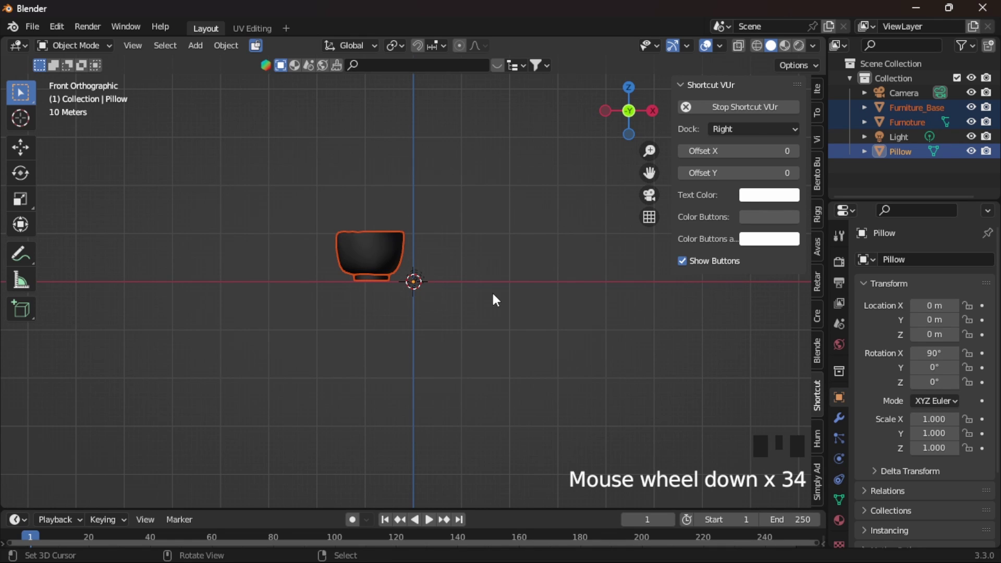
Switch the viewport to orthographic projection and view the chair from its open side with the pillow
middle_drag(492, 290, 462, 293)
scroll(371, 292, down, 9)
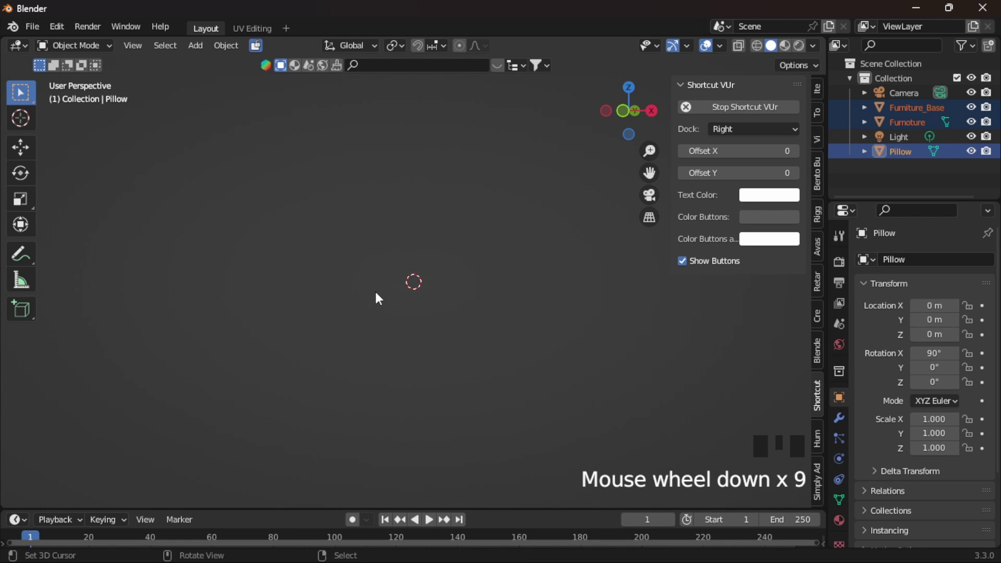
scroll(377, 292, down, 12)
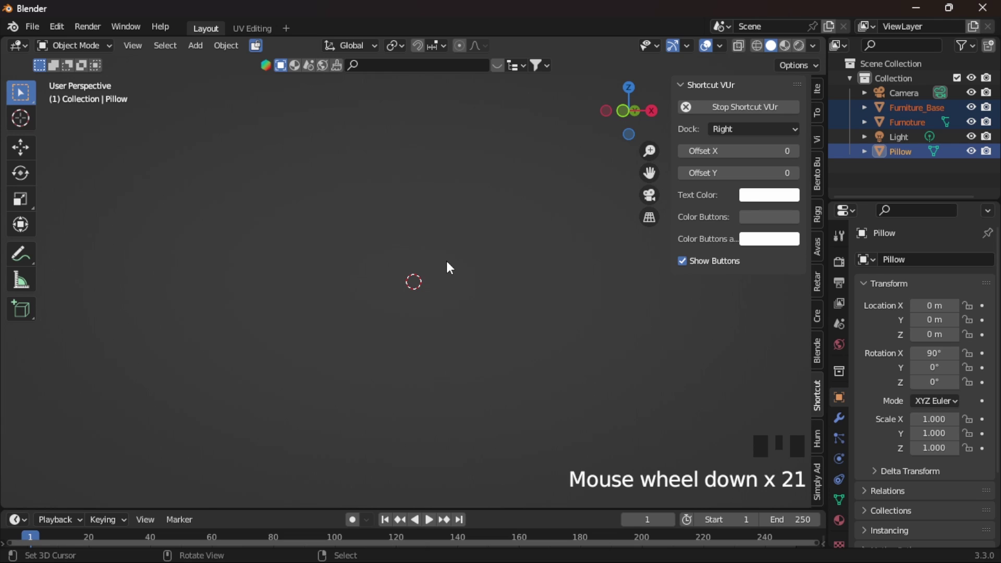
key(KP_5)
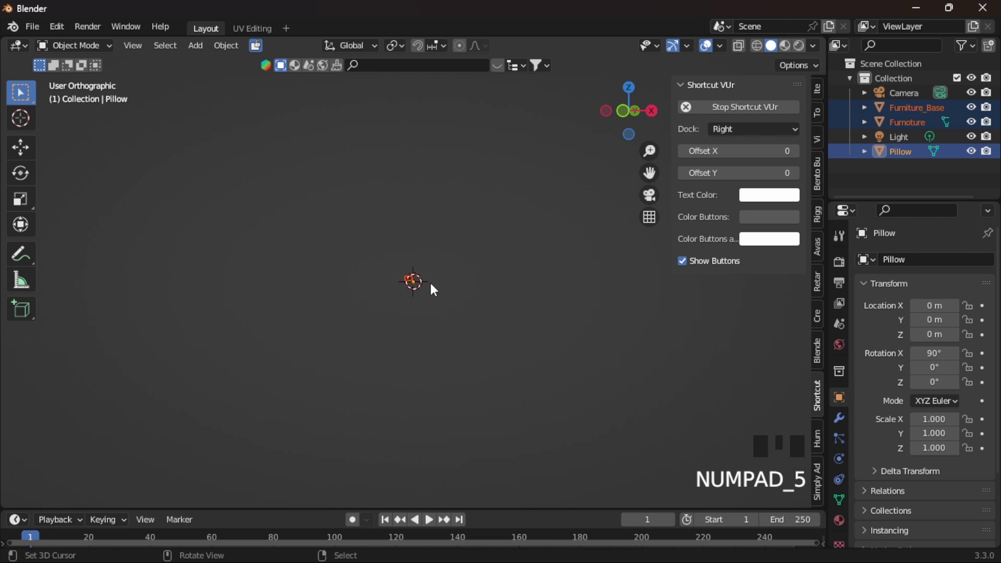
scroll(431, 285, up, 12)
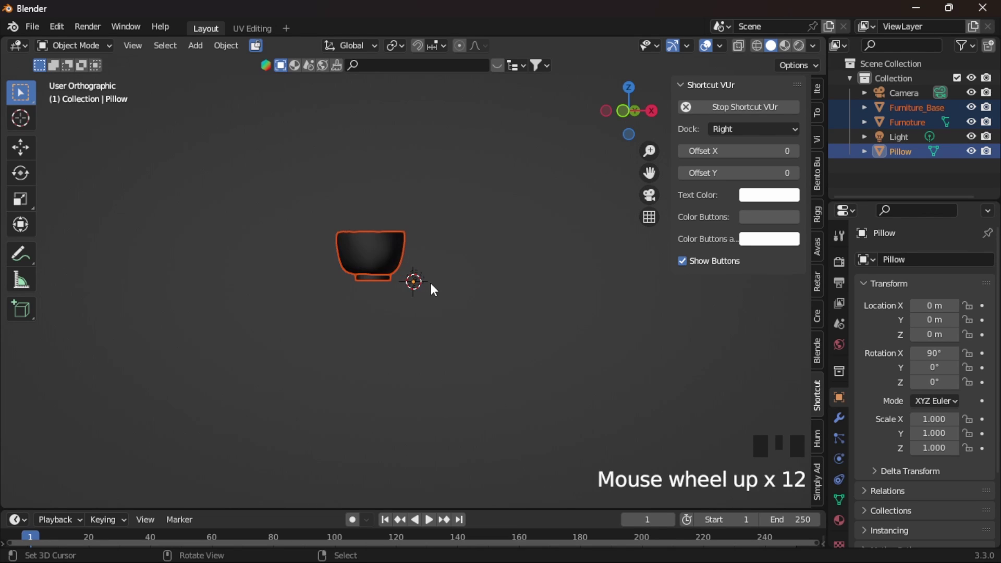
middle_drag(498, 250, 413, 284)
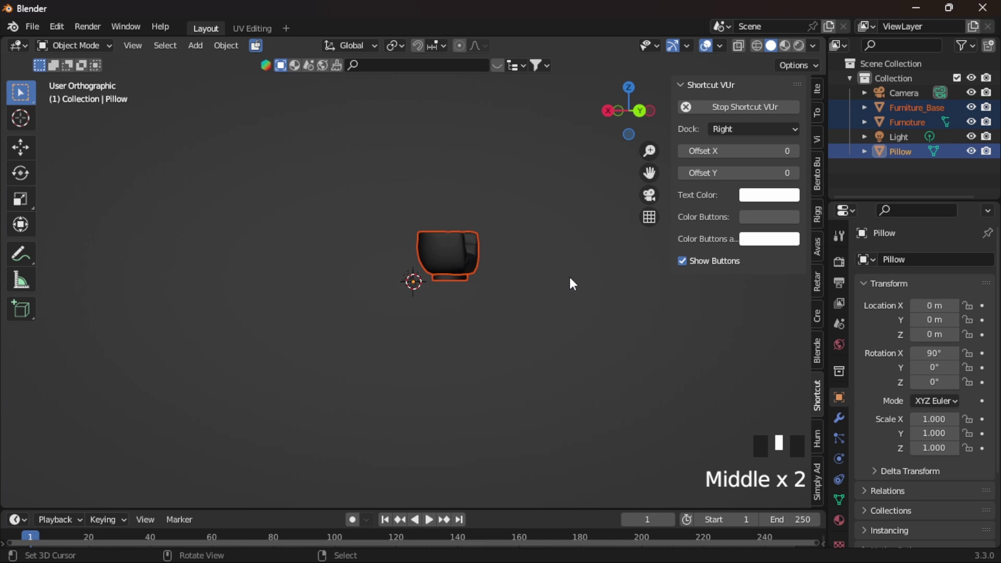
middle_drag(569, 279, 498, 293)
scroll(506, 296, up, 6)
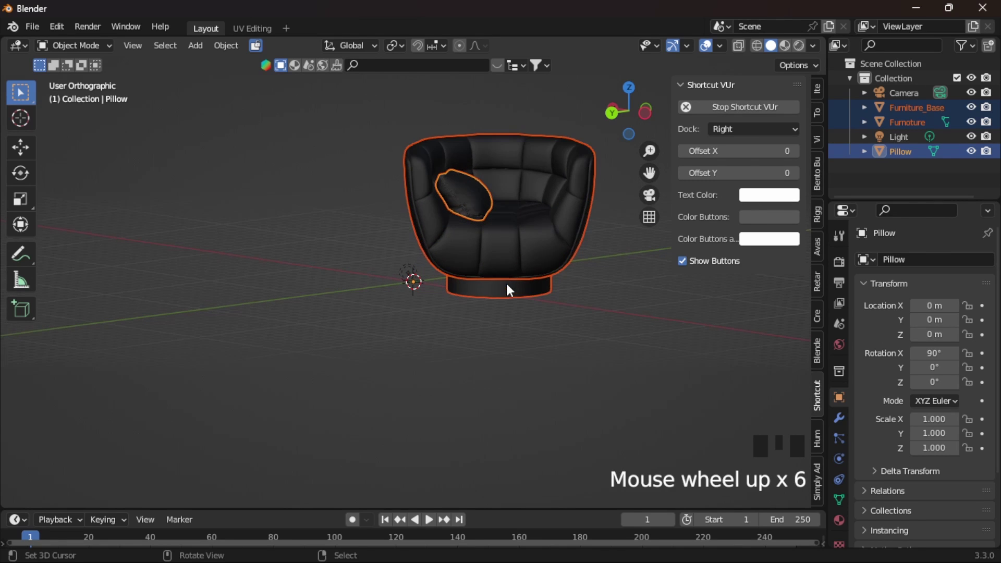
scroll(507, 287, down, 2)
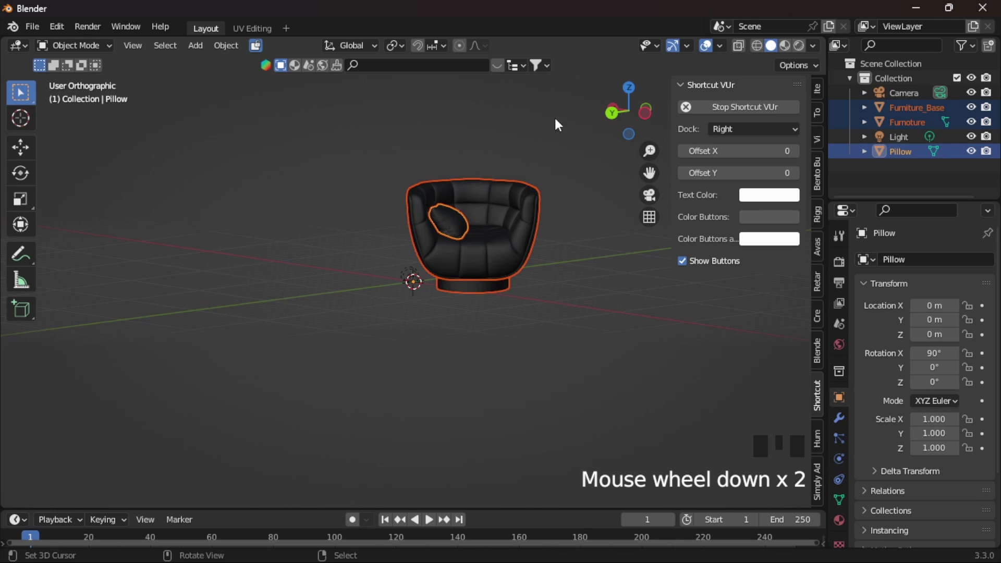
Set the viewport shading to Rendered and inspect the chair from a slightly different angle
click(798, 45)
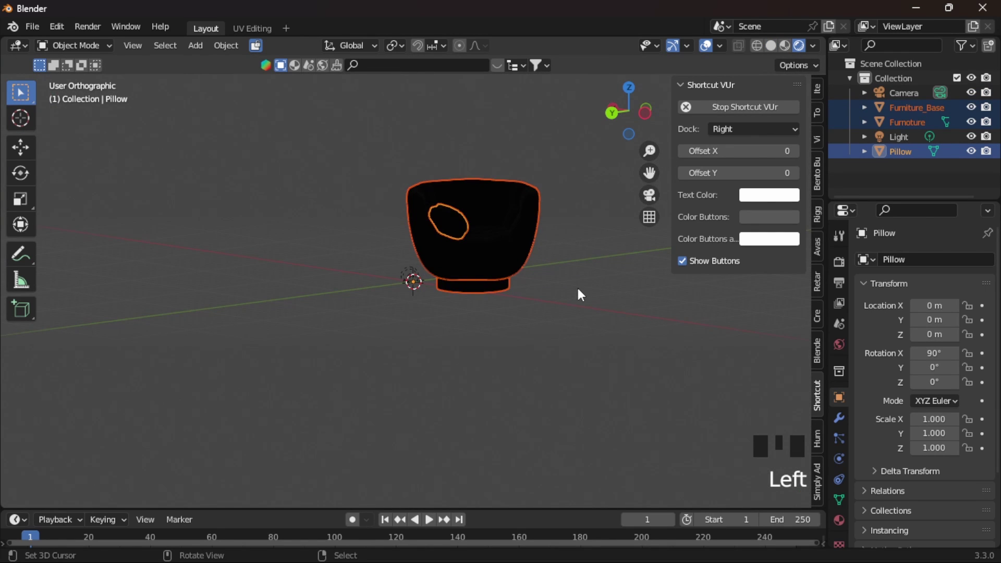
scroll(575, 288, up, 2)
scroll(585, 286, down, 2)
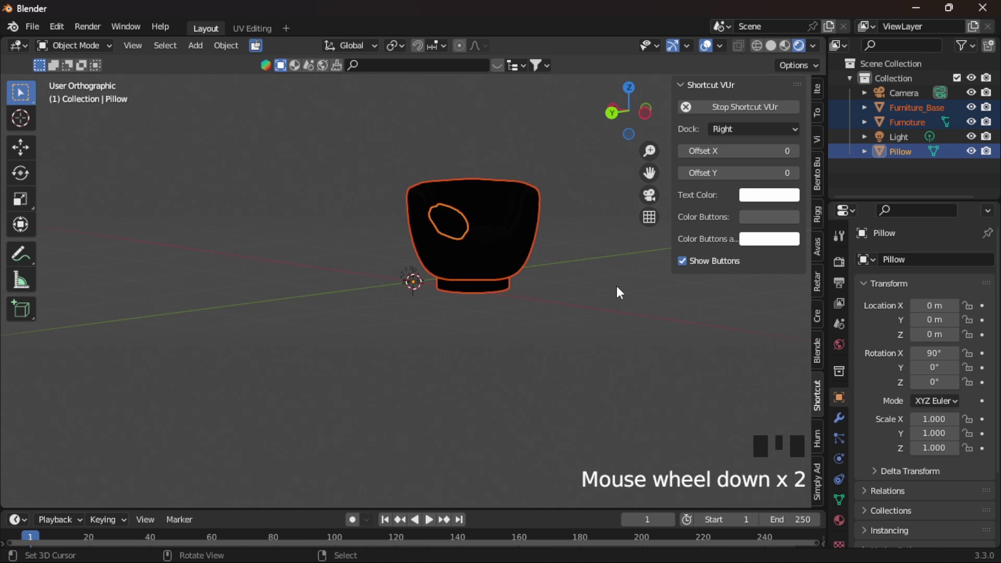
mouse_move(616, 286)
middle_down()
mouse_move(318, 276)
mouse_move(601, 282)
middle_up()
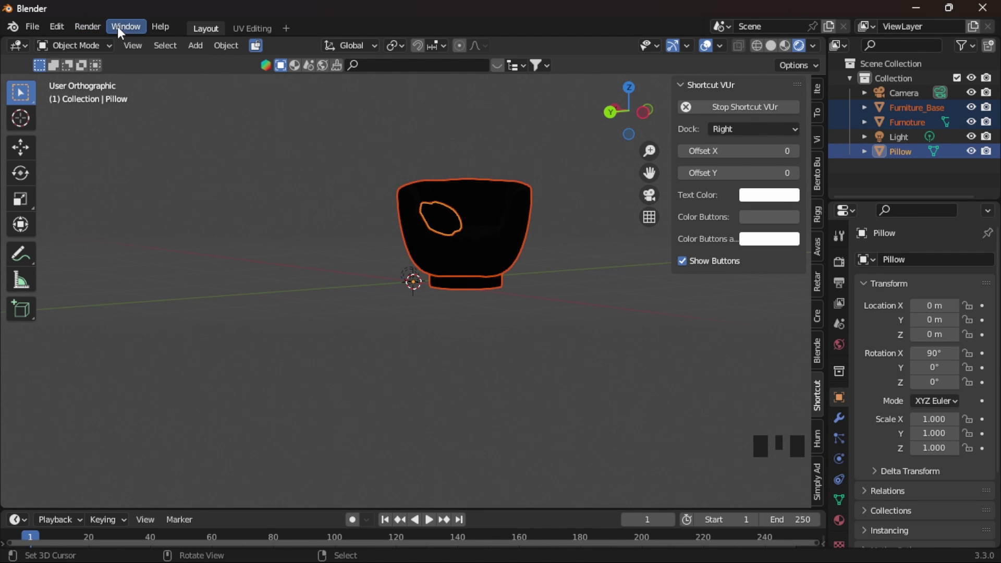
Set the viewport shading to Material Preview and inspect the chair and its pillow up close
click(785, 46)
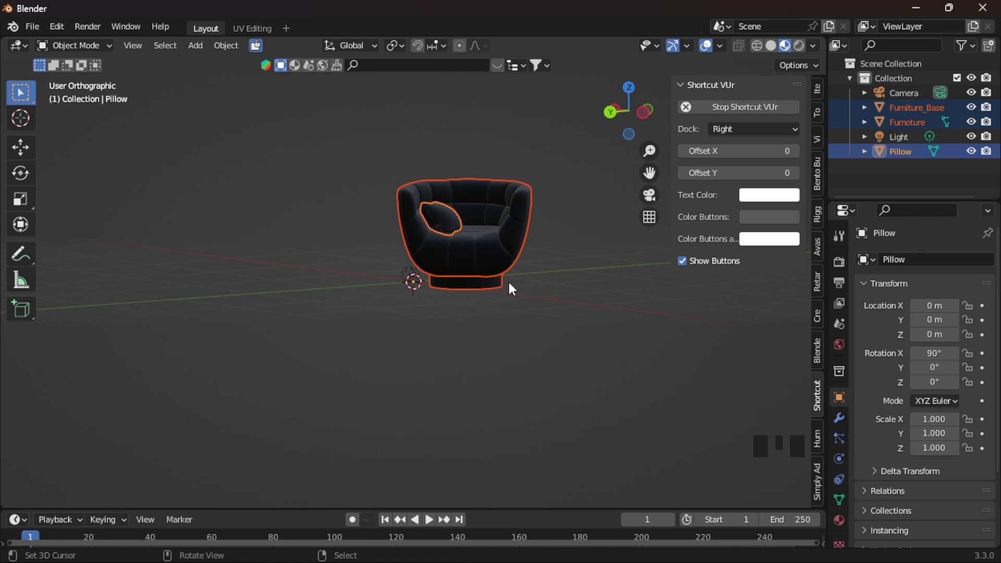
scroll(510, 281, up, 3)
scroll(513, 285, up, 3)
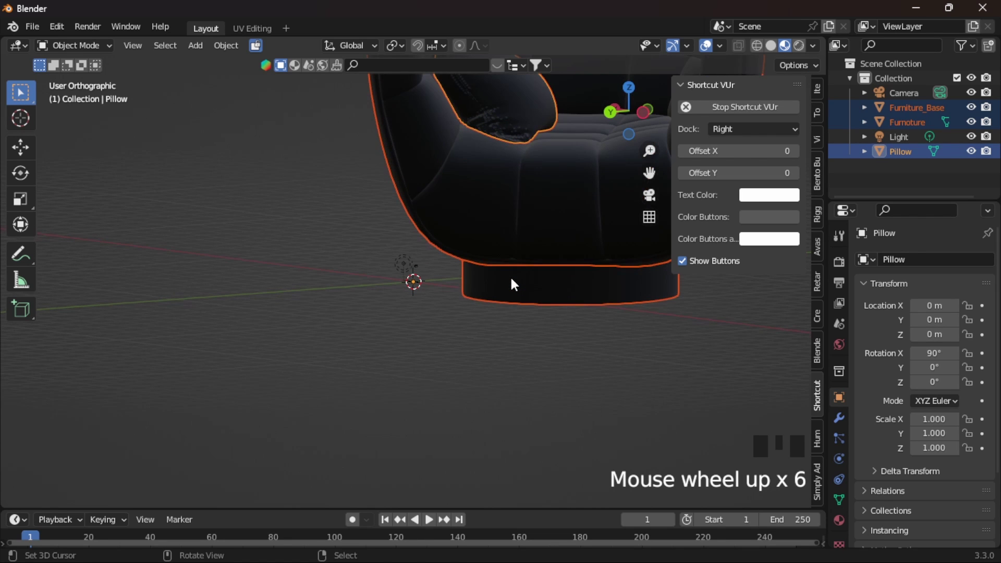
scroll(513, 285, down, 4)
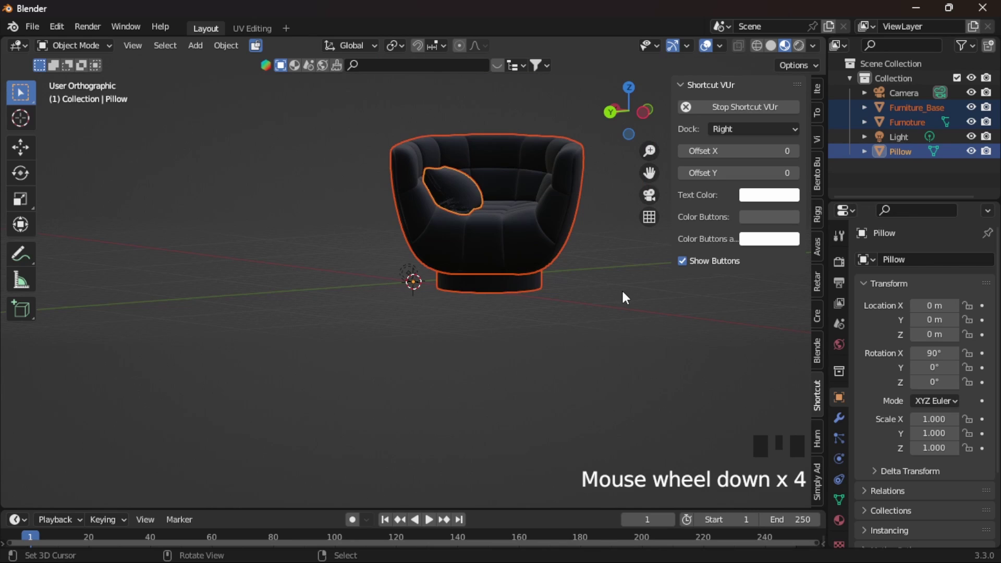
middle_drag(623, 292, 587, 293)
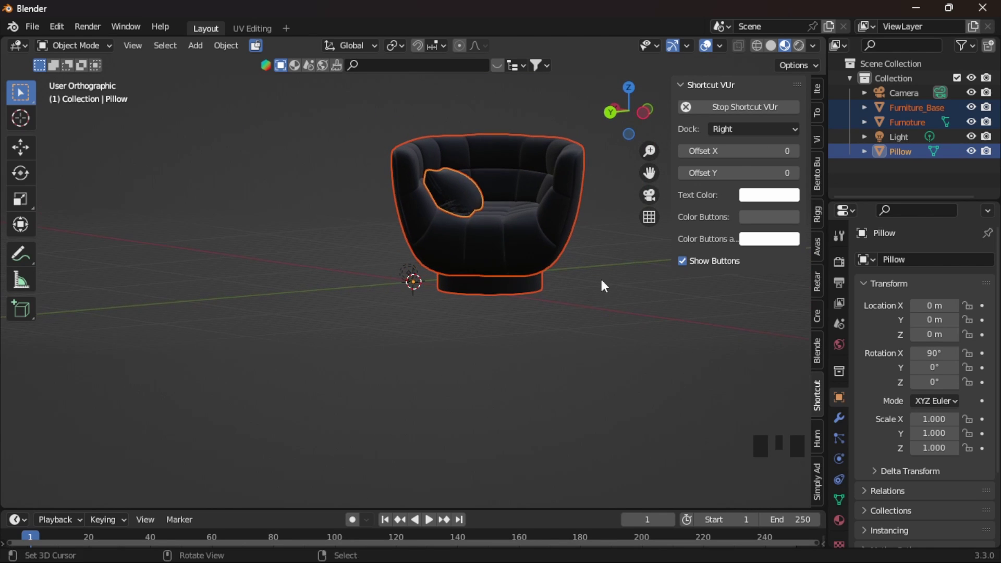
Set the viewport shading to Solid and frame the whole chair together with the world origin
click(771, 47)
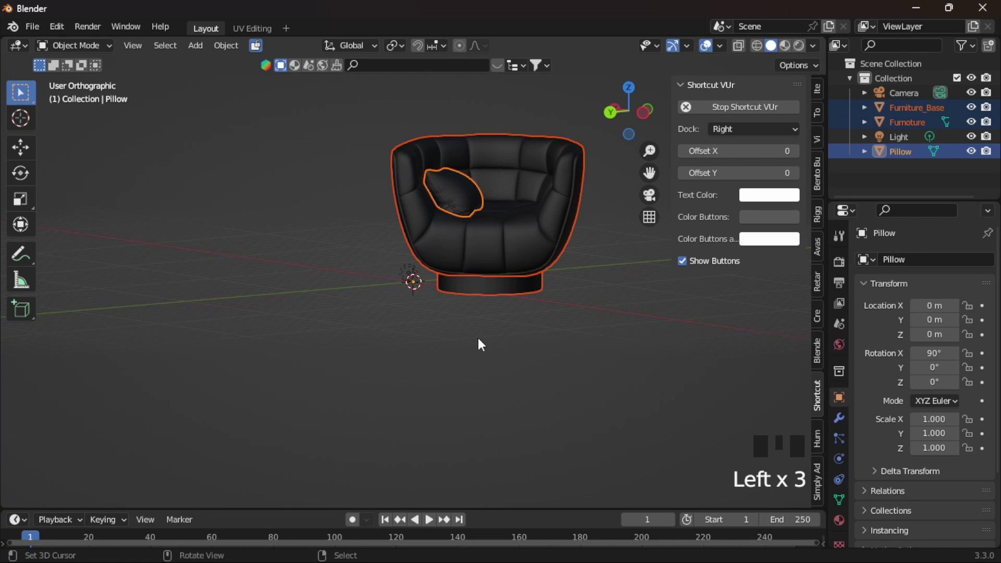
middle_drag(476, 328, 495, 332)
shift+middle_drag(558, 338, 433, 356)
scroll(422, 336, down, 6)
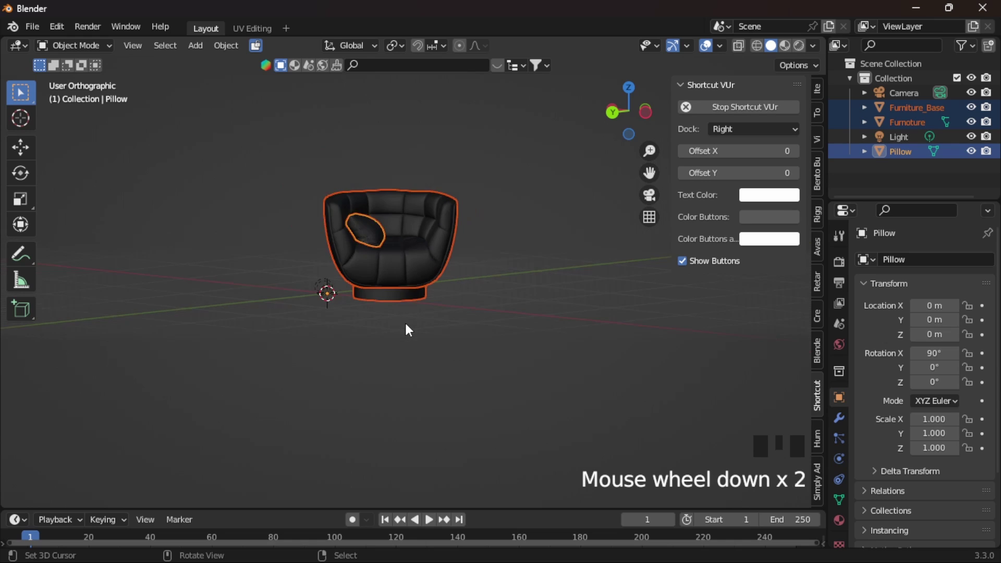
scroll(402, 325, down, 1)
scroll(402, 325, up, 5)
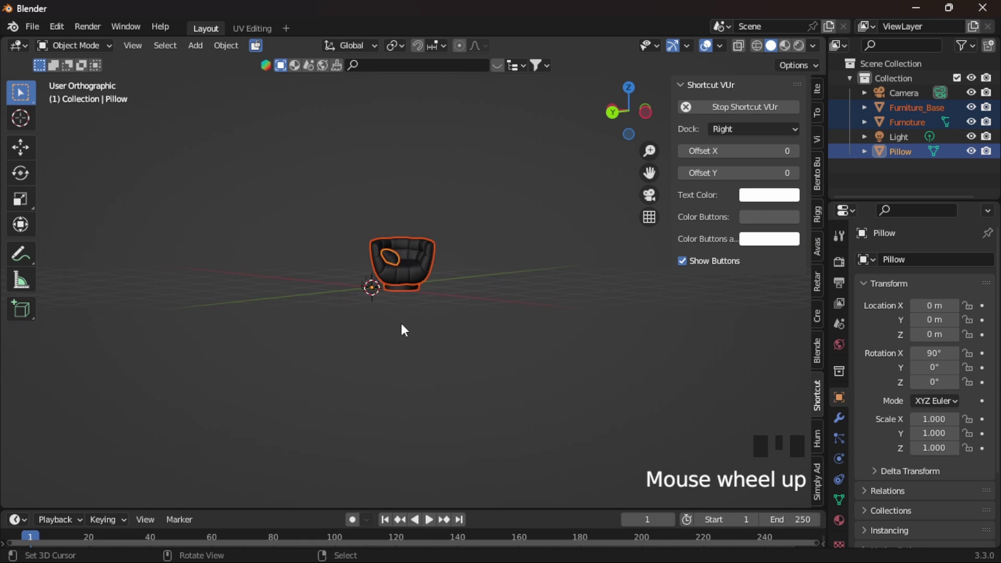
scroll(403, 328, up, 1)
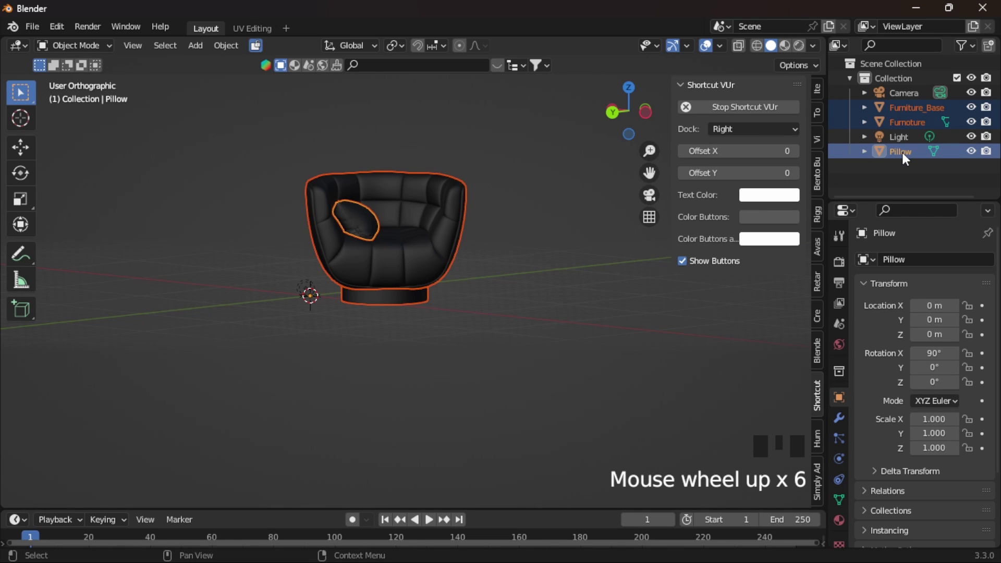
Check the mesh and material nested under the Furnoture object in the outliner, then collapse its hierarchy again
click(864, 107)
click(864, 107)
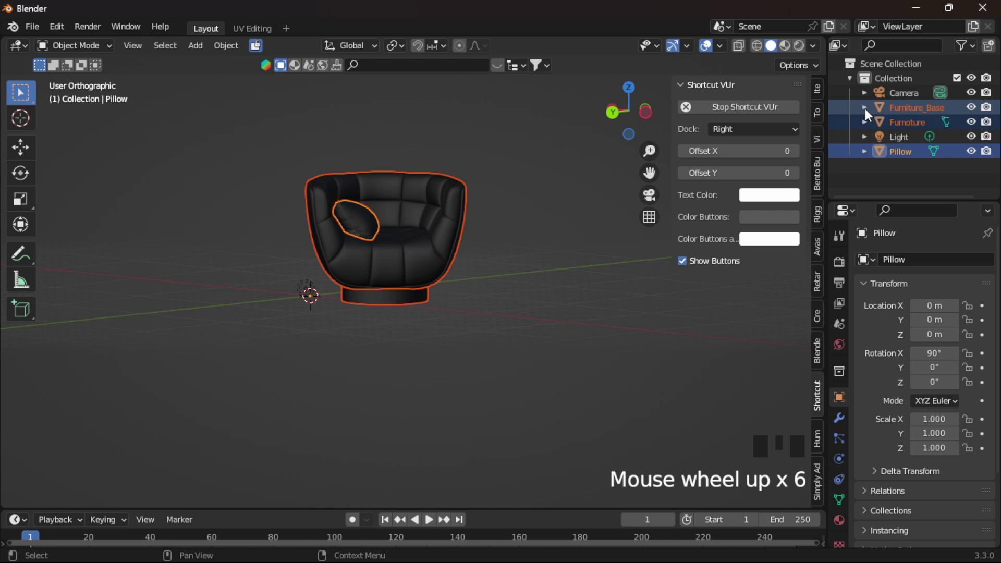
click(865, 121)
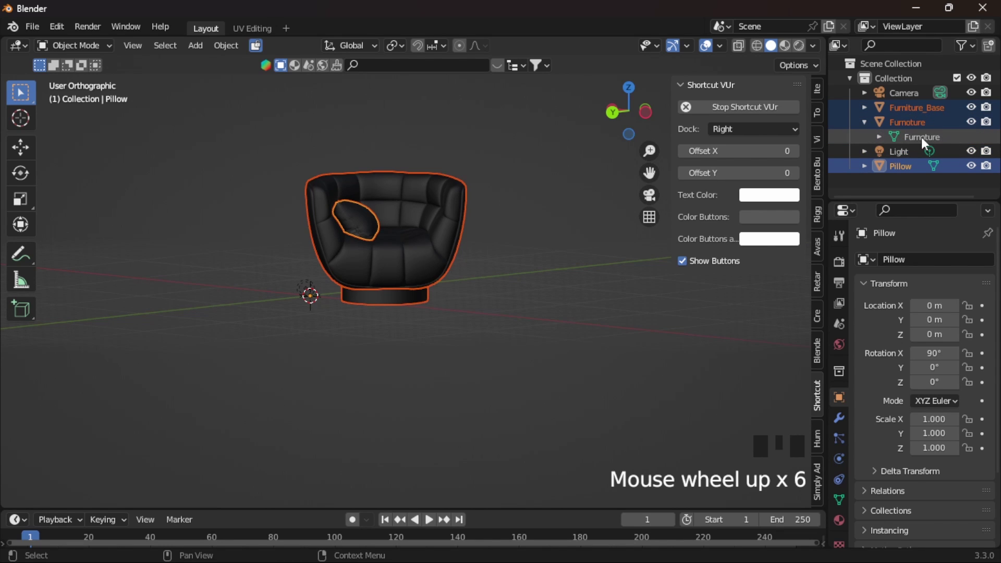
click(879, 137)
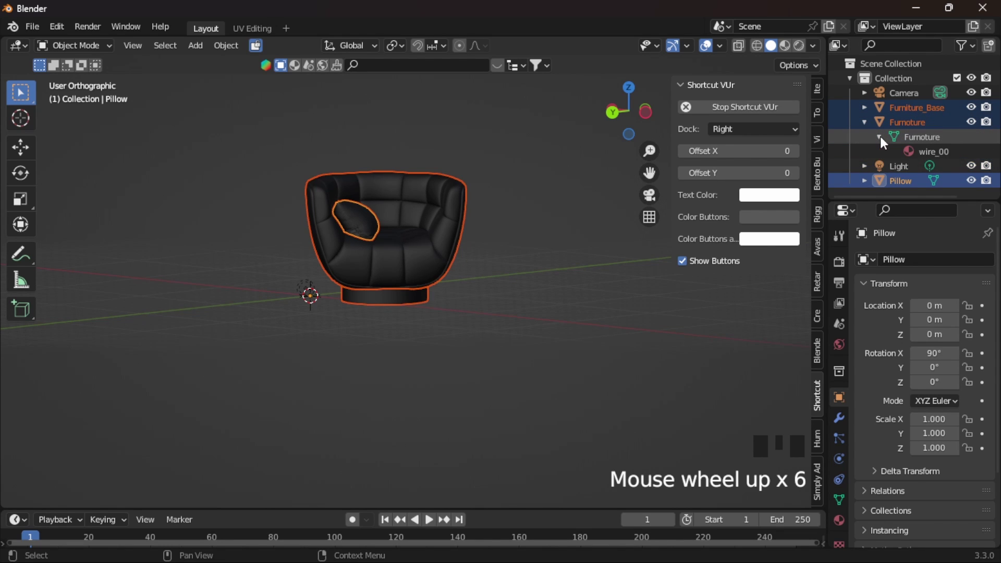
click(880, 136)
click(864, 122)
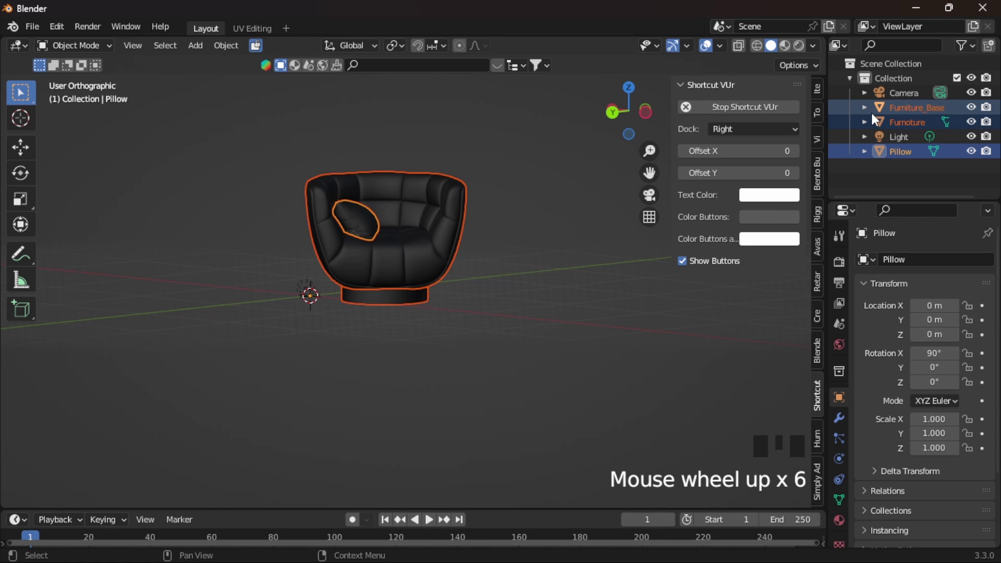
Create a second collection under the Scene Collection and add a UV sphere to it
right_click(882, 63)
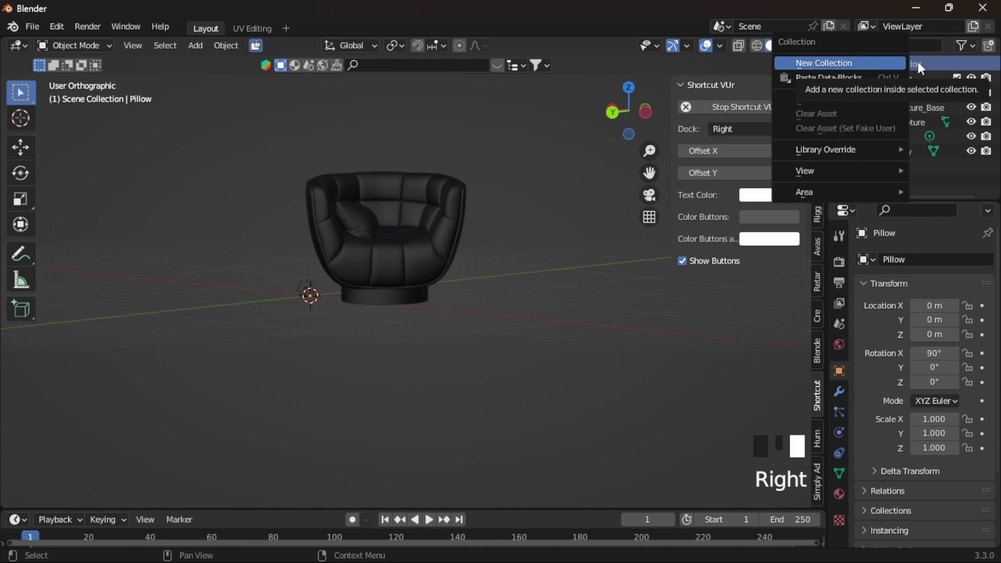
click(829, 63)
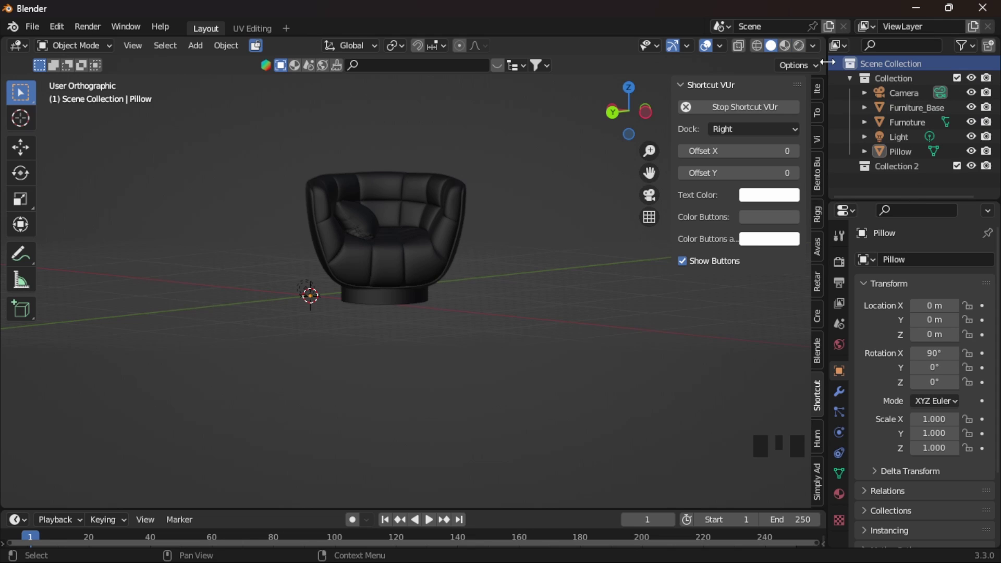
click(904, 164)
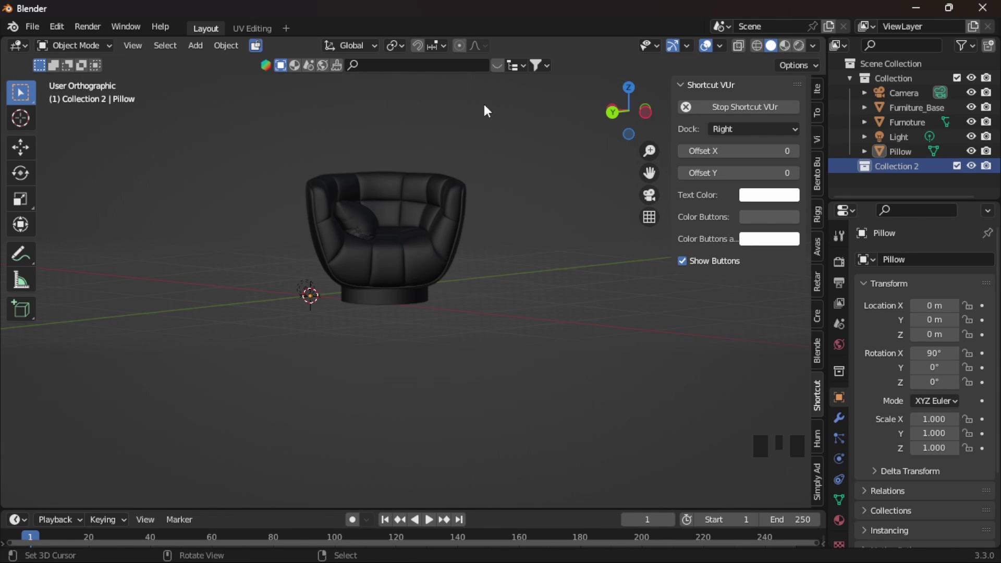
click(193, 45)
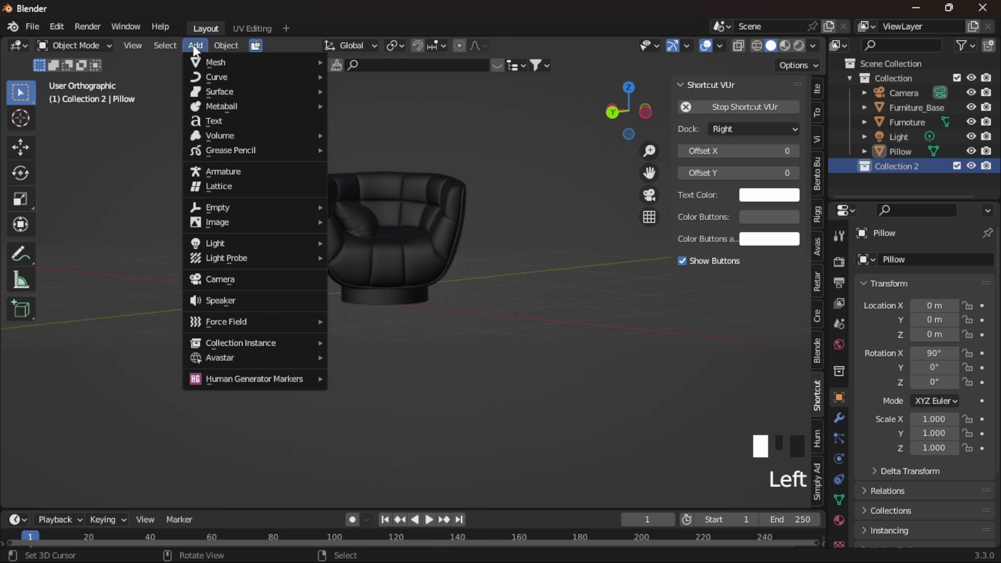
mouse_move(197, 62)
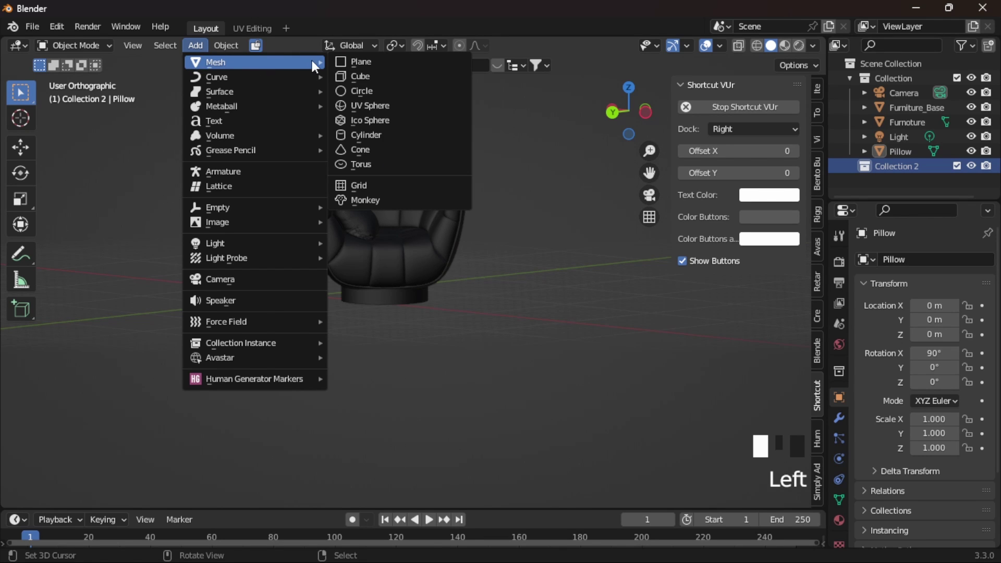
click(363, 111)
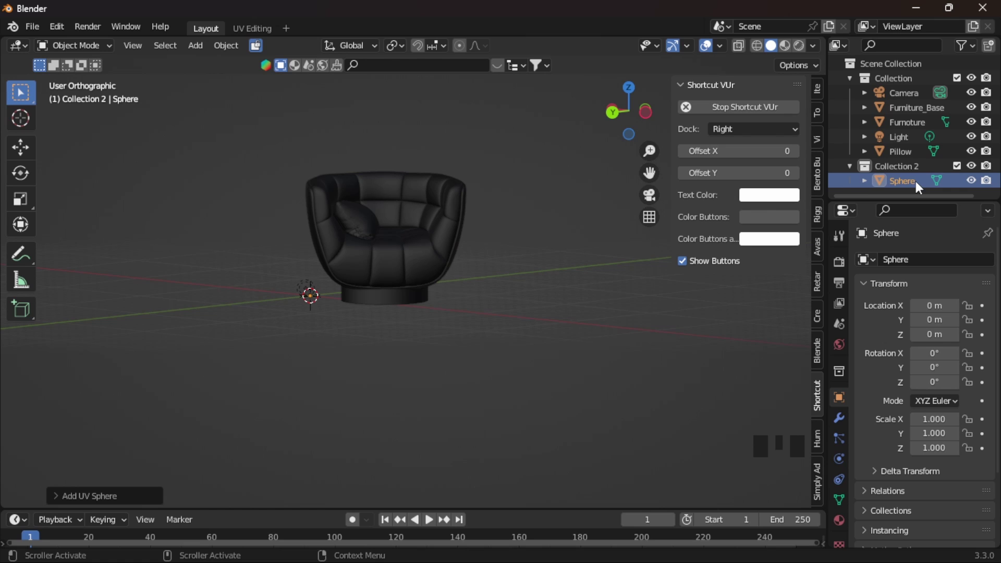
Examine the new sphere at the world origin and compare its size with the chair
scroll(309, 375, up, 4)
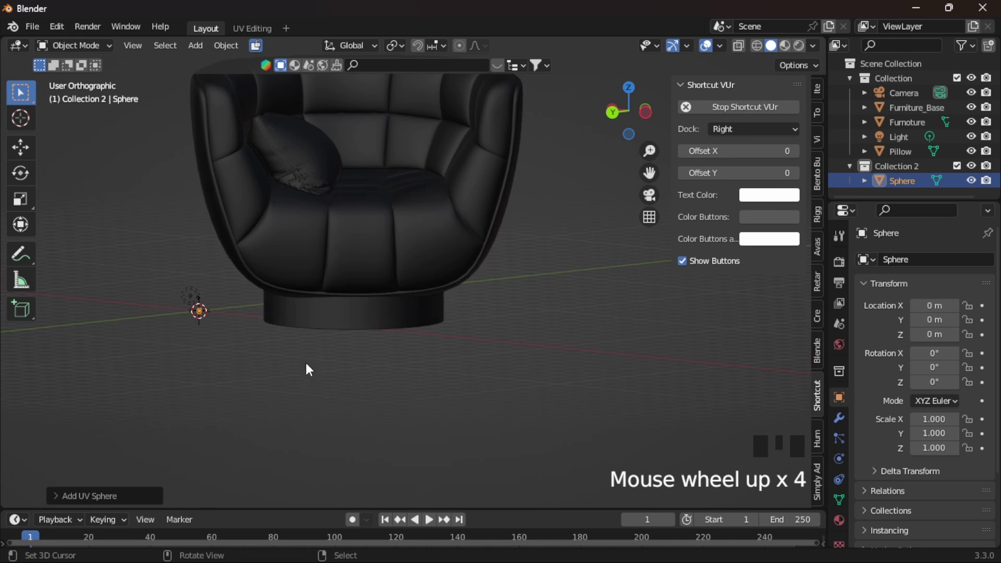
middle_drag(305, 368, 441, 356)
scroll(441, 357, up, 7)
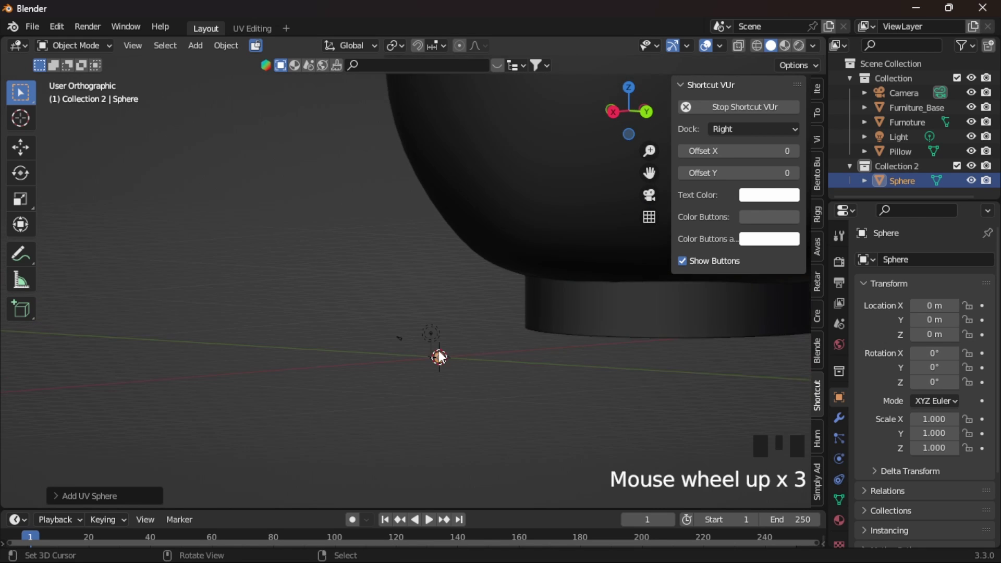
shift+middle_drag(514, 439, 411, 272)
scroll(393, 284, up, 4)
scroll(369, 286, up, 2)
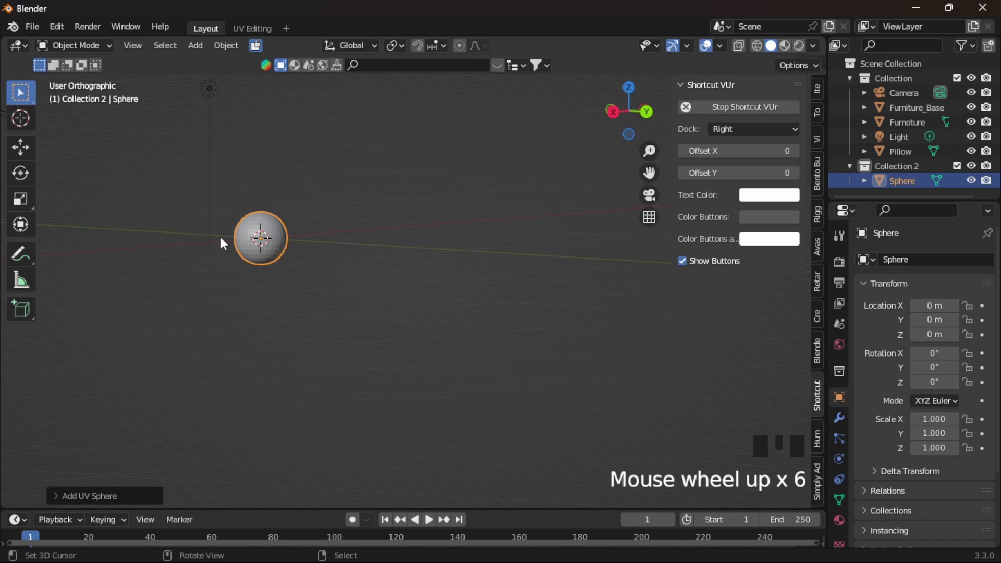
scroll(374, 266, down, 17)
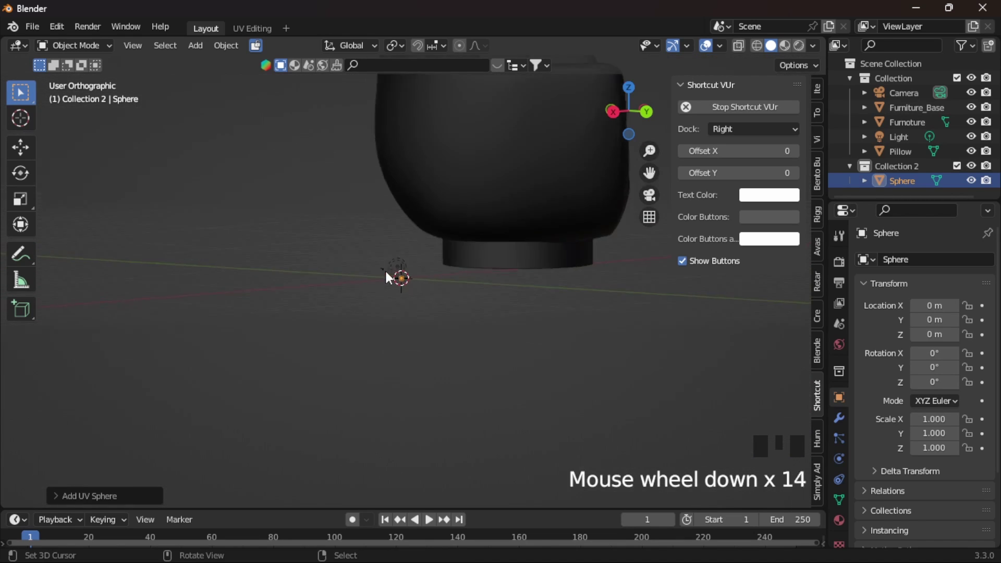
Select the chair body and the pillow one at a time to identify their outliner entries
middle_drag(538, 316, 376, 320)
right_click(396, 237)
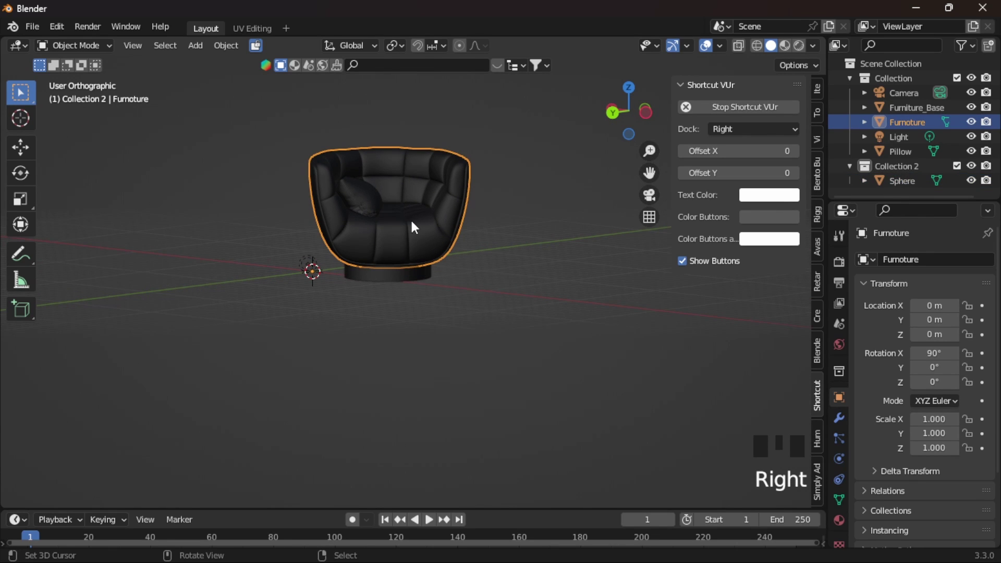
middle_drag(447, 273, 585, 283)
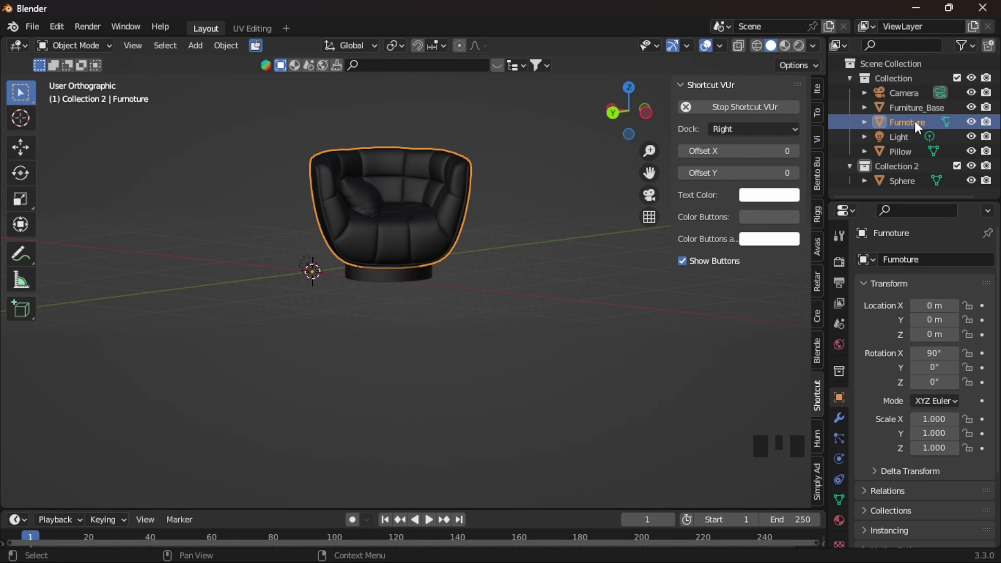
right_click(365, 201)
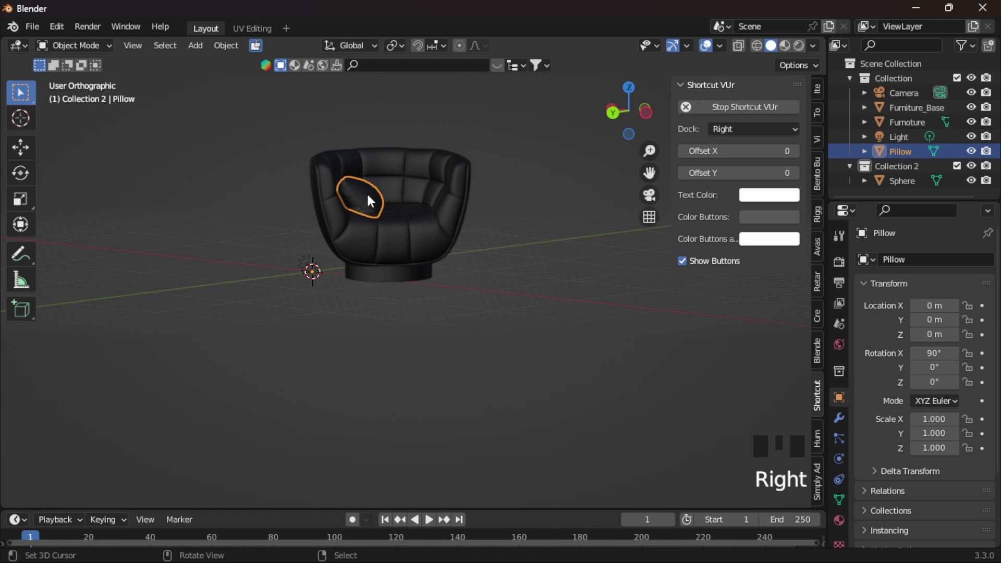
Select the base, chair body and pillow together in the viewport and make Furniture_Base the active object
click(384, 280)
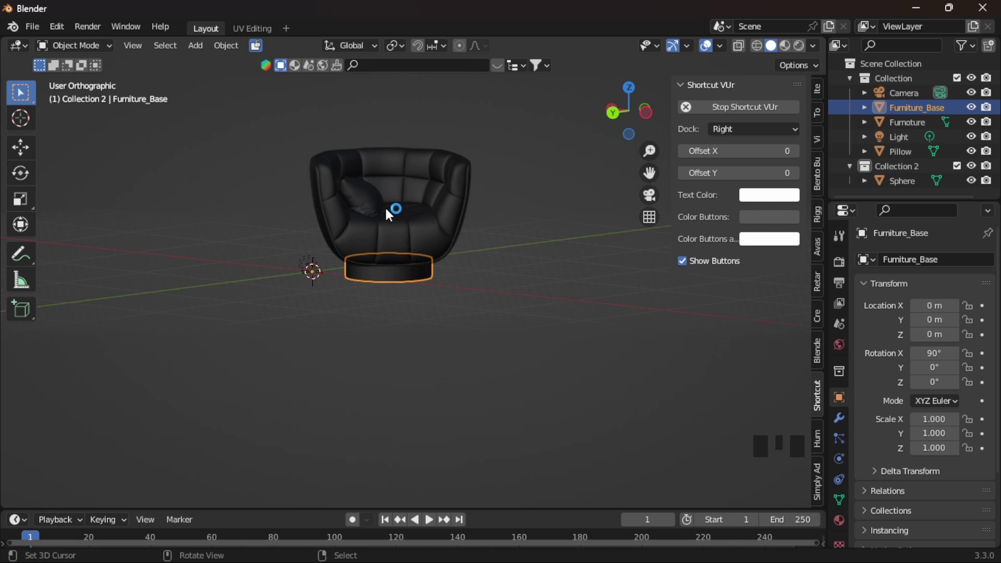
key(shift)
shift+right_click(422, 230)
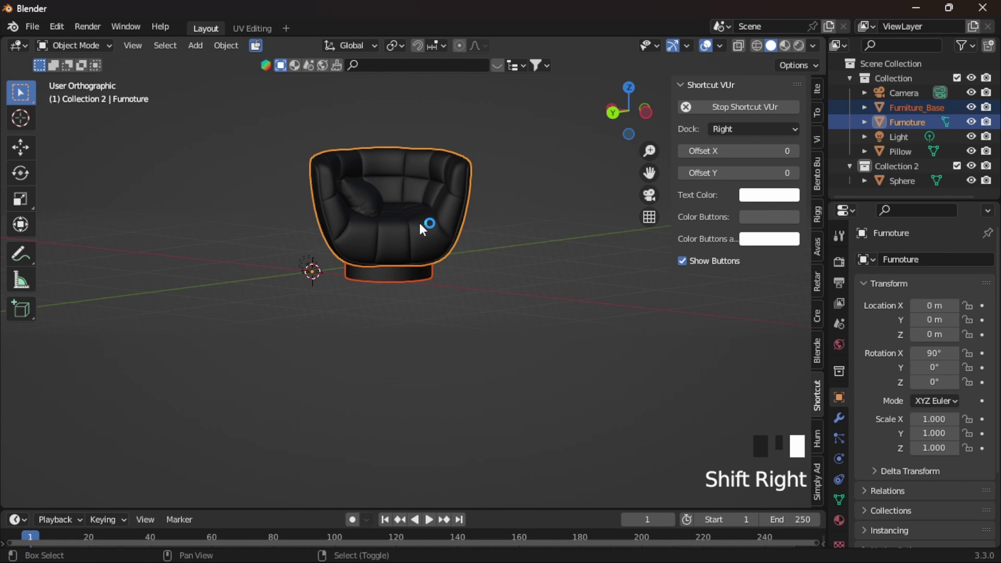
shift+right_click(369, 200)
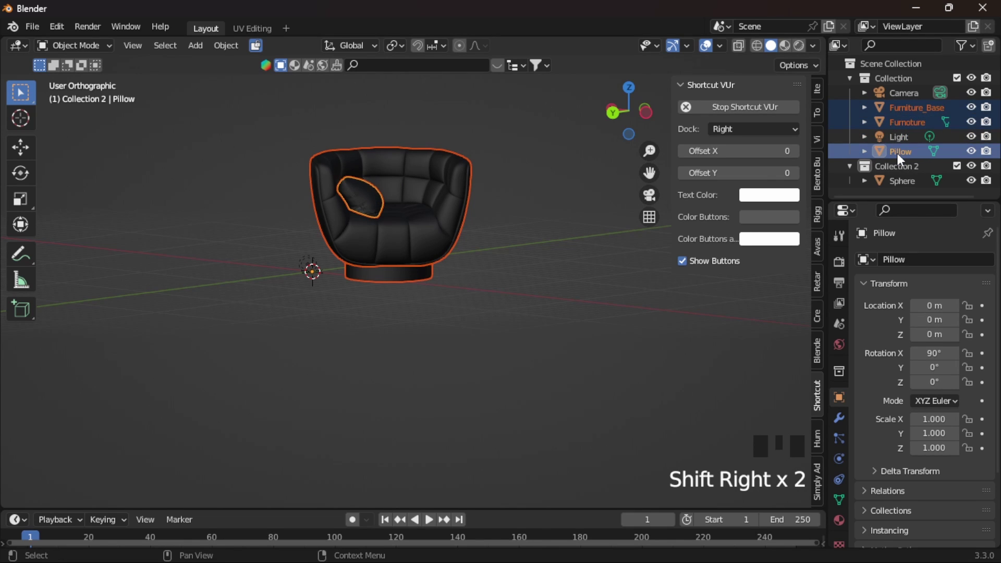
right_click(901, 106)
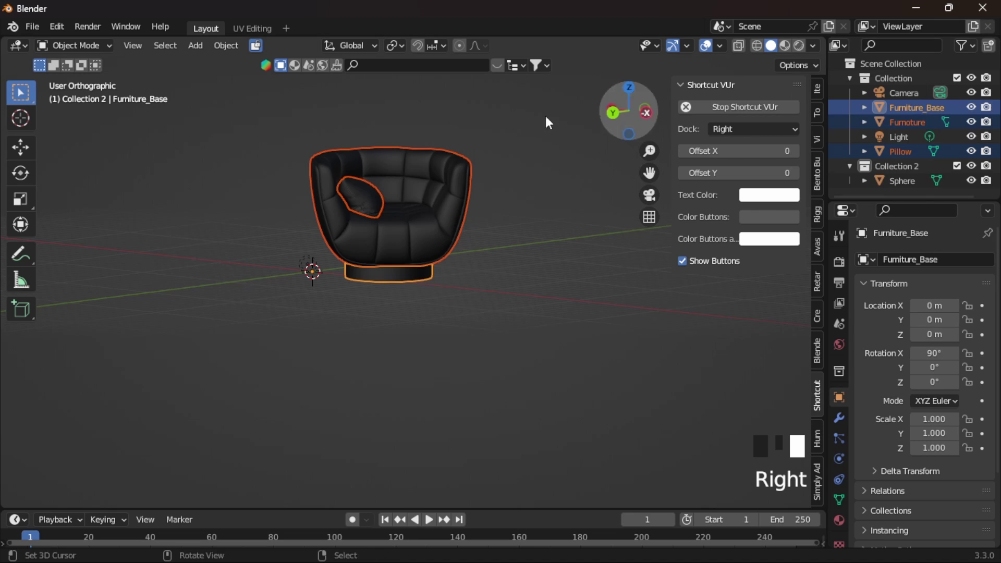
right_click(905, 104)
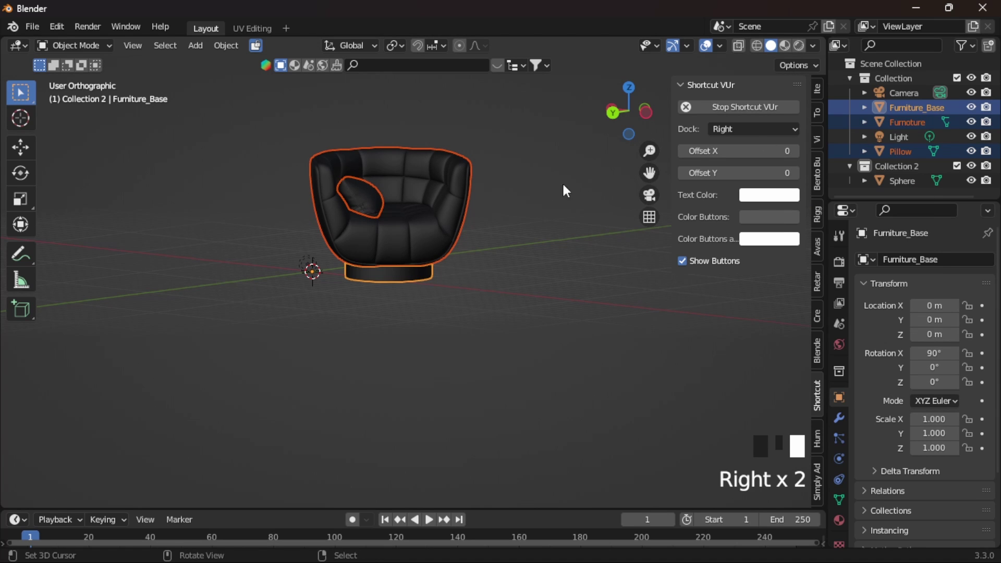
Try to select Furniture_Base, Furnoture and Pillow together in the outliner by extending the selection
click(913, 108)
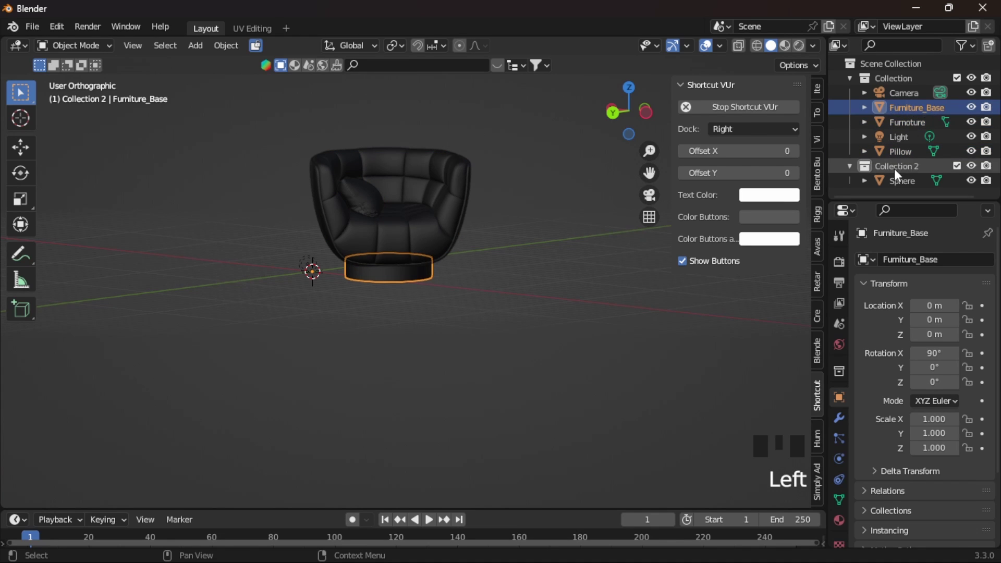
shift+click(898, 123)
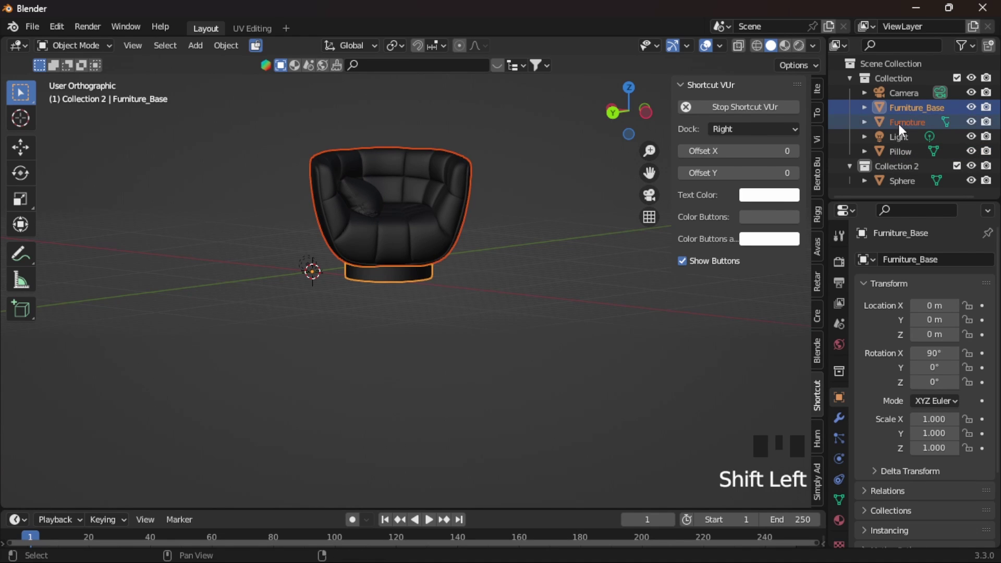
shift+click(902, 153)
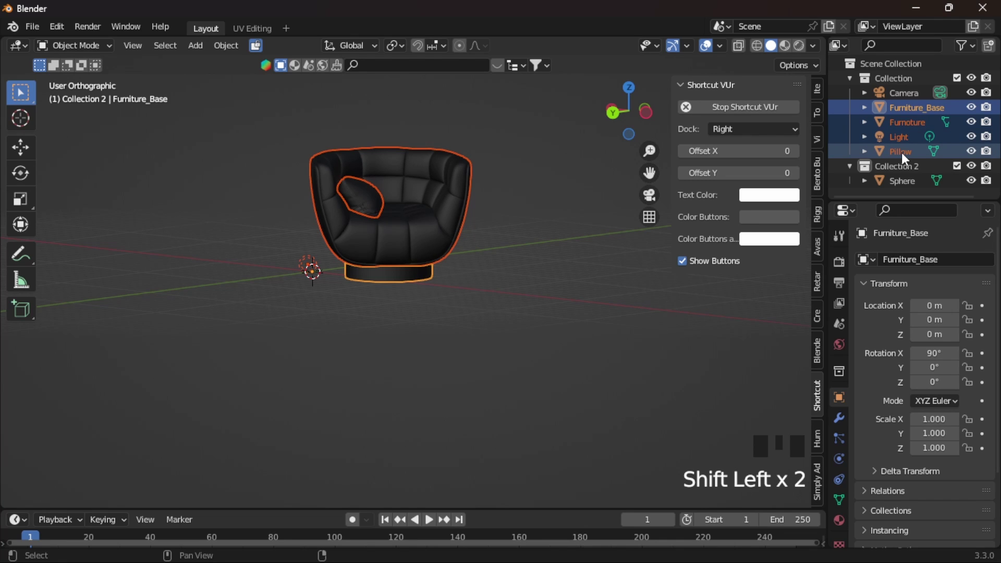
Select only Furniture_Base, Furnoture and Pillow in the outliner, leaving out the light, and view the chair from the front
click(904, 112)
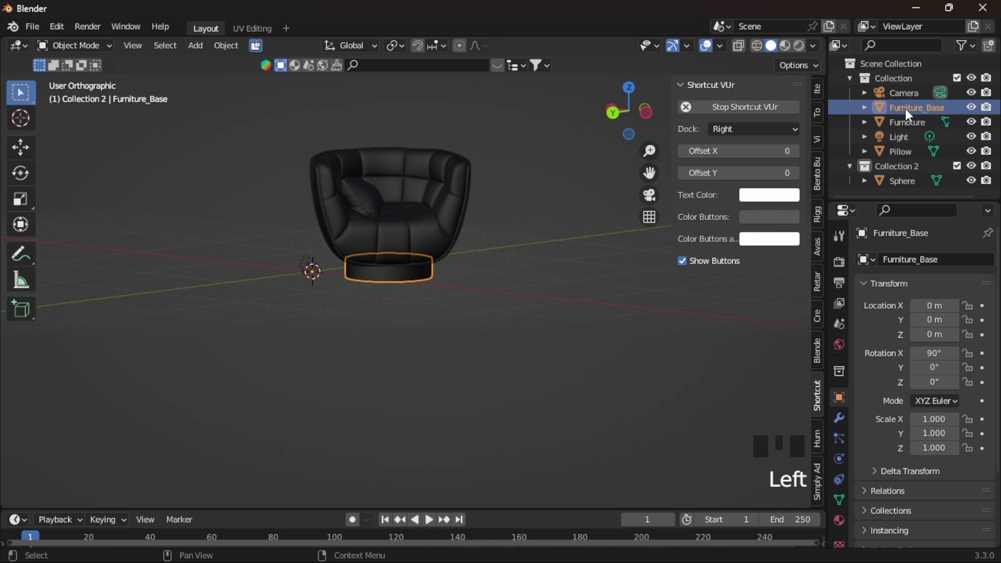
drag(904, 109, 906, 121)
ctrl+click(904, 123)
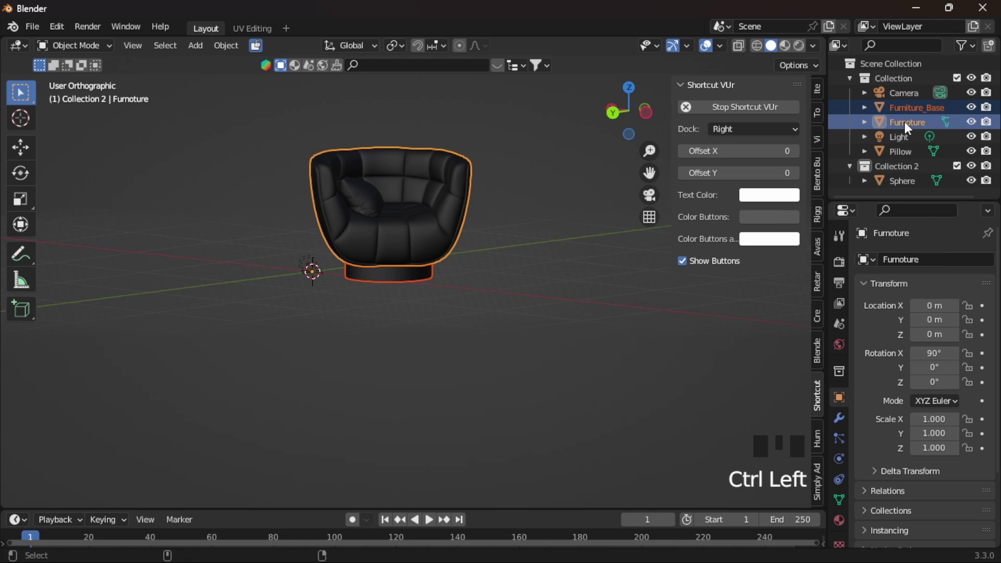
ctrl+click(902, 153)
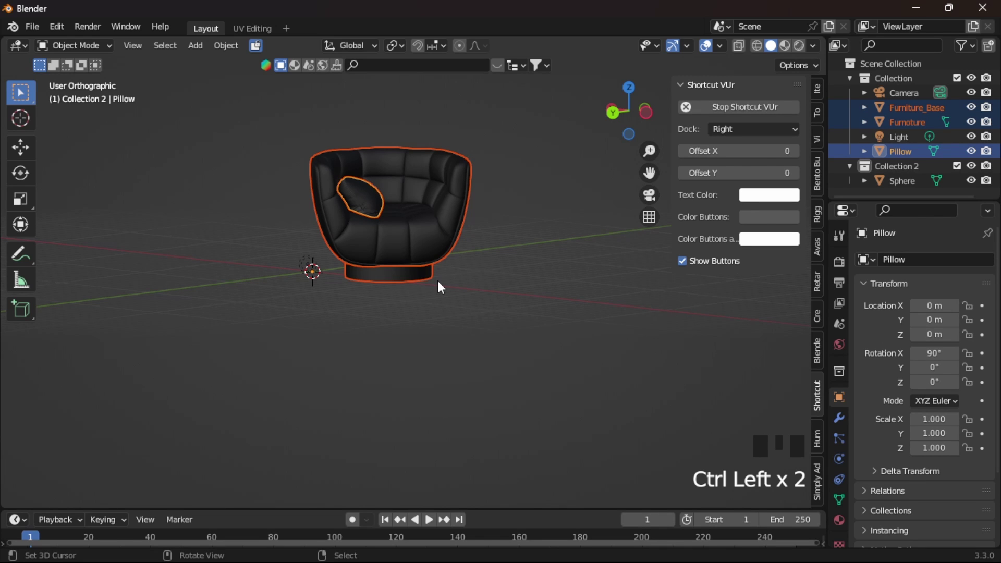
key(KP_1)
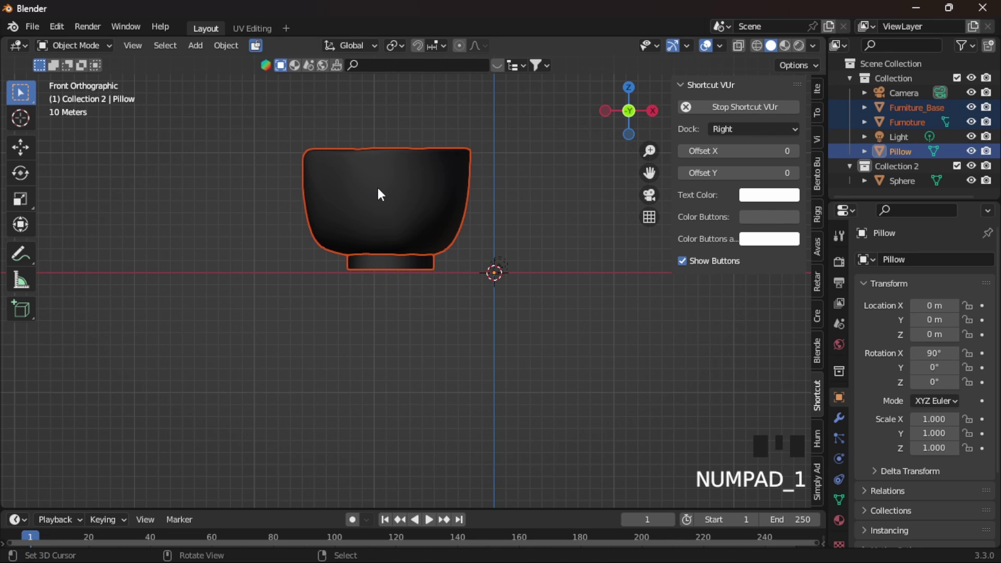
key(r)
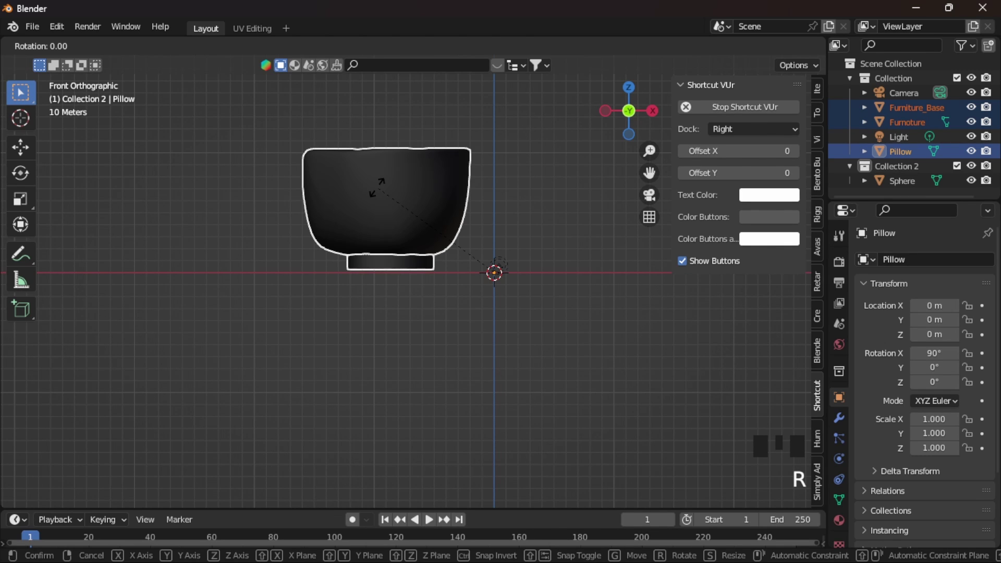
key(z)
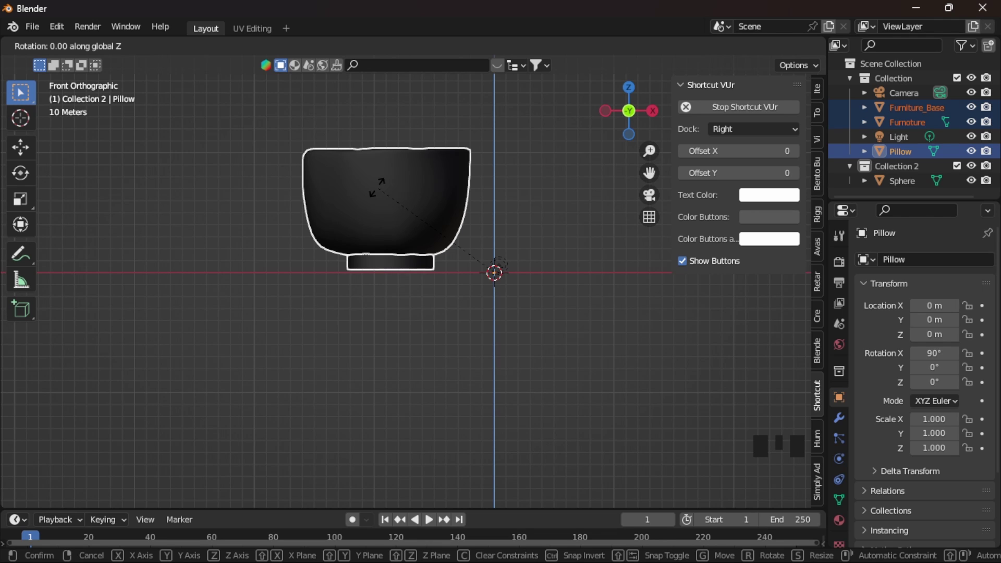
text(180)
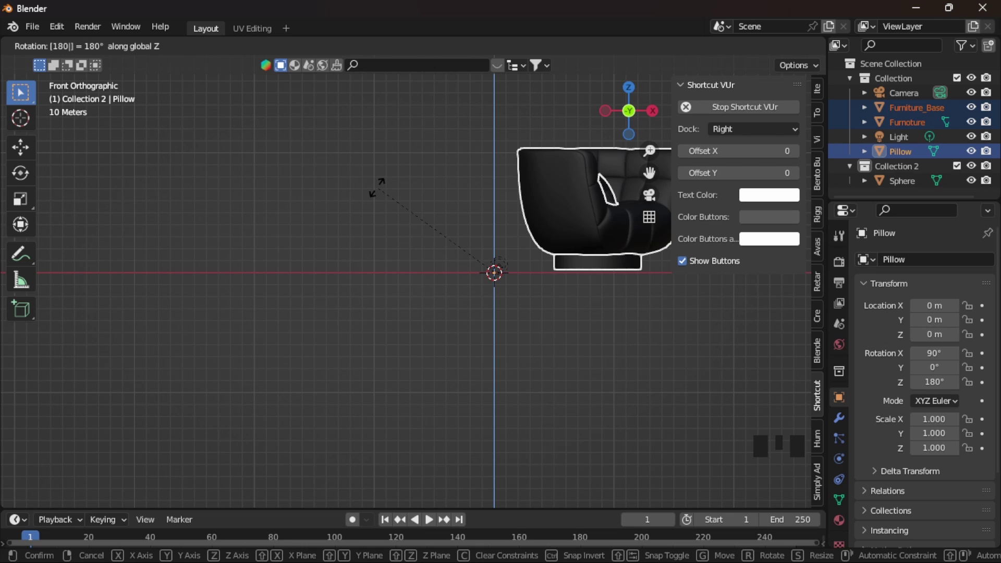
text(90)
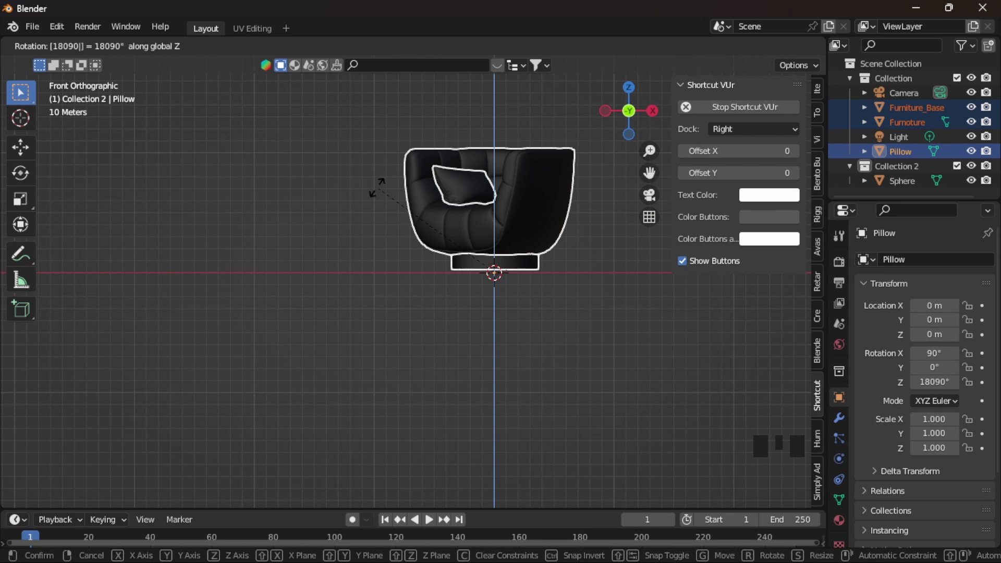
text(390)
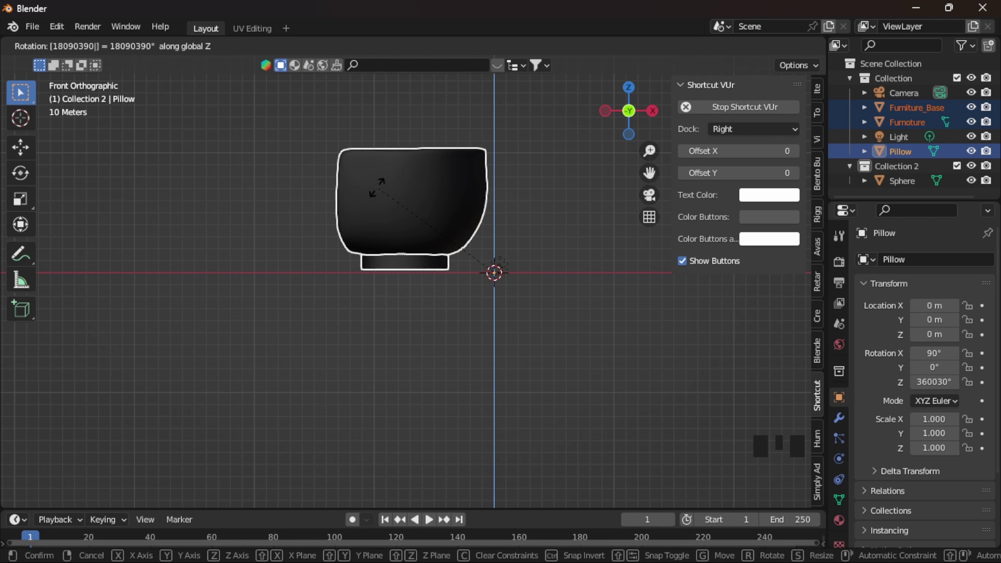
text(360)
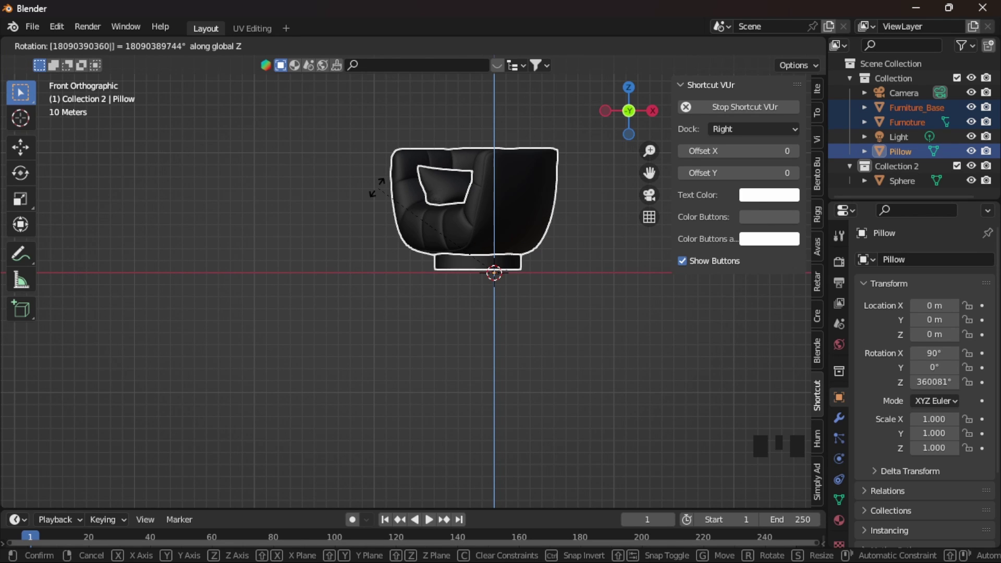
text(90)
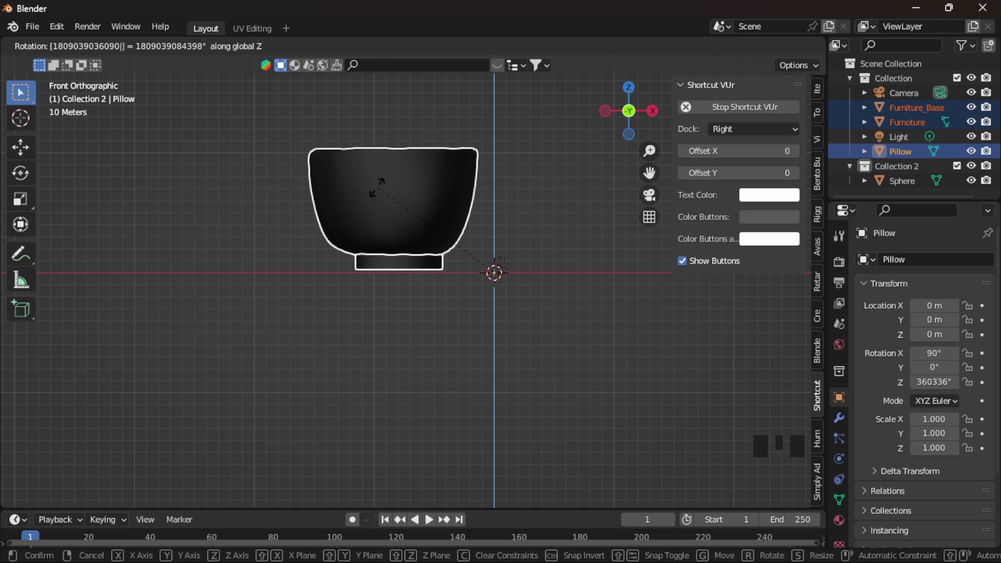
text(180)
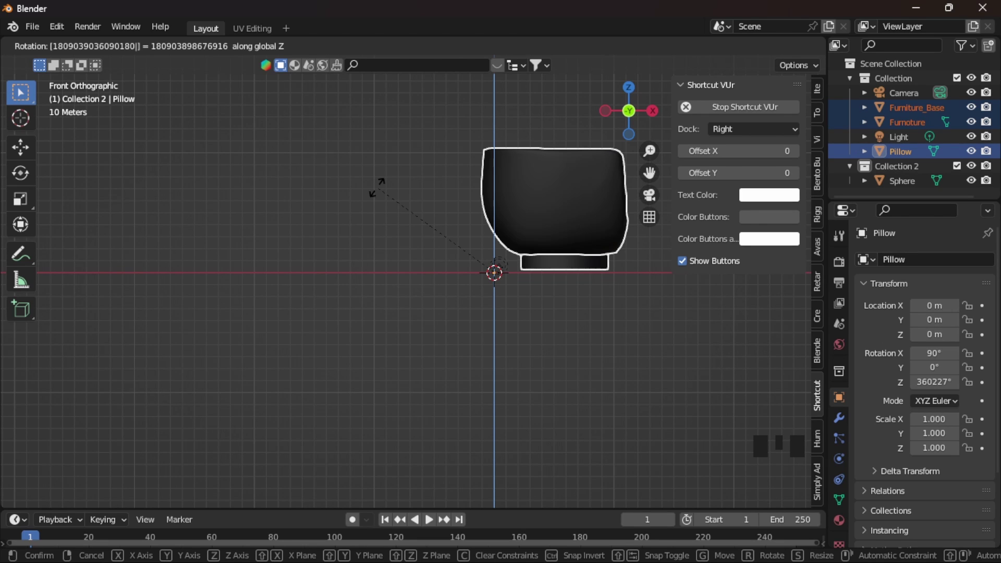
key(Escape)
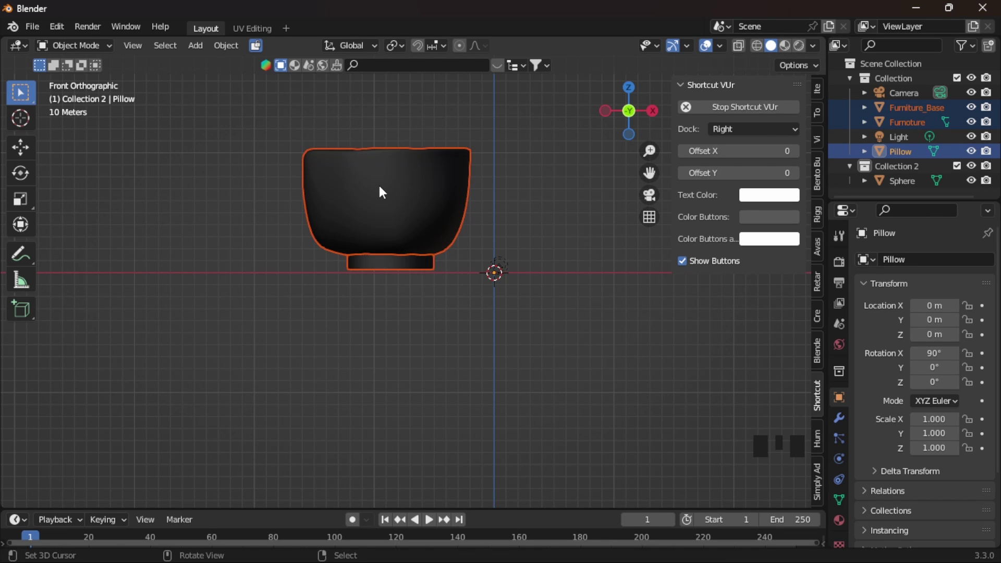
Rotate the selected base, chair body and pillow by 130° about the global Z axis
key(r)
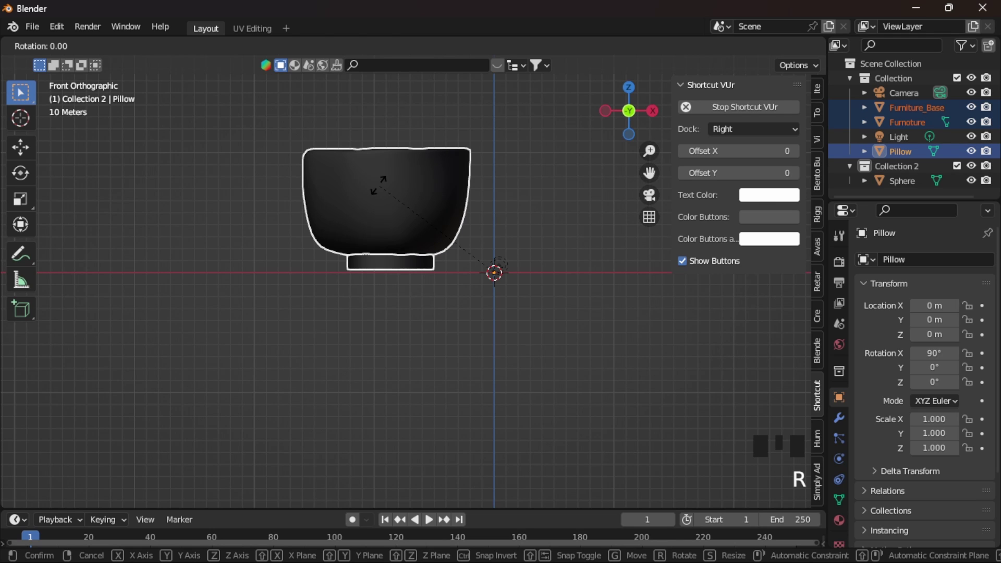
key(z)
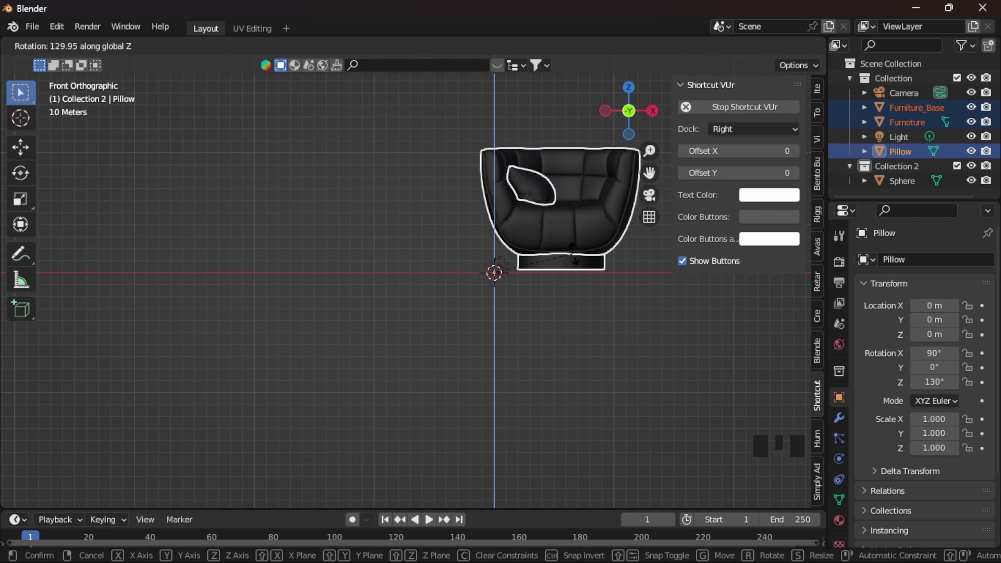
click(596, 261)
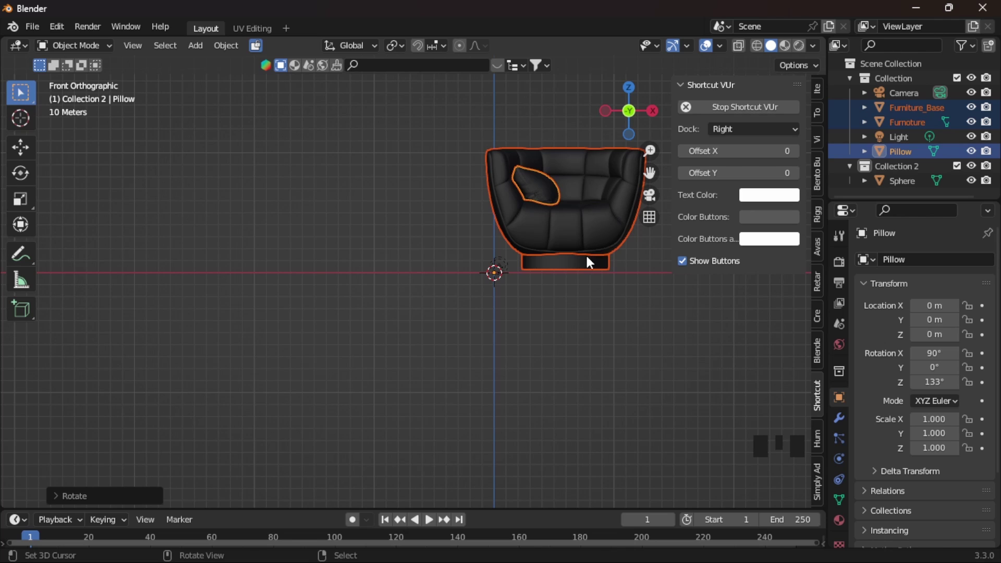
click(55, 497)
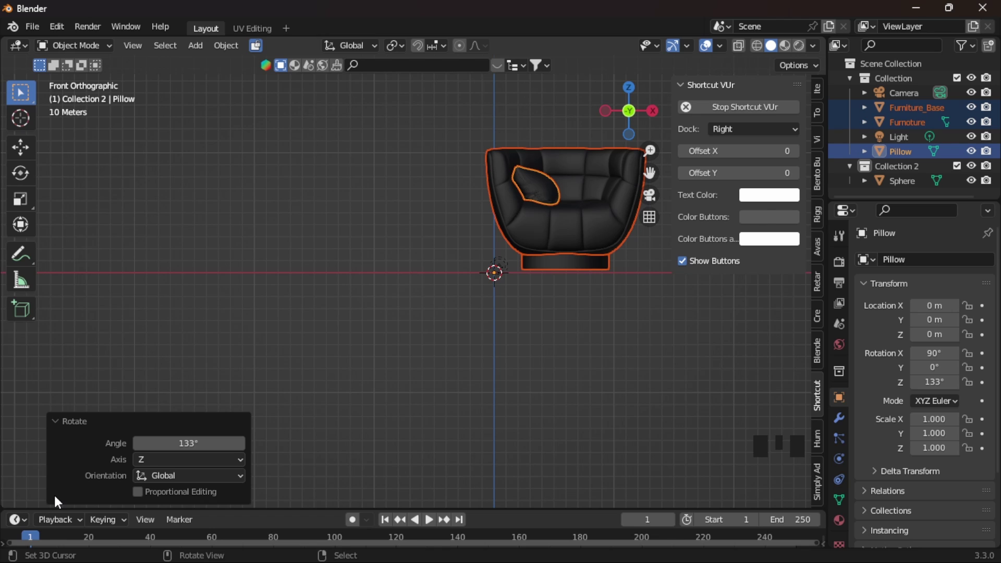
click(177, 443)
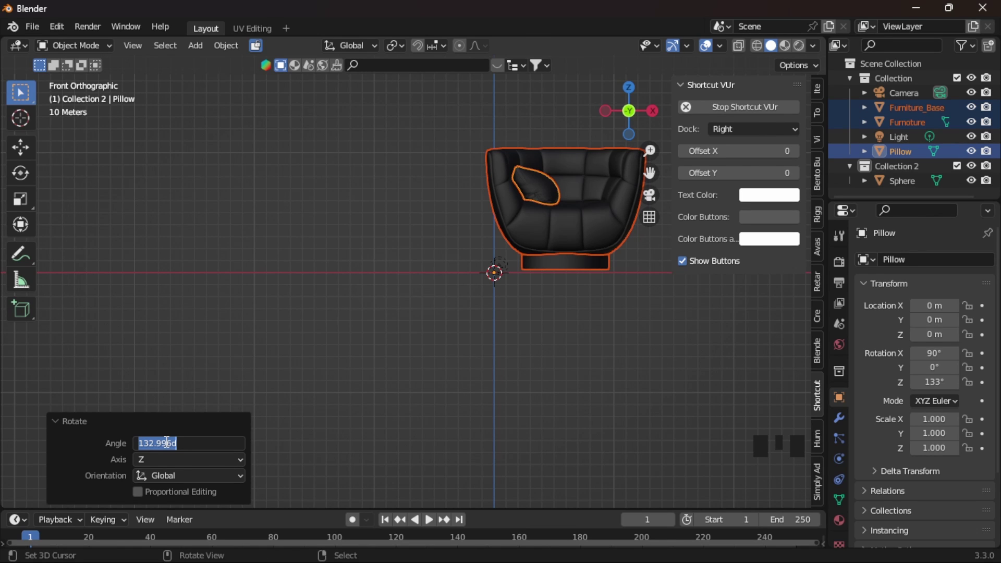
text(130)
key(Return)
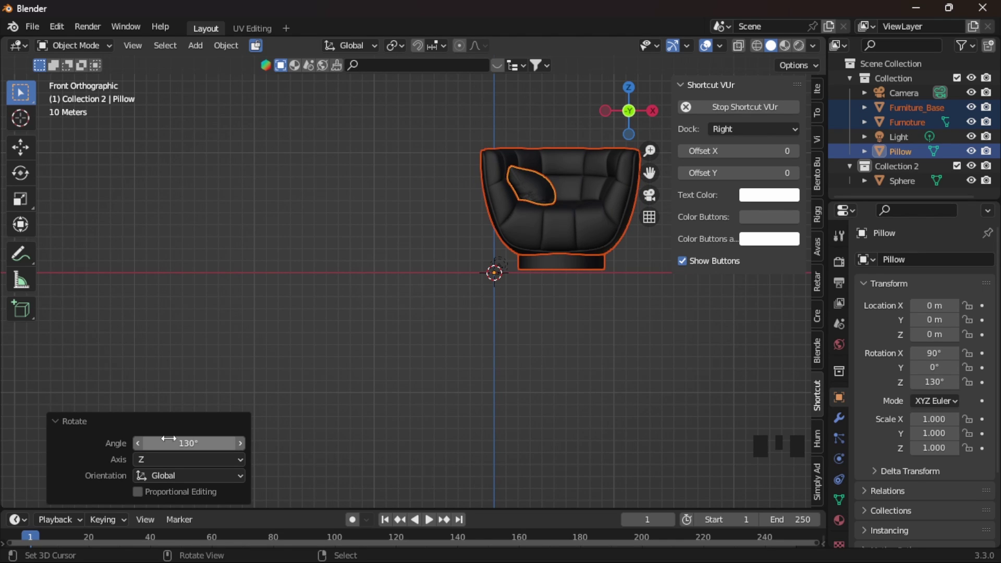
click(55, 420)
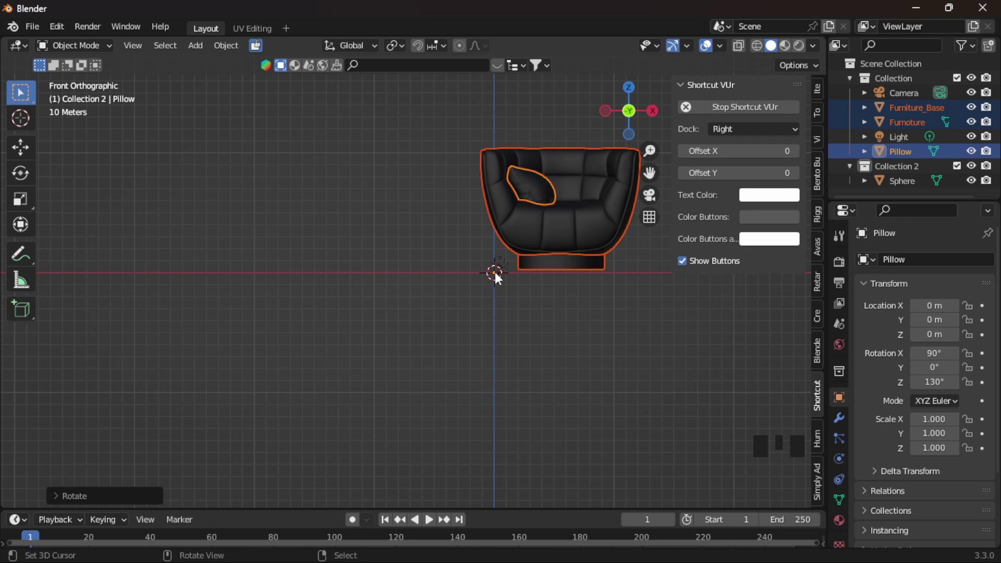
Try to snap the selected chair parts to the 3D cursor and to the grid
scroll(518, 289, up, 3)
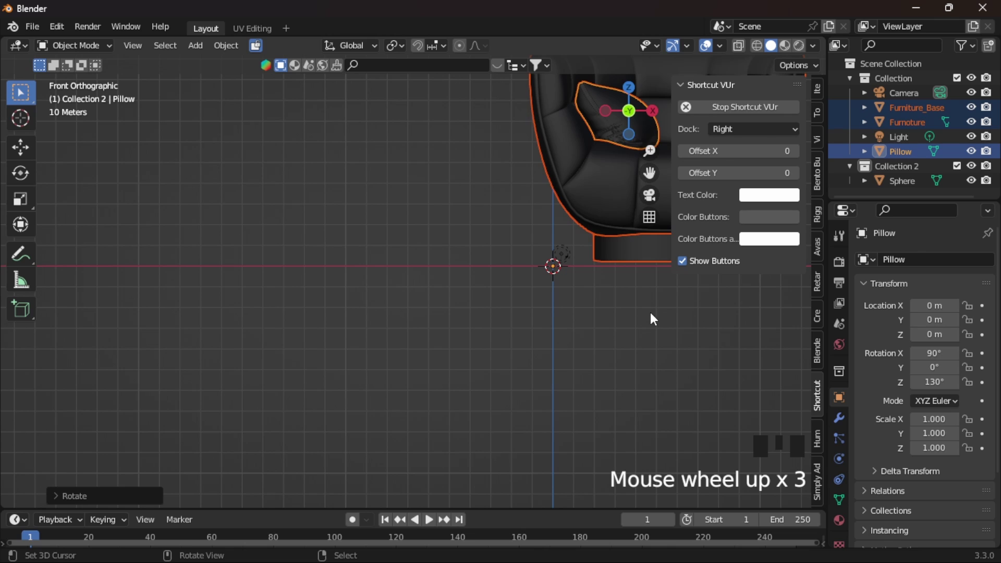
shift+middle_drag(652, 317, 388, 392)
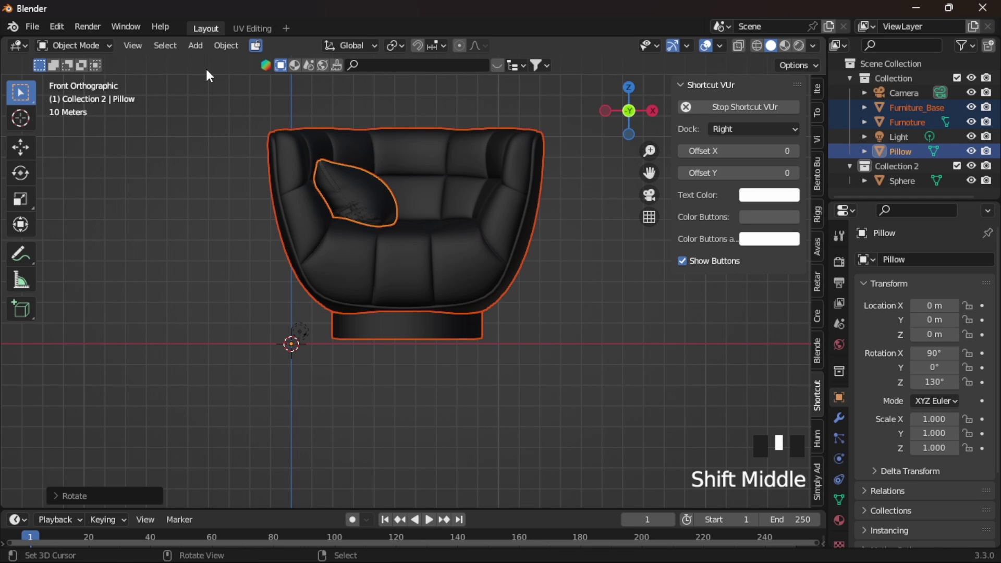
click(225, 46)
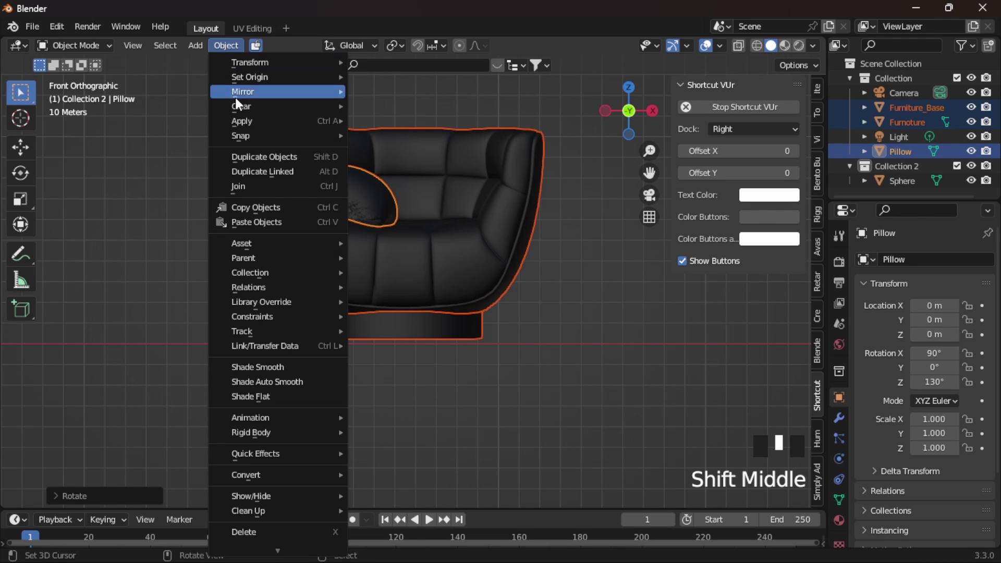
mouse_move(241, 136)
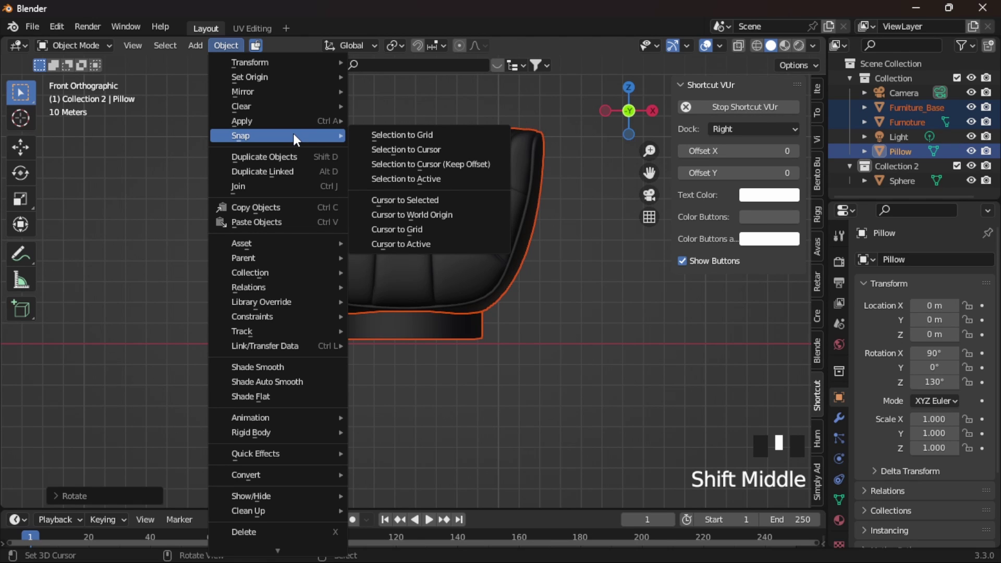
click(392, 149)
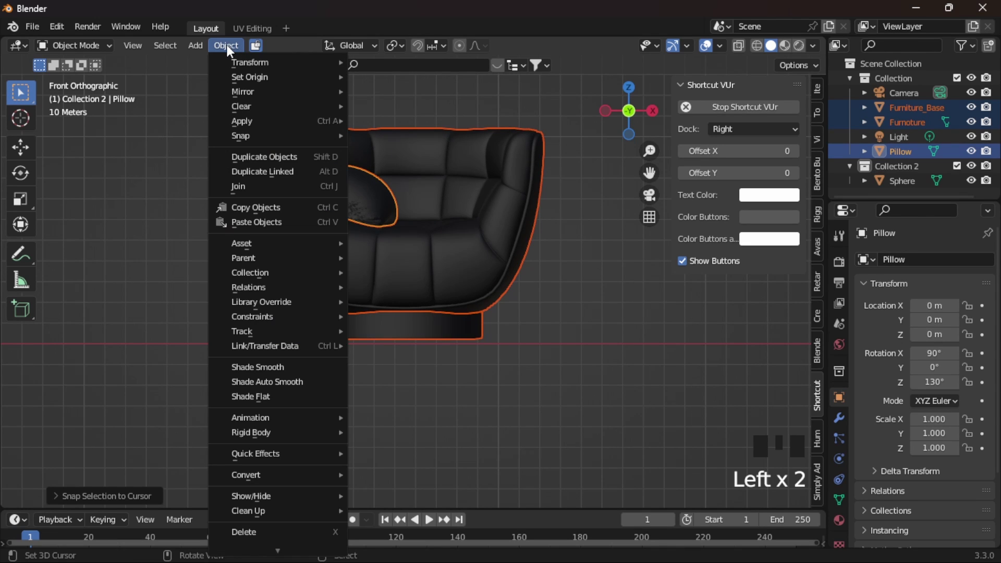
mouse_move(245, 132)
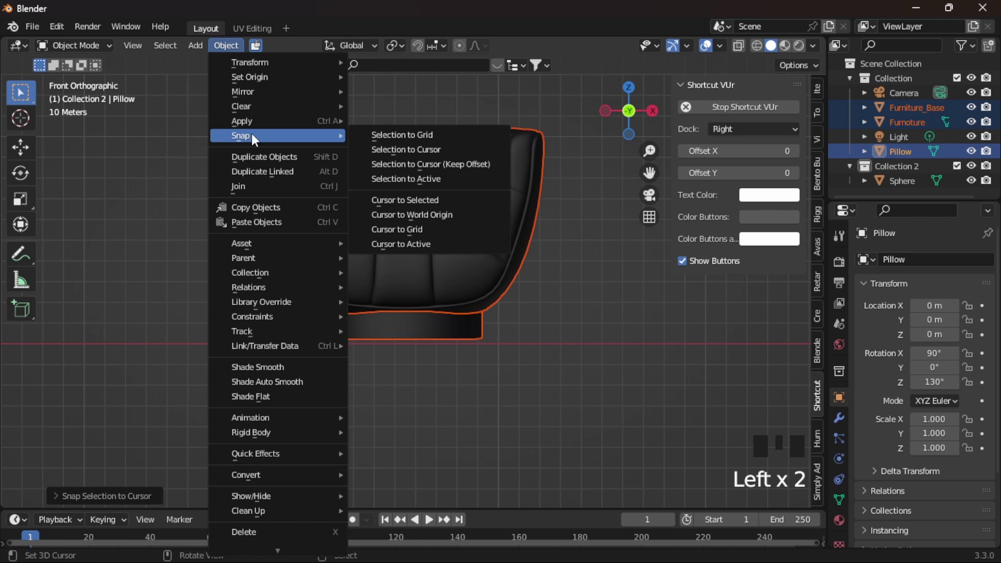
click(387, 136)
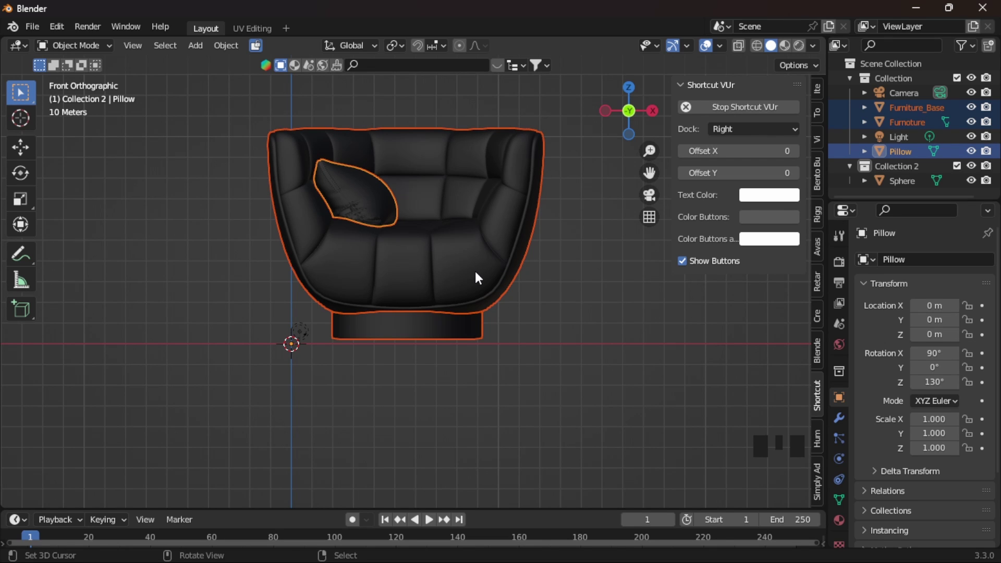
Move the selected chair parts about -55.54 m along the global X axis to centre the chair over the world origin
key(g)
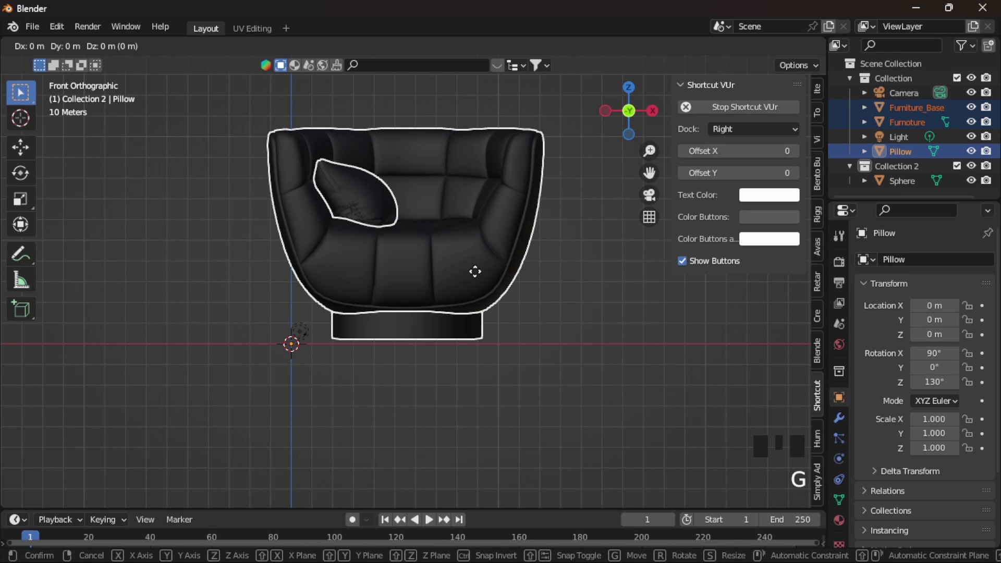
key(x)
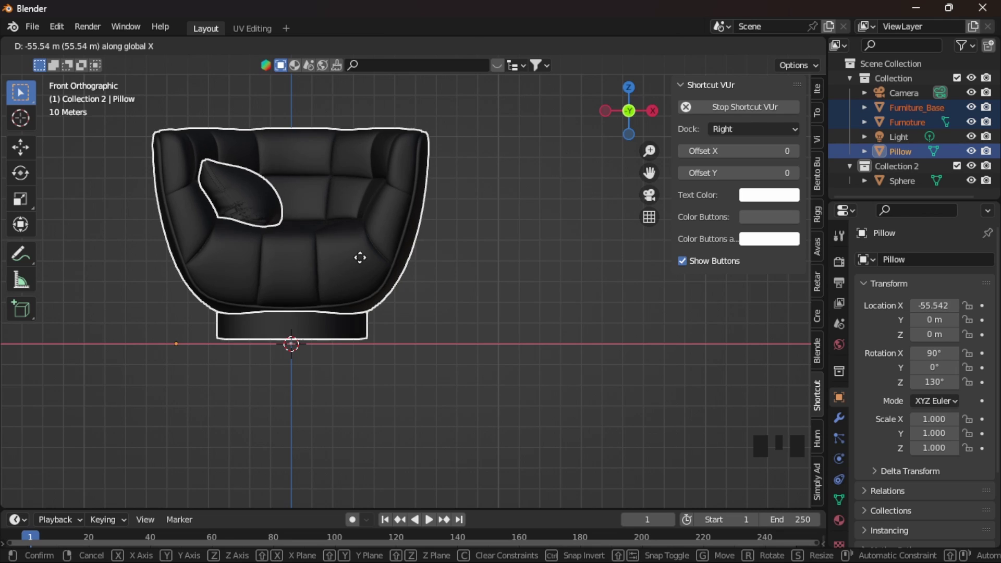
click(361, 259)
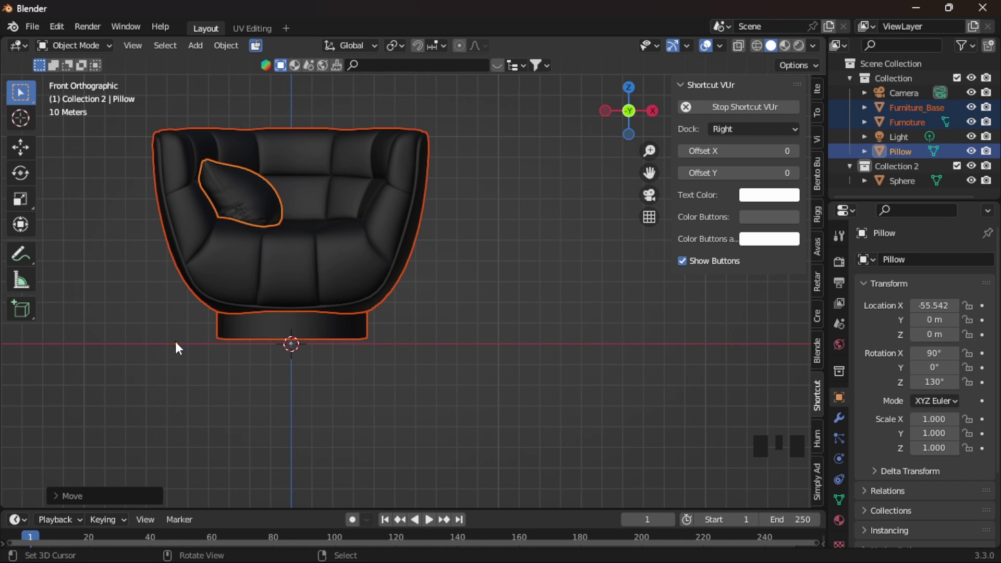
Set the origin of each selected chair part to its geometry and select only the chair body
click(223, 46)
mouse_move(238, 79)
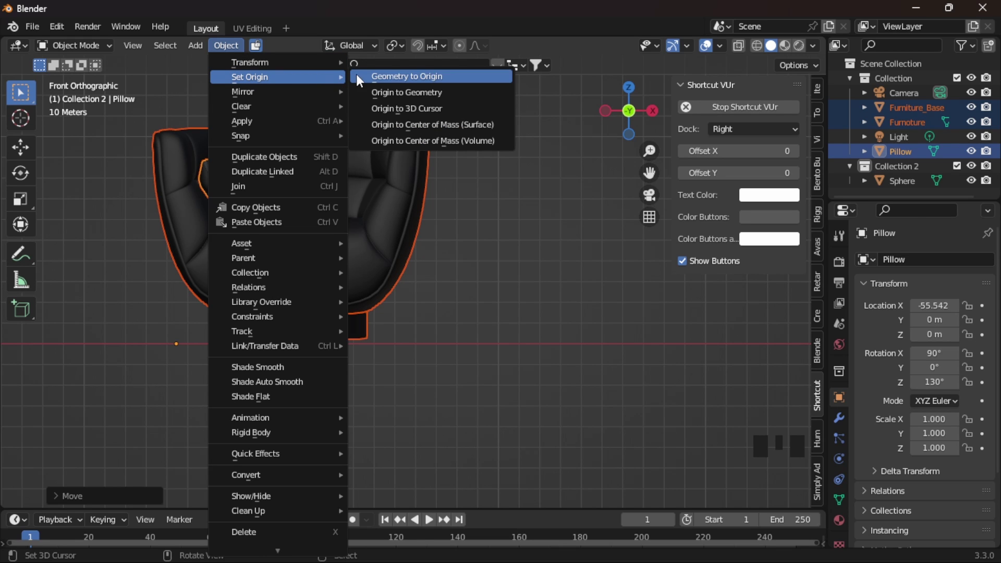
click(400, 94)
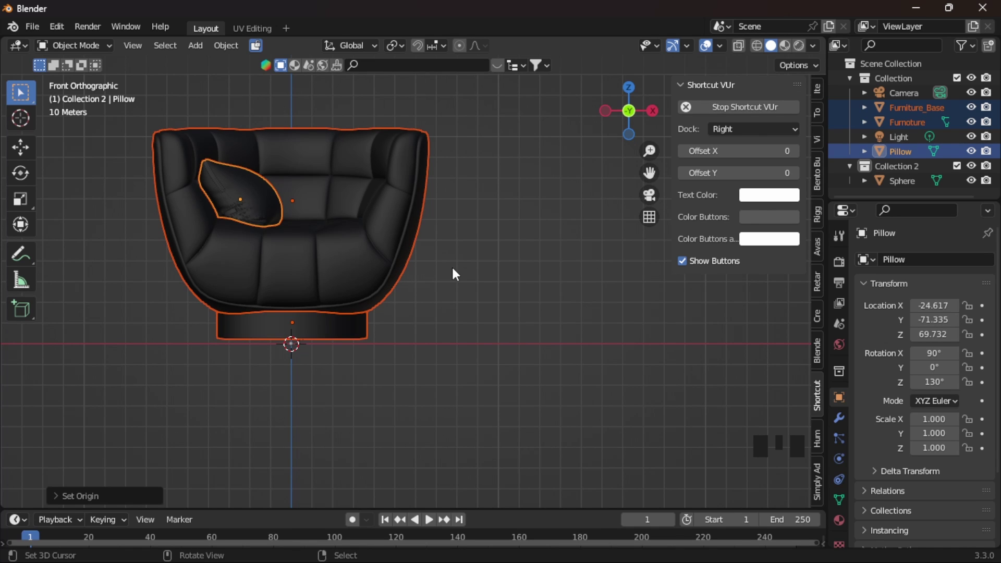
scroll(452, 269, down, 2)
scroll(455, 274, up, 1)
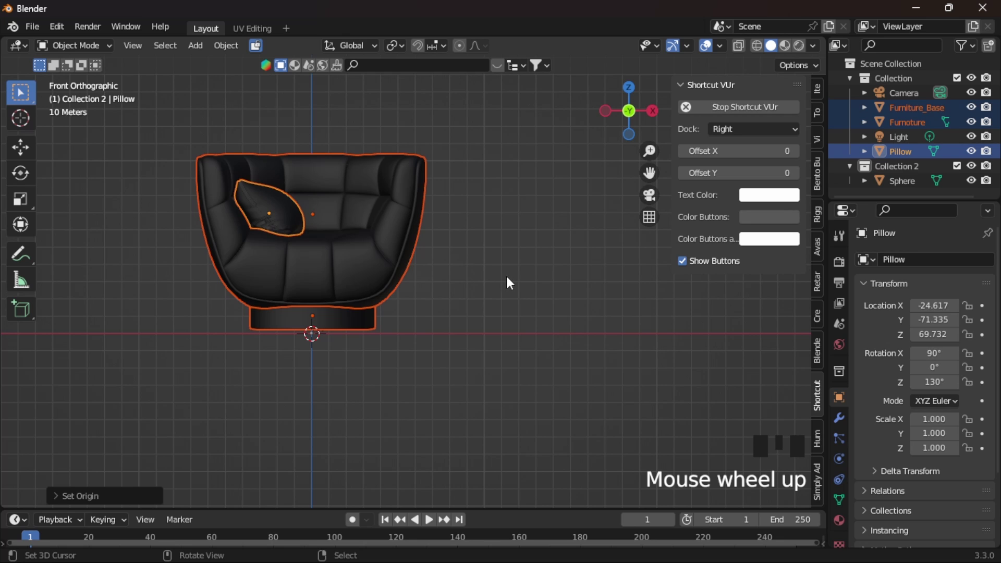
middle_drag(507, 278, 483, 340)
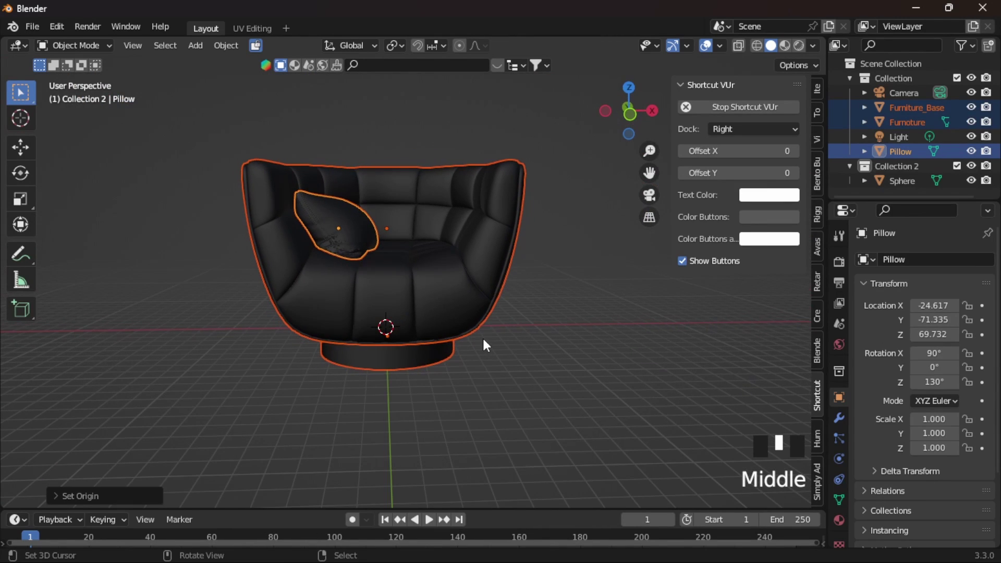
right_click(430, 273)
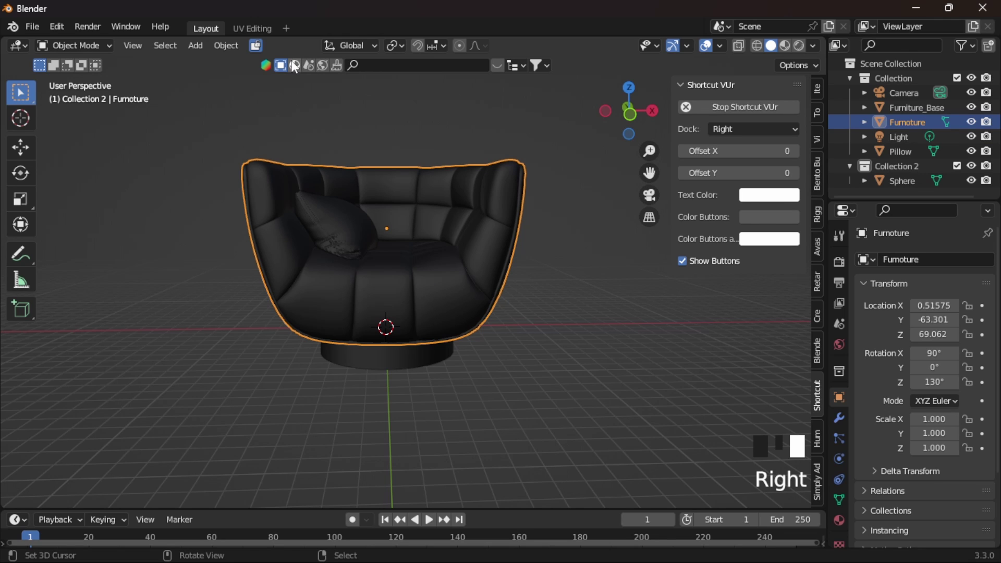
click(252, 28)
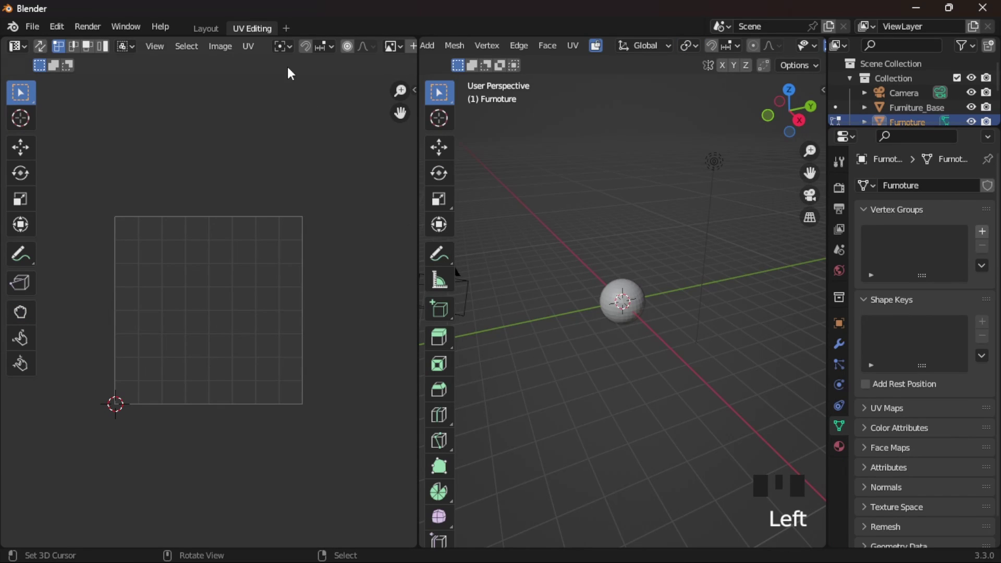
scroll(575, 311, down, 2)
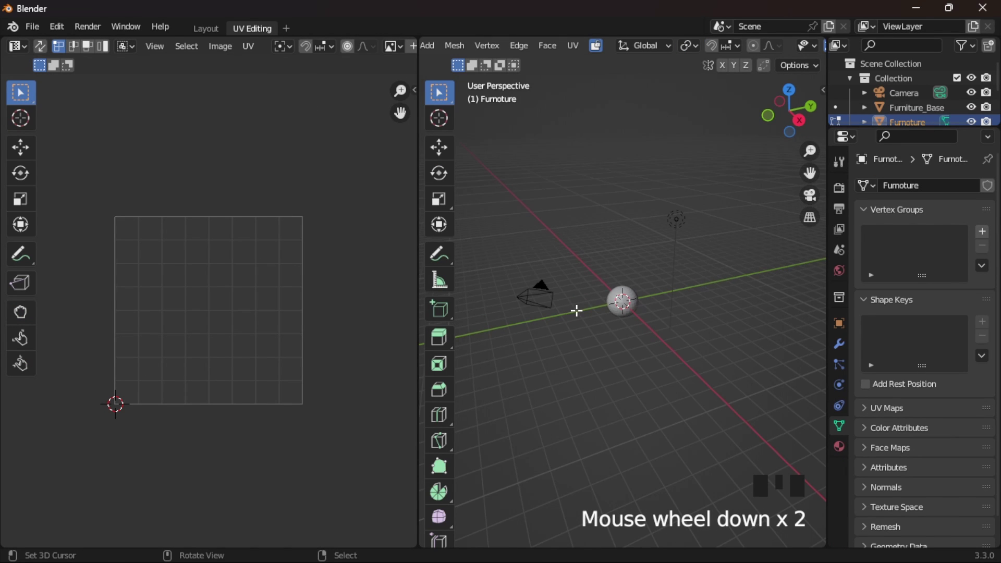
scroll(575, 311, down, 4)
scroll(579, 305, up, 4)
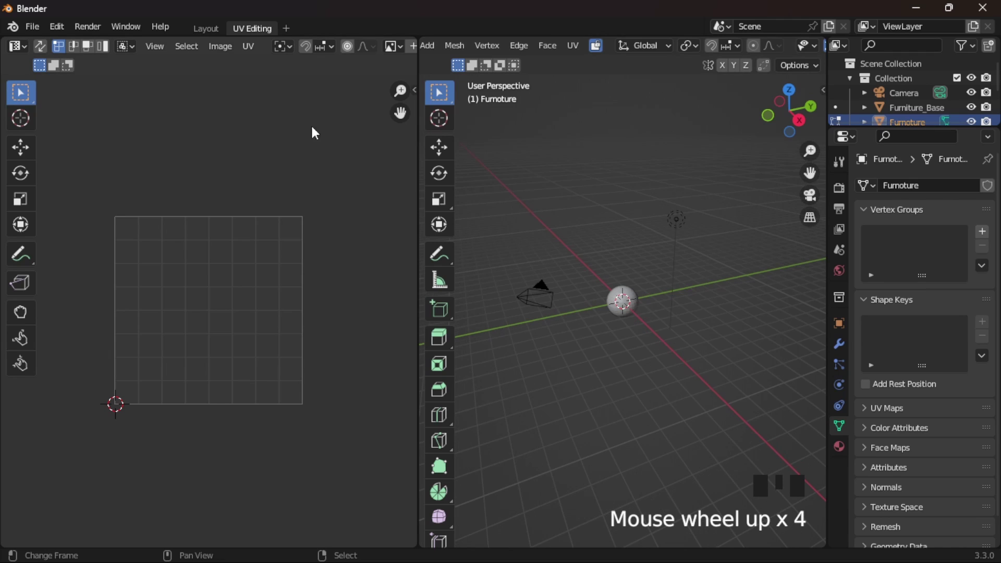
click(204, 29)
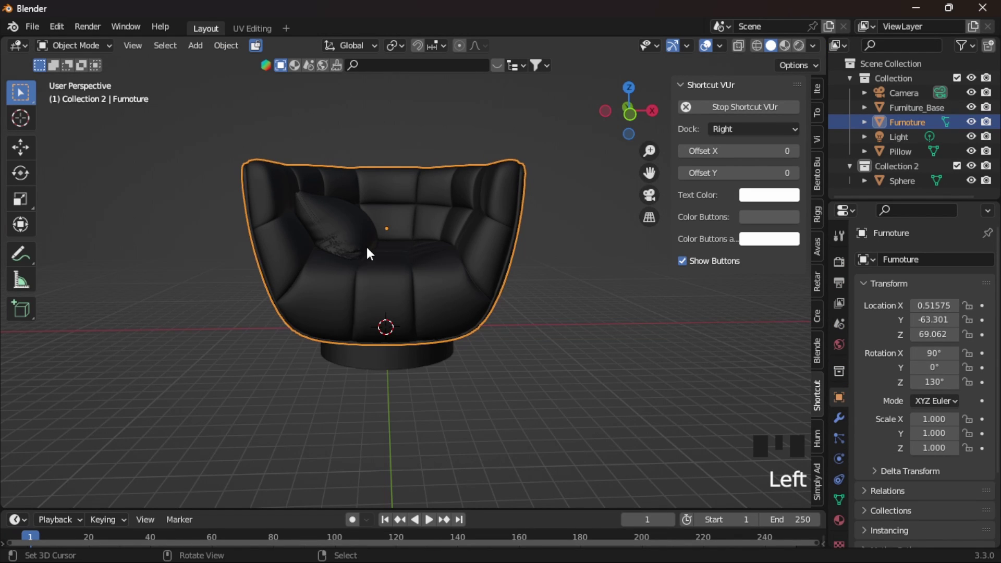
Add the pillow and base to the chair body selection and scale all three parts down uniformly to about 0.076
shift+right_click(336, 233)
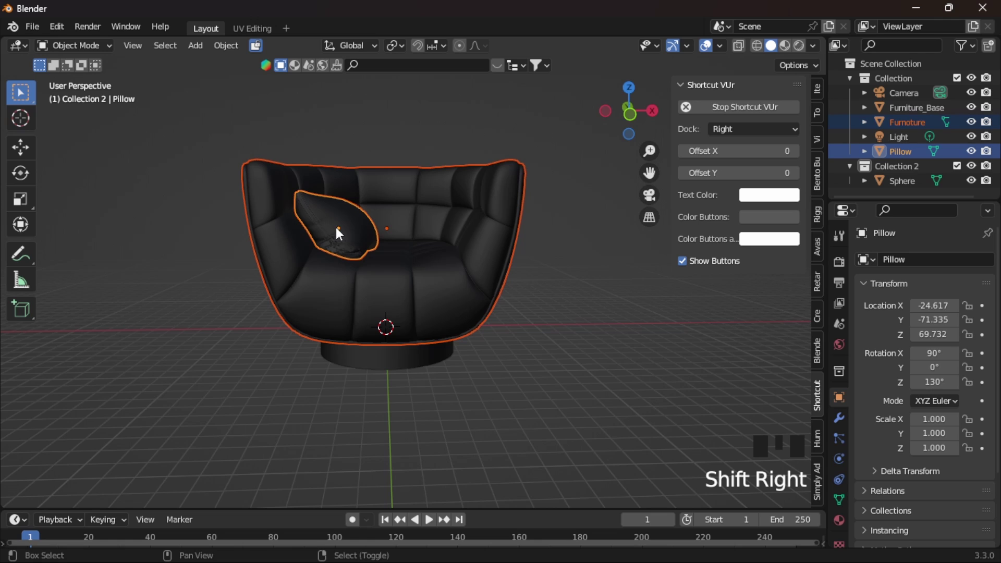
shift+right_click(387, 366)
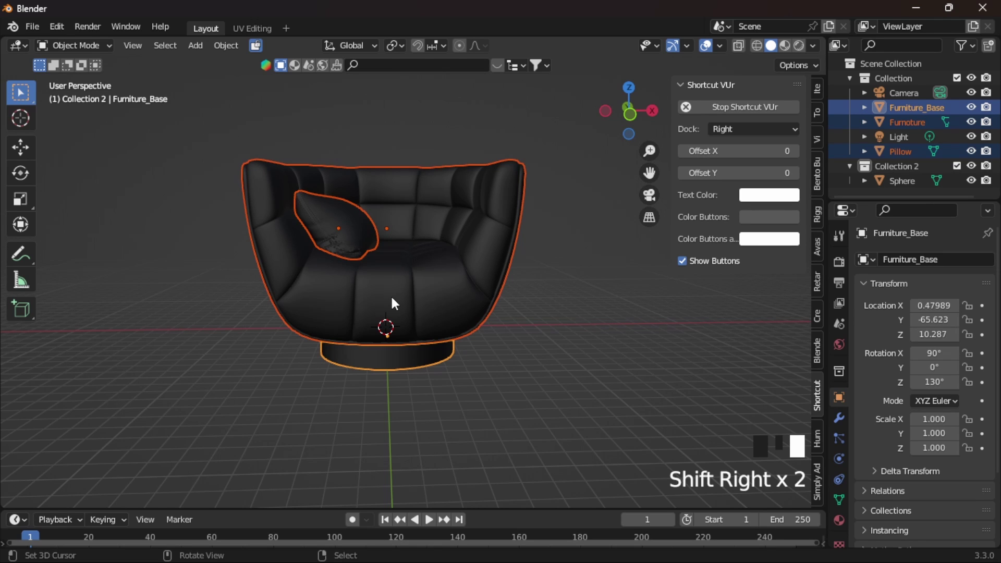
key(s)
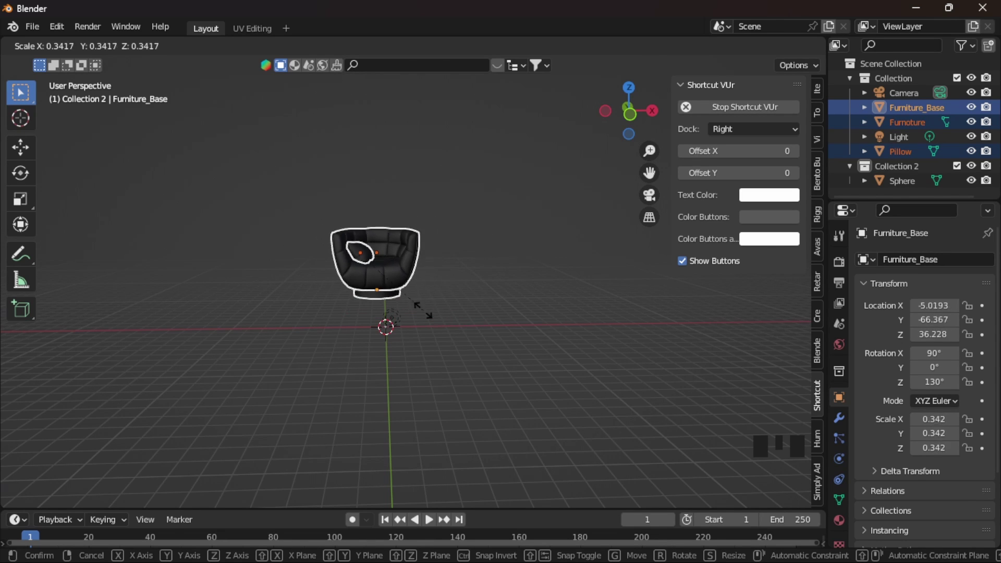
click(373, 280)
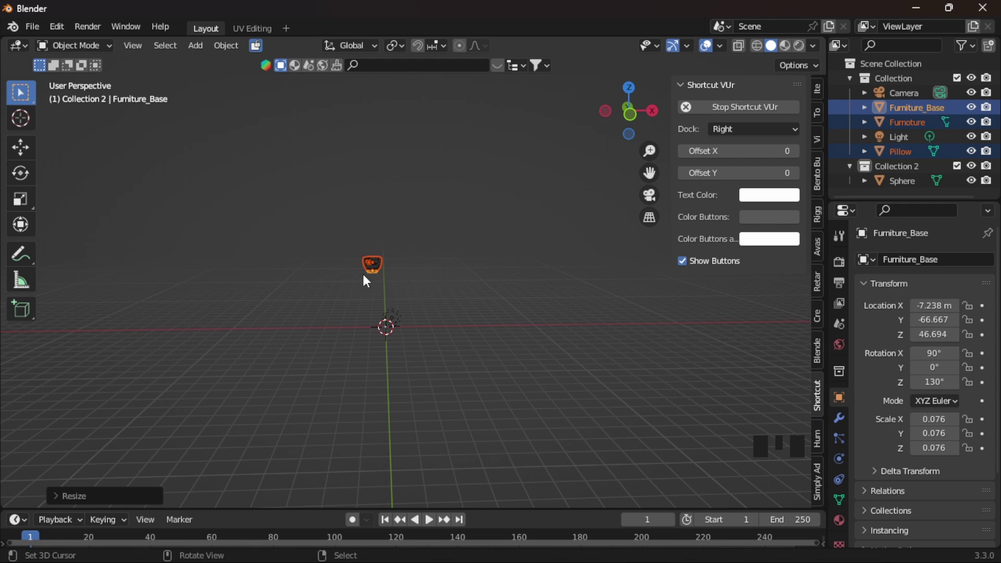
Snap the selected chair body, pillow and base to the 3D cursor at the world origin
click(226, 48)
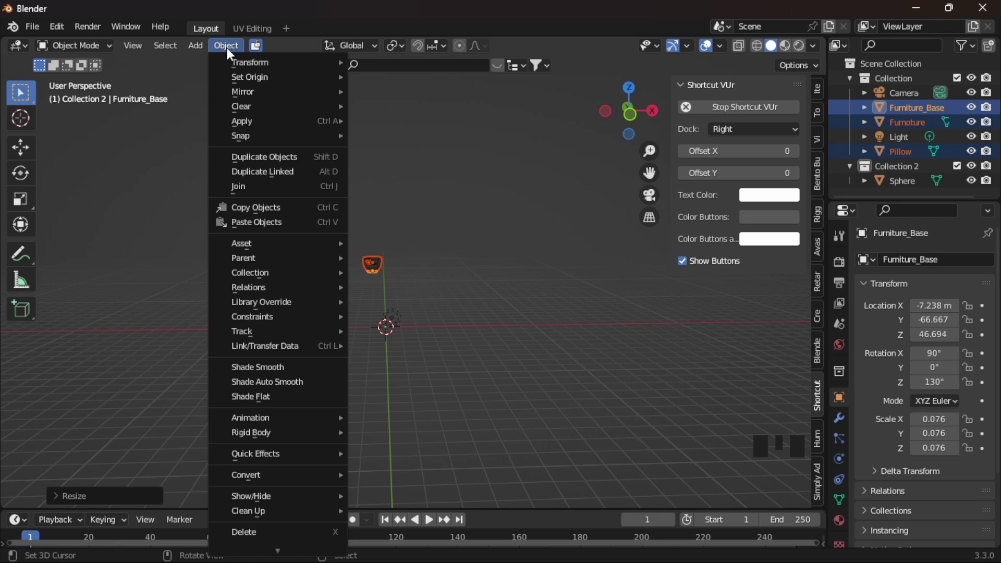
mouse_move(245, 135)
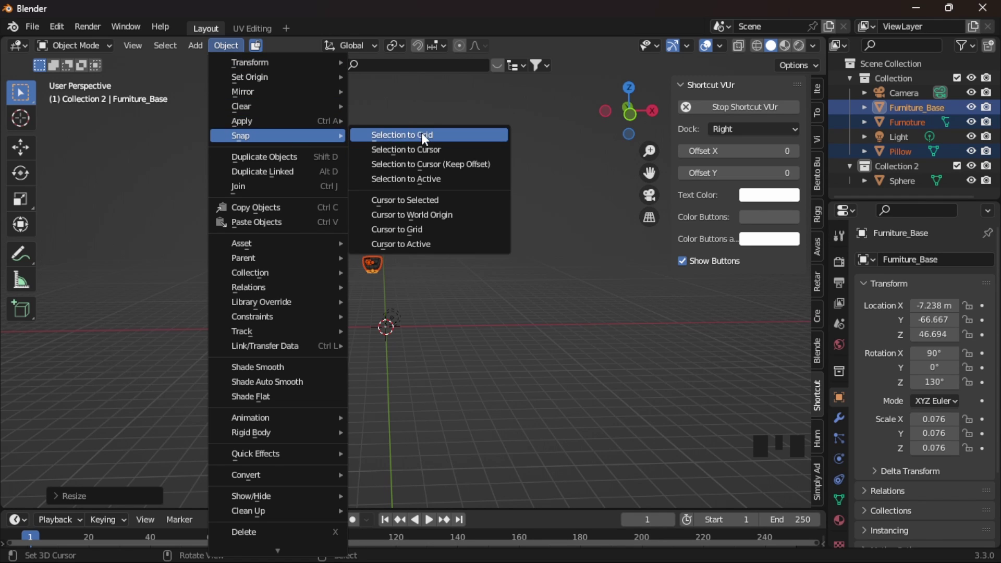
click(419, 150)
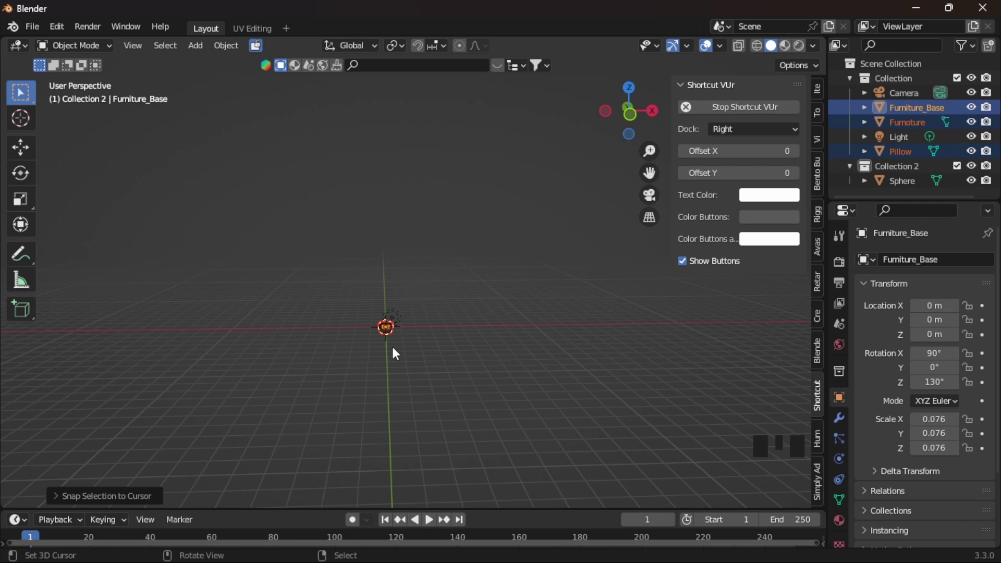
scroll(412, 388, up, 6)
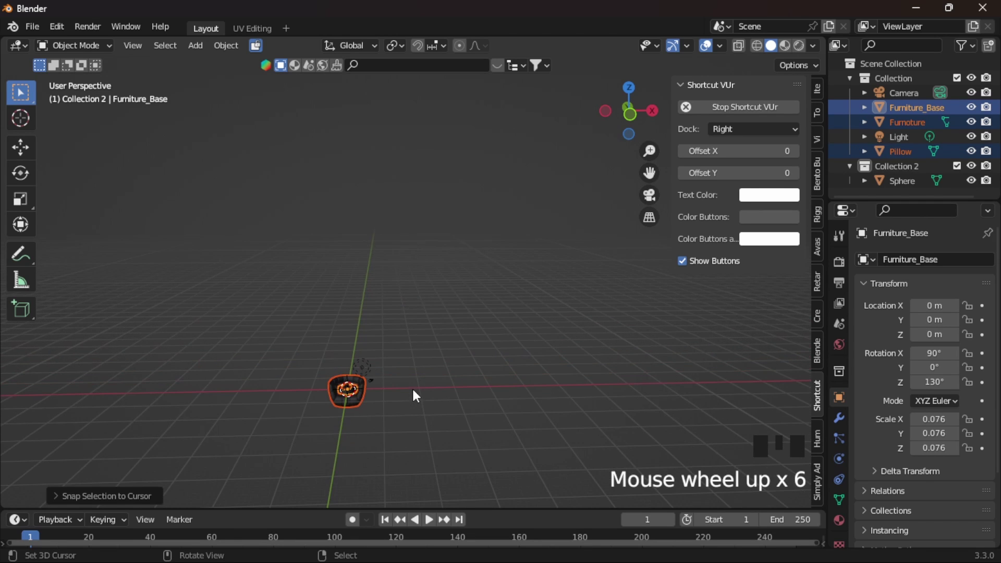
shift+middle_drag(395, 416, 428, 254)
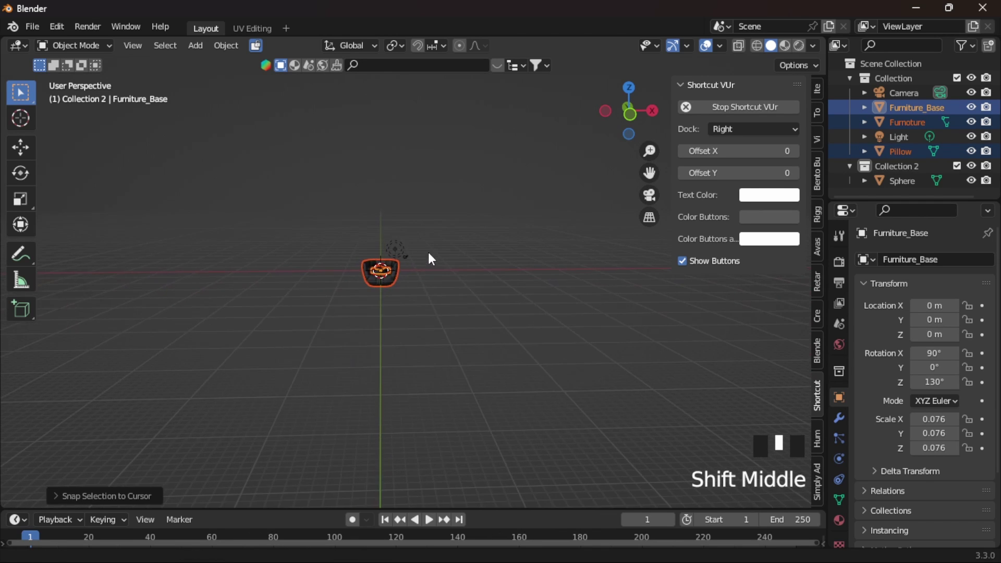
scroll(424, 301, up, 16)
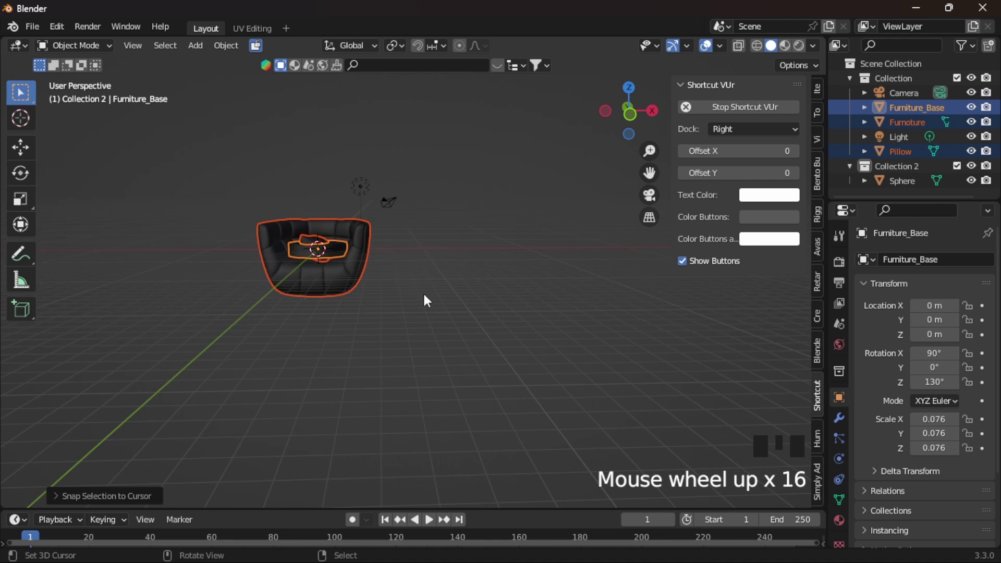
scroll(425, 301, up, 7)
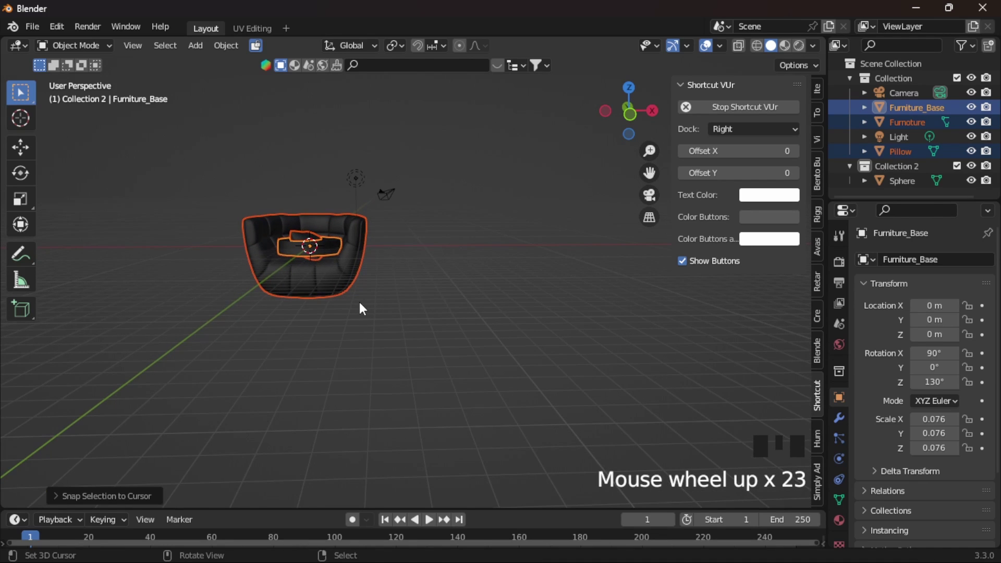
Raise the three selected chair parts about 4.53 m along the global Z axis
key(g)
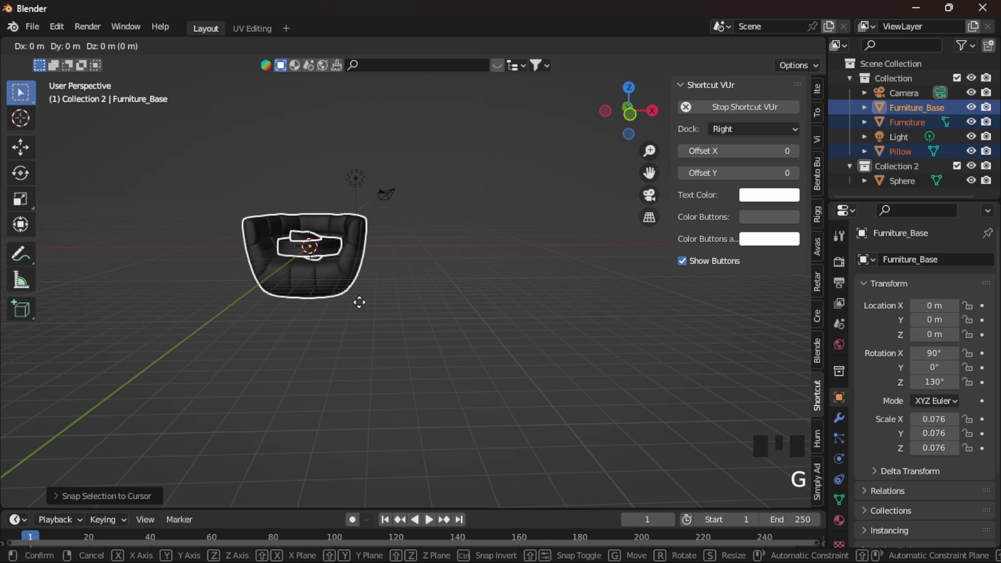
key(z)
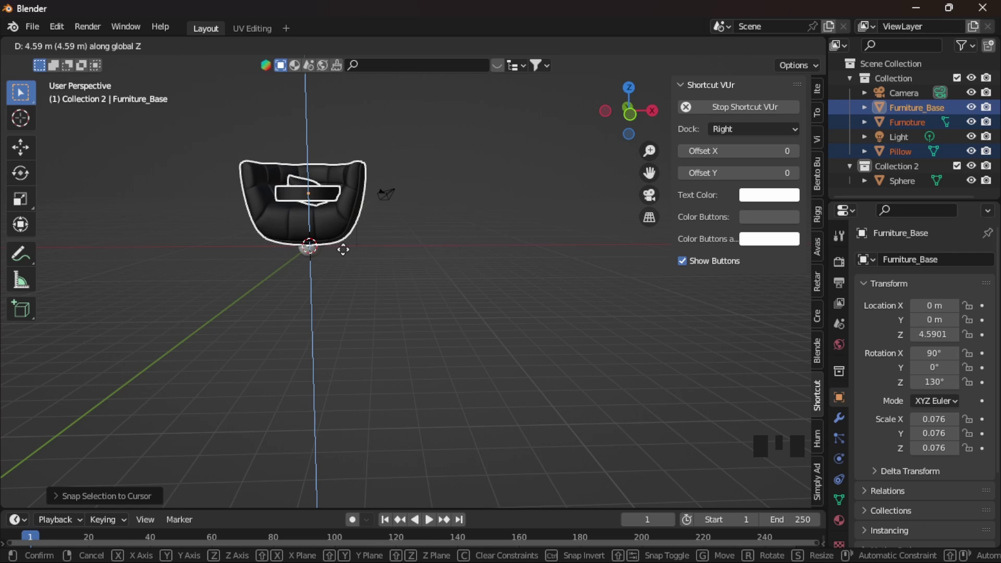
click(344, 251)
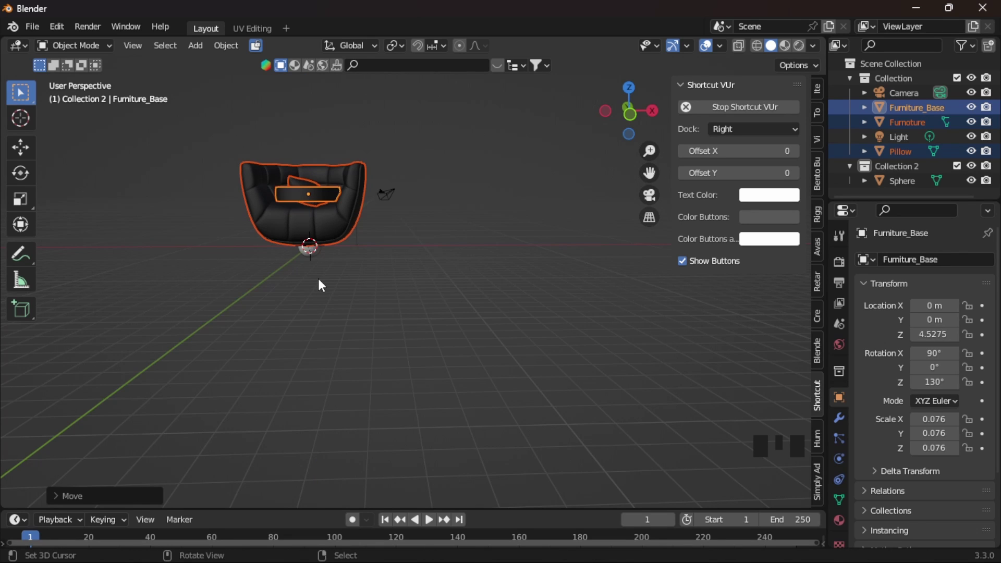
Select the reference sphere at the world origin and delete it
middle_drag(318, 279, 253, 261)
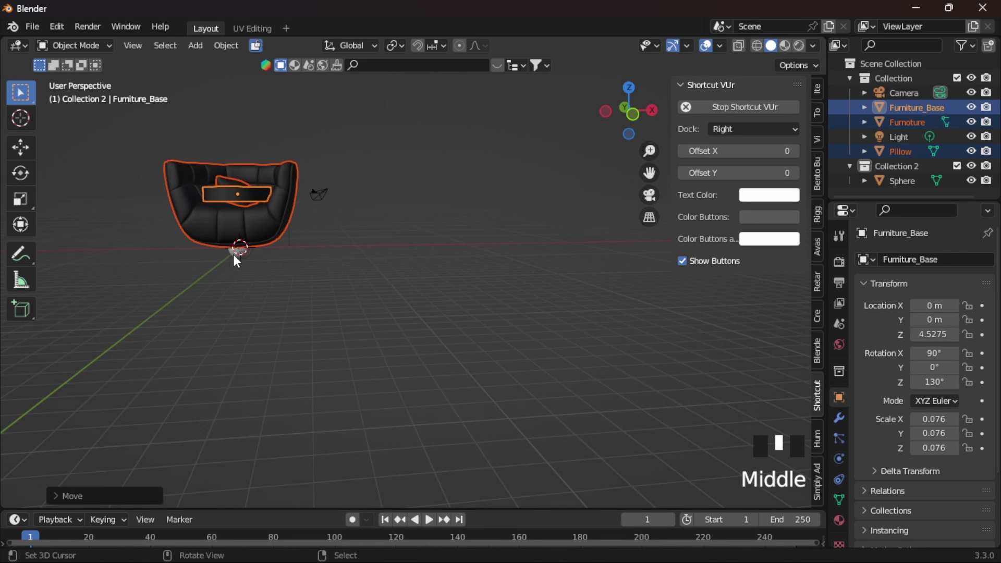
right_click(235, 256)
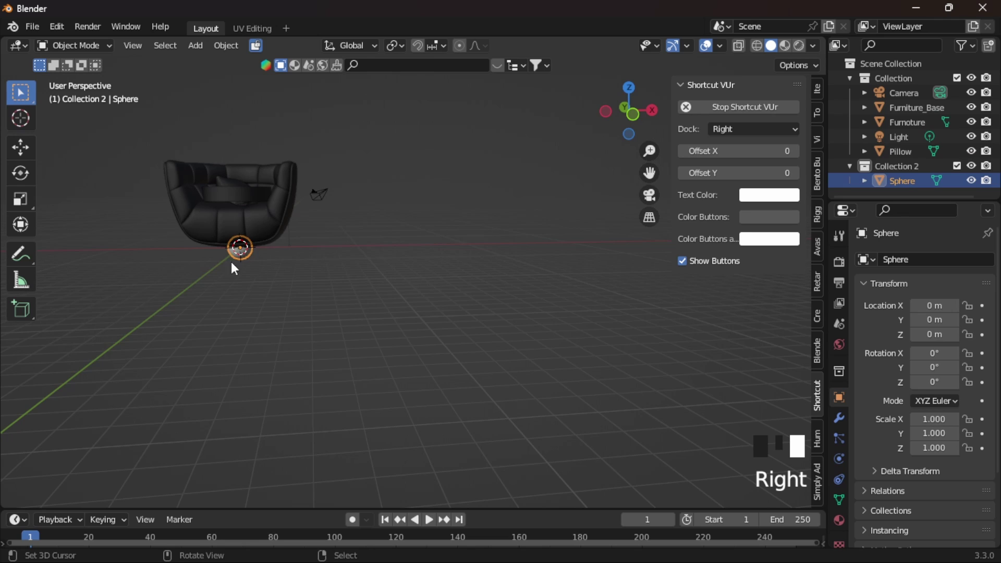
key(x)
click(278, 269)
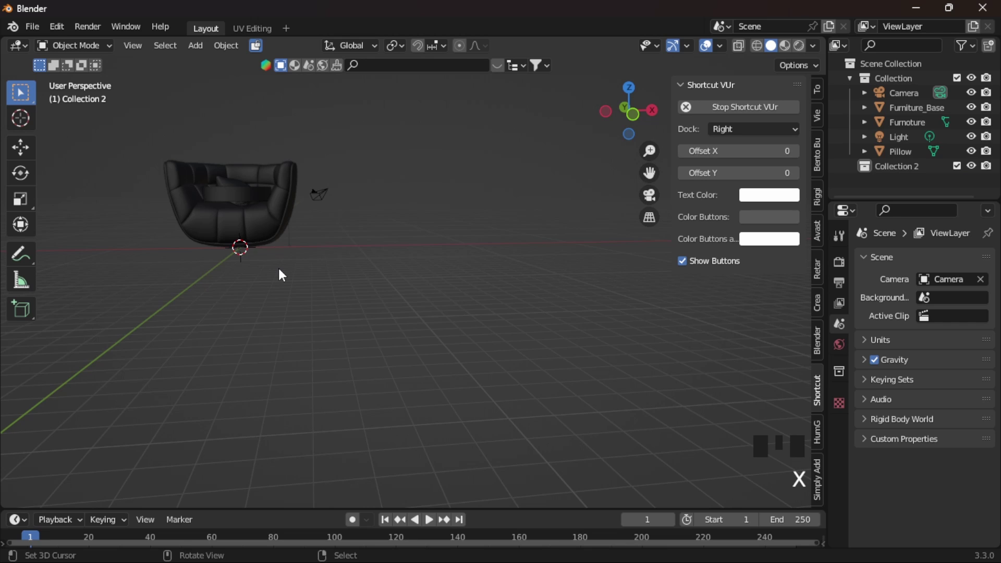
Switch to the front orthographic view and undo the sphere deletion, the upward move and the snap to the 3D cursor
key(KP_1)
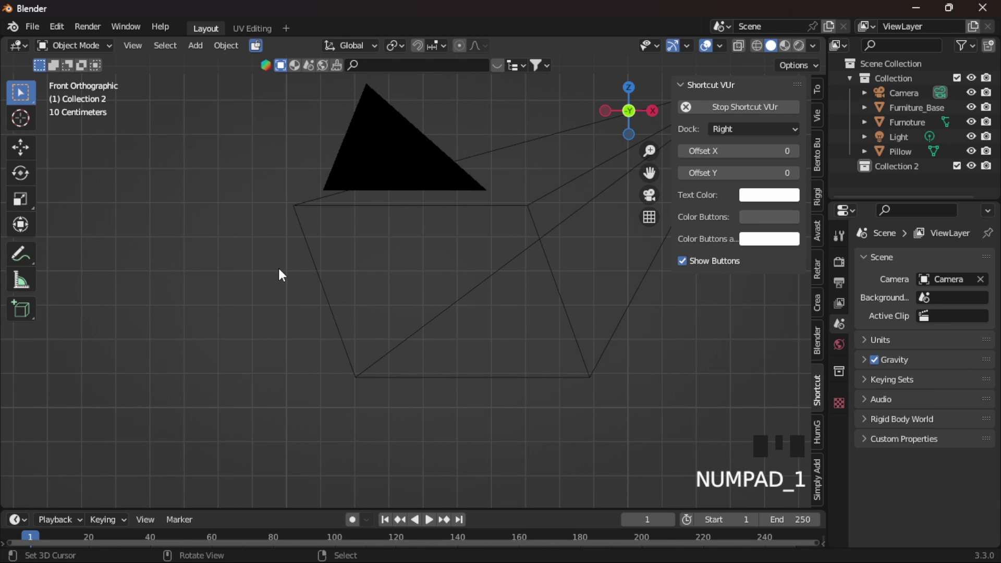
scroll(279, 270, down, 7)
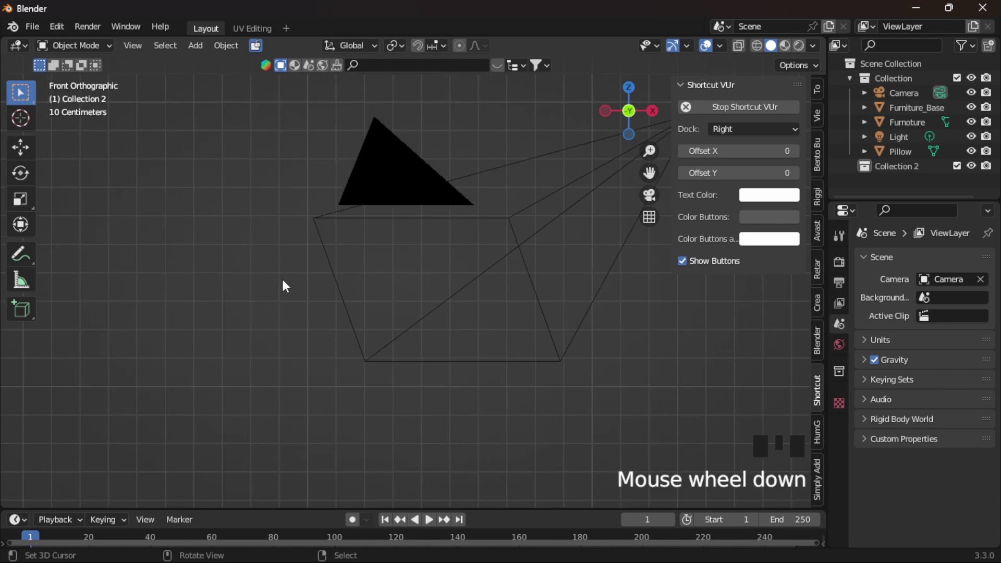
scroll(283, 287, down, 6)
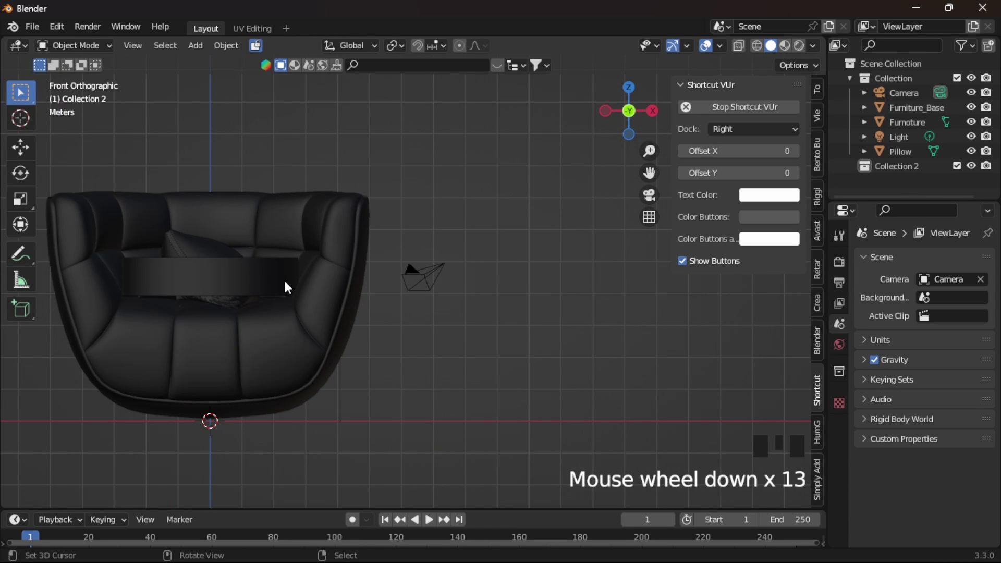
scroll(285, 287, down, 1)
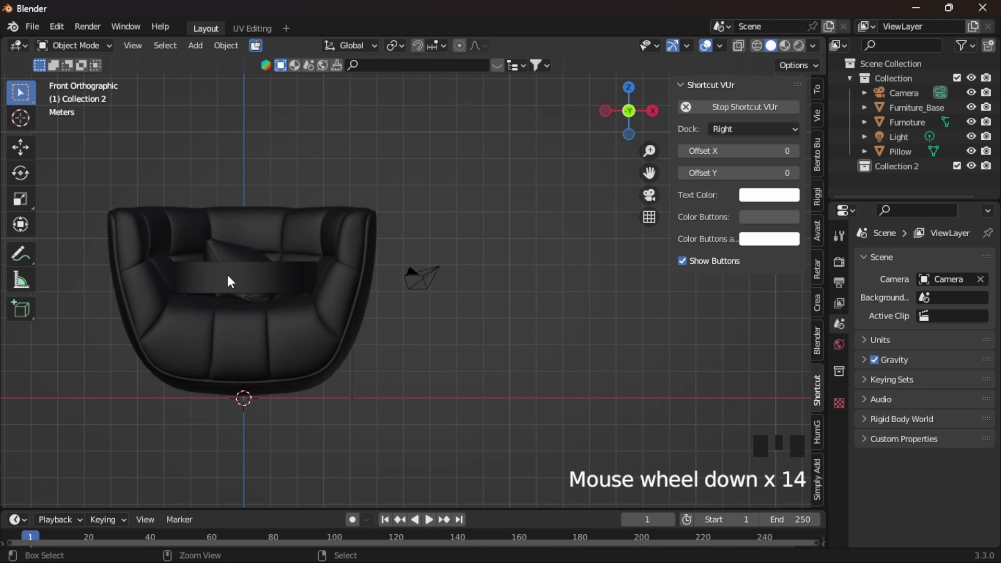
key(ctrl+z)
key(ctrl+z)
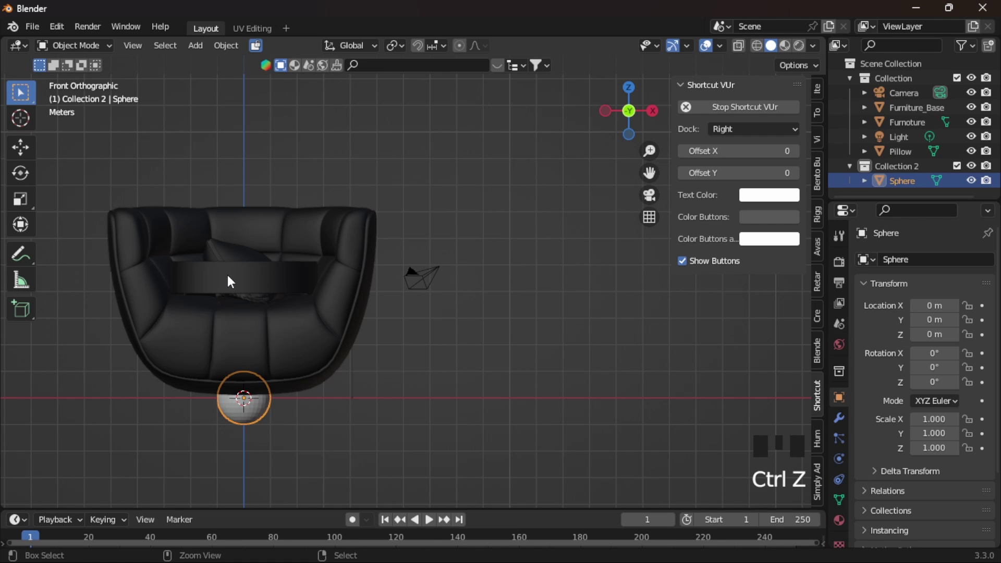
key(ctrl+z)
key(ctrl+z)
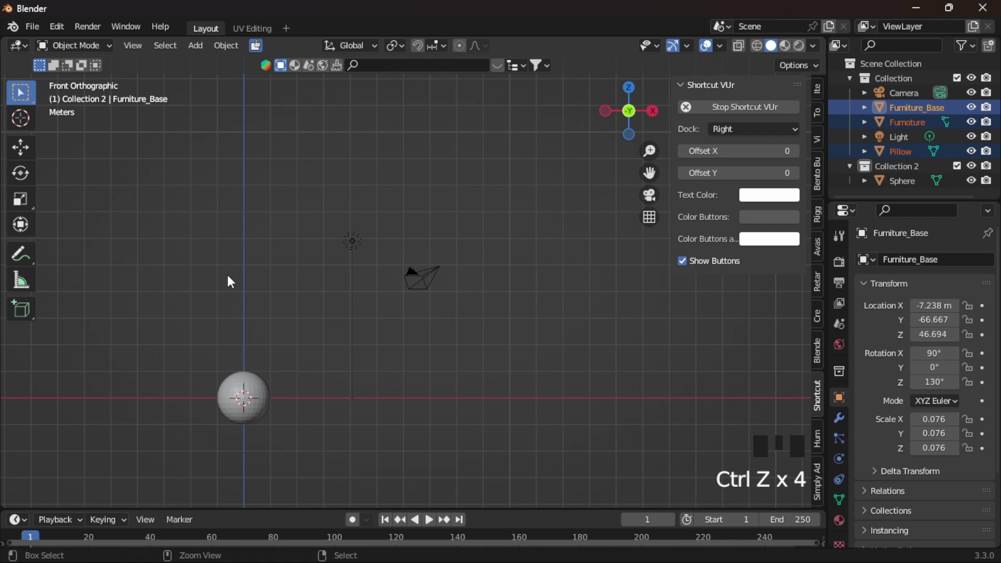
Lower the selected chair parts about 45.04 m along the global Z axis so the base sits near the ground line
scroll(339, 318, down, 9)
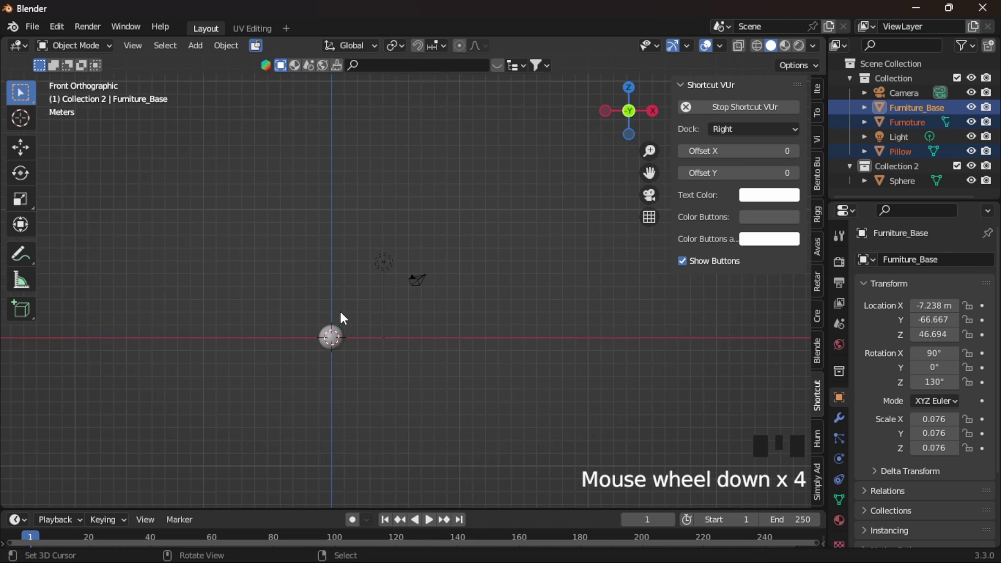
scroll(353, 315, down, 4)
scroll(356, 311, up, 3)
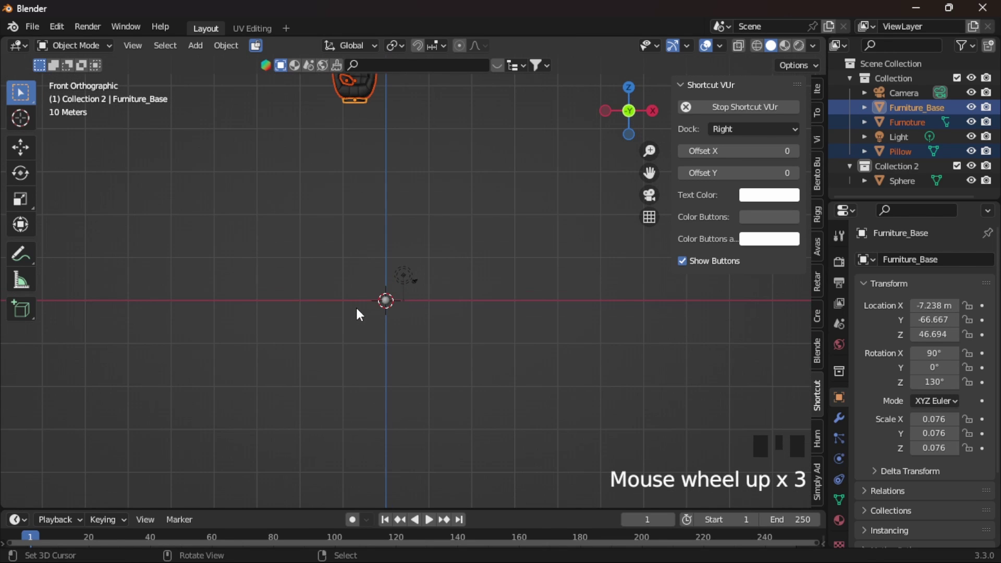
scroll(356, 313, down, 1)
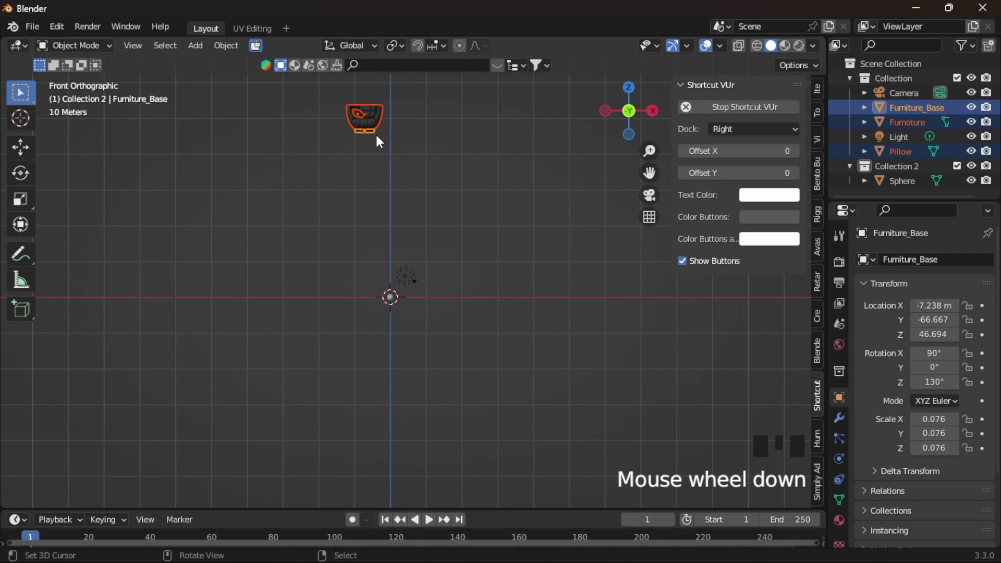
key(g)
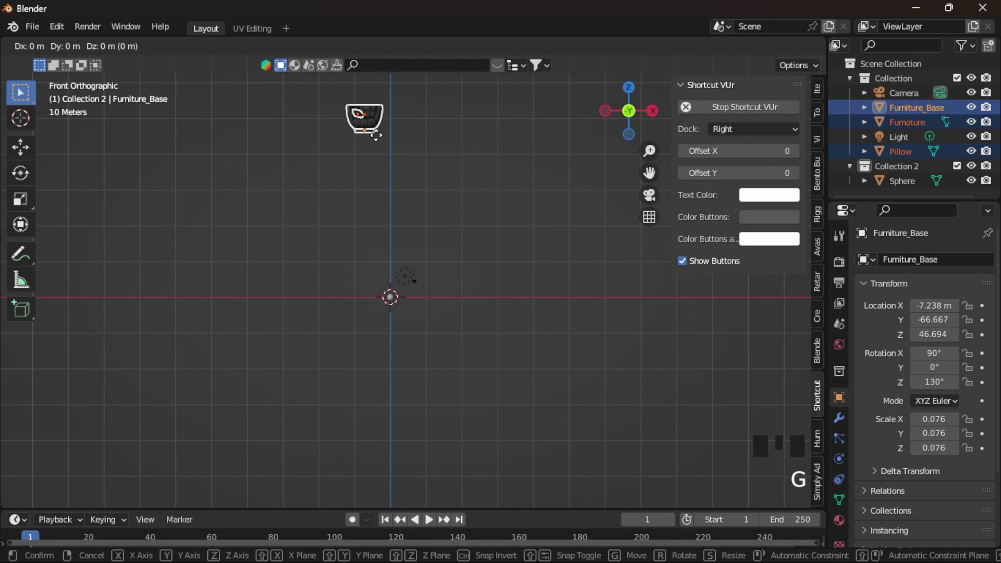
key(z)
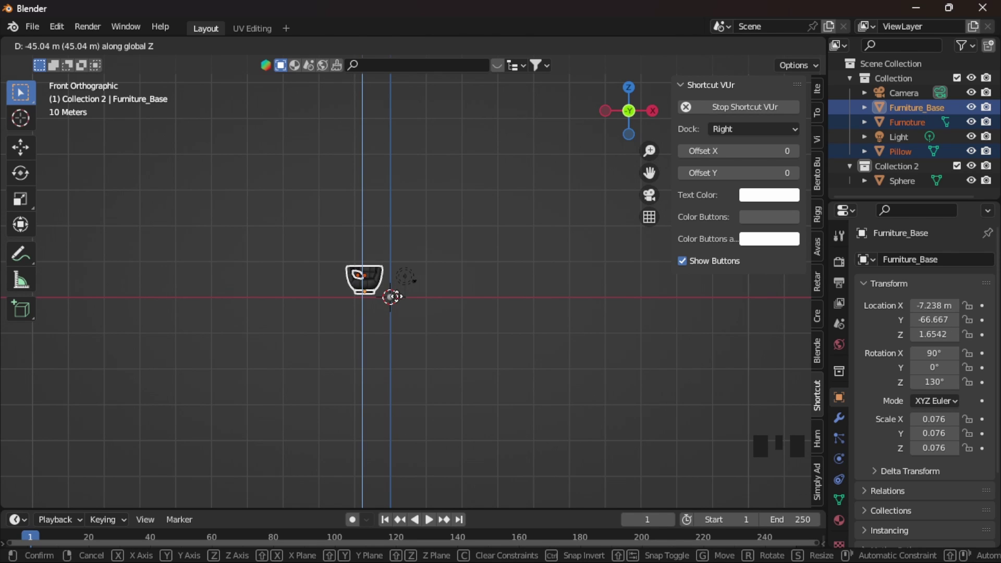
click(399, 300)
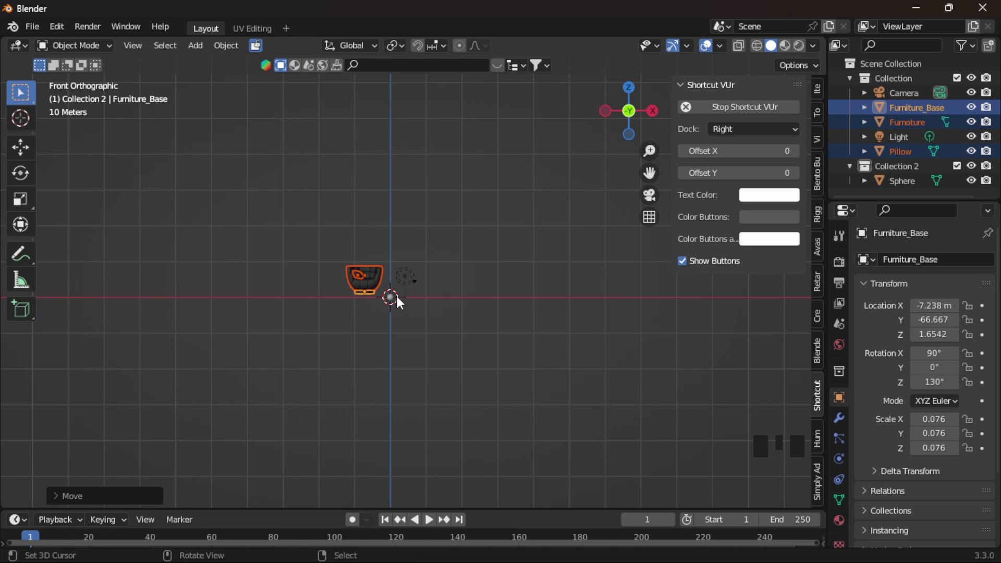
Move the selected chair parts along the global X axis to centre them over the origin, with the base at about X 0.132 m
key(g)
key(x)
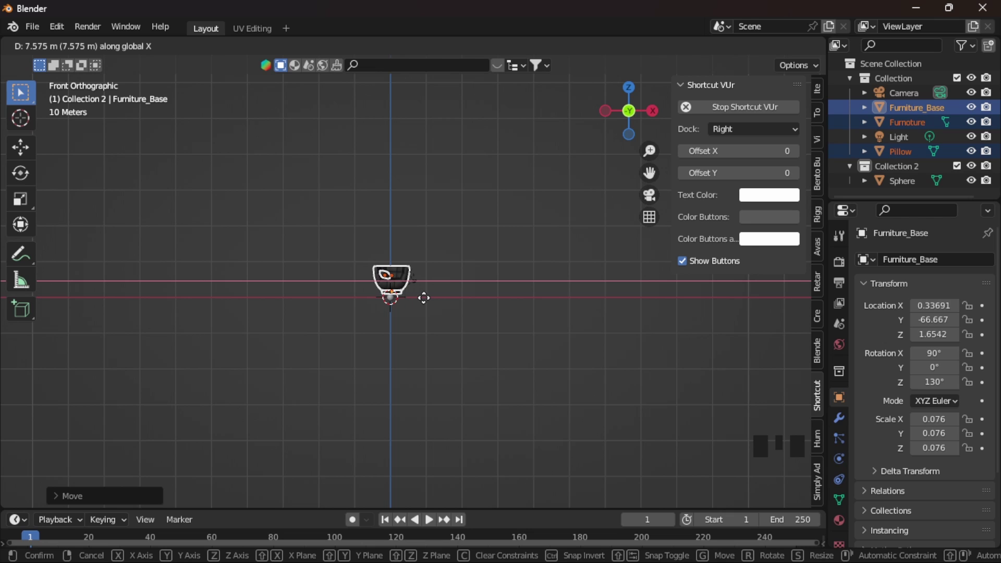
click(423, 298)
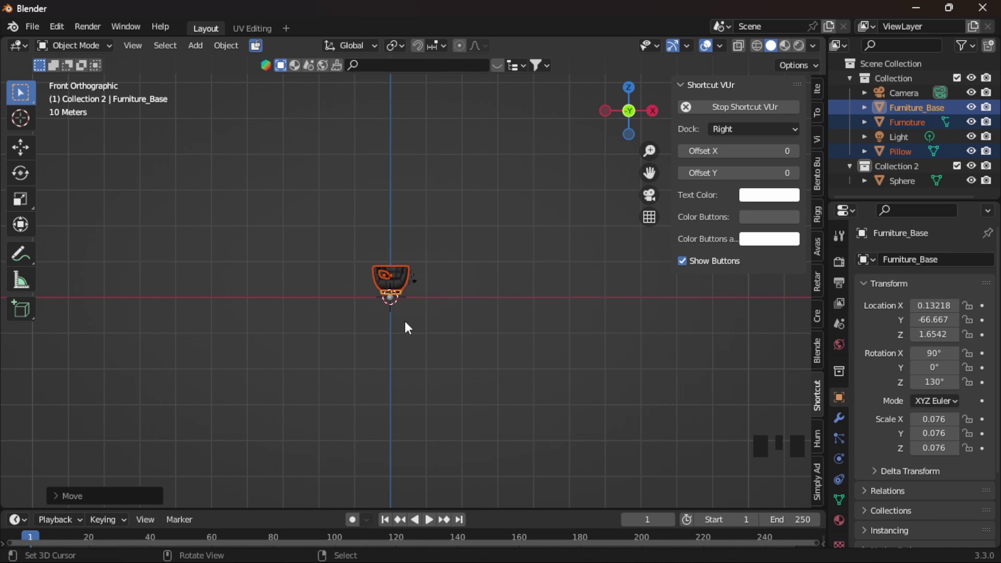
Lower the selected chair parts about 0.99 m along the global Z axis so the base rests on the ground line
scroll(406, 322, up, 8)
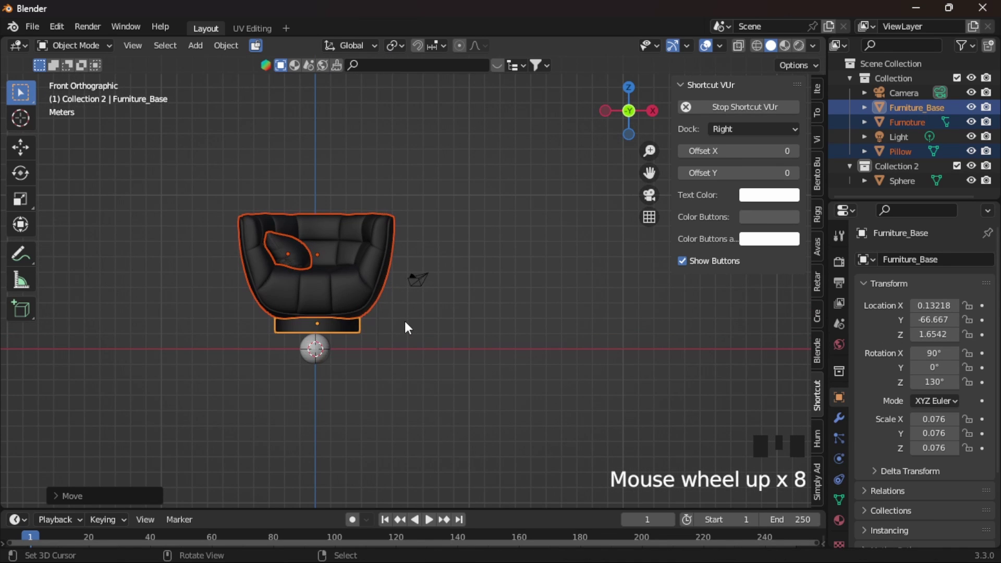
scroll(405, 322, up, 2)
key(g)
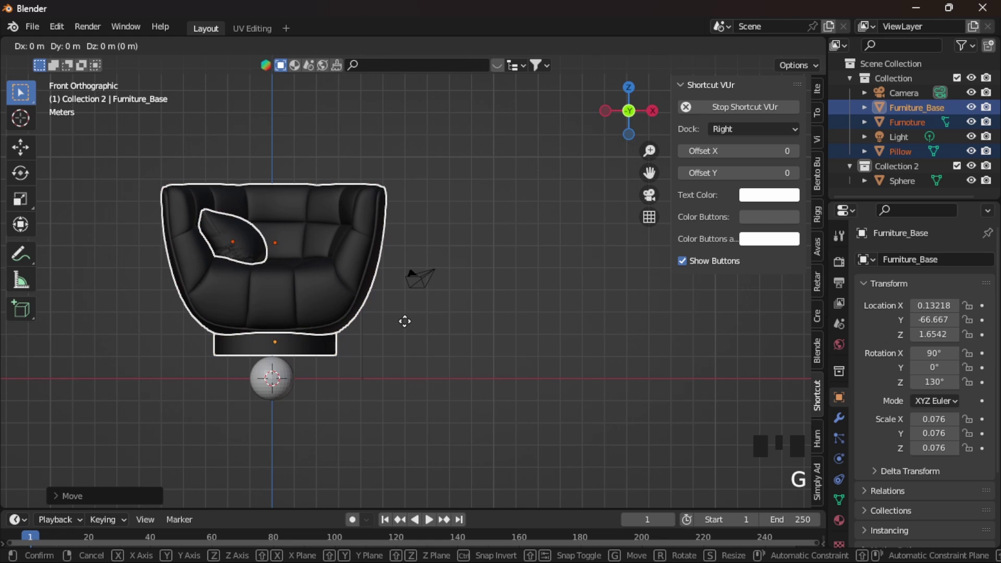
key(z)
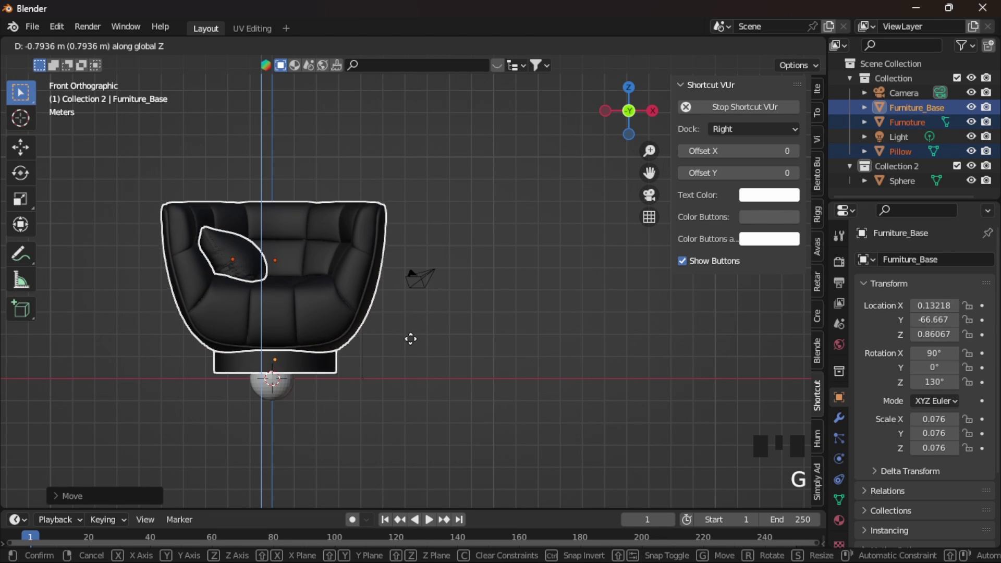
click(412, 343)
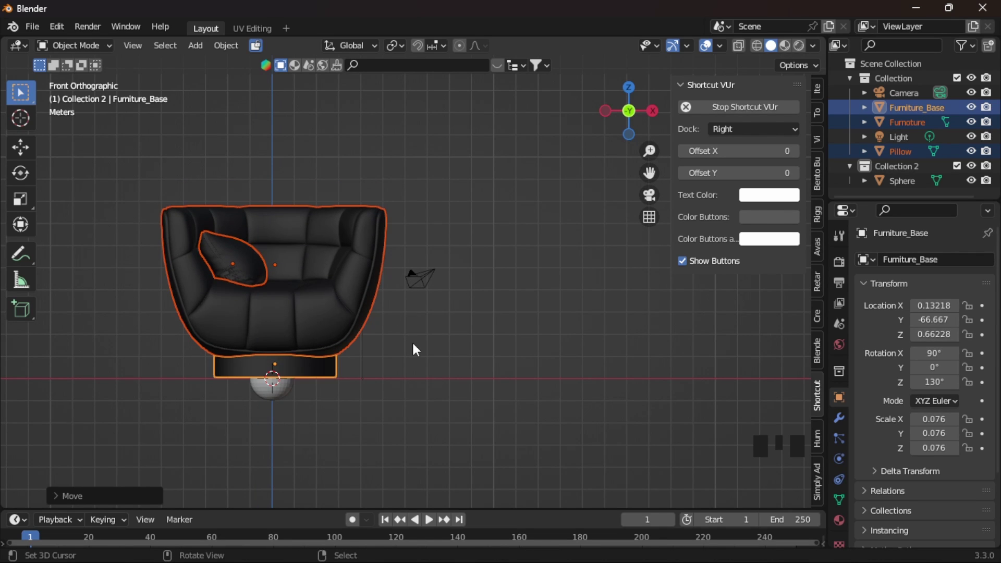
Select the reference sphere at the world origin and delete it
right_click(262, 395)
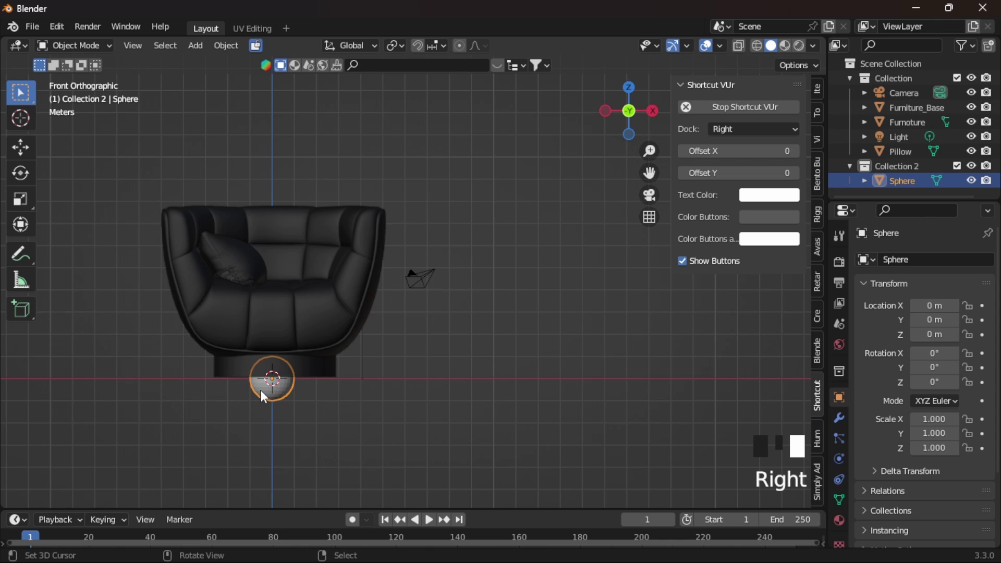
key(x)
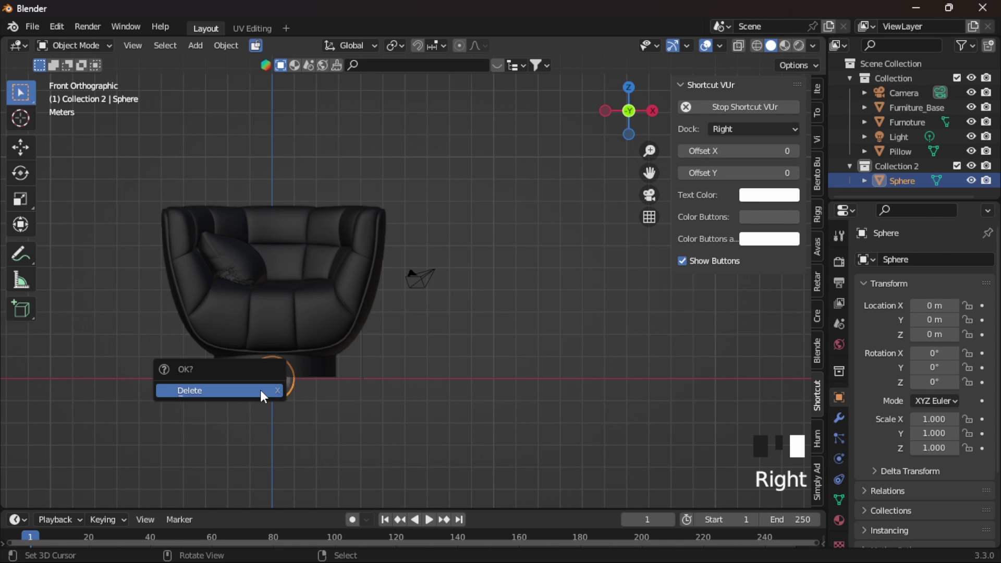
click(261, 390)
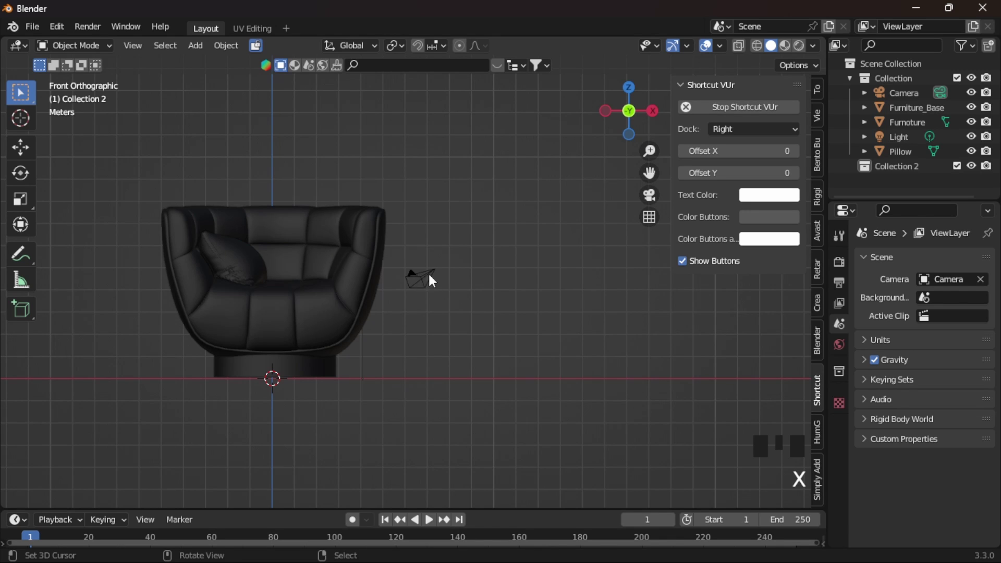
drag(399, 253, 443, 304)
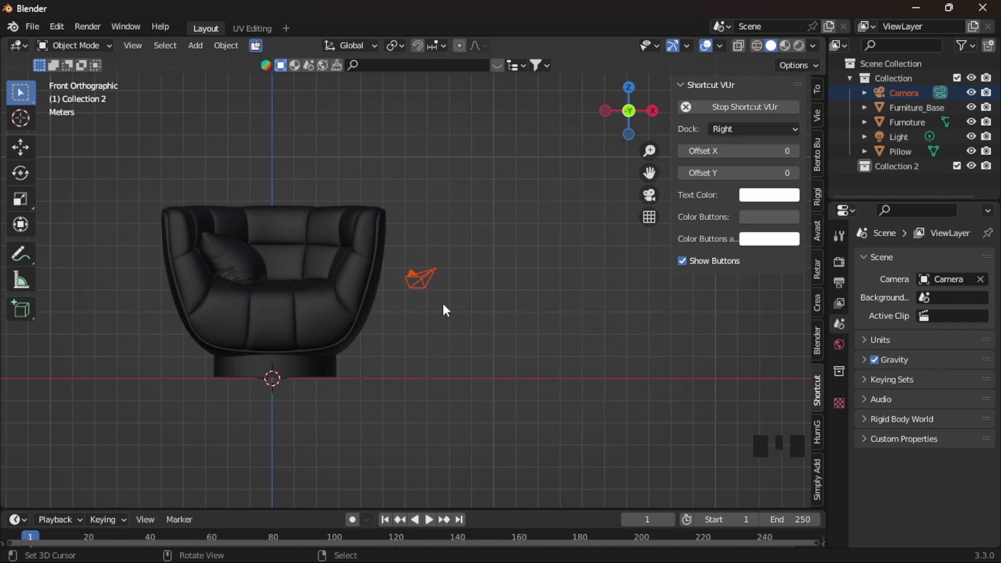
key(a)
key(a)
key(a)
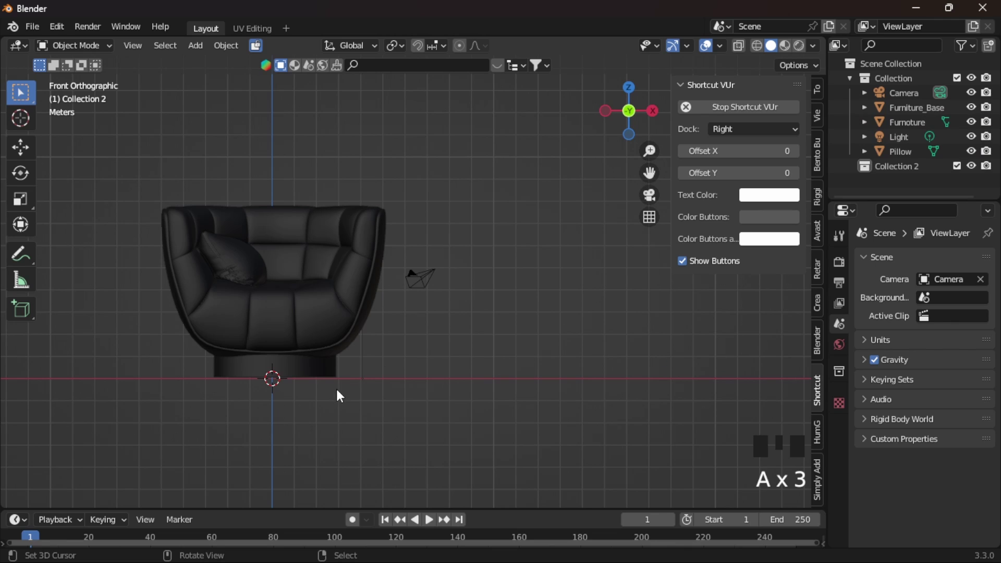
Select the furniture base, the chair body and the pillow together and scale them down uniformly by a factor of about 0.136
right_click(310, 365)
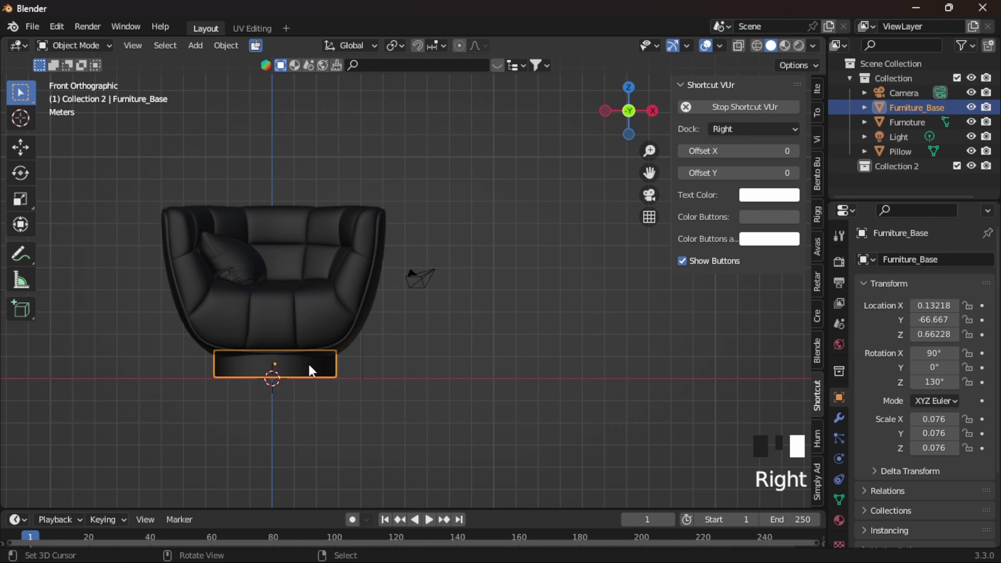
shift+right_click(289, 312)
shift+right_click(232, 265)
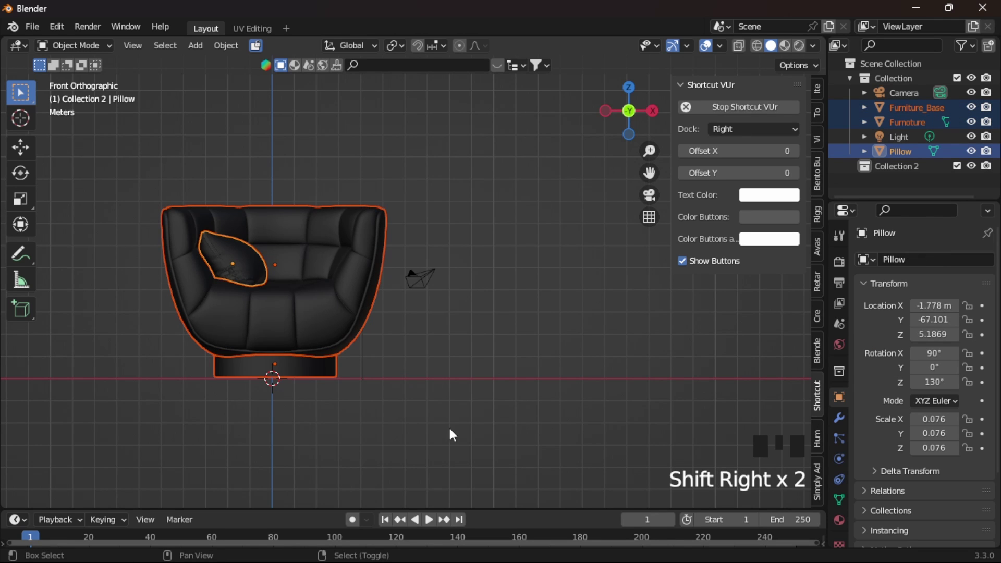
key(s)
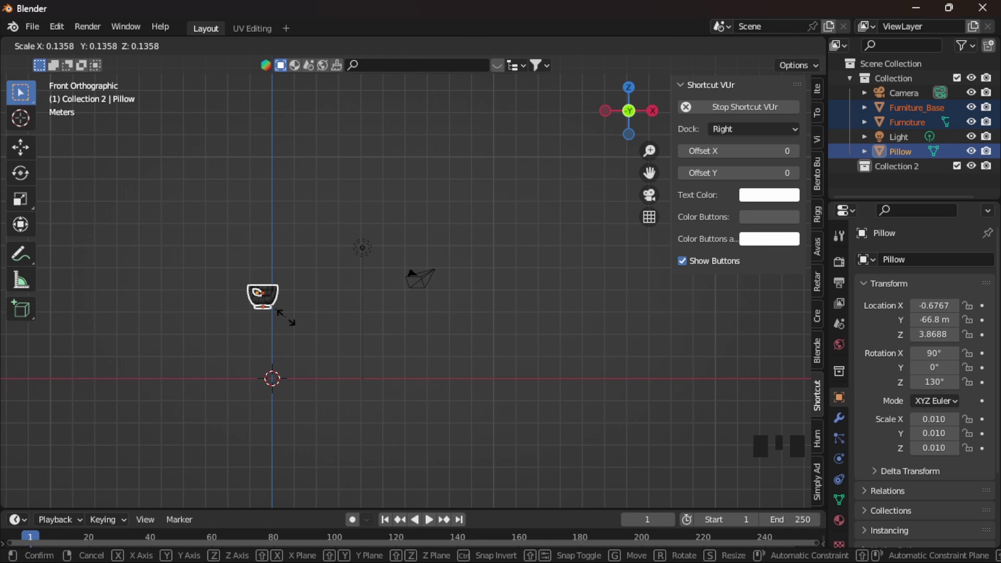
click(286, 319)
Lower the scaled chair parts about 2.98 m along the global Z axis to bring them near the ground line
key(g)
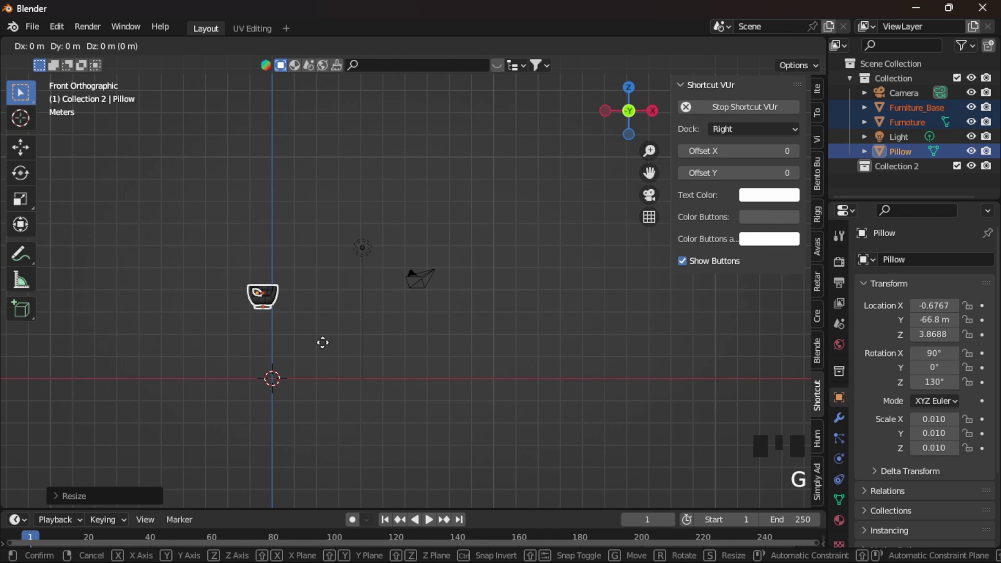
key(z)
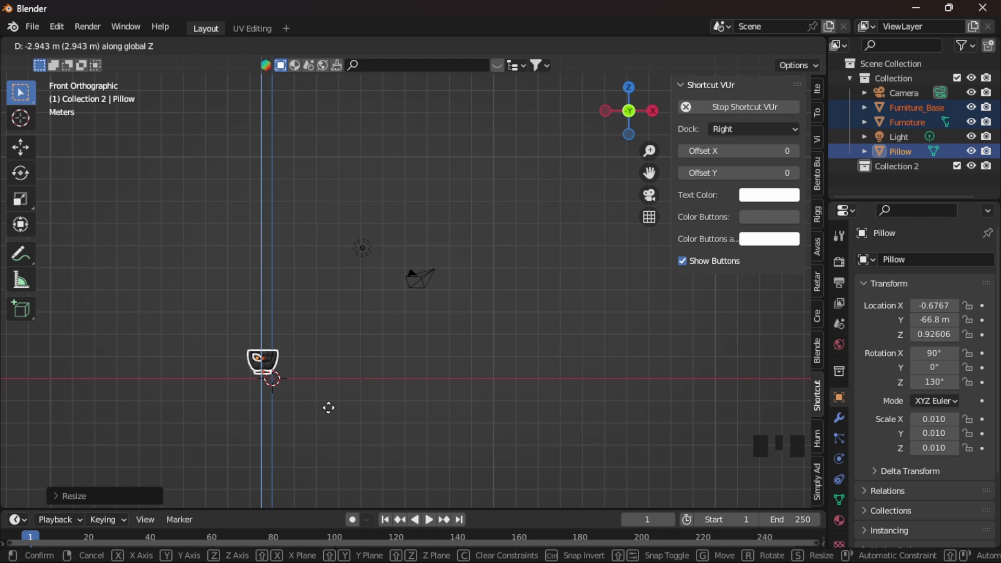
click(329, 410)
Move the chair parts about 0.43 m along the global X axis to centre them over the world origin
key(g)
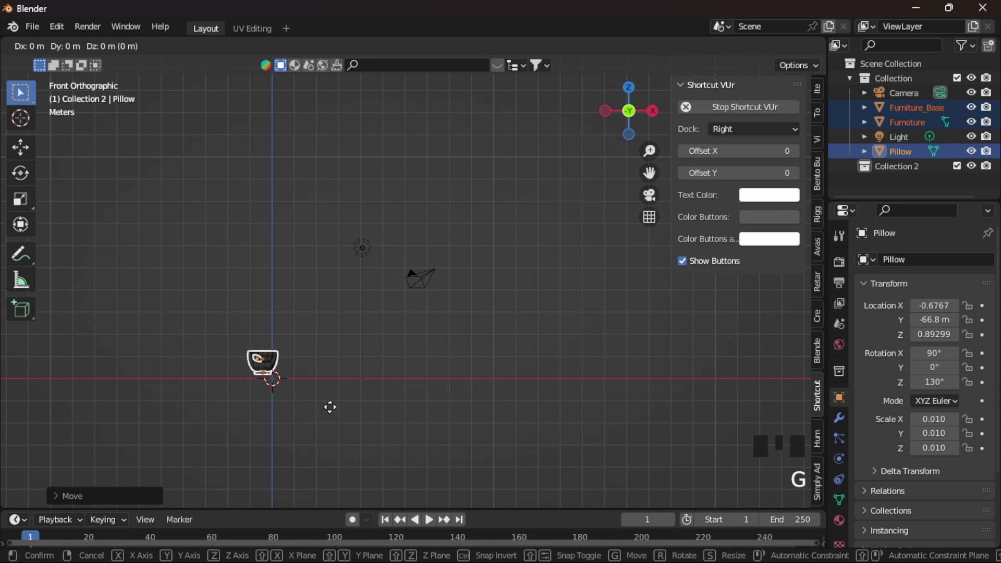
key(x)
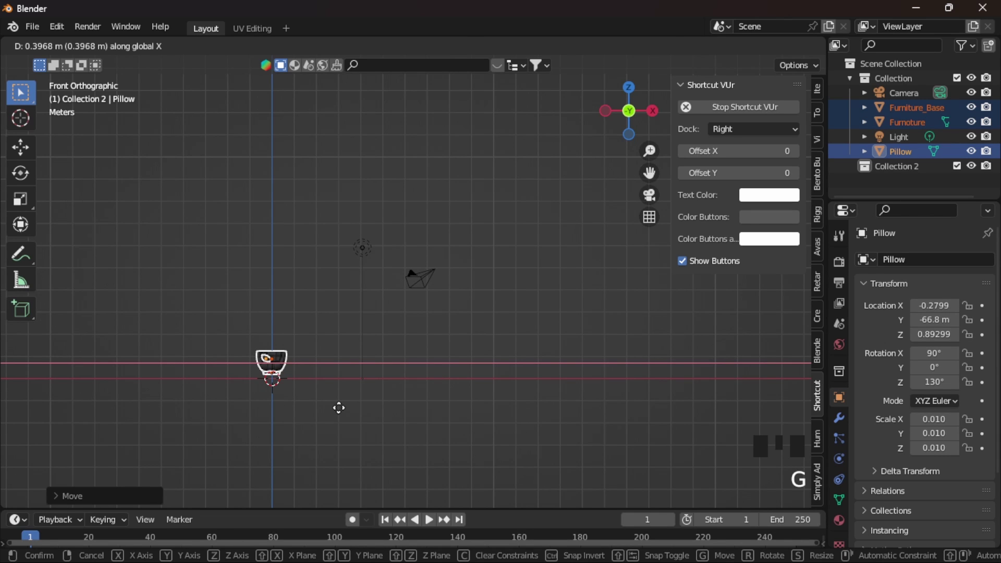
click(340, 408)
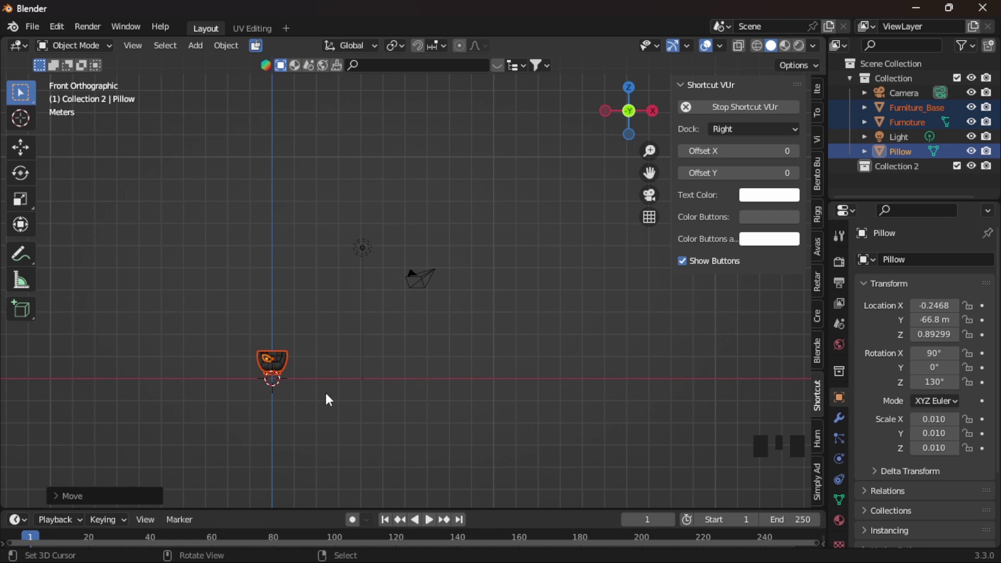
Examine the scaled chair's size and position relative to the world origin in the front view, from close up and far away
scroll(328, 413, up, 2)
shift+middle_drag(284, 420, 496, 305)
shift+middle_drag(362, 364, 295, 368)
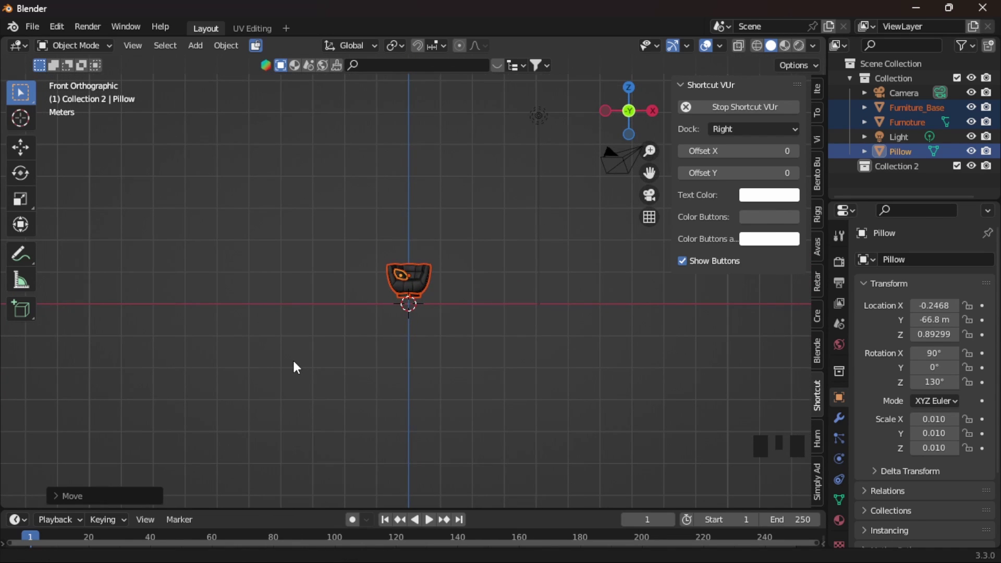
scroll(322, 363, up, 4)
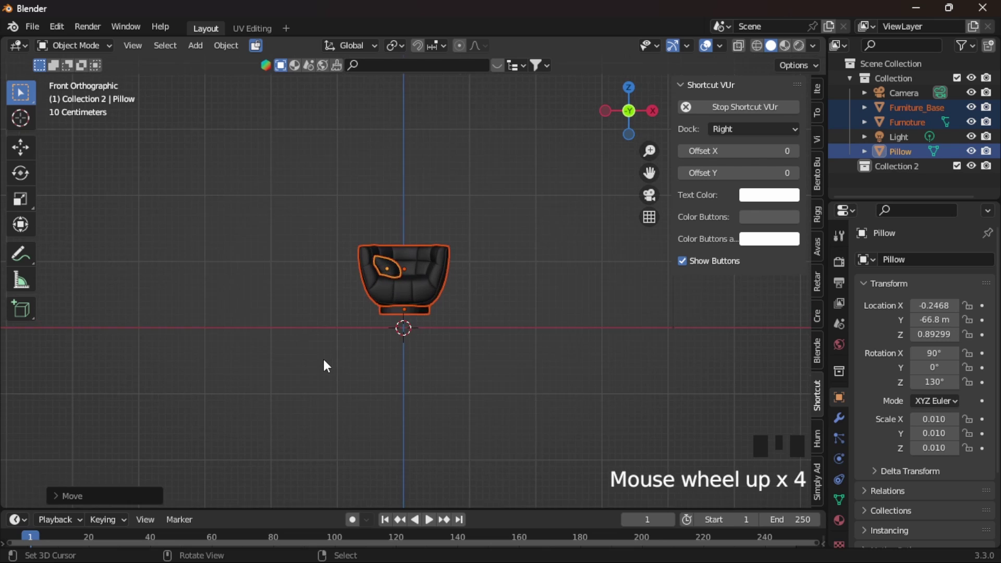
scroll(323, 360, up, 5)
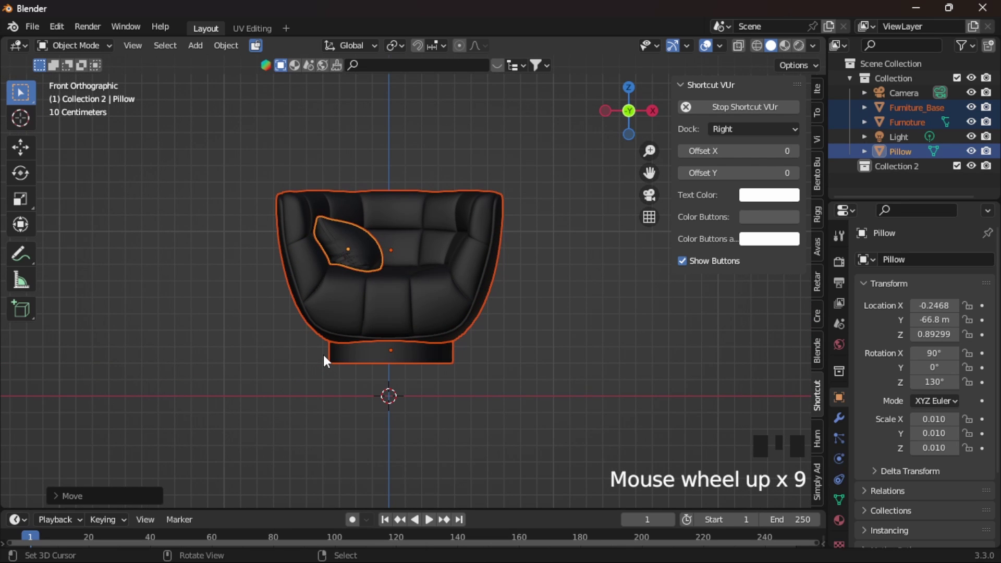
scroll(324, 360, up, 1)
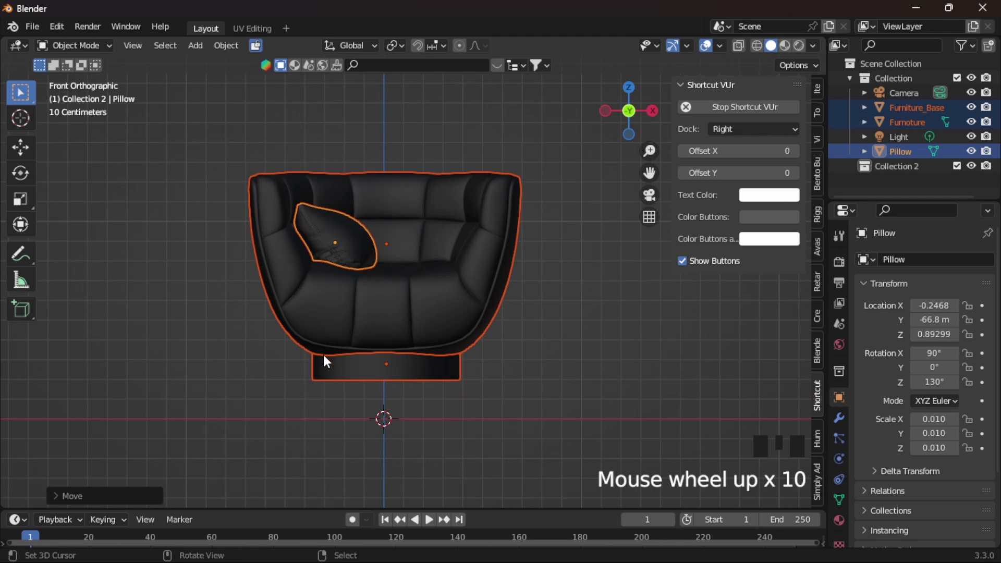
scroll(324, 356, down, 17)
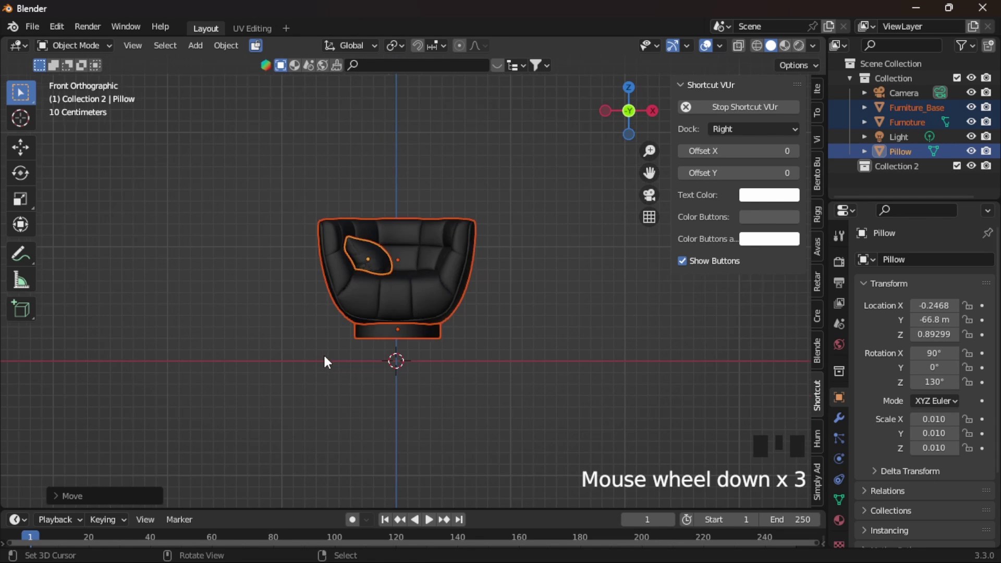
scroll(325, 355, down, 2)
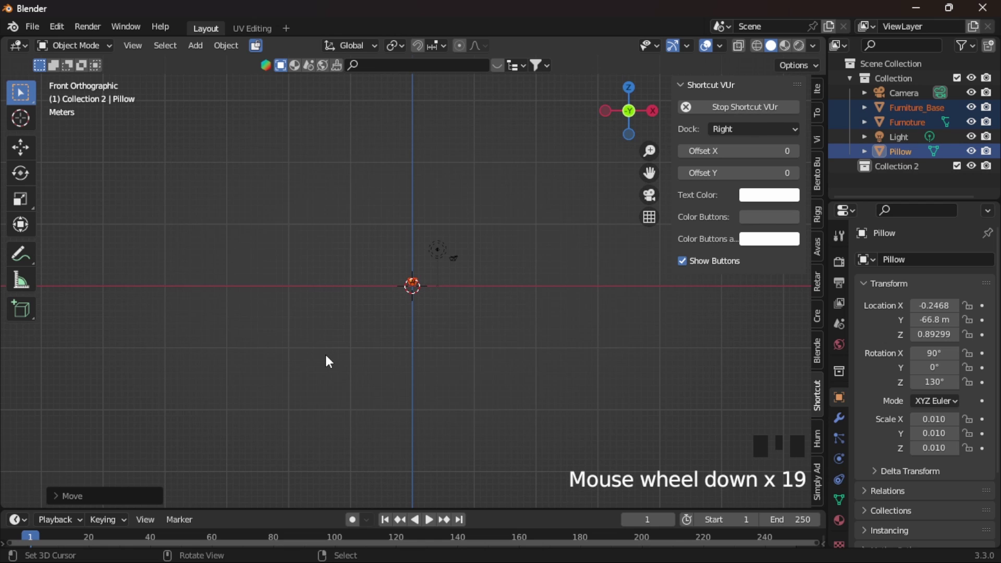
scroll(326, 358, up, 12)
scroll(325, 357, up, 8)
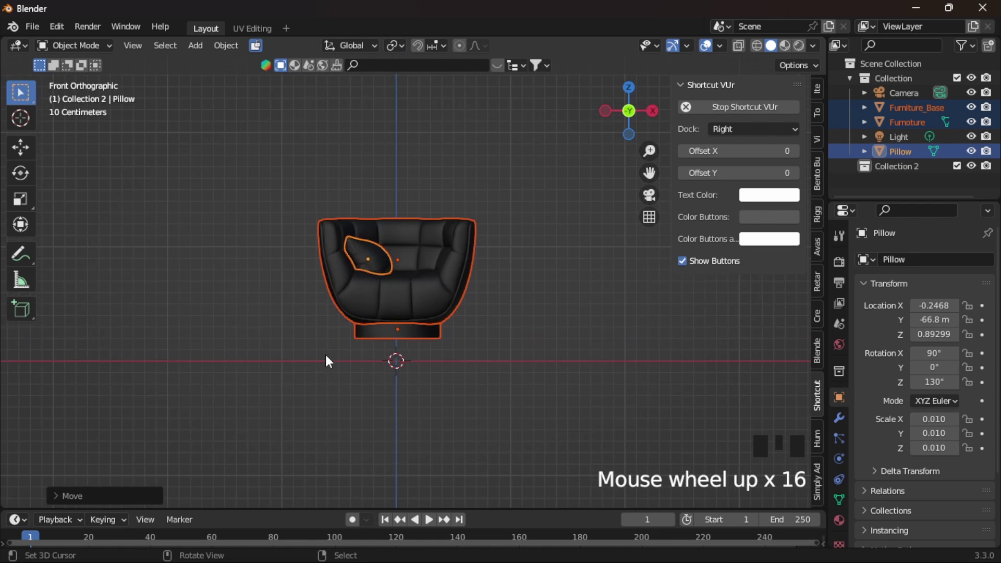
scroll(327, 360, up, 2)
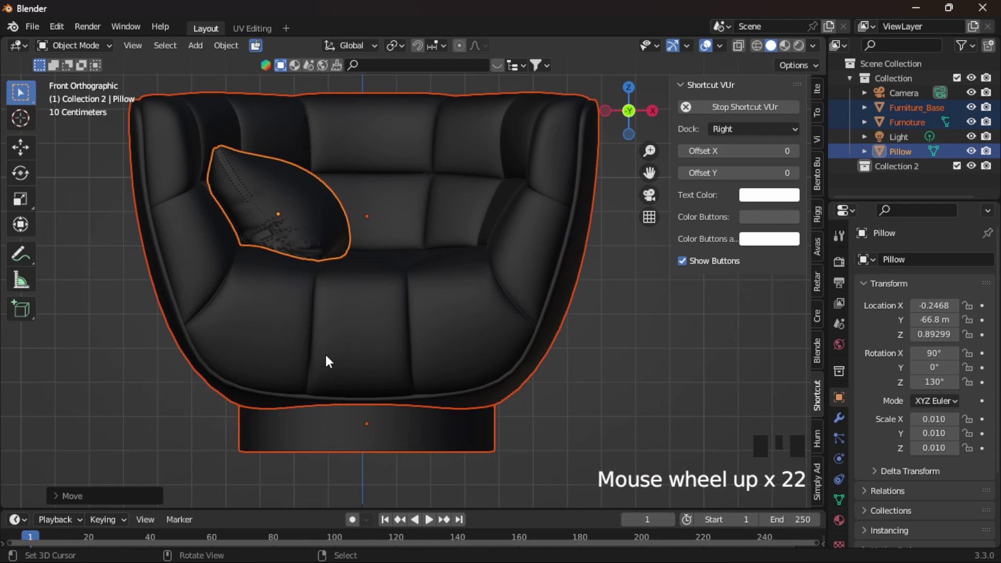
scroll(327, 360, down, 2)
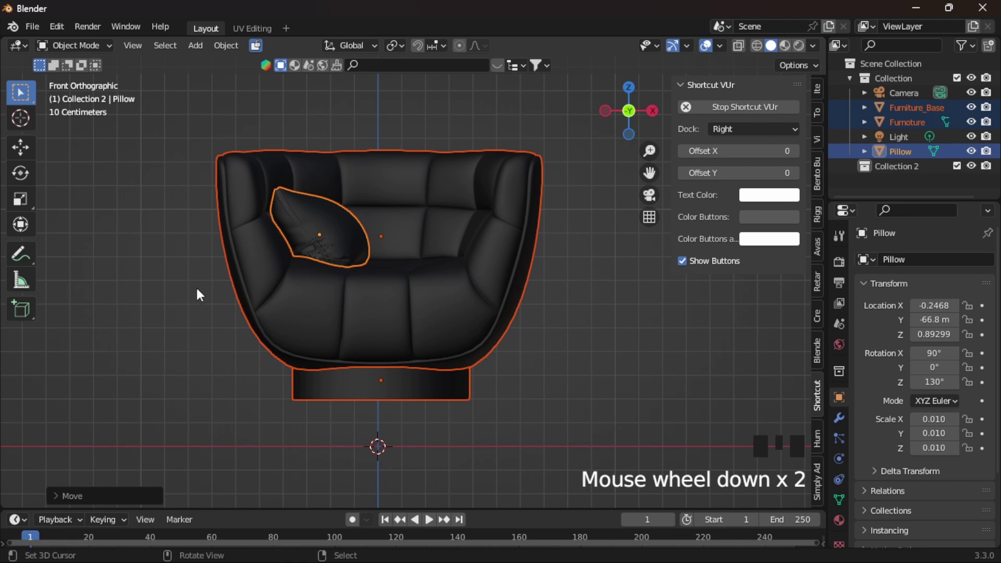
Start saving the scene as a new file and name it Chair and Pillow.blend
click(33, 26)
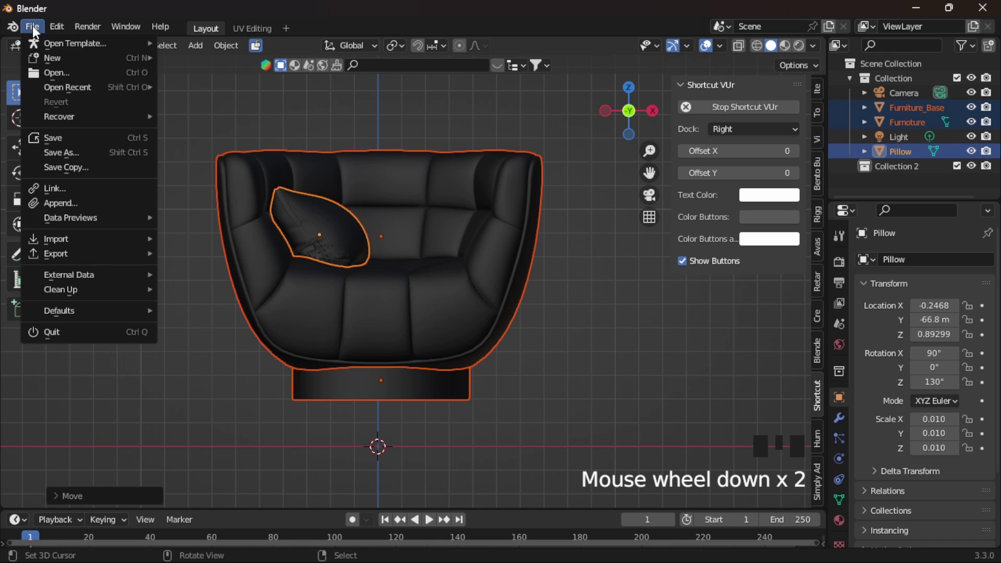
click(65, 151)
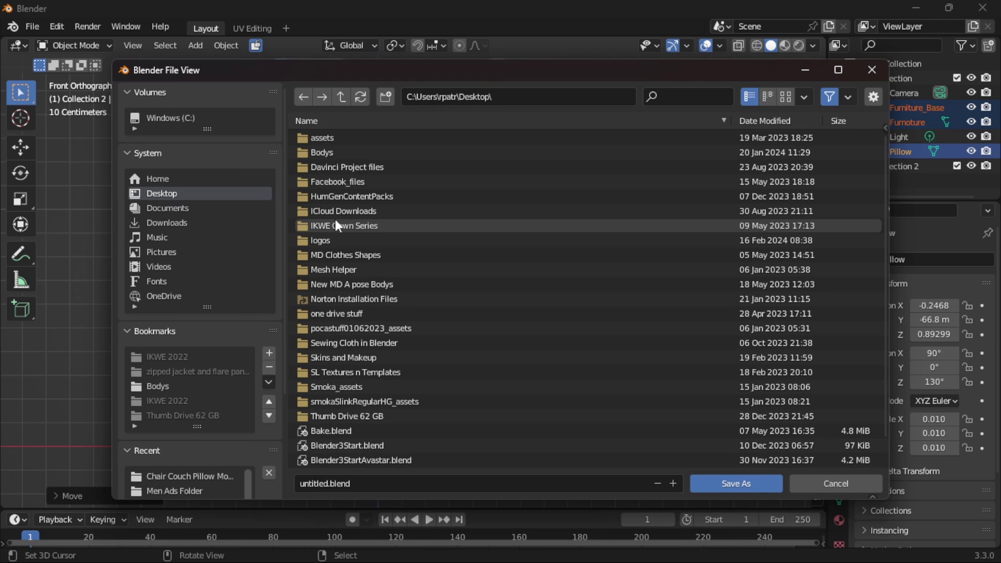
click(172, 208)
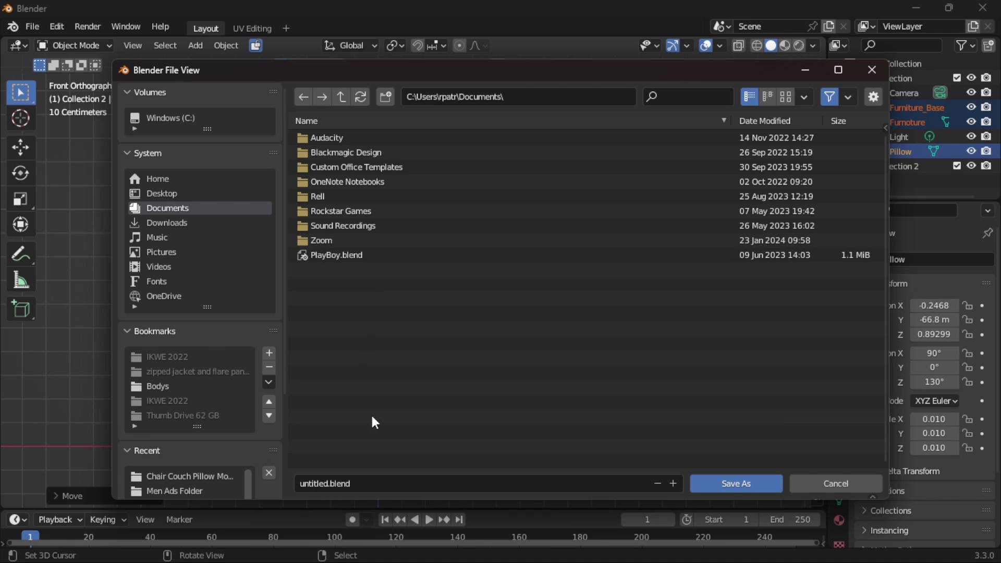
click(336, 483)
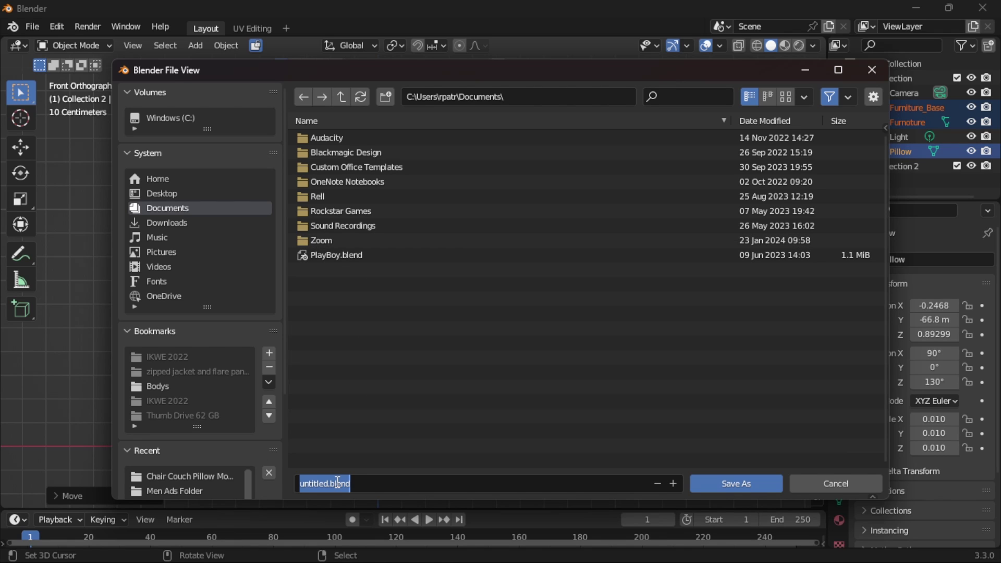
text(Chai)
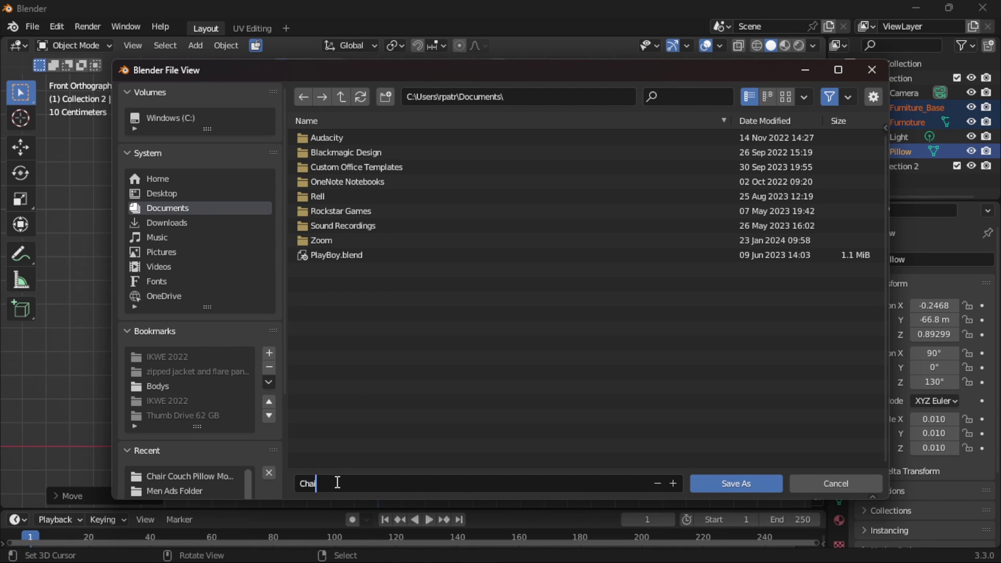
text(r and Pillow)
key(Return)
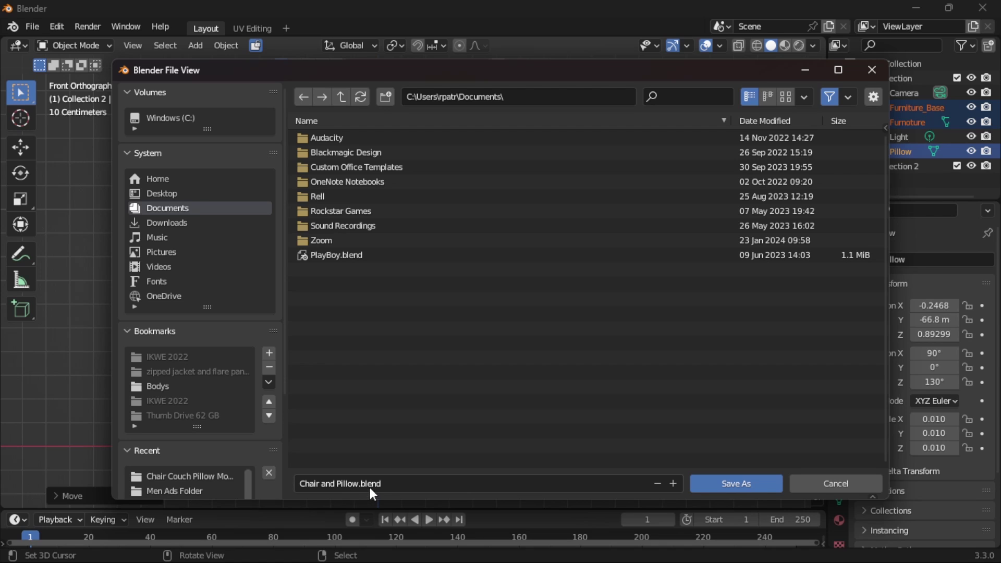
Choose the Chair Couch Pillow Model folder in Downloads as the location and save the file there
click(719, 483)
click(158, 221)
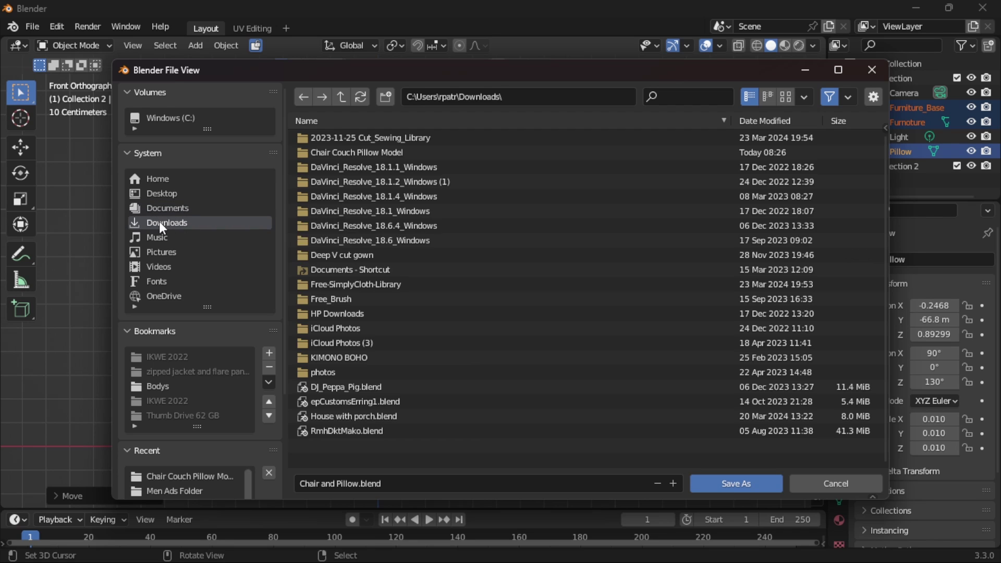
double_click(357, 152)
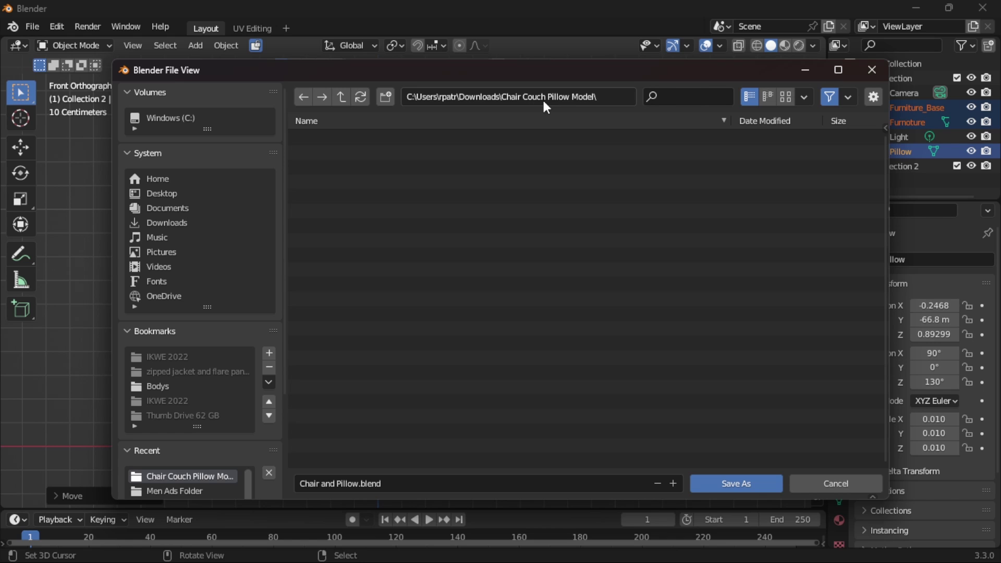
click(728, 484)
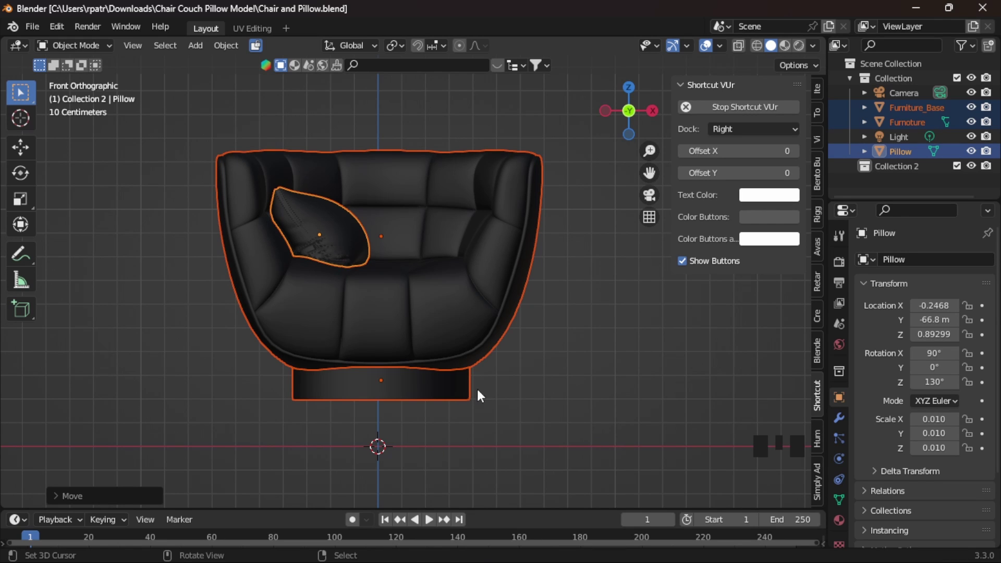
Examine the chair body, base and pillow as separate objects and check which material is assigned to the pillow and chair body
right_click(337, 244)
right_click(337, 244)
right_click(338, 244)
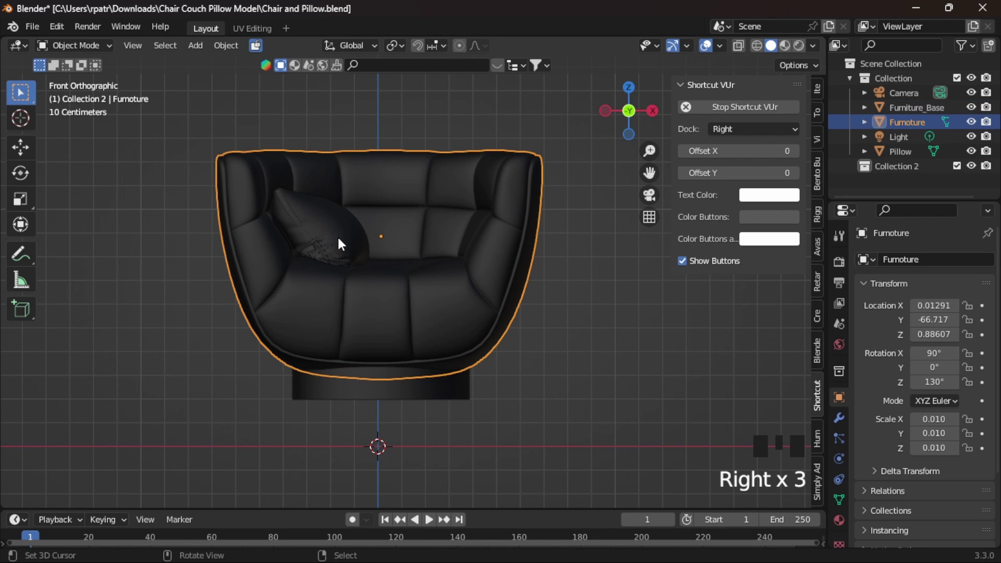
right_click(312, 383)
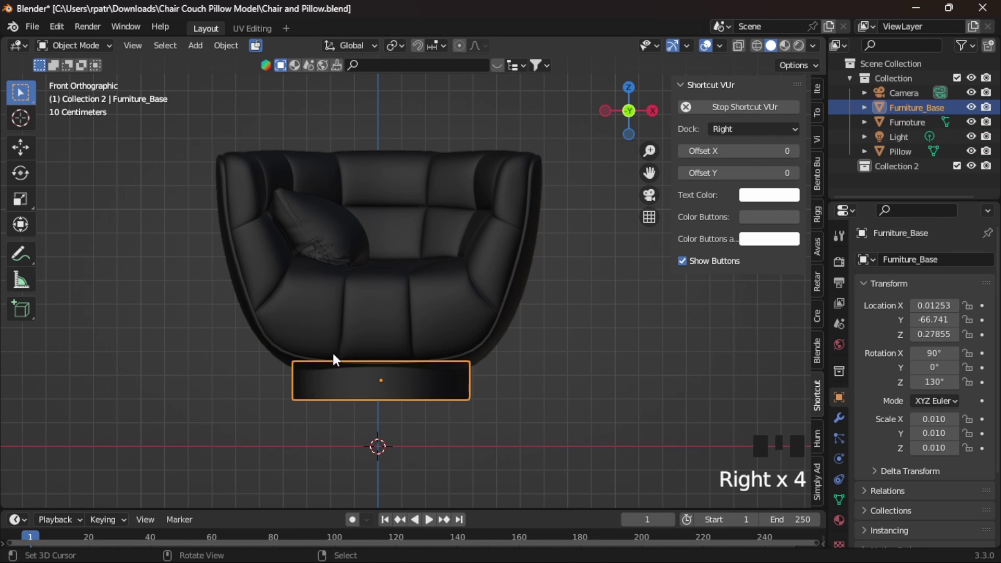
right_click(339, 310)
right_click(332, 247)
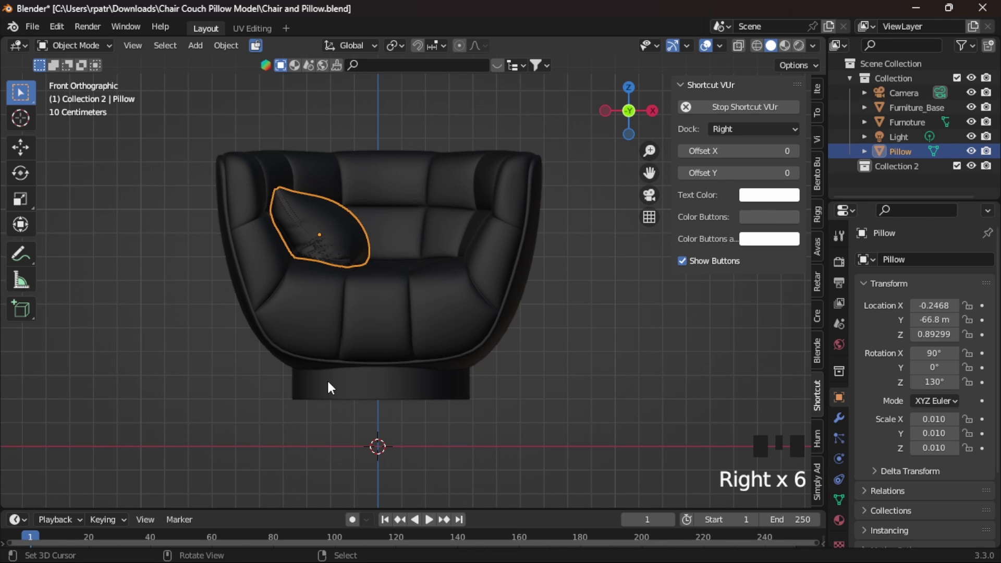
scroll(863, 426, down, 3)
scroll(845, 436, down, 1)
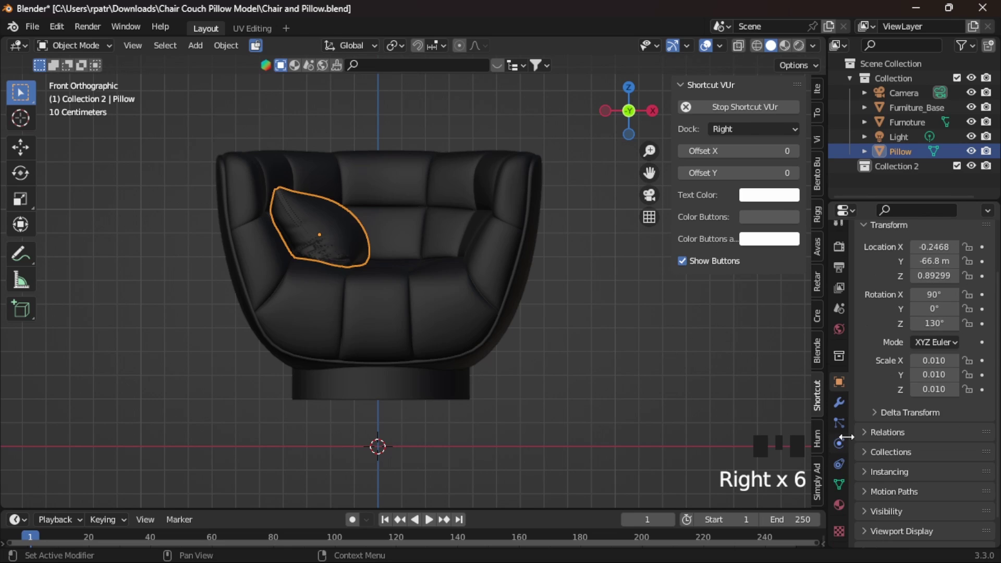
click(838, 504)
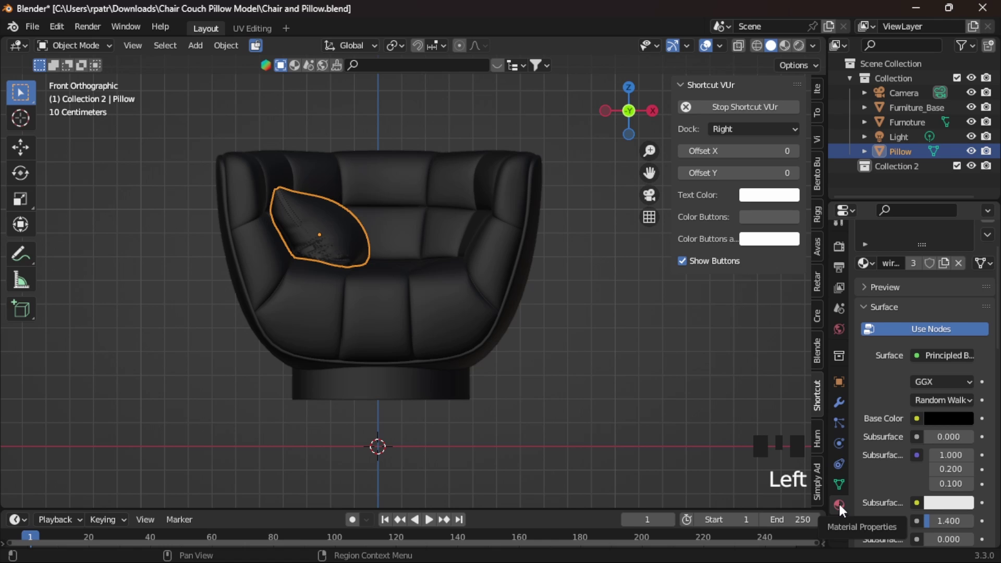
scroll(910, 296, up, 3)
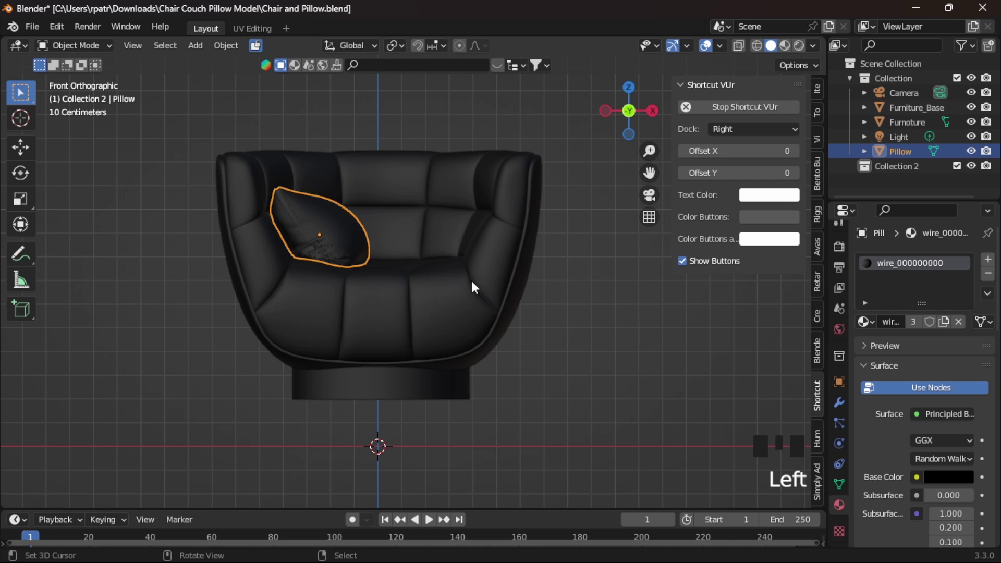
right_click(415, 302)
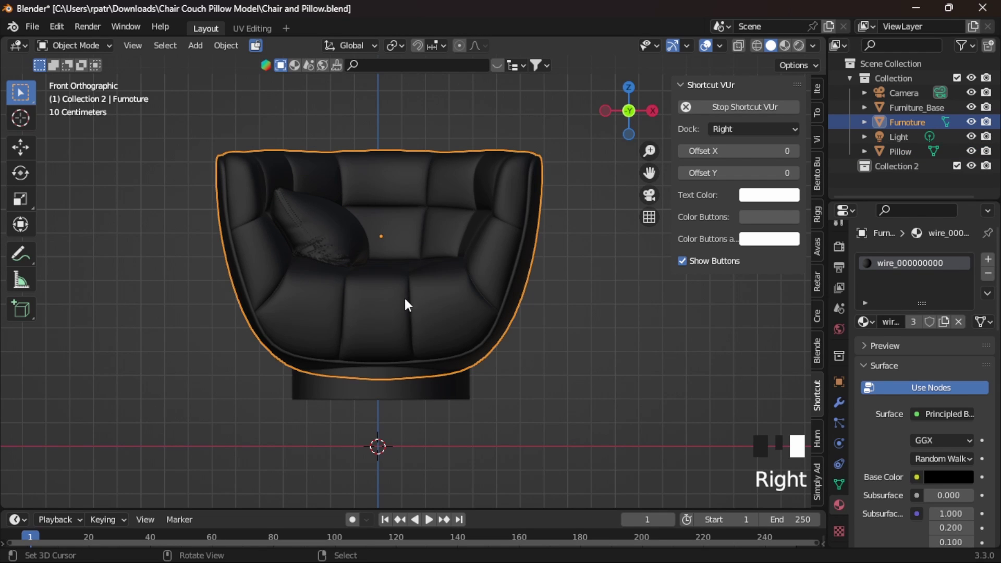
right_click(347, 249)
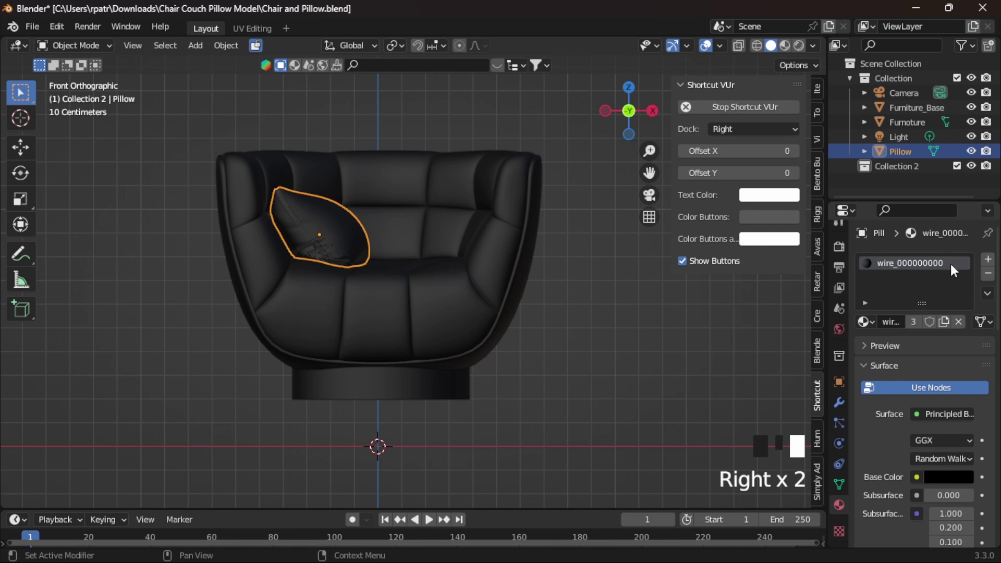
Replace the chair base's existing material with a new material named Base
right_click(385, 385)
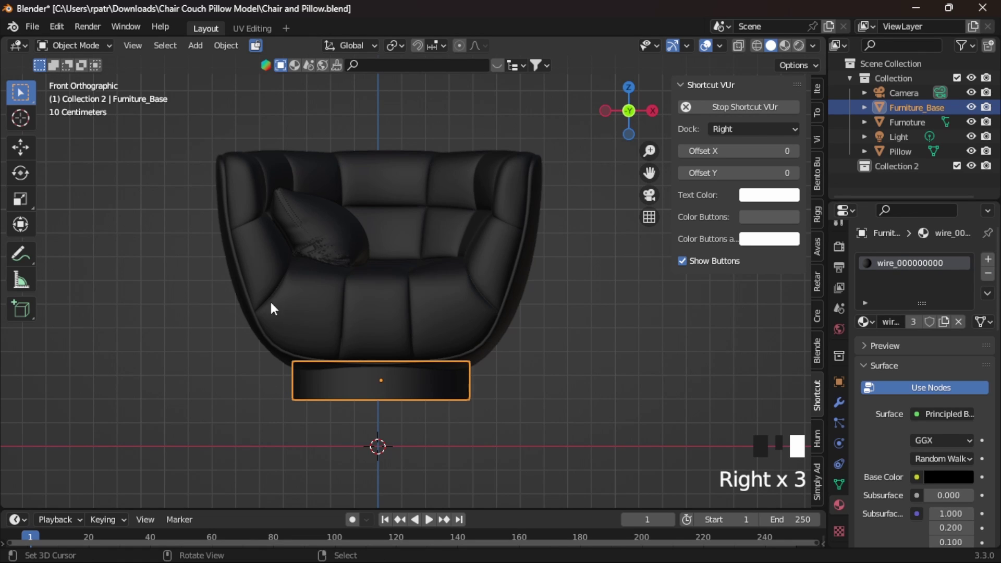
click(987, 274)
click(987, 275)
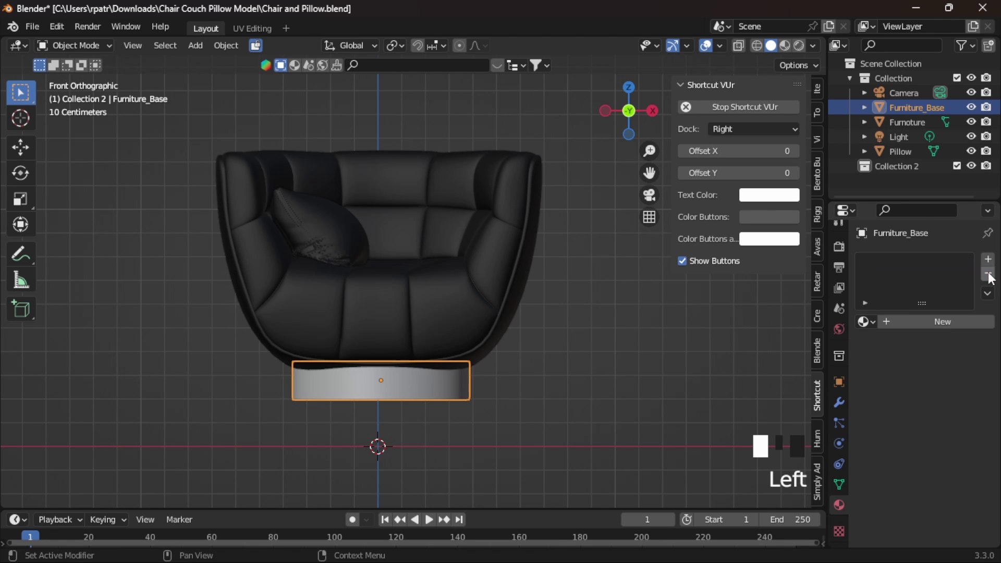
click(913, 322)
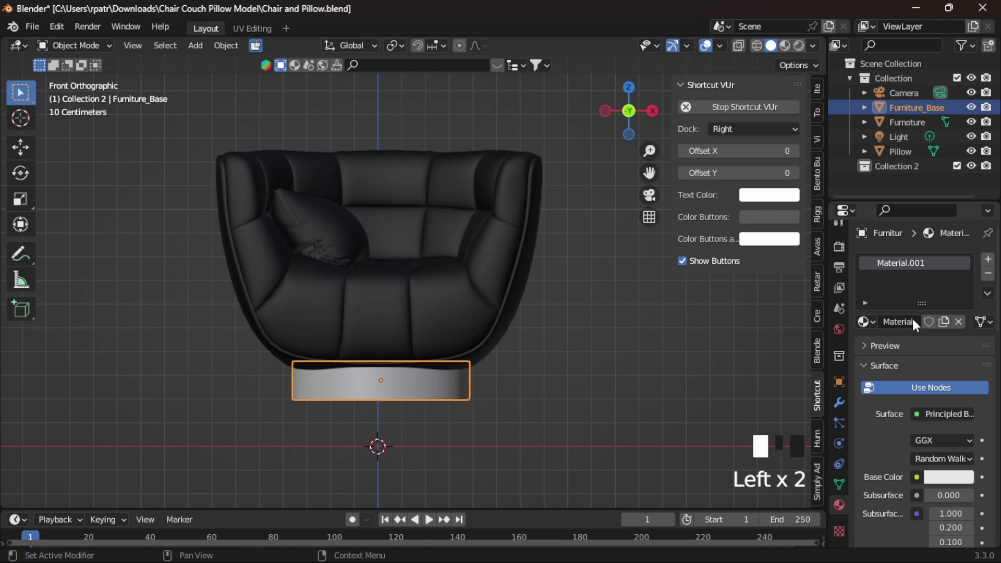
click(899, 261)
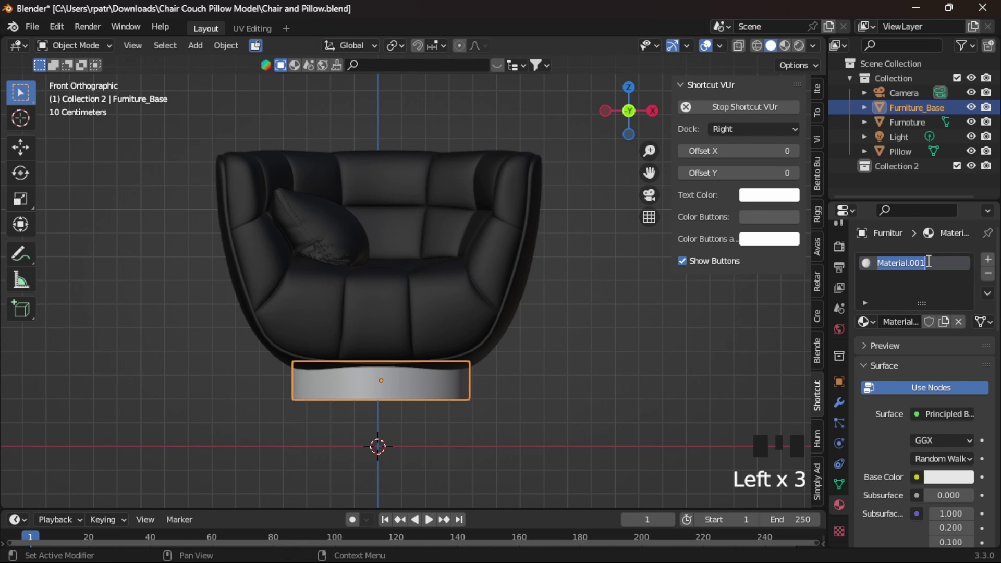
text(Base)
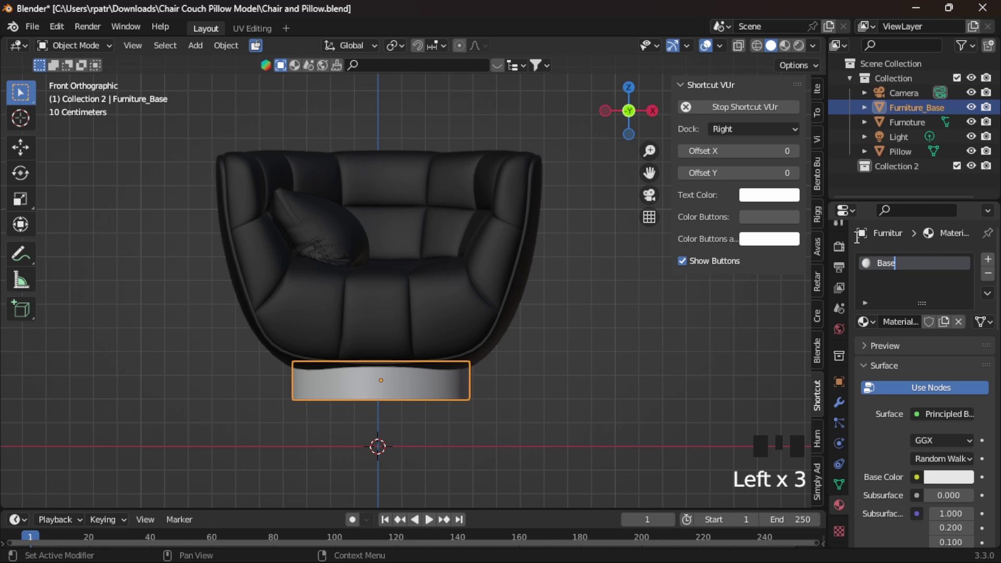
click(426, 295)
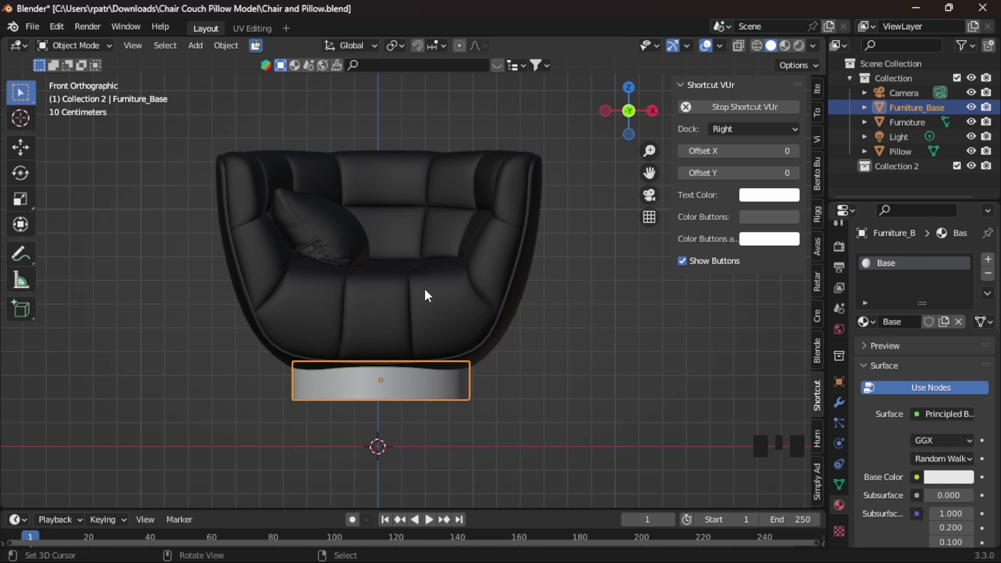
Replace the chair body's existing material with a new material named Chair
right_click(371, 301)
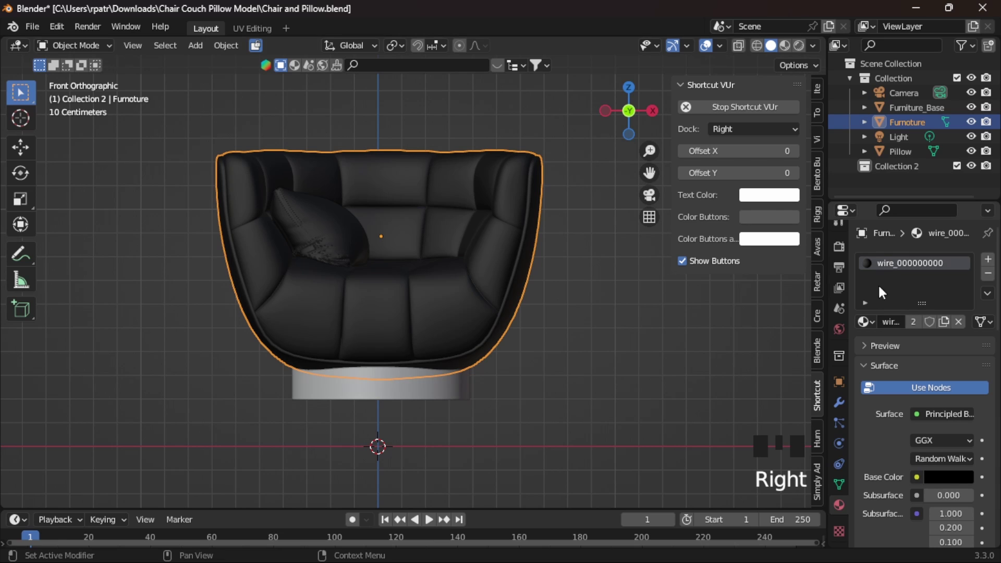
click(987, 273)
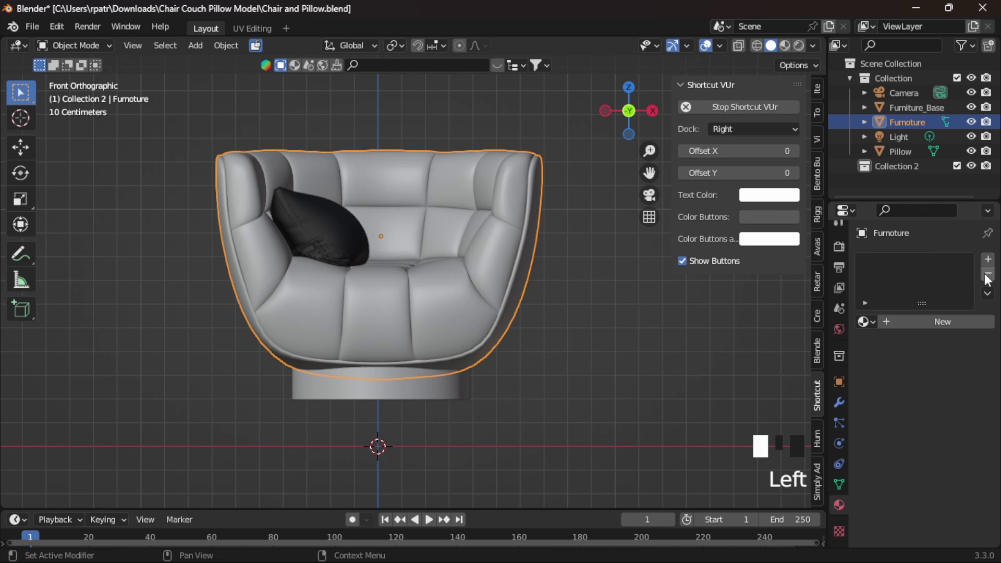
click(917, 320)
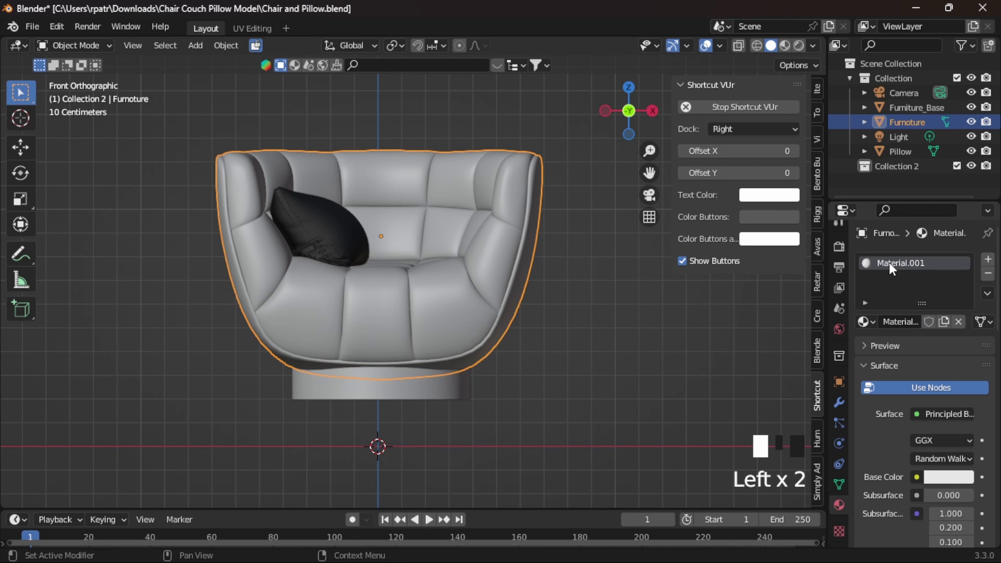
click(889, 262)
click(889, 262)
click(902, 264)
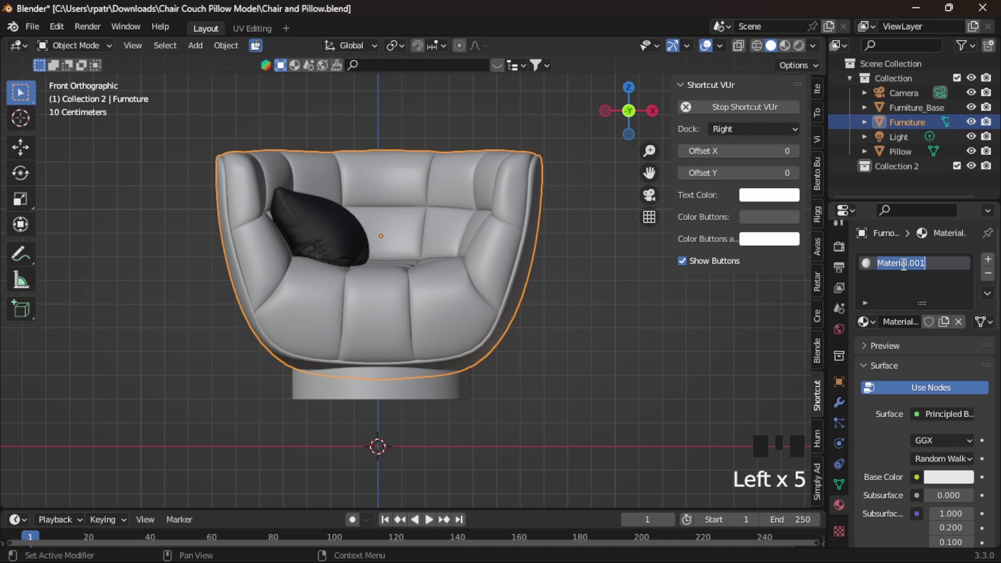
text(Chair)
key(Return)
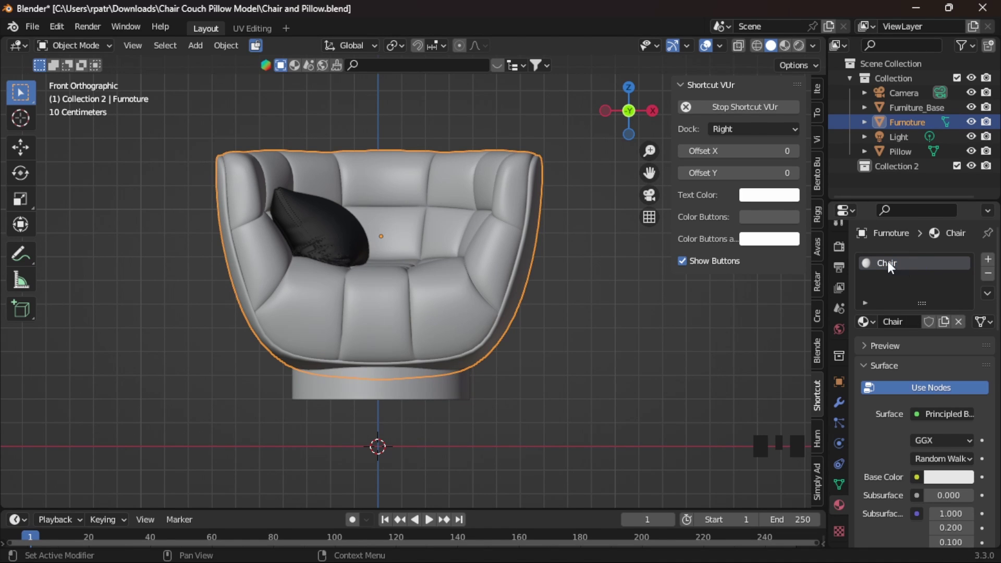
Replace the pillow's existing material with a new material named Pillow
right_click(336, 237)
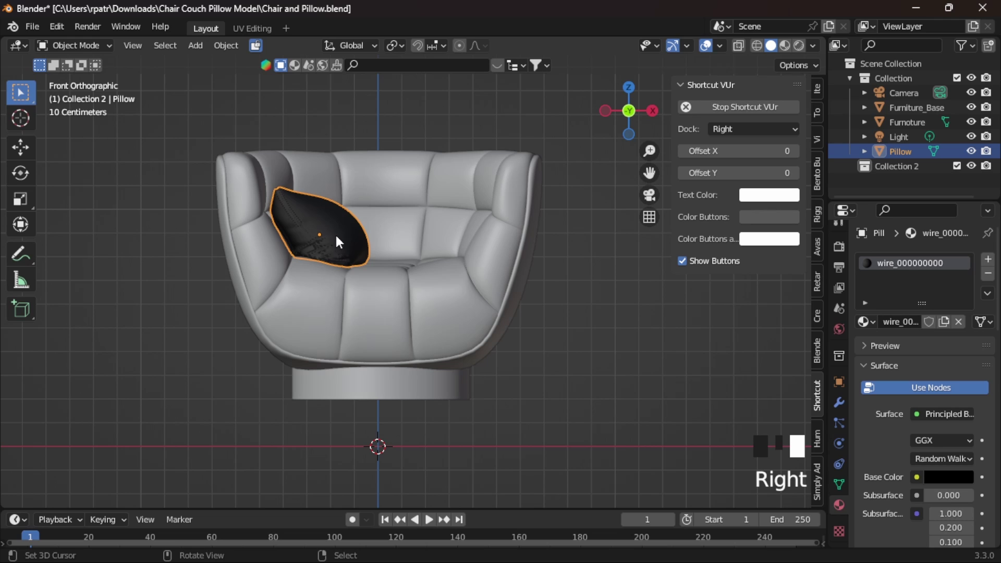
click(987, 274)
click(915, 320)
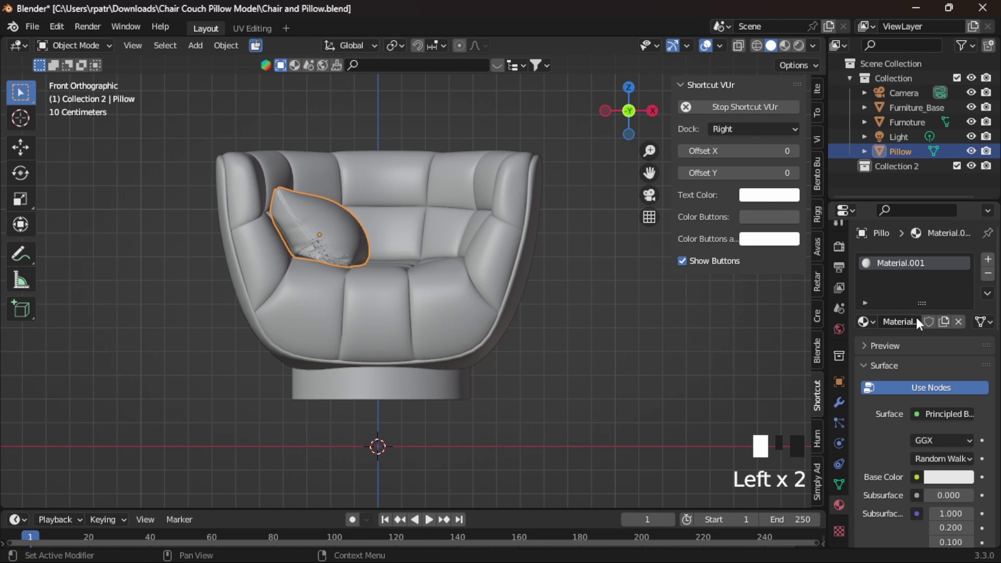
double_click(896, 264)
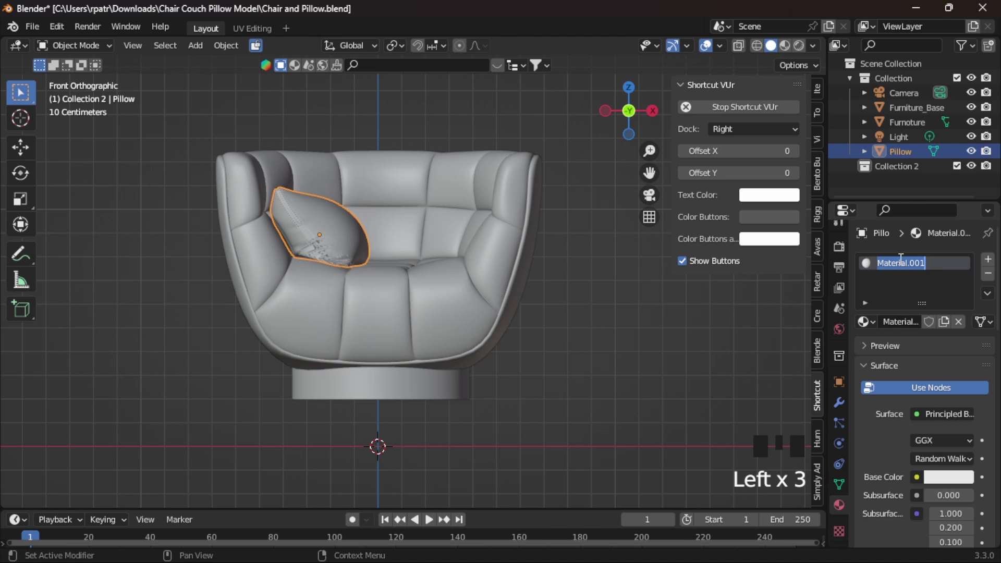
text(Pillow)
key(Return)
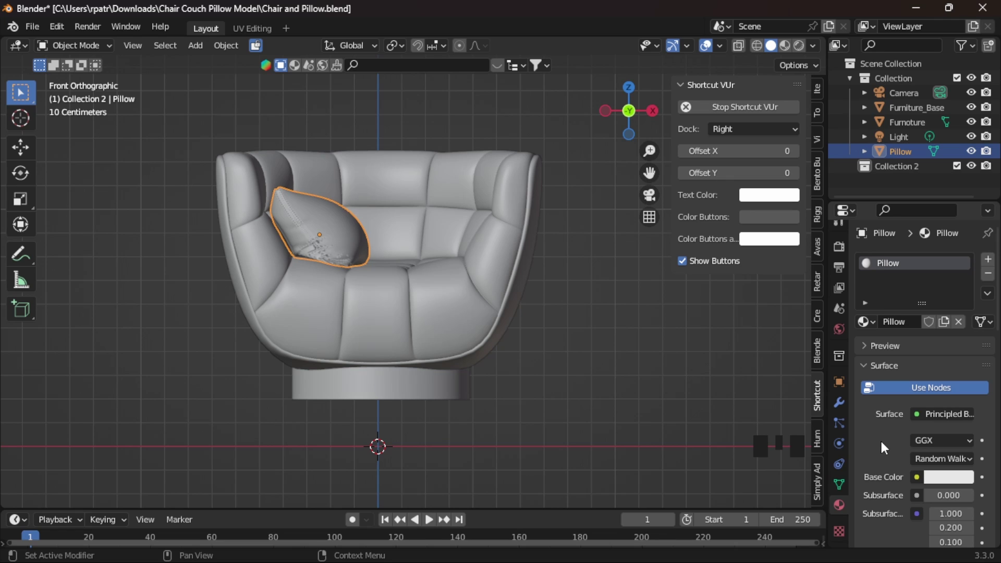
Set the pillow material's base color to dark green (hue 0.301, saturation 0.709) and display the viewport in Material Preview shading
scroll(880, 439, down, 2)
scroll(884, 440, down, 2)
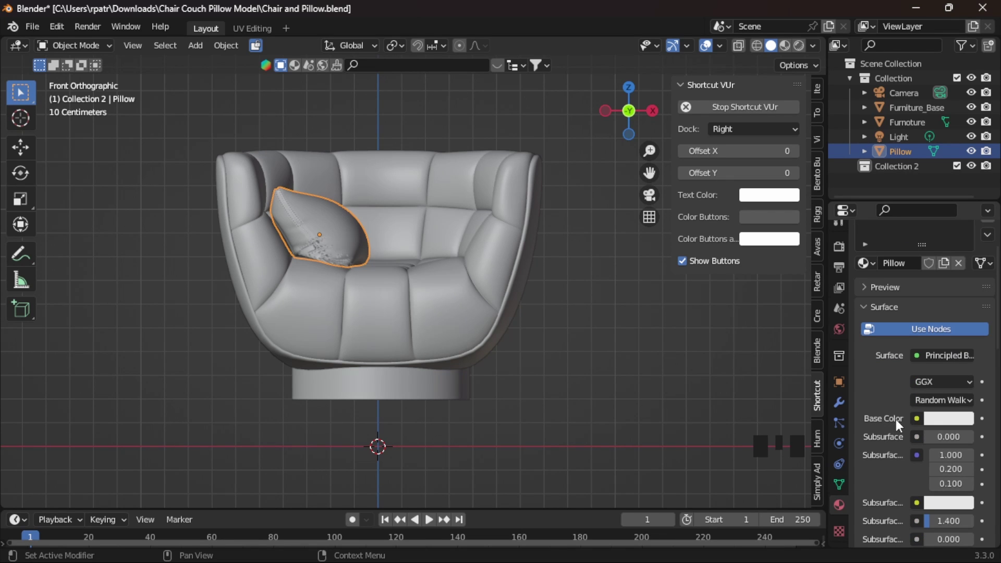
click(944, 419)
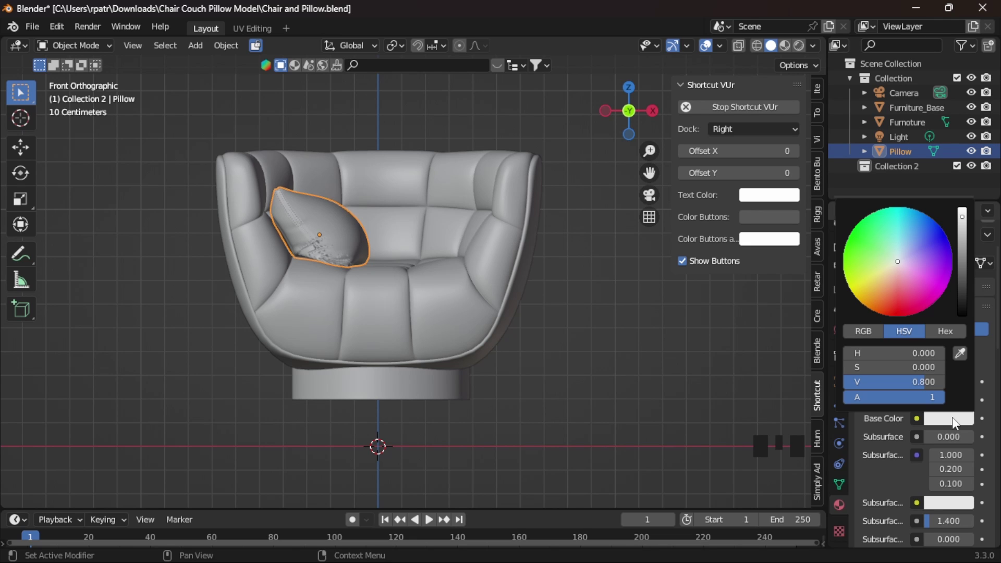
mouse_move(896, 264)
mouse_down()
mouse_move(885, 255)
mouse_move(909, 262)
mouse_move(874, 256)
mouse_up()
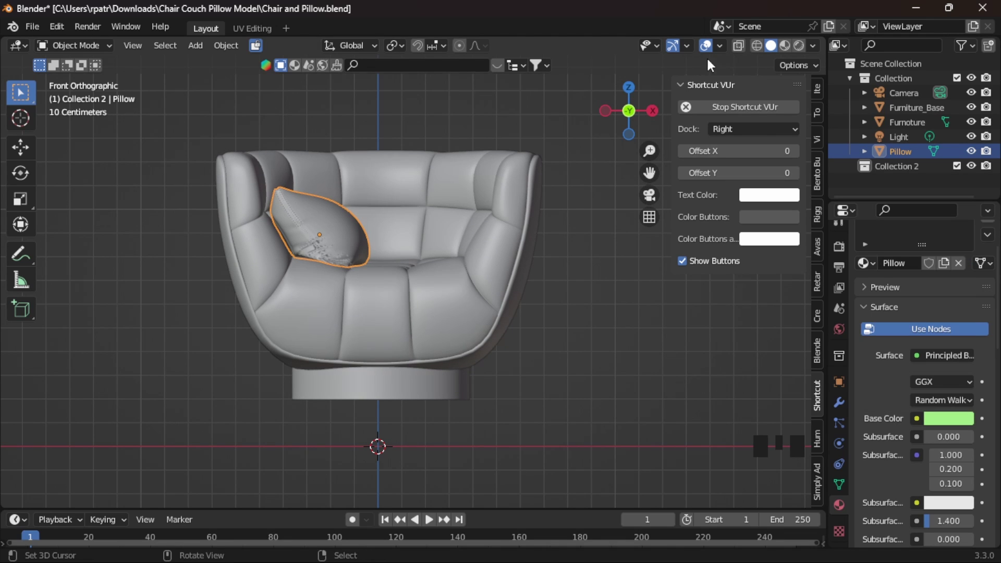
click(785, 46)
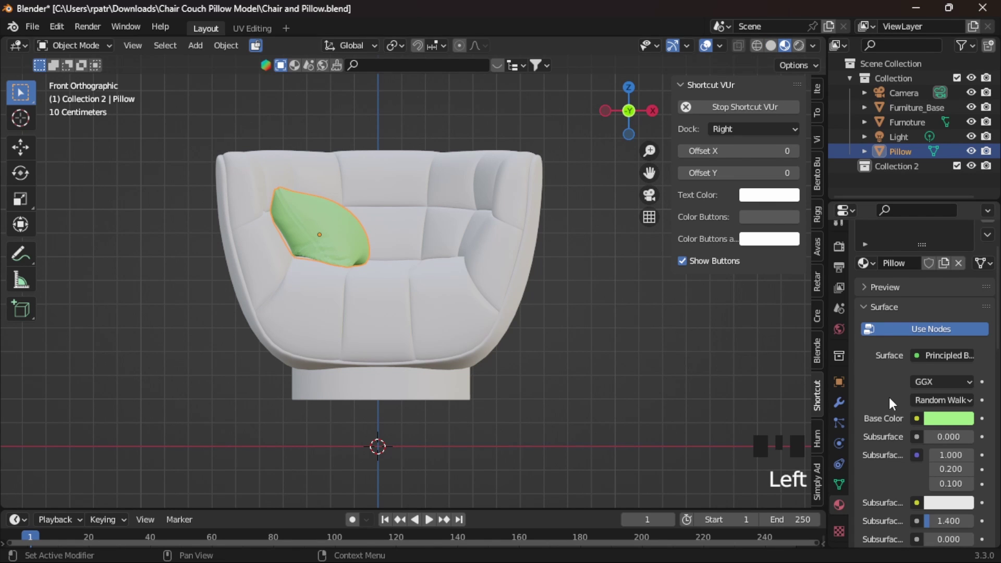
click(946, 418)
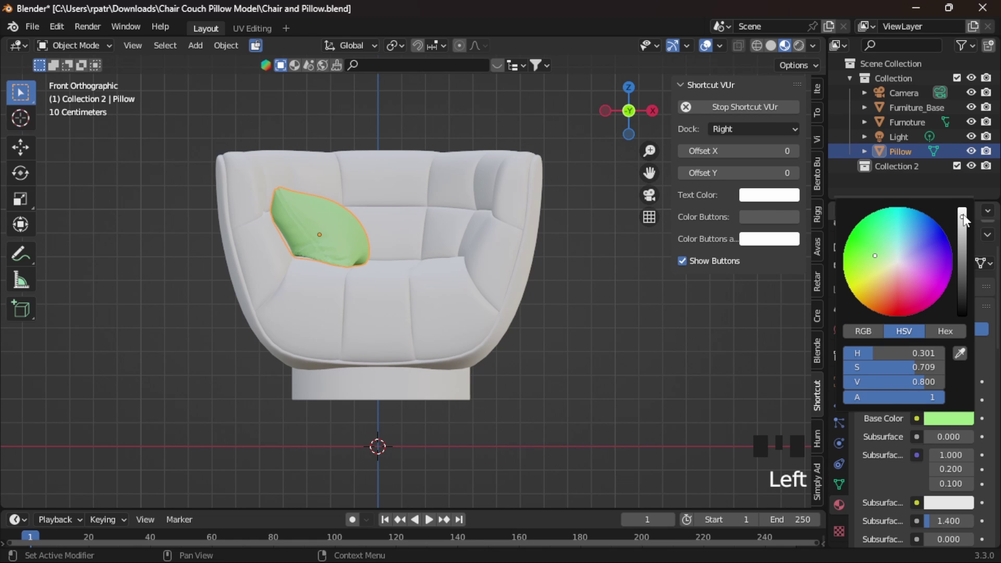
drag(960, 214, 961, 273)
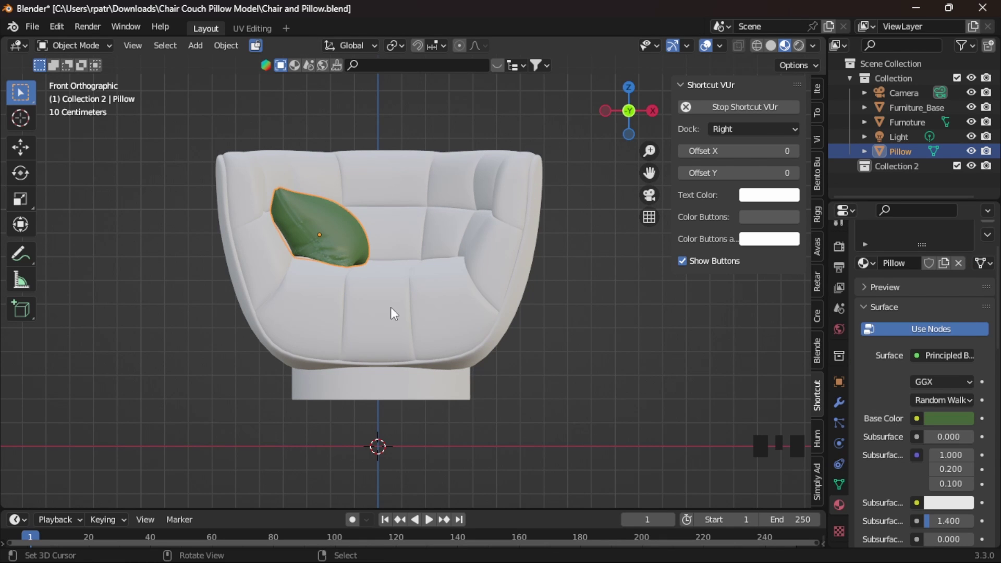
Set the chair body material's base color to light orange with hue 0.054, saturation 0.800 and value 0.800
click(419, 308)
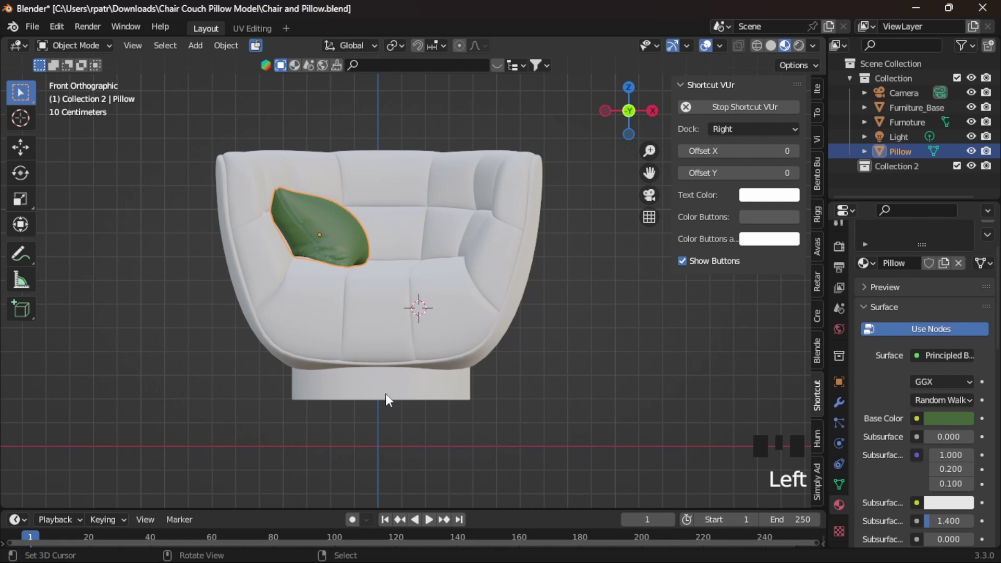
click(375, 447)
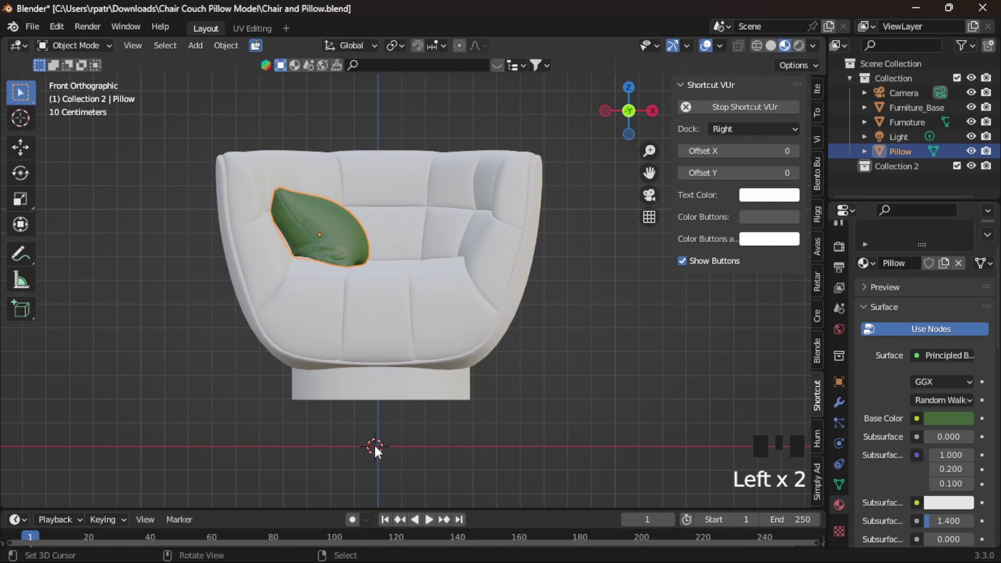
right_click(407, 274)
click(926, 419)
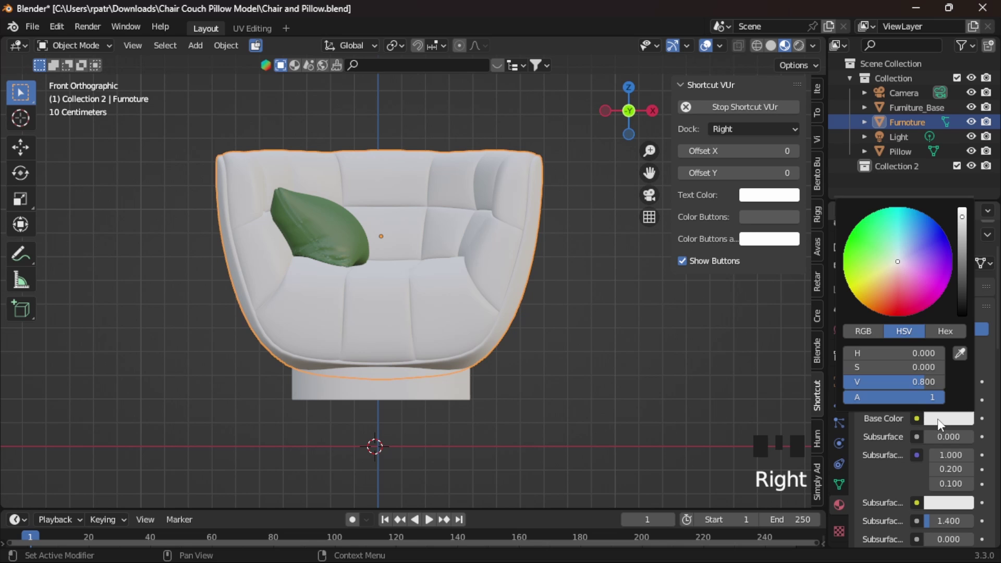
drag(897, 261, 885, 287)
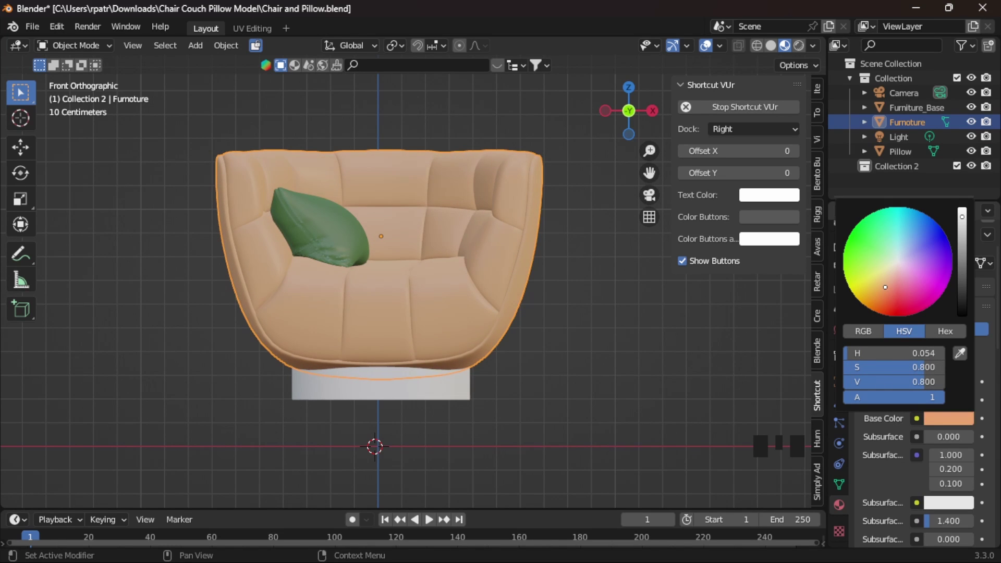
Place the 3D cursor back at the world origin and select the chair's base
click(416, 391)
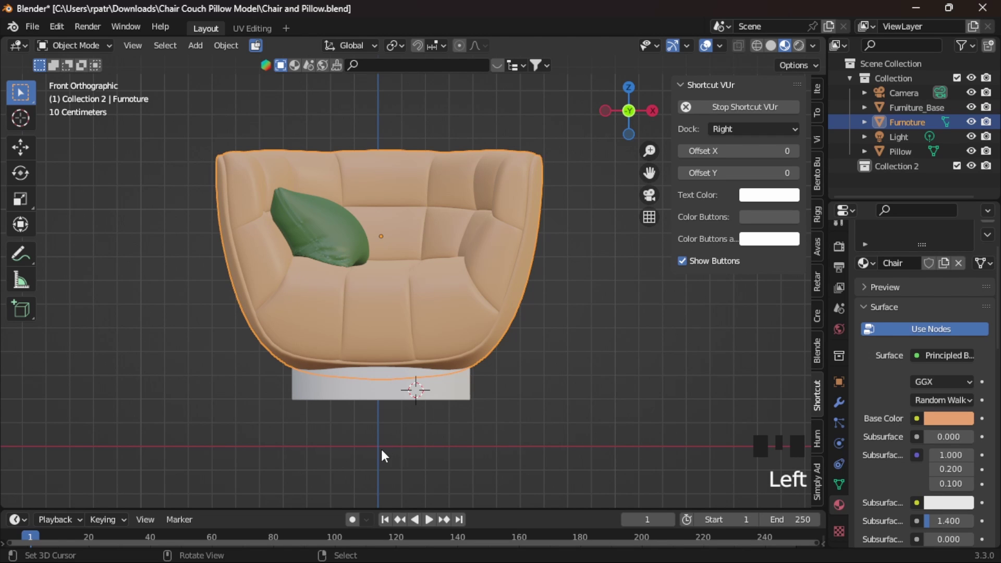
click(377, 448)
right_click(431, 390)
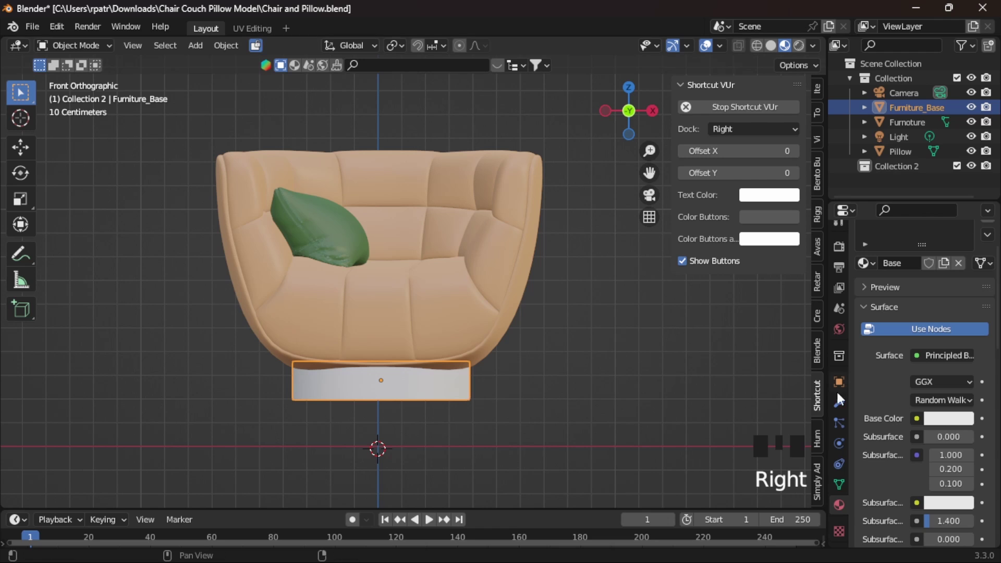
Darken the base colour of the chair base's material to a dark grey
click(948, 418)
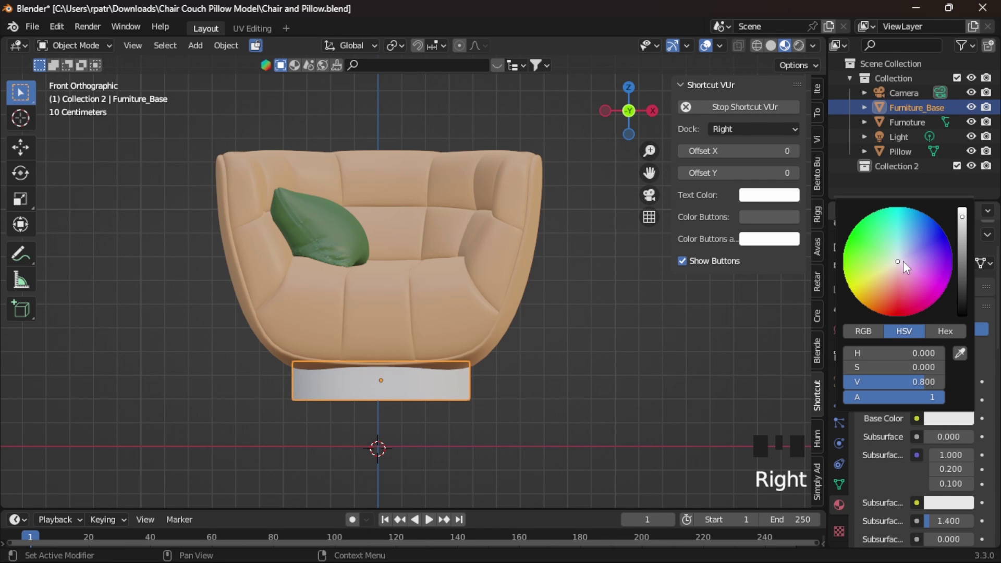
drag(962, 234, 962, 280)
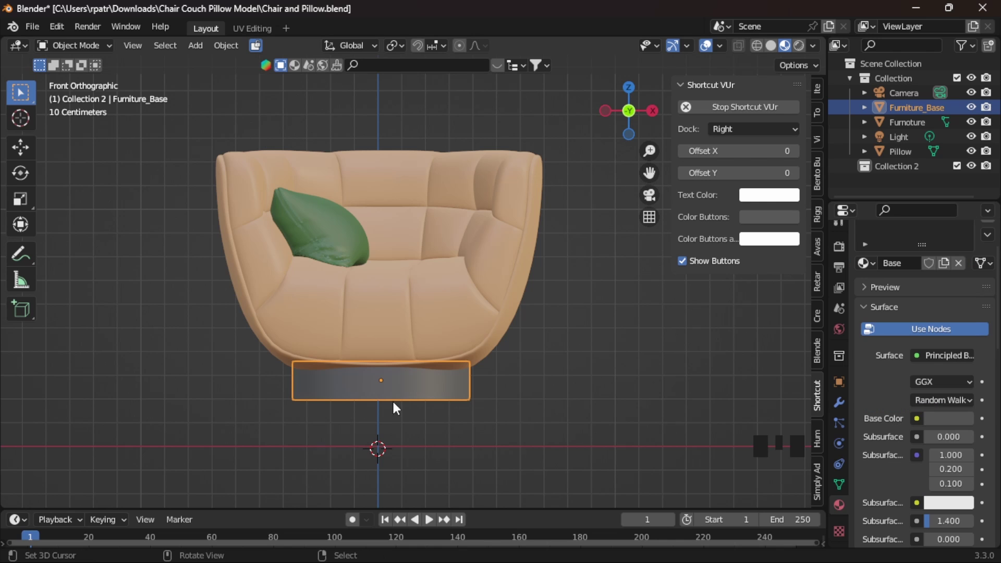
scroll(311, 402, down, 2)
scroll(358, 396, up, 2)
Select the chair seat and pillow together with the base and move them straight down along Z to the ground line
middle_drag(494, 398, 279, 255)
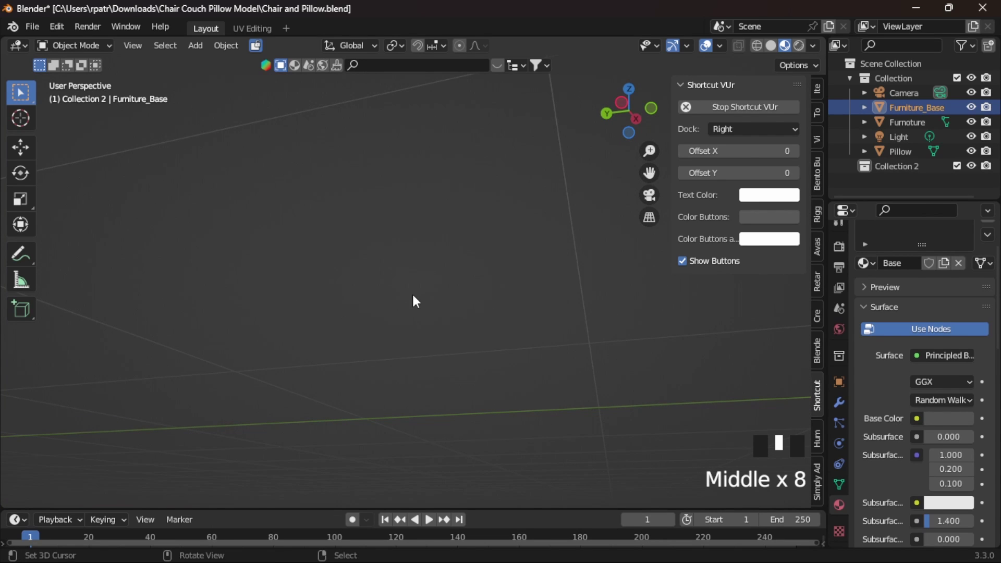
key(KP_1)
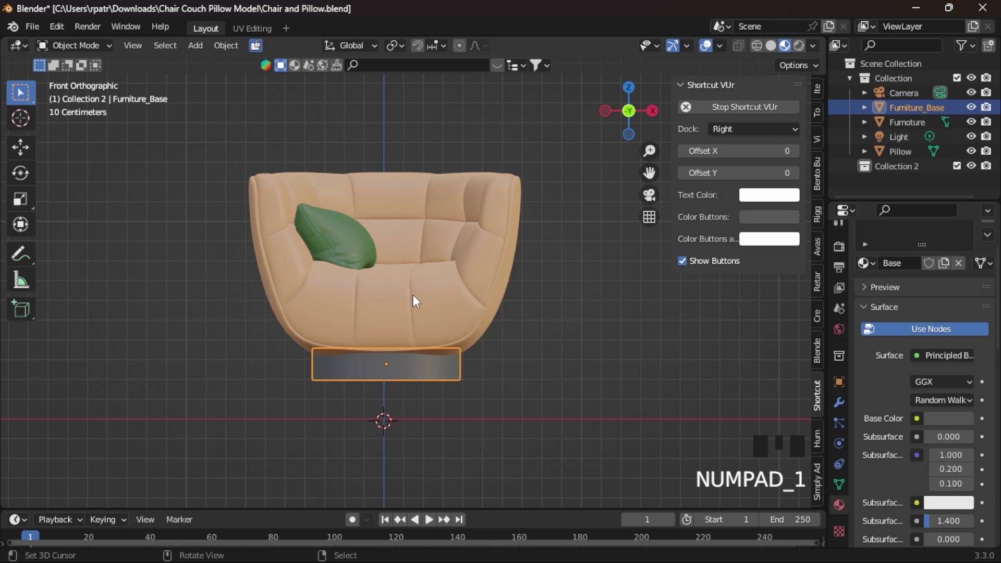
middle_drag(511, 386, 524, 366)
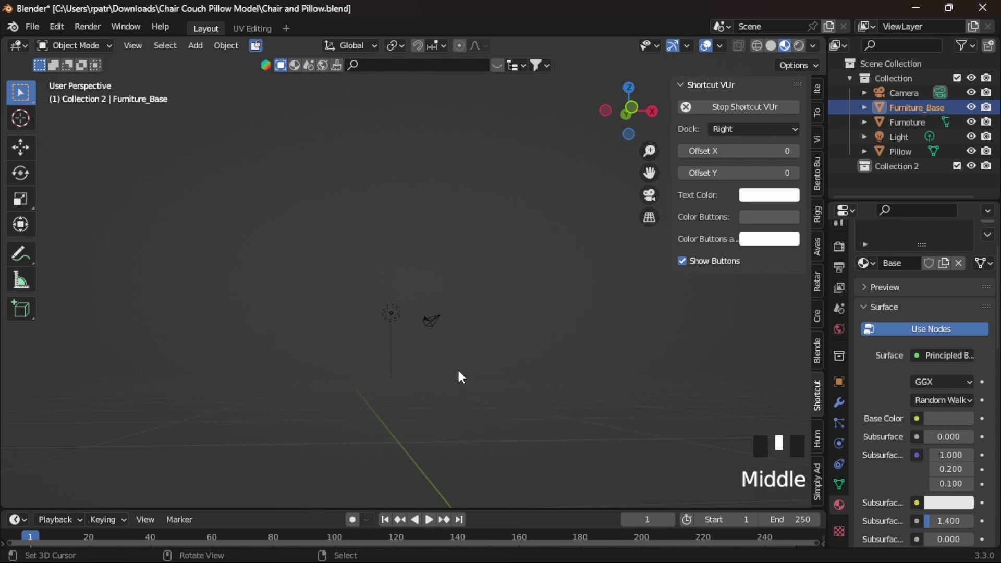
scroll(459, 369, down, 4)
scroll(458, 365, up, 3)
key(KP_1)
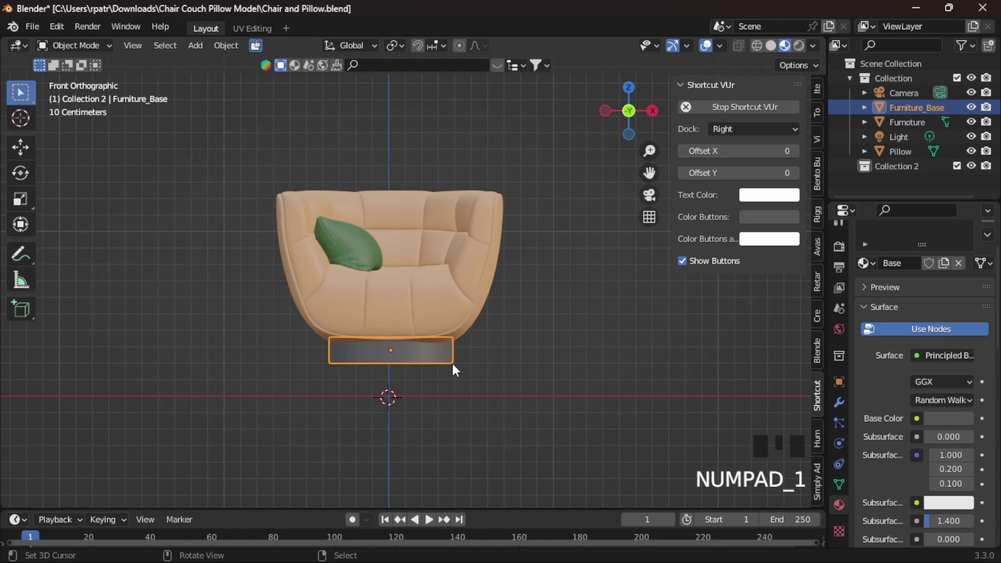
scroll(524, 383, up, 2)
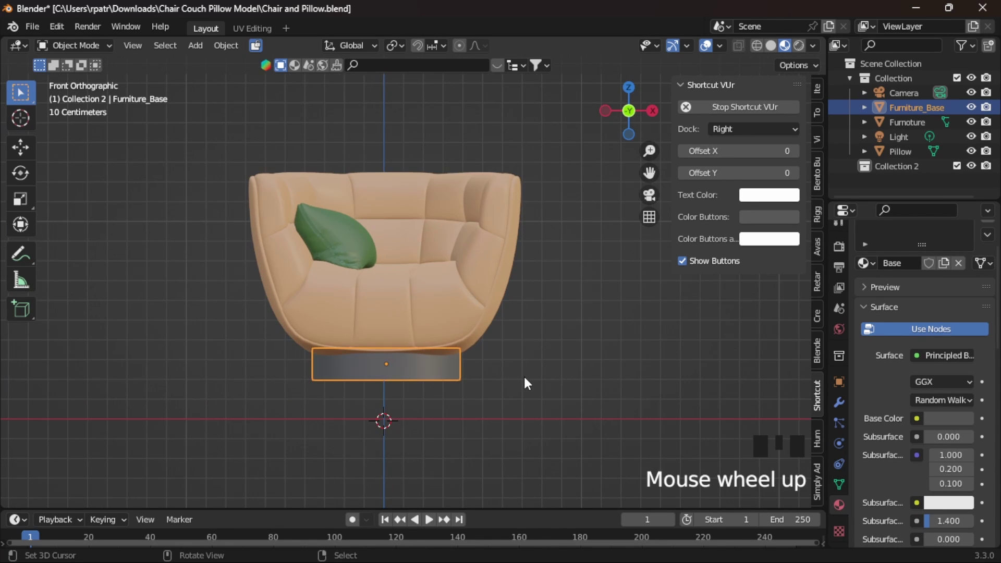
scroll(489, 381, down, 1)
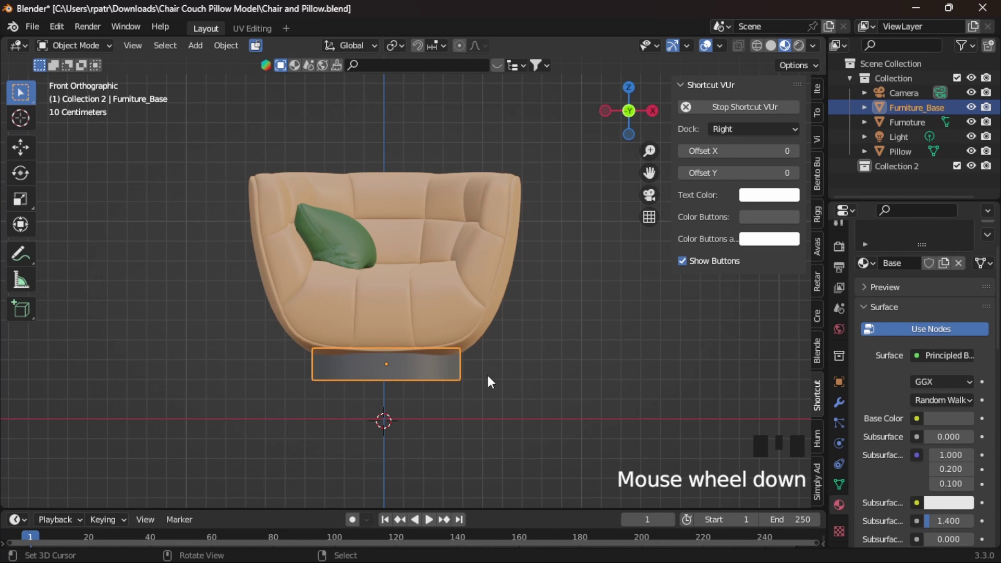
shift+right_click(426, 325)
shift+right_click(349, 238)
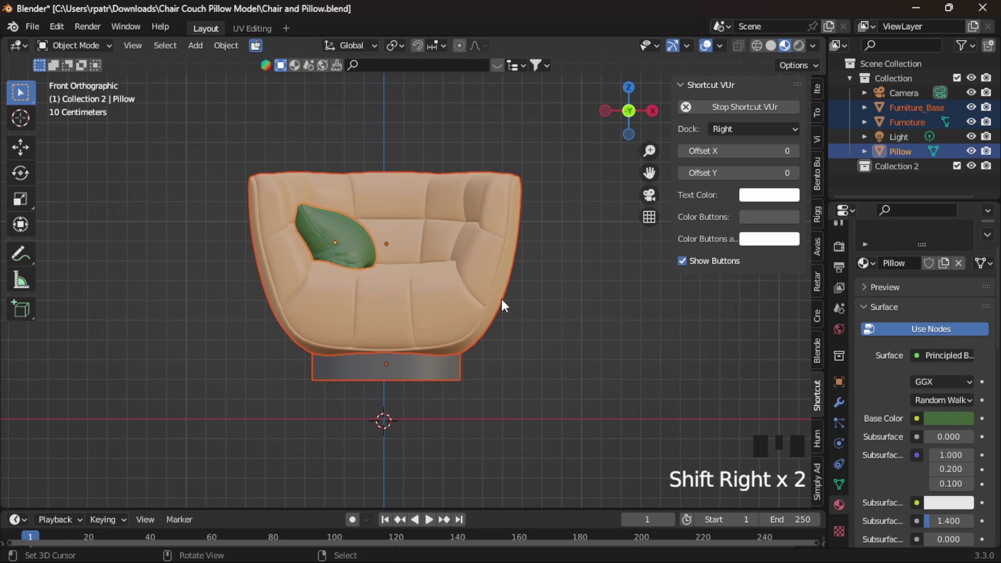
key(g)
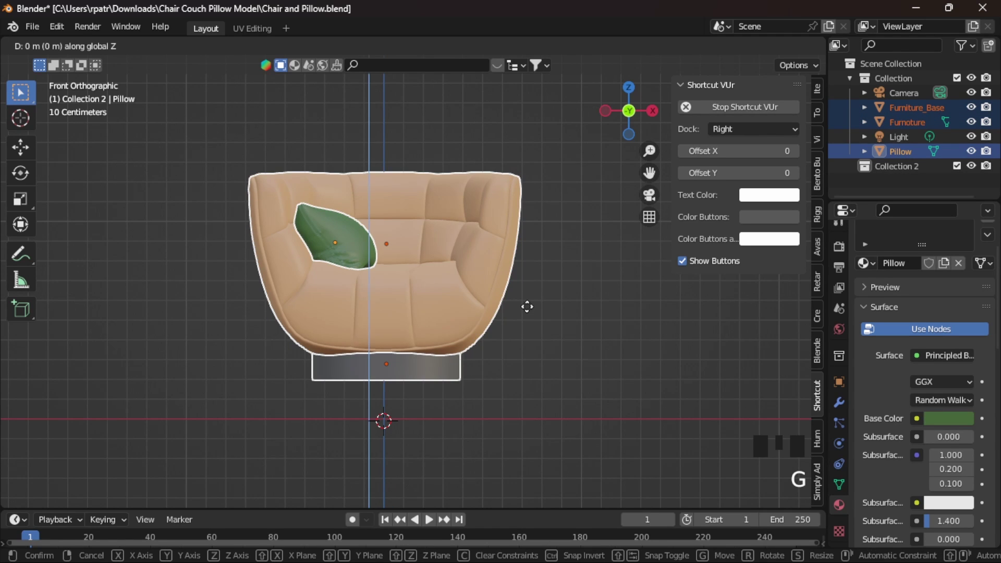
click(531, 342)
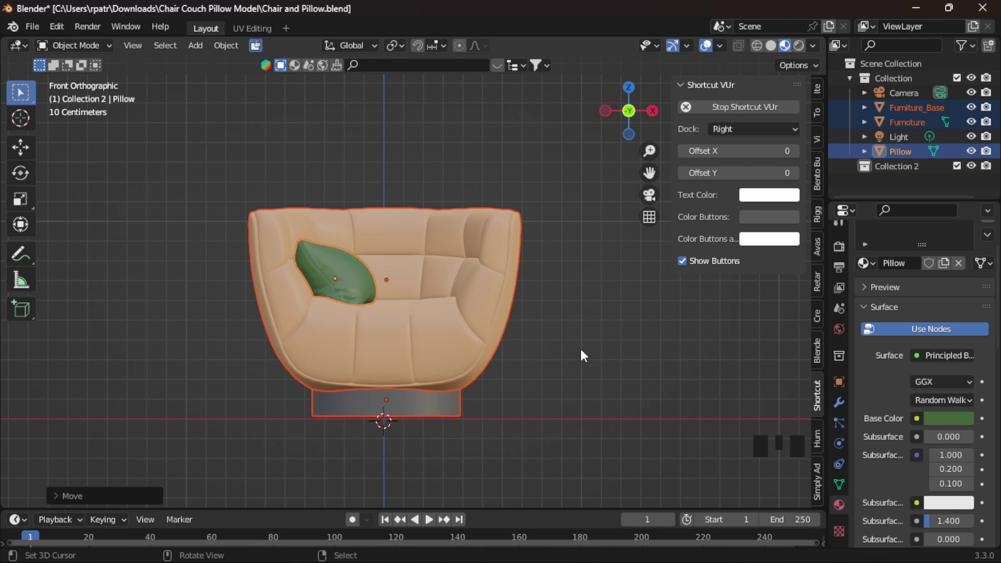
Move the selected chair, base and pillow about 66.71 m along Y to the world's vertical axis, and place the 3D cursor on them
middle_drag(580, 346, 550, 361)
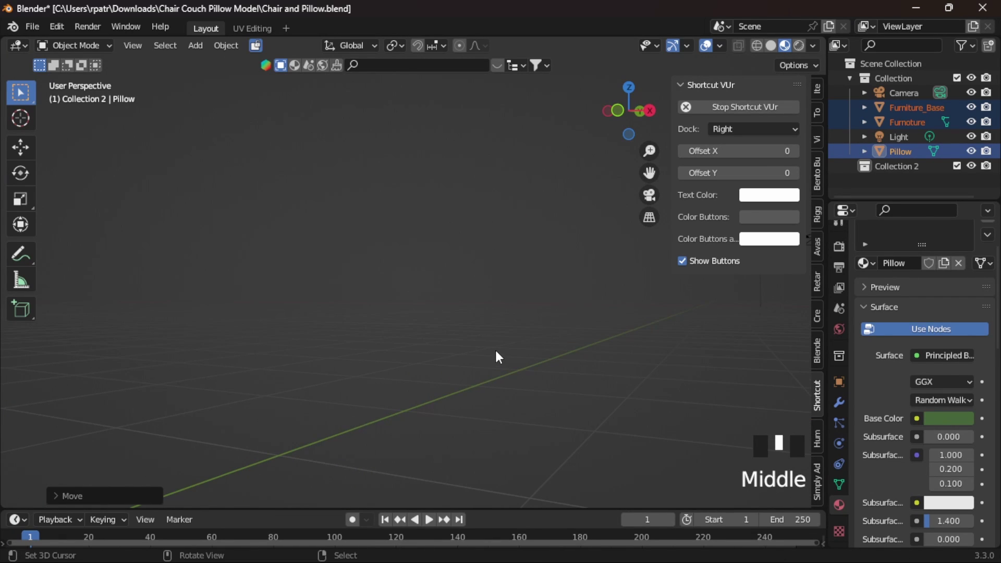
key(KP_3)
scroll(506, 365, down, 14)
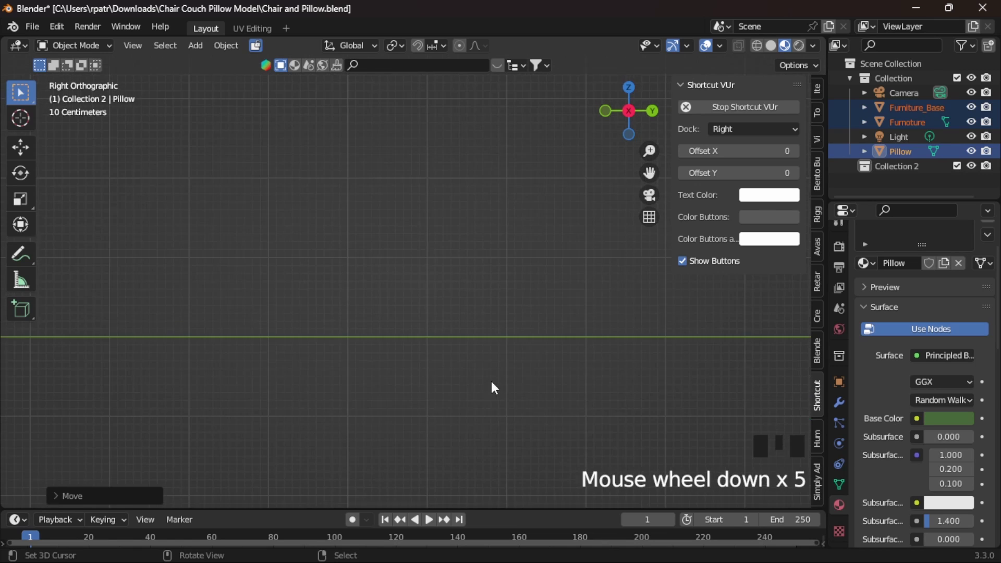
scroll(471, 366, down, 2)
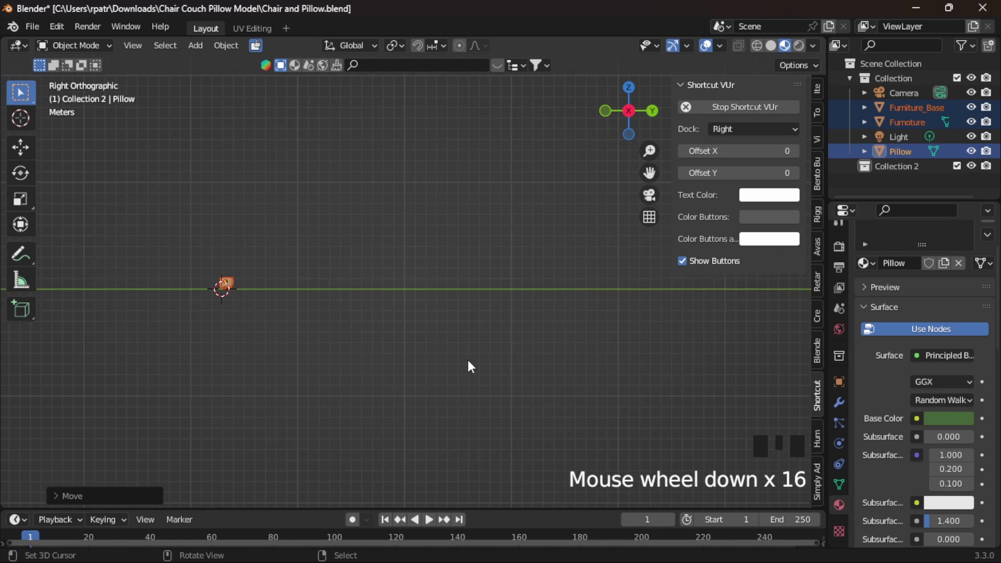
scroll(471, 366, down, 2)
scroll(470, 366, down, 2)
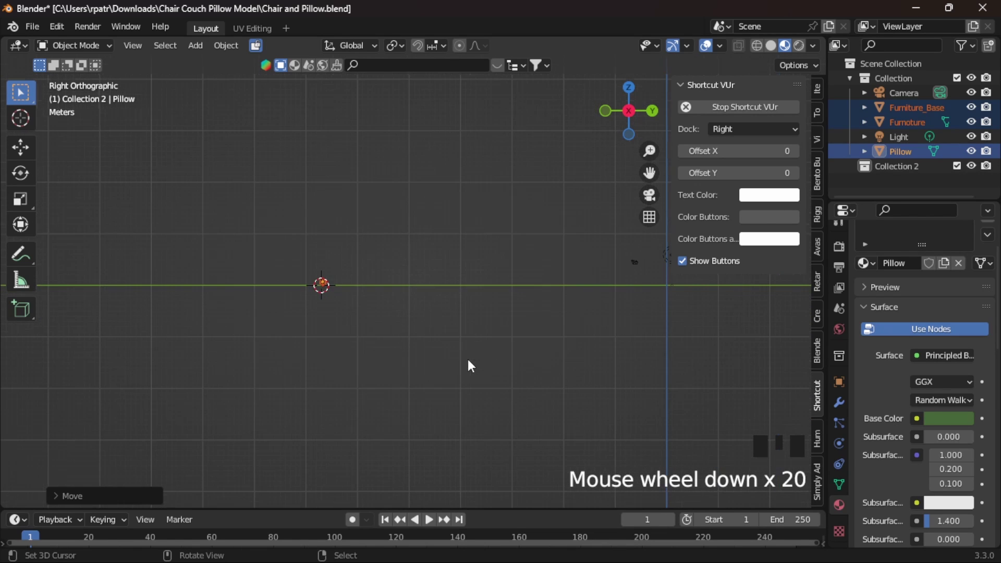
scroll(470, 366, down, 1)
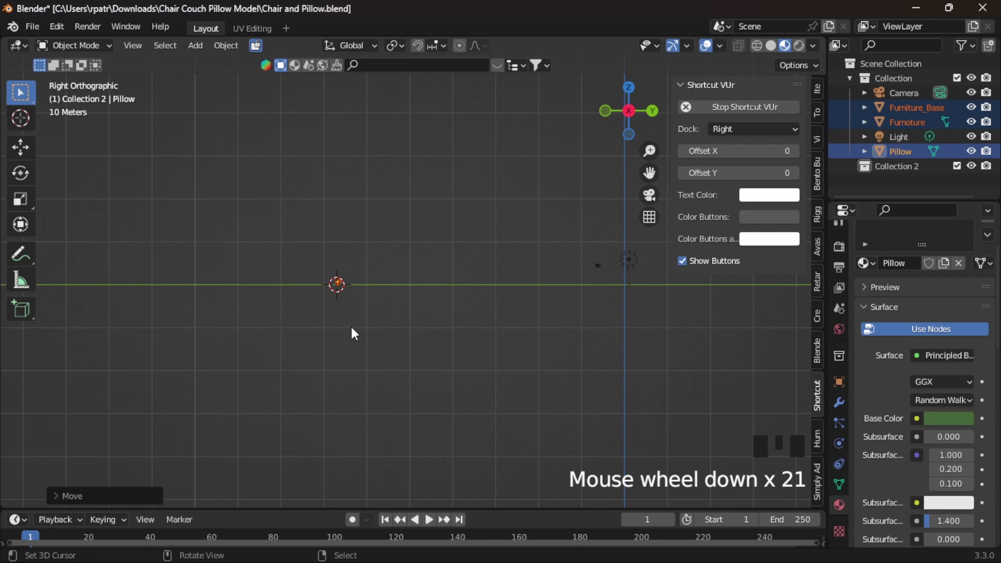
scroll(355, 328, up, 6)
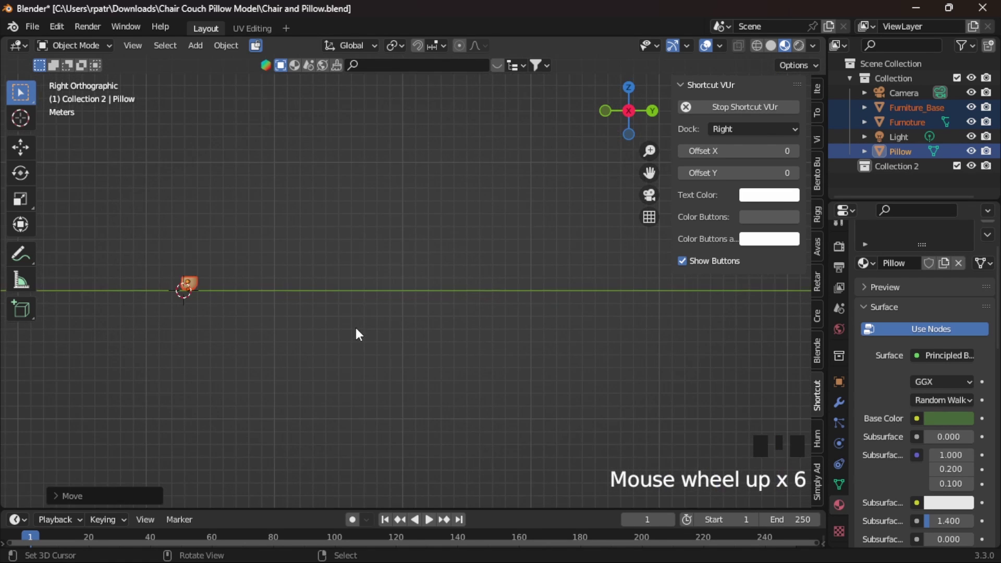
scroll(356, 329, up, 1)
scroll(356, 327, down, 7)
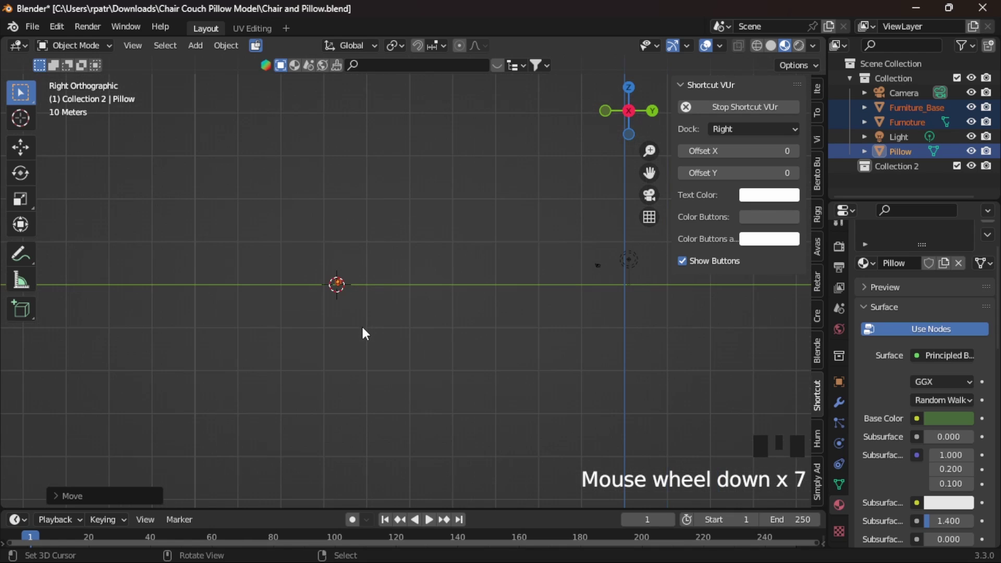
key(g)
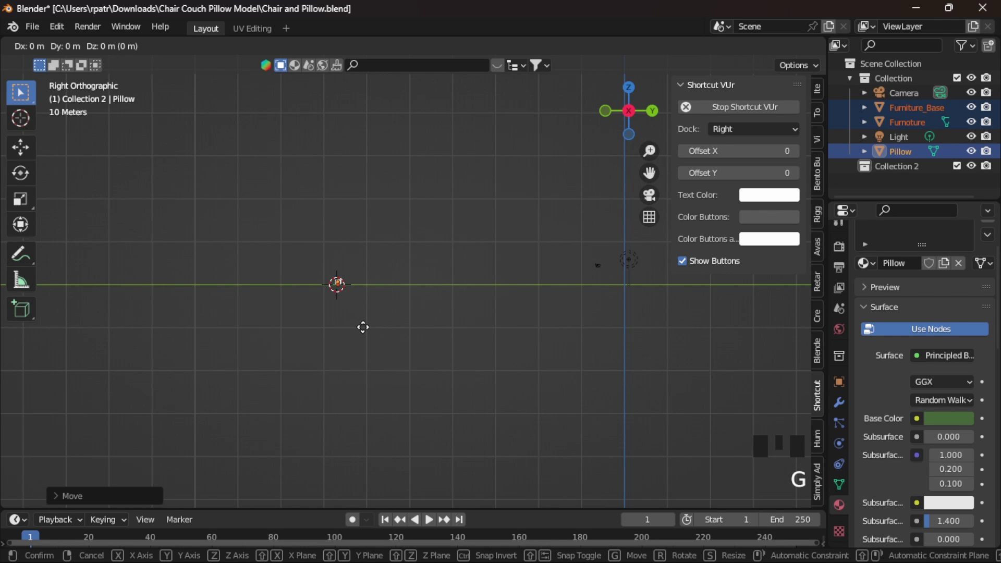
key(y)
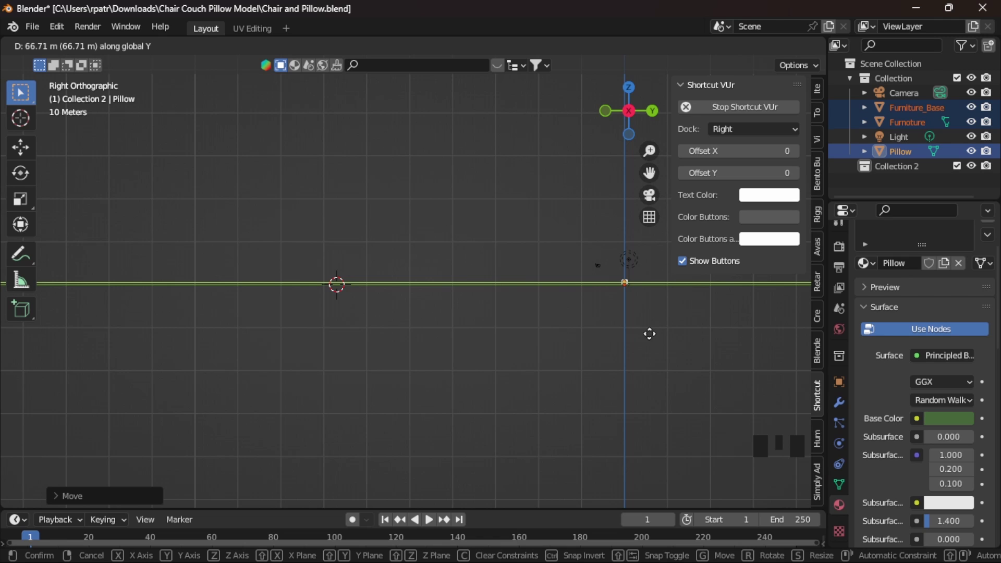
click(649, 334)
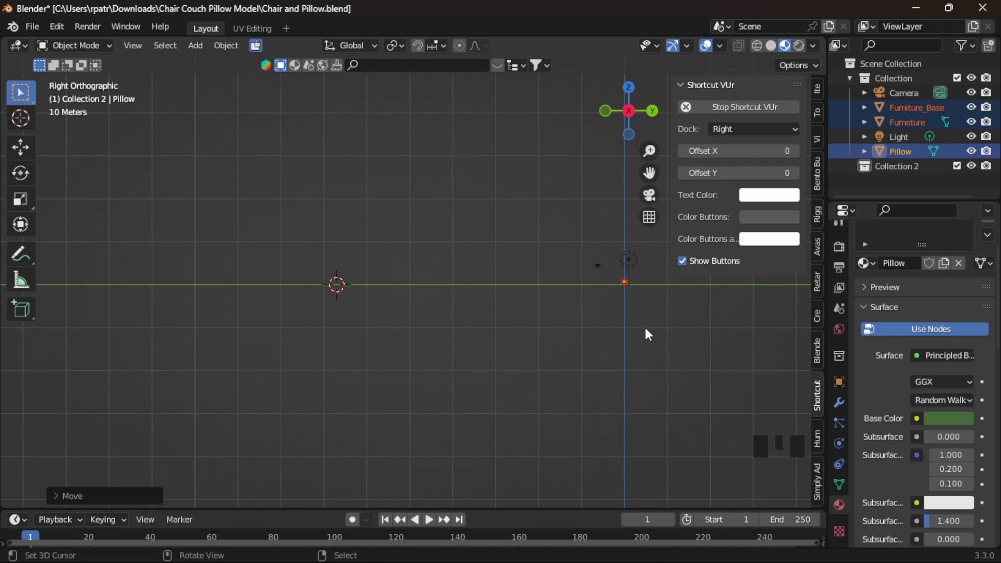
click(624, 281)
Examine the moved chair from the front and in angled perspective and orthographic views
key(KP_1)
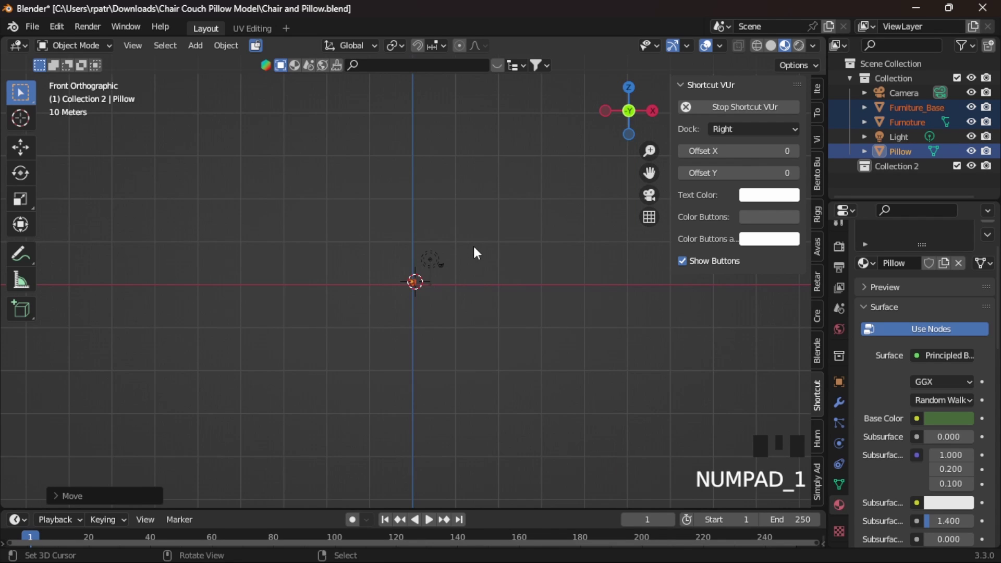
scroll(406, 345, up, 10)
scroll(407, 345, up, 10)
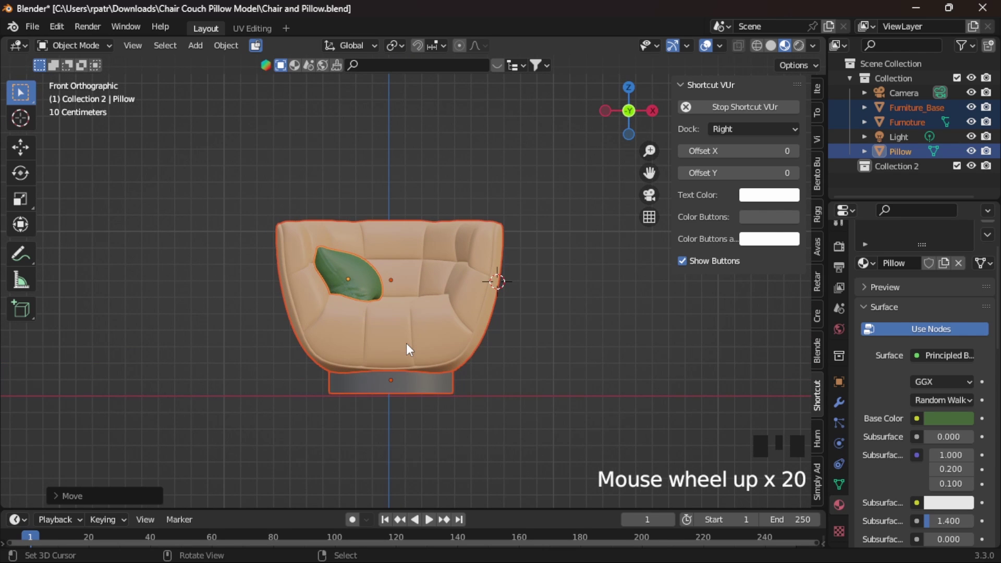
scroll(406, 345, up, 2)
scroll(406, 345, down, 5)
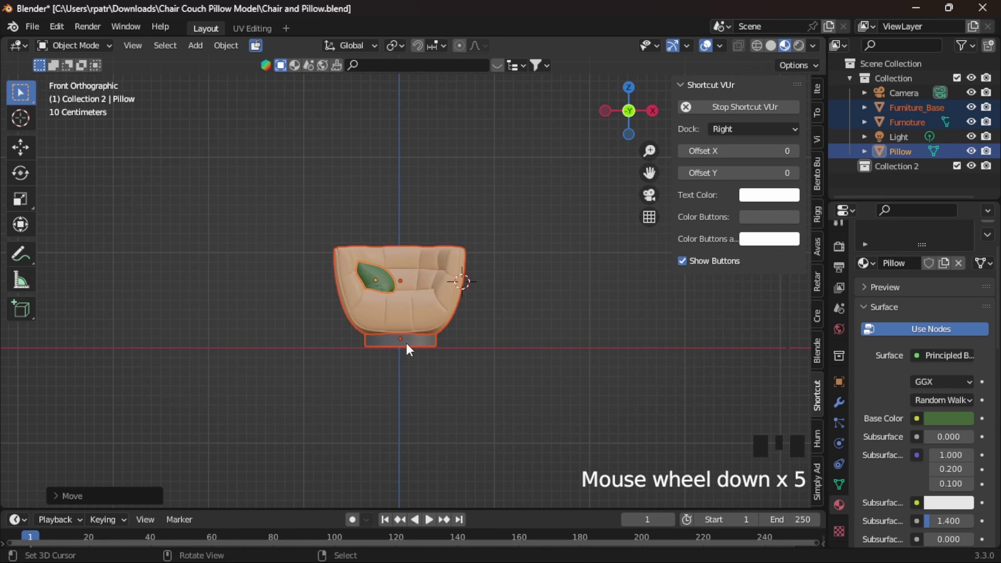
middle_drag(516, 386, 483, 387)
scroll(480, 378, up, 2)
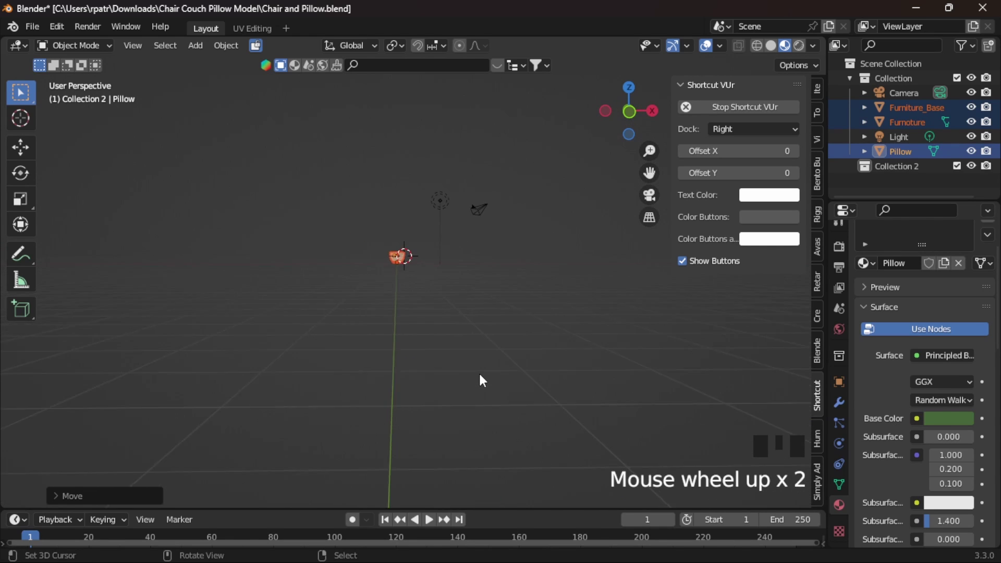
scroll(479, 373, up, 9)
scroll(477, 359, down, 12)
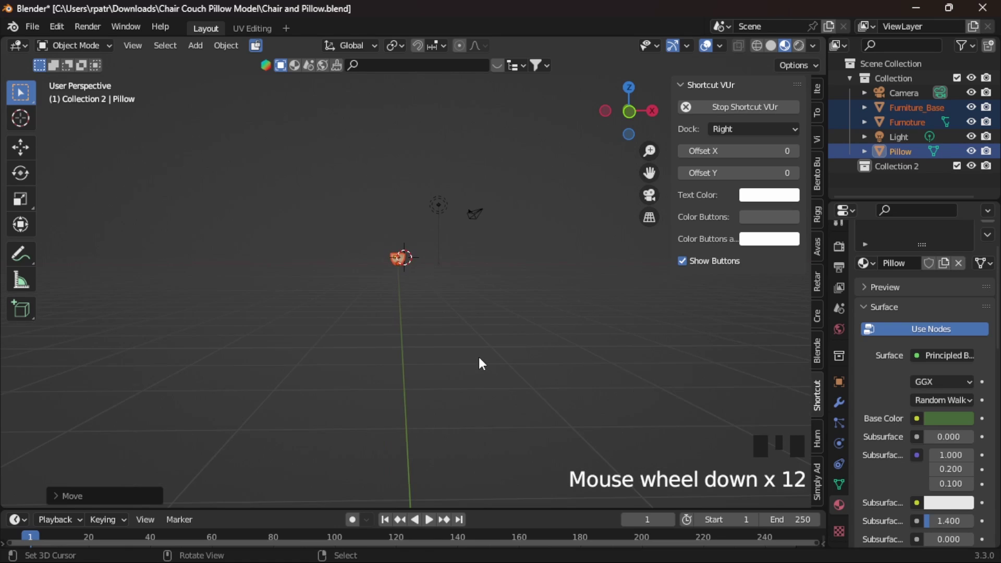
scroll(479, 357, down, 4)
scroll(478, 357, up, 8)
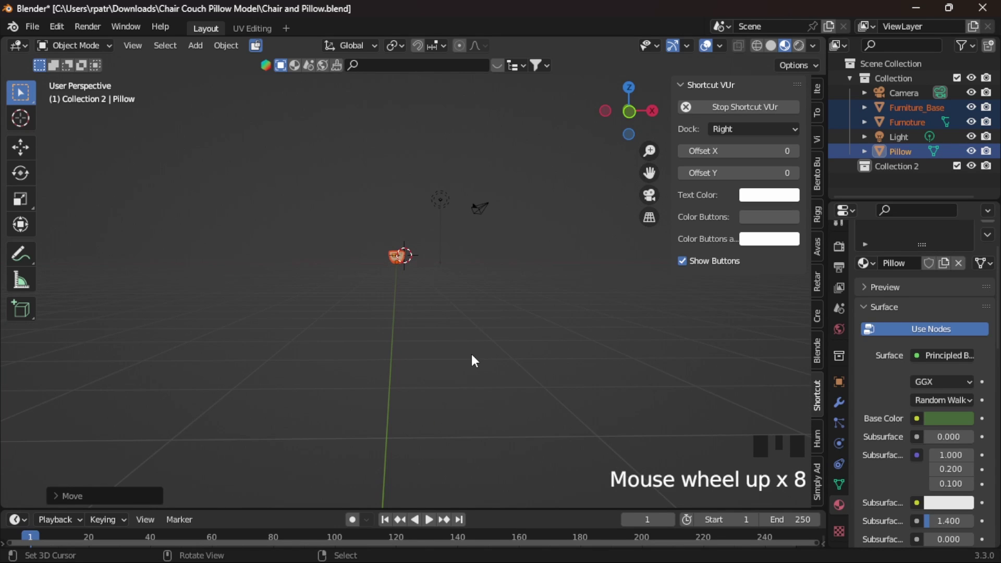
key(KP_5)
scroll(467, 354, down, 6)
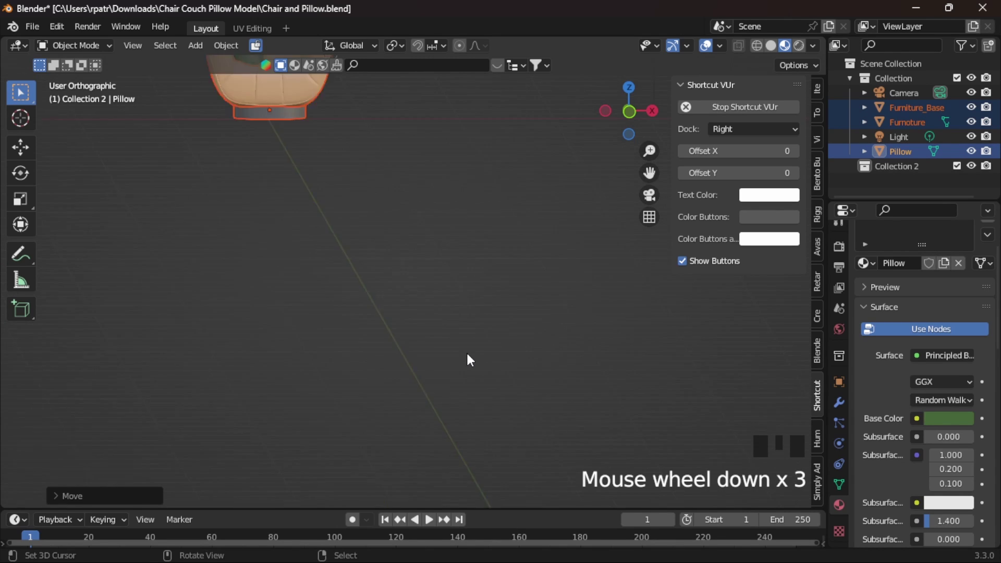
key(KP_1)
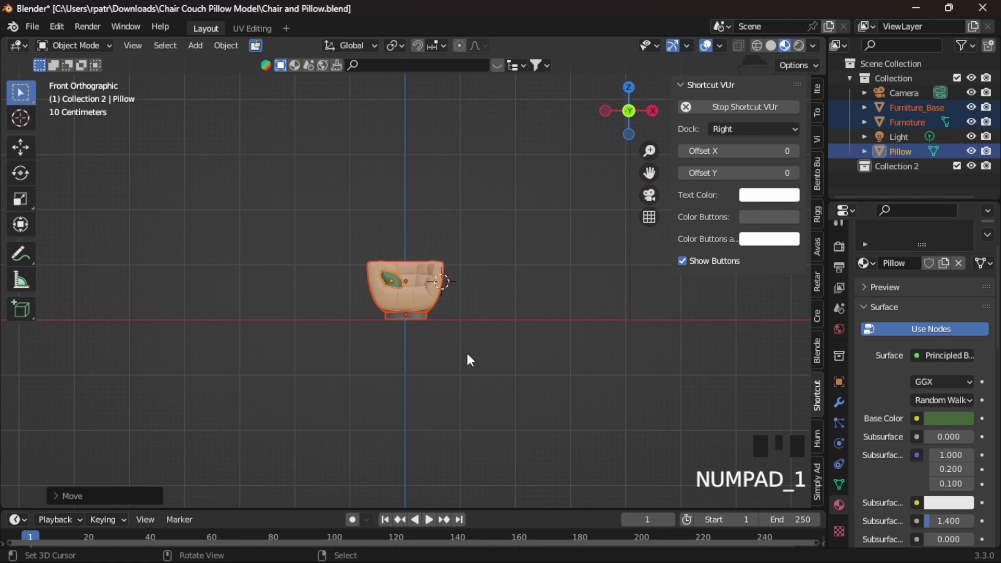
Check the chair's placement against the world axes from the right side and the front
key(KP_3)
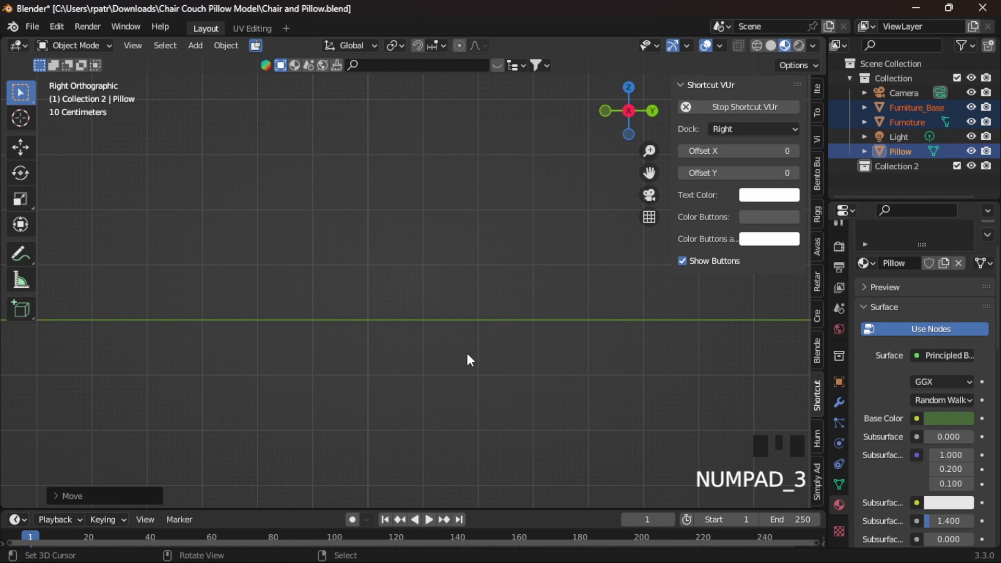
scroll(467, 353, down, 14)
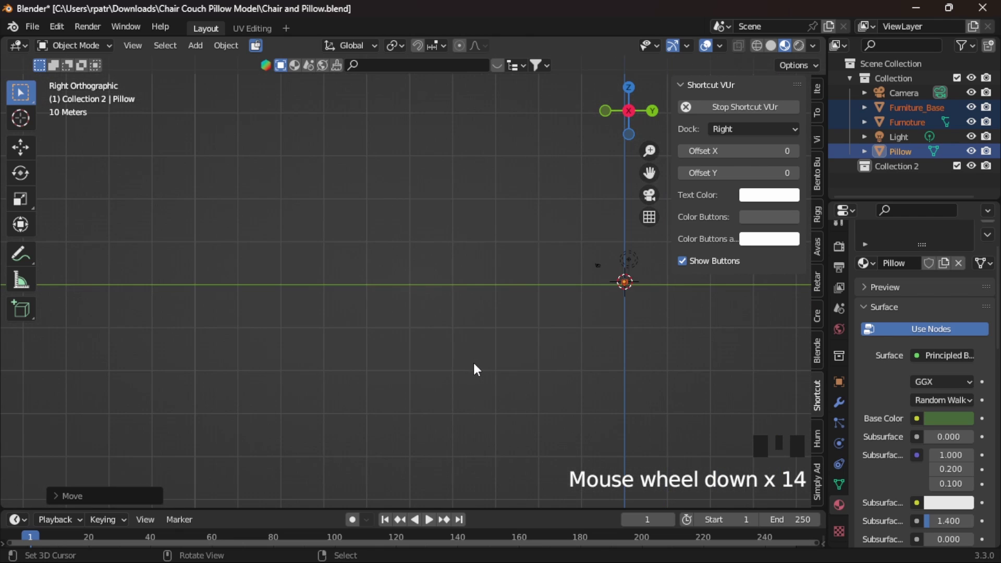
scroll(475, 369, down, 2)
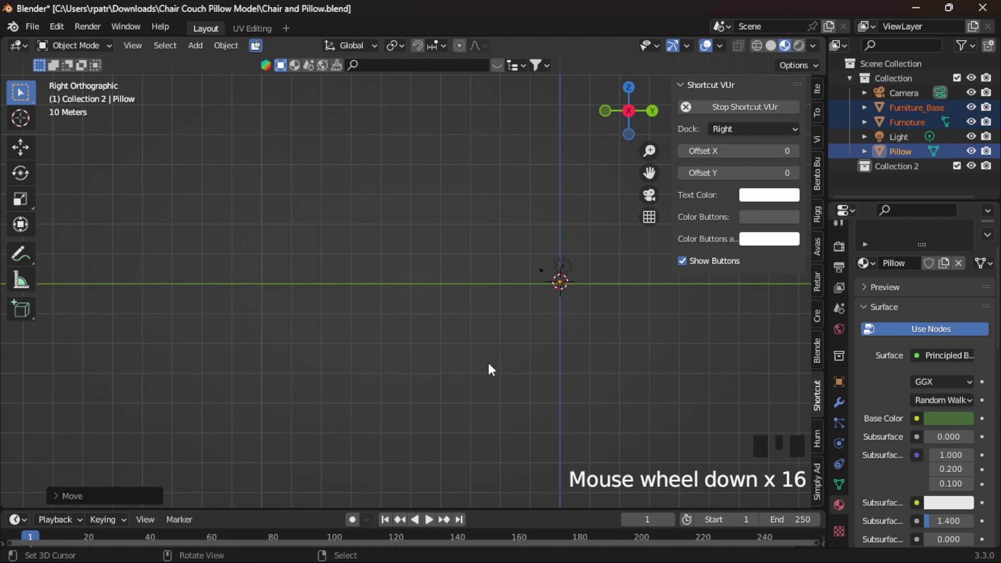
shift+middle_drag(602, 357, 545, 341)
scroll(428, 354, up, 5)
scroll(429, 352, up, 9)
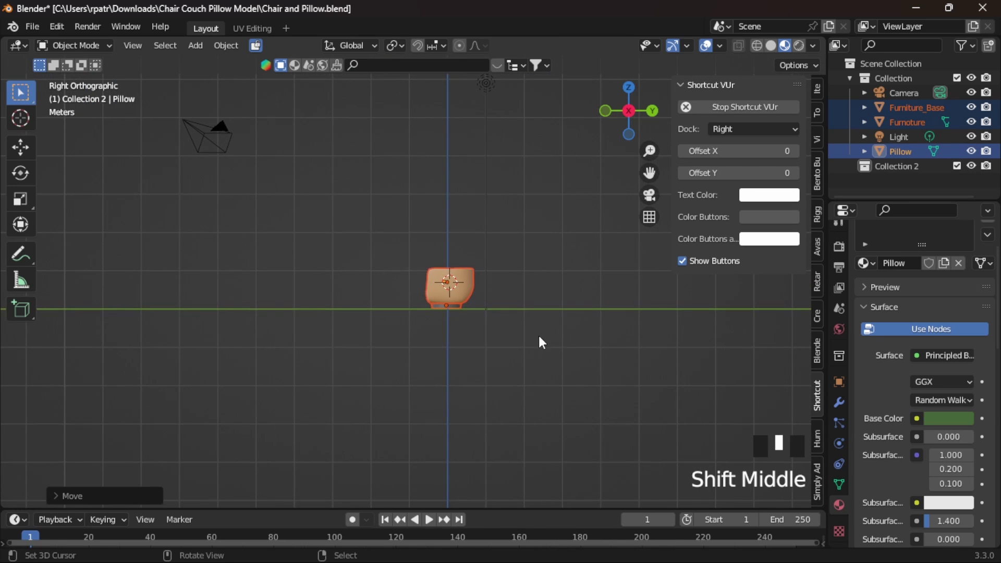
scroll(535, 337, up, 3)
key(KP_1)
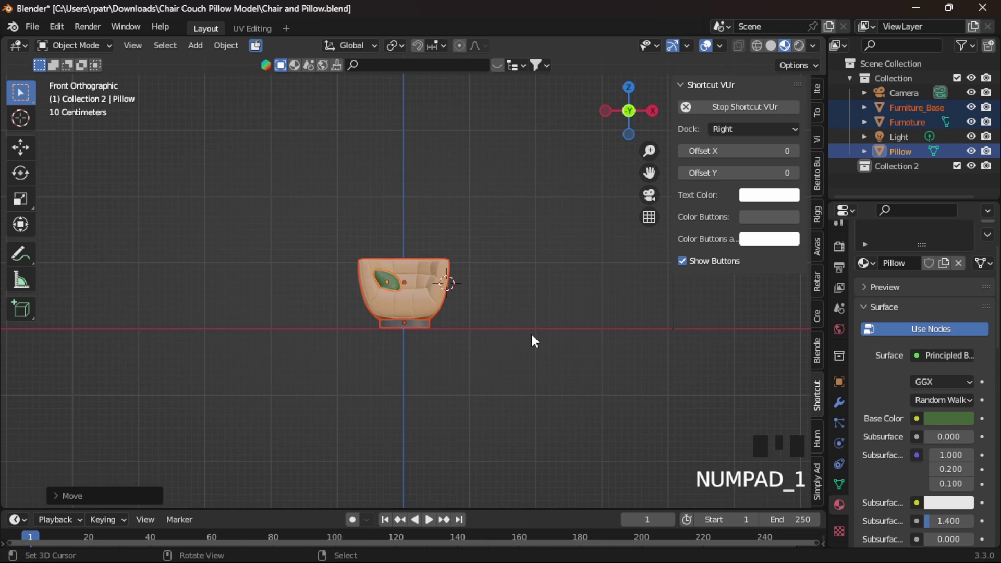
scroll(441, 372, up, 4)
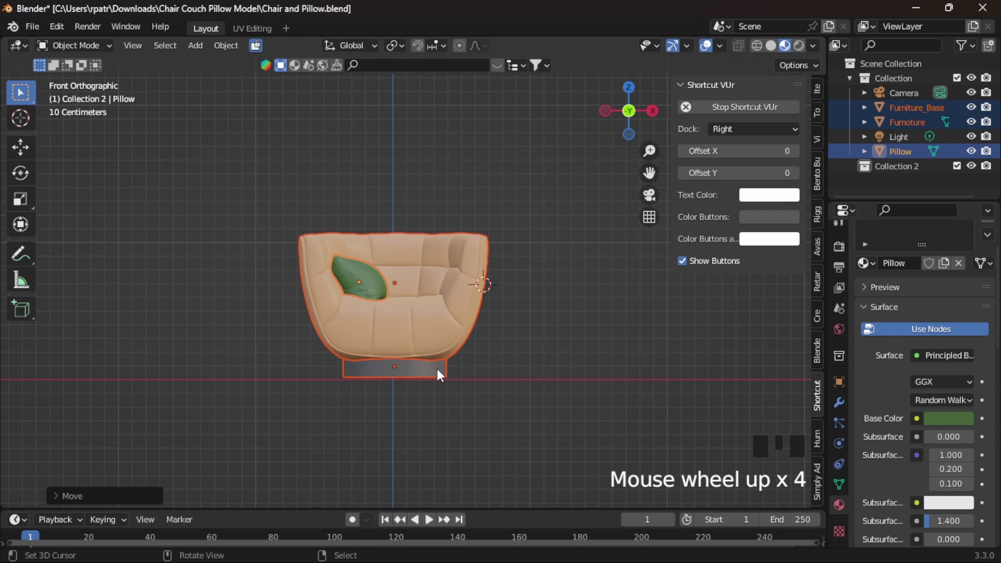
Check the chair's placement against the world axes from the right, top, left, back, underside and front
key(KP_3)
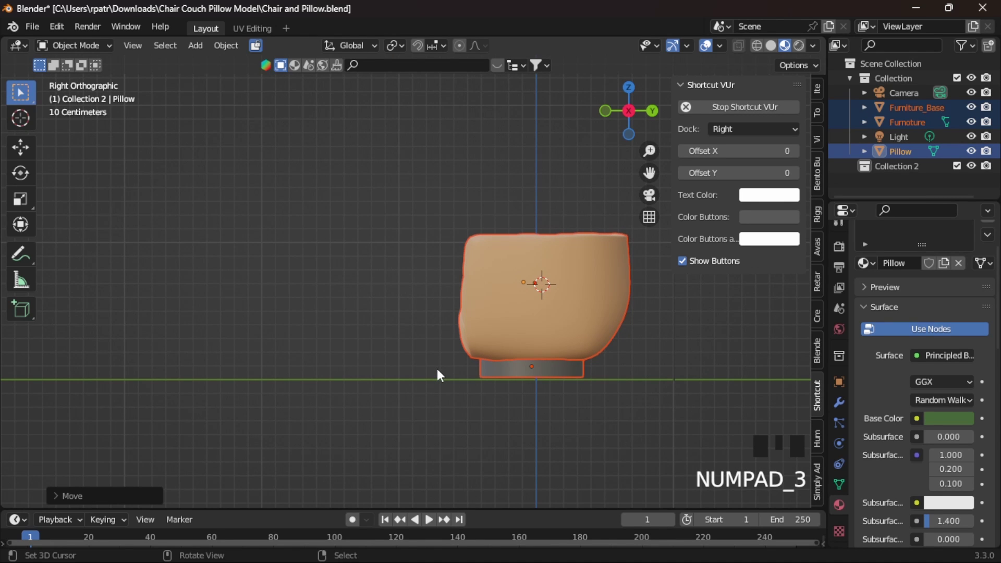
key(KP_7)
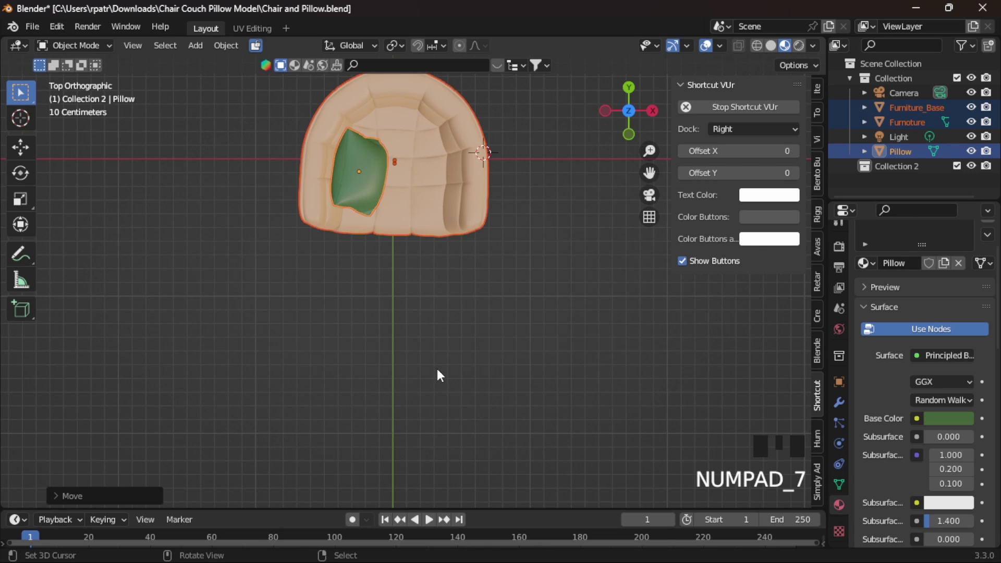
key(ctrl)
key(ctrl+KP_3)
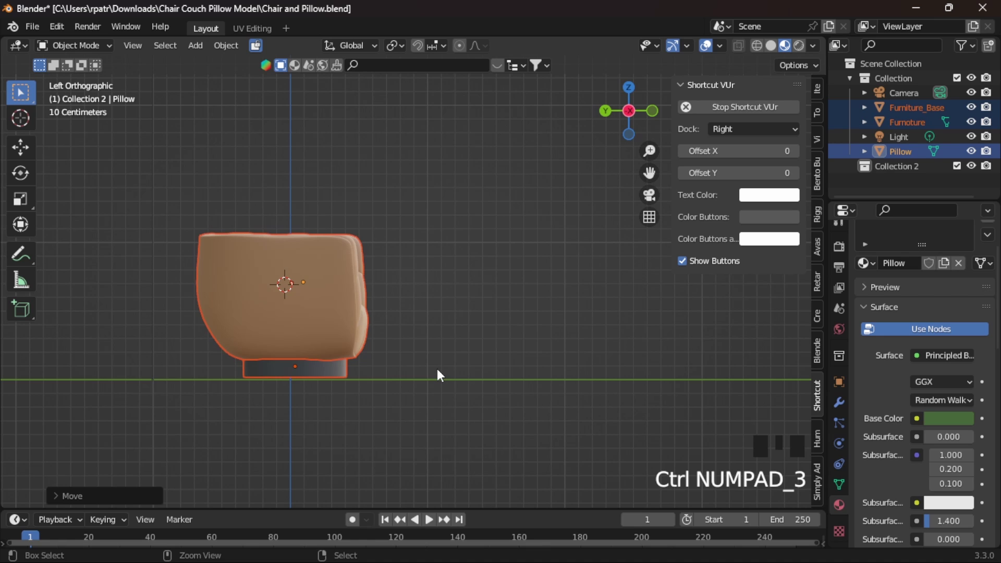
key(ctrl+KP_1)
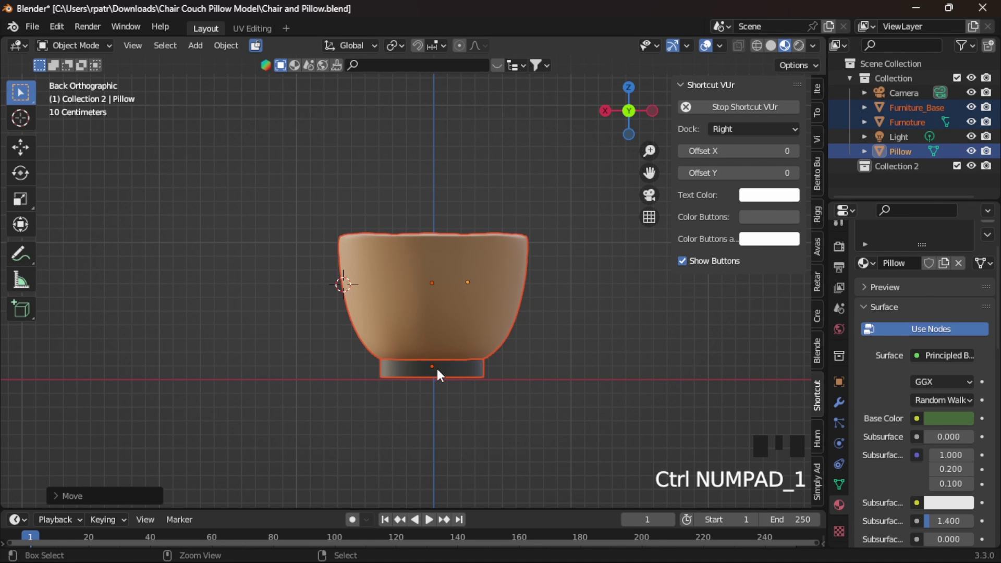
key(ctrl+KP_7)
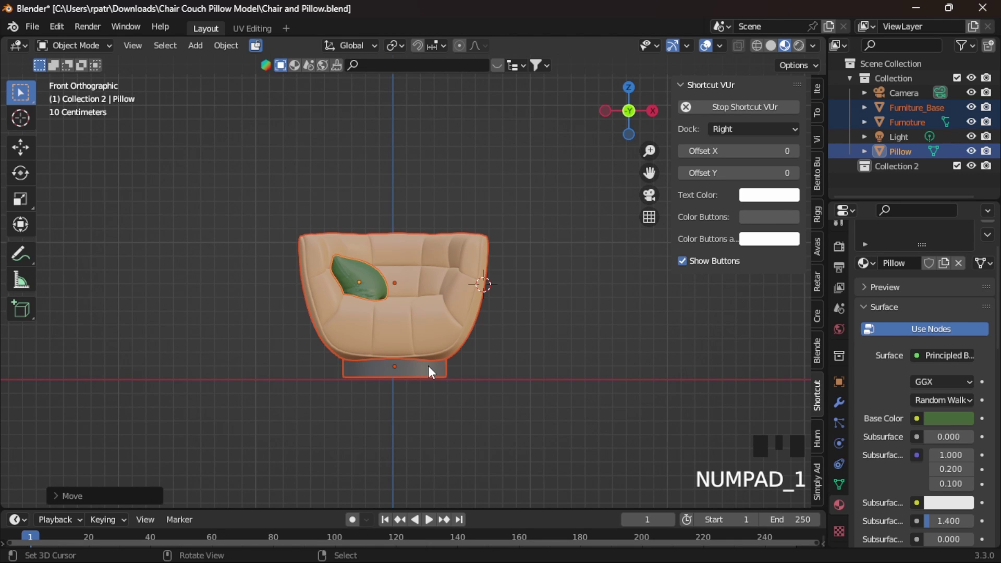
scroll(429, 366, up, 3)
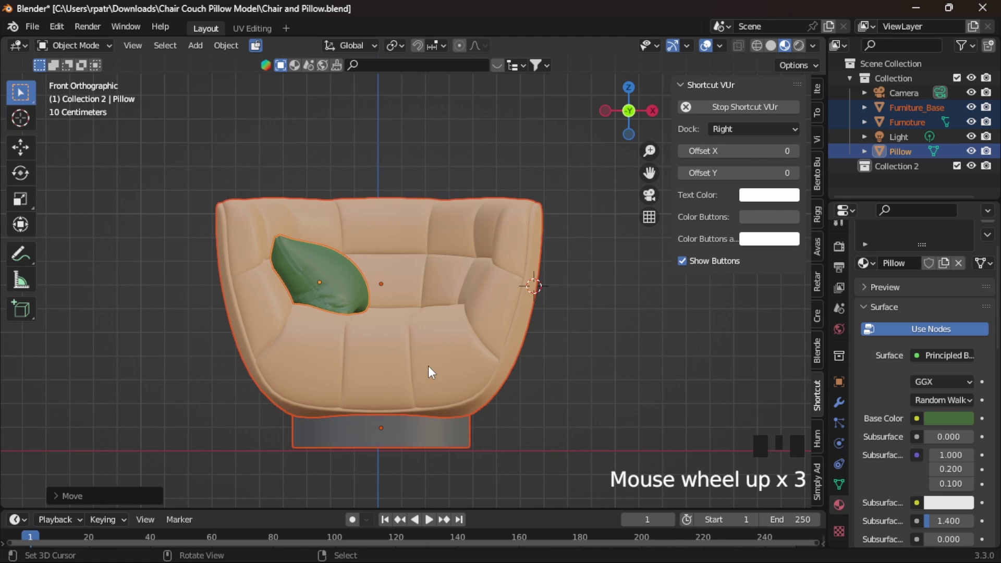
Select only the pillow and bring it up close in a front view in the UV Editing workspace
right_click(326, 275)
right_click(326, 274)
right_click(325, 275)
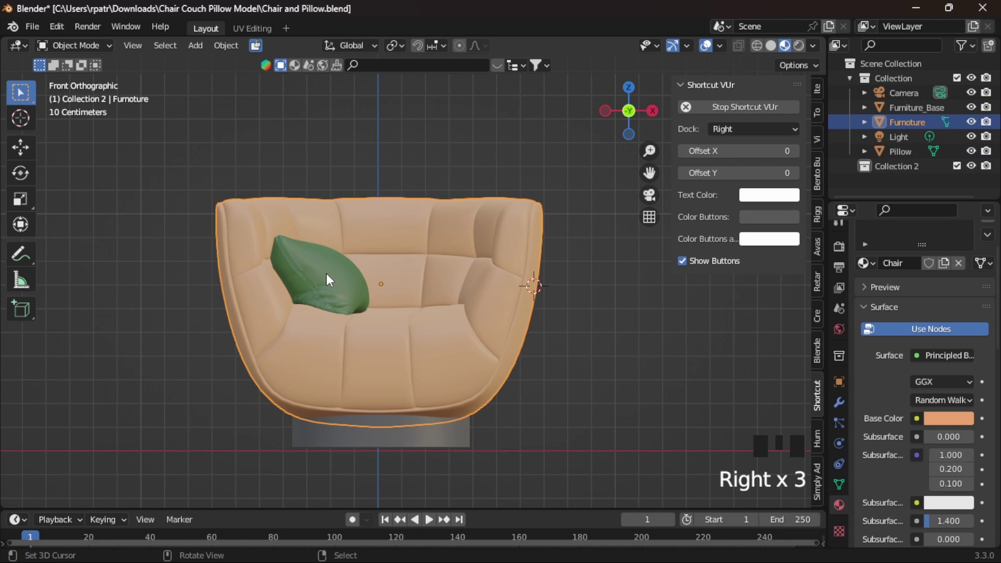
right_click(326, 273)
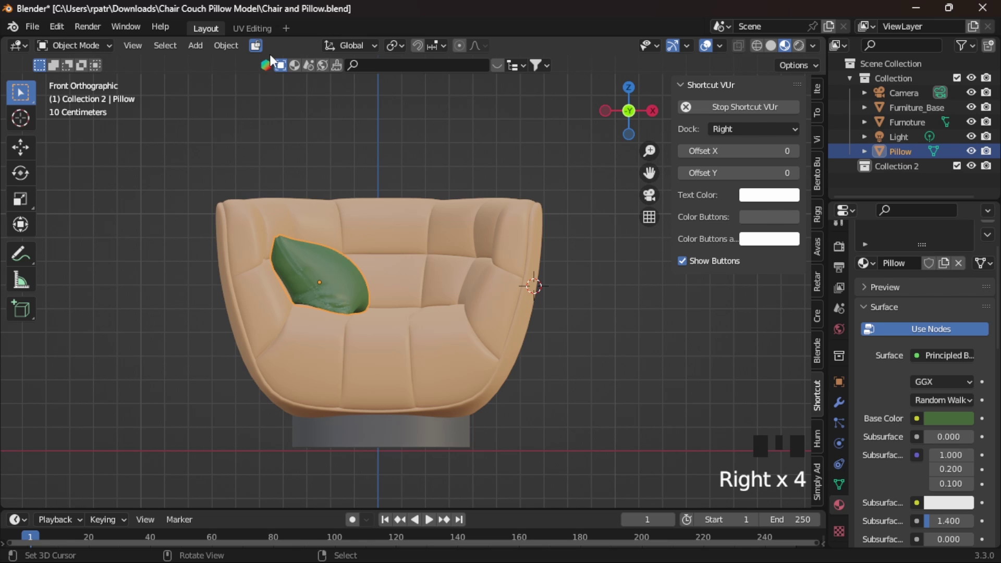
click(245, 27)
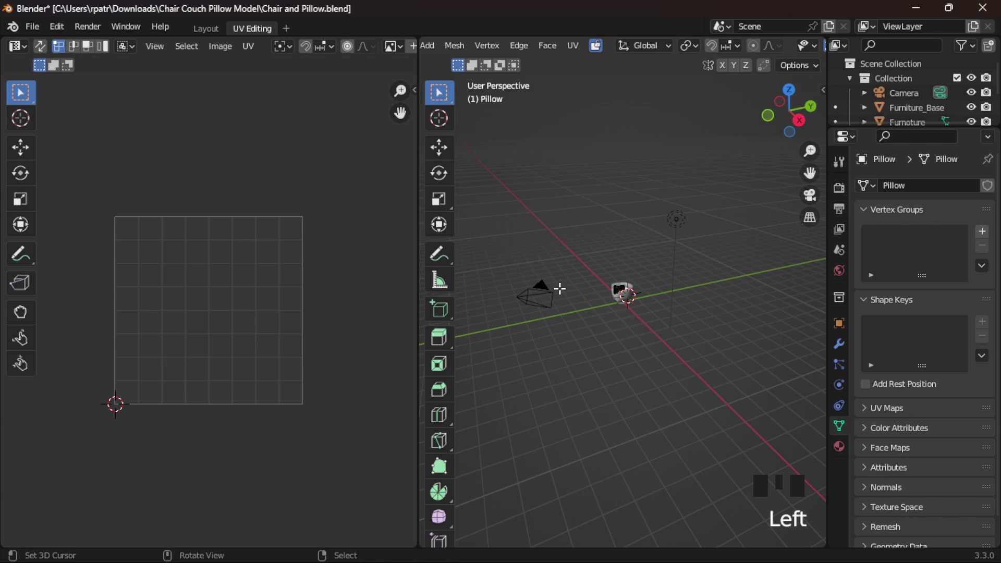
scroll(649, 338, up, 3)
scroll(649, 338, up, 9)
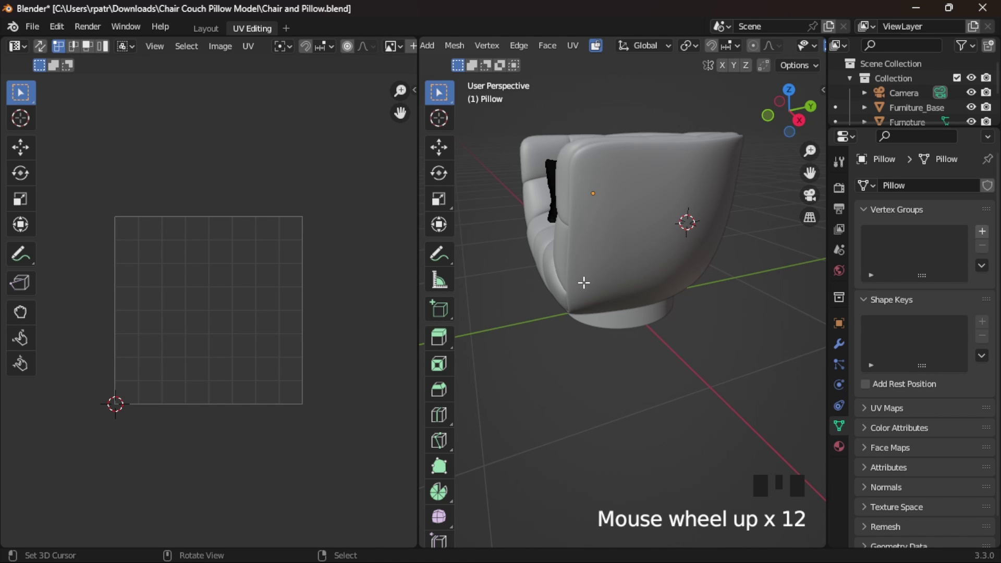
key(KP_1)
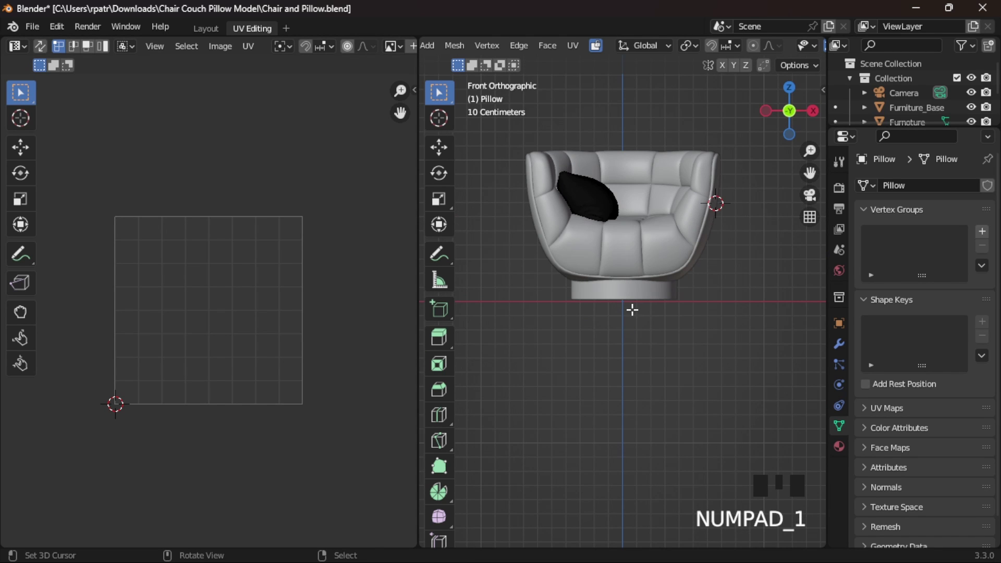
scroll(637, 306, up, 2)
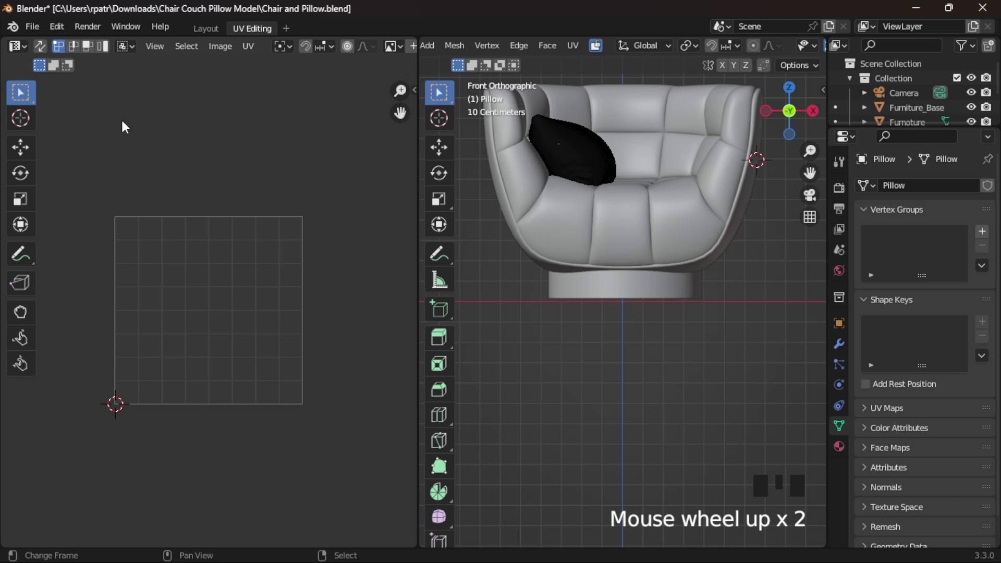
Enable UV sync selection and select the pillow's whole mesh, comparing its UV layout with syncing off and on
click(40, 46)
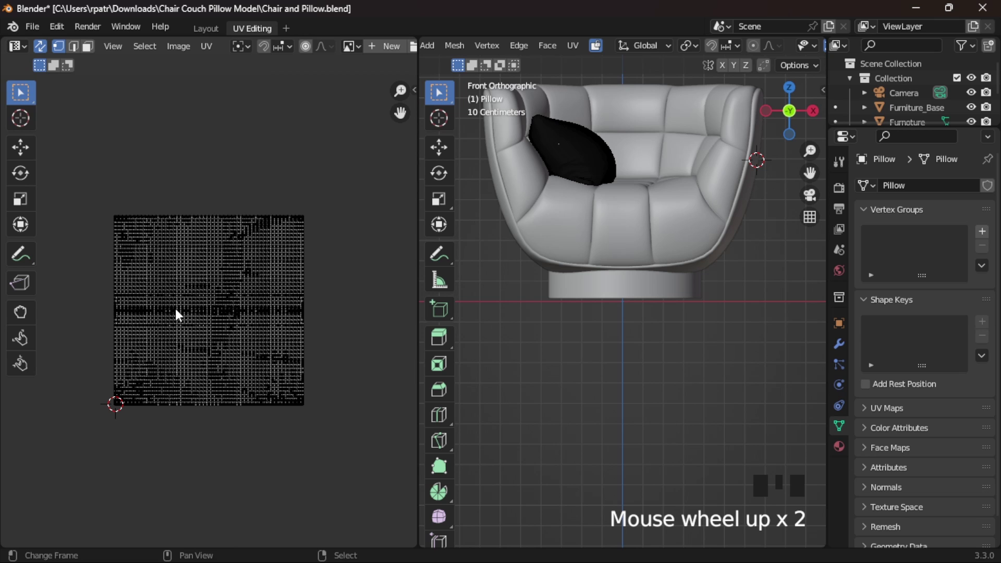
scroll(176, 309, up, 3)
scroll(352, 259, down, 1)
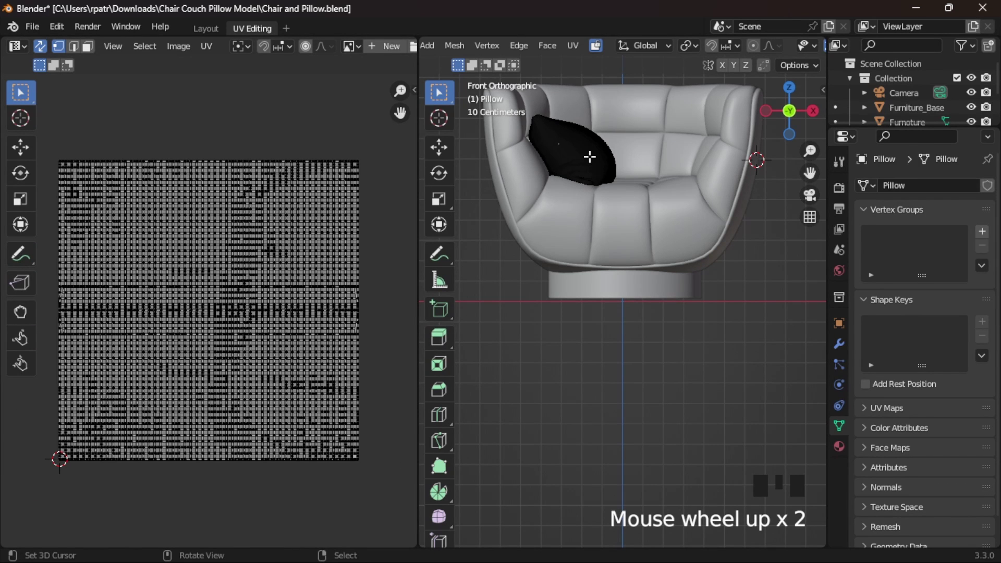
key(a)
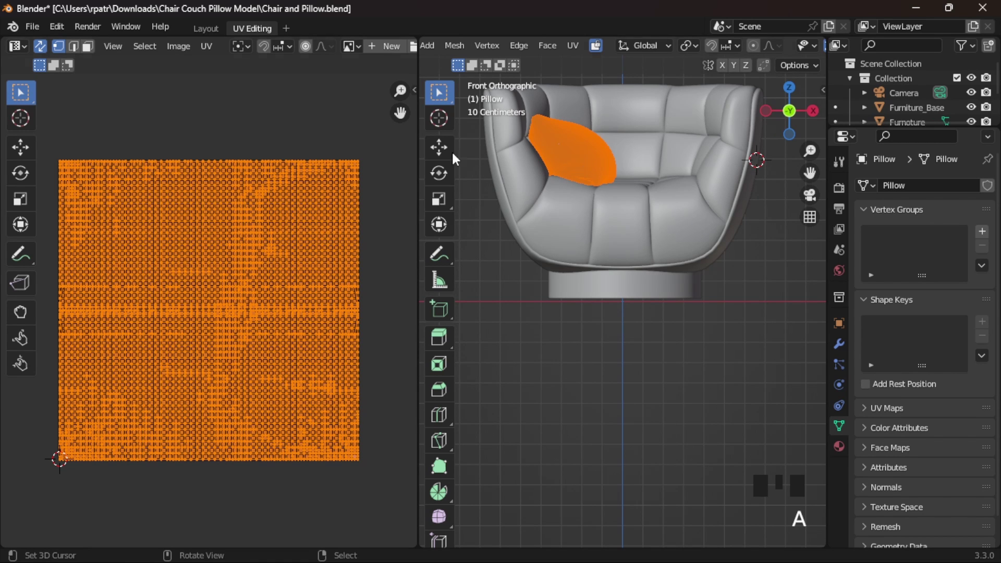
click(39, 46)
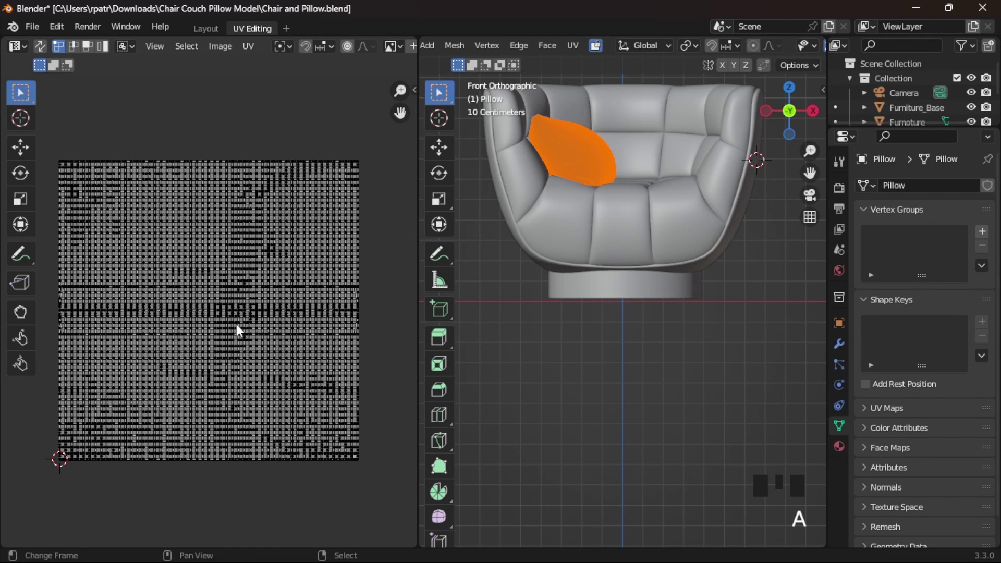
click(39, 46)
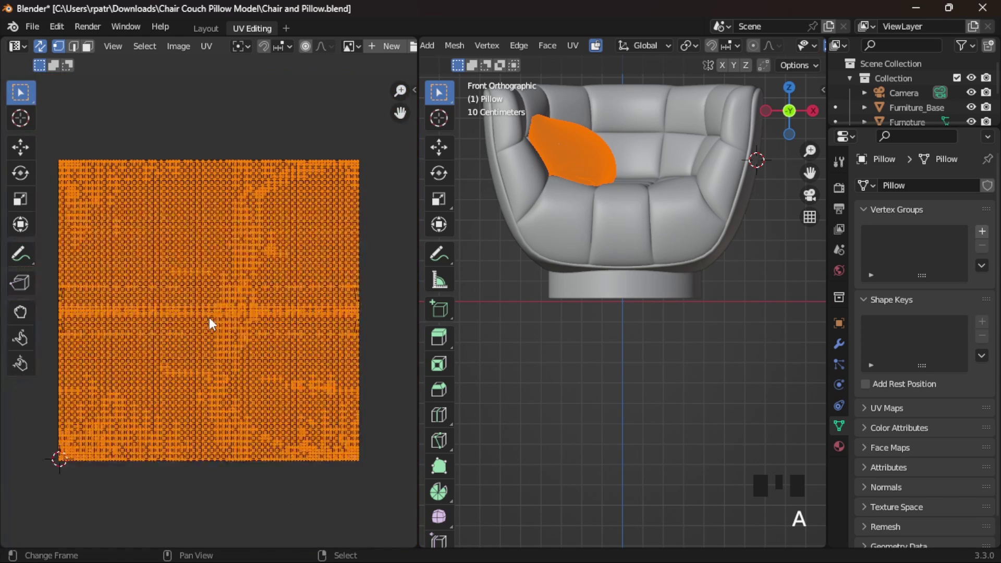
Deselect the pillow's mesh and inspect its UV grid up close and as a whole
key(a)
key(a)
key(a)
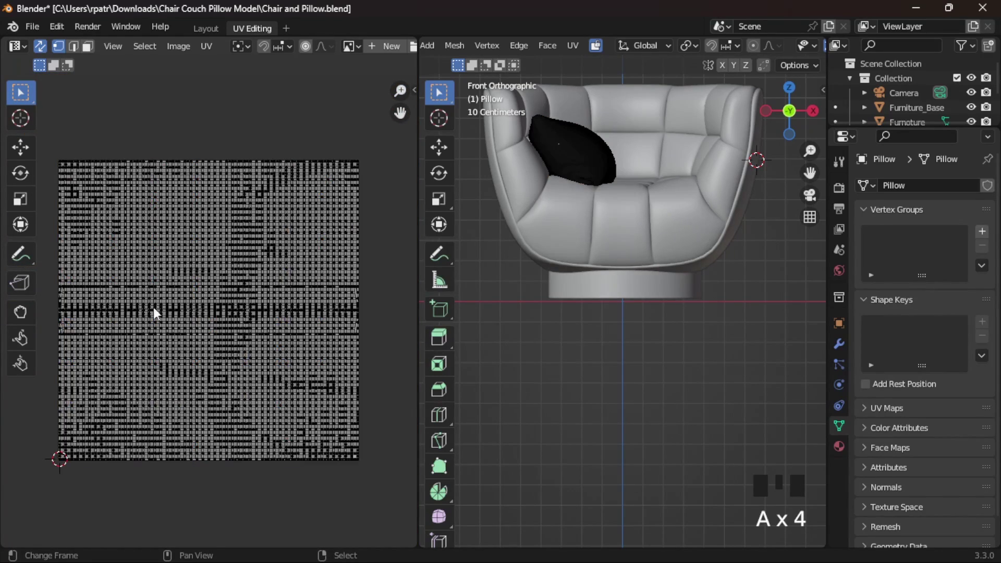
scroll(189, 311, up, 6)
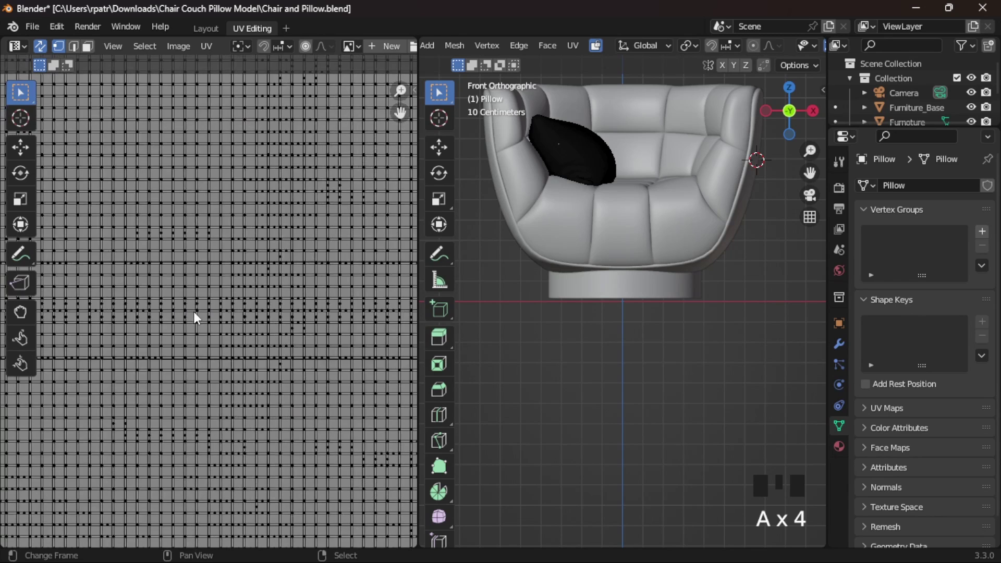
scroll(194, 313, down, 4)
scroll(194, 310, up, 2)
scroll(195, 311, down, 1)
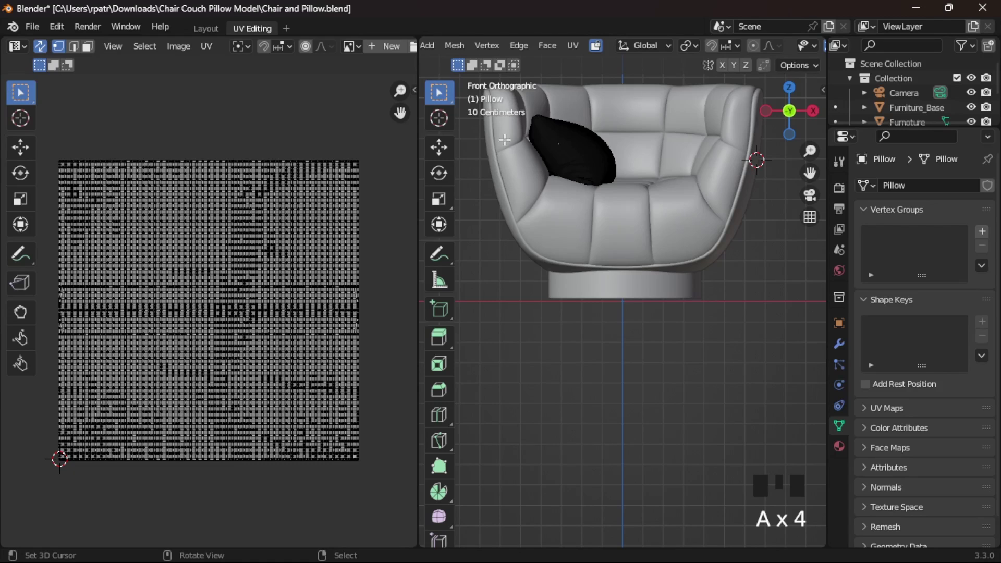
Select the chair seat in the Layout workspace and examine its UV islands and mesh in the UV Editing workspace
click(200, 26)
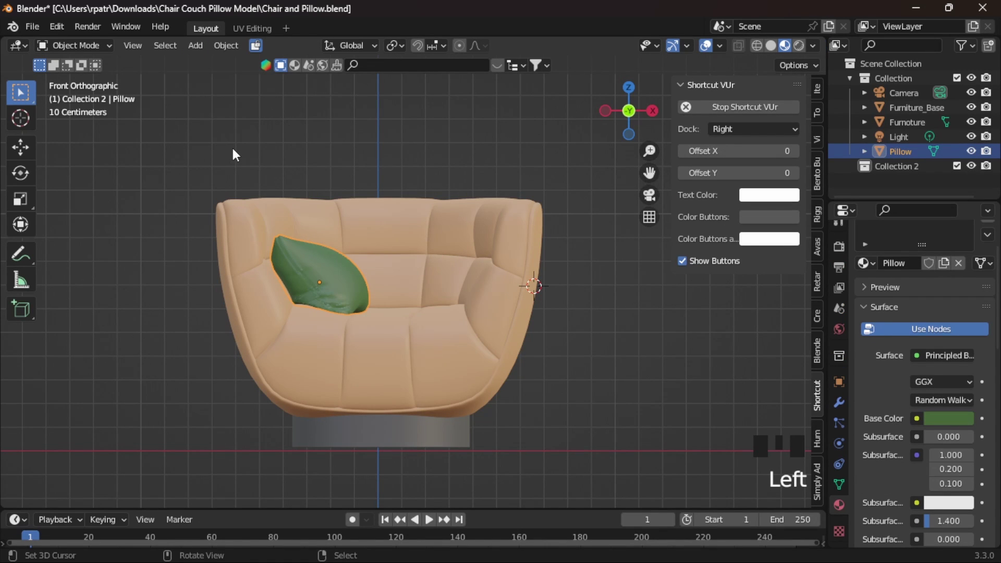
right_click(309, 367)
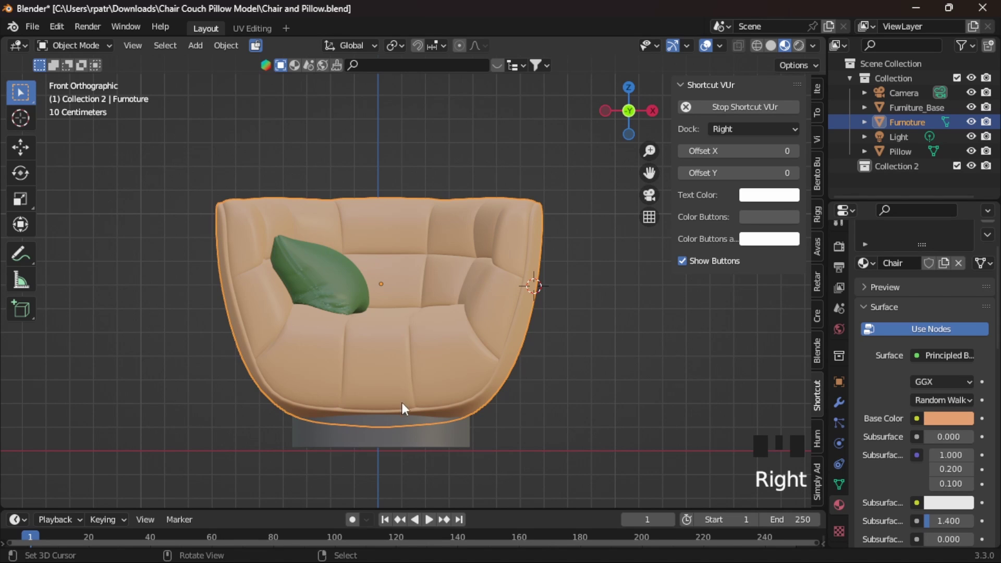
click(251, 29)
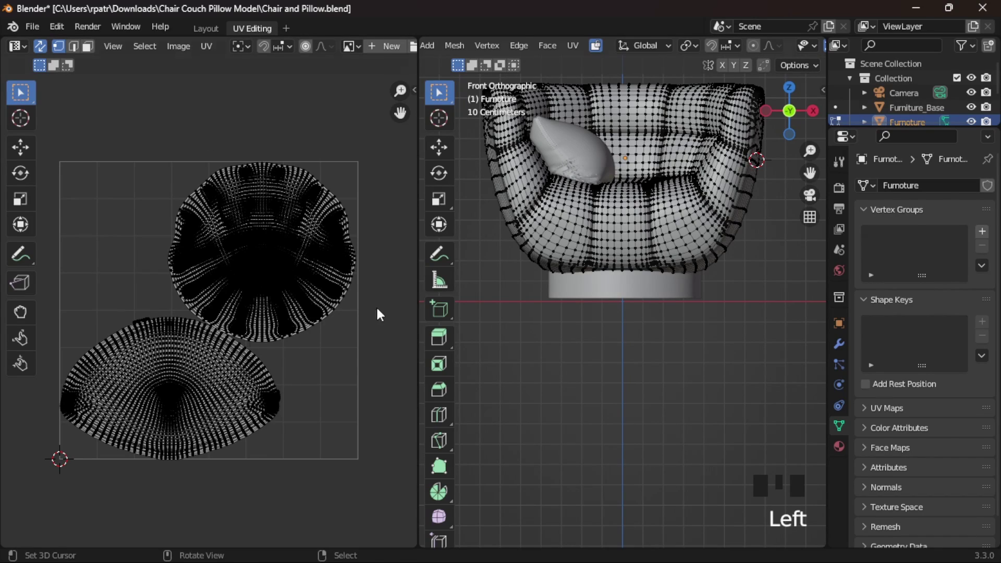
scroll(181, 360, up, 3)
scroll(186, 352, up, 6)
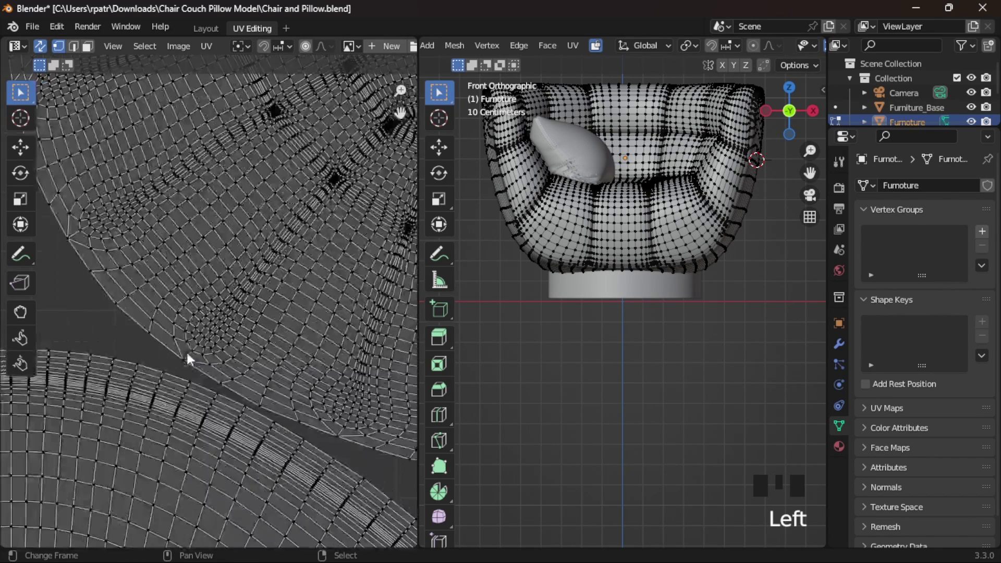
scroll(189, 350, down, 7)
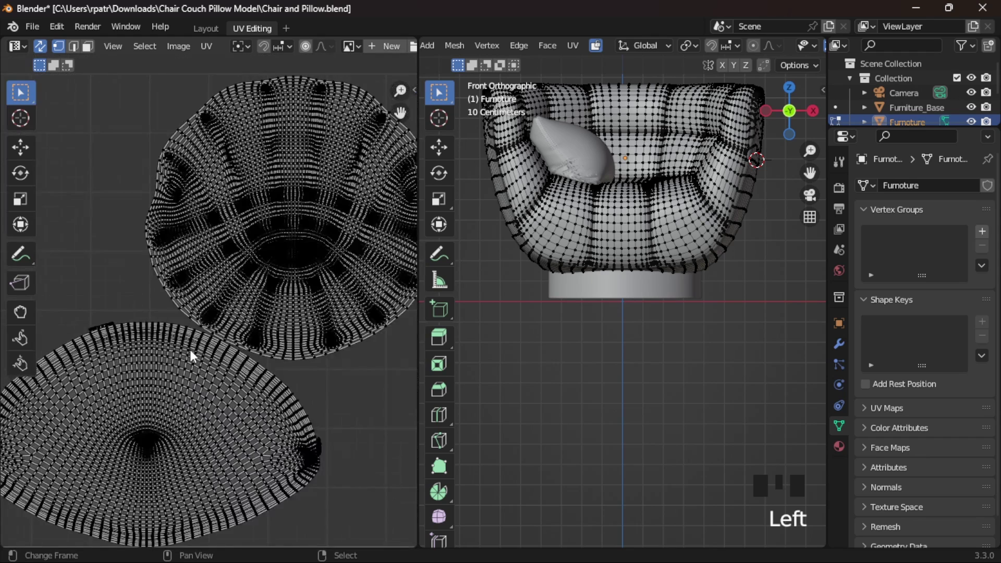
scroll(682, 293, down, 2)
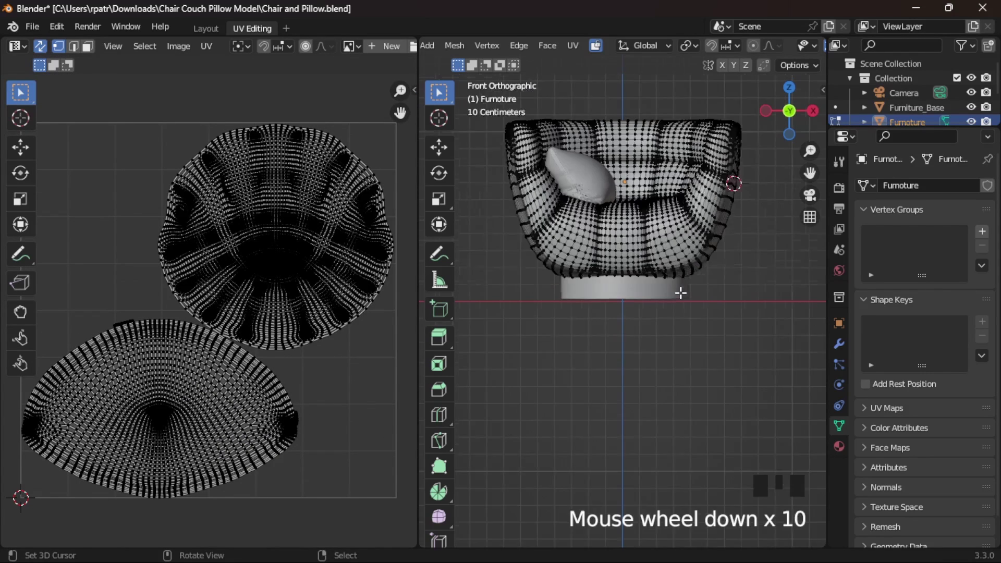
scroll(680, 293, up, 3)
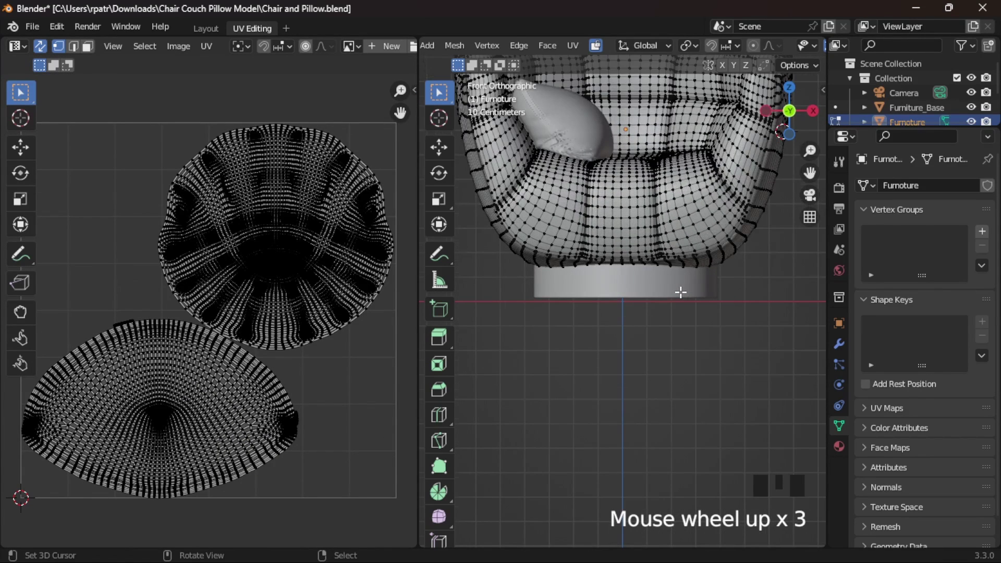
scroll(680, 293, up, 1)
scroll(680, 292, down, 3)
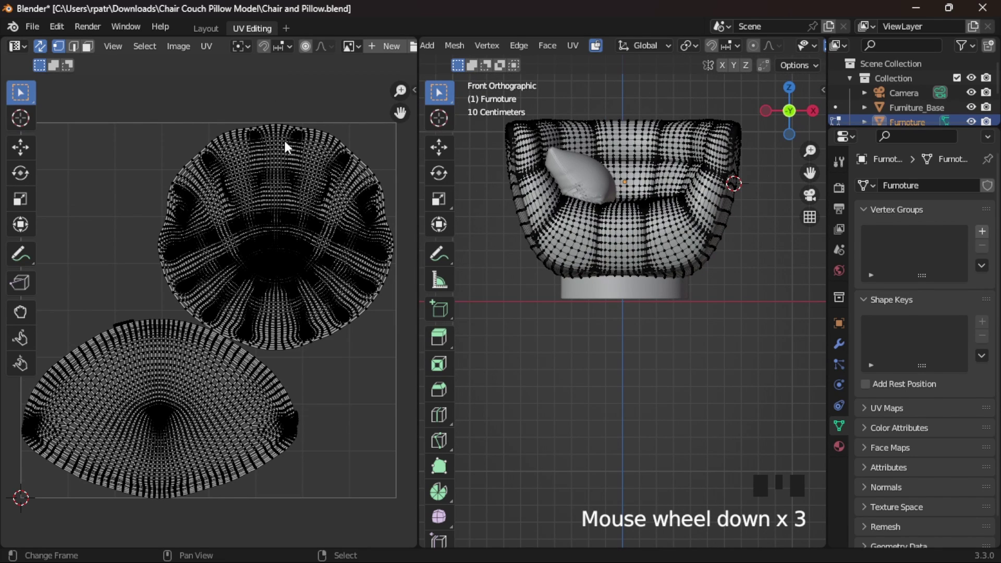
Select the chair seat's entire mesh to compare it with its UV islands, and clear the selection
key(a)
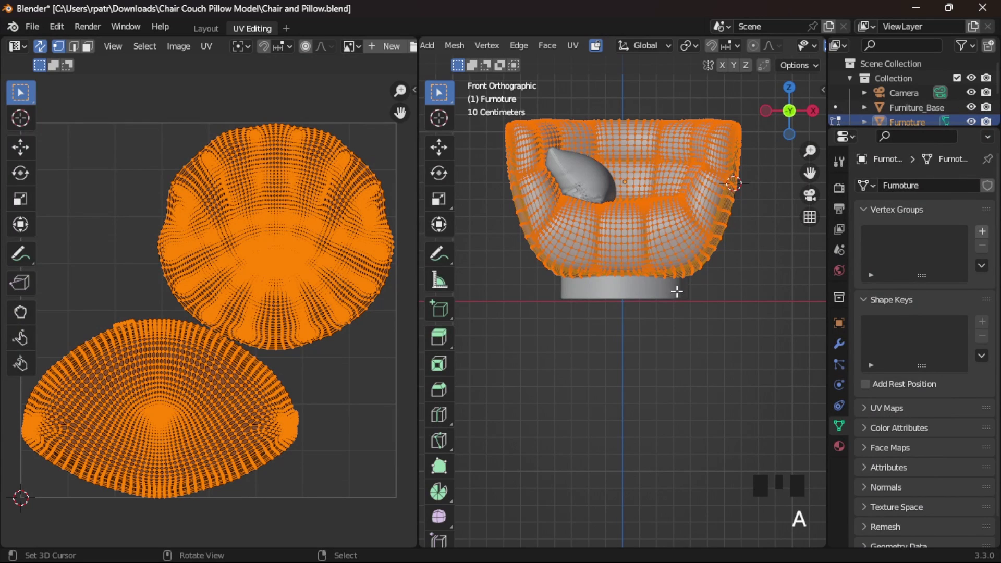
key(a)
key(a)
key(a)
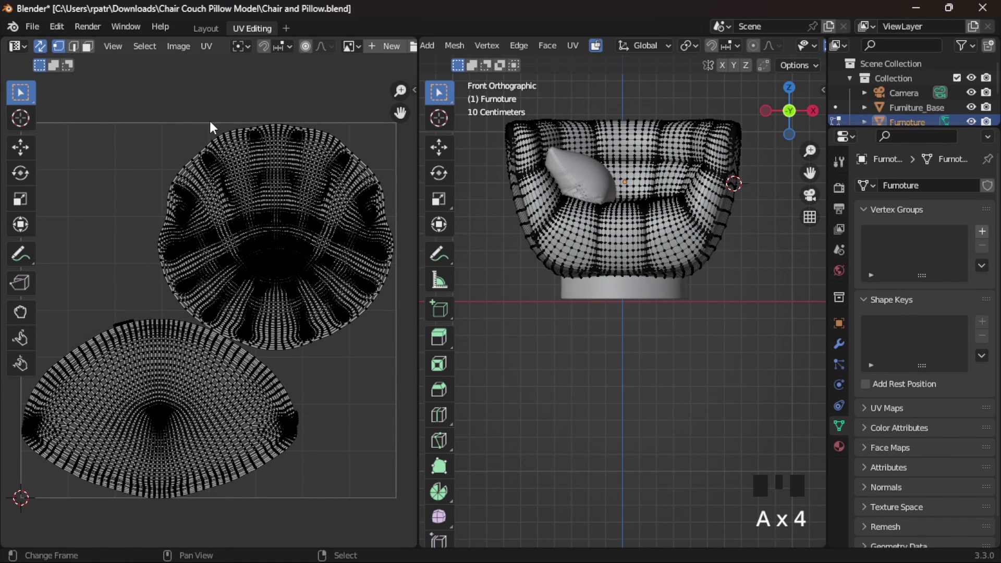
Select the chair's base in the Layout workspace and highlight its whole mesh and UV layout in the UV Editing workspace
click(205, 29)
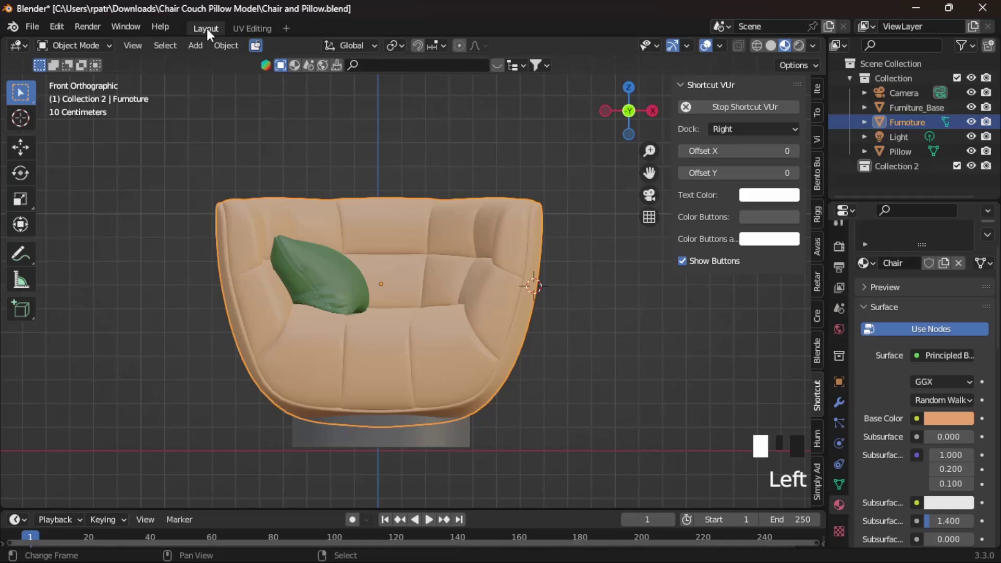
right_click(347, 436)
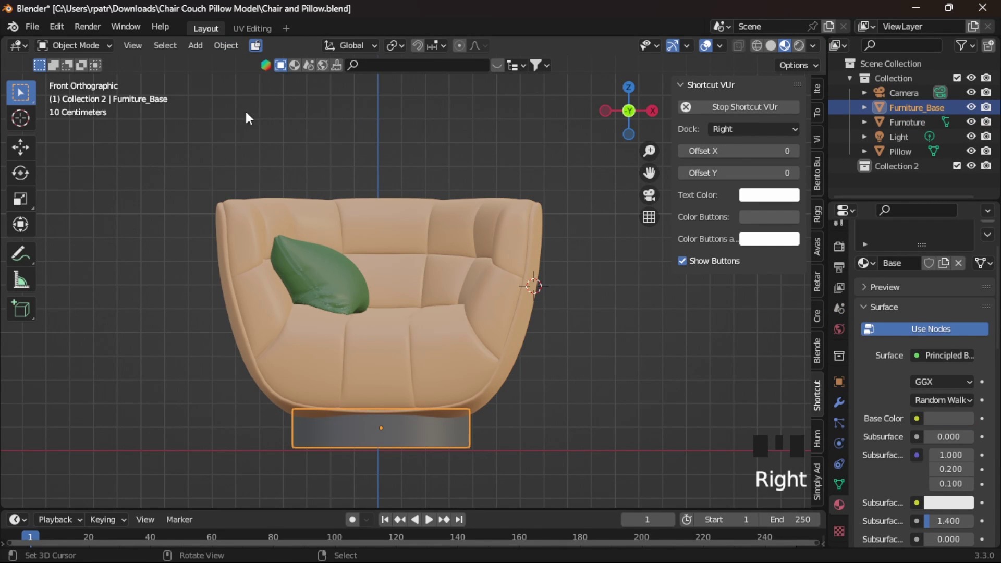
click(250, 31)
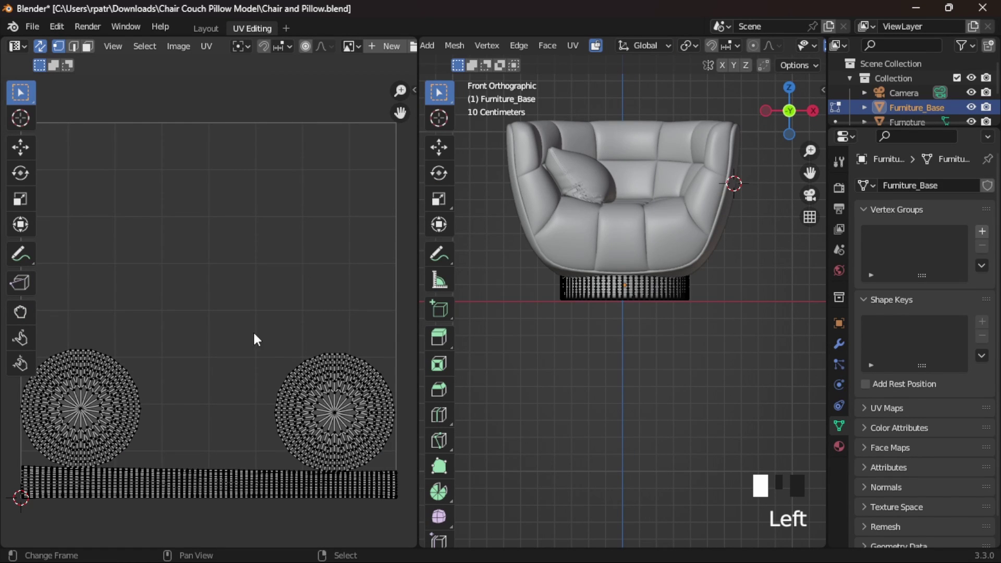
scroll(254, 334, down, 1)
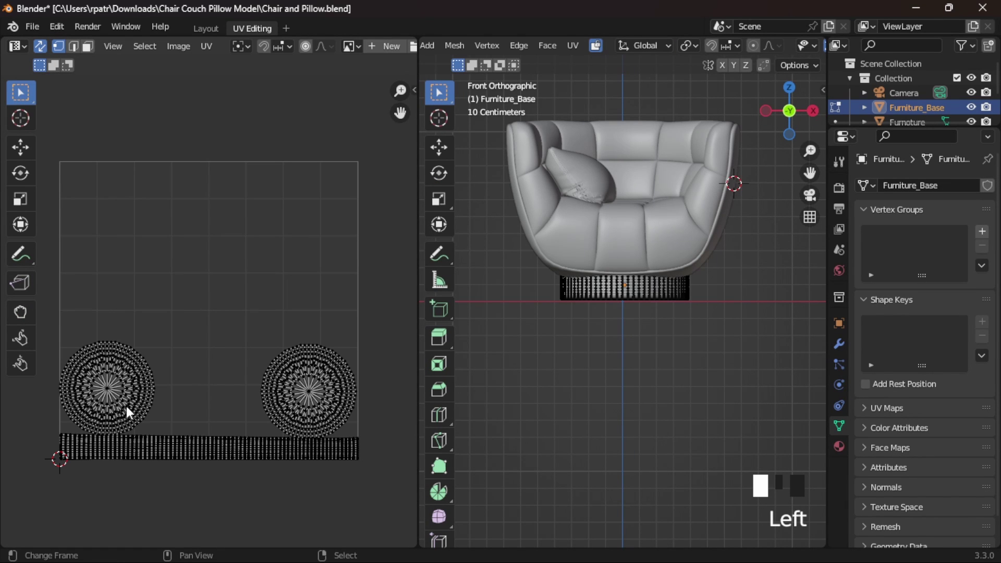
key(a)
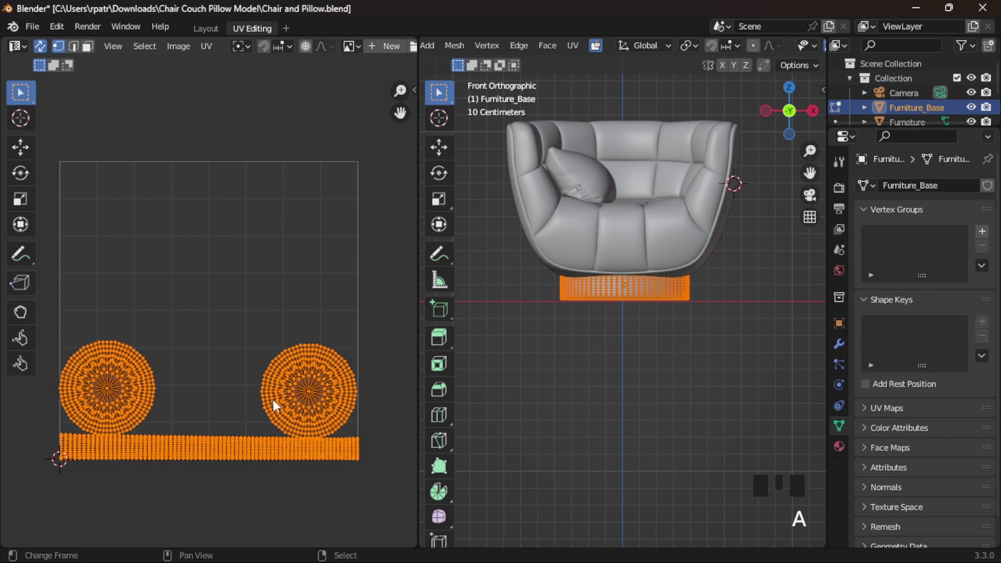
Toggle the base's whole-mesh selection off and inspect its wireframe and the seat above it up close
key(a)
key(a)
key(a)
key(a)
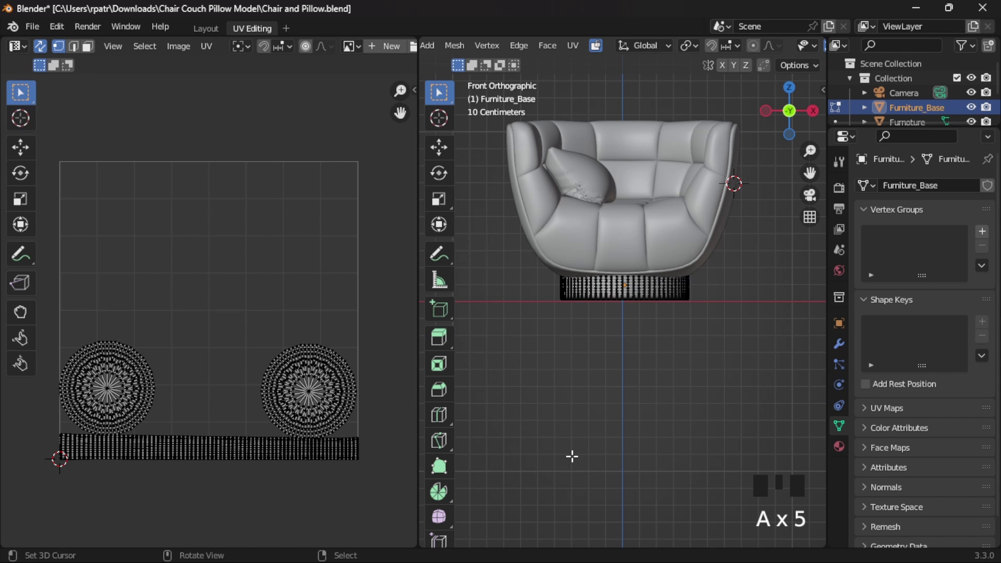
scroll(627, 439, up, 3)
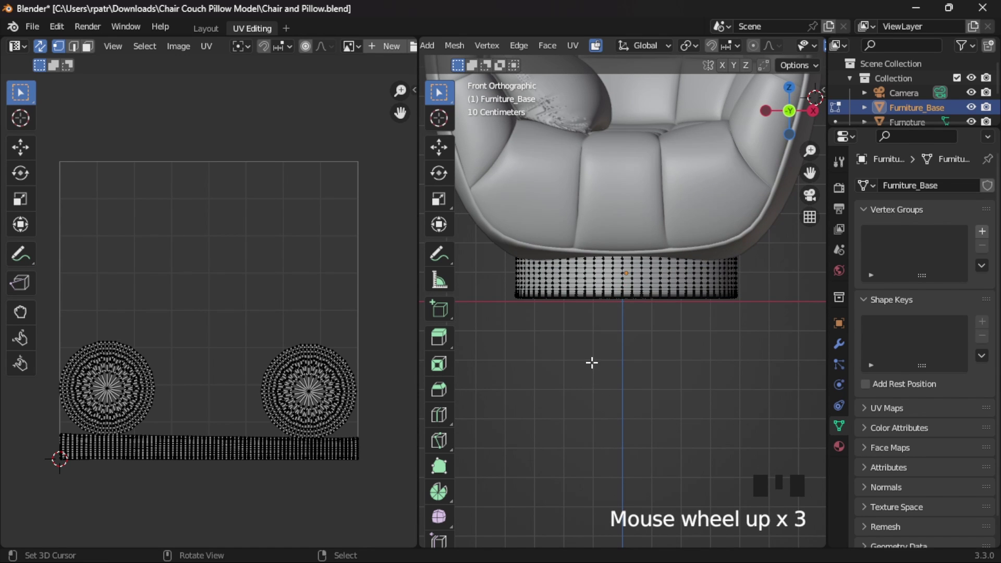
shift+middle_drag(592, 363, 641, 480)
scroll(662, 287, up, 4)
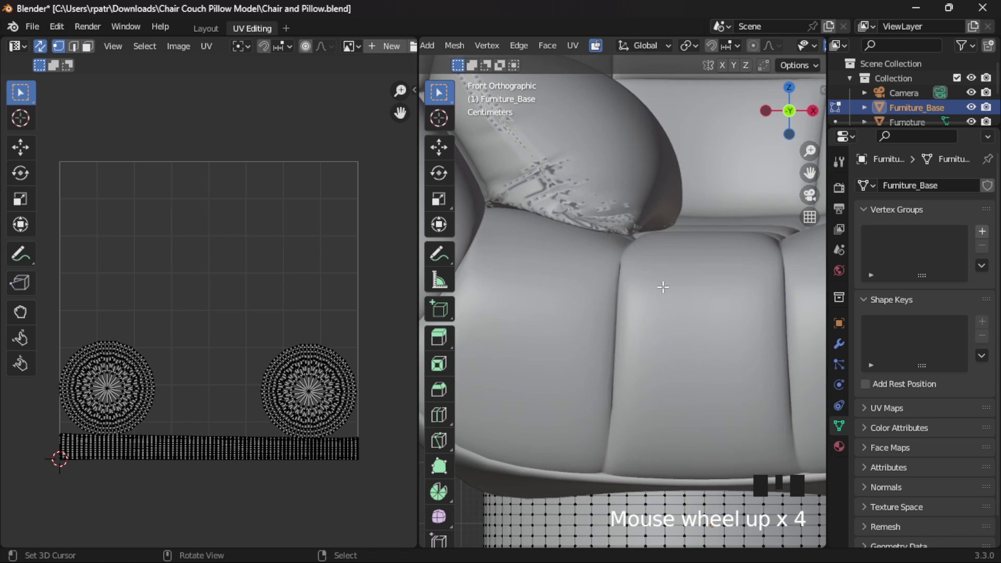
scroll(663, 287, up, 3)
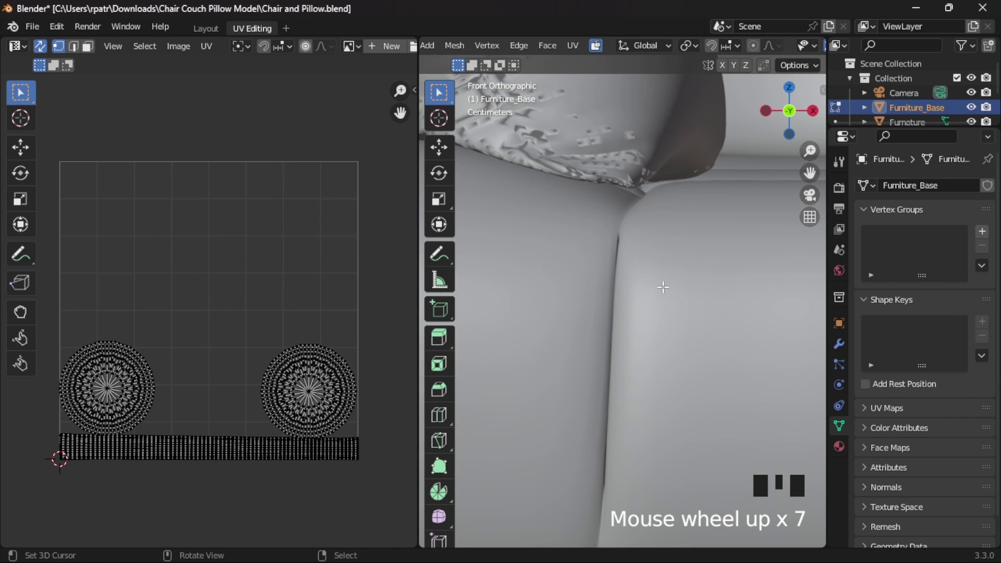
scroll(662, 286, down, 9)
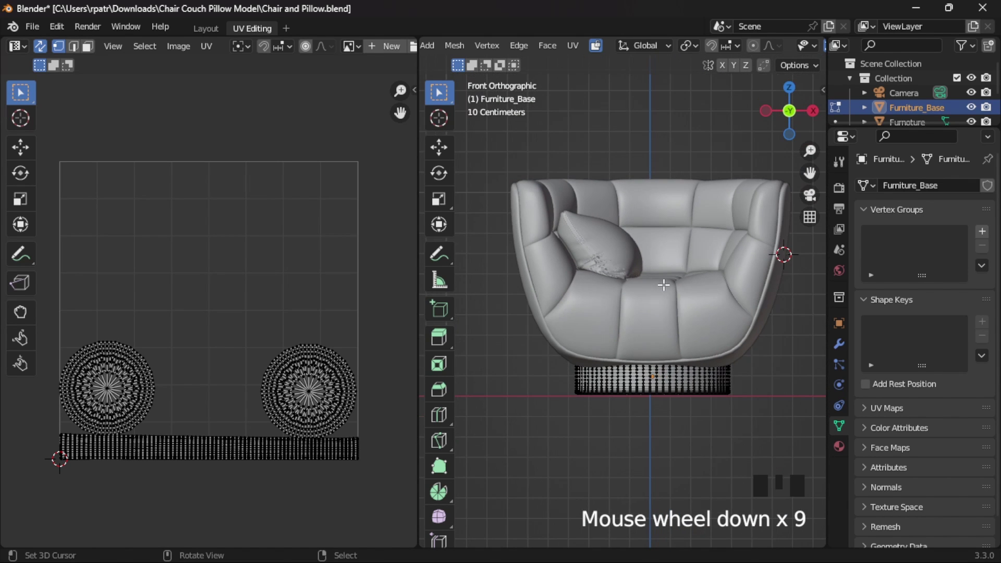
Add the pillow and chair seat to the base selection in the Layout workspace and apply Shade Smooth to all three objects
click(203, 27)
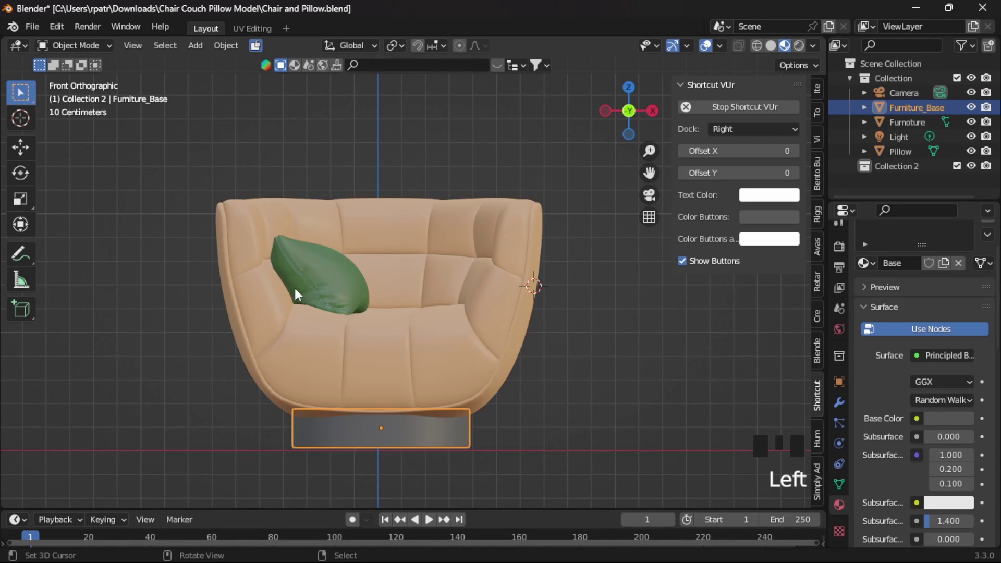
middle_drag(540, 398, 478, 367)
scroll(388, 339, up, 9)
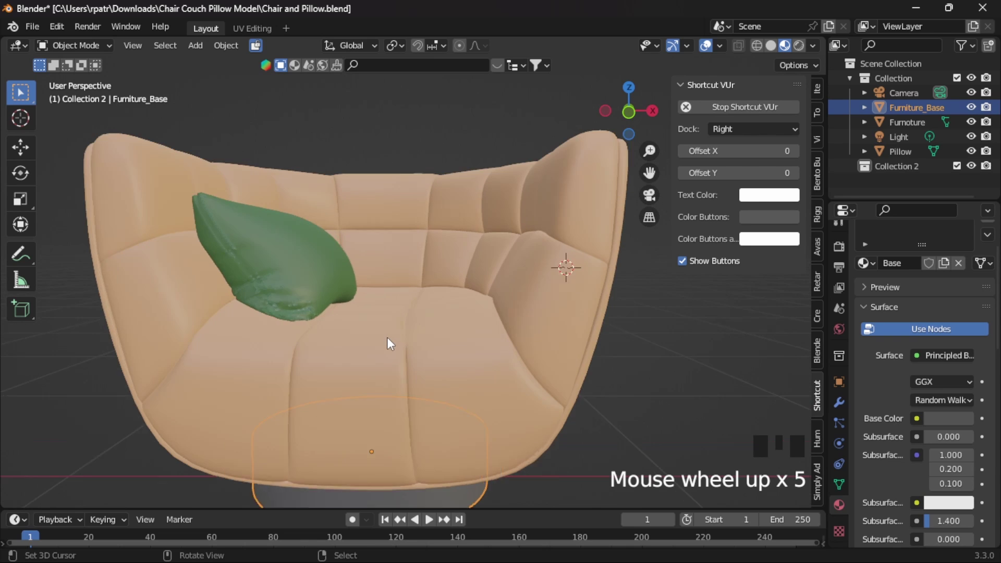
scroll(380, 339, down, 6)
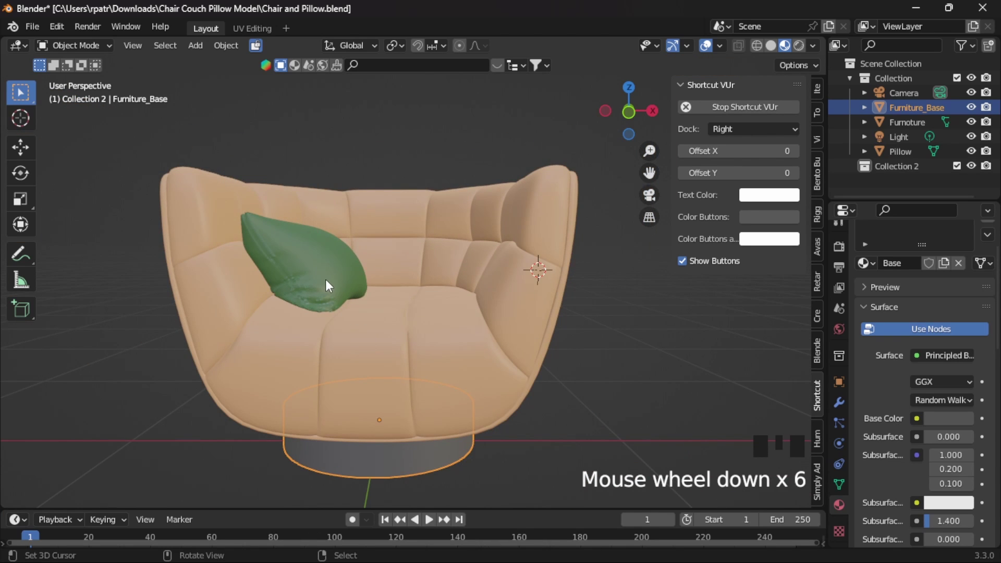
shift+right_click(325, 279)
shift+right_click(320, 360)
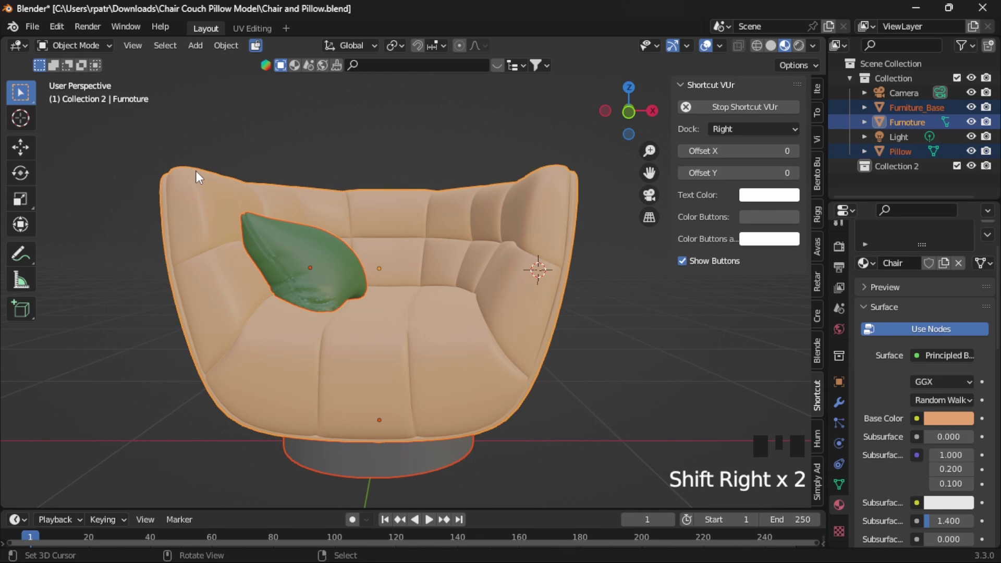
click(224, 45)
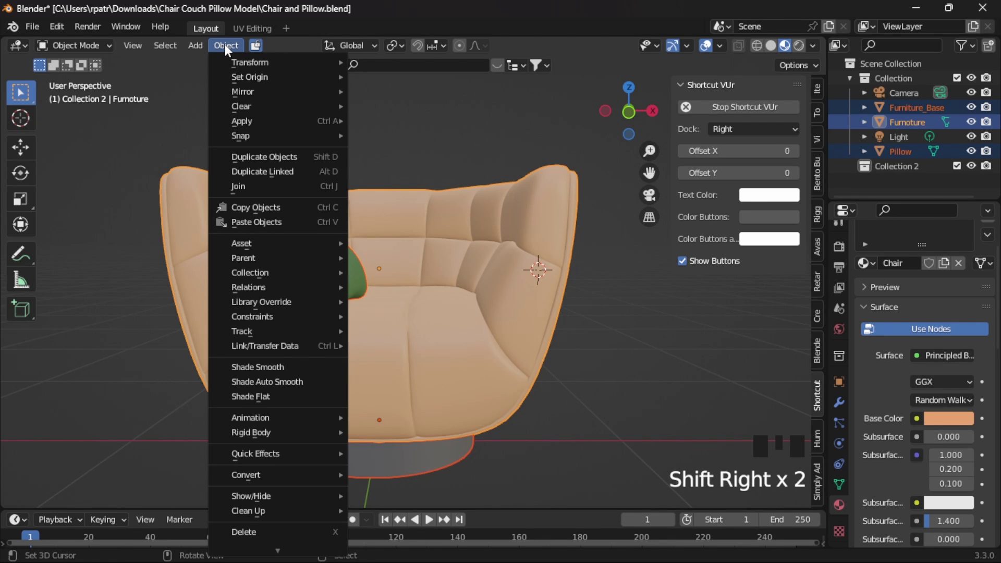
click(267, 364)
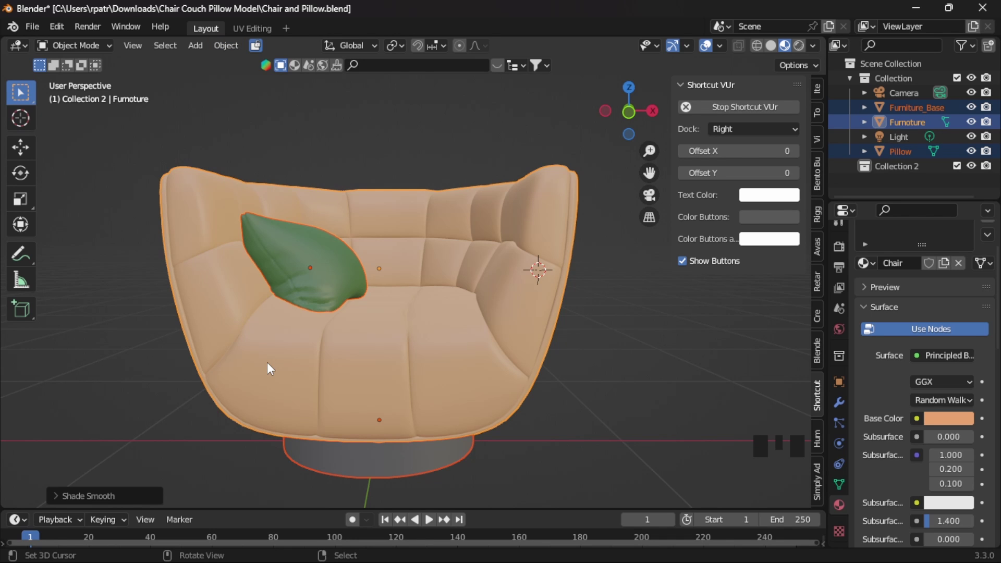
Inspect the pillow and seat surfaces up close and reapply Shade Smooth to the three selected objects
scroll(298, 335, up, 9)
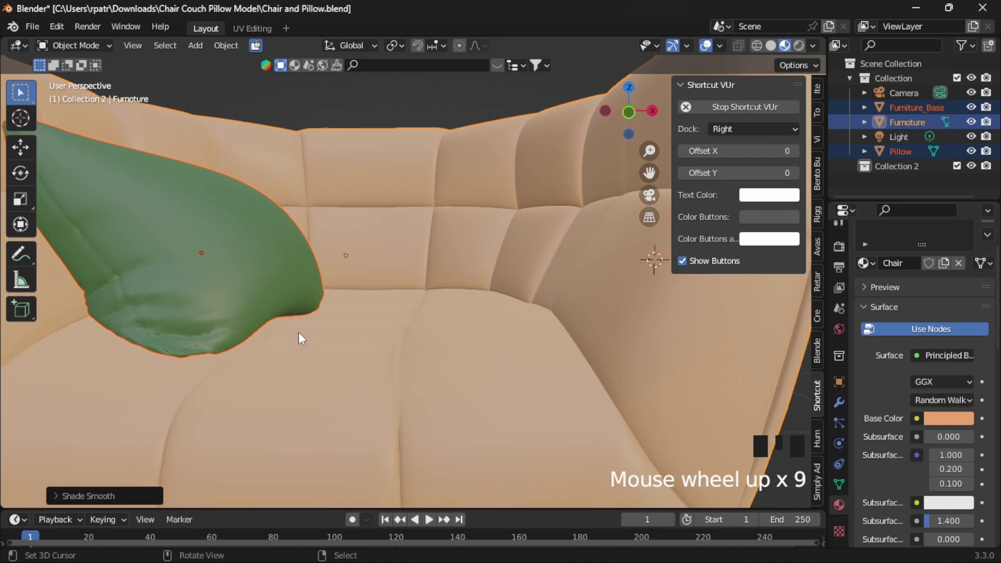
scroll(298, 333, down, 10)
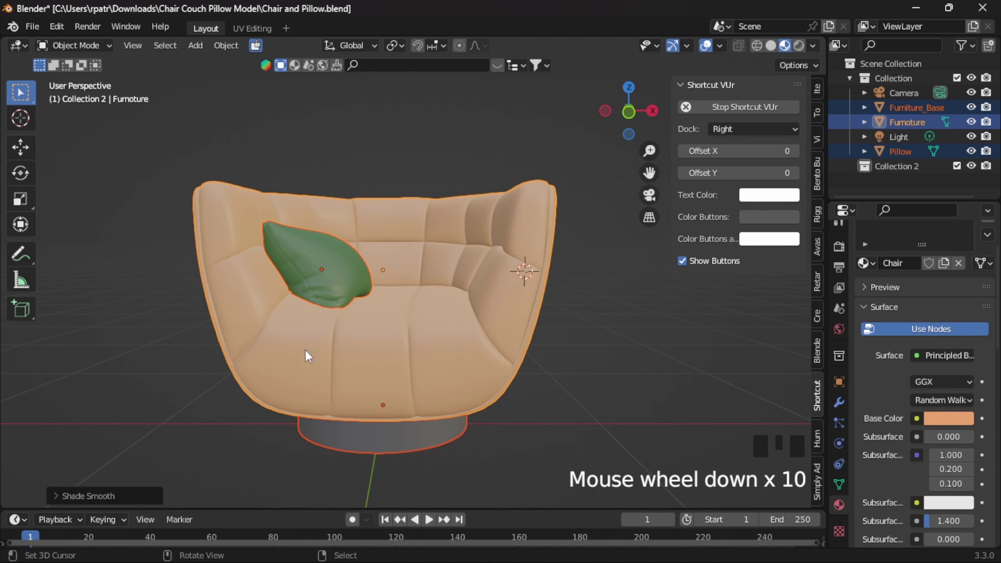
click(223, 46)
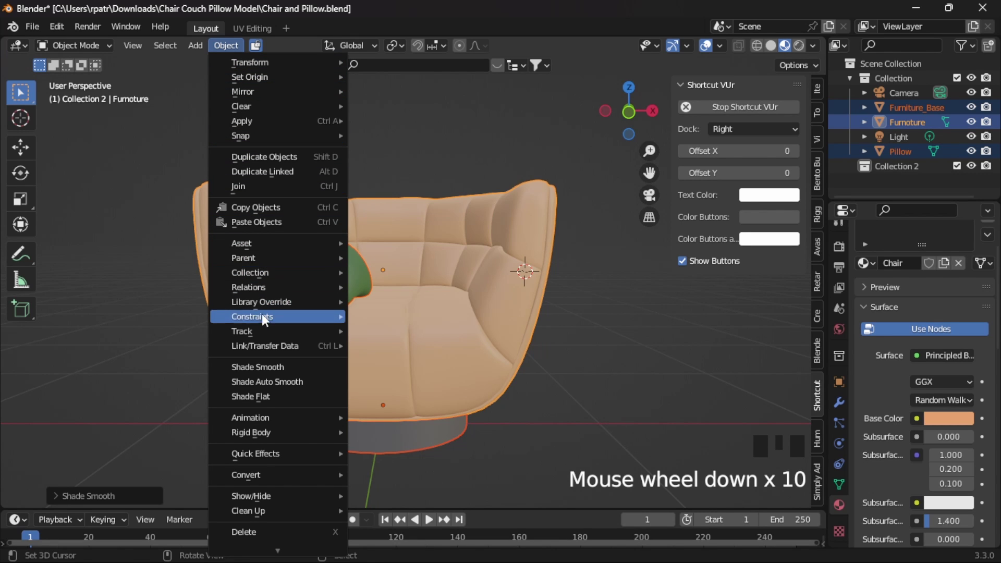
click(261, 368)
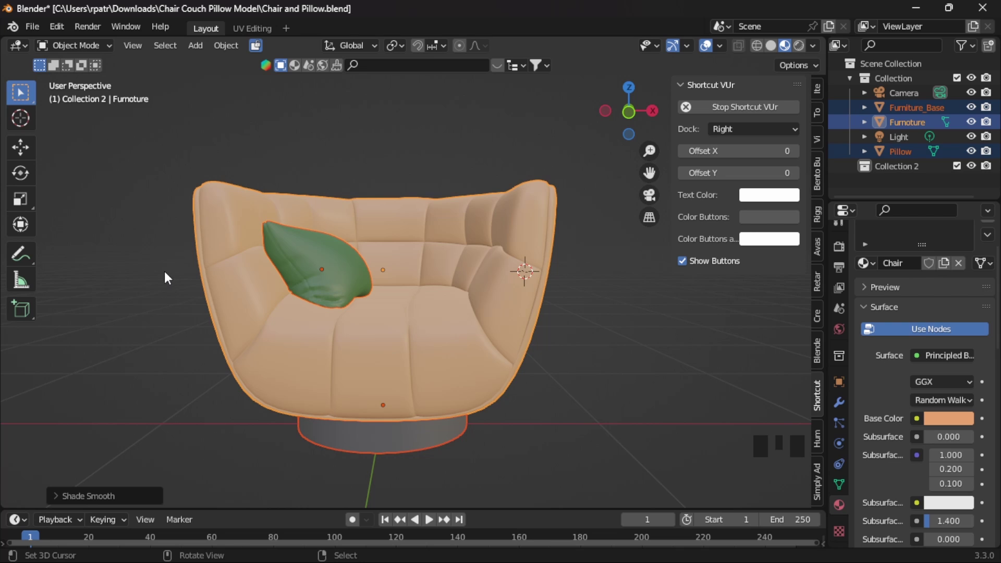
Select all geometry of the seat, pillow and base in Edit Mode and clean it up with Merge by Distance
click(108, 45)
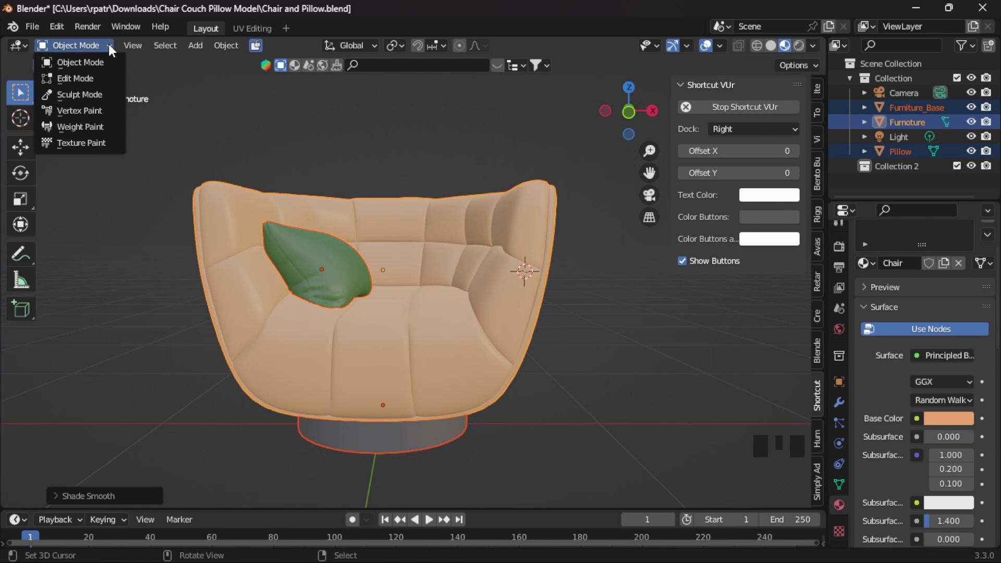
click(62, 78)
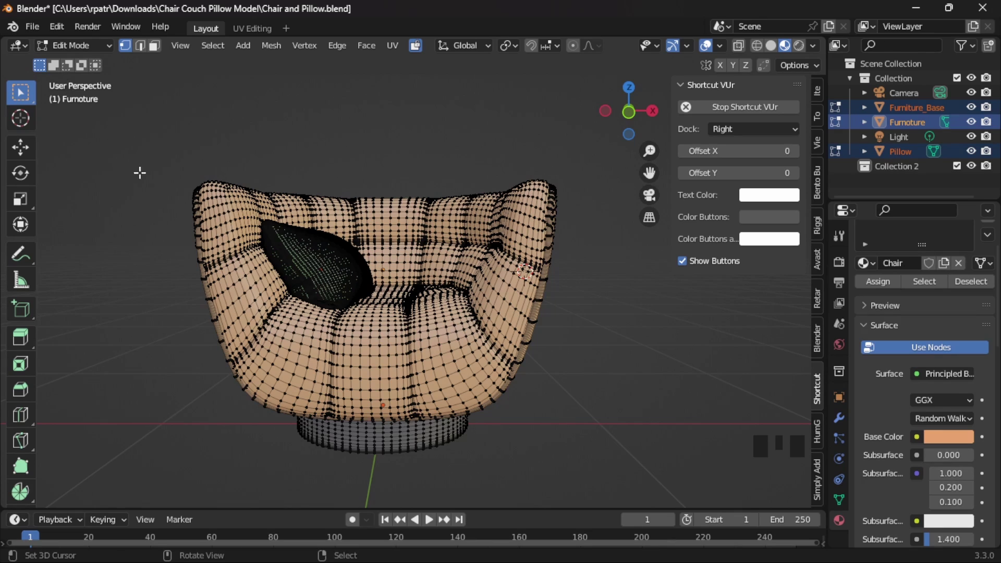
mouse_move(127, 292)
middle_down()
mouse_move(147, 295)
mouse_move(78, 295)
mouse_move(140, 293)
middle_up()
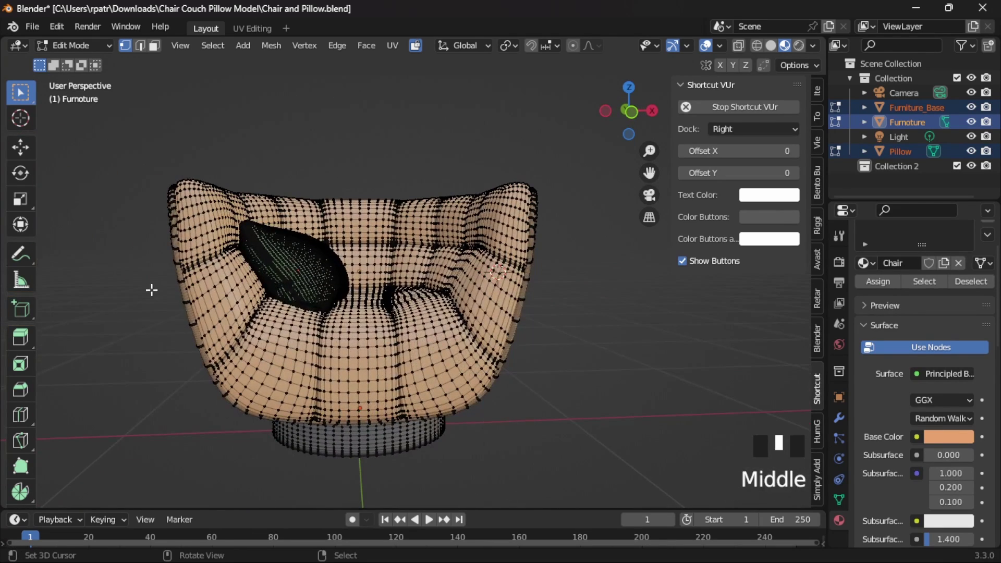
key(a)
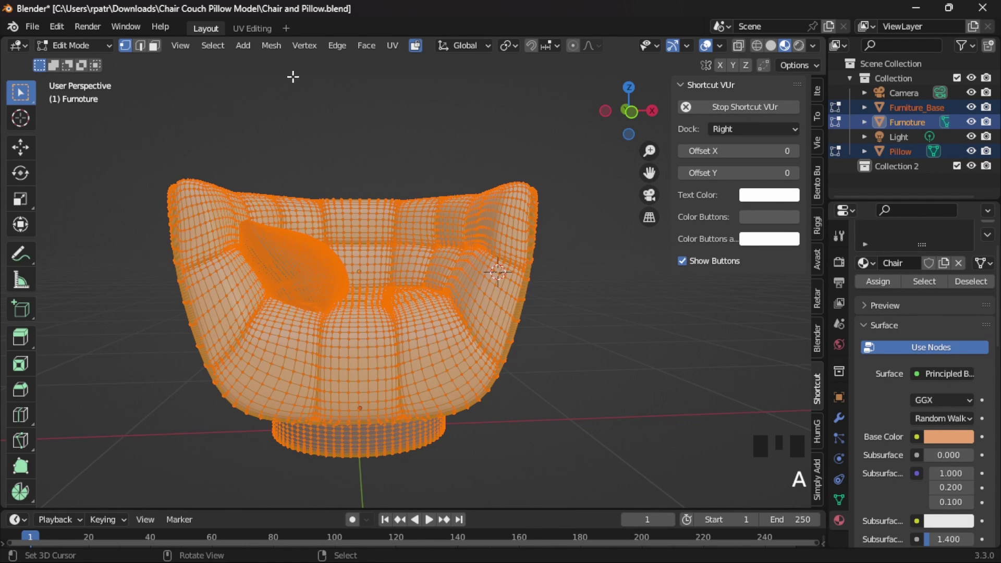
click(270, 46)
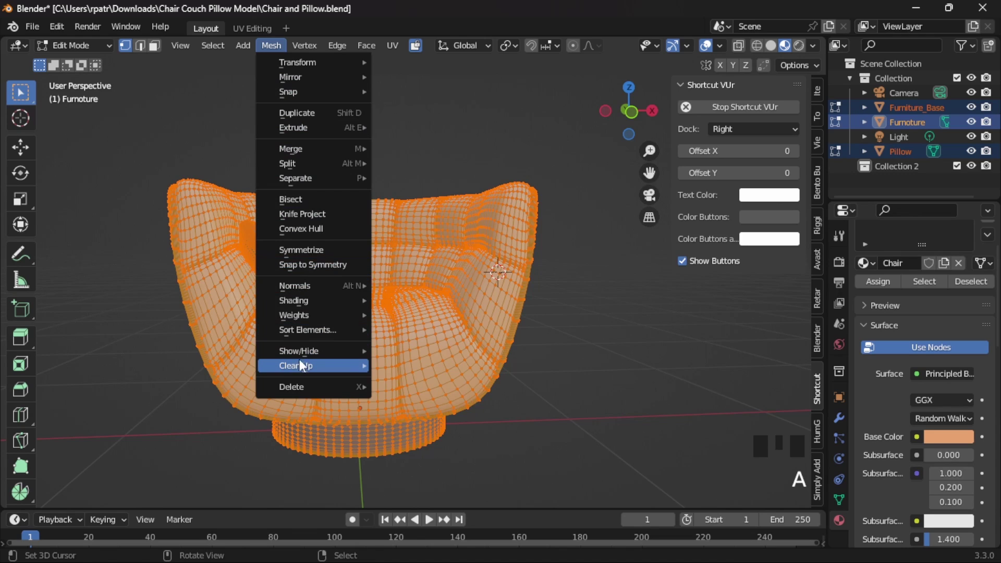
mouse_move(299, 369)
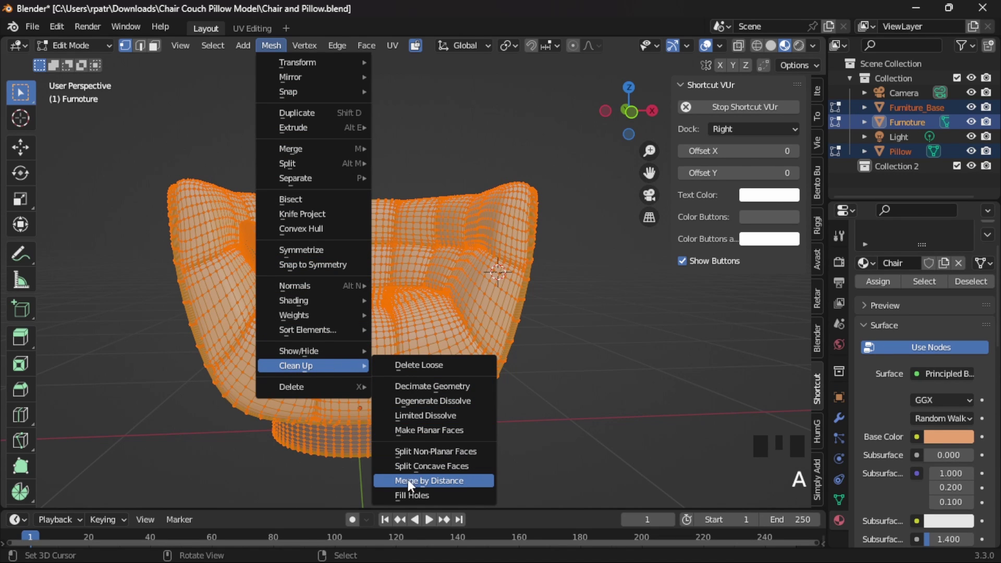
click(461, 479)
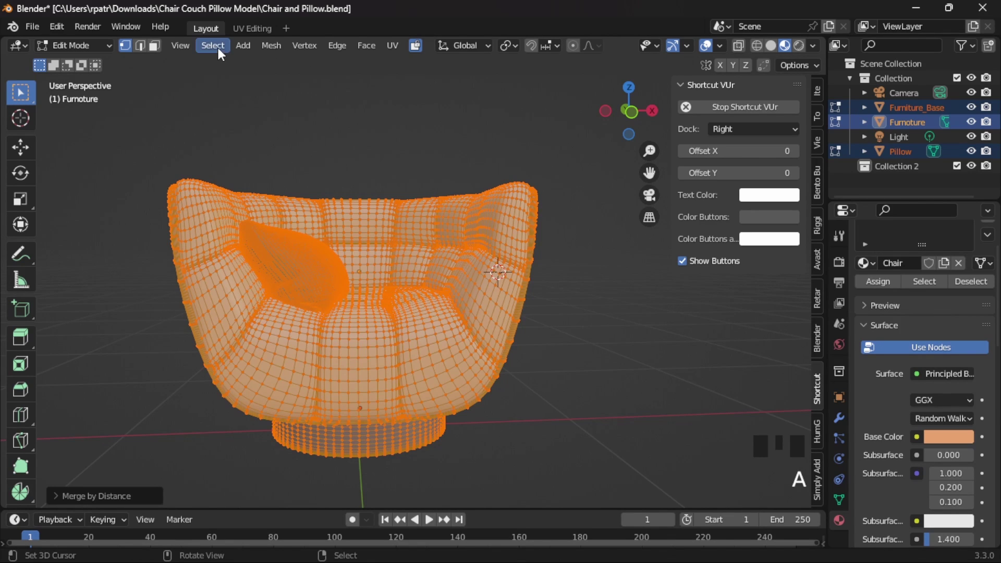
Reset the normal vectors of the selected seat, pillow and base meshes and return to Object Mode
click(271, 45)
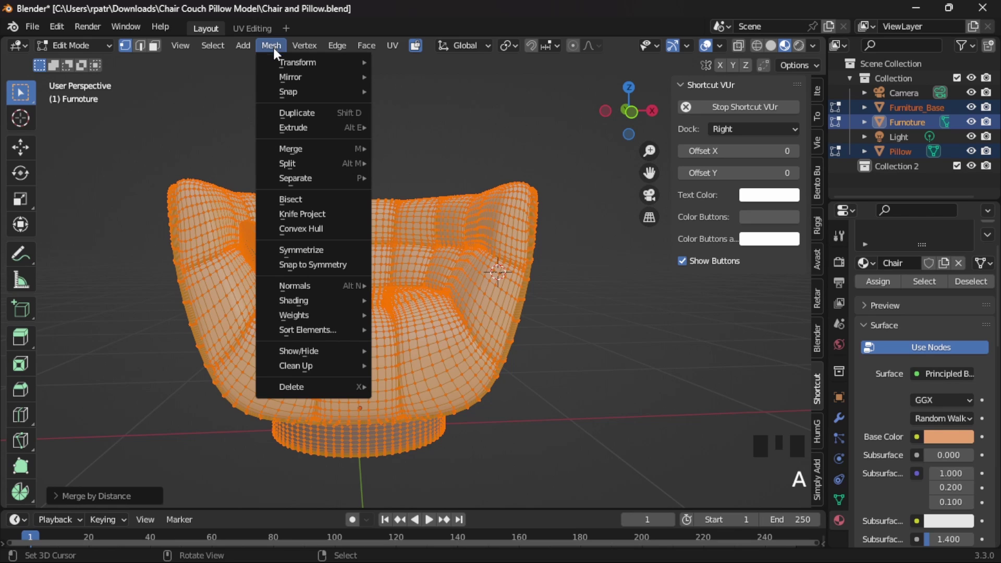
mouse_move(306, 284)
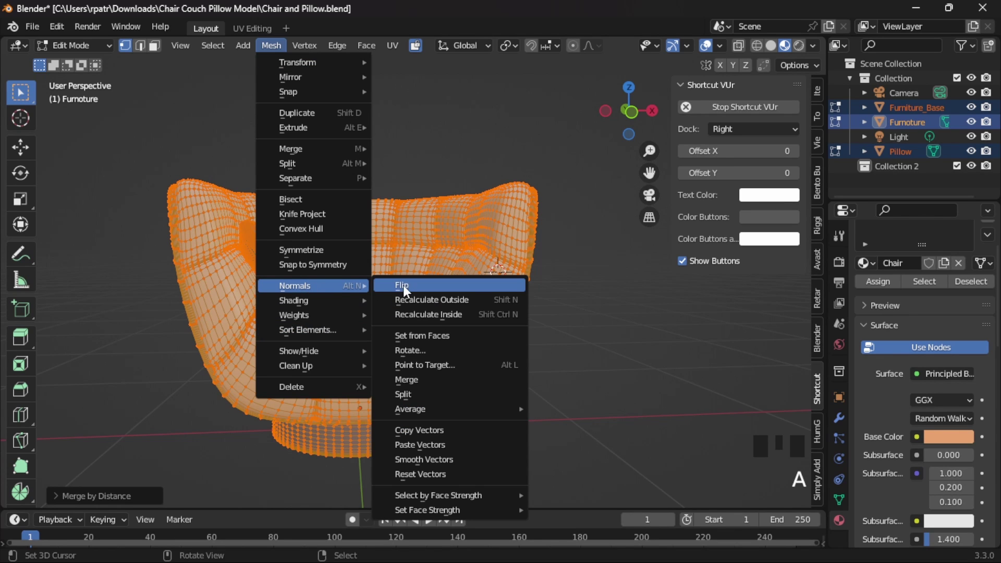
click(414, 475)
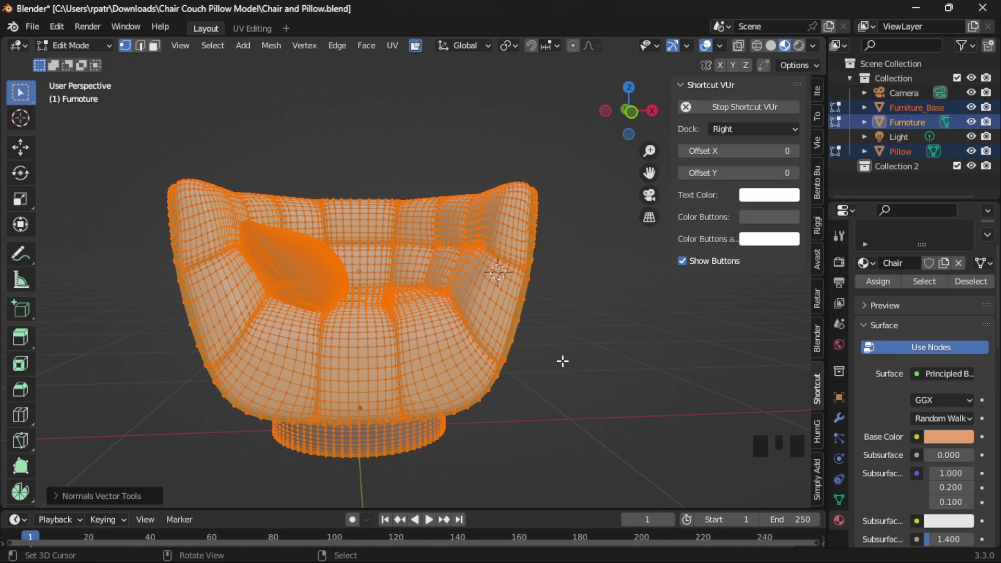
key(Tab)
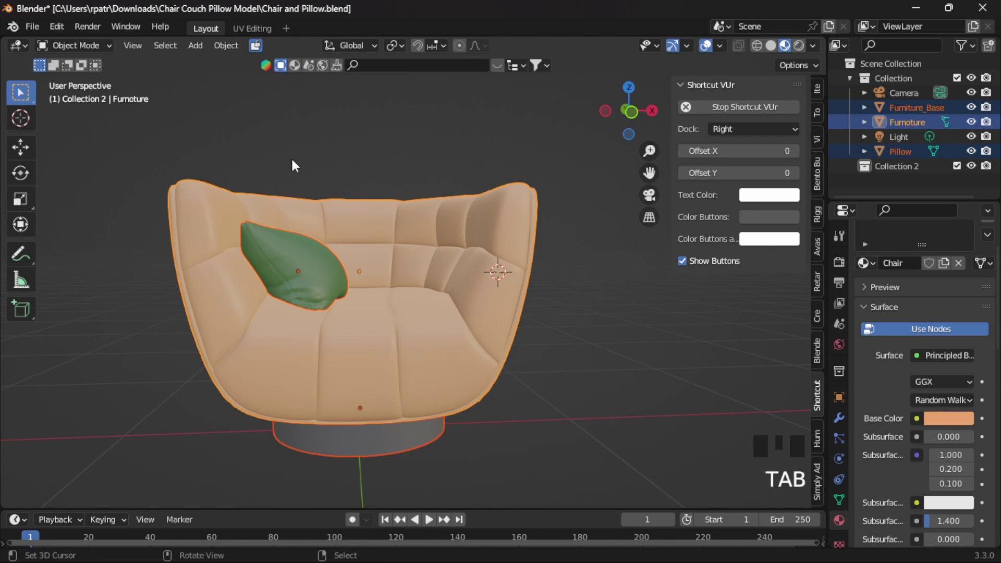
key(Tab)
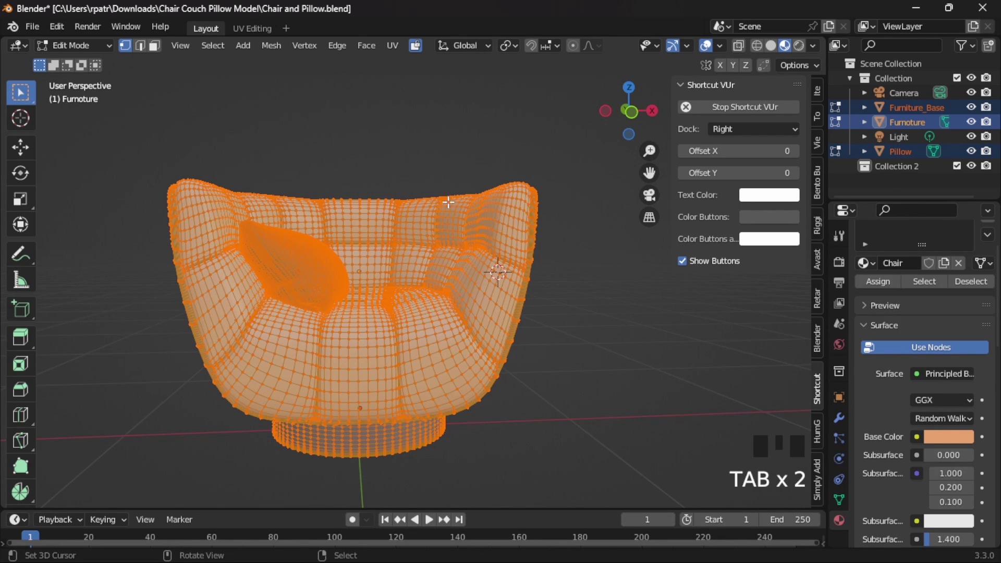
key(Tab)
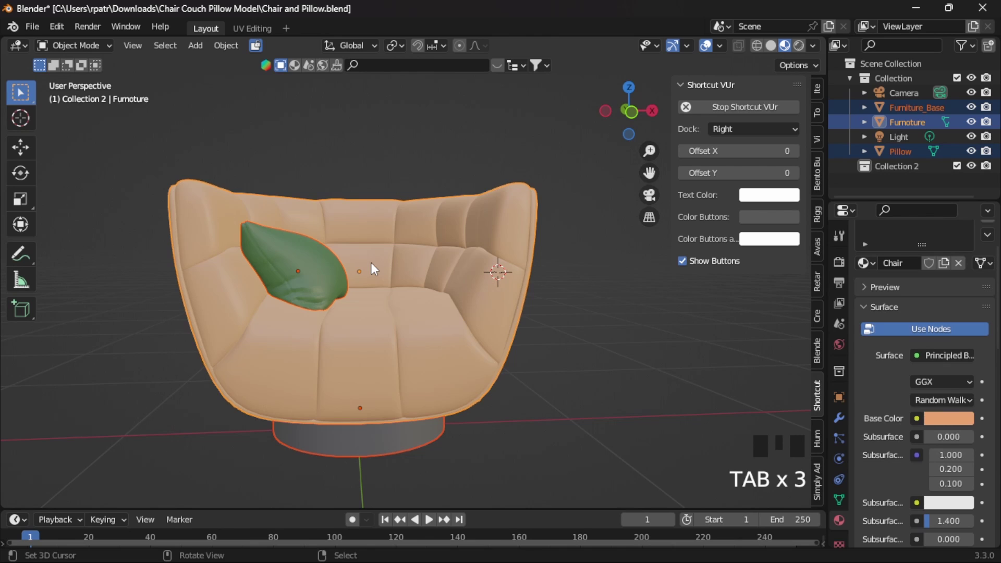
Try to move a single vertex on the chair's upper backrest panel upward by about 0.148 m in Edit Mode
key(Tab)
scroll(502, 254, up, 4)
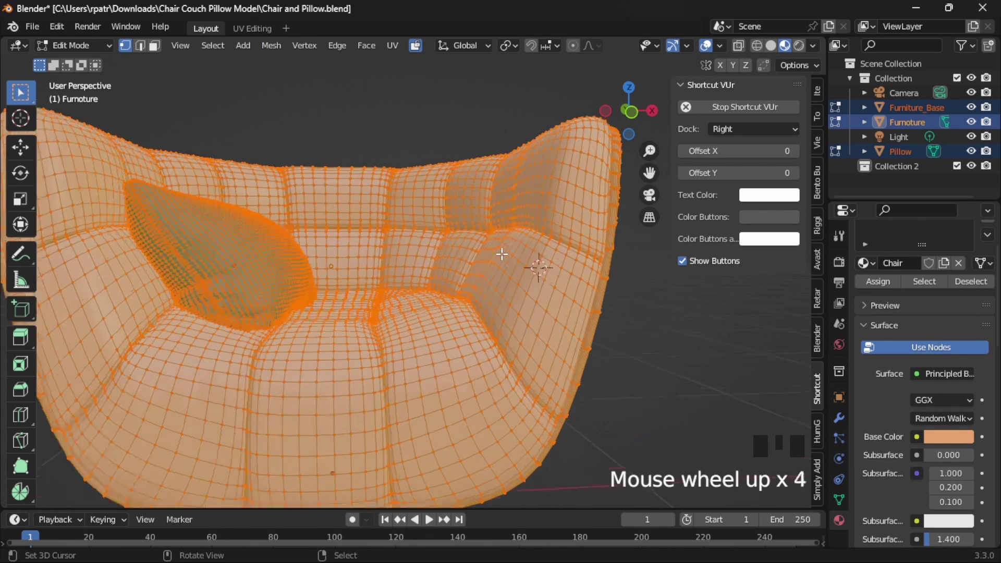
scroll(490, 245, up, 4)
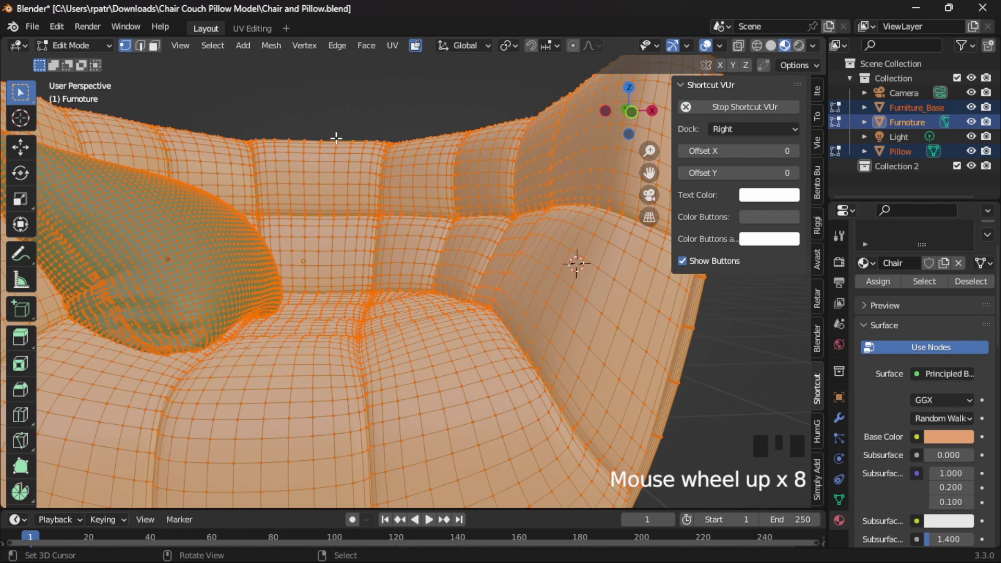
right_click(336, 137)
right_click(337, 137)
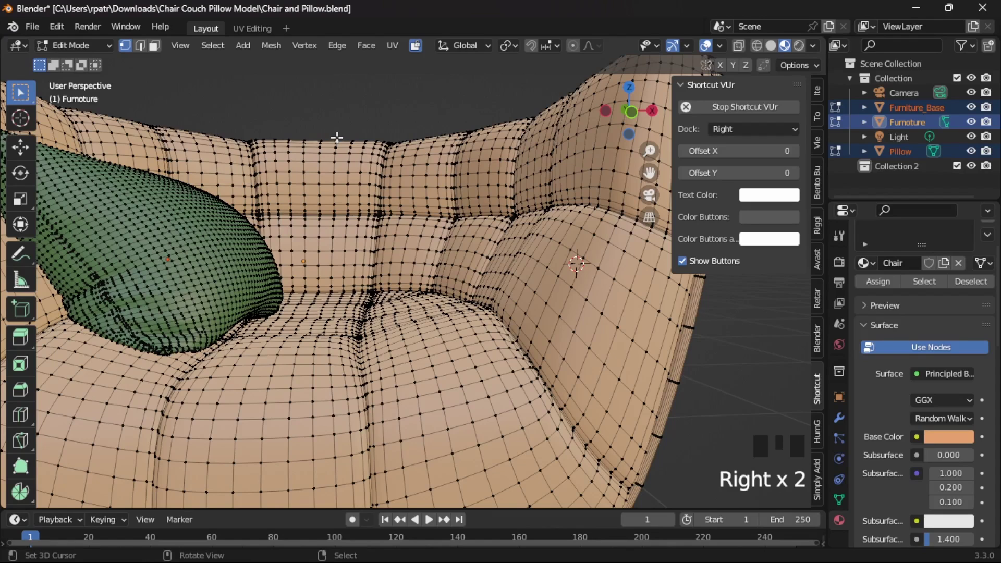
right_click(335, 162)
mouse_move(340, 219)
middle_down()
mouse_move(365, 223)
mouse_move(340, 214)
middle_up()
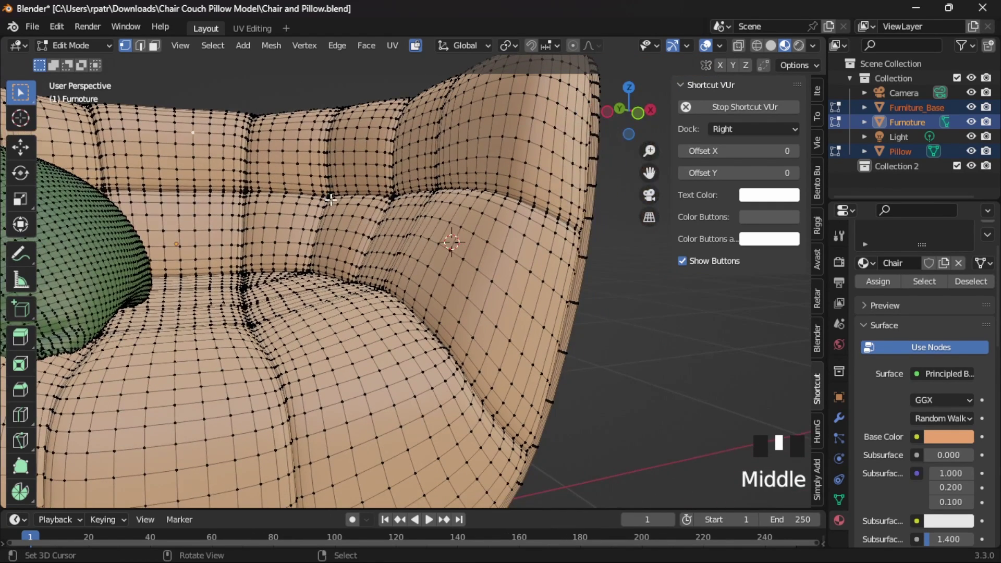
key(g)
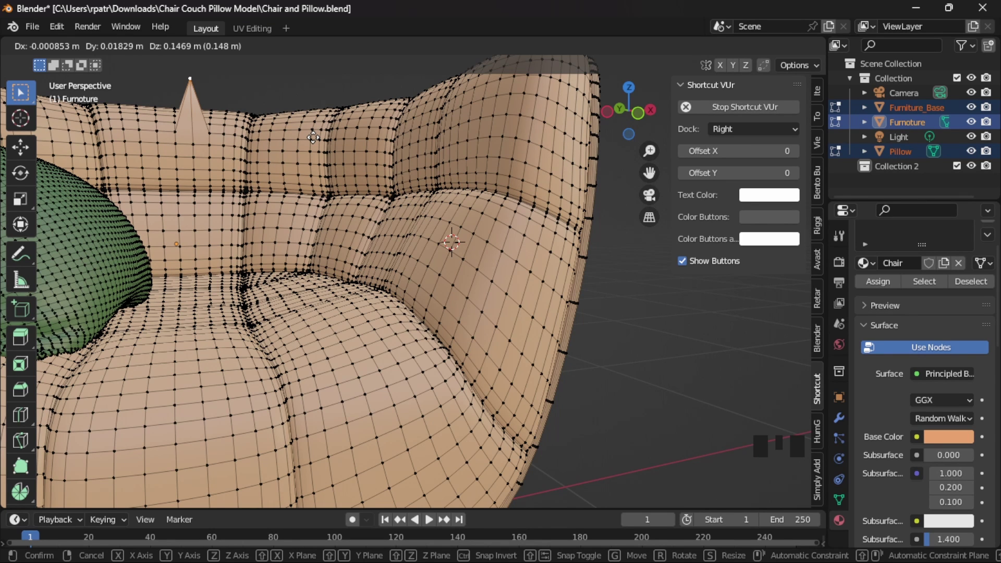
right_click(313, 137)
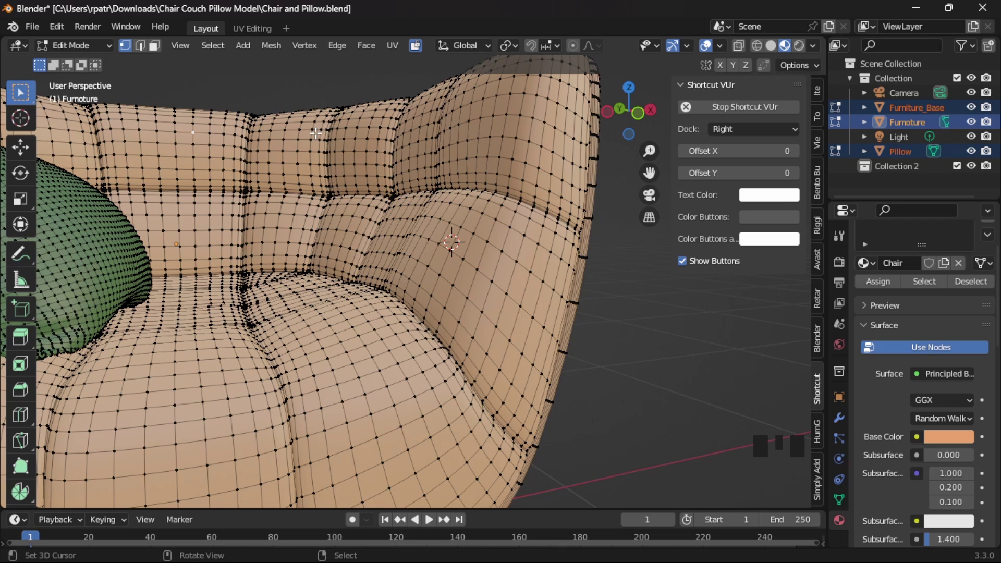
scroll(411, 327, down, 3)
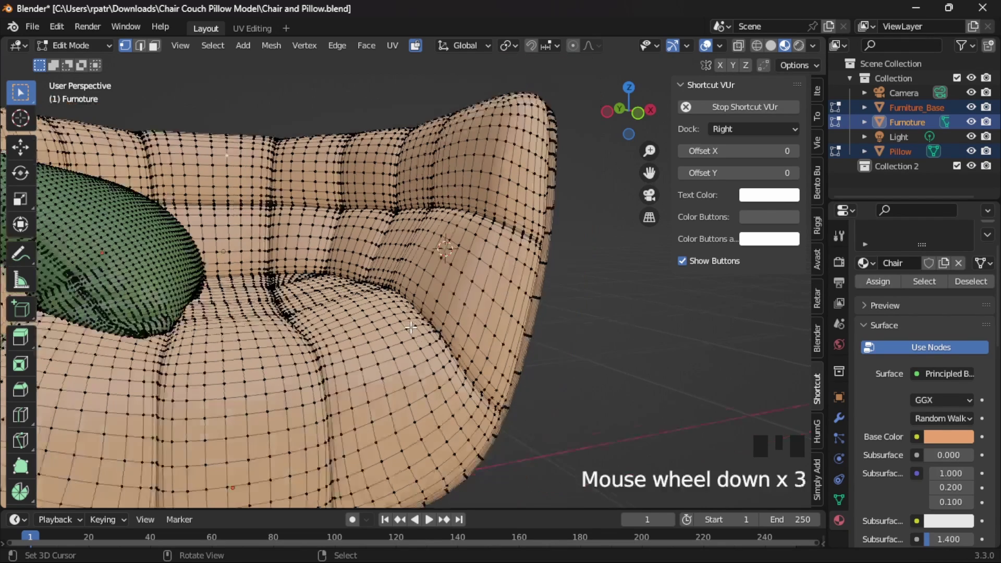
Try to pull the selected vertex on the chair's upper backrest panel upward by about 0.2 m, and undo the move
scroll(410, 327, down, 4)
scroll(407, 316, up, 3)
scroll(383, 305, up, 1)
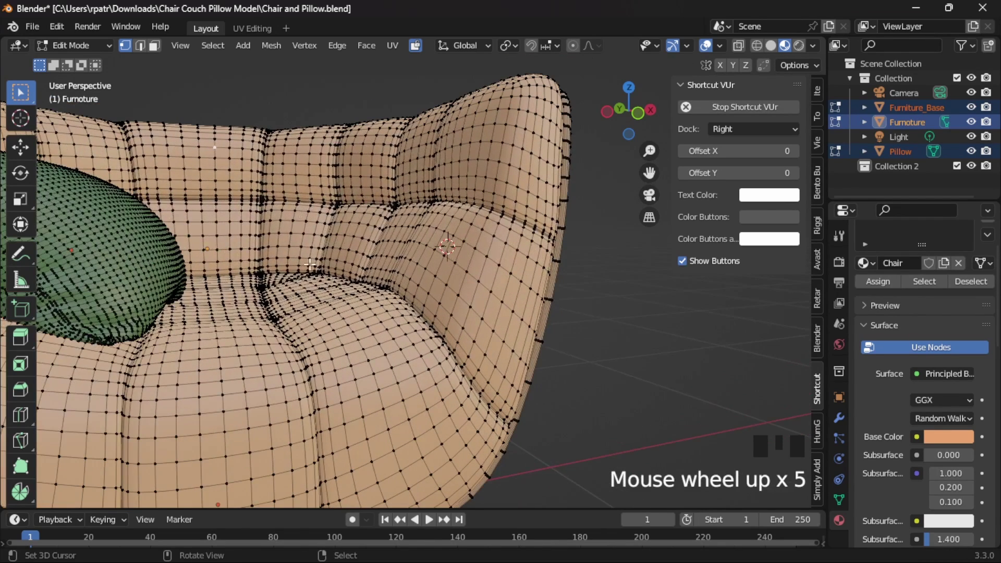
key(g)
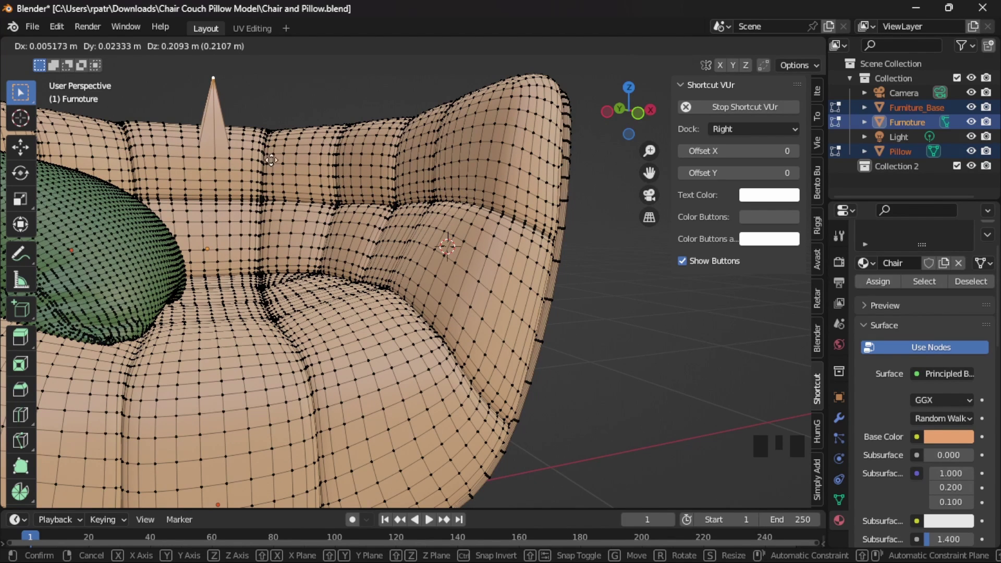
click(271, 165)
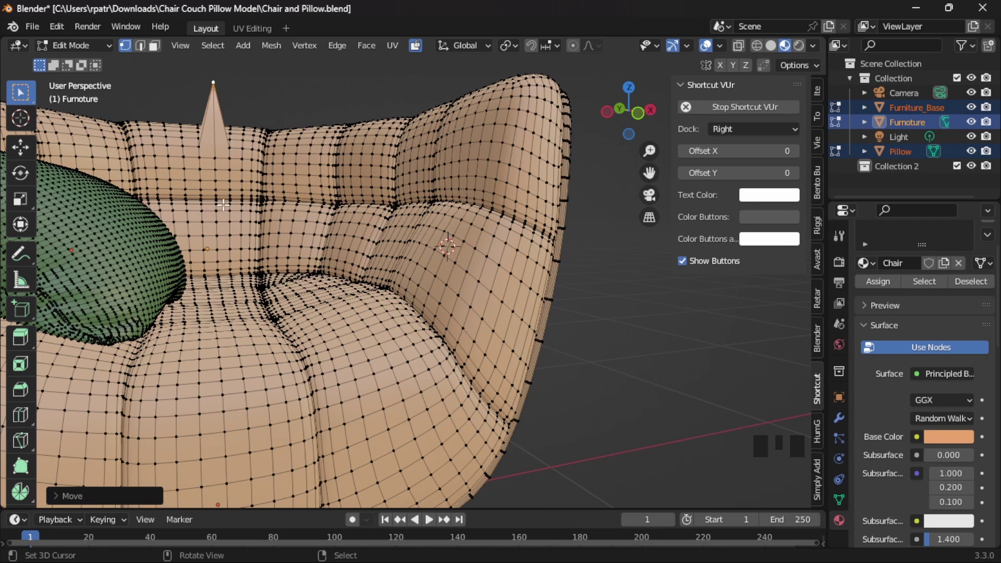
middle_drag(266, 280, 272, 276)
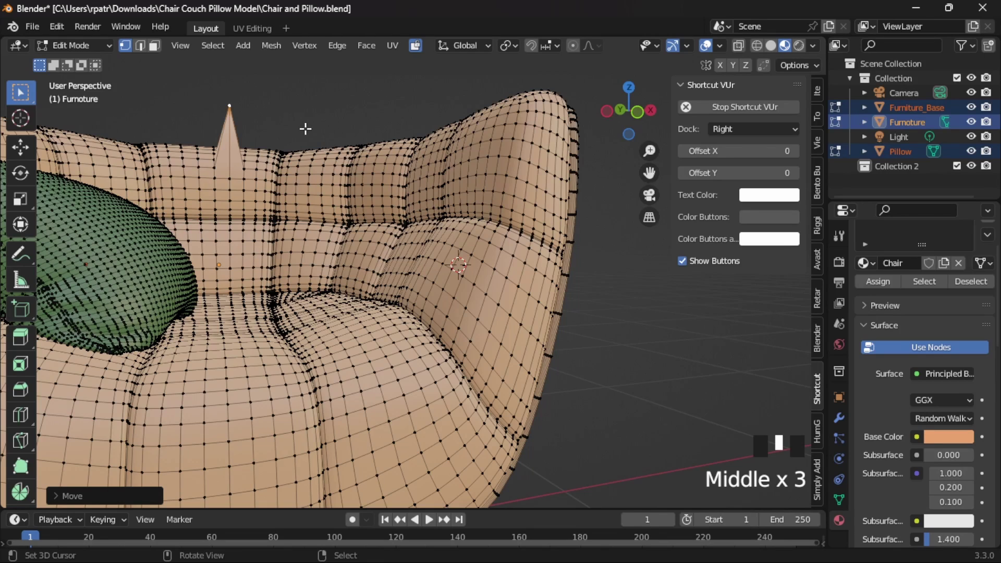
key(ctrl)
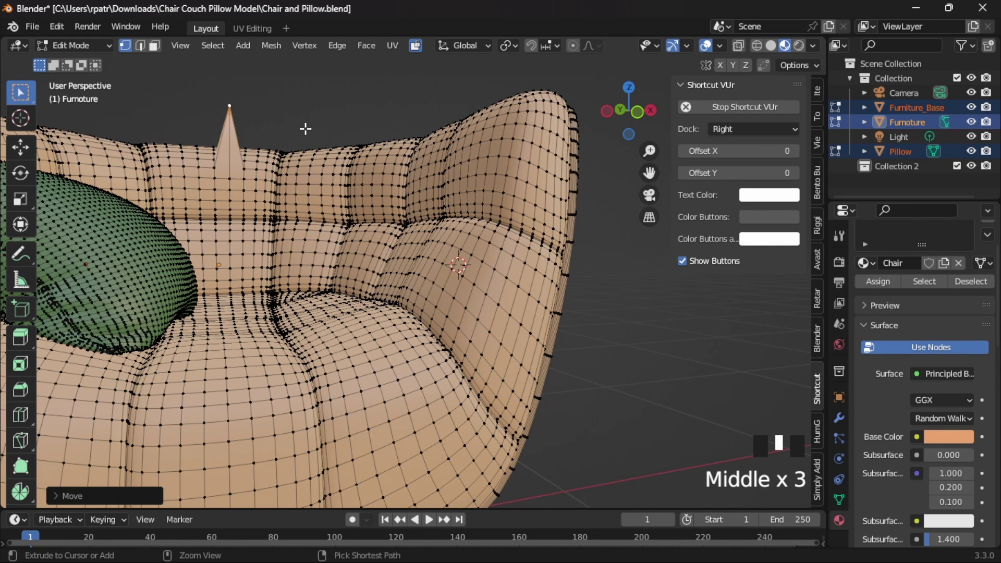
key(ctrl+z)
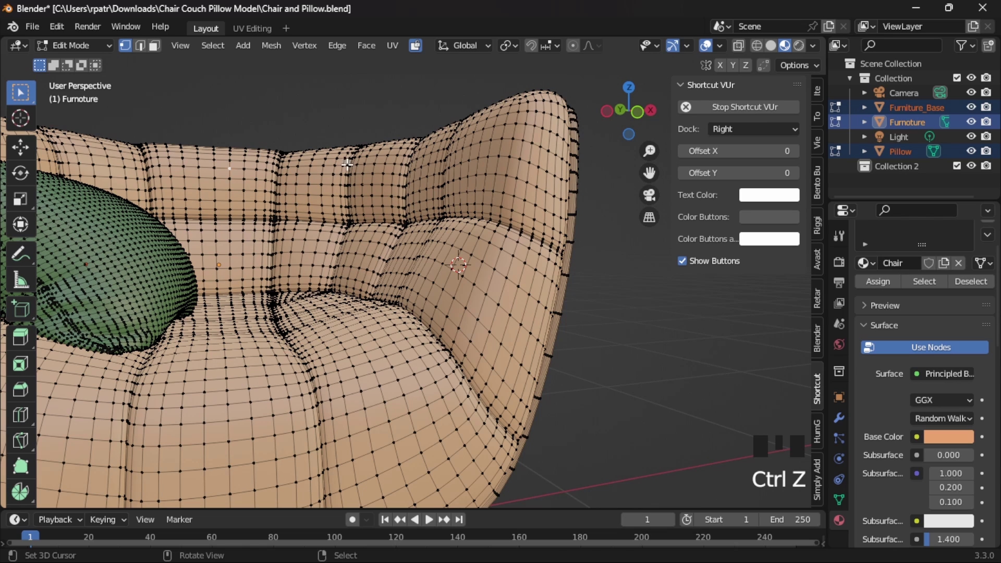
Look over the whole chair mesh and return the seat, pillow and base to Object Mode
scroll(334, 193, down, 2)
scroll(334, 192, down, 6)
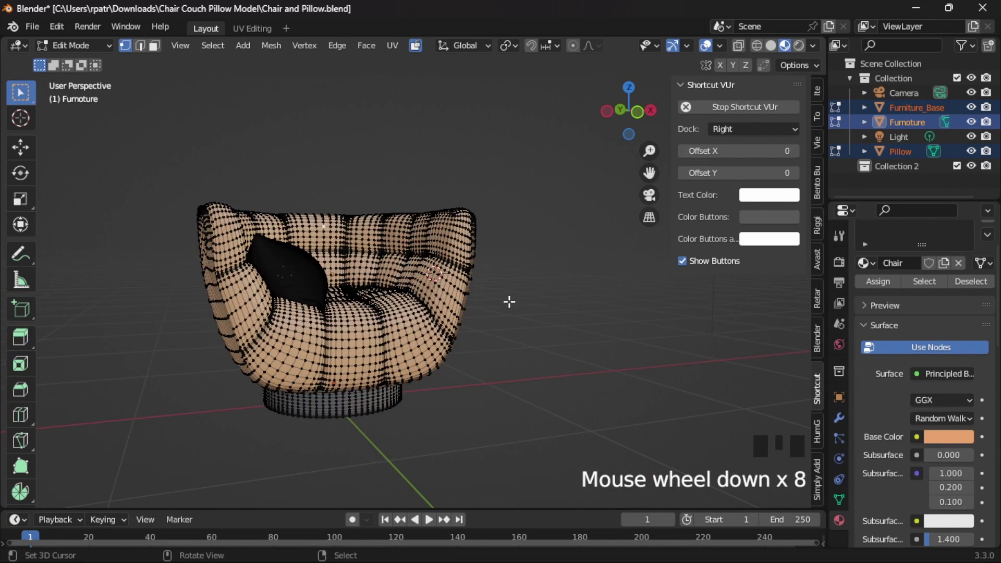
middle_drag(509, 299, 481, 298)
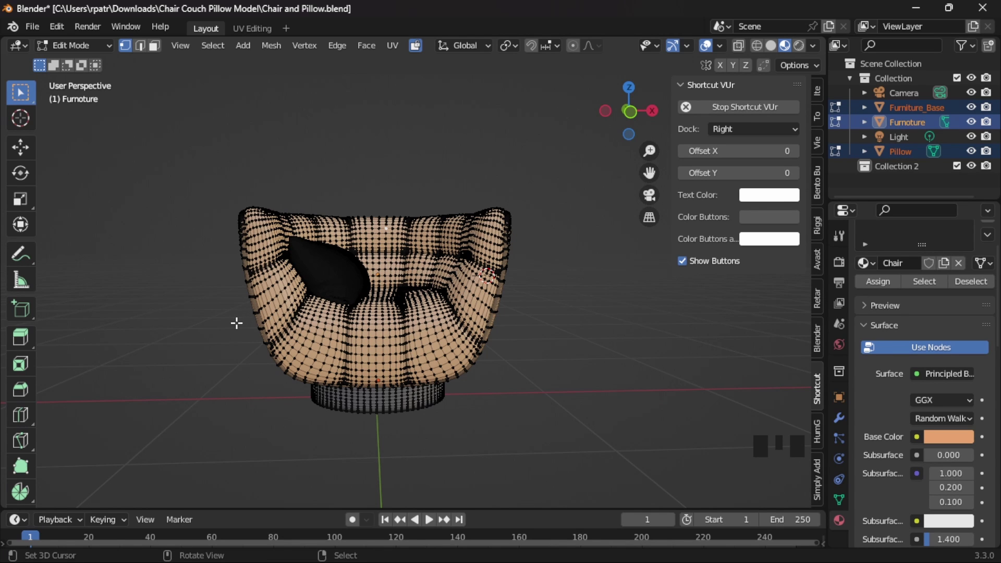
middle_drag(236, 323, 320, 297)
scroll(347, 270, up, 7)
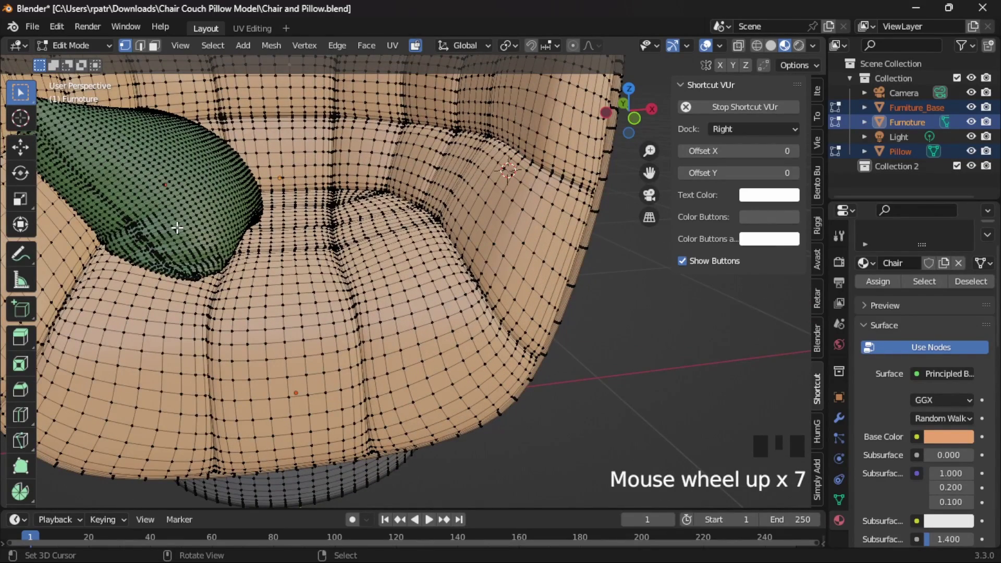
scroll(177, 228, down, 7)
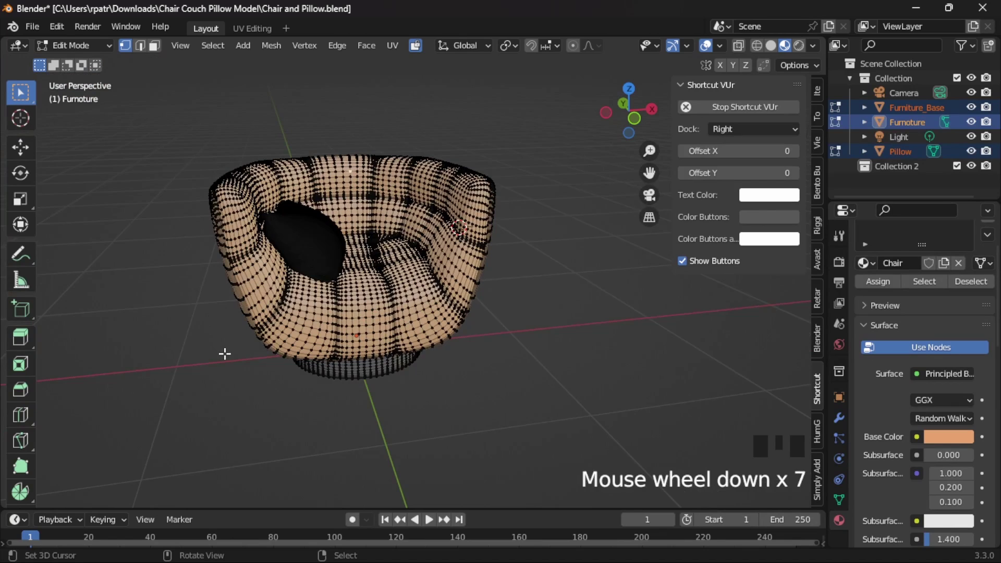
middle_drag(224, 354, 212, 319)
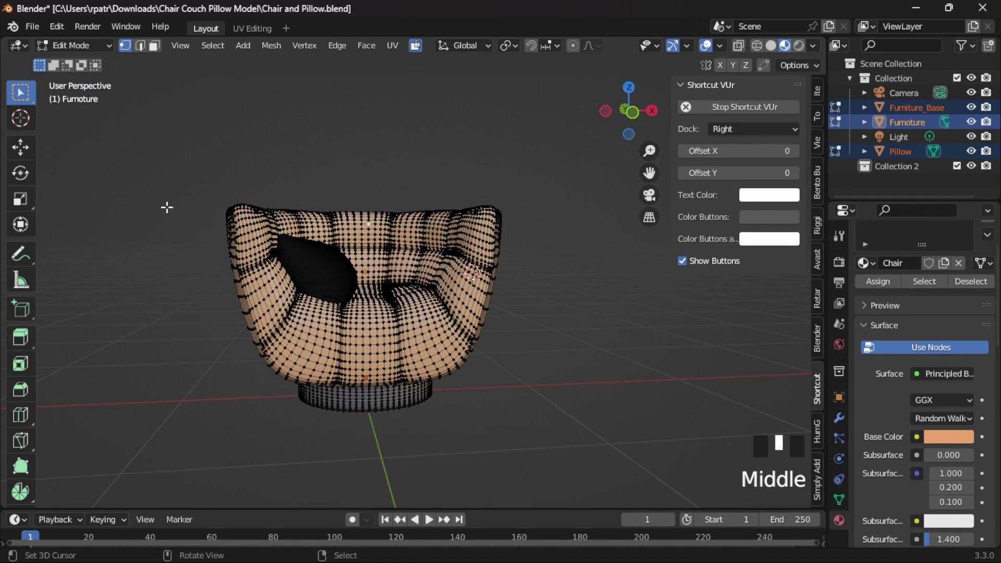
click(110, 44)
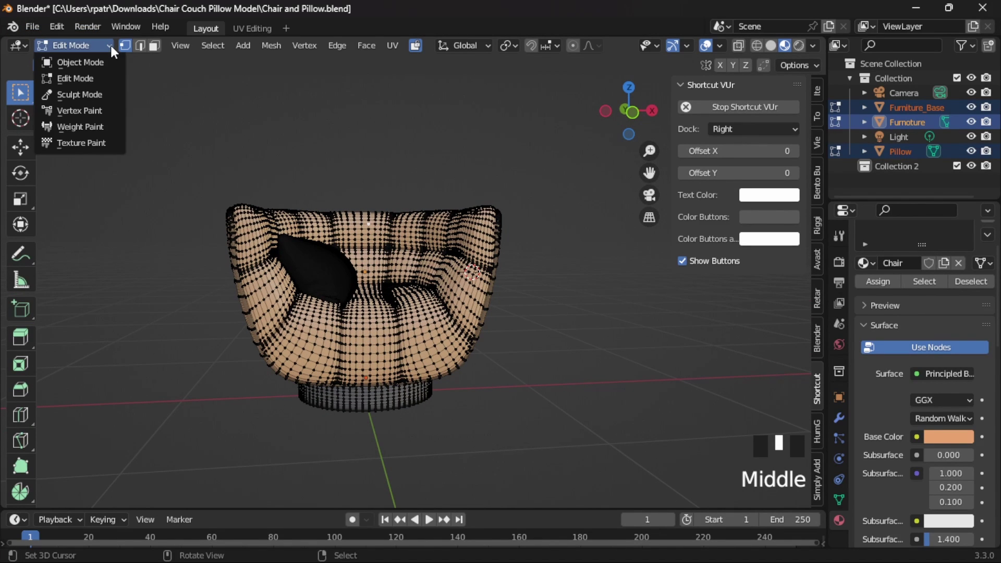
click(83, 61)
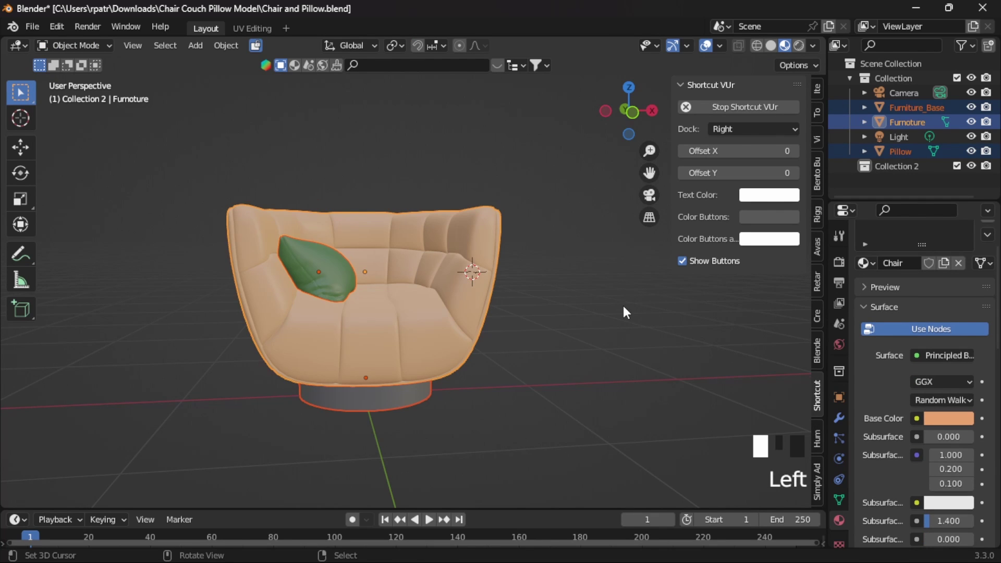
middle_drag(624, 311, 599, 300)
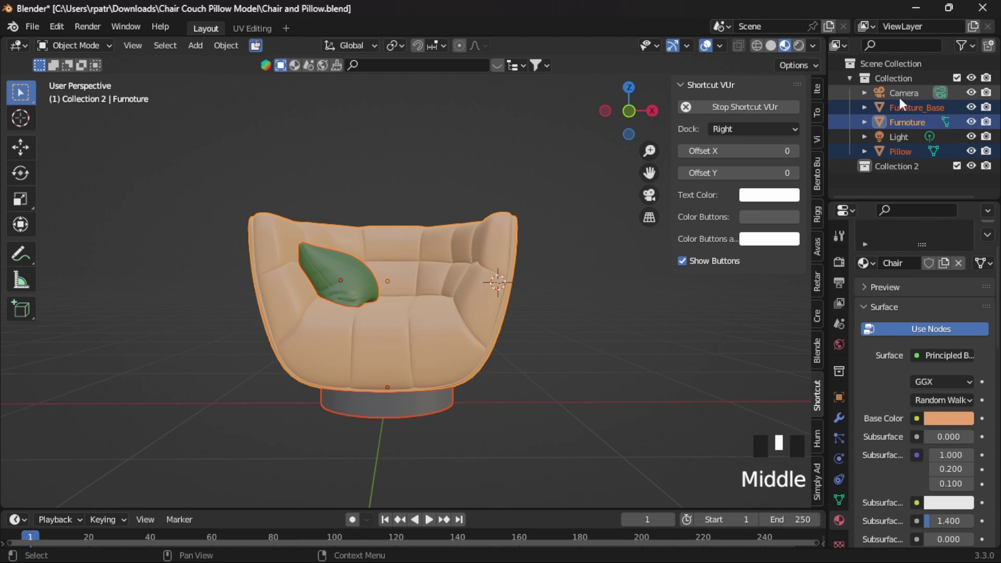
Export only the selected seat, pillow and base as the Collada file Chair and Pillow.dae in the Chair Couch Pillow Model folder
click(31, 28)
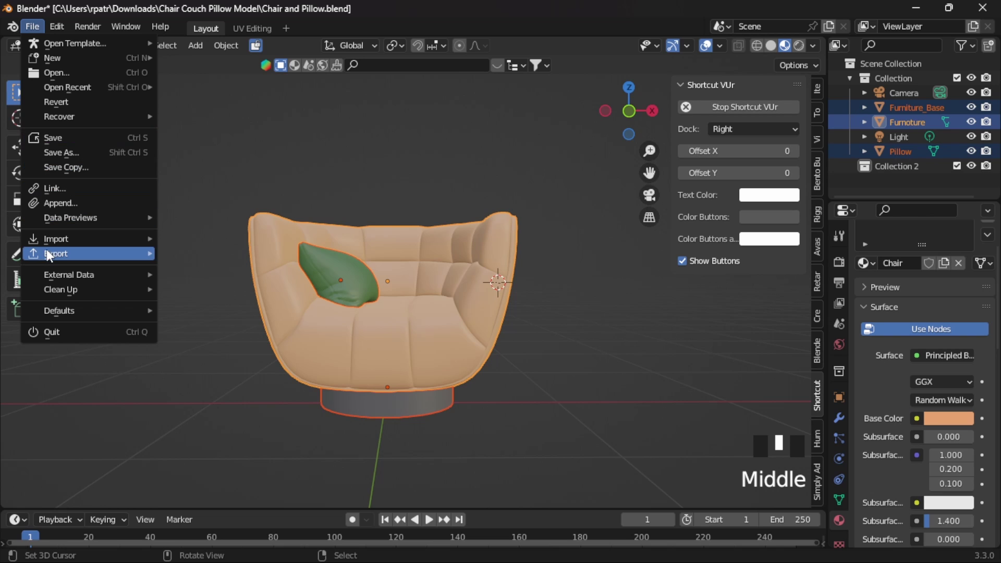
mouse_move(46, 252)
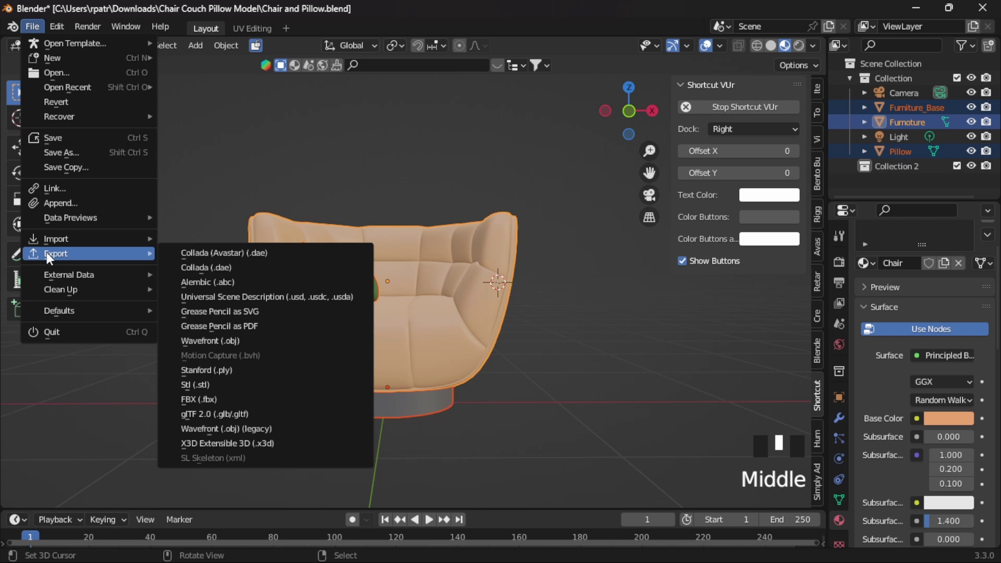
click(191, 267)
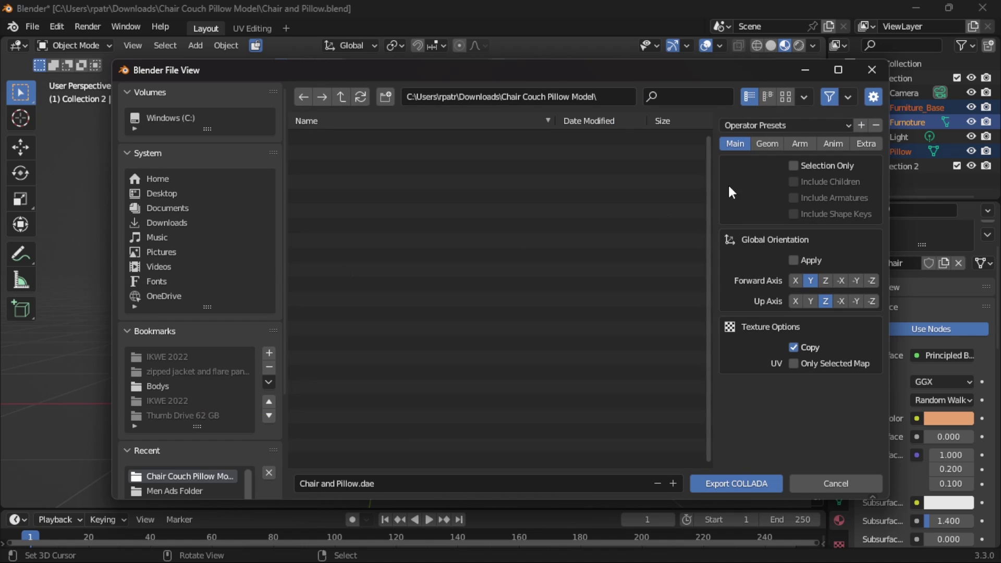
click(793, 166)
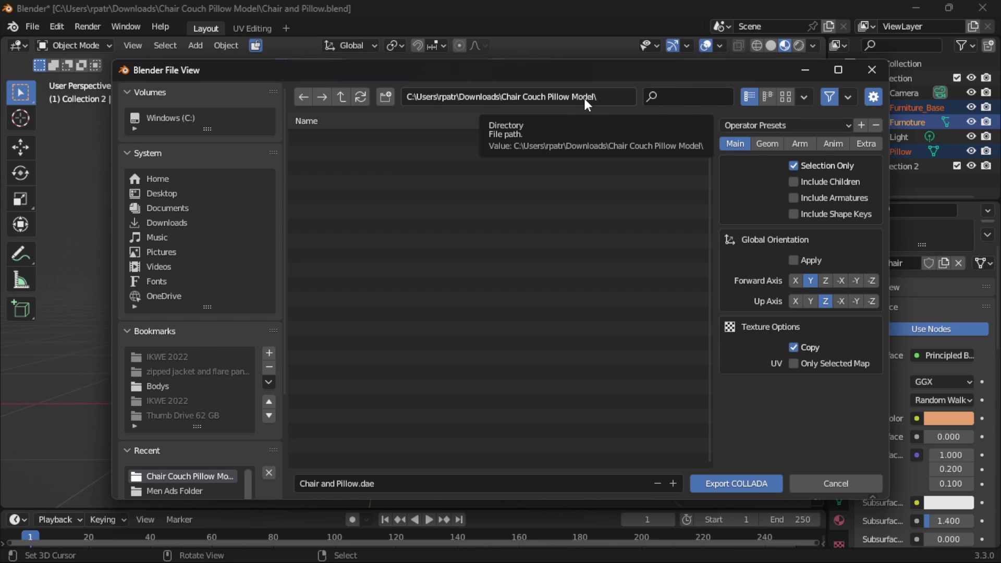
click(720, 483)
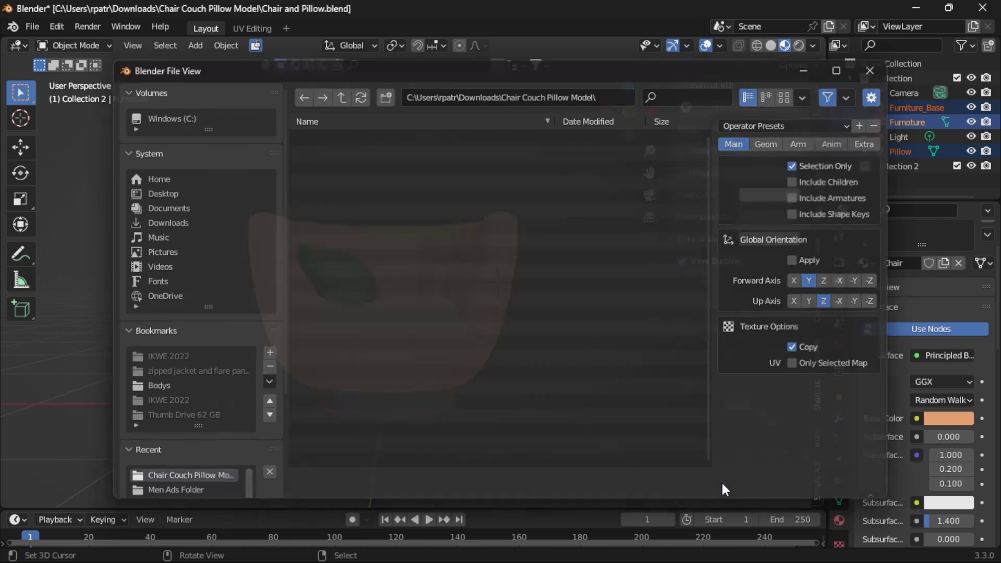
Launch Blender again with the Blender3Start file on the desktop and dismiss the BlenderKit promotion
key(super+d)
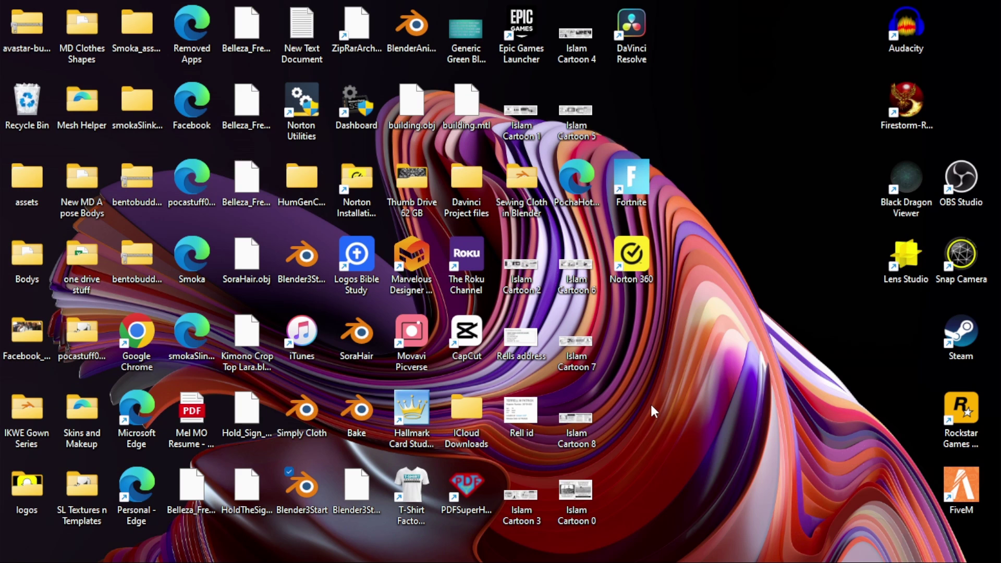
double_click(305, 489)
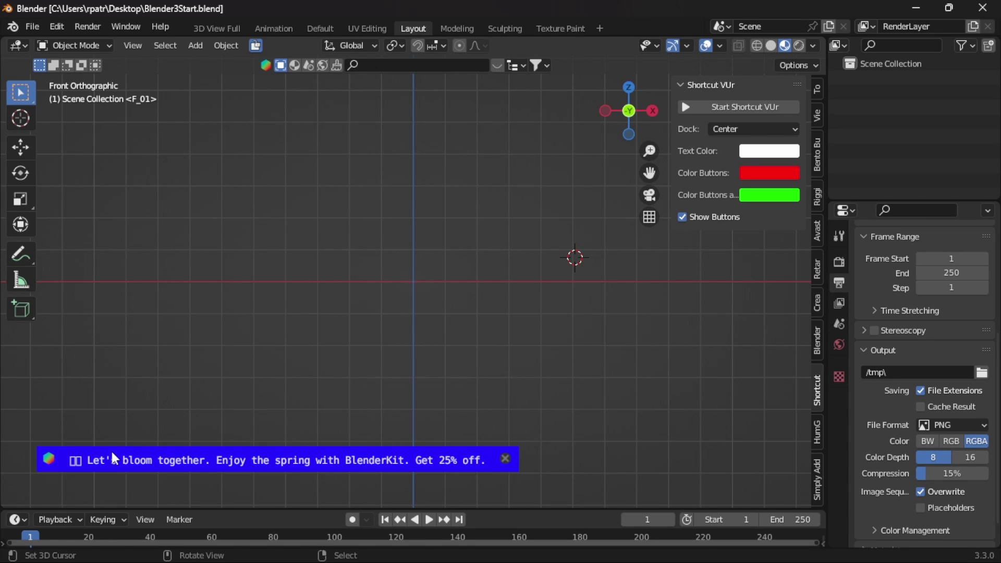
click(505, 458)
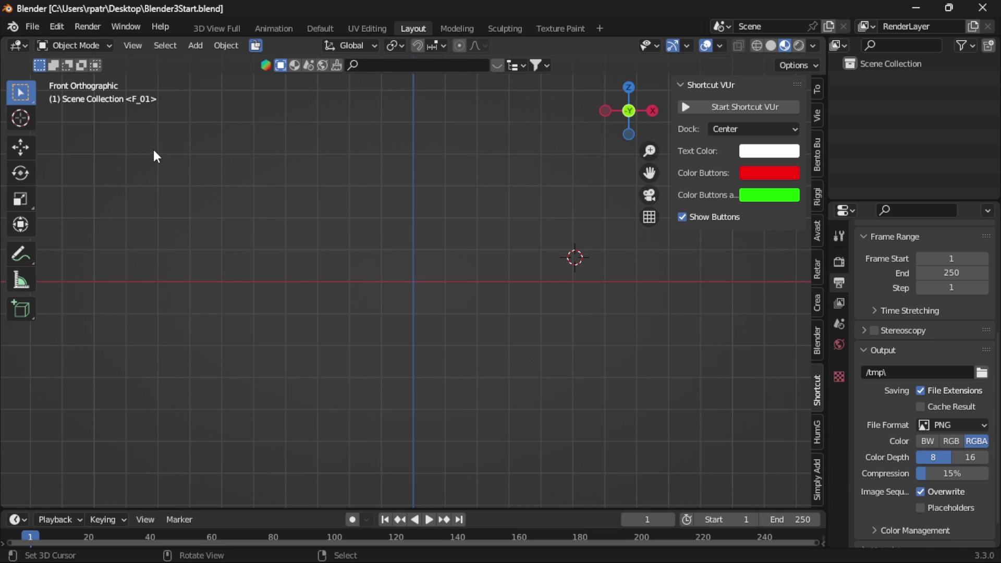
Check the list of recoverable auto-save files for the chair model and close it without recovering any
click(28, 29)
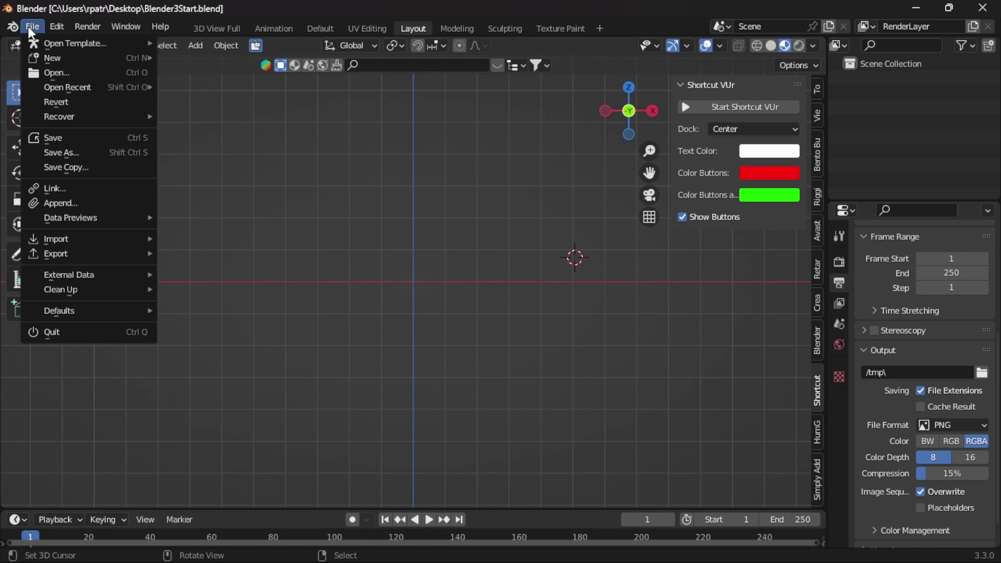
mouse_move(61, 121)
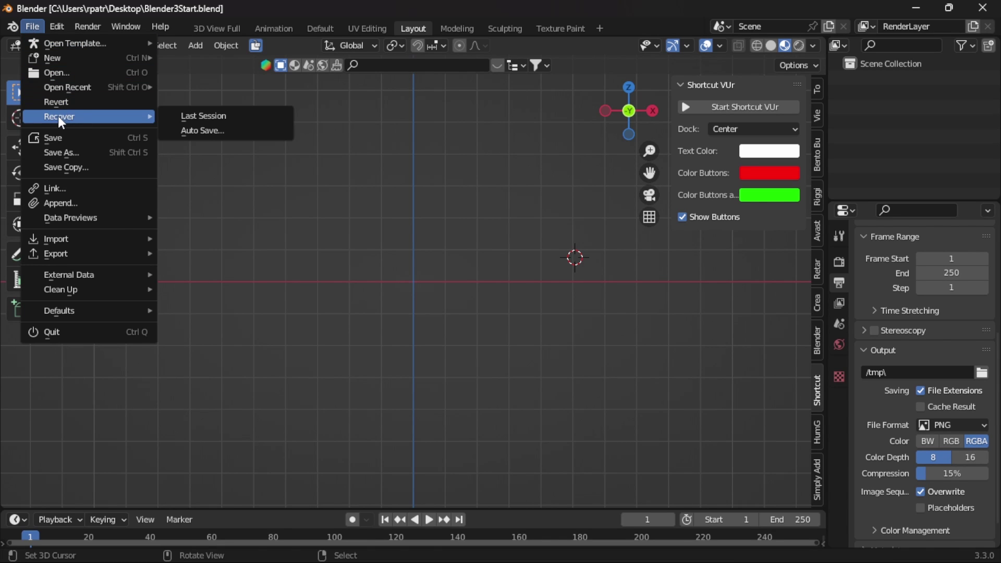
click(211, 131)
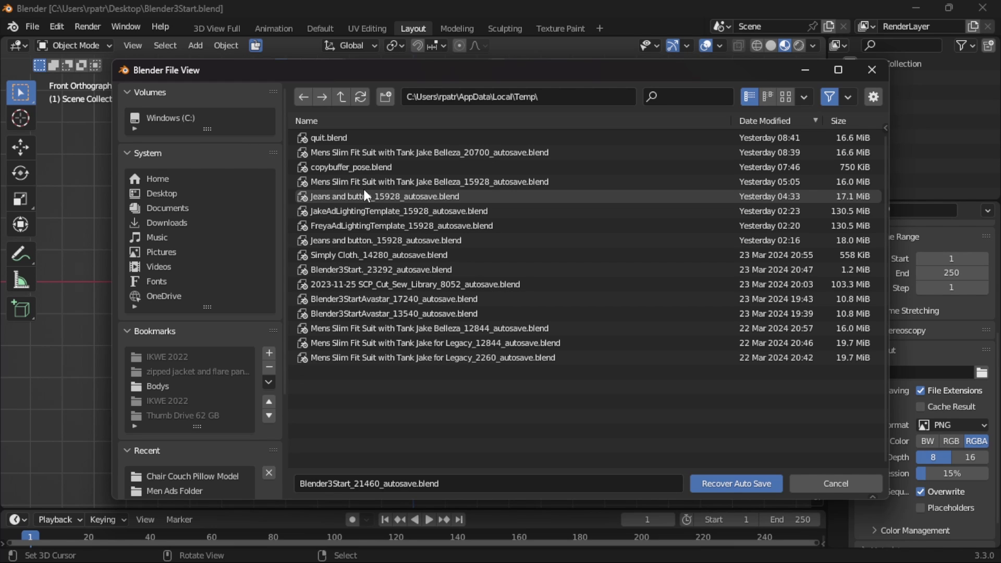
click(833, 481)
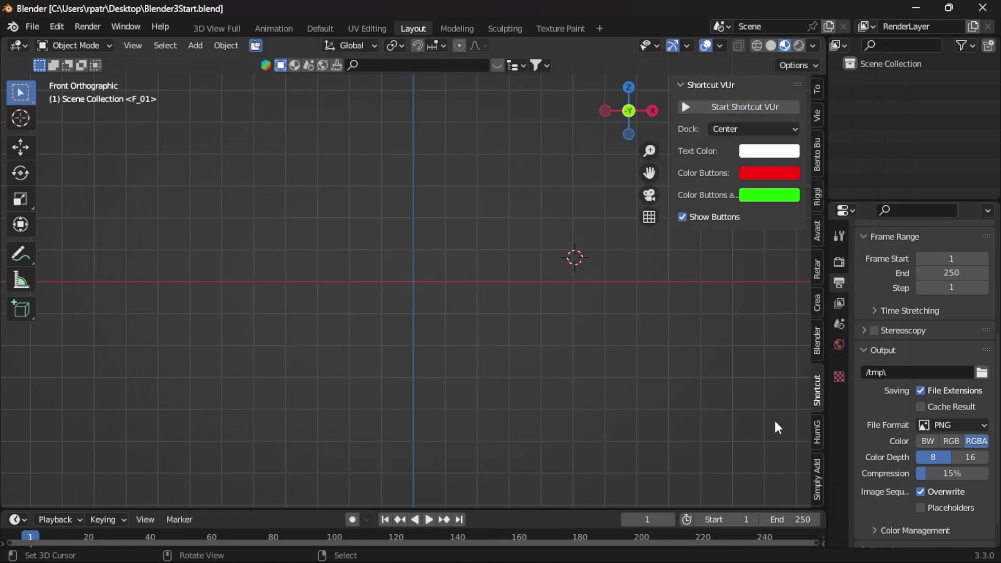
Try to get the chair scene back by recovering the last session
click(34, 26)
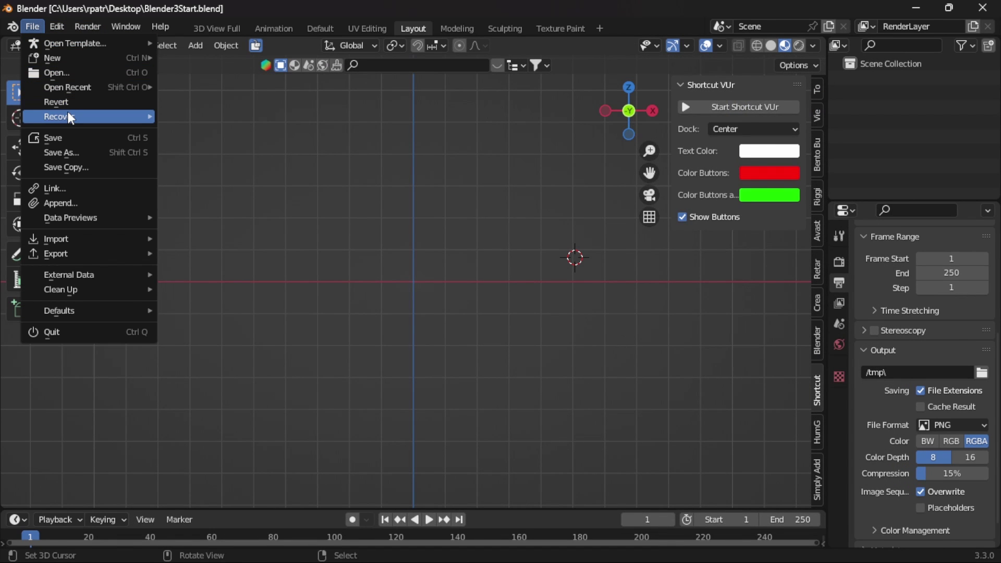
mouse_move(70, 116)
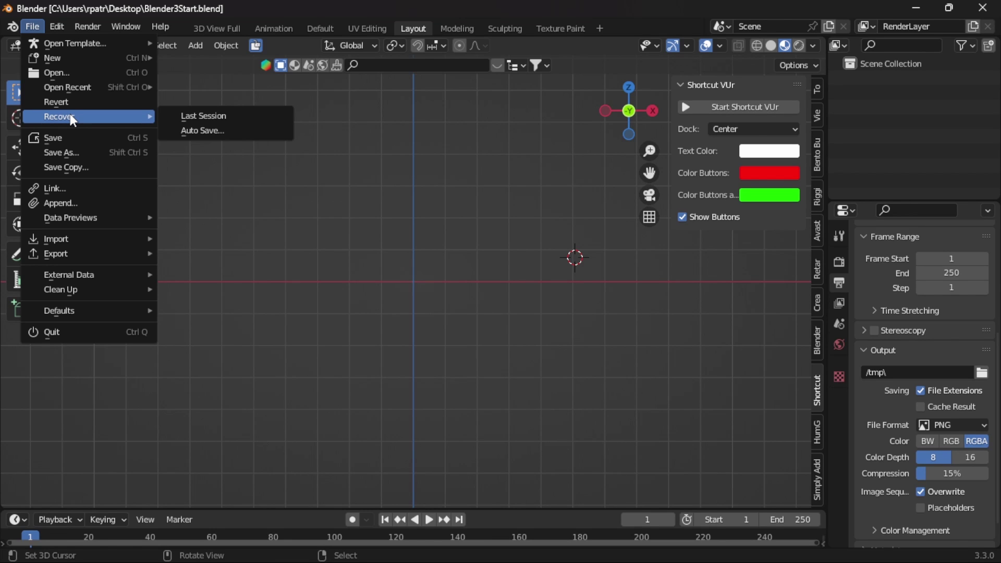
click(195, 117)
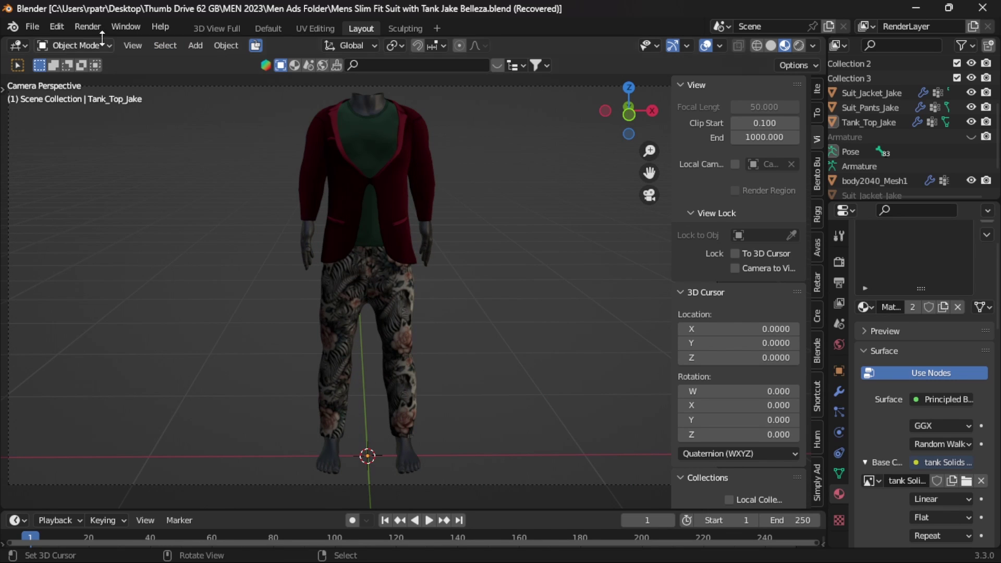
Open Chair and Pillow.blend from the Chair Couch Pillow Model folder in Downloads
click(31, 27)
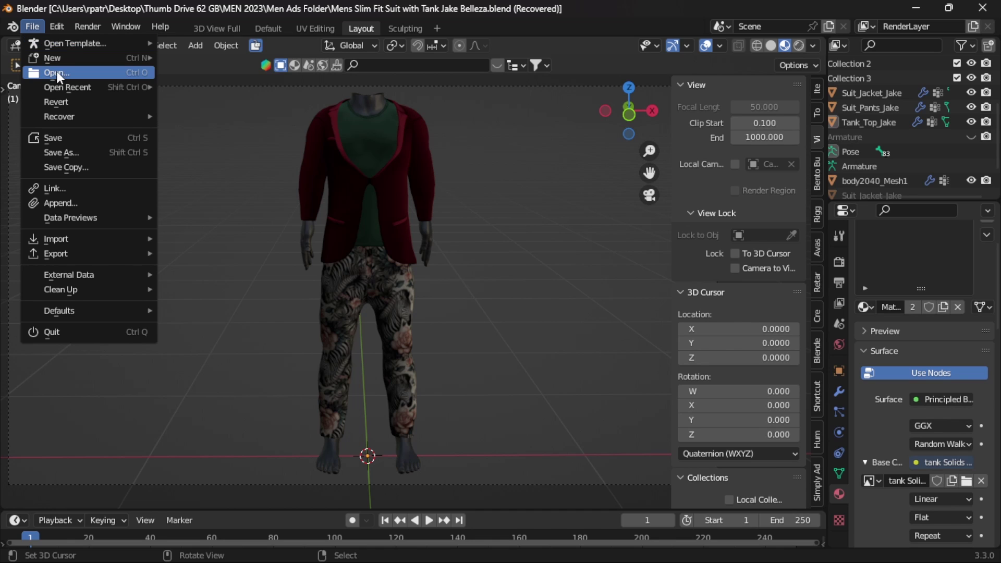
click(95, 71)
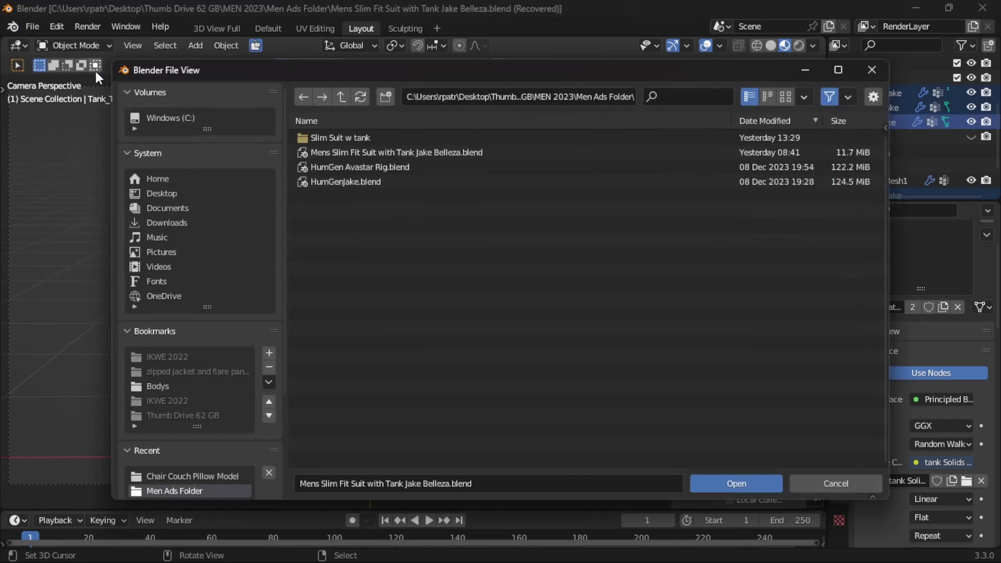
click(161, 222)
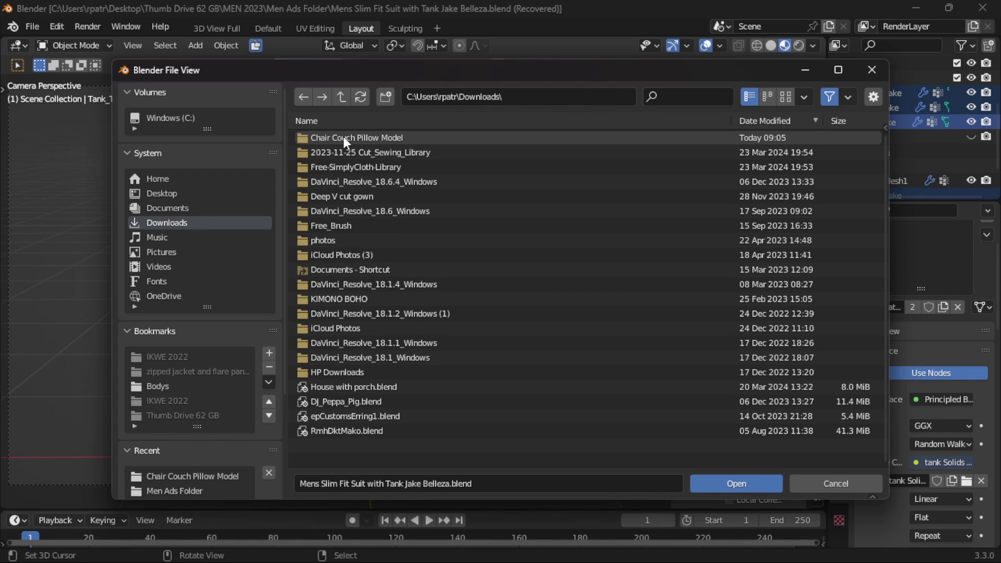
double_click(365, 136)
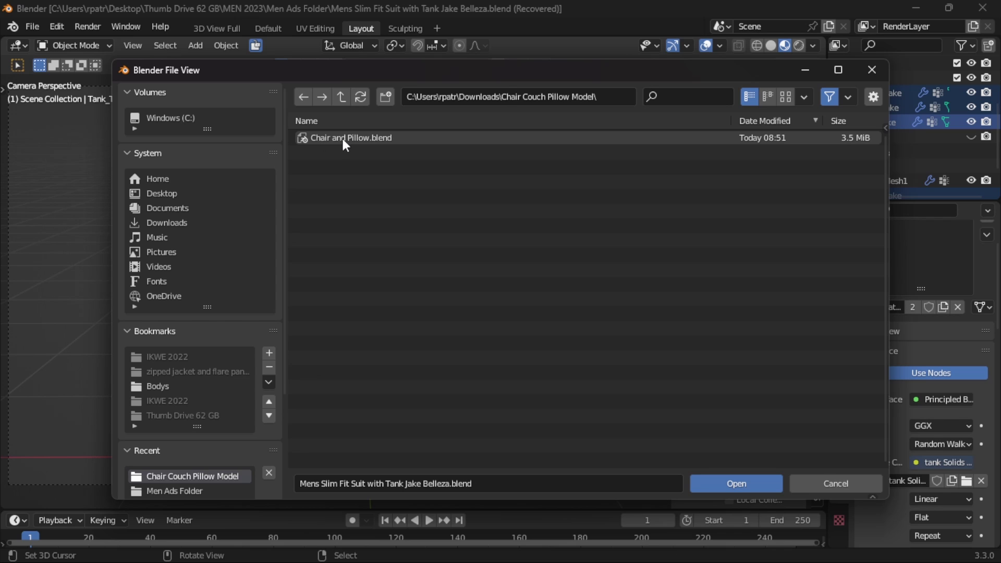
click(369, 137)
click(719, 480)
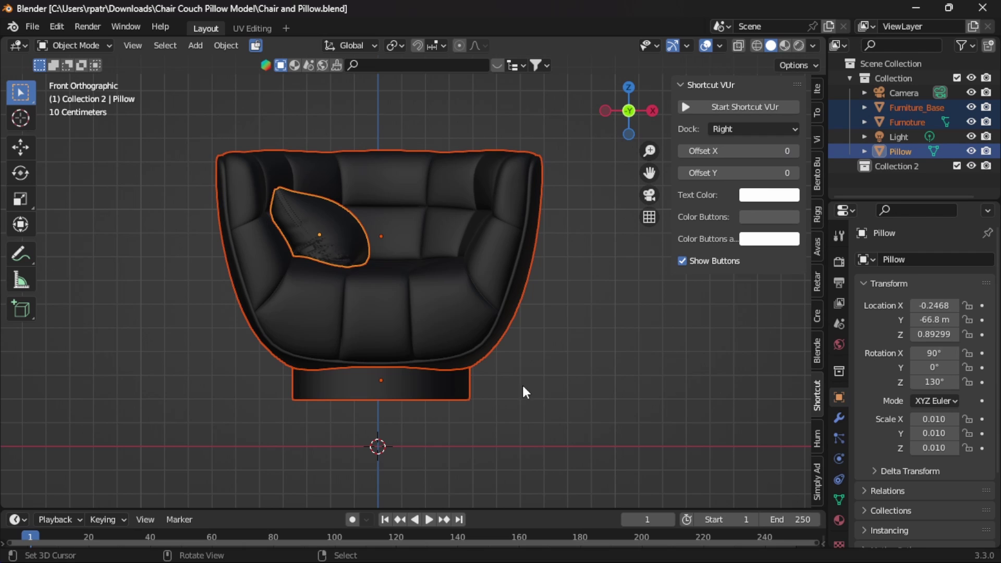
Replace the black material on Furniture_Base with a new default material
click(414, 389)
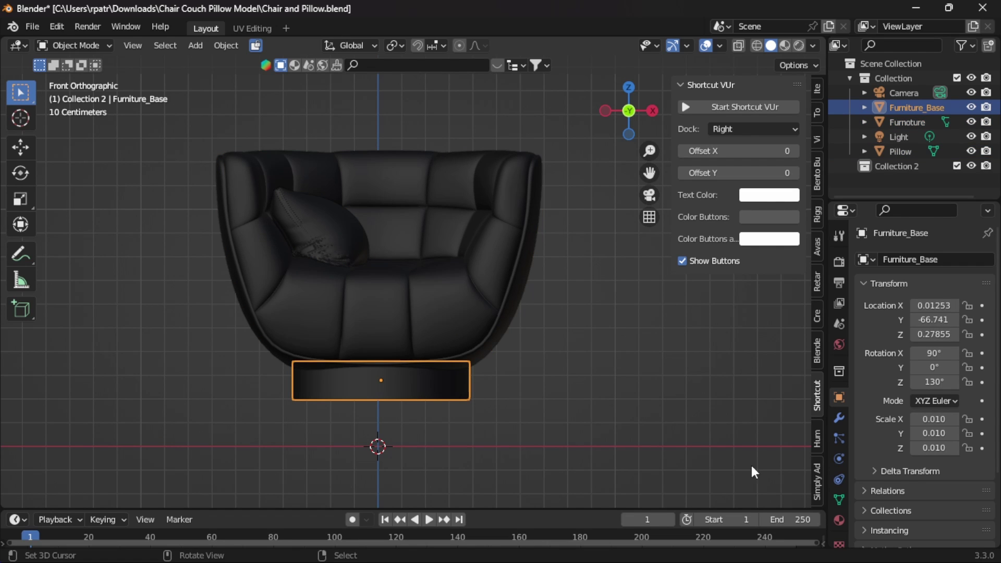
click(838, 519)
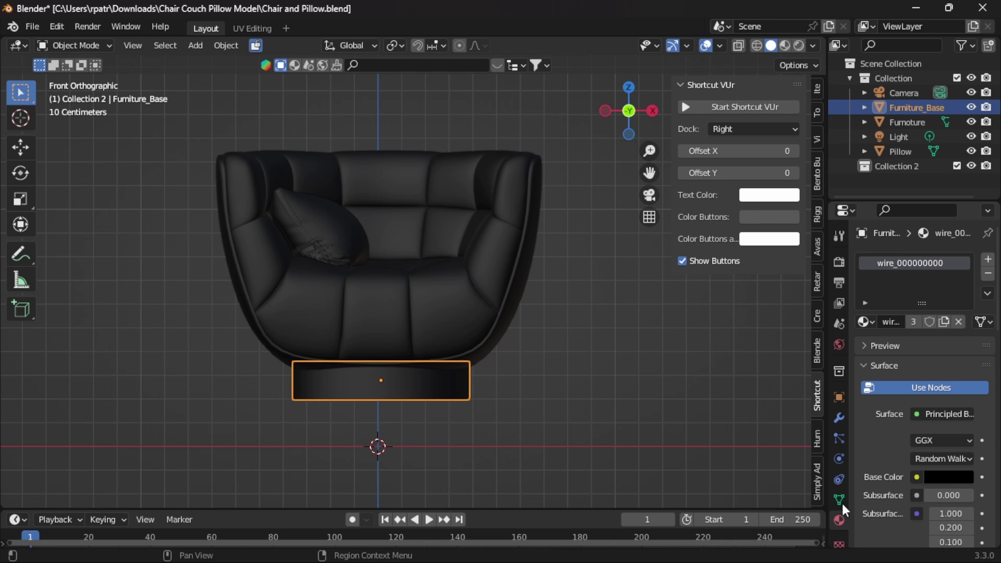
click(987, 274)
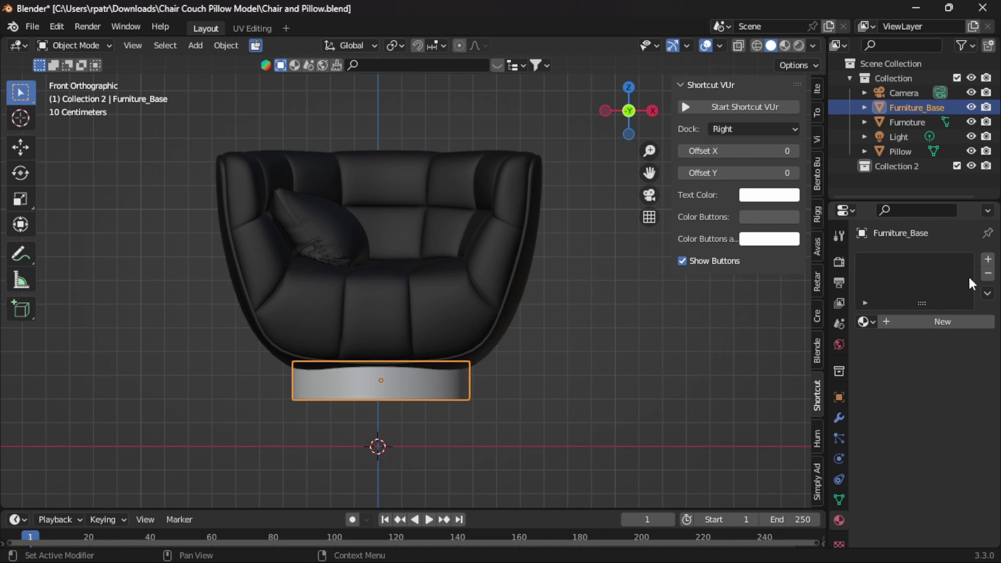
click(909, 322)
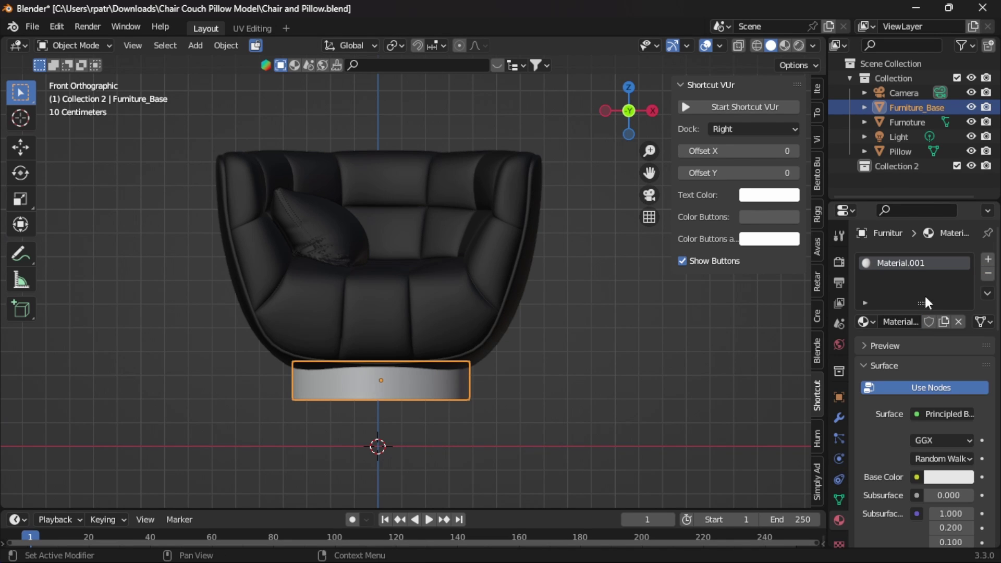
Replace the black materials on the chair body and the pillow with a new default material each
click(391, 336)
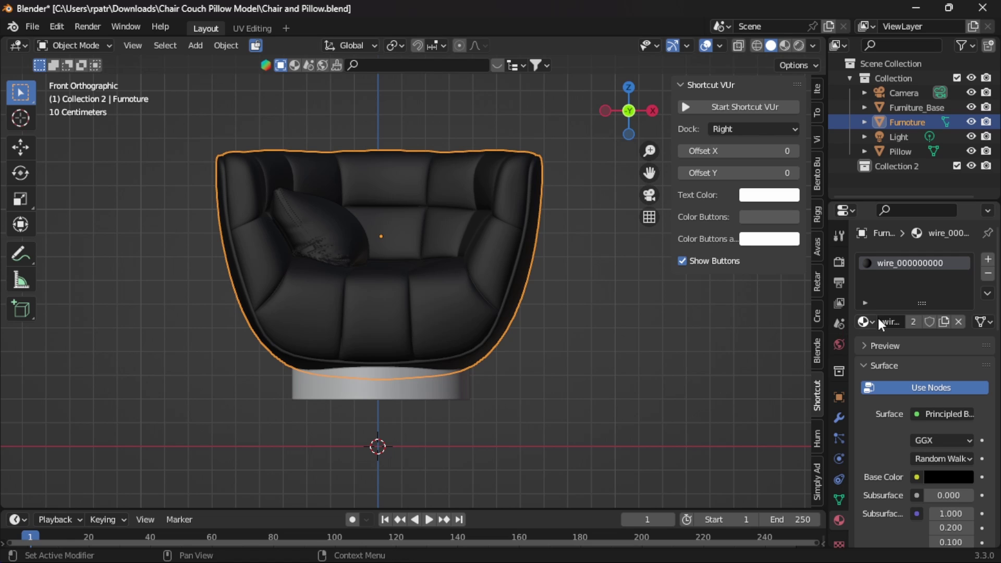
click(988, 274)
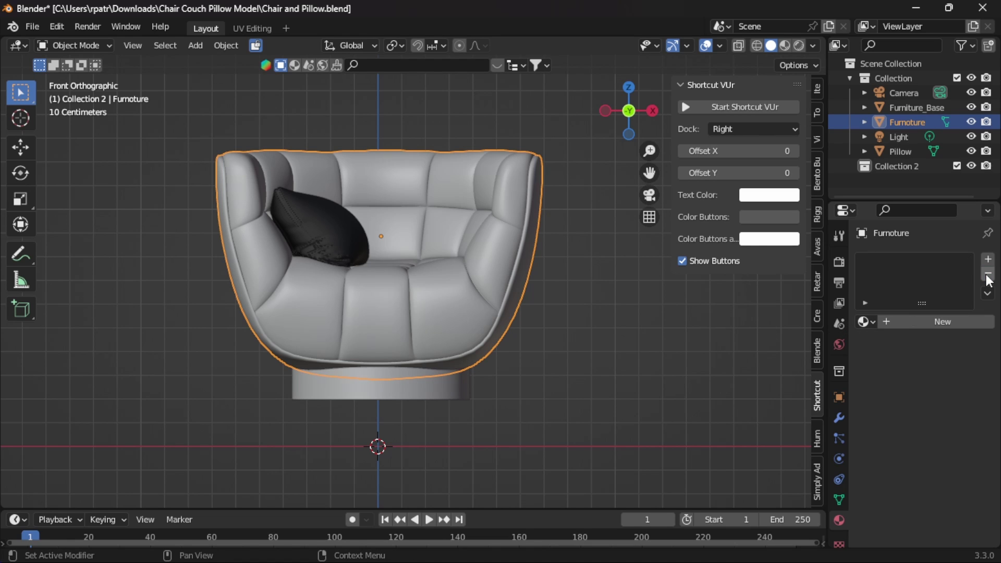
click(920, 323)
click(344, 254)
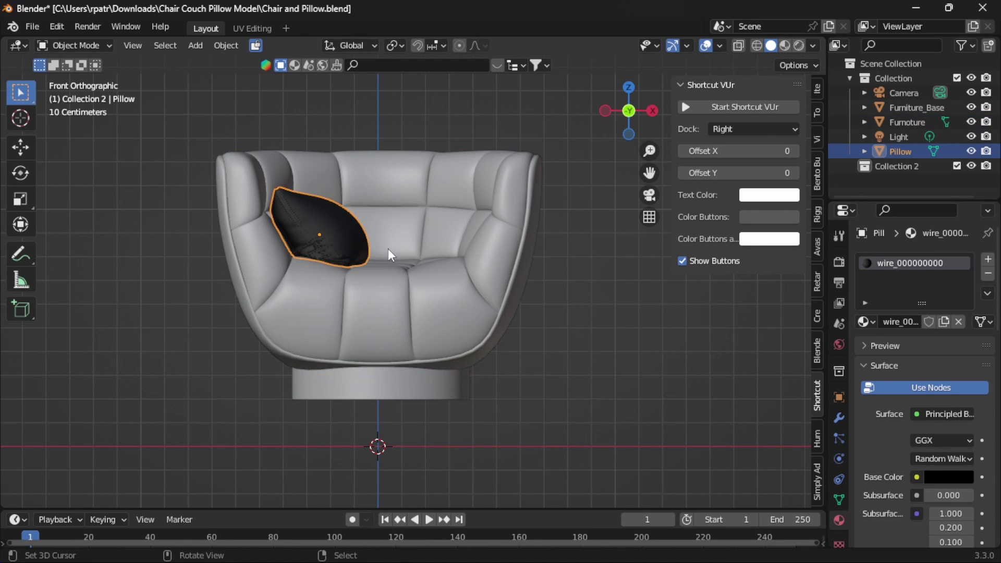
click(987, 274)
click(909, 319)
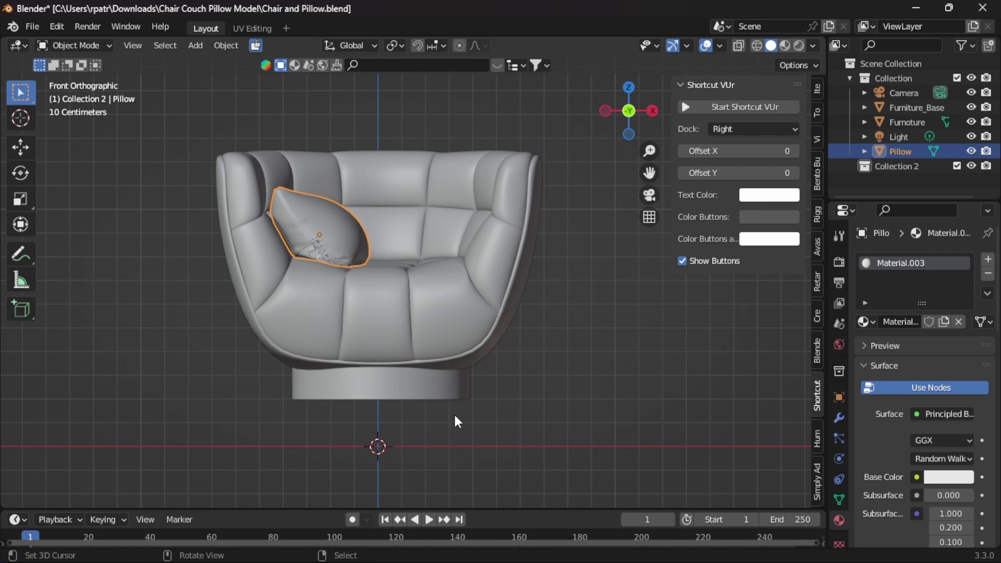
Examine from the front and the side where the chair sits relative to the world origin
middle_drag(532, 339, 539, 336)
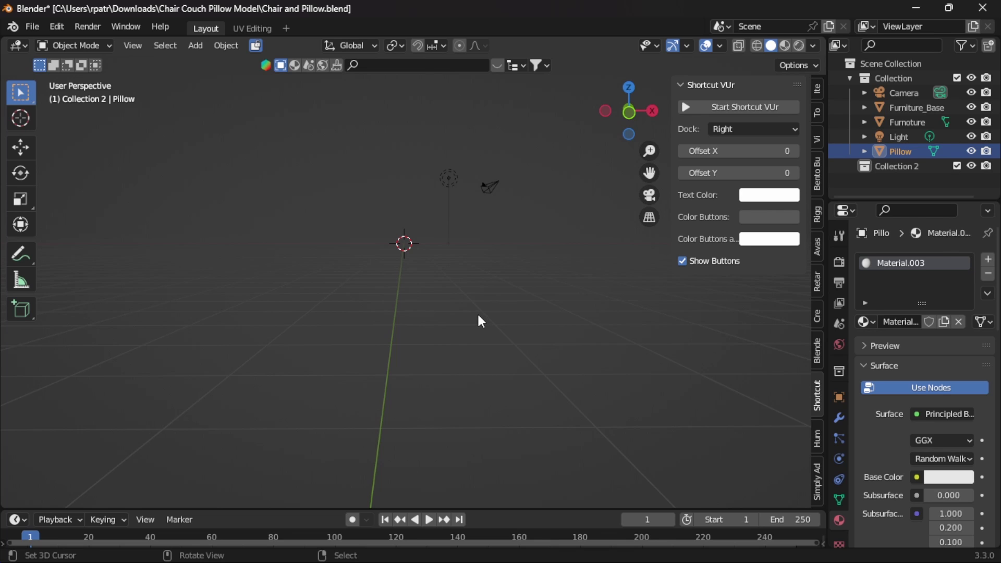
key(KP_1)
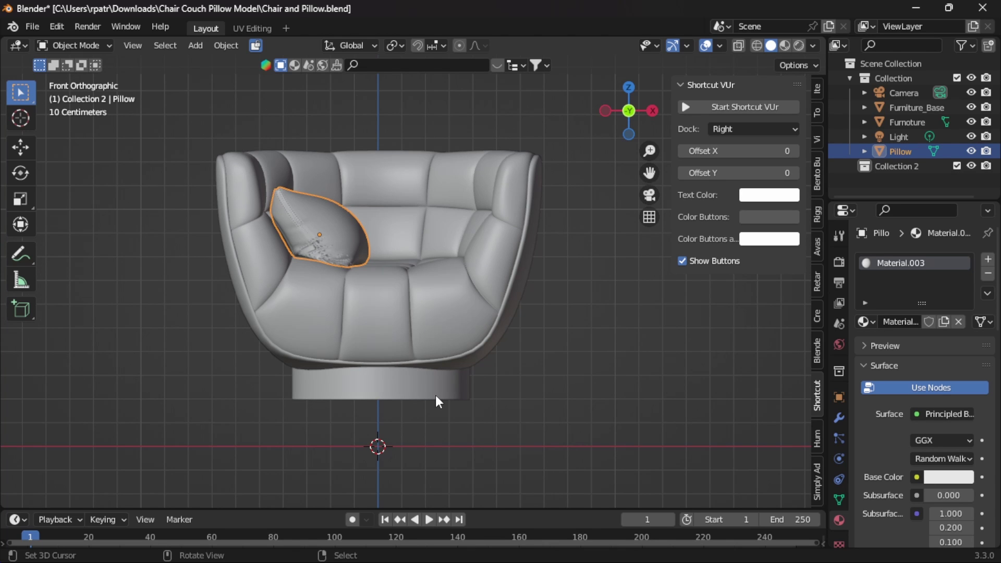
scroll(435, 396, down, 2)
scroll(436, 391, up, 2)
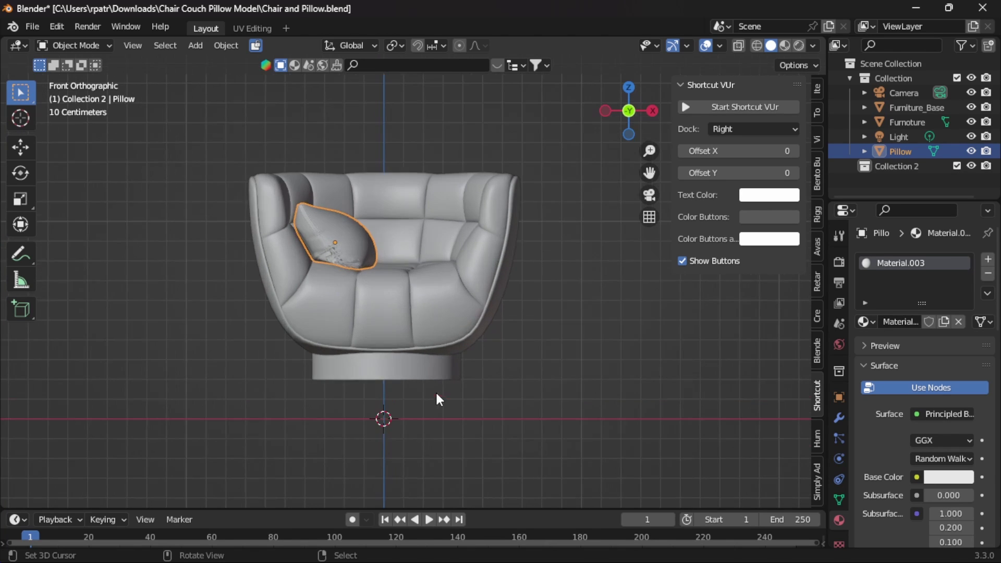
scroll(436, 390, down, 7)
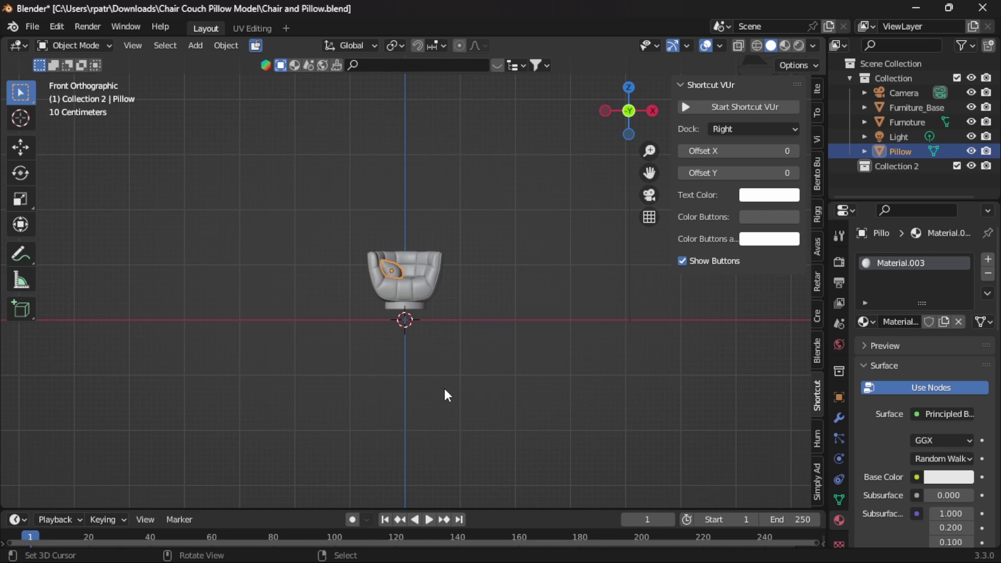
scroll(444, 389, up, 3)
scroll(447, 387, up, 2)
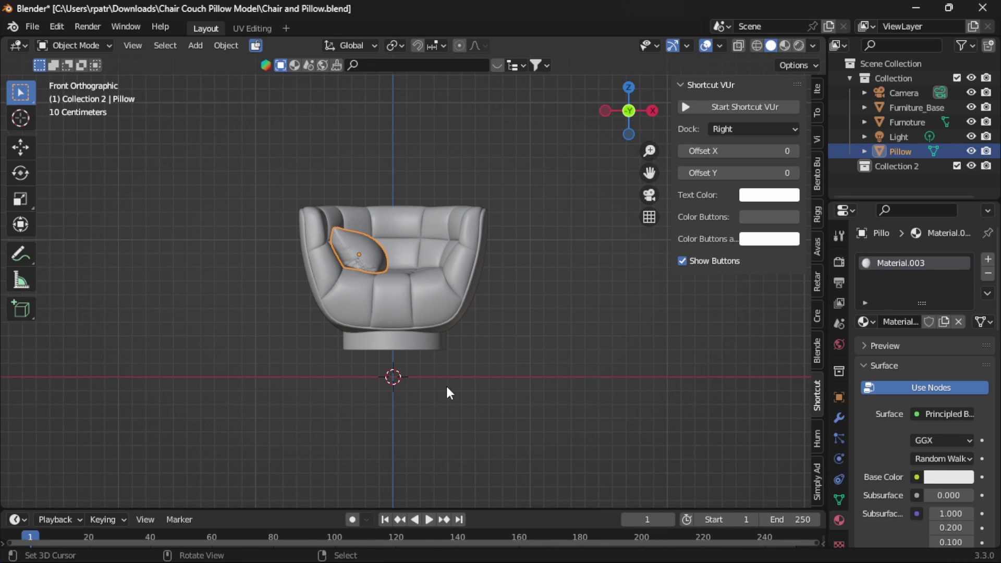
scroll(446, 386, down, 1)
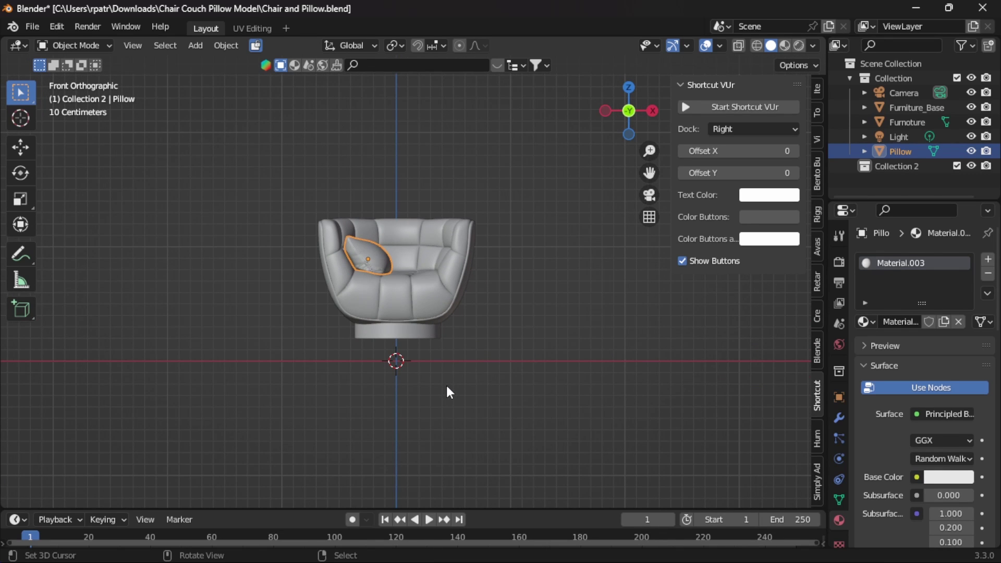
middle_drag(521, 380, 261, 365)
key(KP_5)
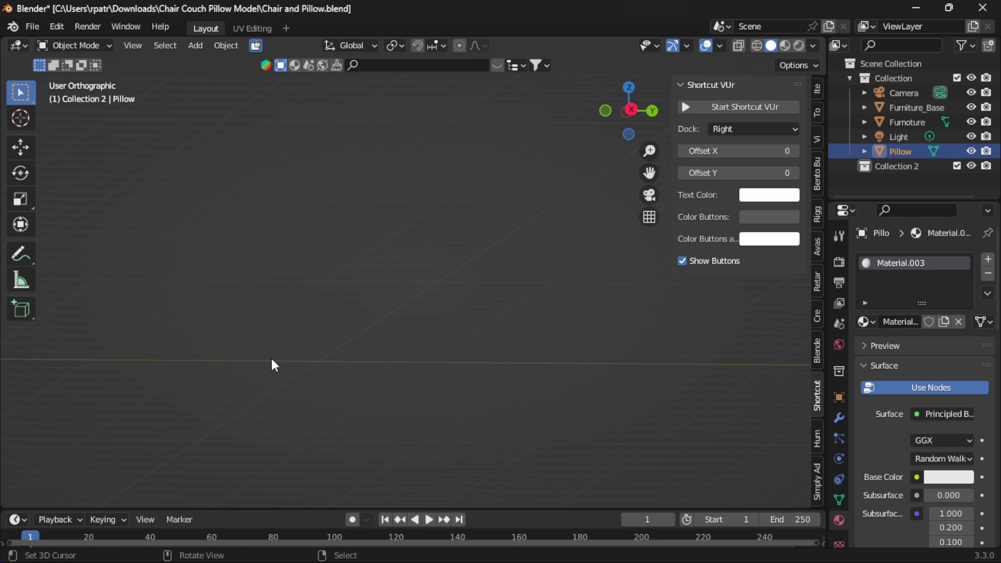
scroll(308, 362, down, 8)
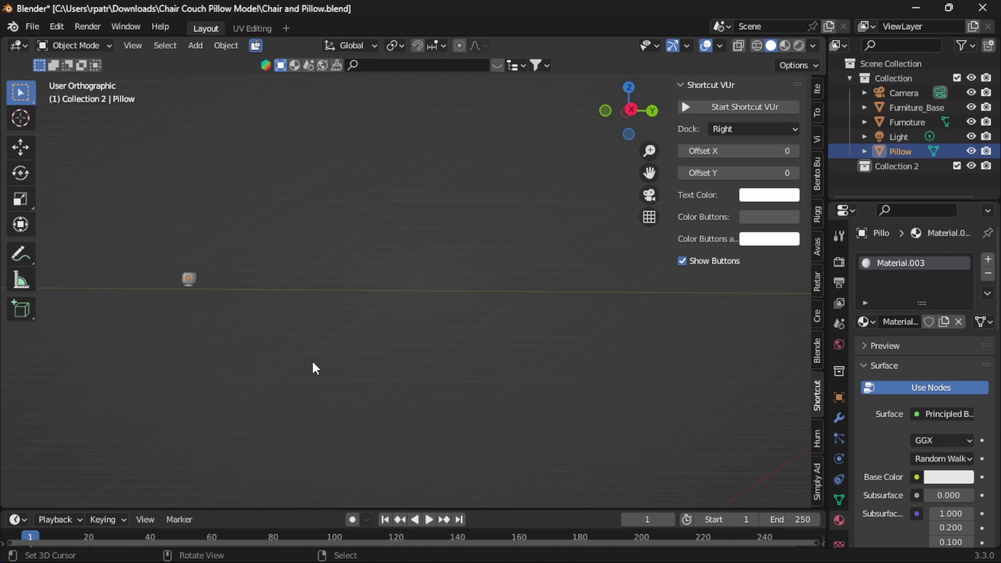
scroll(313, 367, down, 5)
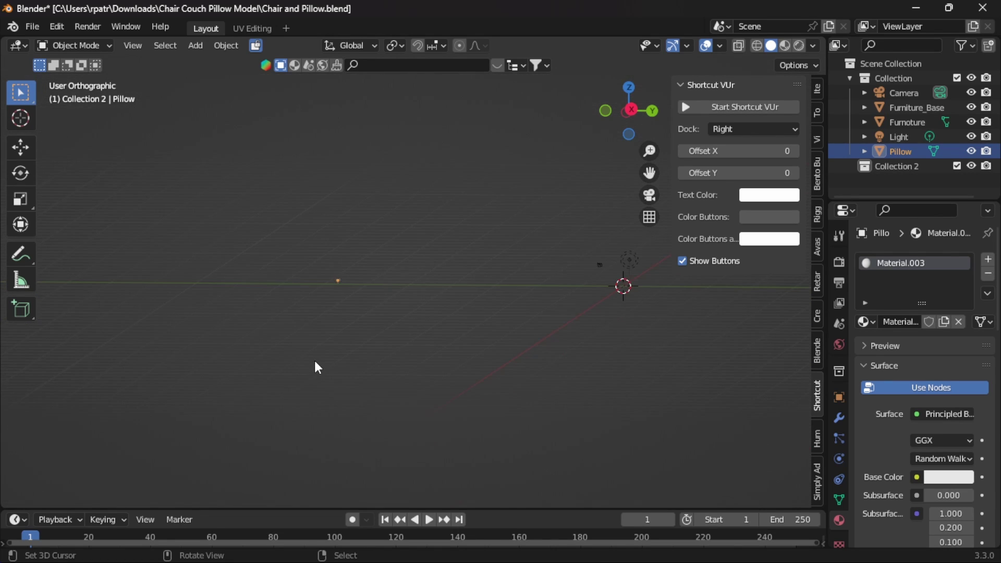
scroll(318, 368, up, 5)
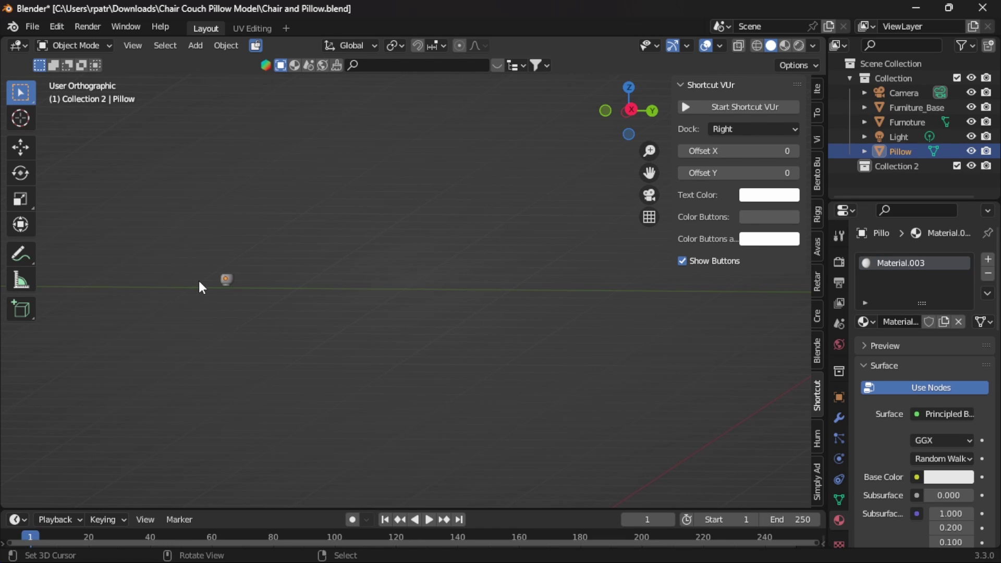
Move Furniture_Base, Furnoture and Pillow together about 67 m along the Y axis to the world origin
click(908, 108)
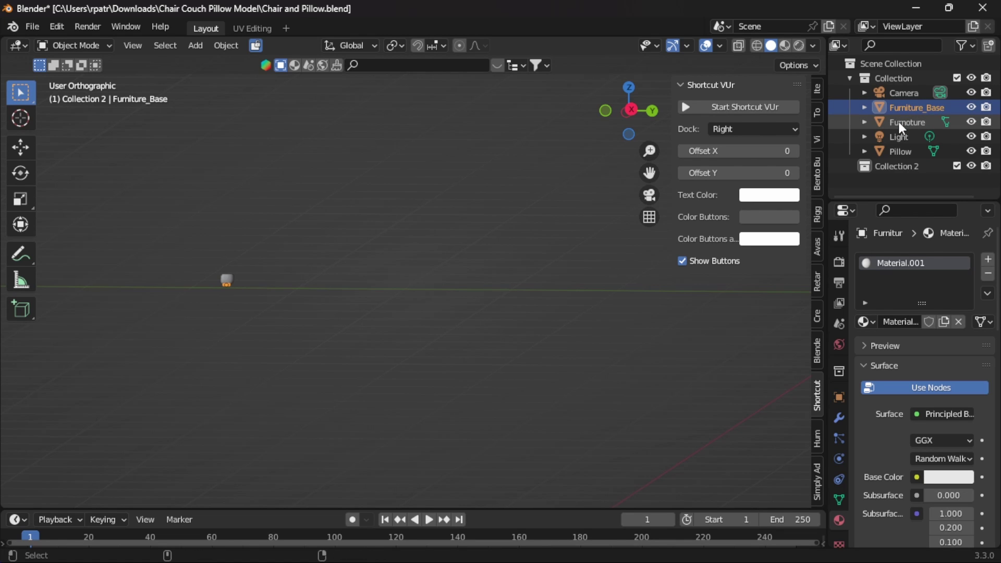
ctrl+click(899, 120)
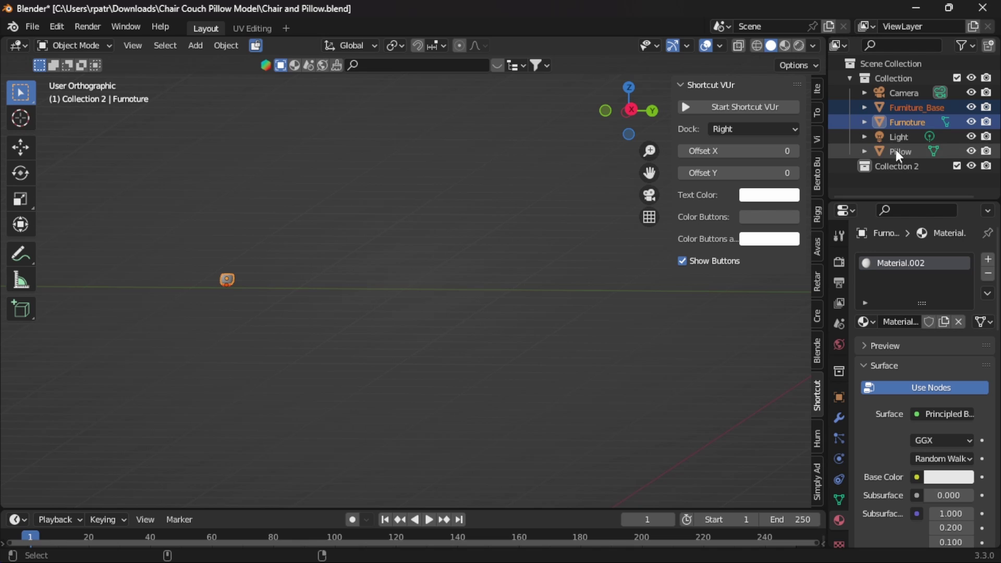
ctrl+click(895, 149)
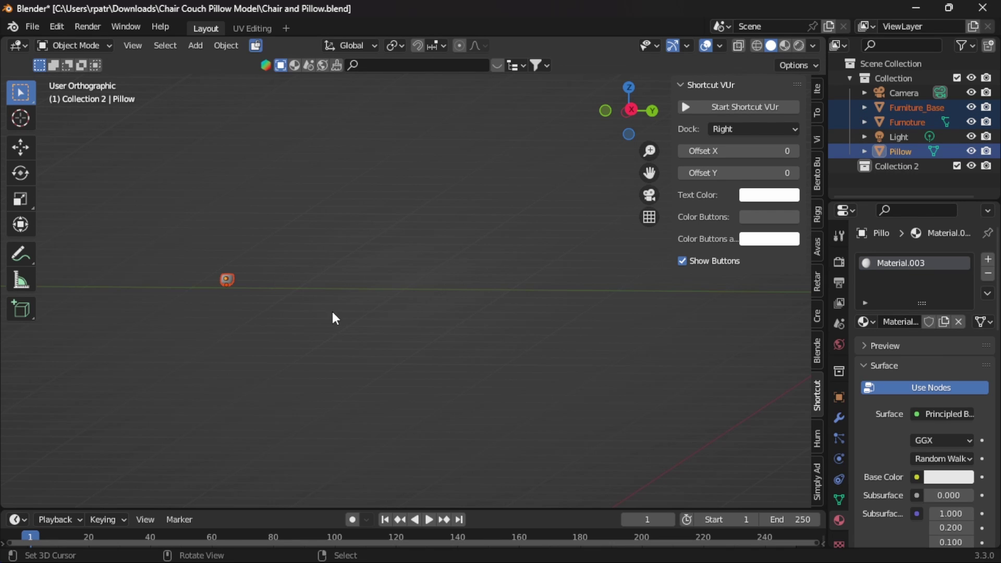
scroll(338, 319, down, 2)
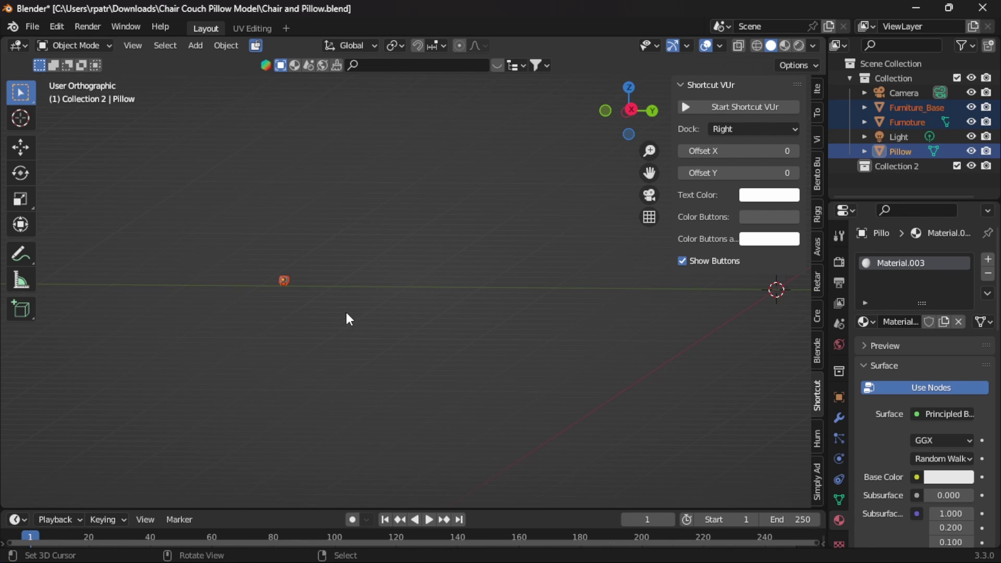
key(g)
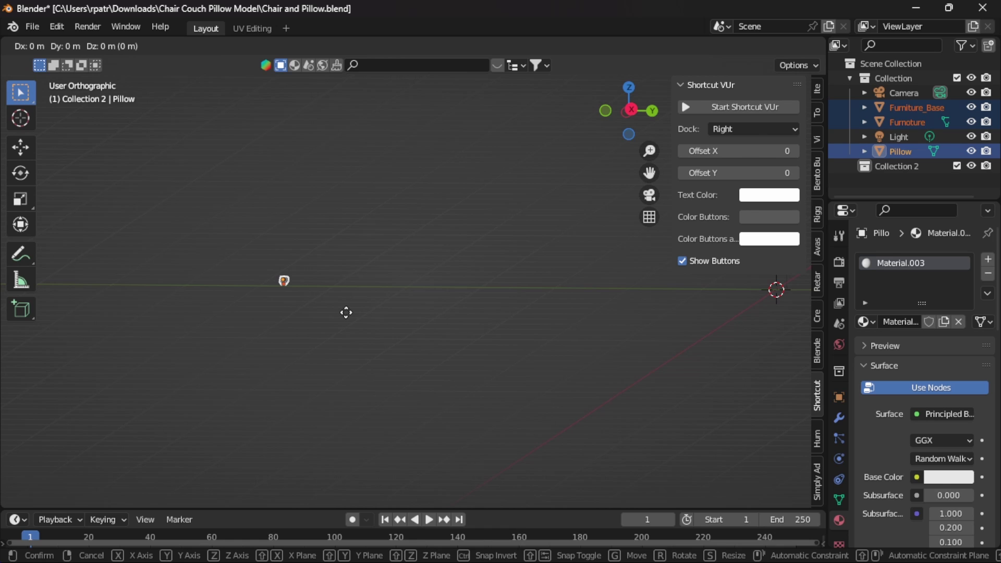
key(y)
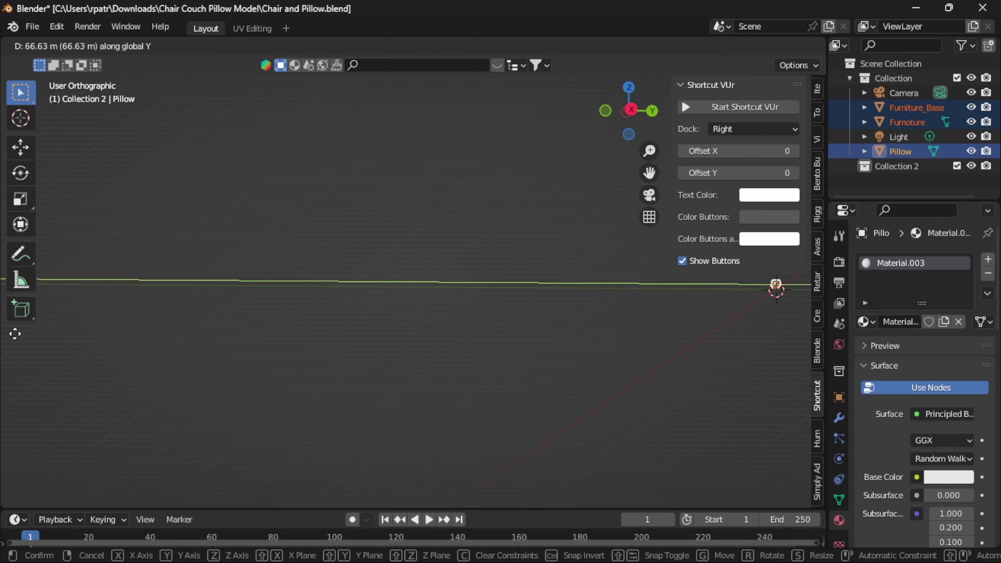
click(7, 334)
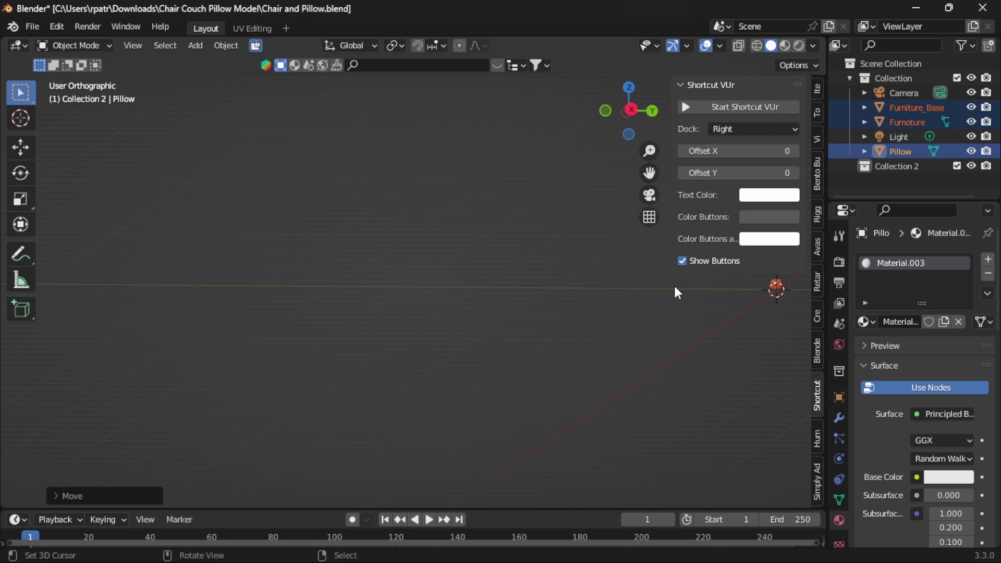
Check the moved chair from the front and save Chair and Pillow.blend
key(KP_1)
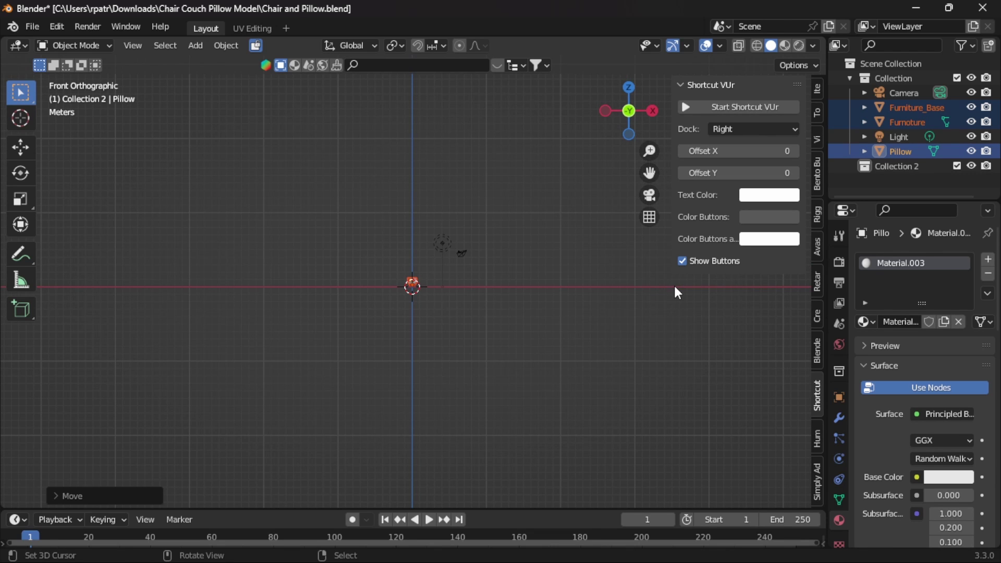
scroll(465, 330, up, 8)
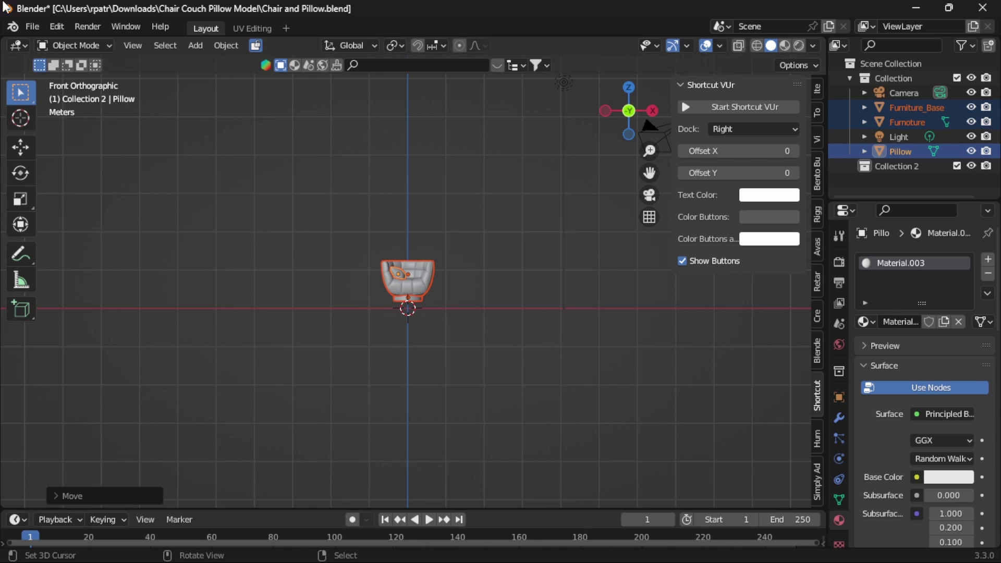
click(32, 26)
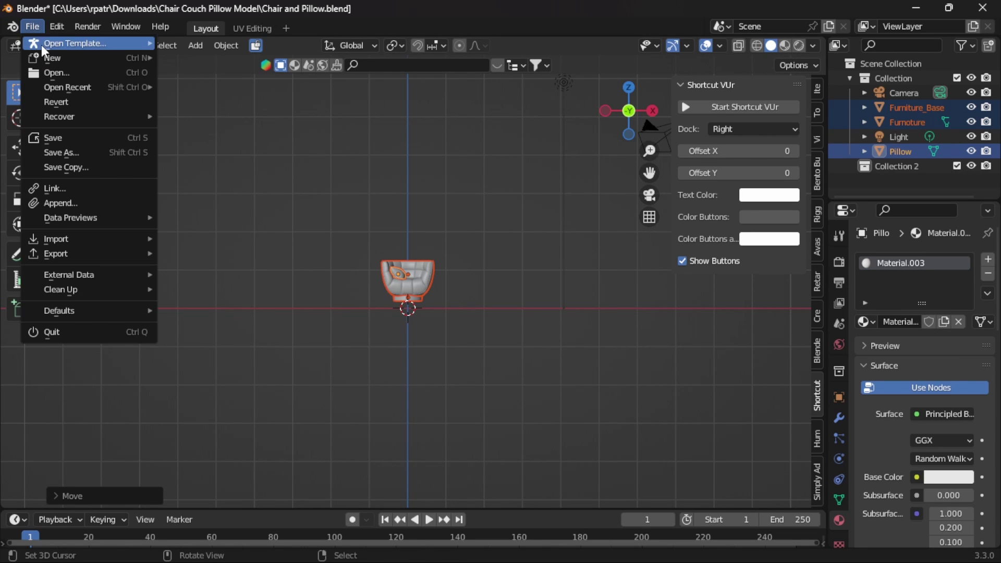
click(54, 139)
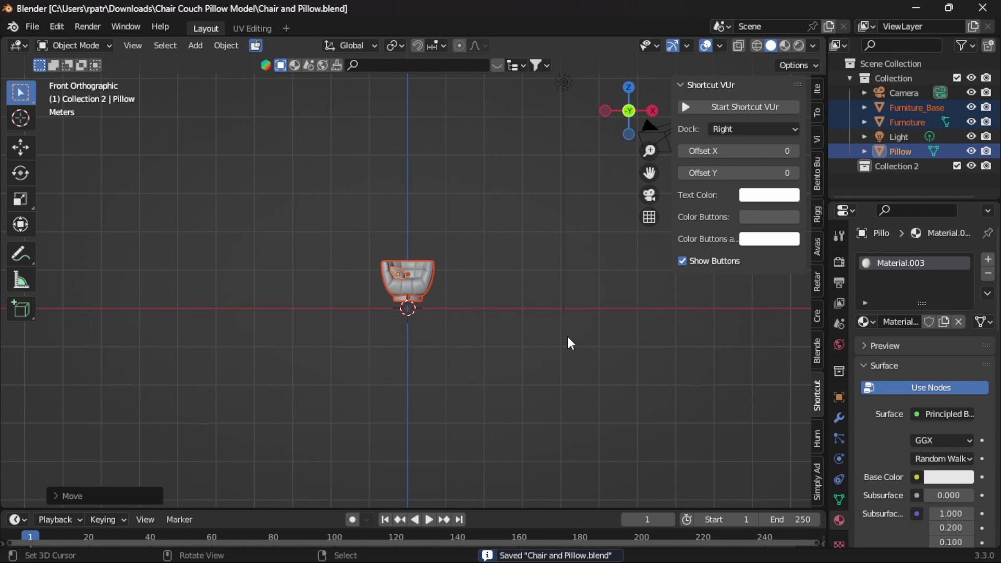
Lower the base, chair body and pillow together about 0.19 m along Z so the base rests on the ground line
scroll(566, 333, down, 2)
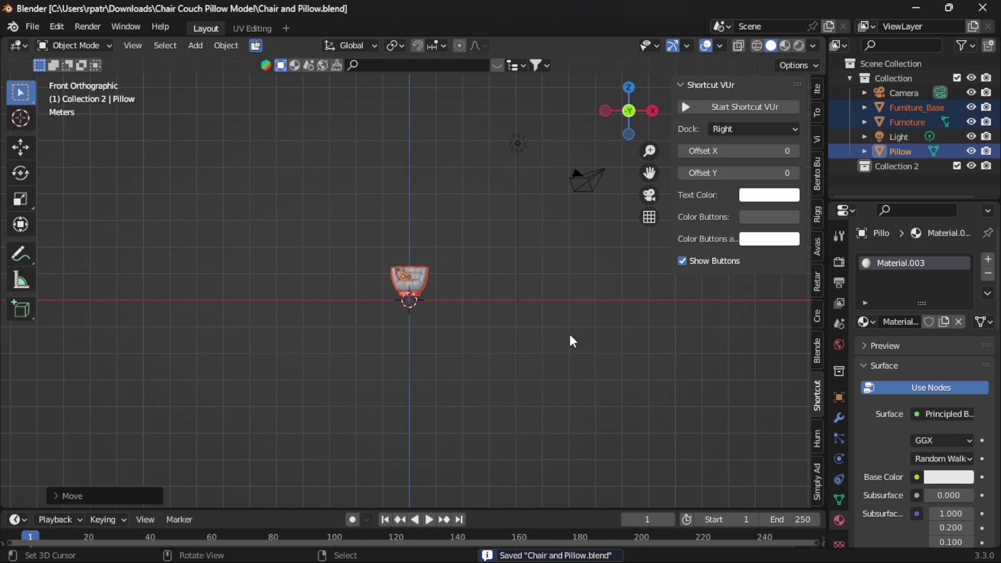
scroll(570, 336, up, 5)
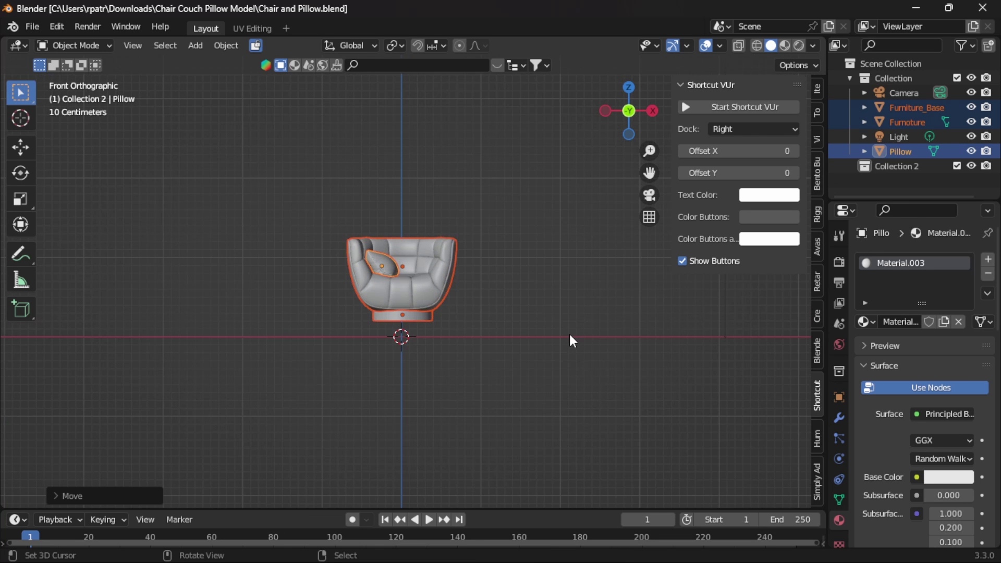
scroll(572, 340, up, 4)
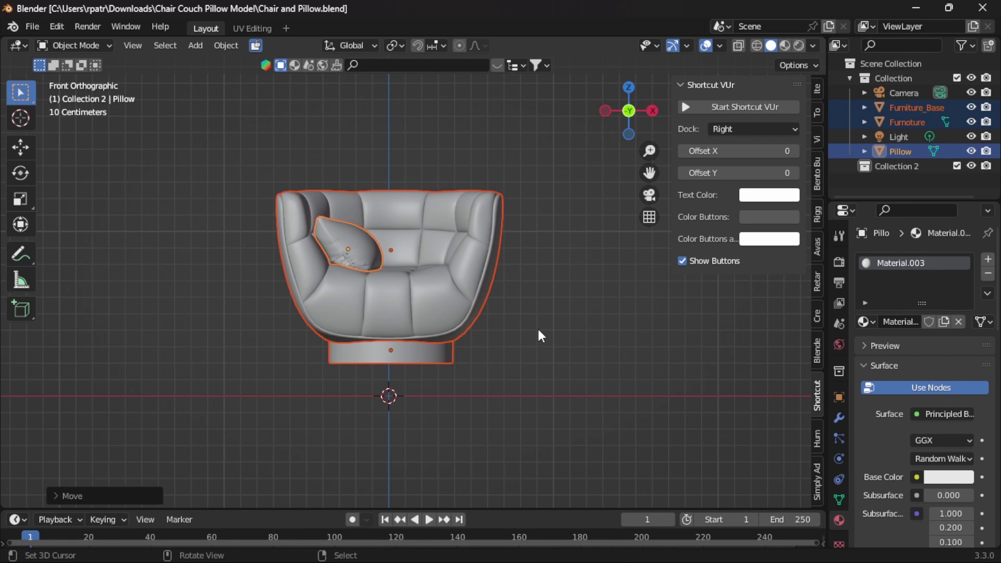
key(g)
key(z)
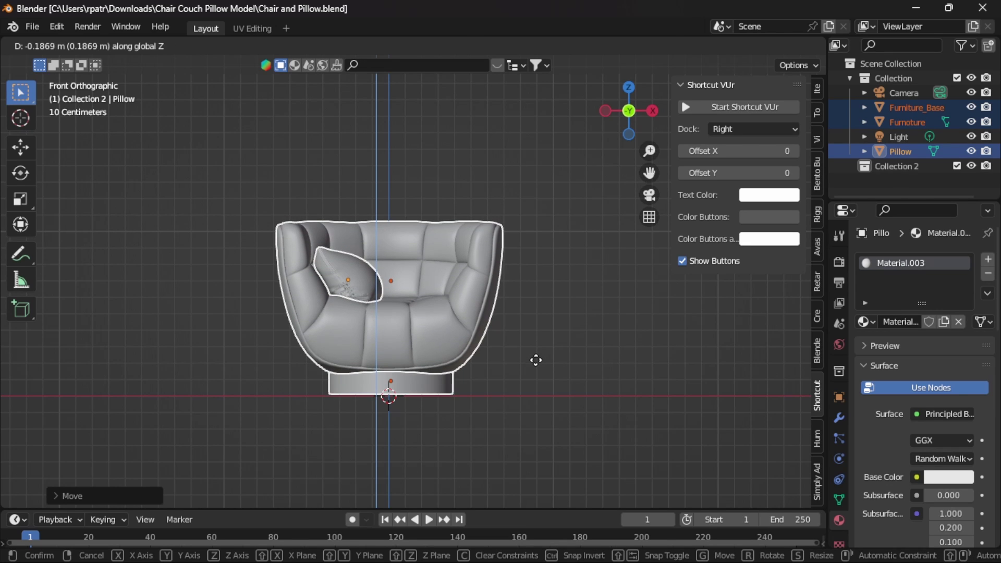
click(534, 359)
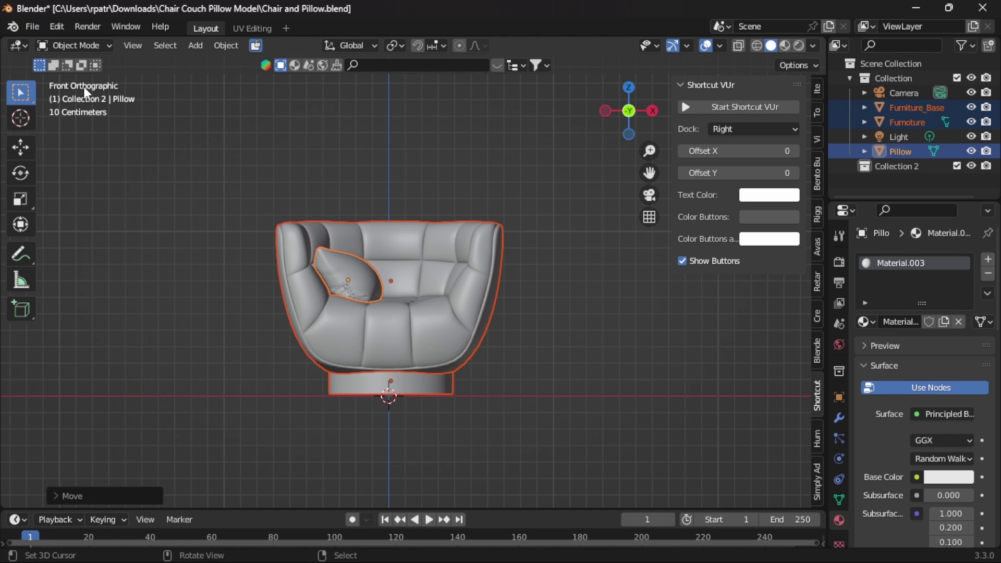
Export only the selected chair parts and pillow as Collada, overwriting Chair and Pillow.dae
click(33, 26)
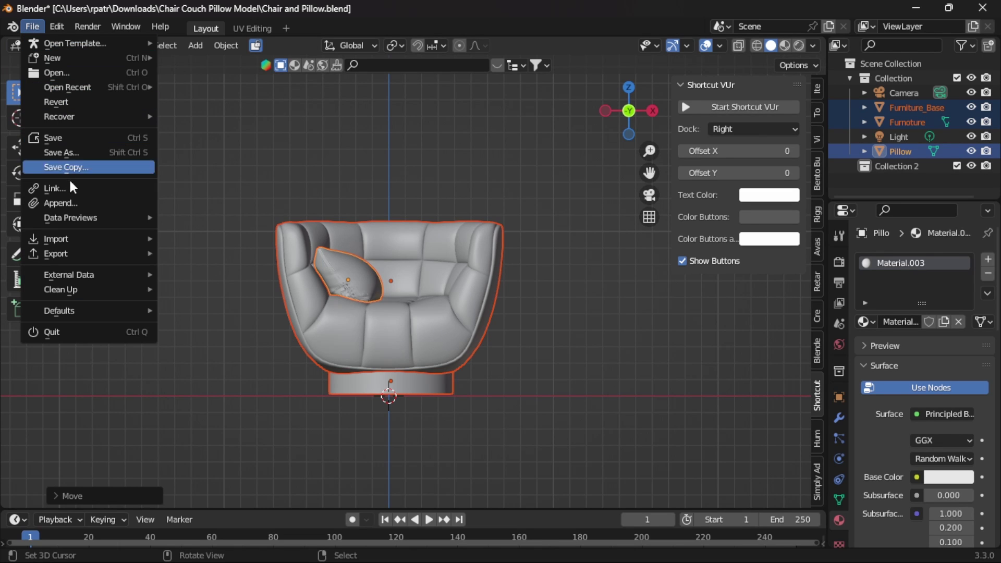
mouse_move(58, 251)
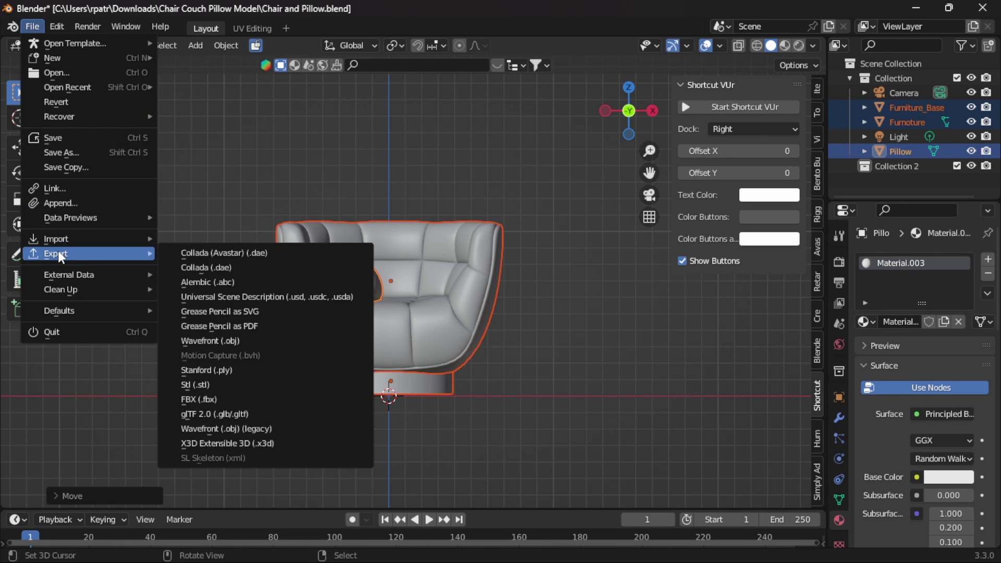
click(200, 267)
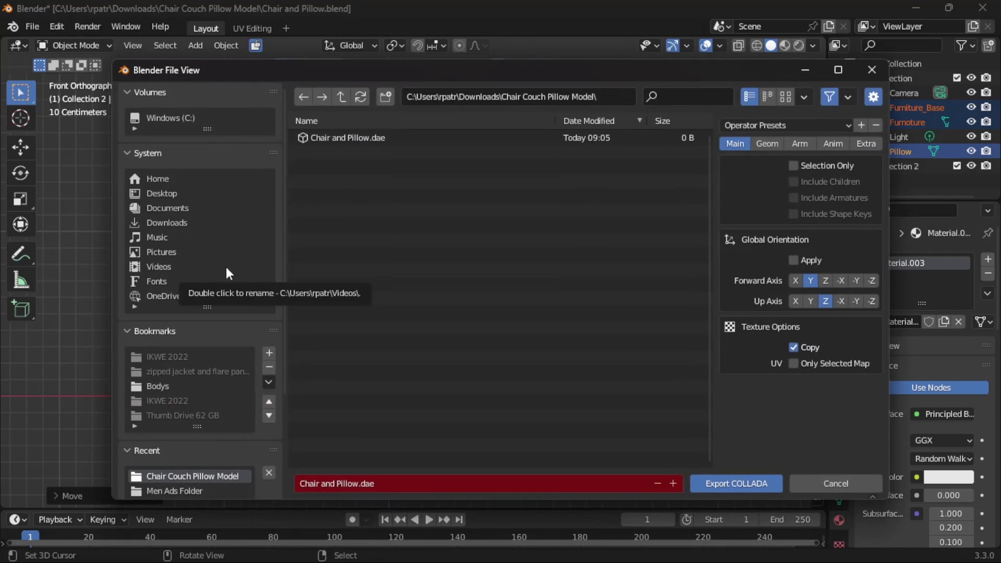
click(357, 137)
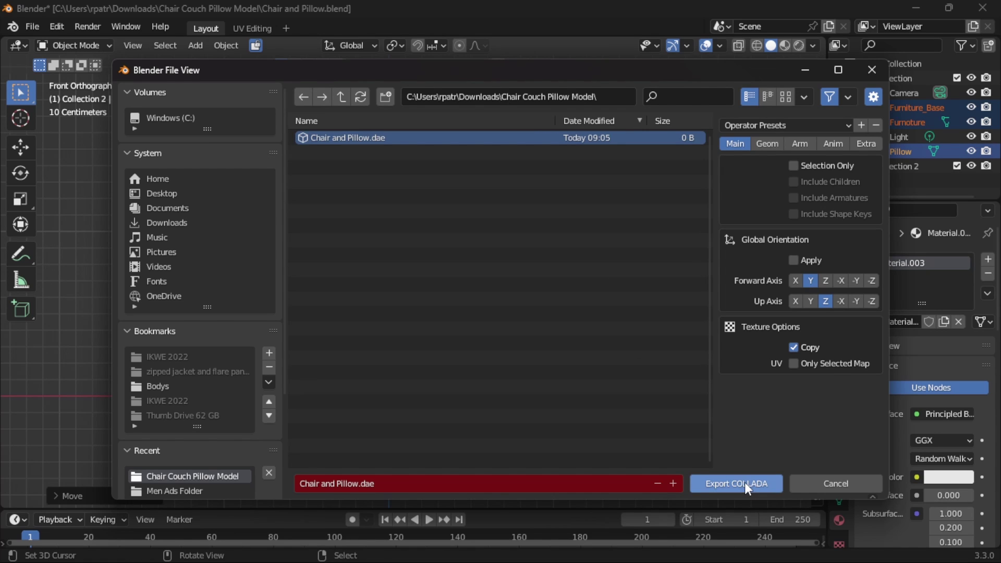
click(793, 165)
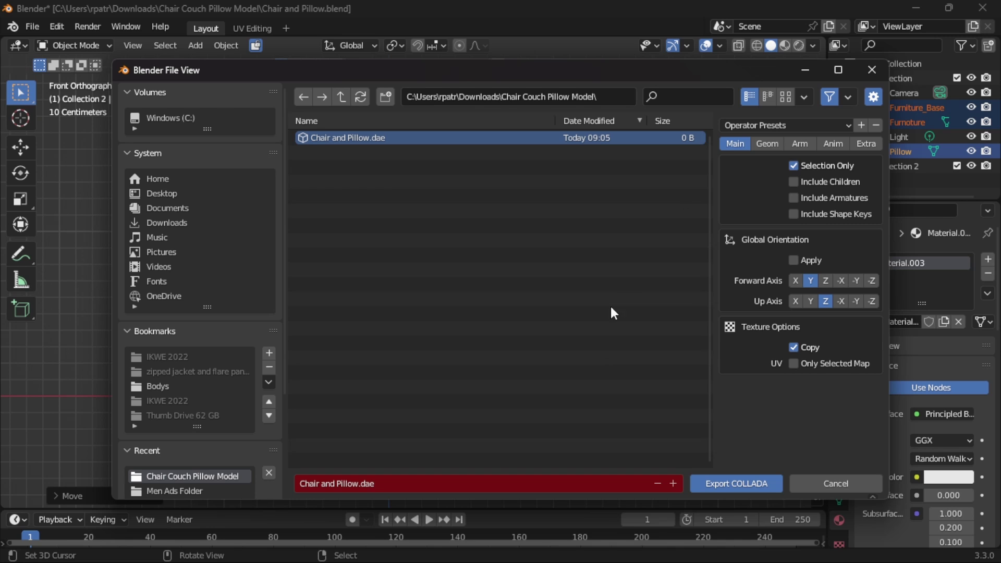
click(730, 482)
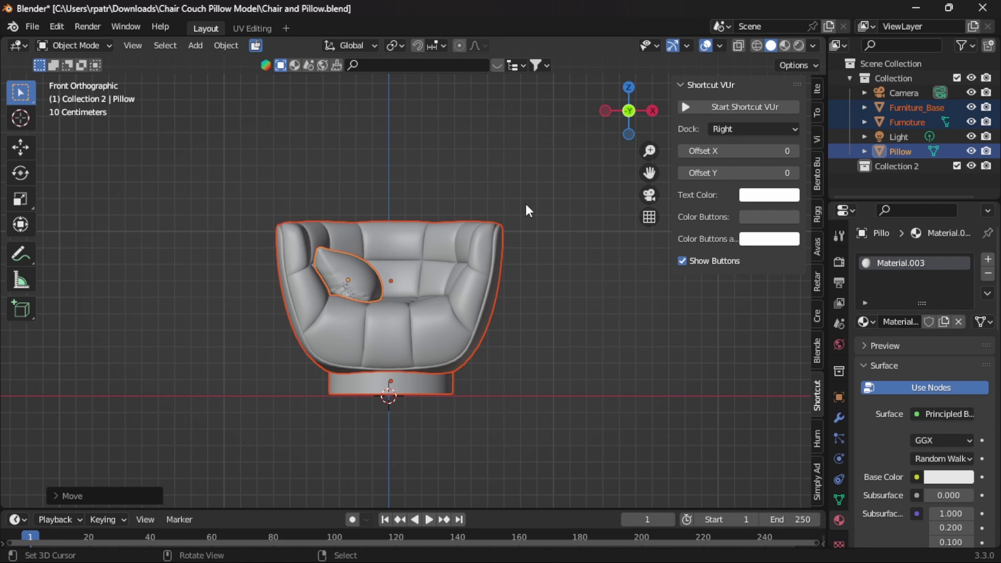
Switch to the Firestorm viewer and start a mesh model upload
click(918, 11)
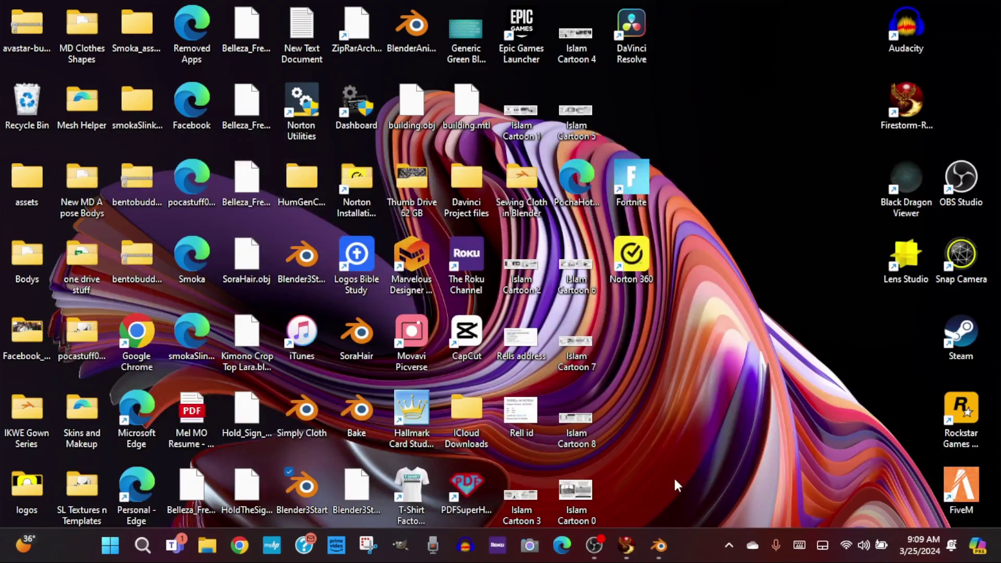
click(627, 545)
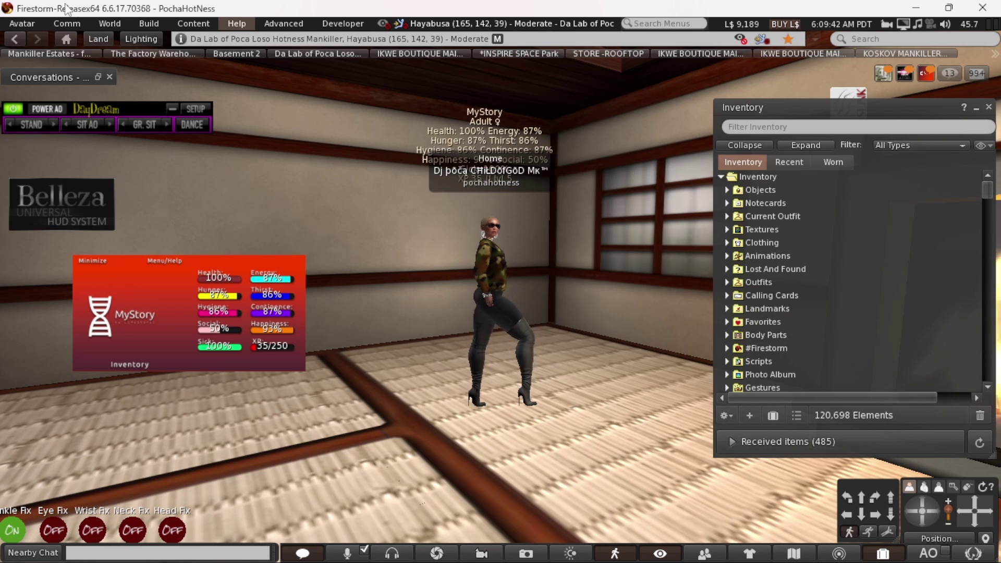
click(148, 23)
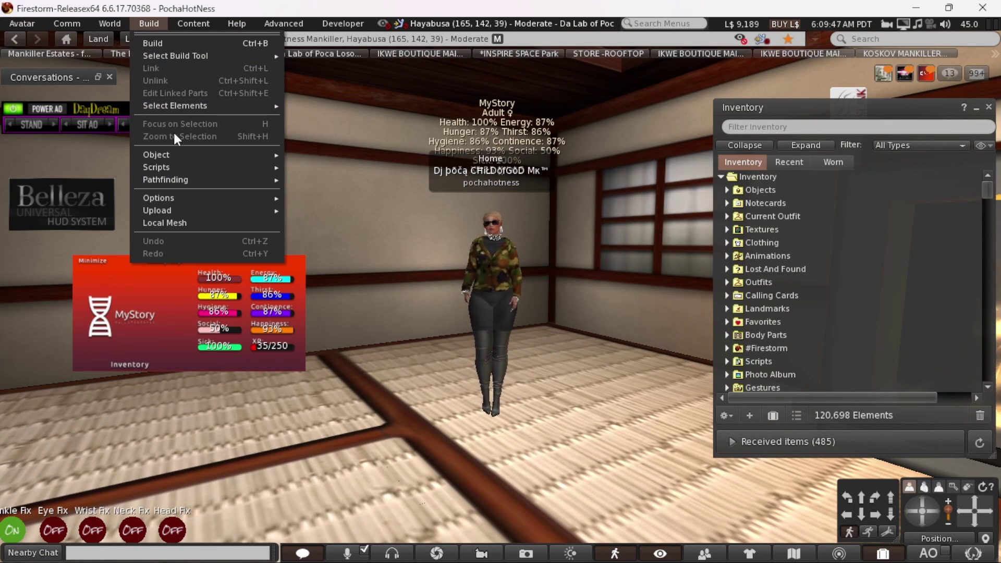
mouse_move(161, 210)
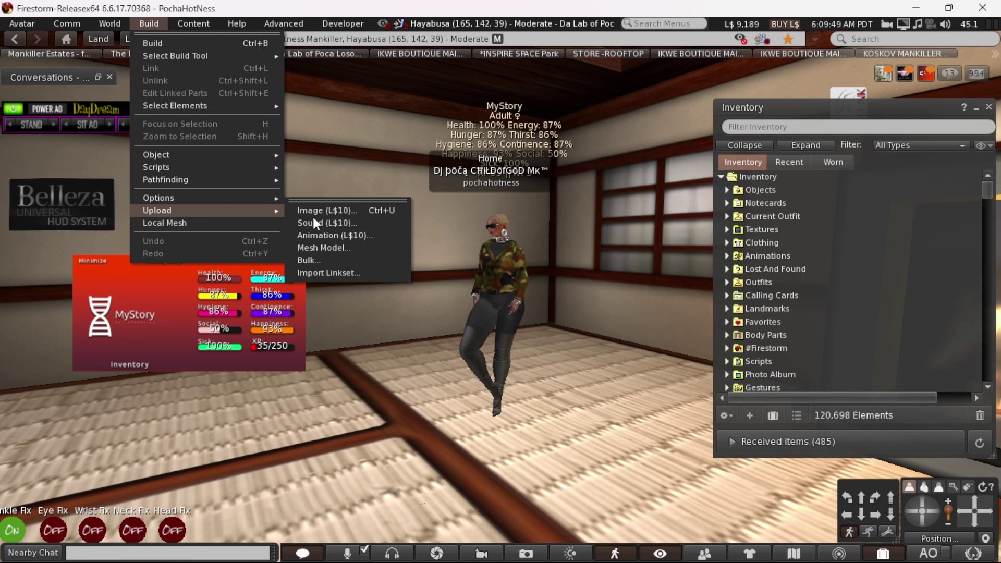
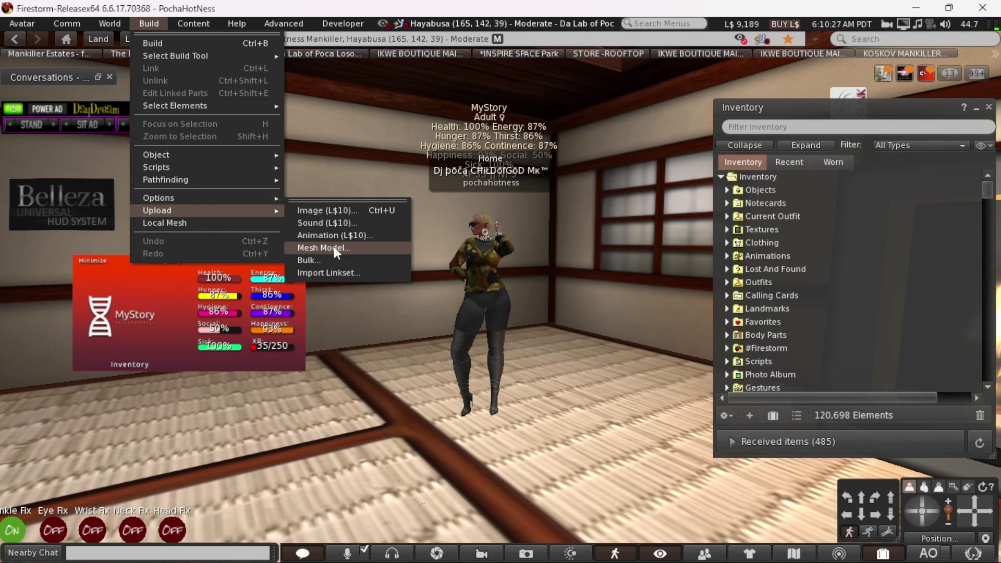
click(334, 248)
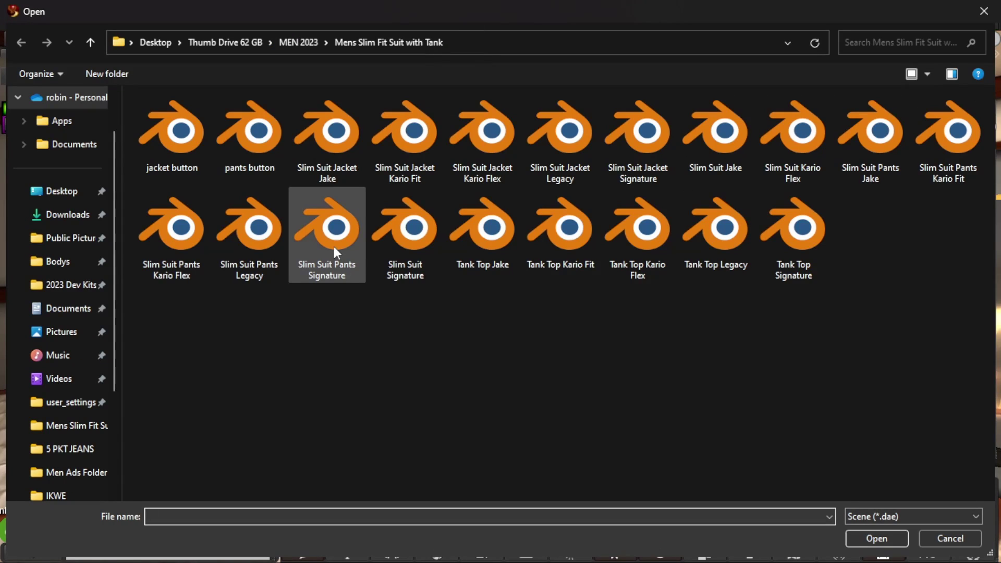
Load the Chair and Pillow .dae file from the Chair Couch Pillow Model folder in Downloads
click(60, 218)
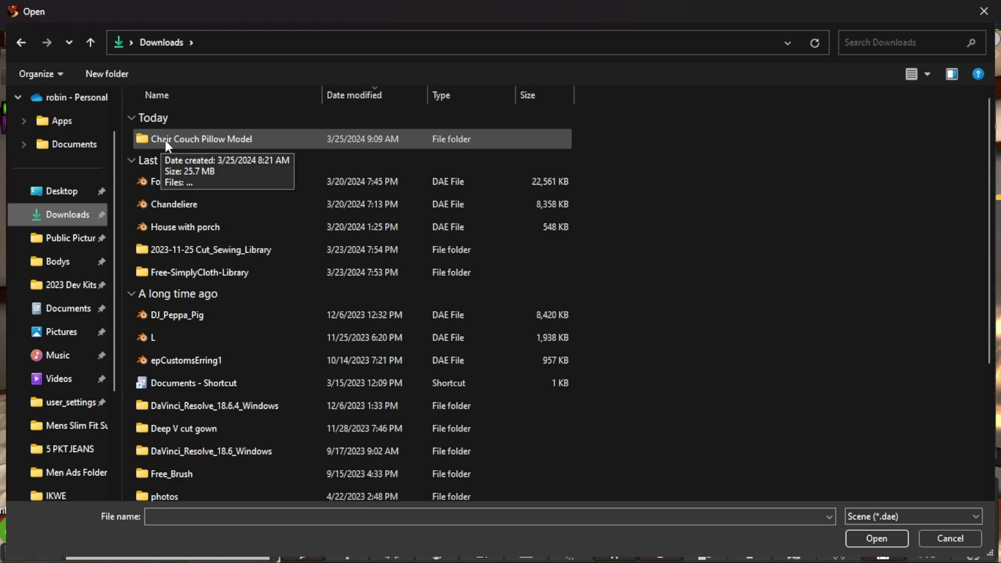
double_click(242, 137)
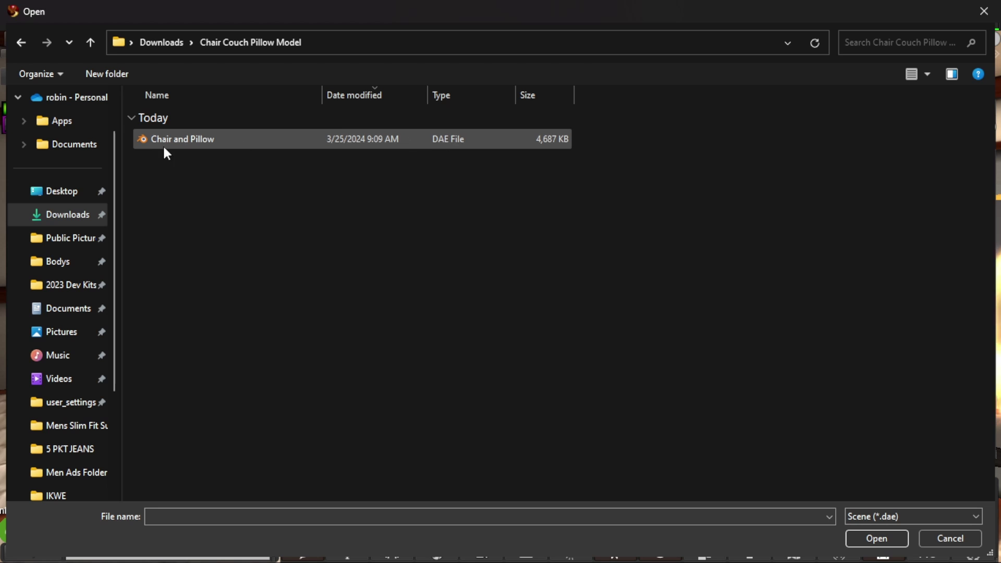
click(201, 141)
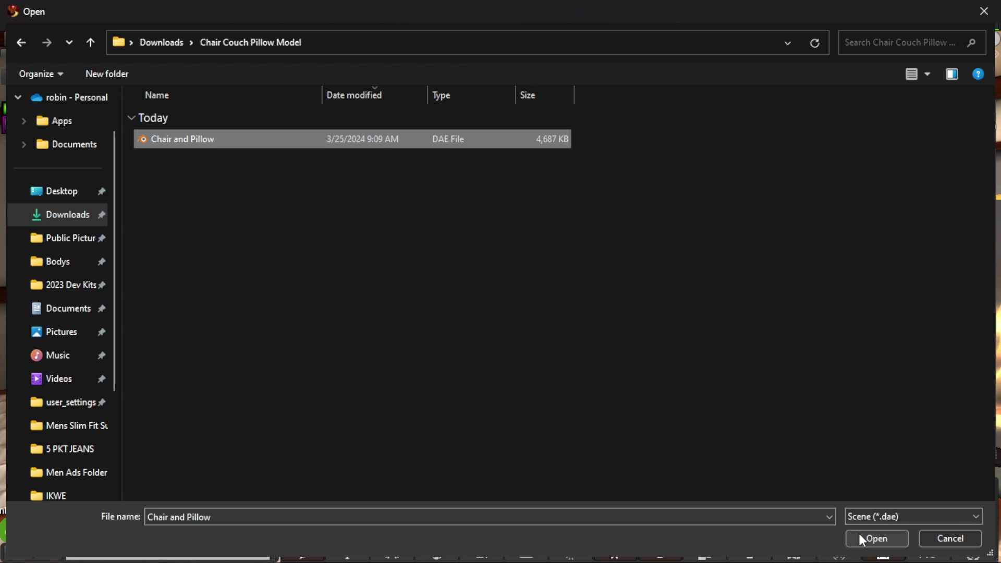
click(875, 538)
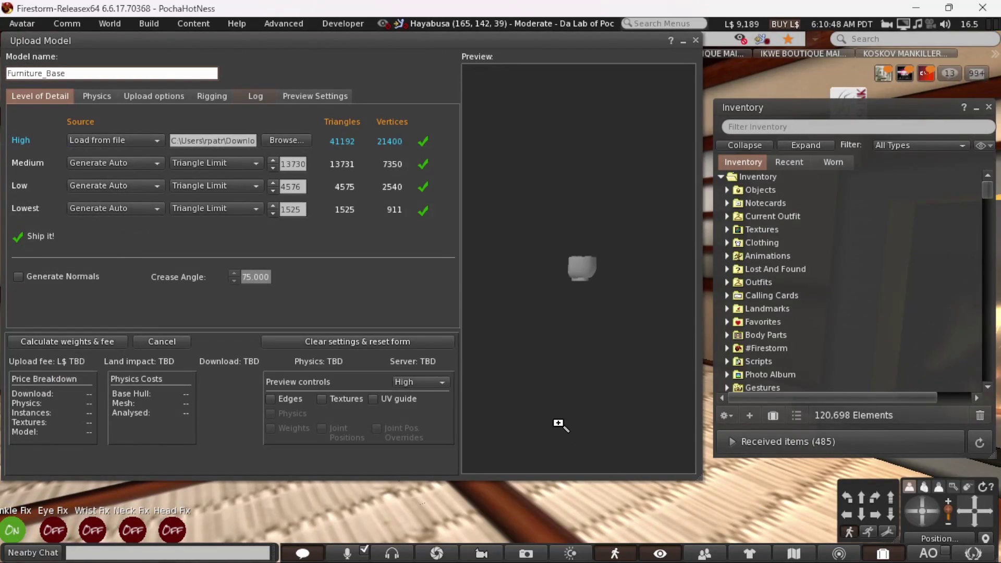
Check the chair's front in the upload preview and set the Low and Lowest triangle limits to 0
scroll(577, 289, up, 5)
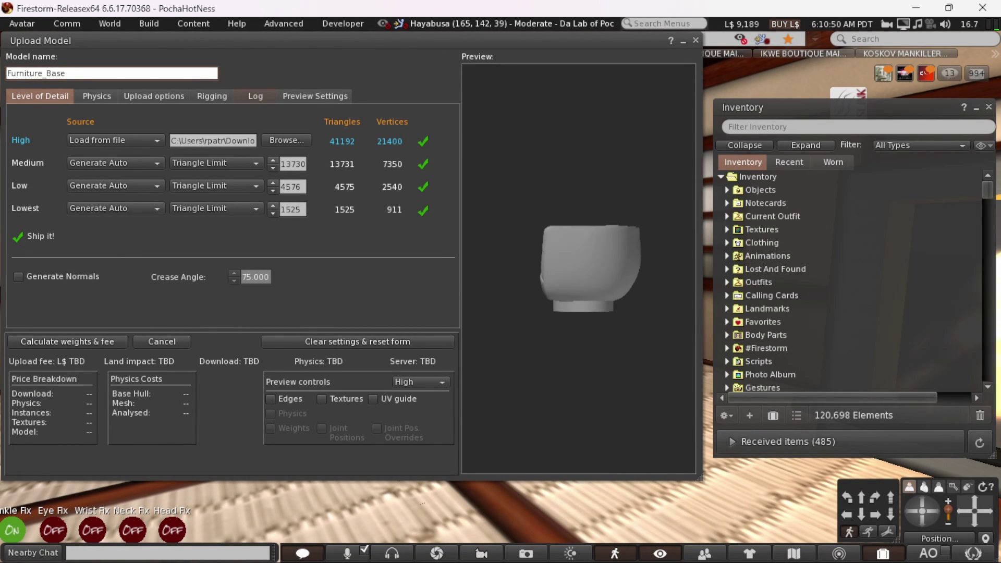
drag(576, 289, 698, 288)
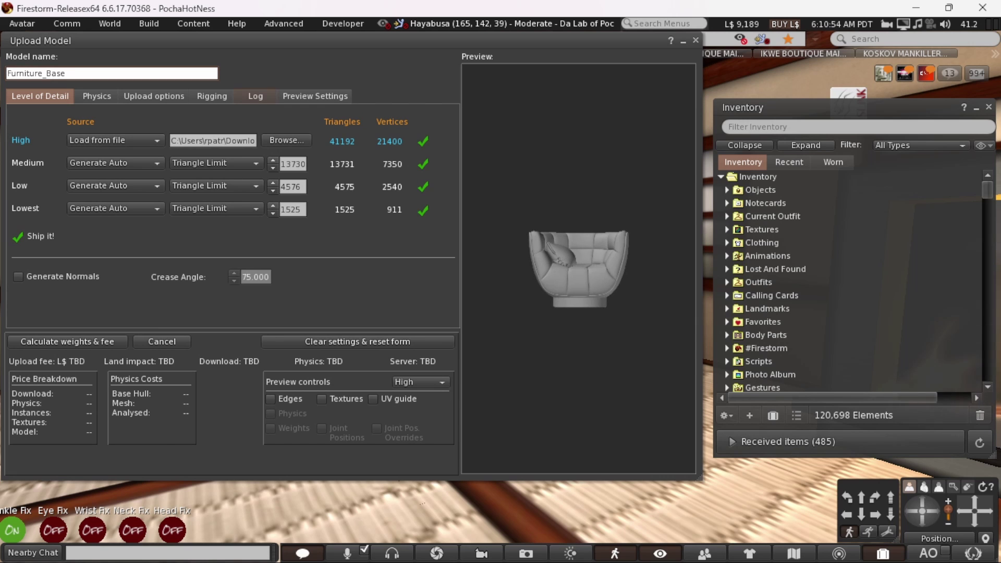
drag(523, 299, 521, 299)
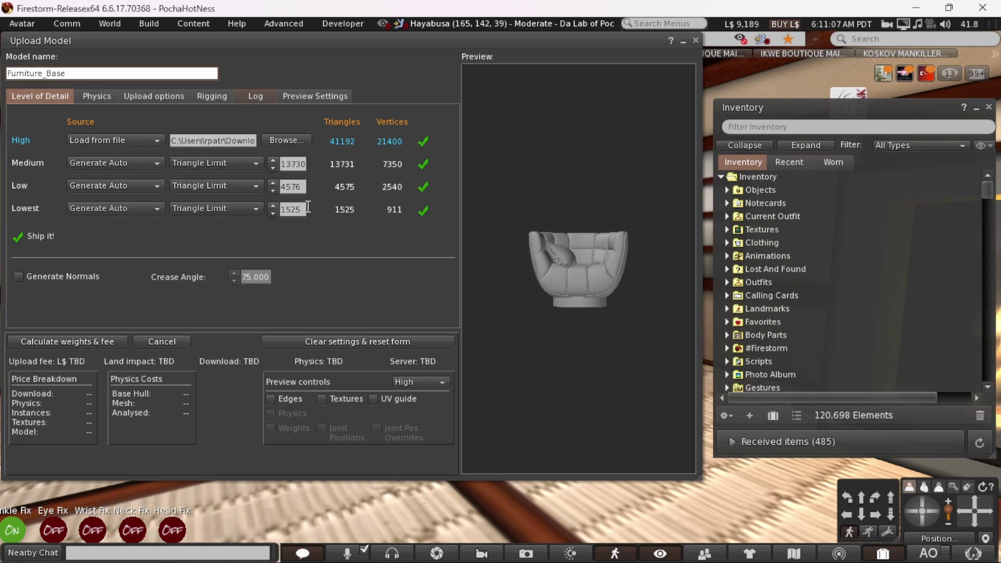
click(278, 209)
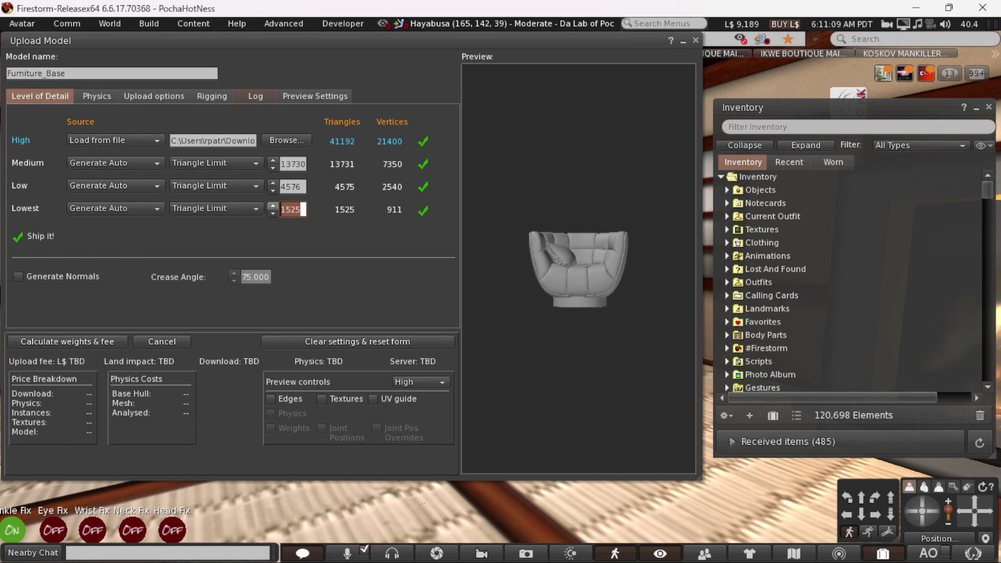
text(0)
click(306, 187)
double_click(305, 187)
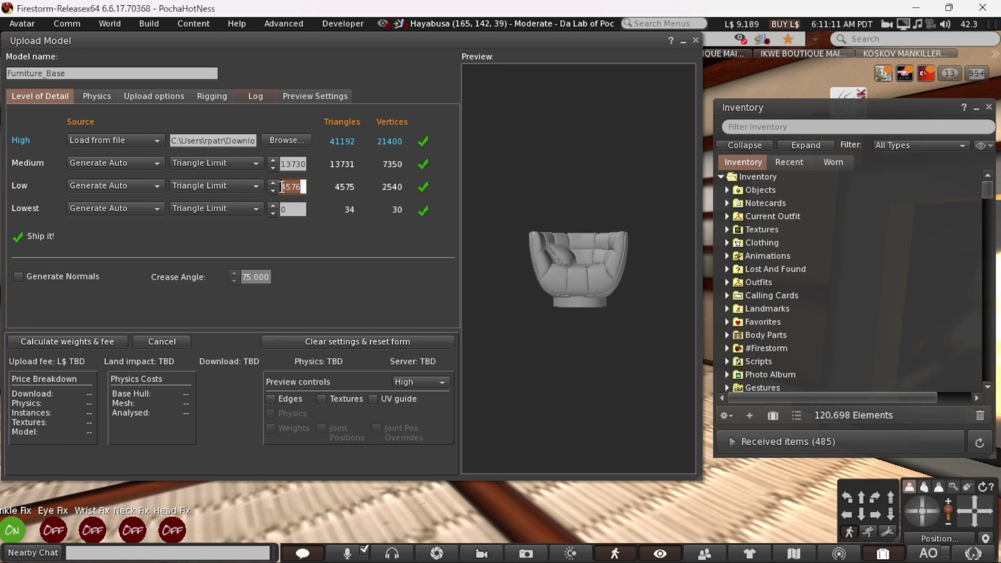
text(0)
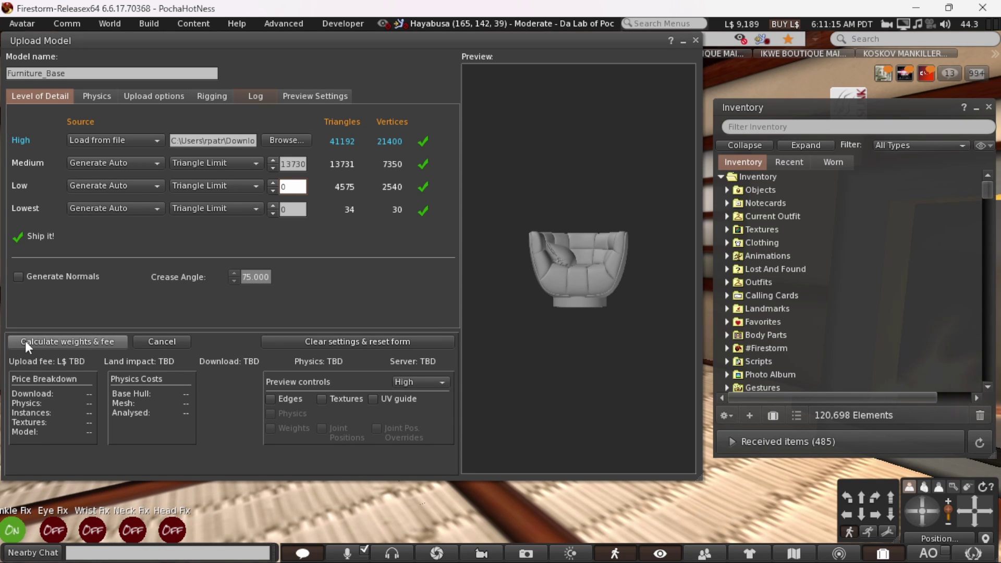
Calculate the weights and fee, upload the model, and locate Furniture_Base in the inventory
click(45, 340)
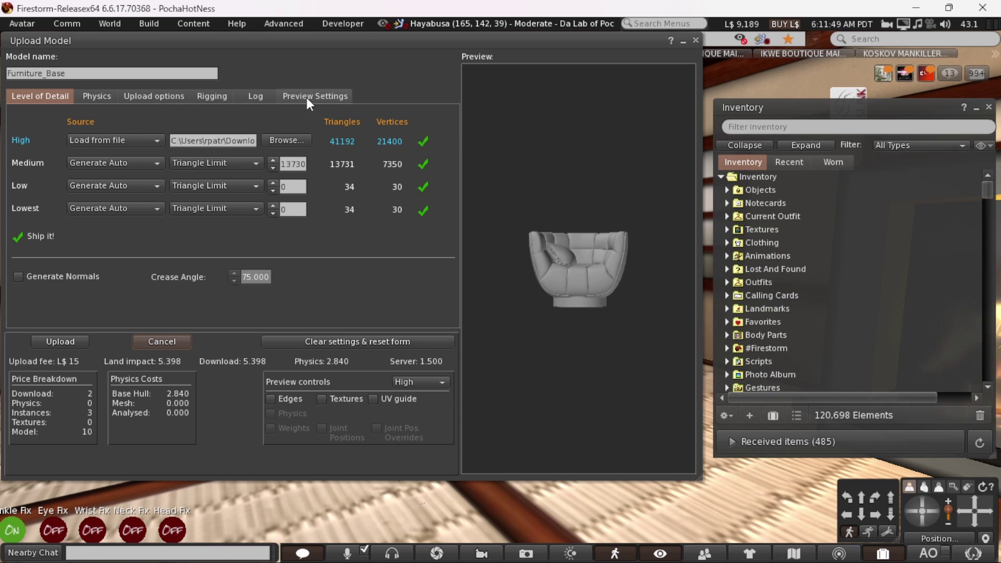
click(45, 340)
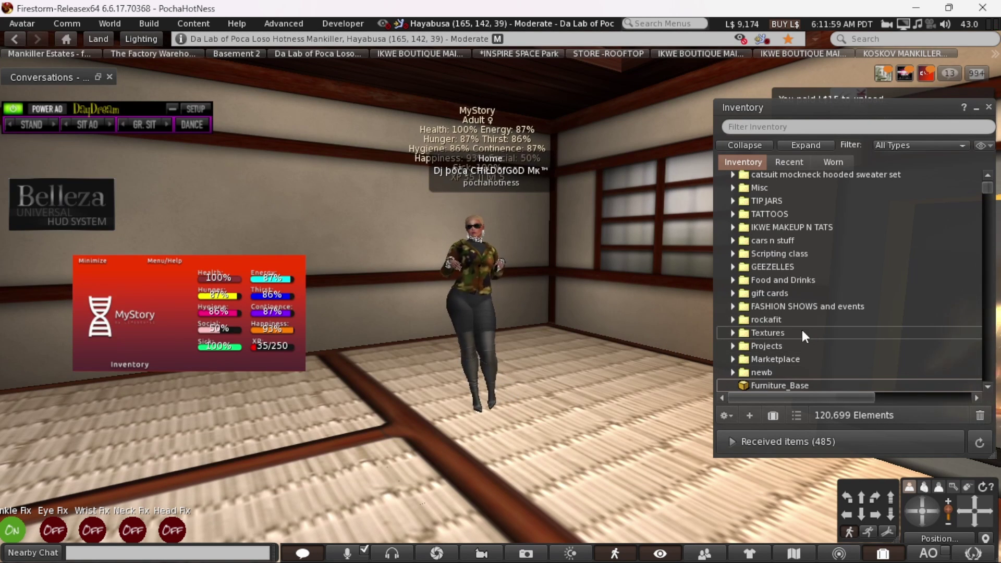
scroll(798, 333, down, 1)
scroll(798, 336, down, 1)
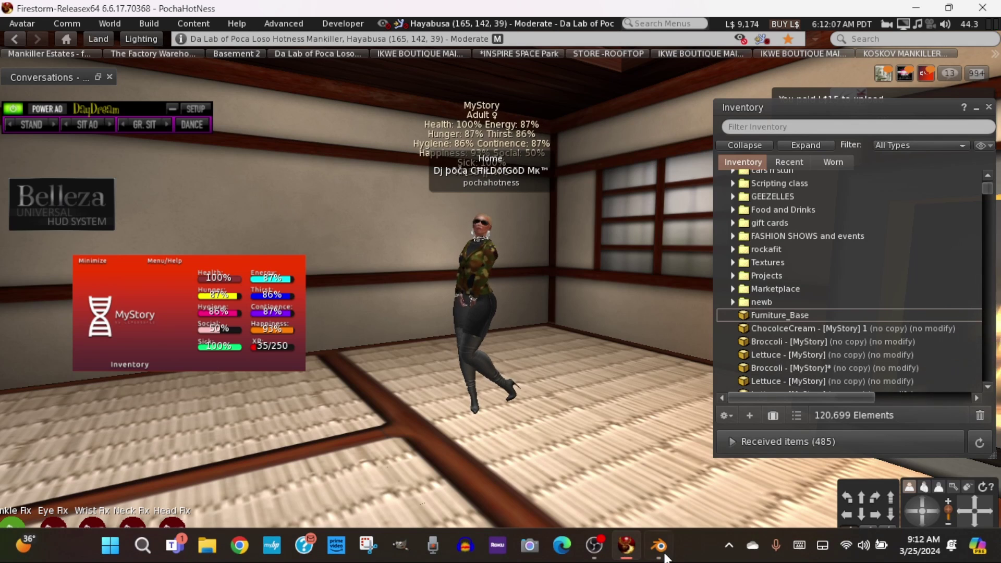
click(661, 551)
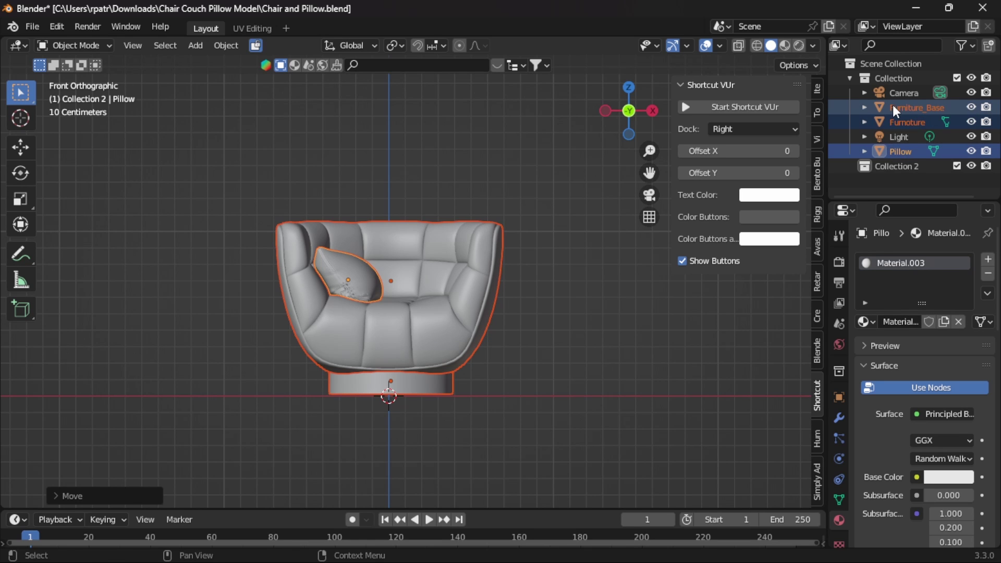
mouse_move(532, 560)
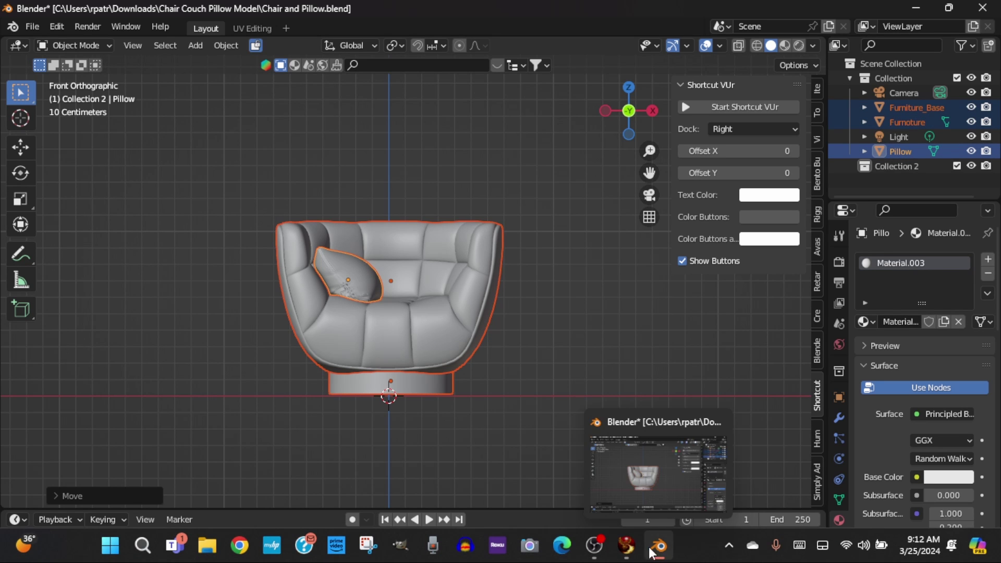
click(626, 553)
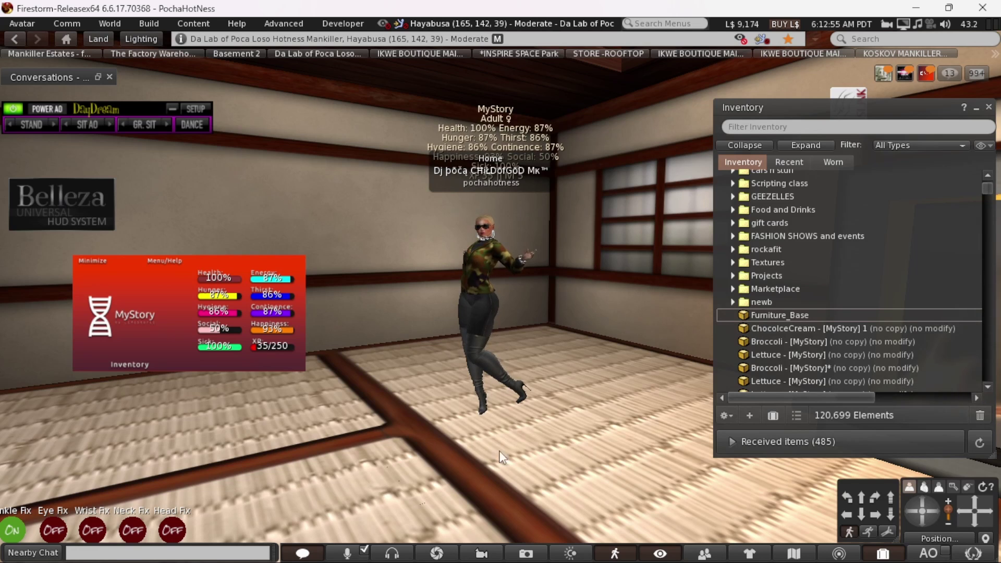
Place Furniture_Base from the inventory on the floor beside the avatar and open the chair for editing
scroll(537, 417, down, 2)
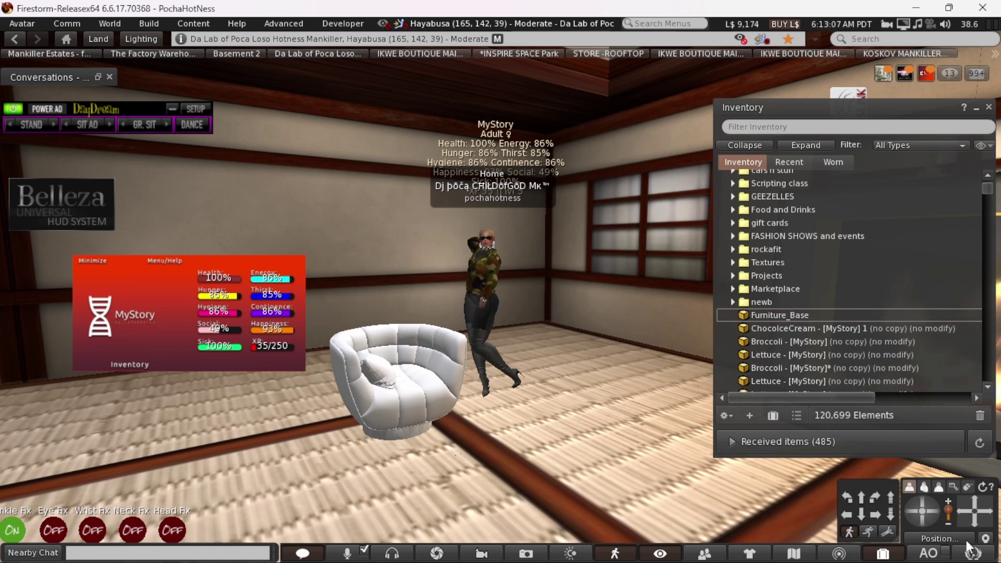
click(922, 520)
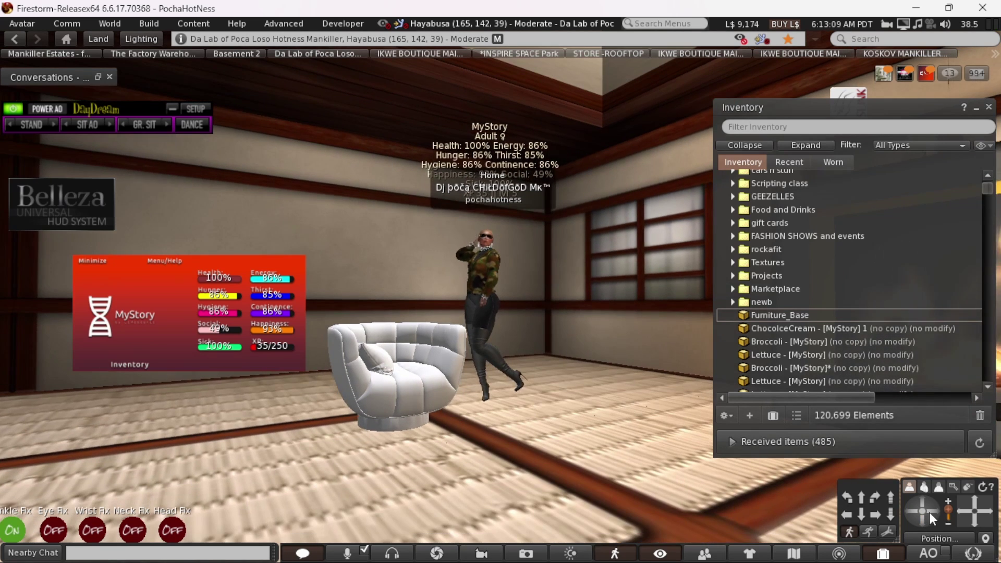
click(933, 507)
click(932, 507)
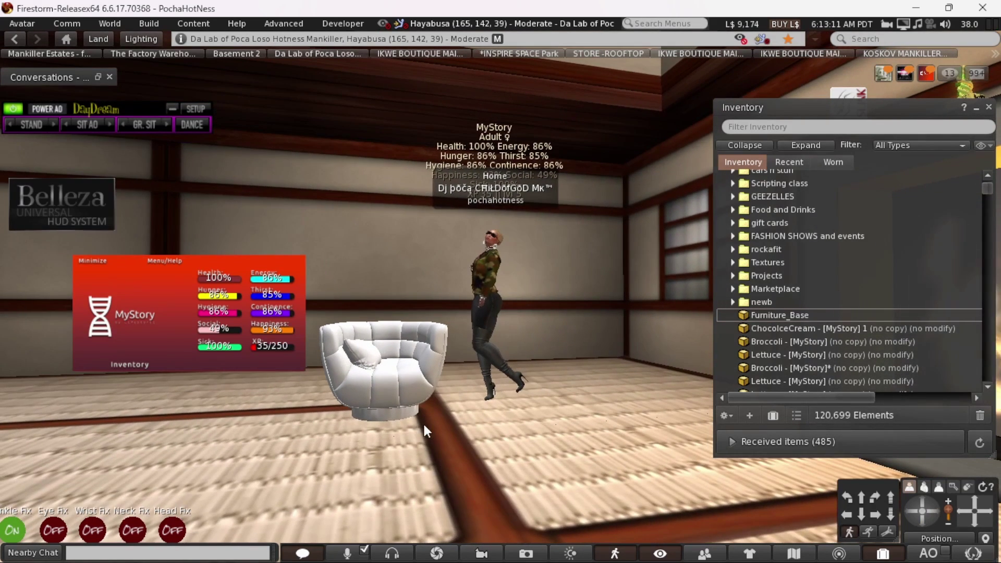
scroll(419, 423, up, 2)
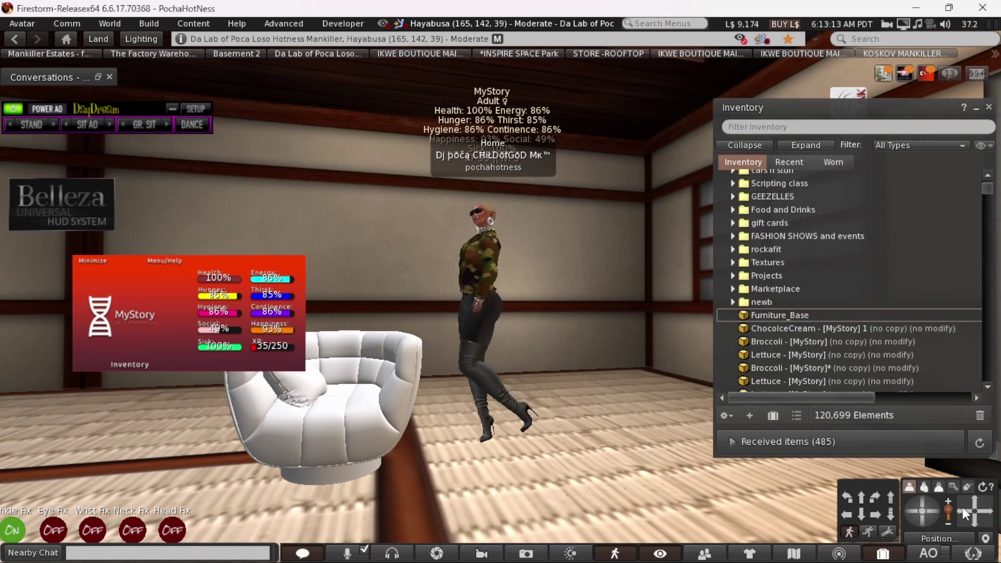
click(962, 507)
click(962, 508)
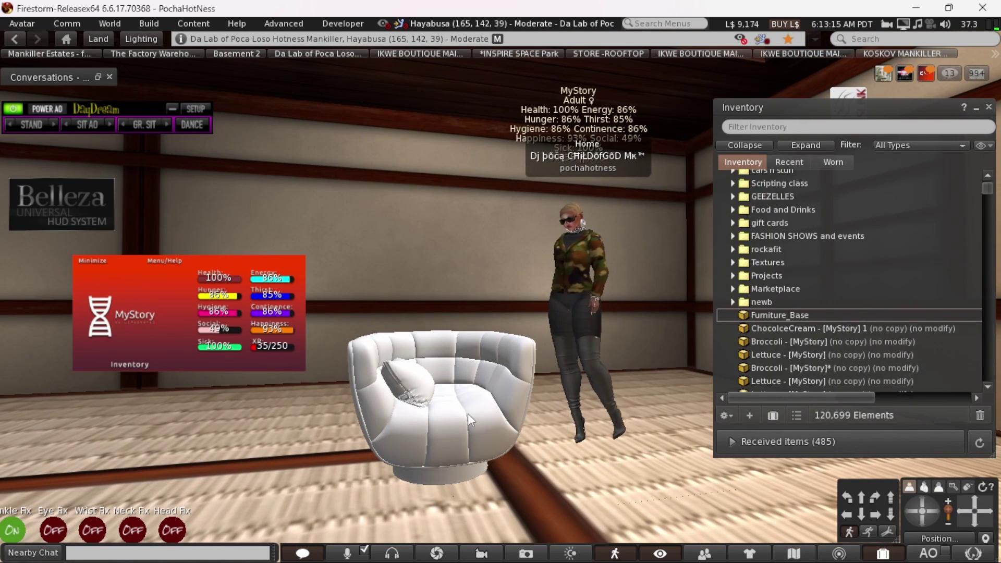
right_click(447, 408)
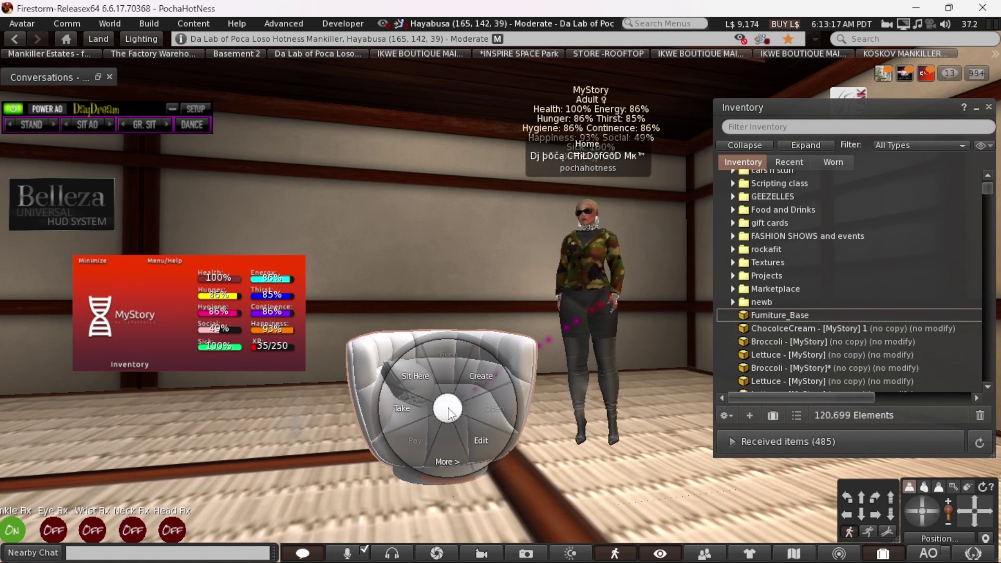
click(487, 441)
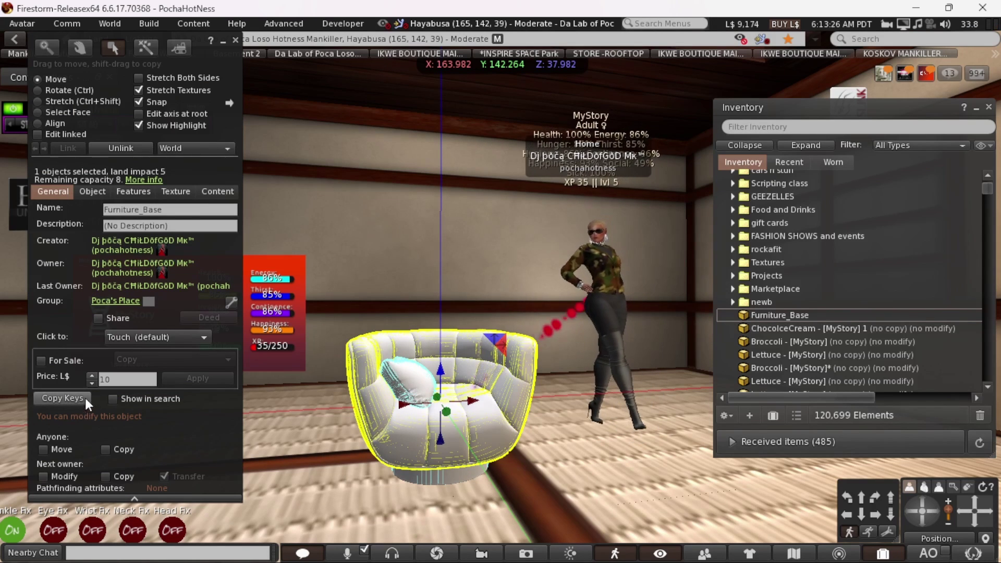
Set the chair's click action to Sit on object, rename it Chair with Pillow, and finish editing
click(203, 336)
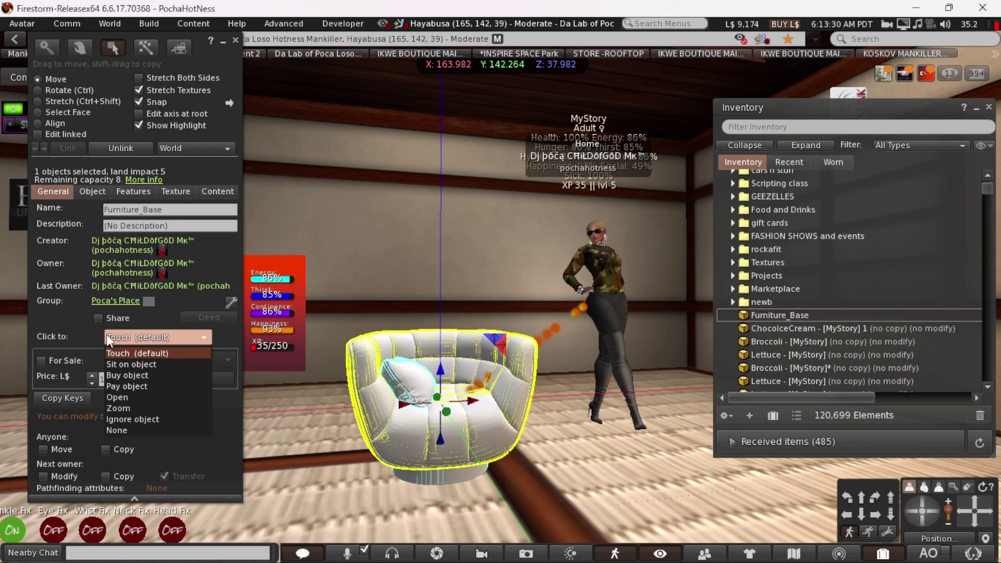
click(114, 365)
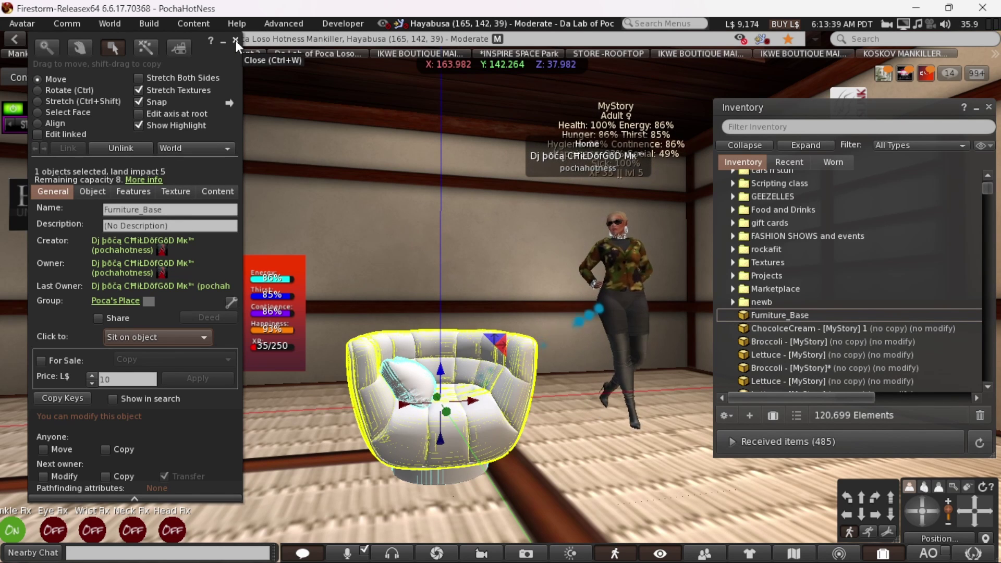
click(153, 209)
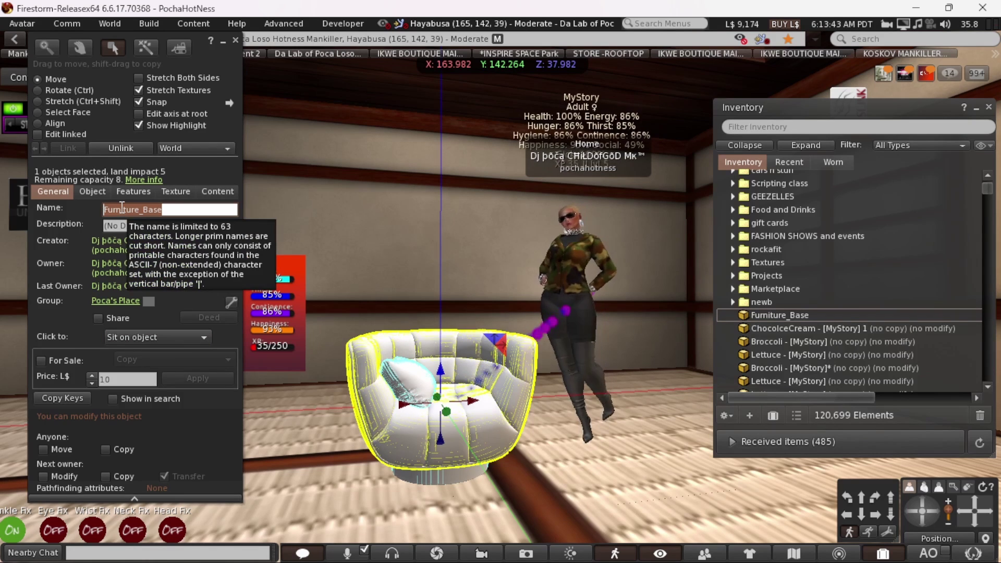
text(Chair)
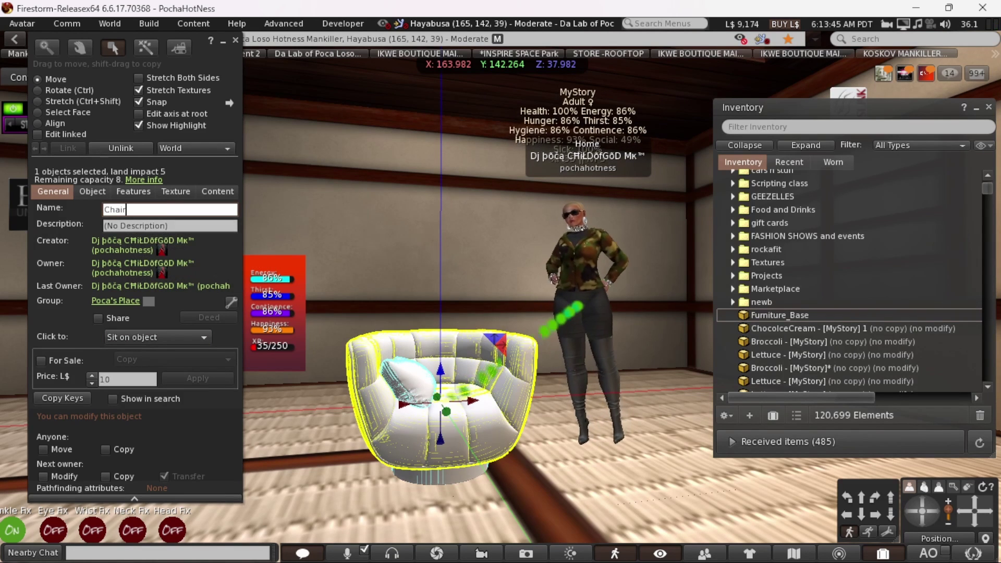
text( with)
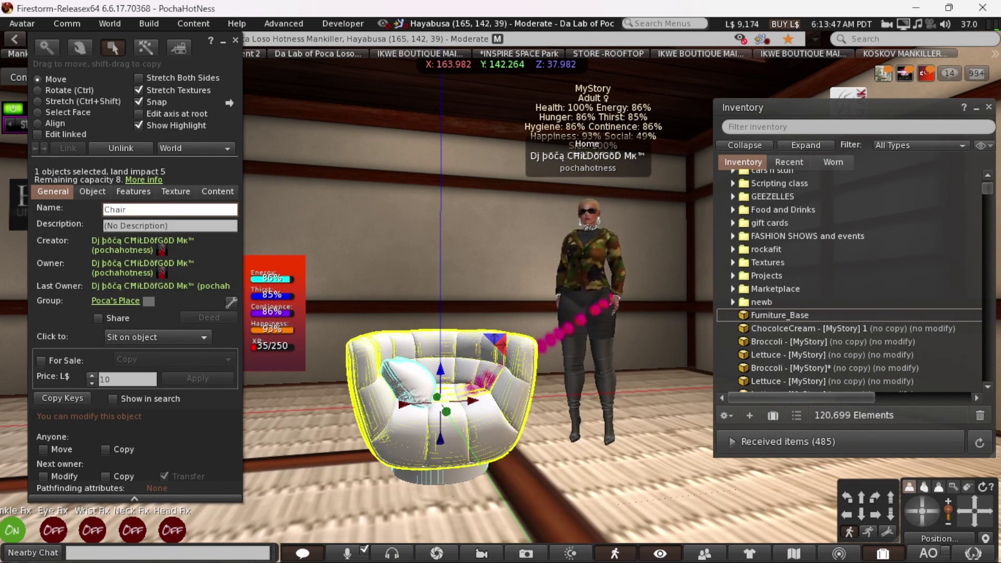
text( Pillow)
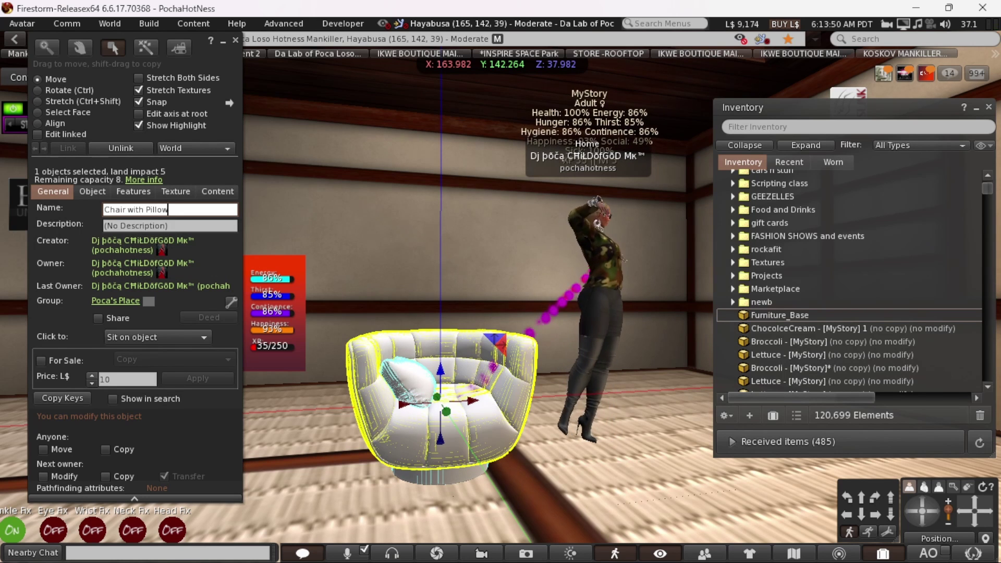
key(Return)
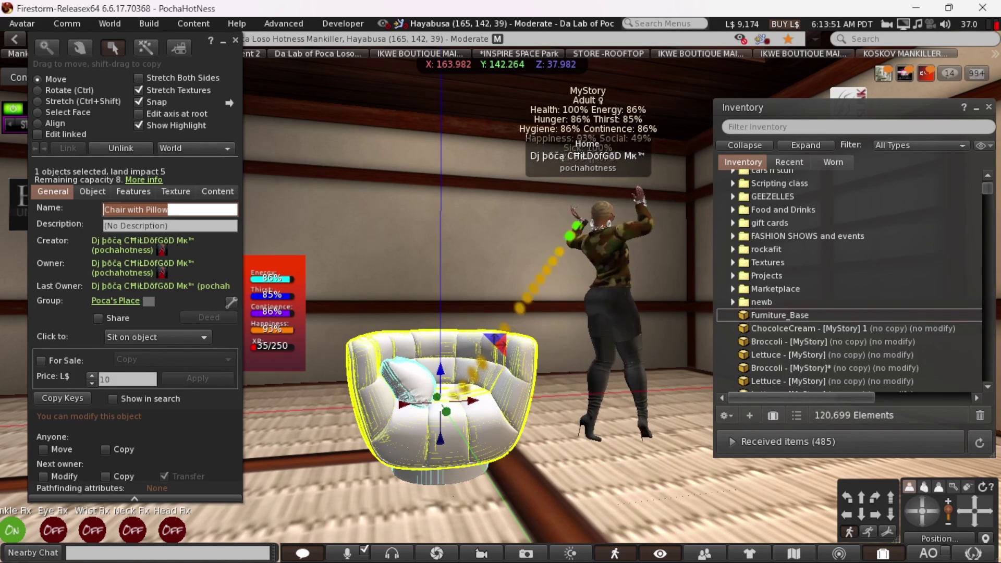
click(234, 40)
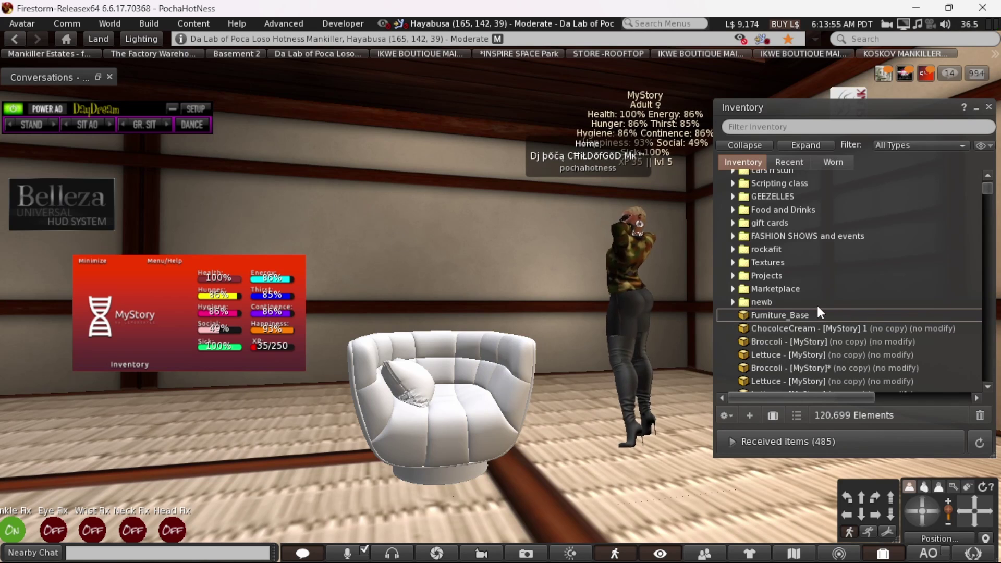
Delete the Furniture_Base item from the inventory
click(771, 315)
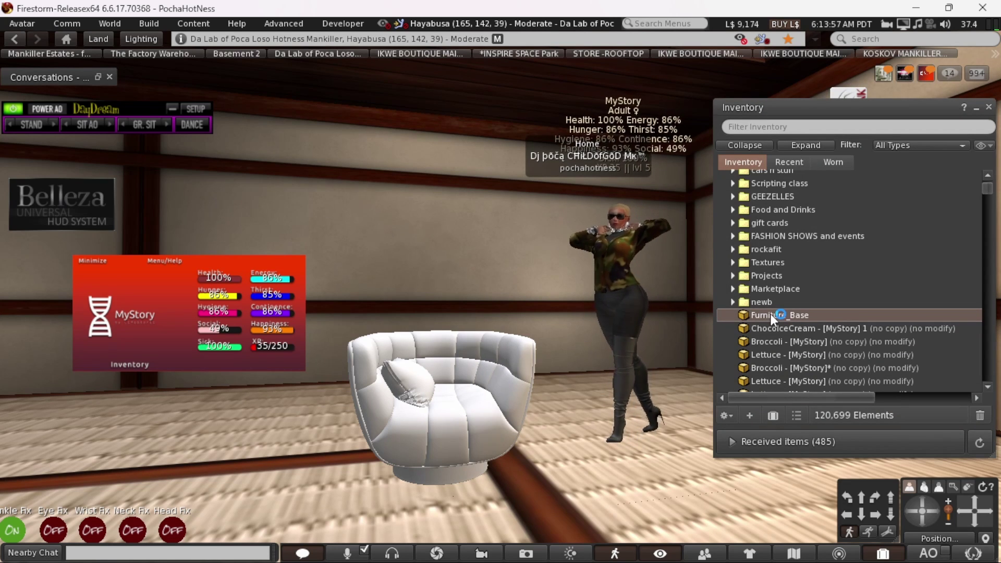
key(Delete)
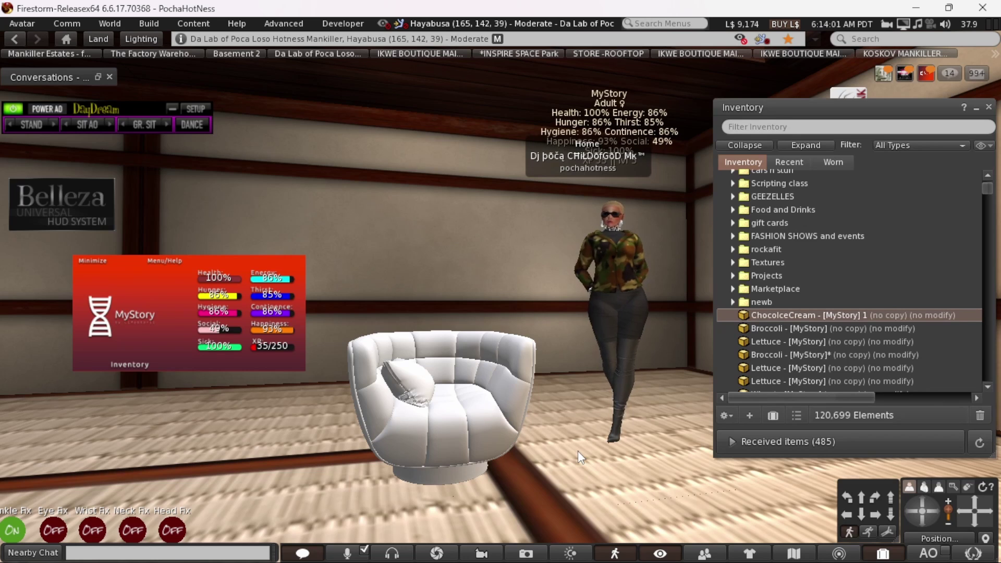
Add ChocoIceCream - [MyStory] 1 to the avatar, use it once, and dismiss the remaining notifications
right_click(800, 313)
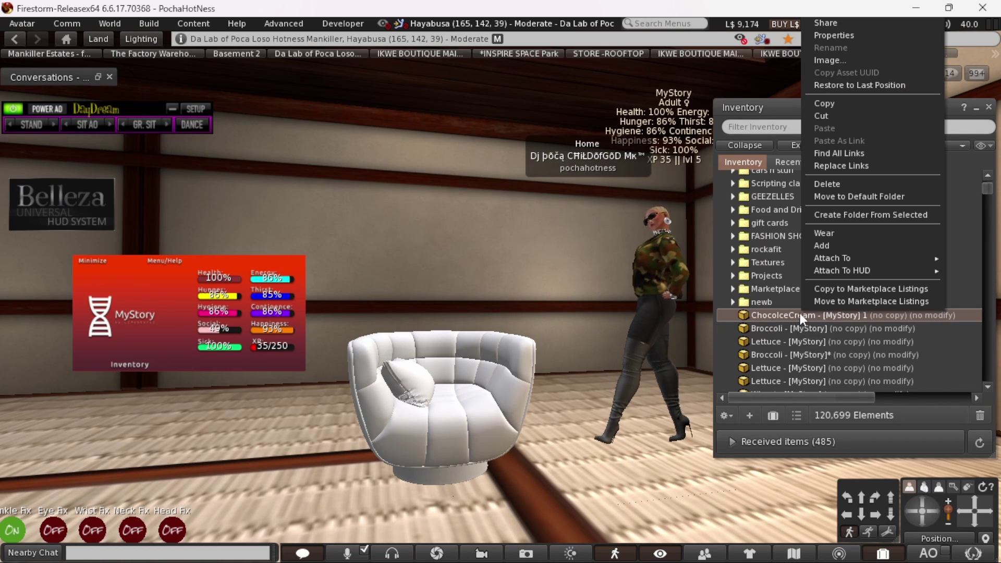
click(823, 244)
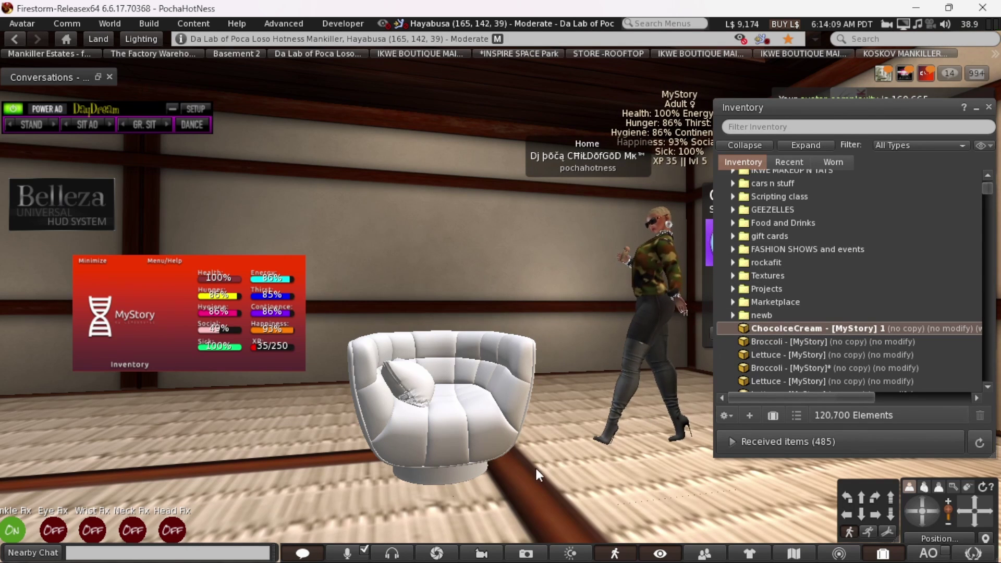
right_click(795, 330)
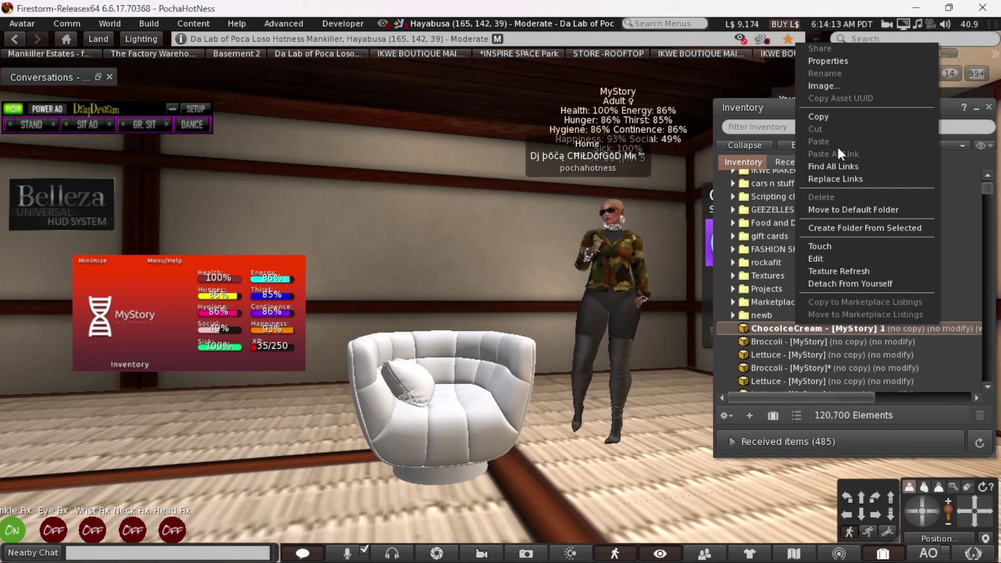
click(827, 245)
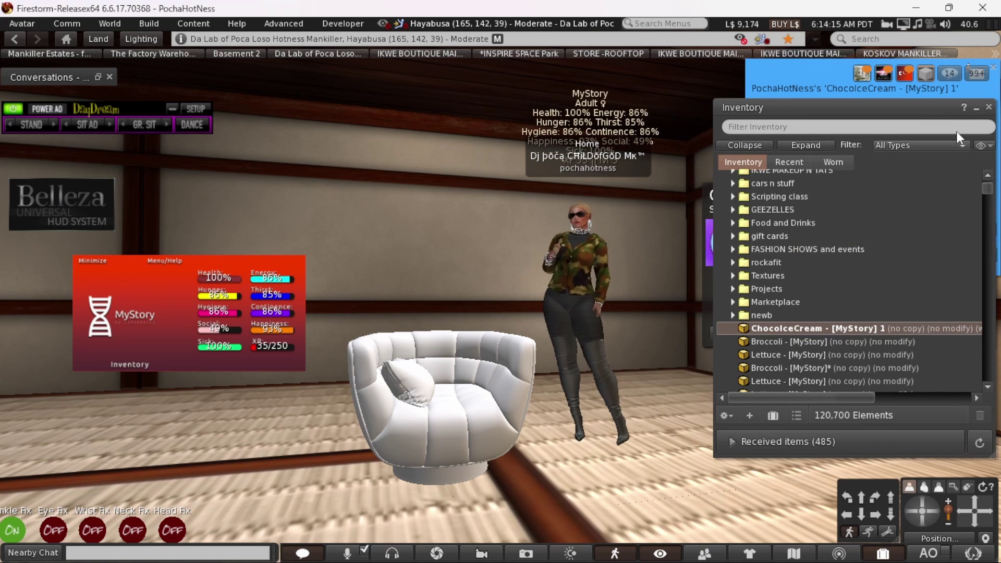
click(976, 109)
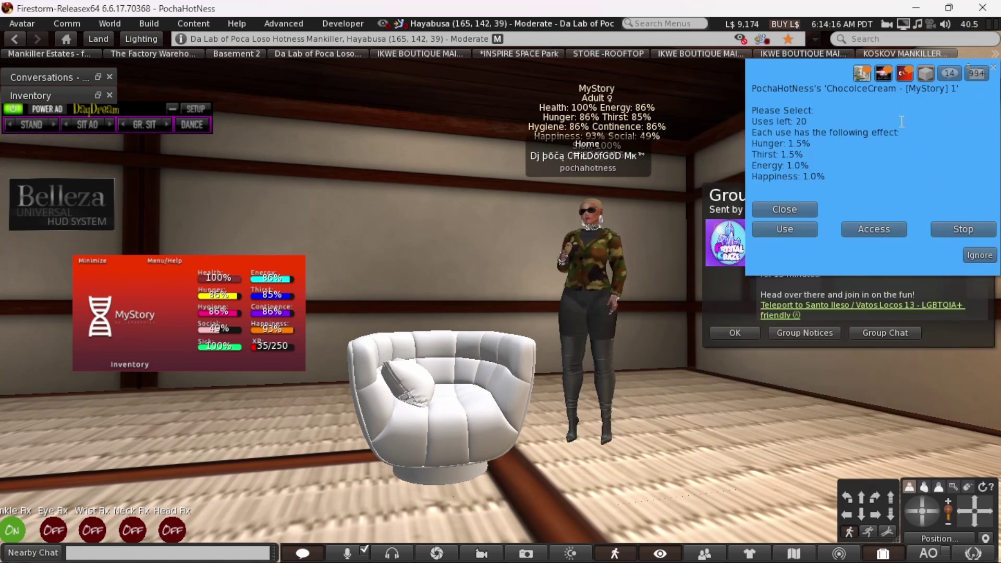
click(777, 230)
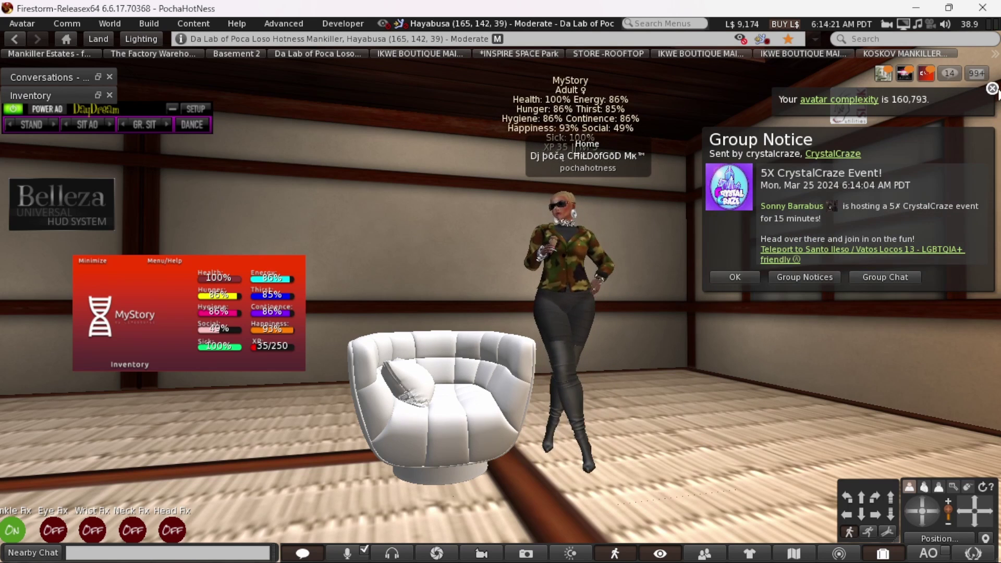
click(991, 88)
click(993, 94)
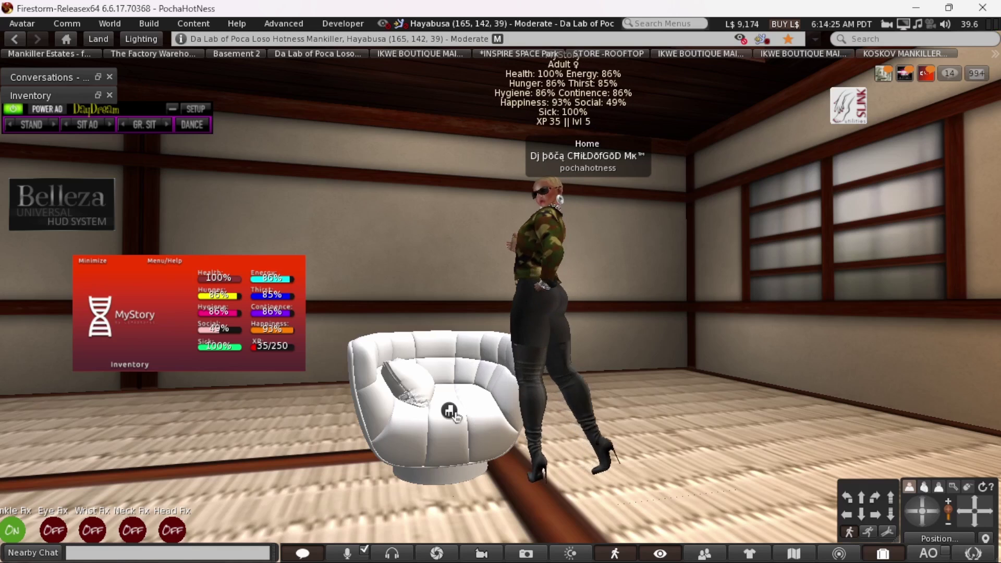
Test the chair by seating the avatar on it, check the pose from the front, and stand the avatar up
click(450, 413)
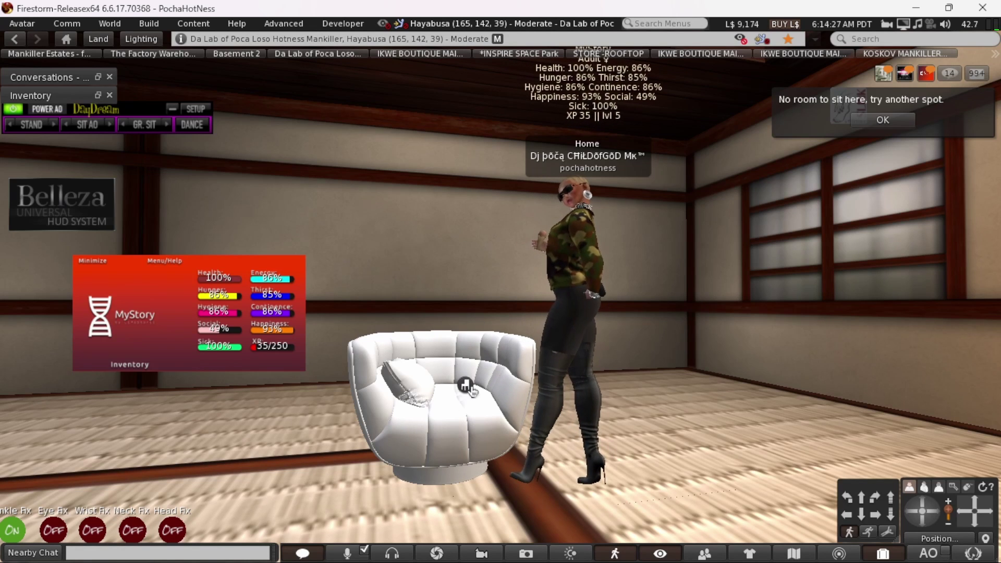
click(880, 120)
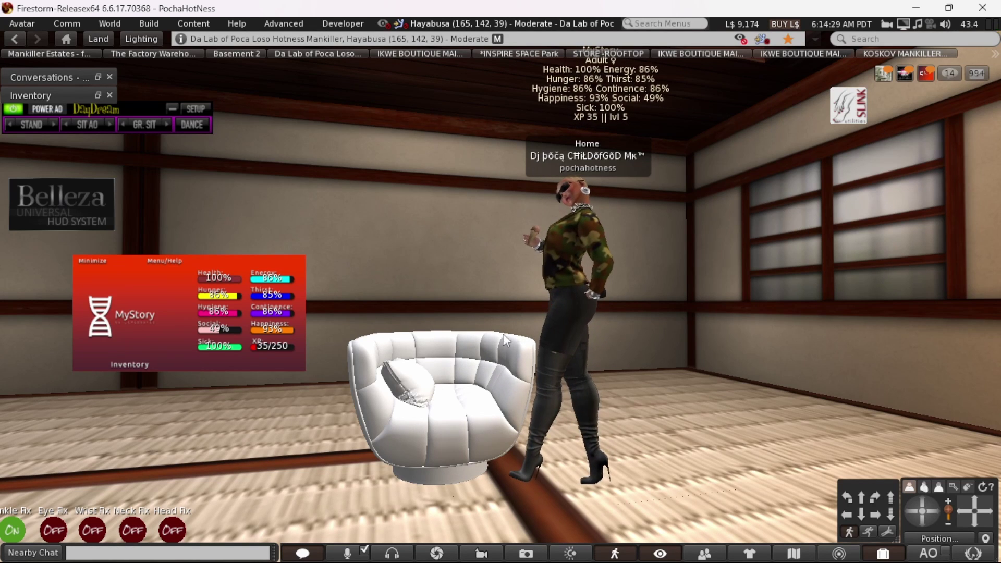
click(449, 392)
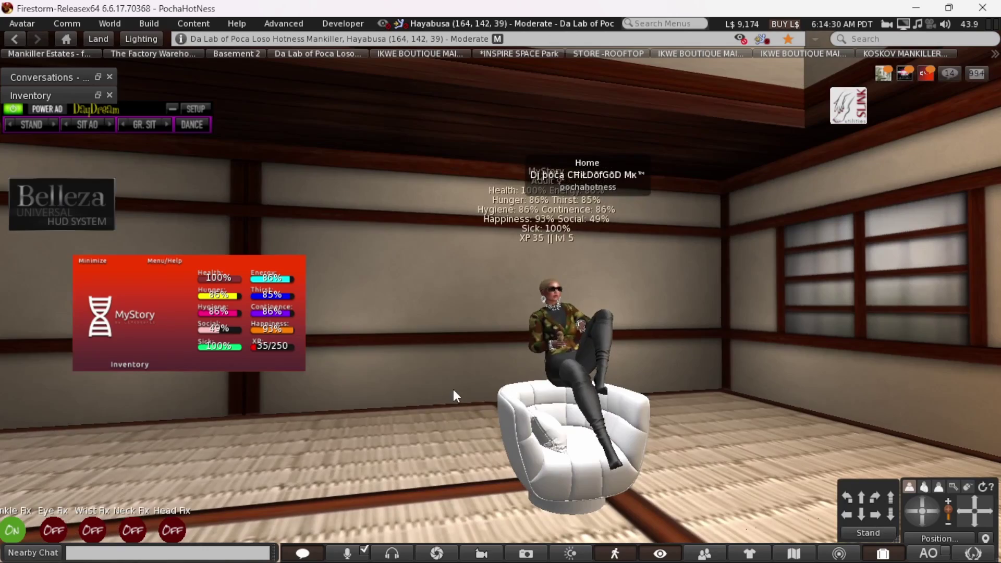
mouse_move(930, 512)
mouse_down()
mouse_move(908, 510)
mouse_move(931, 509)
mouse_up()
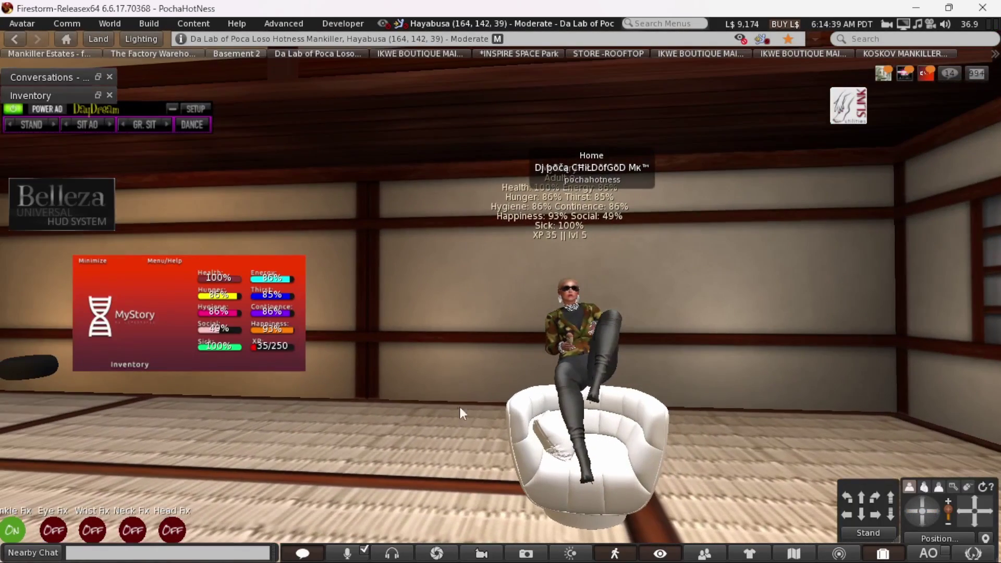
click(862, 532)
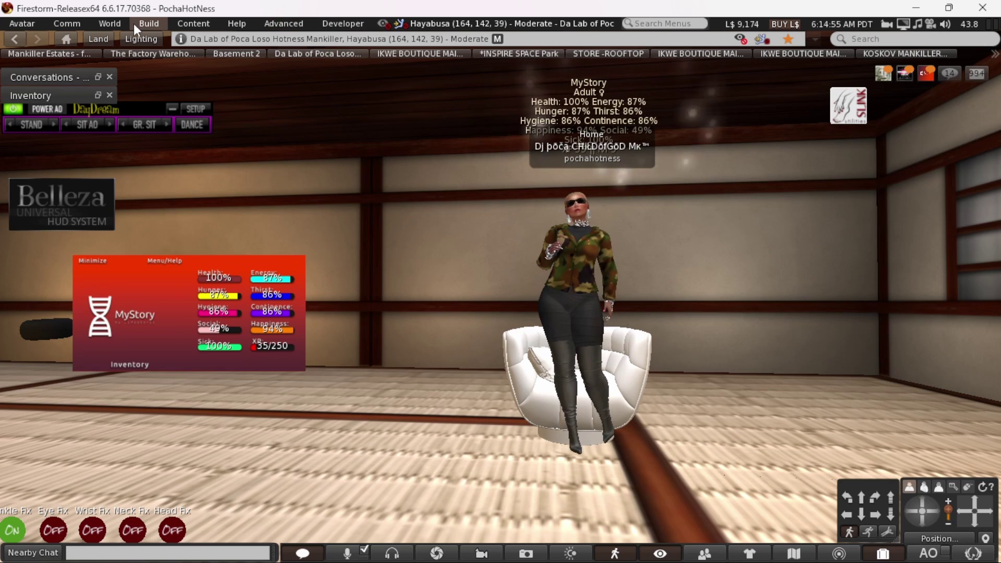
Bulk upload the beige leather, hda017_os_a, hda017_os_a_NORM and both oak-veneer texture images from the Chair Couch Pillow Model folder
click(148, 24)
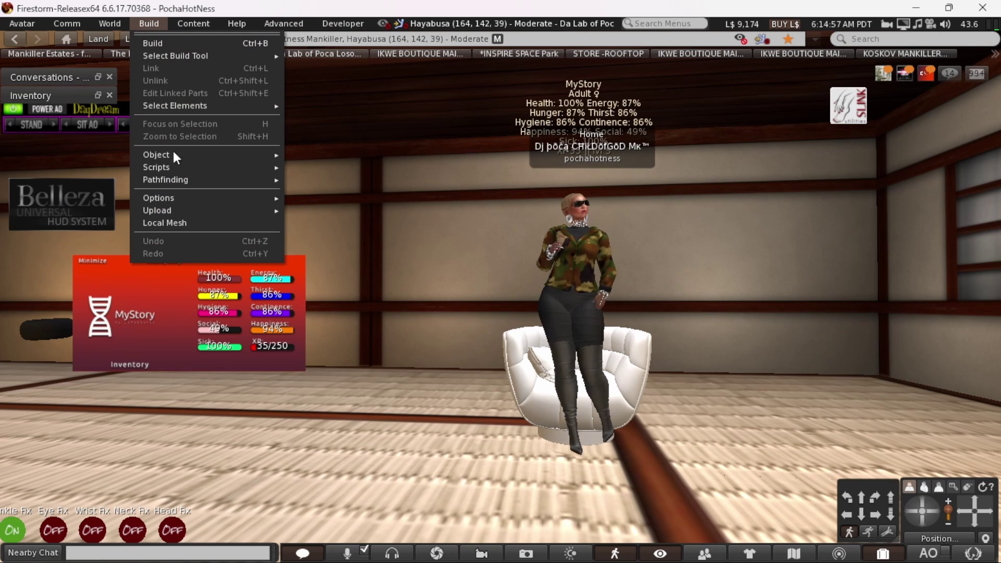
mouse_move(169, 209)
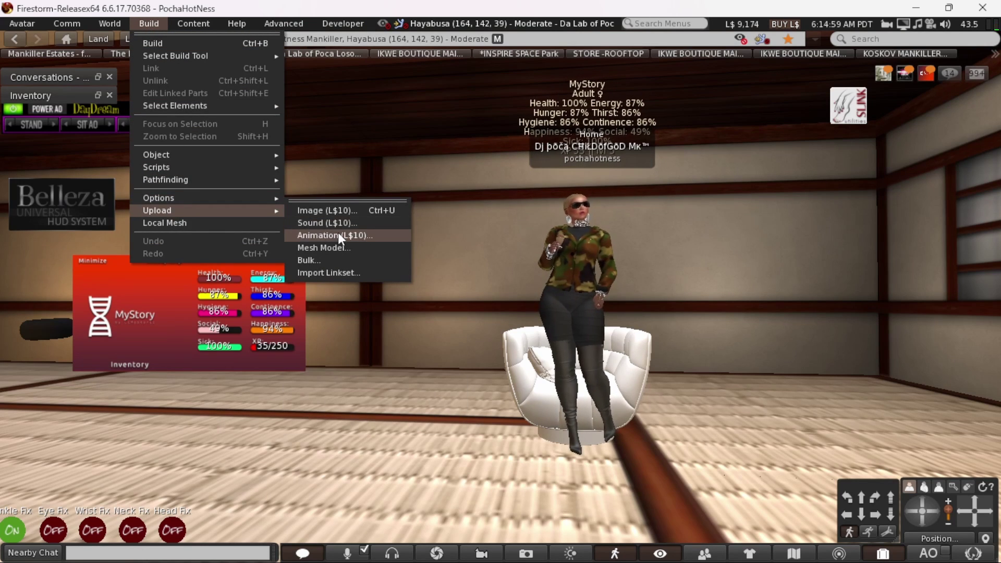
click(313, 259)
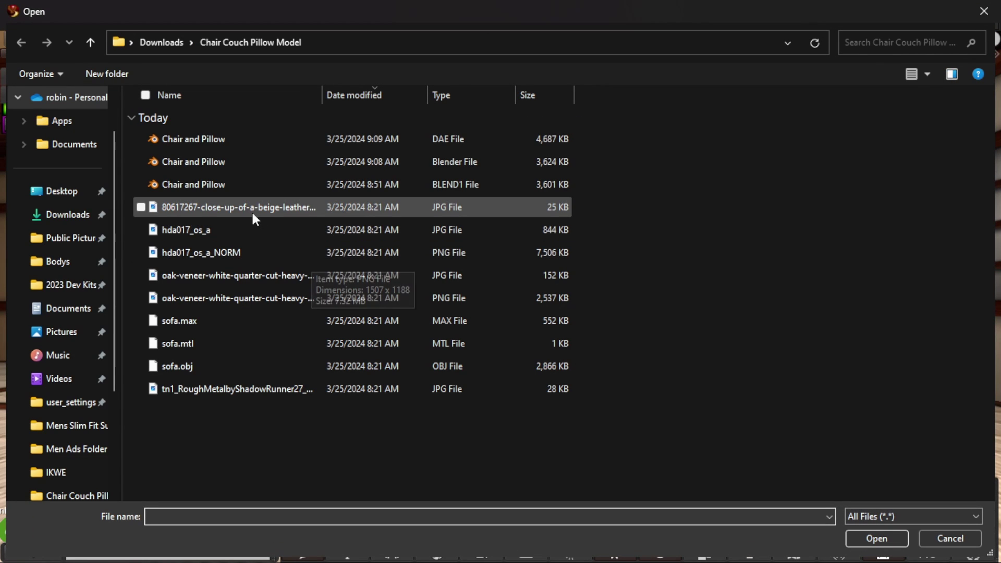
click(190, 205)
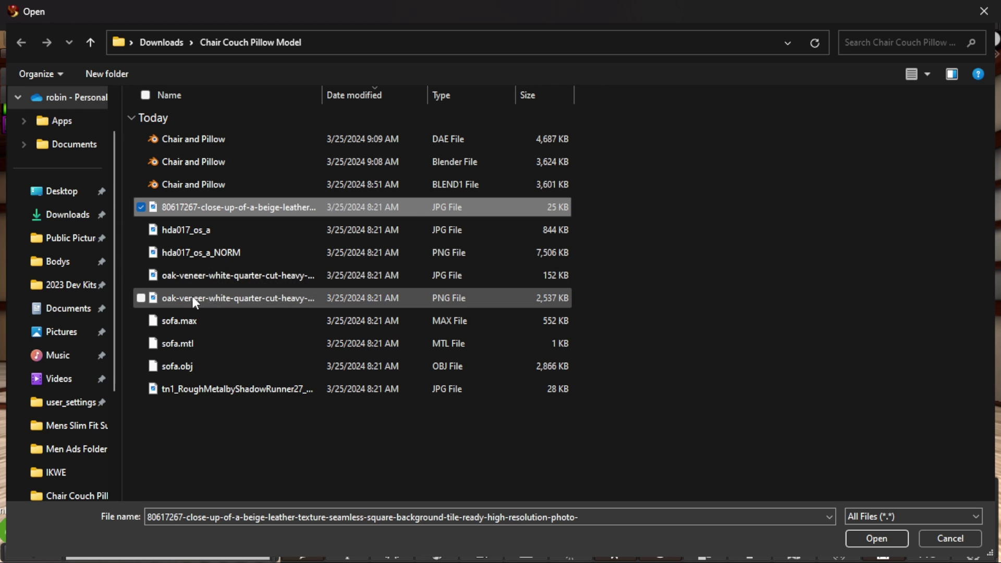
click(185, 208)
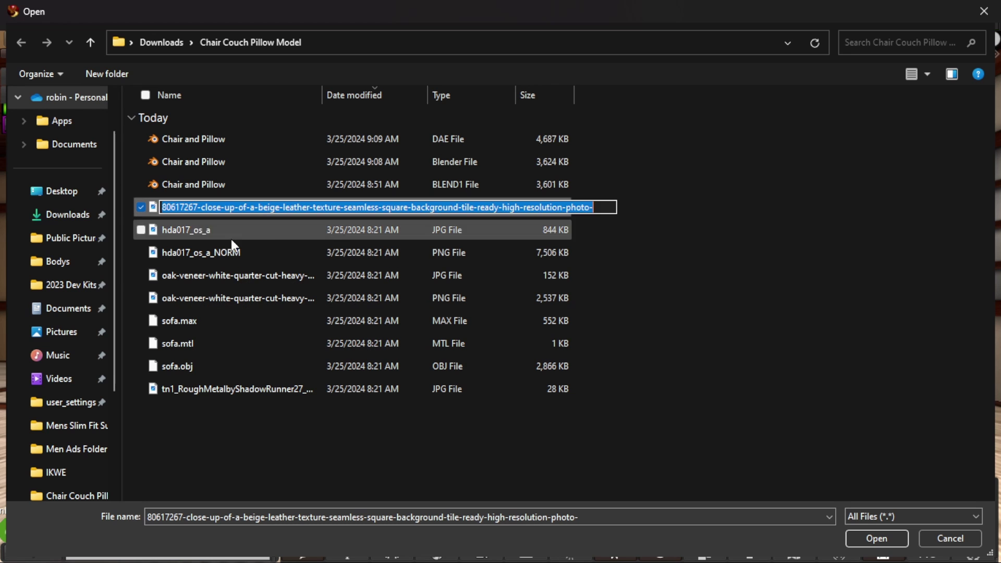
shift+click(216, 296)
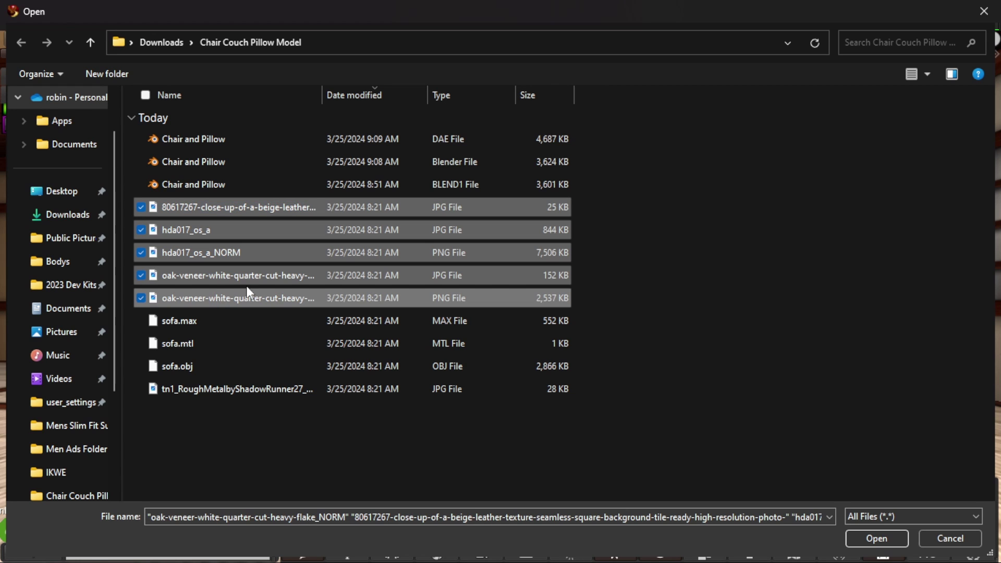
click(866, 542)
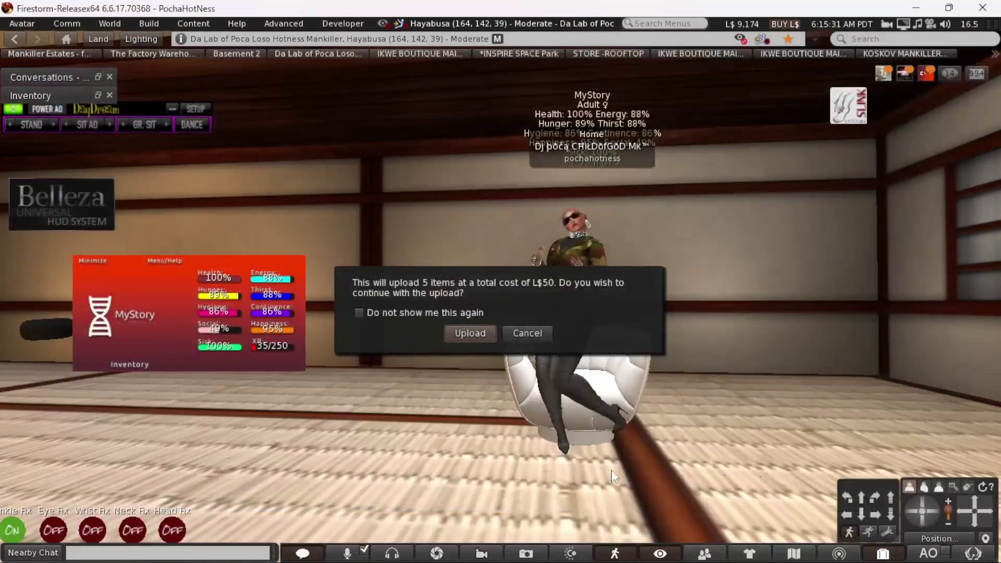
click(464, 329)
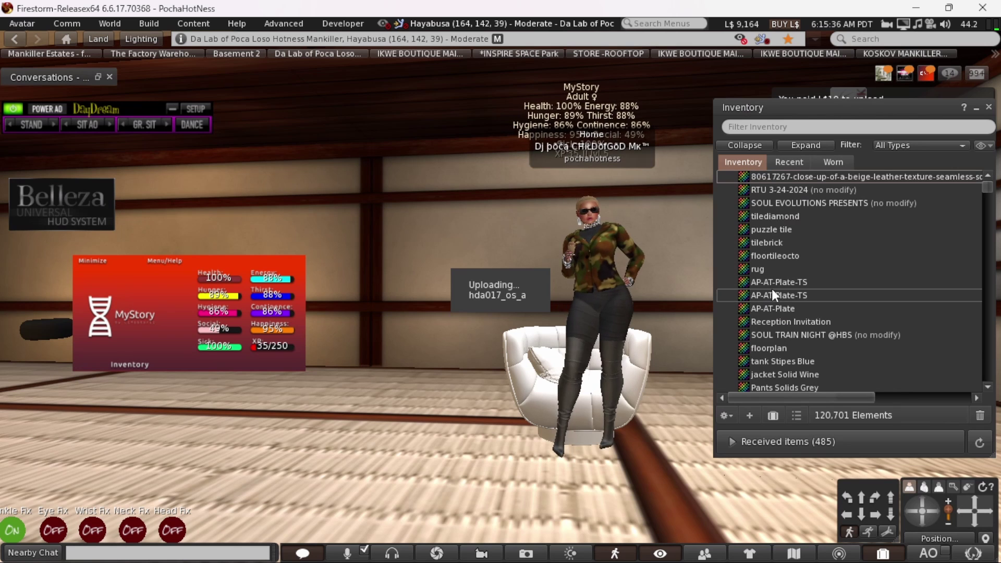
Examine the previews of the newly uploaded oak-veneer, hda017_os_a and leather textures in the inventory's Textures folder
mouse_move(771, 290)
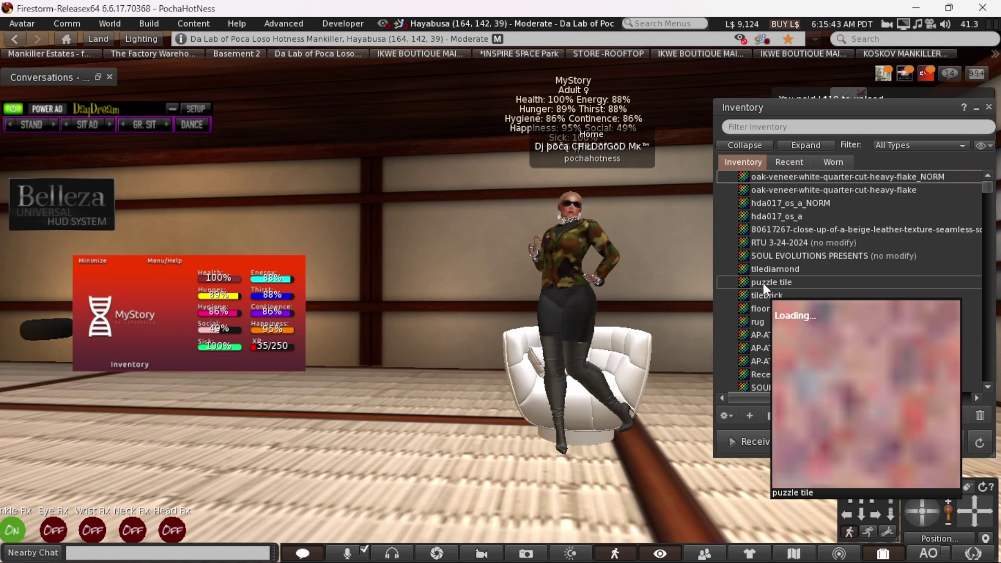
scroll(770, 217, up, 1)
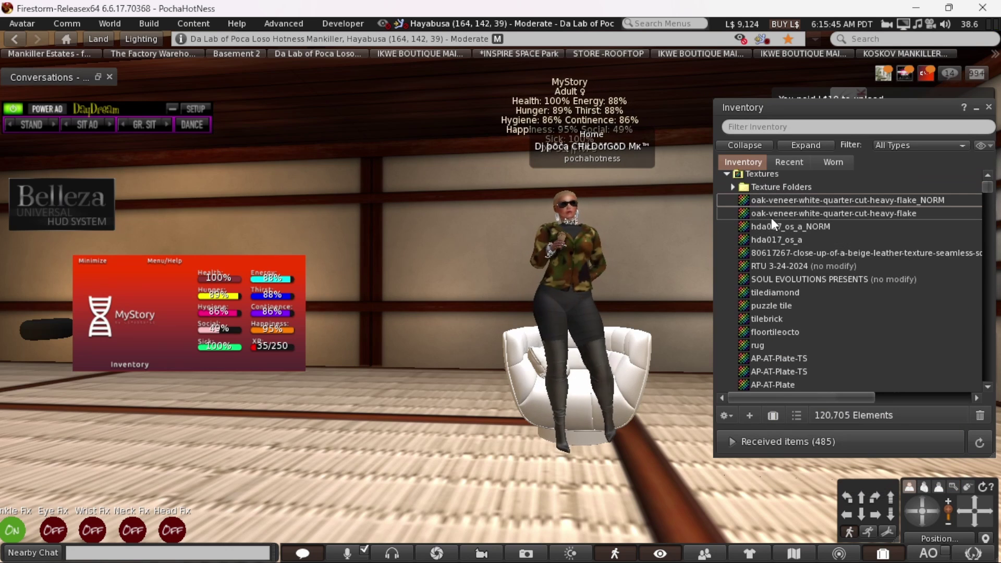
click(760, 199)
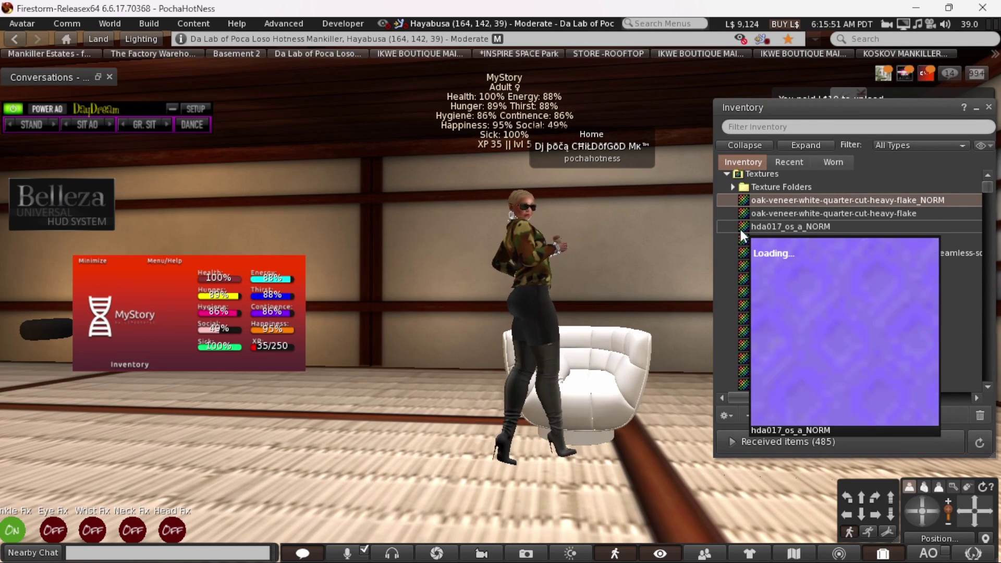
mouse_move(739, 238)
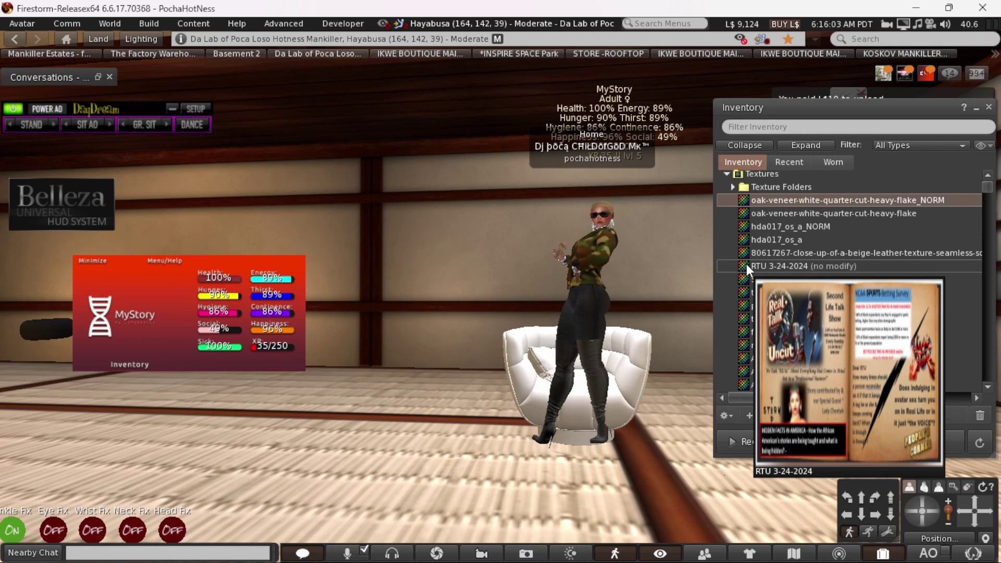
Edit the chair's linked parts individually and apply the 80617267 beige leather texture to the chair body as its diffuse map
right_click(632, 376)
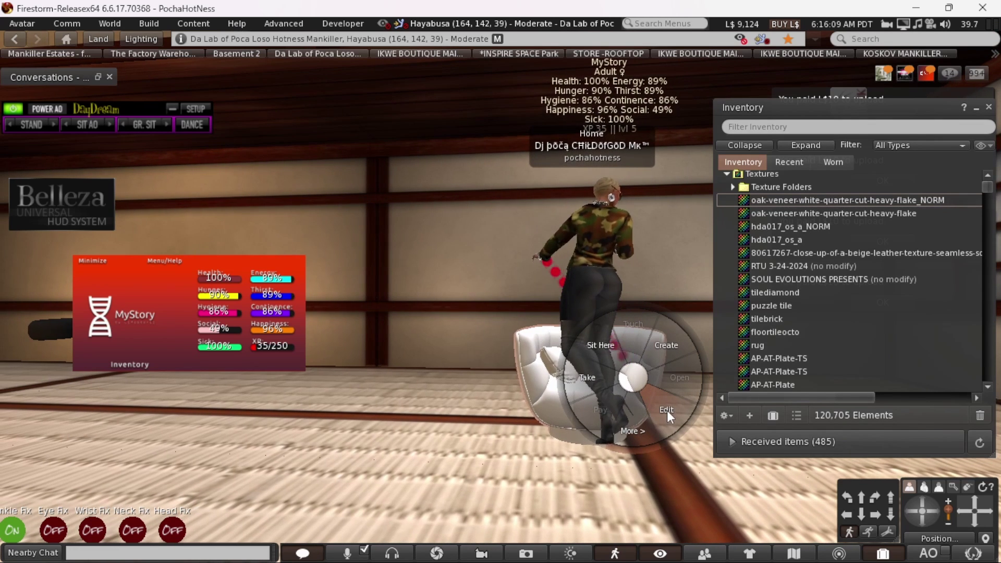
click(667, 410)
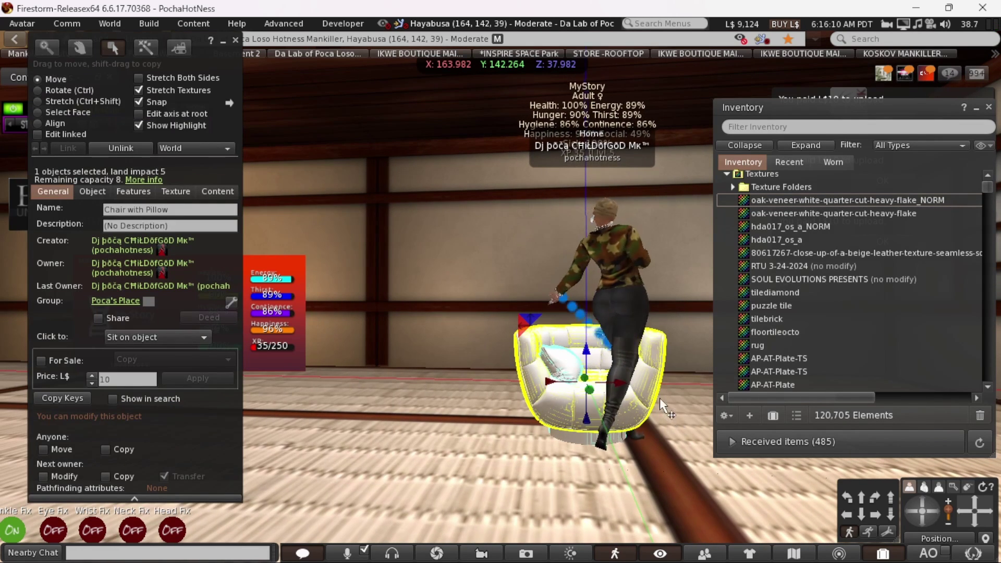
click(174, 191)
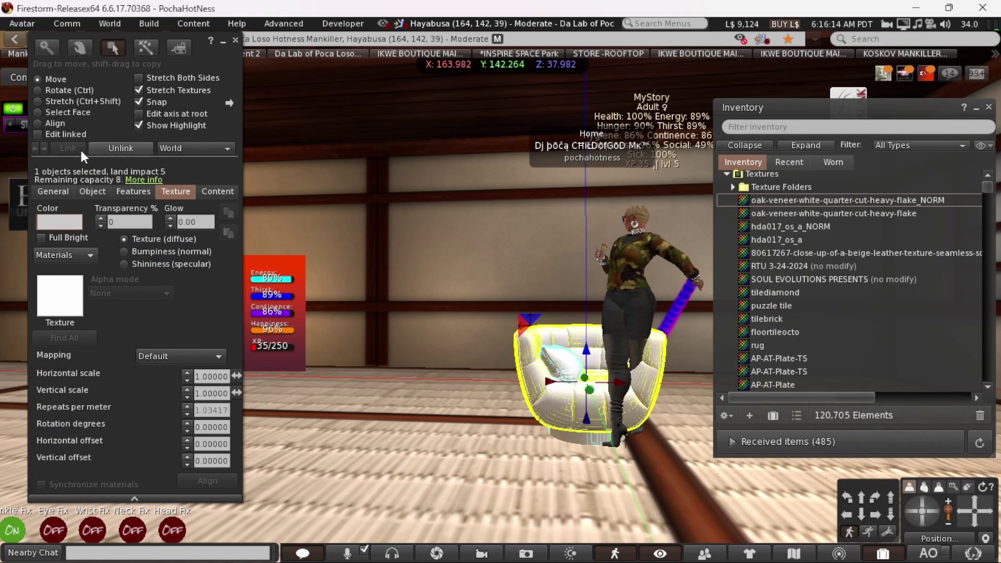
click(37, 134)
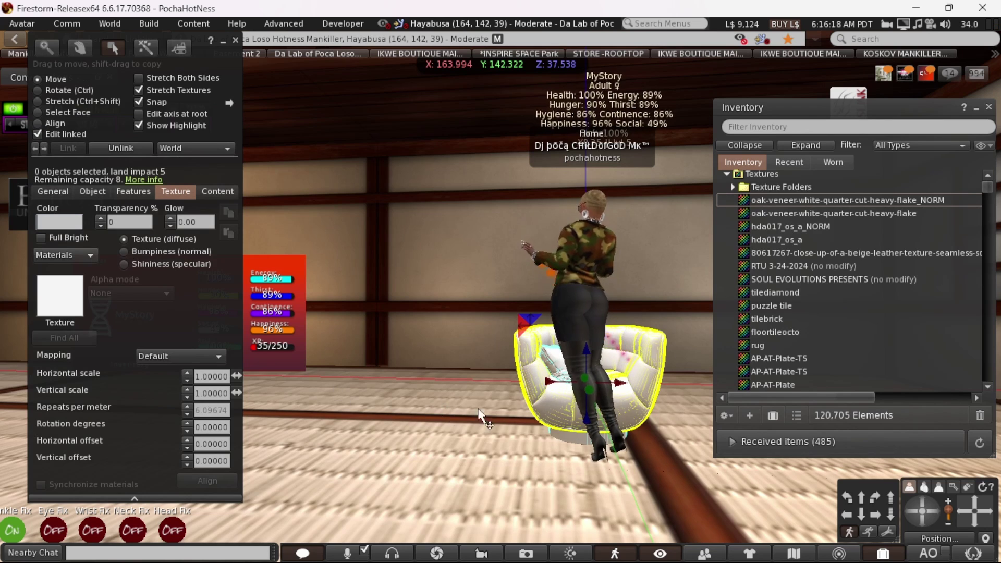
click(551, 413)
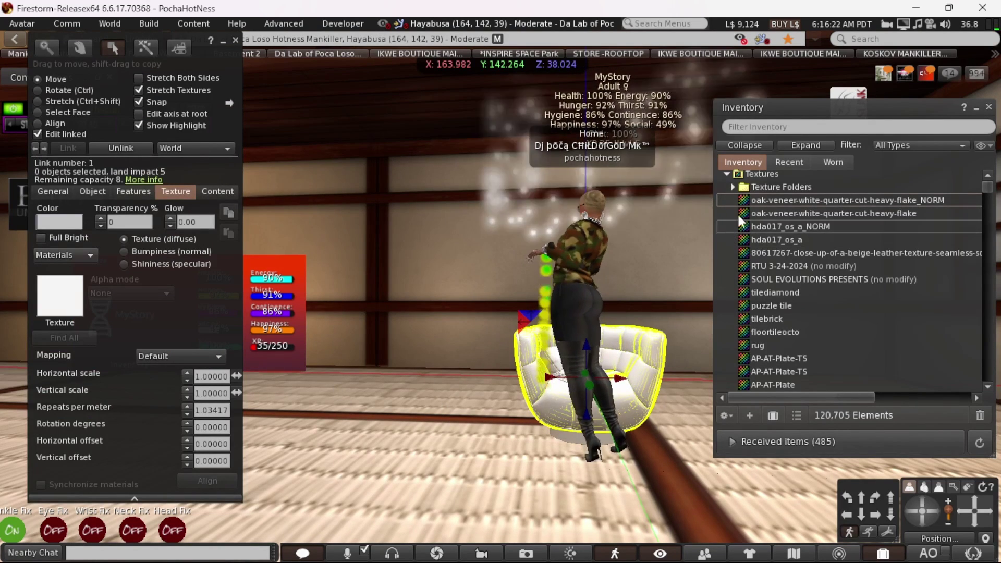
mouse_move(740, 214)
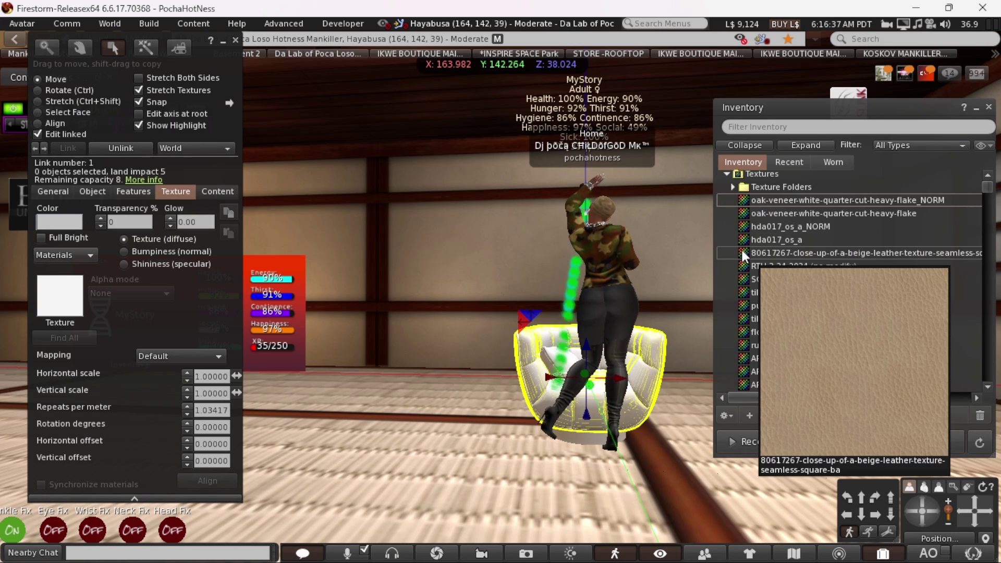
drag(744, 255, 67, 307)
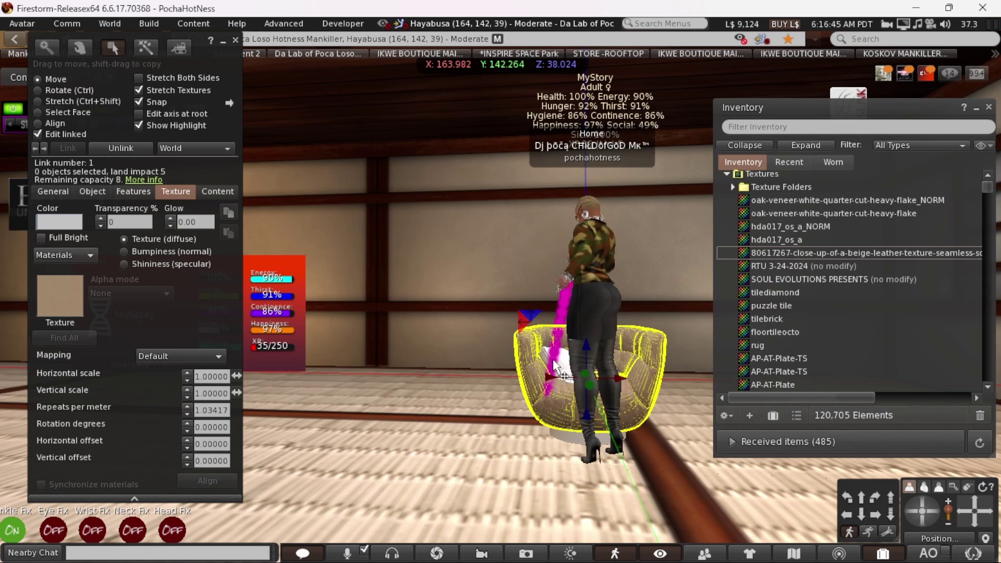
Texture the pillow with hda017_os_a as the diffuse map and hda017_os_a_NORM as the bumpiness (normal) map
click(553, 360)
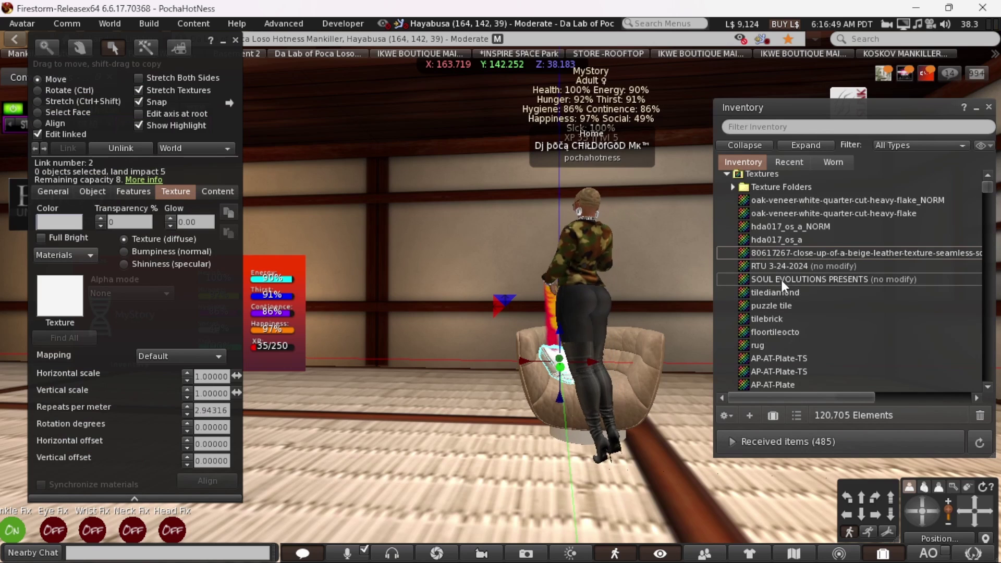
click(745, 239)
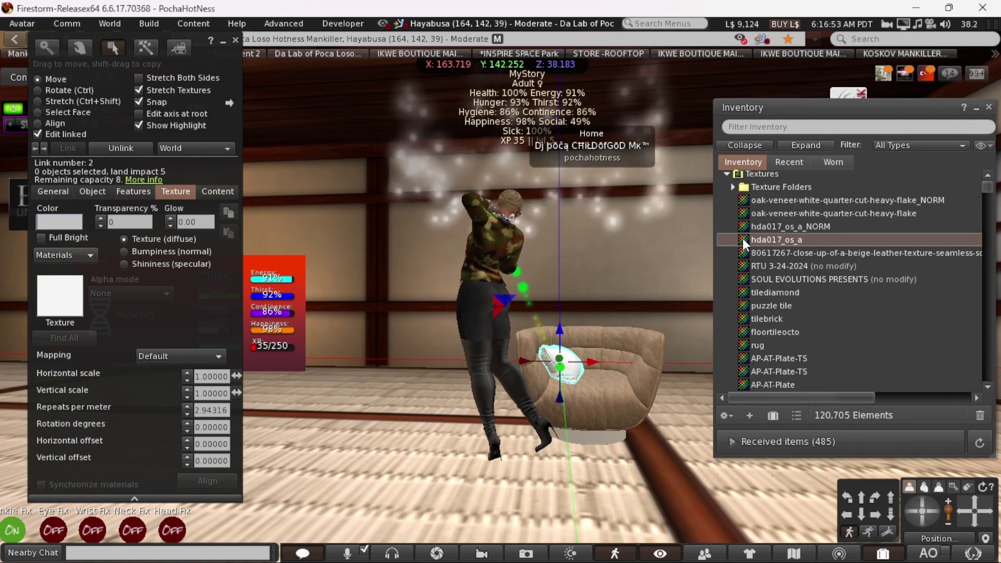
drag(742, 240, 73, 315)
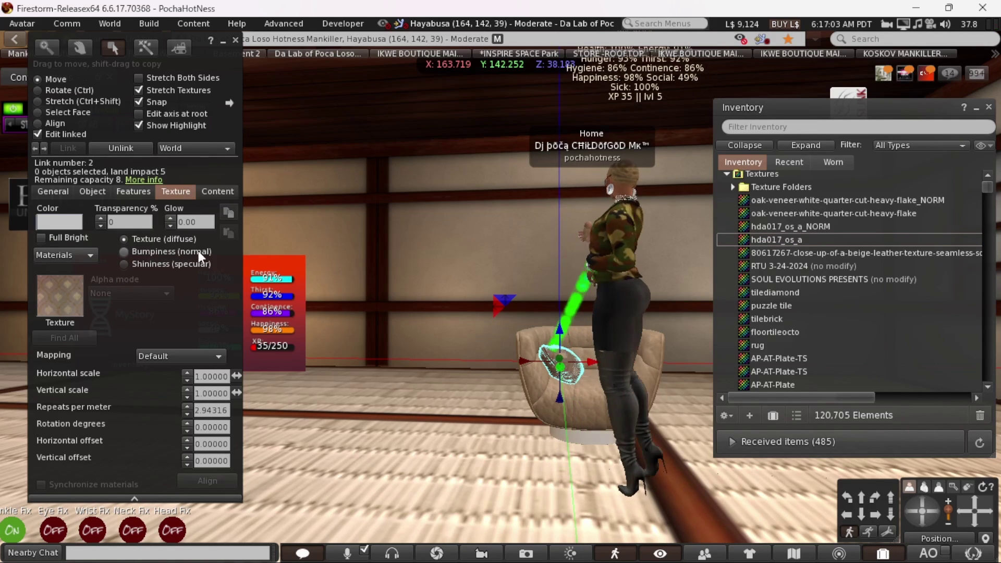
click(124, 251)
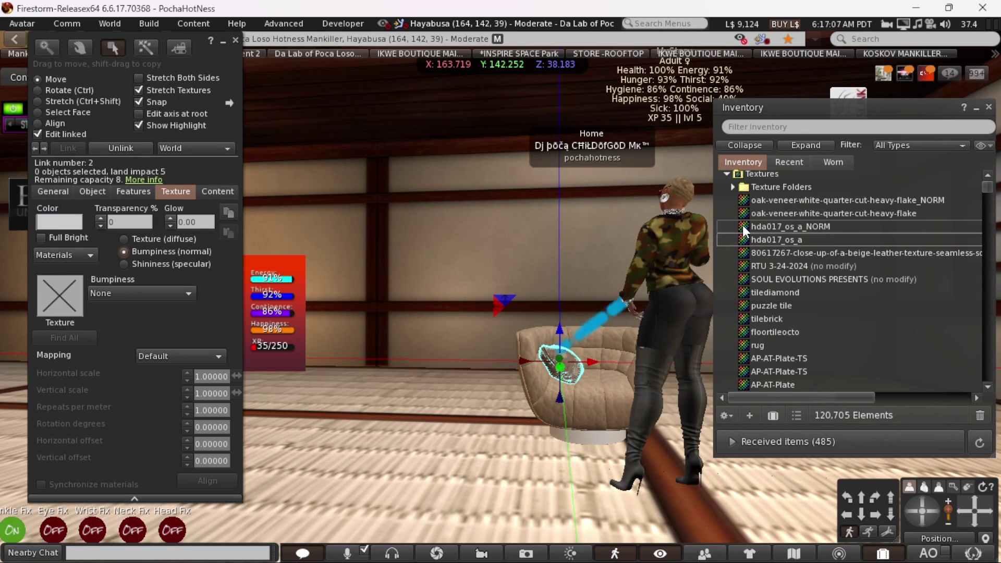
drag(743, 226, 60, 298)
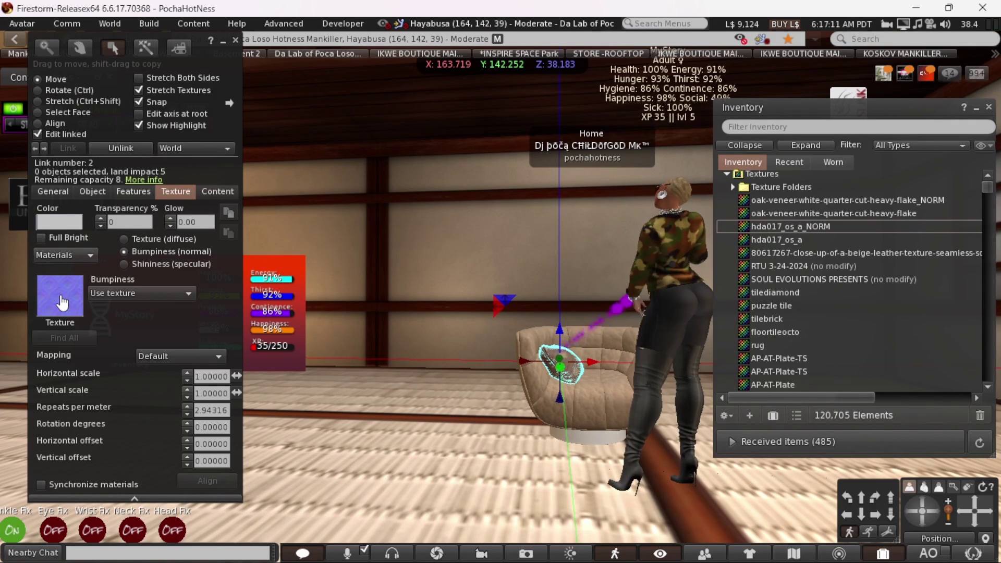
click(124, 238)
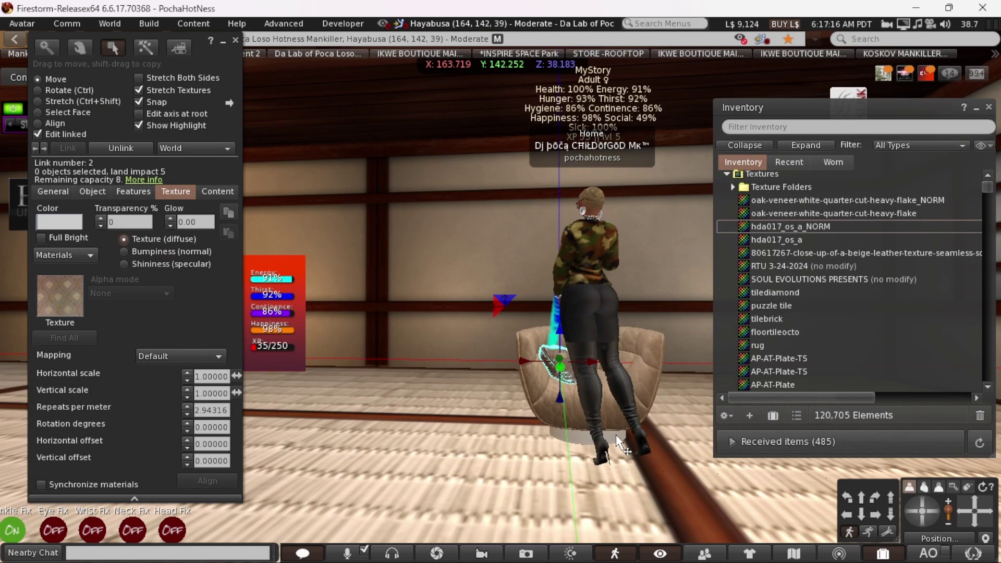
Texture the chair's round base with oak-veneer-white-quarter-cut-heavy-flake as diffuse and oak-veneer-white-quarter-cut-heavy-flake_NORM as the bumpiness map
click(617, 440)
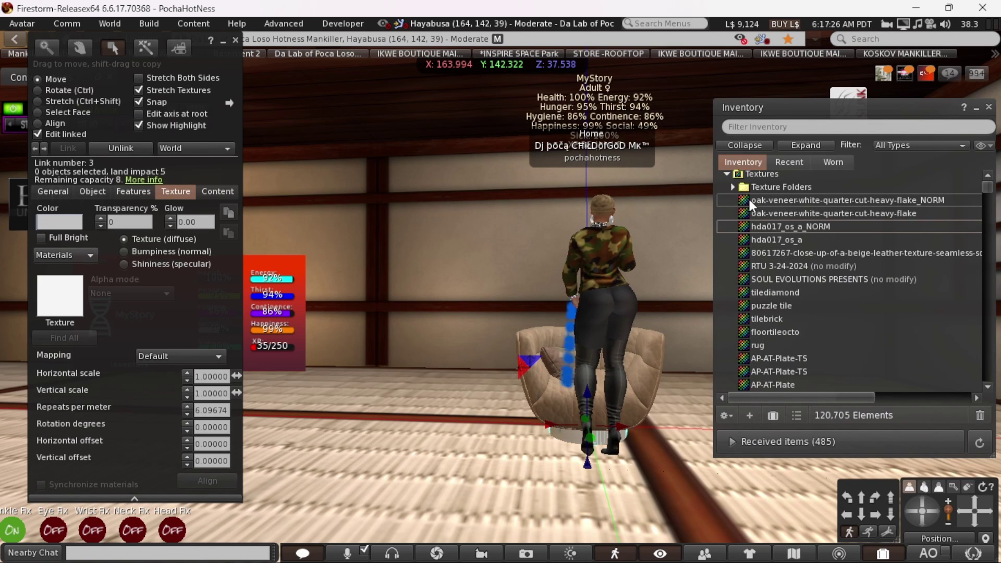
drag(746, 208, 172, 299)
drag(68, 306, 68, 307)
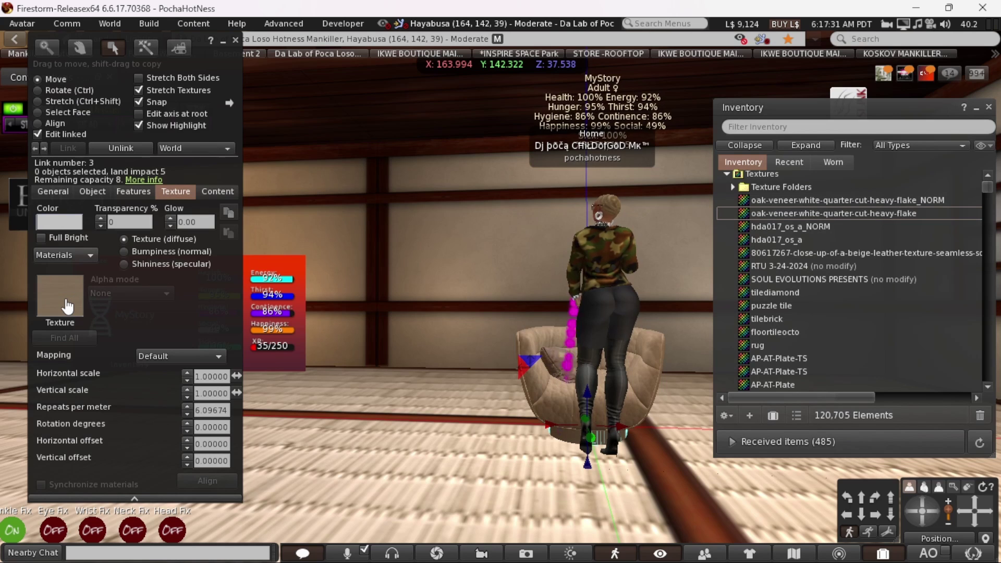
click(124, 252)
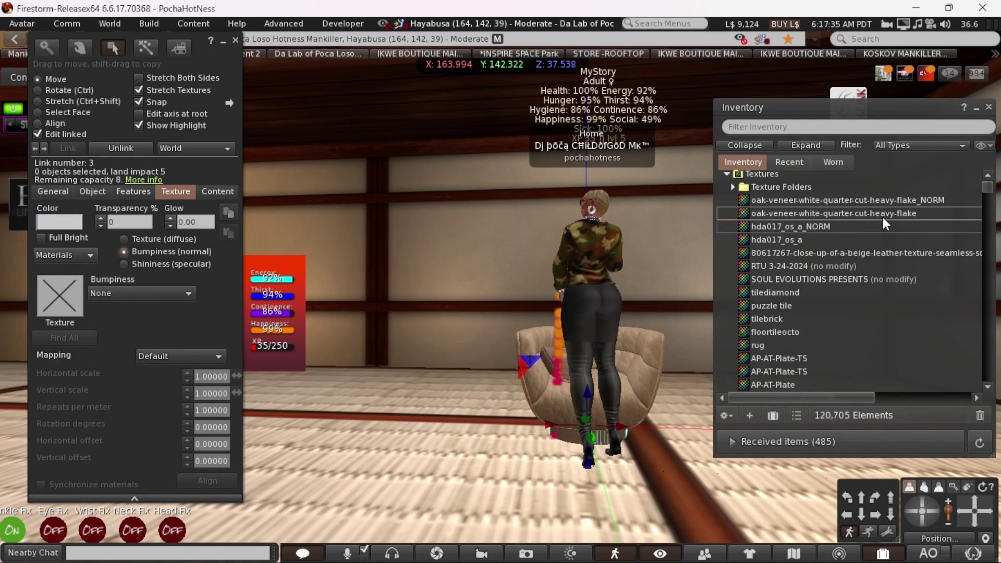
drag(745, 205, 171, 318)
drag(57, 304, 60, 307)
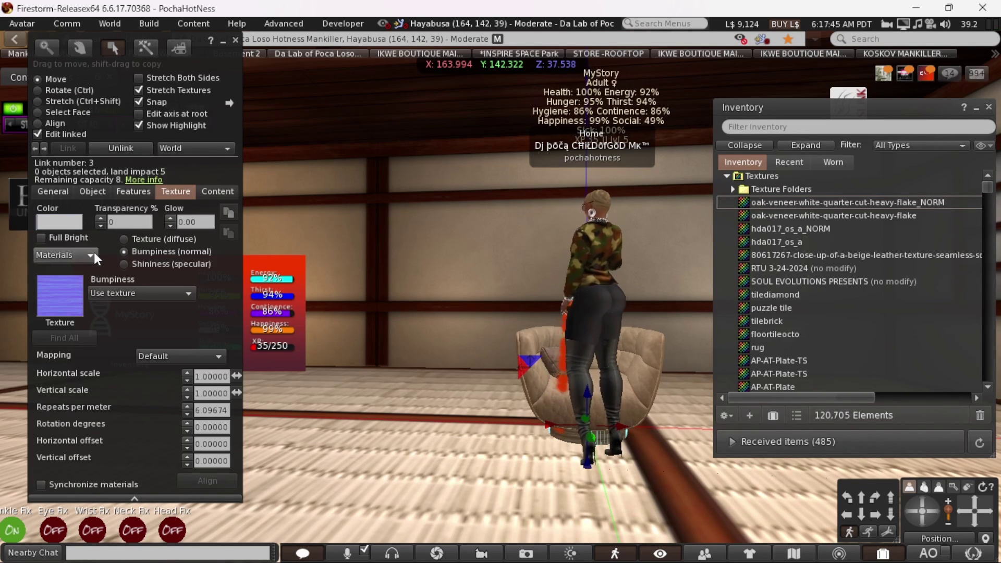
click(124, 239)
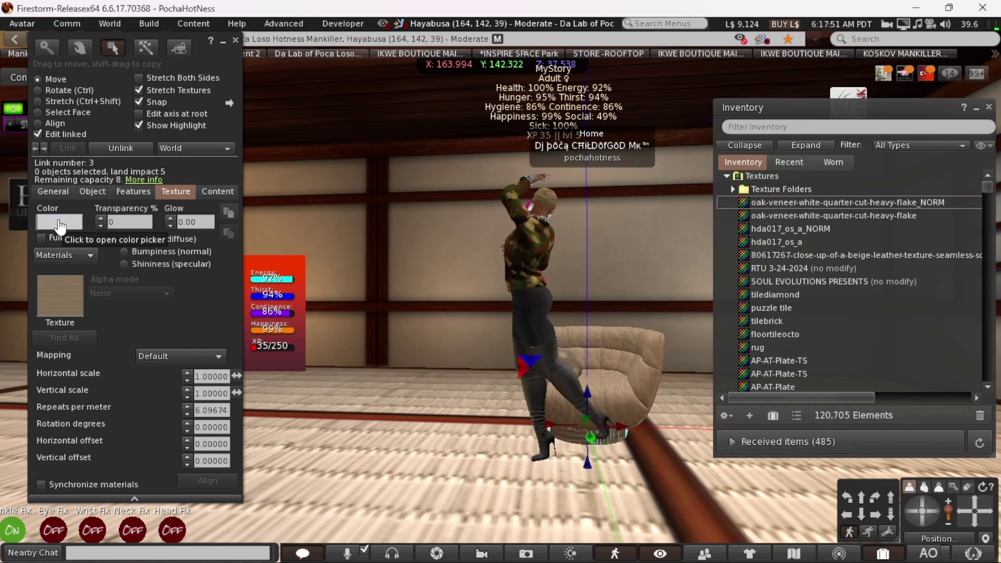
Try teal, purple, green, pink, blue, brown and white tints on the chair body's leather, and discard the color change
click(634, 368)
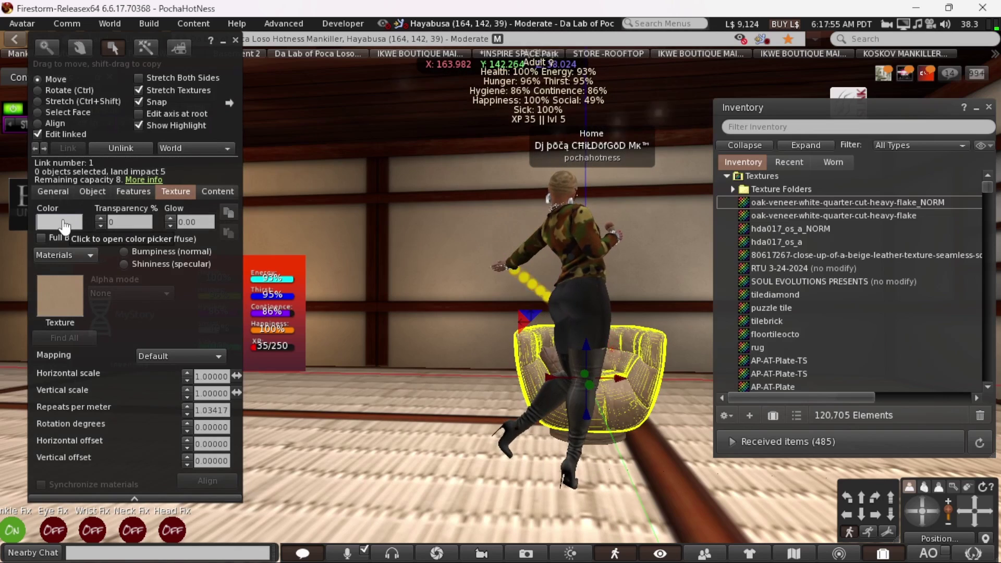
click(60, 222)
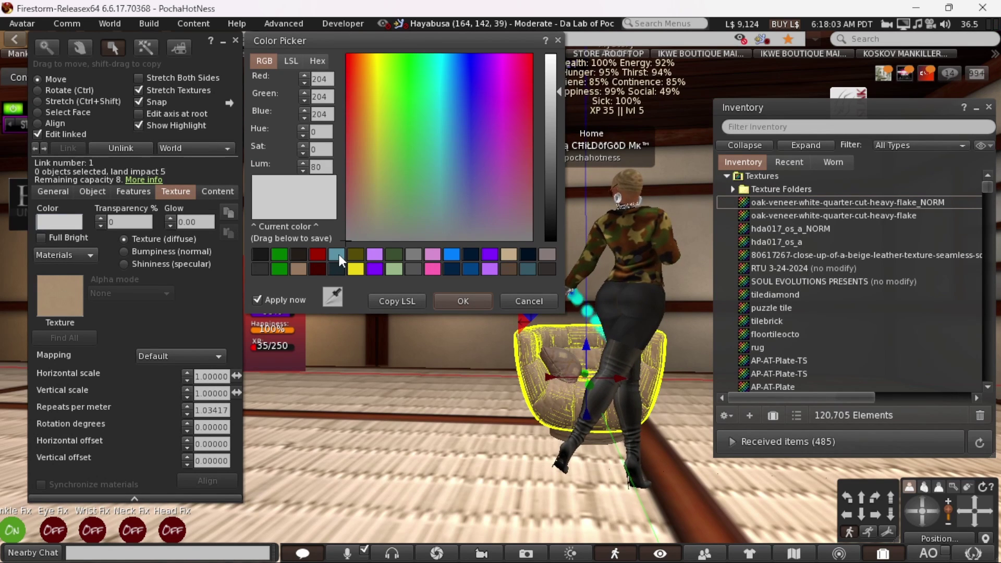
click(339, 255)
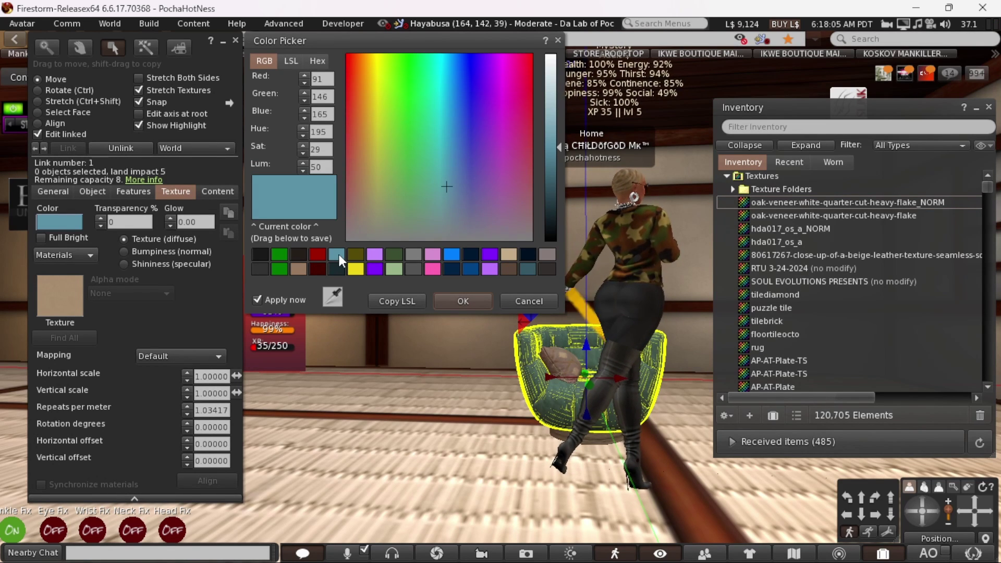
click(374, 254)
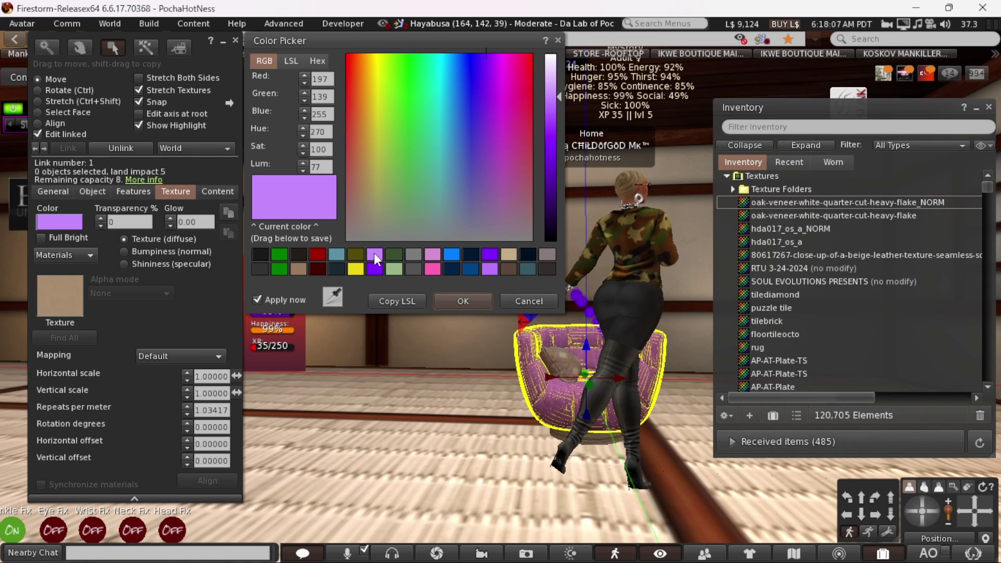
click(375, 269)
click(393, 269)
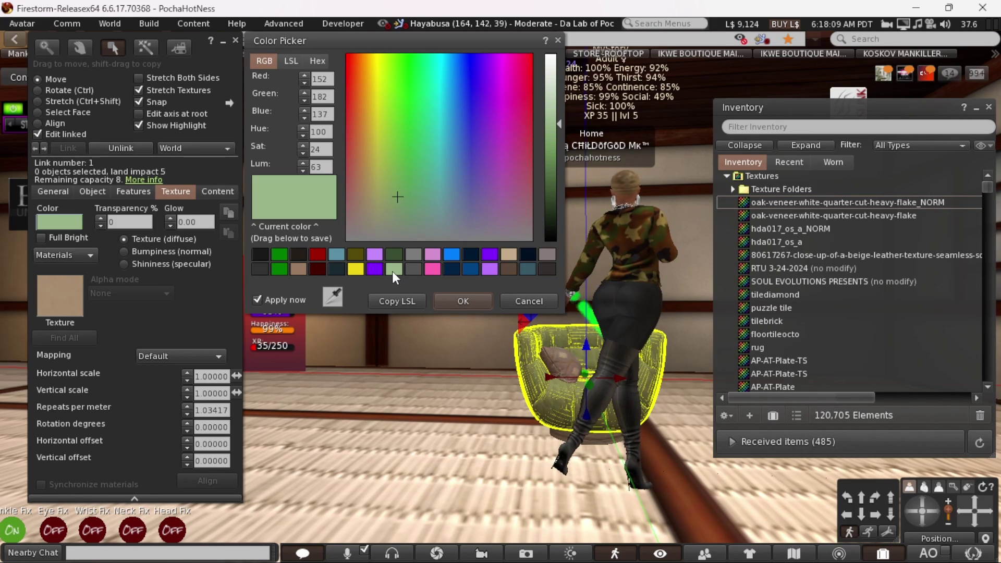
click(392, 253)
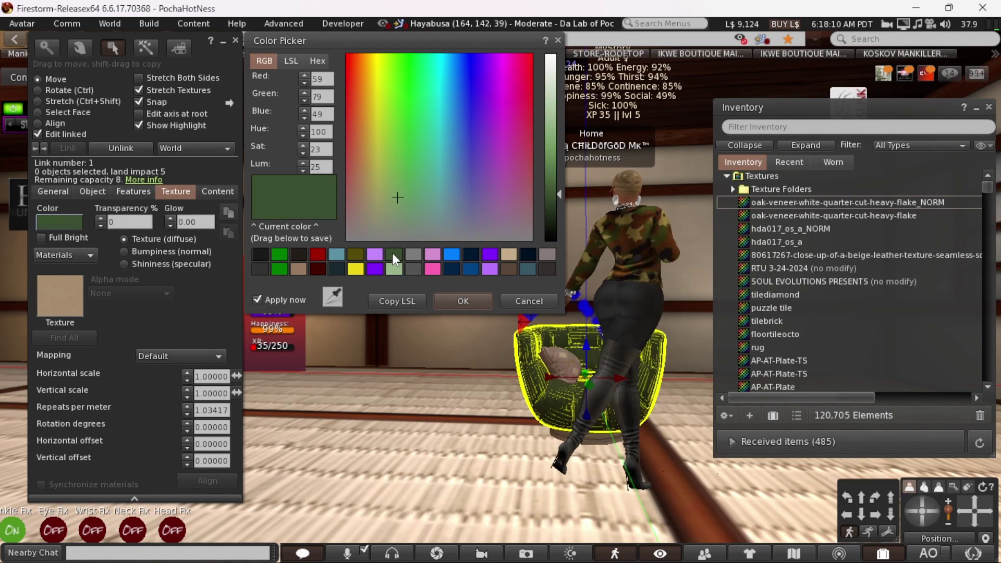
click(432, 254)
click(458, 253)
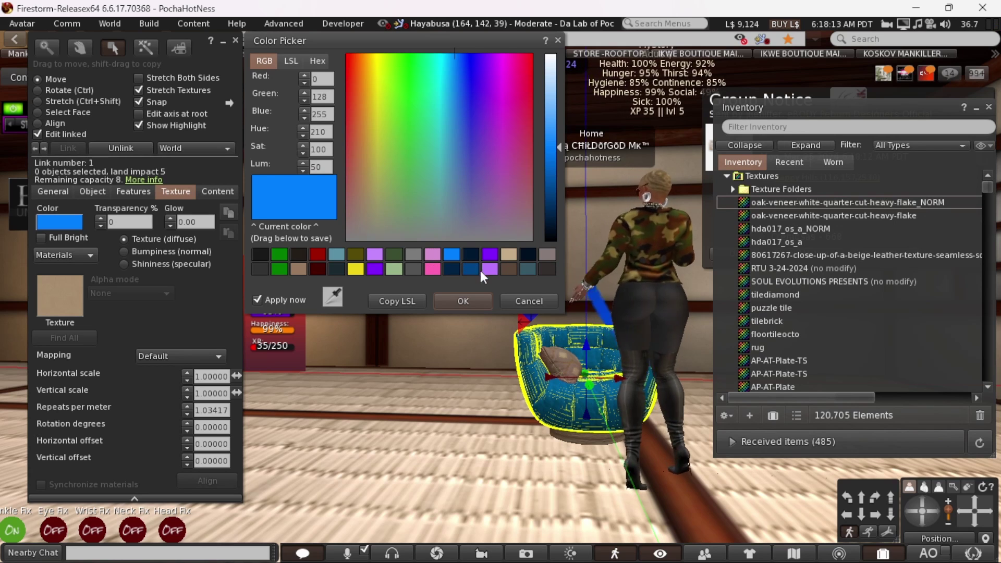
click(476, 266)
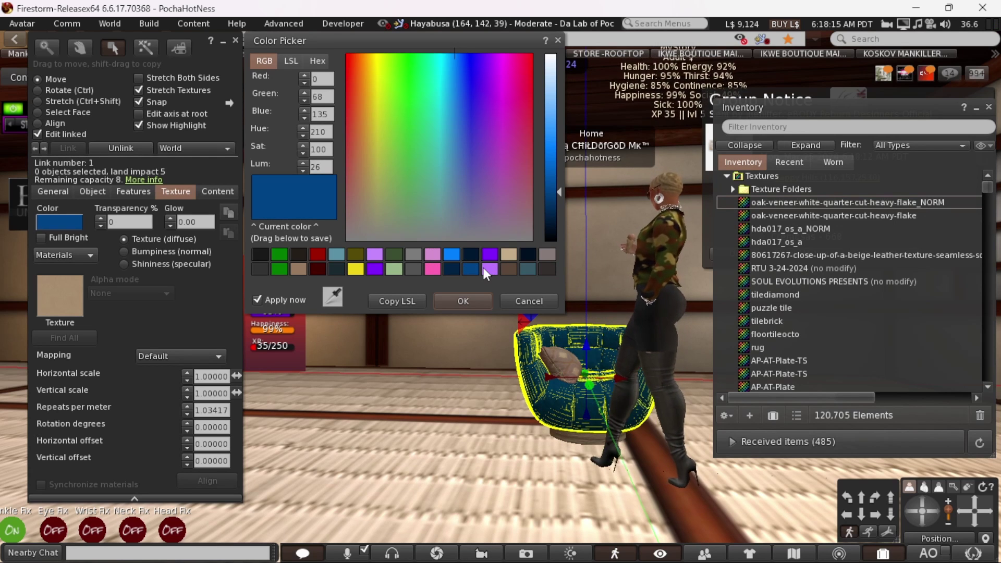
click(483, 267)
click(505, 266)
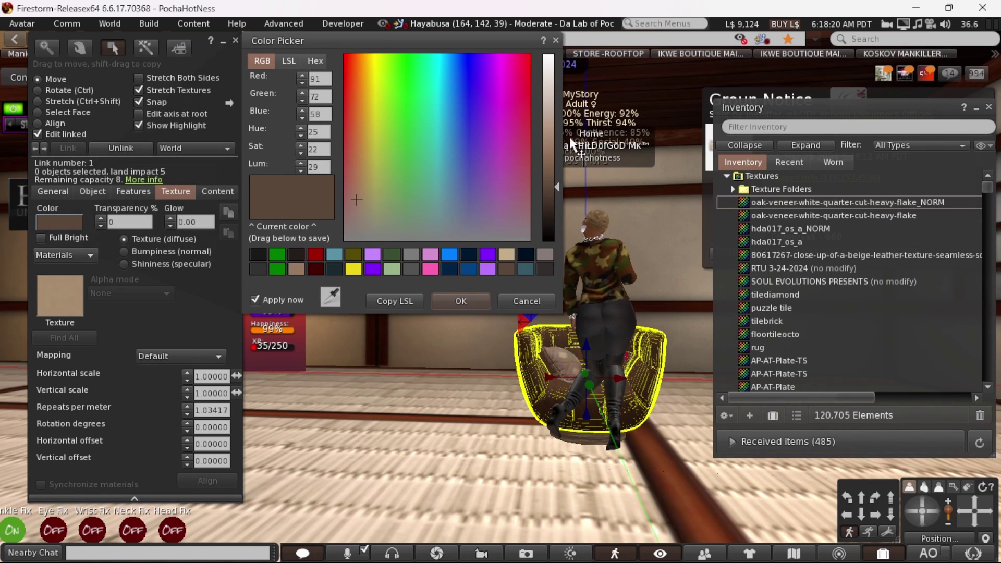
drag(561, 180, 536, 48)
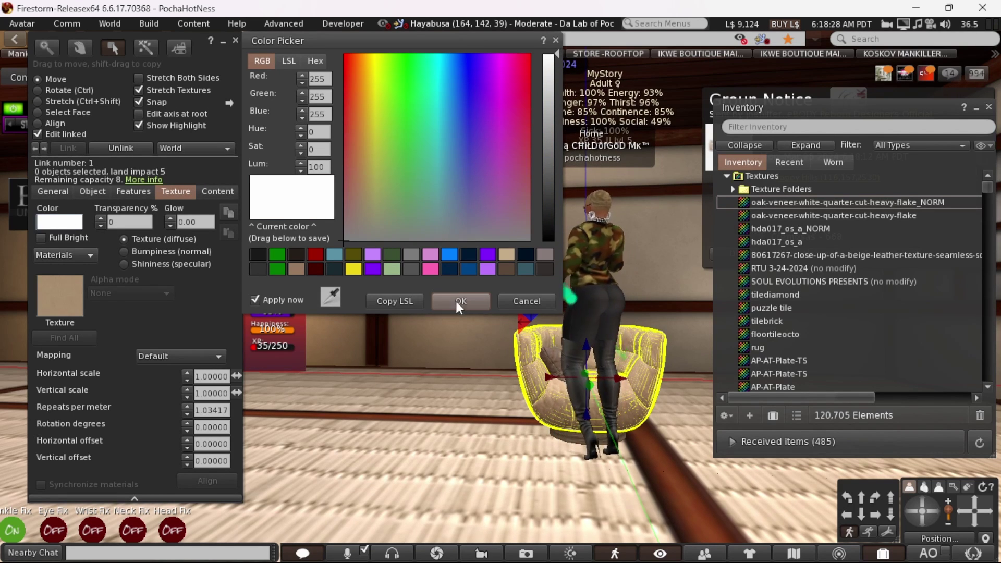
click(526, 301)
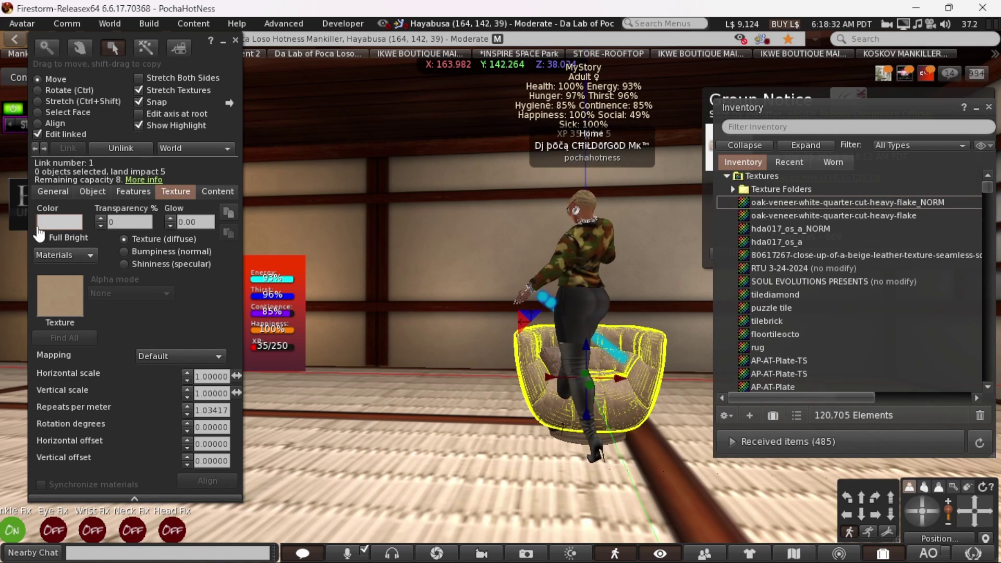
Close the object editor and examine the leather seat, wooden base and patterned pillow textures up close
click(235, 40)
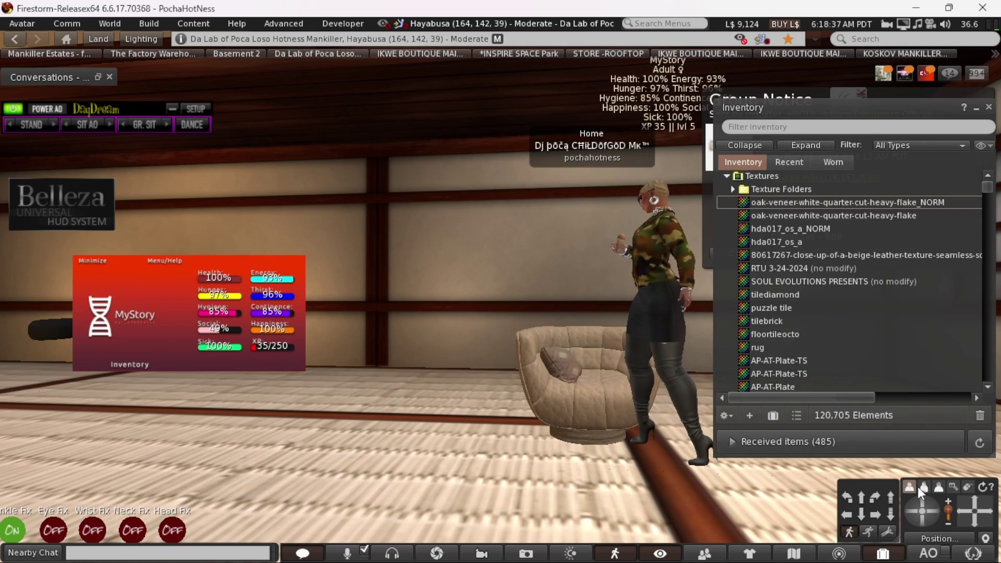
alt+click(552, 359)
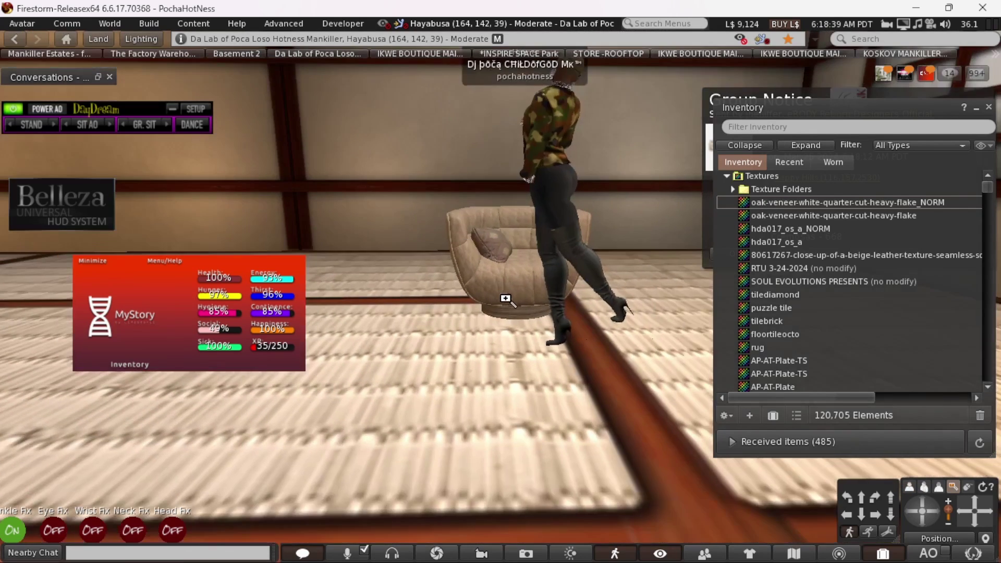
alt+scroll(536, 331, up, 4)
alt+scroll(570, 331, up, 2)
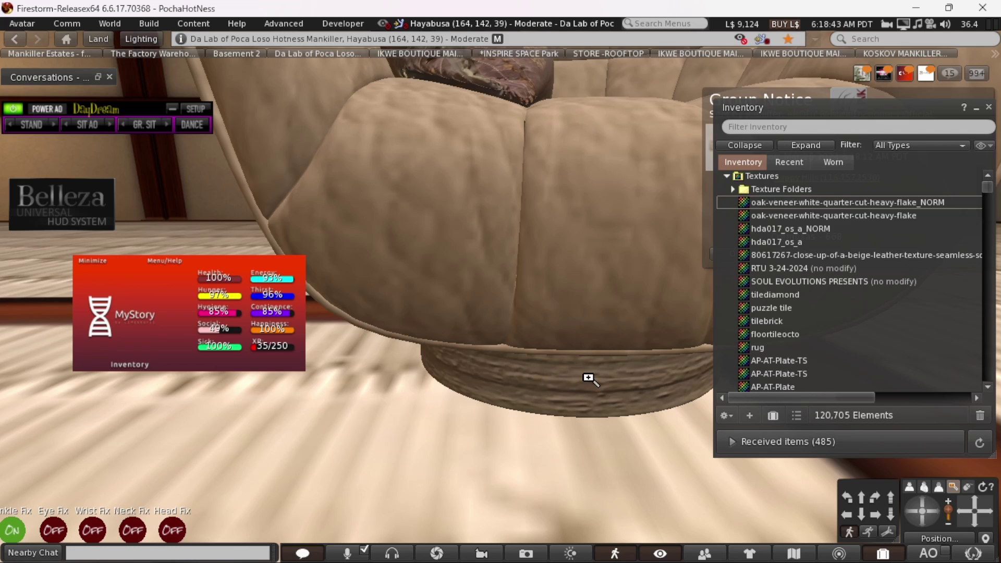
alt+scroll(534, 287, down, 4)
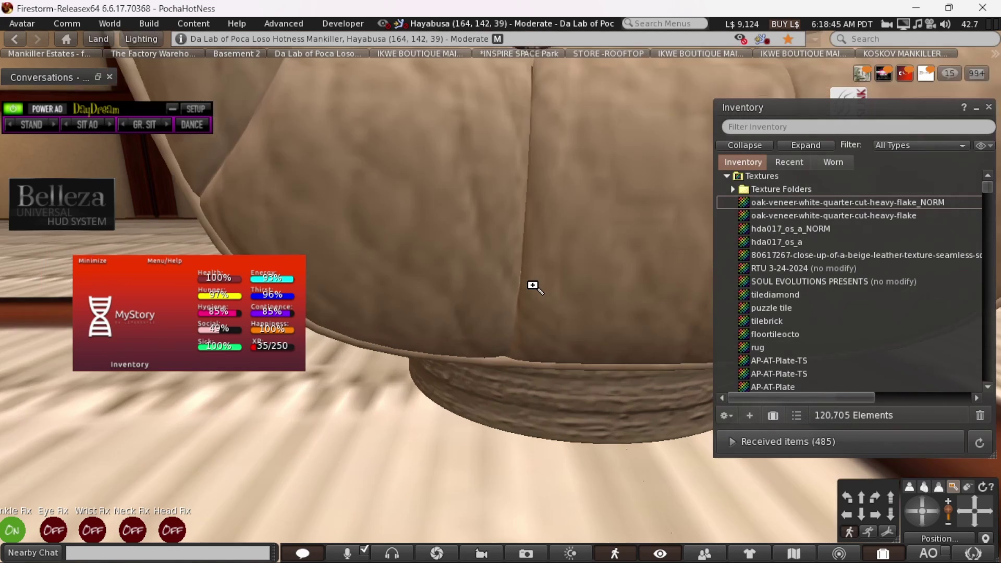
alt+scroll(497, 291, down, 2)
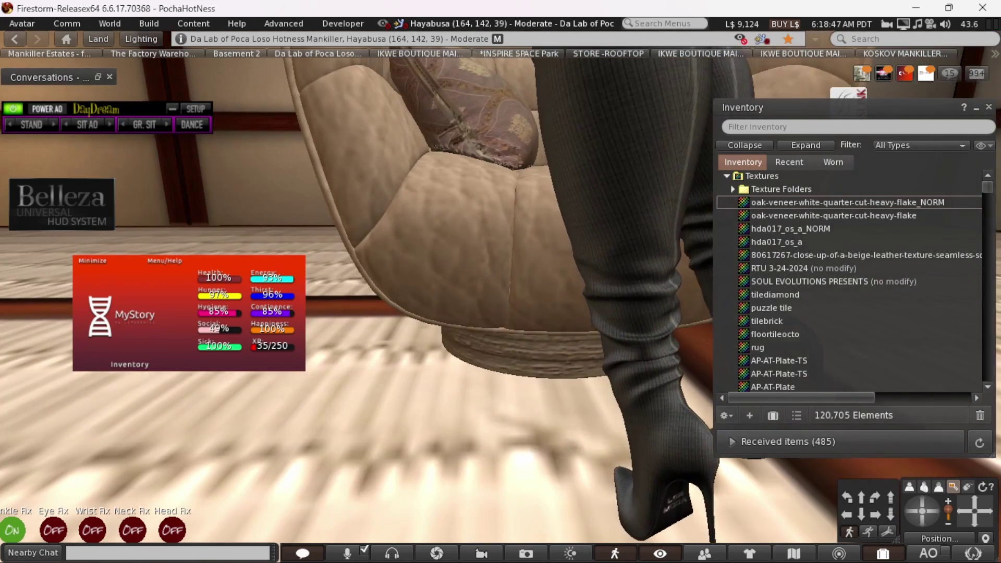
alt+click(511, 319)
alt+scroll(512, 321, up, 3)
alt+scroll(513, 322, up, 2)
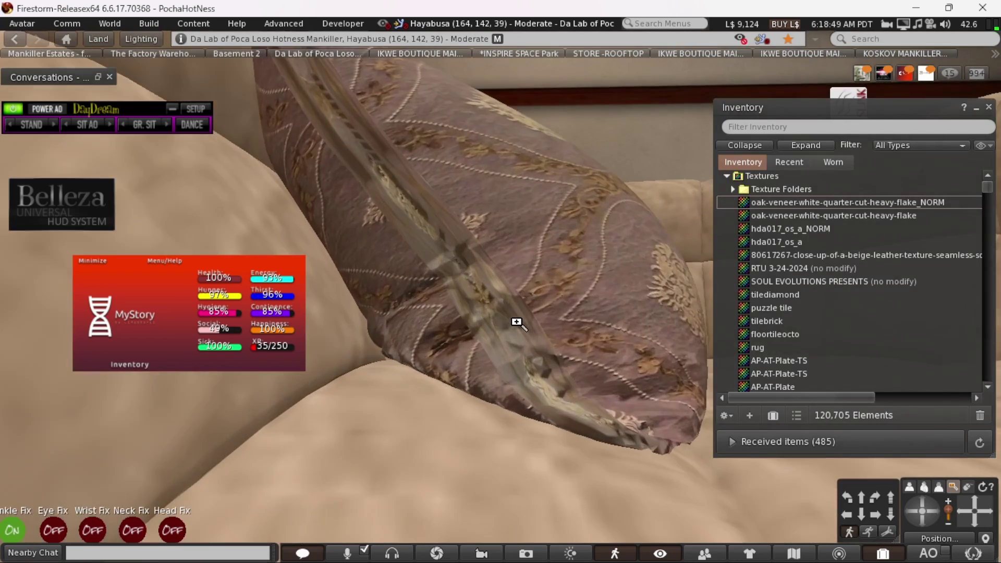
Examine the pillow's seam and the chair's leather body up close and from several angles, then reset the camera view
alt+scroll(516, 322, up, 1)
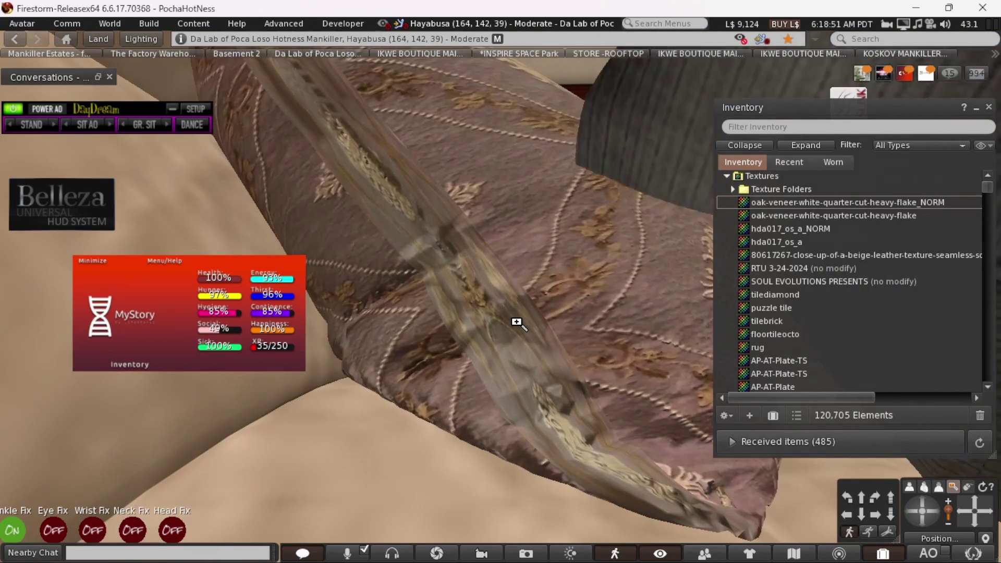
alt+scroll(516, 322, up, 3)
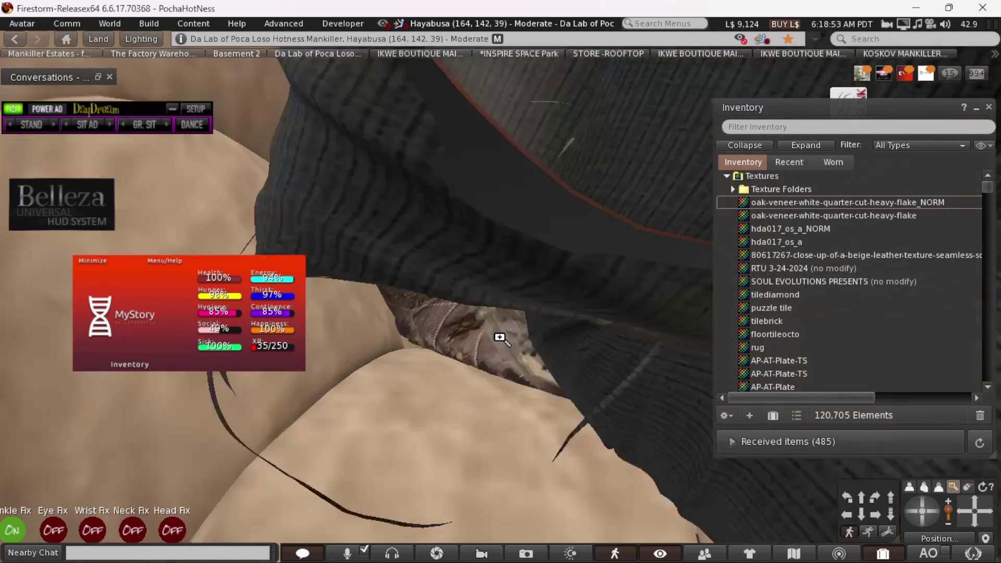
alt+scroll(499, 338, down, 3)
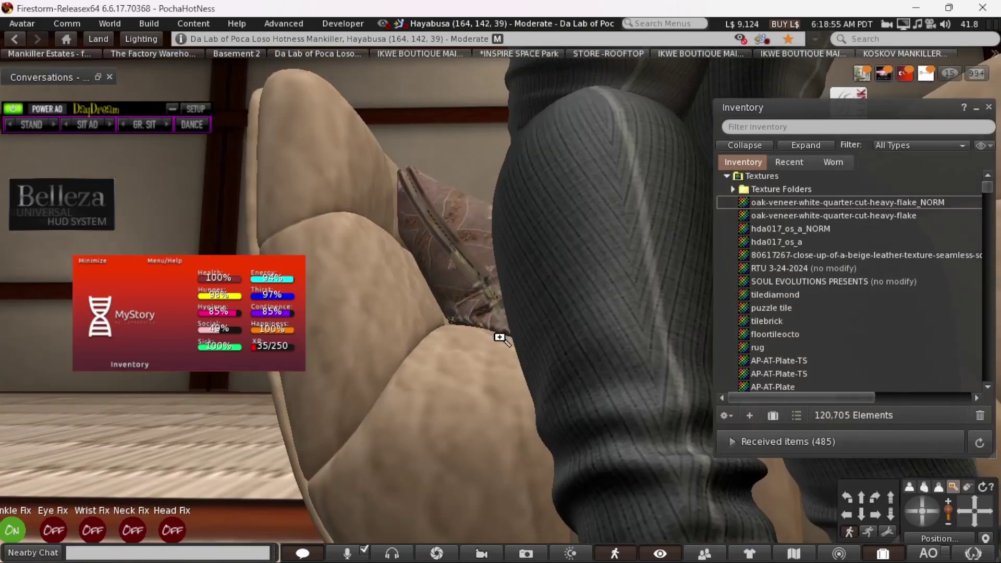
alt+scroll(499, 339, down, 3)
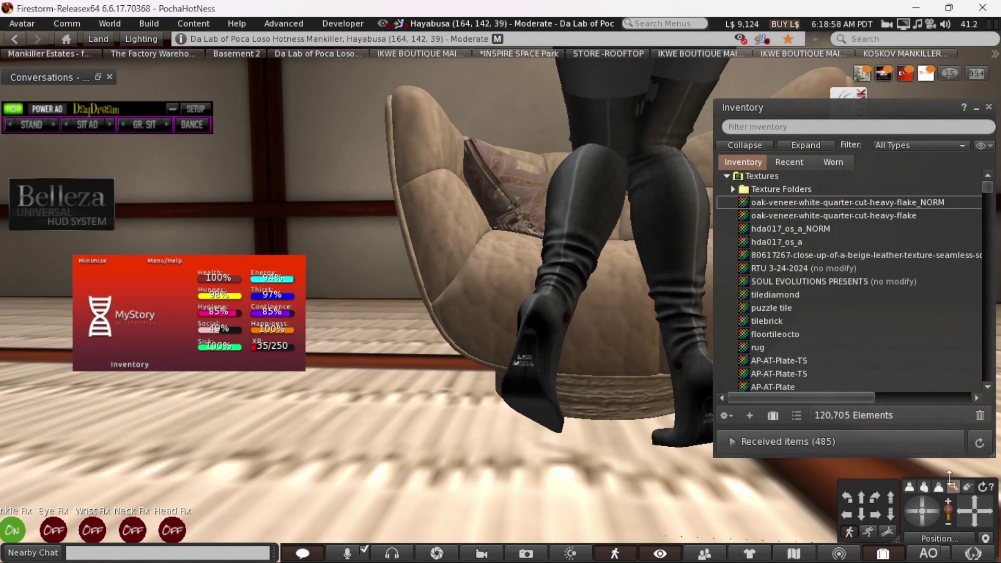
click(974, 502)
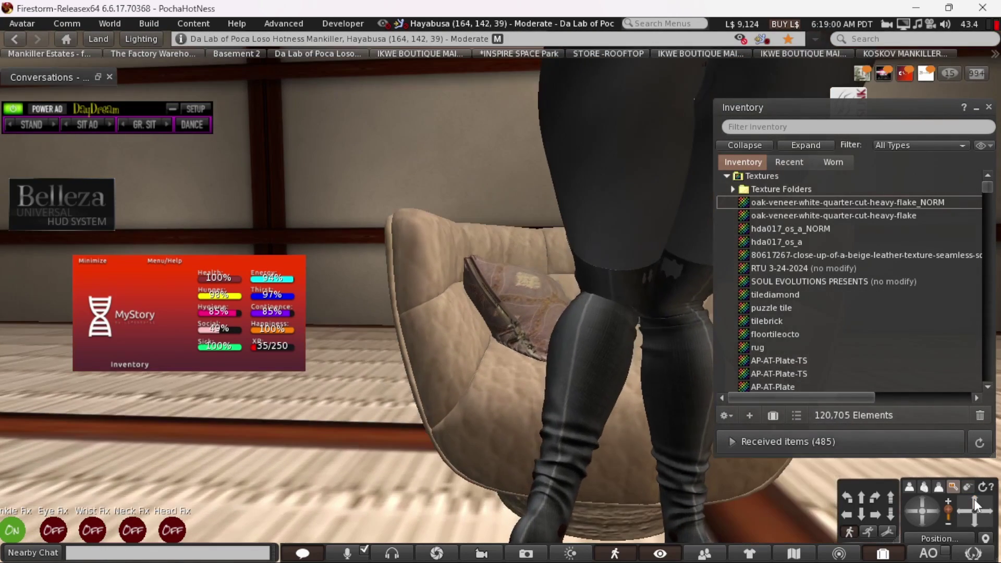
click(932, 507)
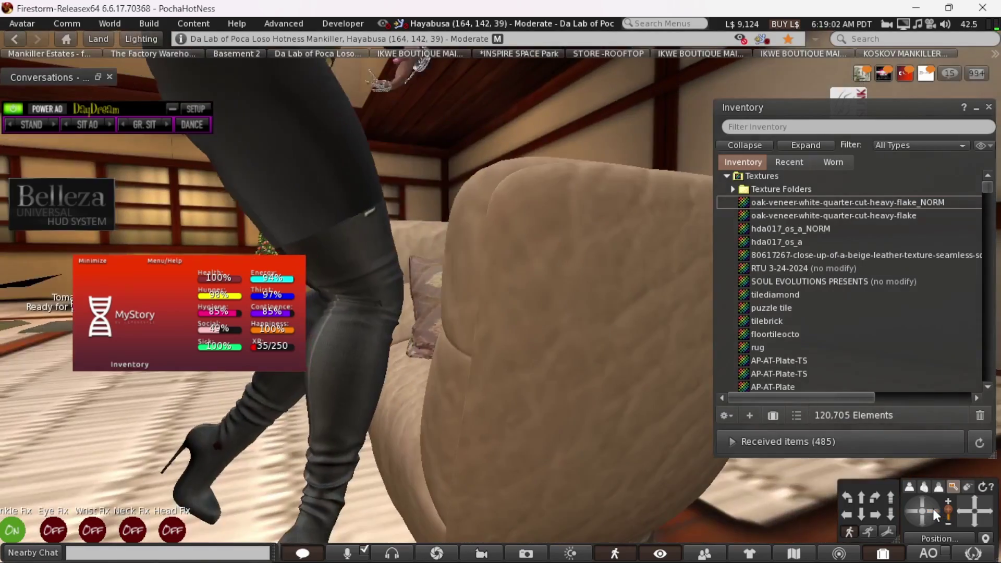
drag(932, 506, 932, 506)
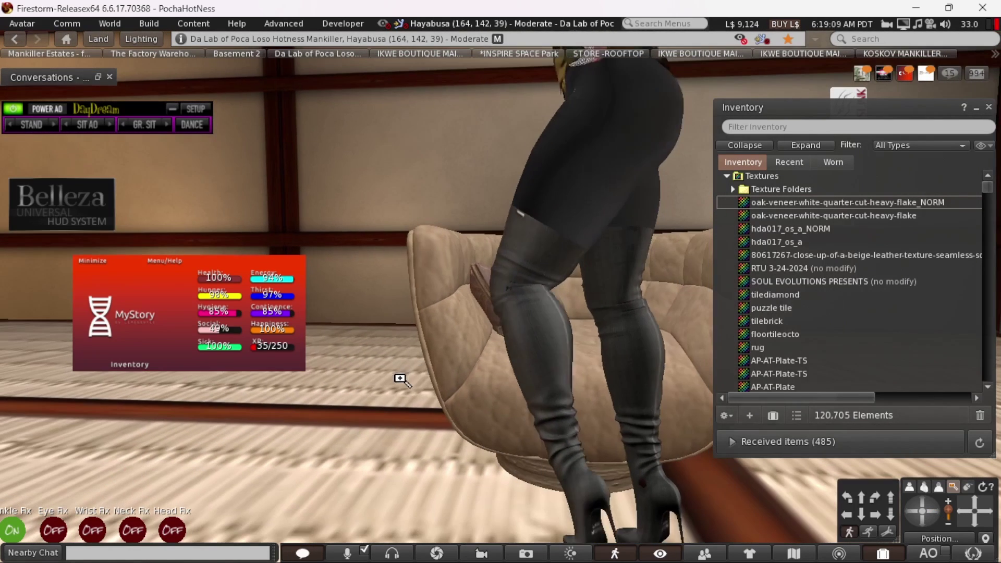
click(952, 487)
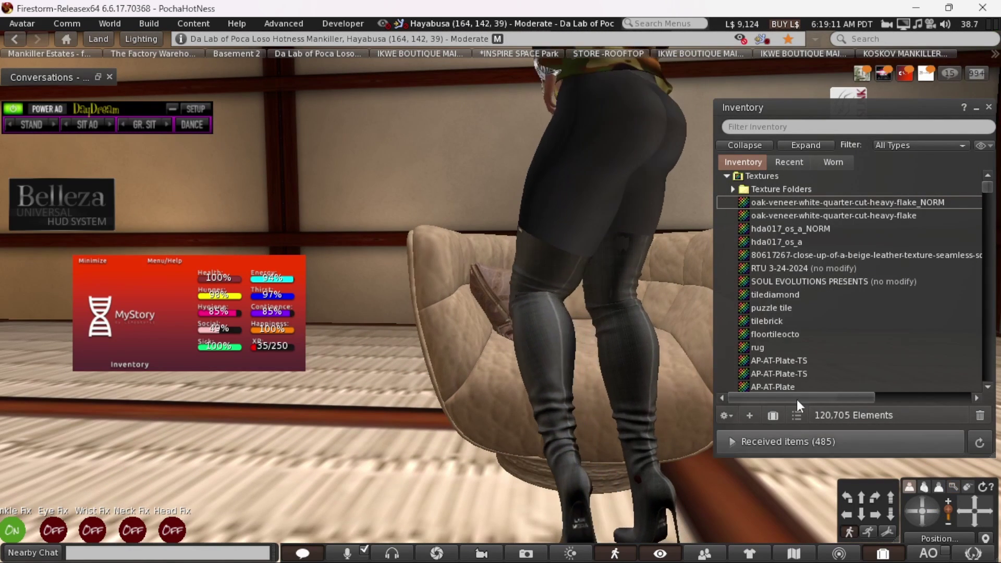
Open the whole chair object for editing and set its click action to Touch (default)
right_click(512, 361)
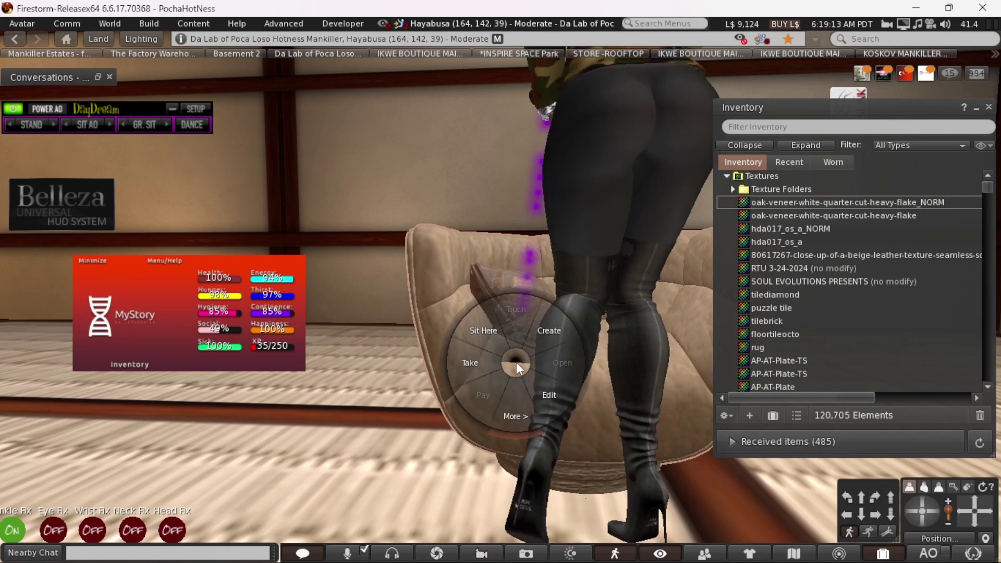
click(549, 395)
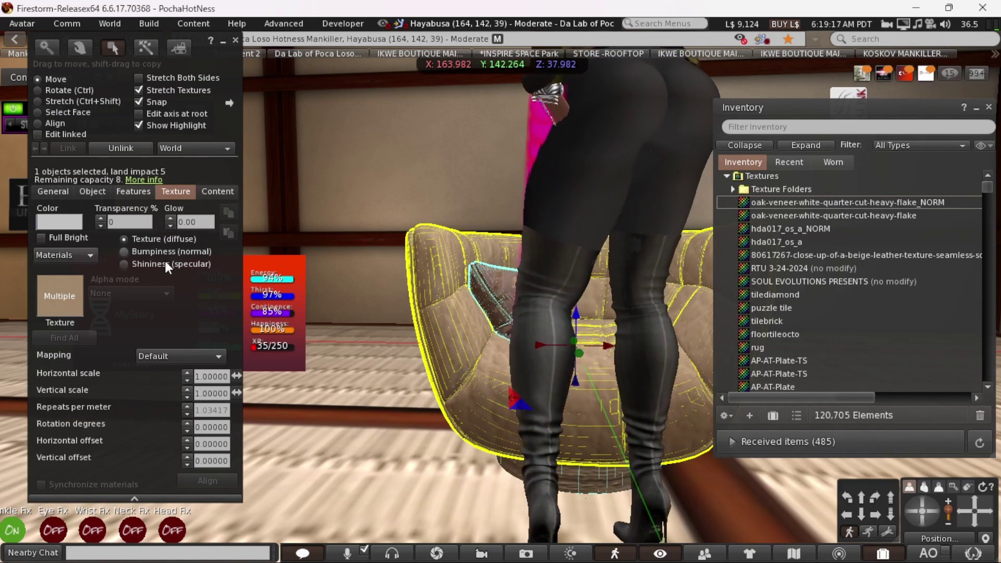
click(217, 191)
click(43, 187)
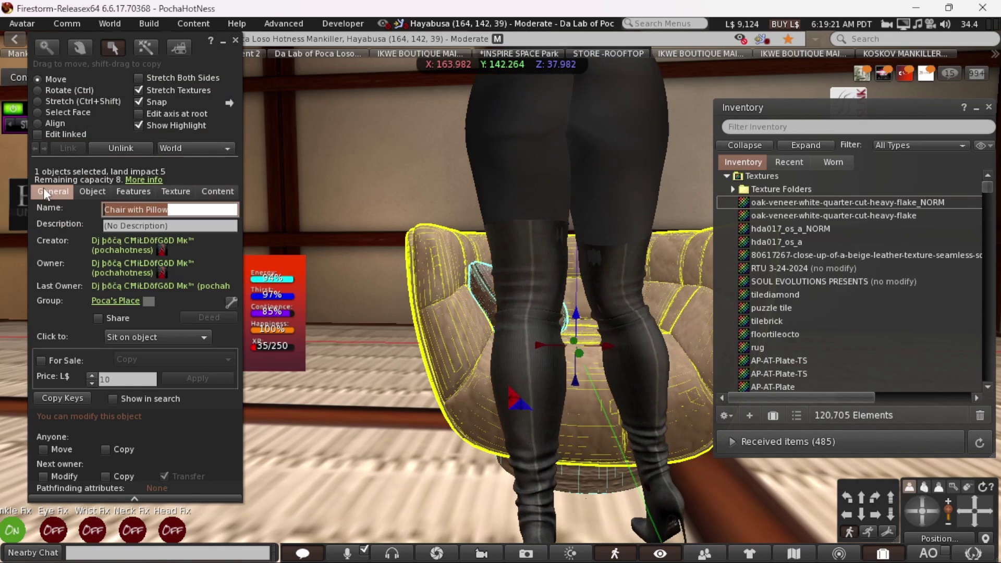
click(202, 338)
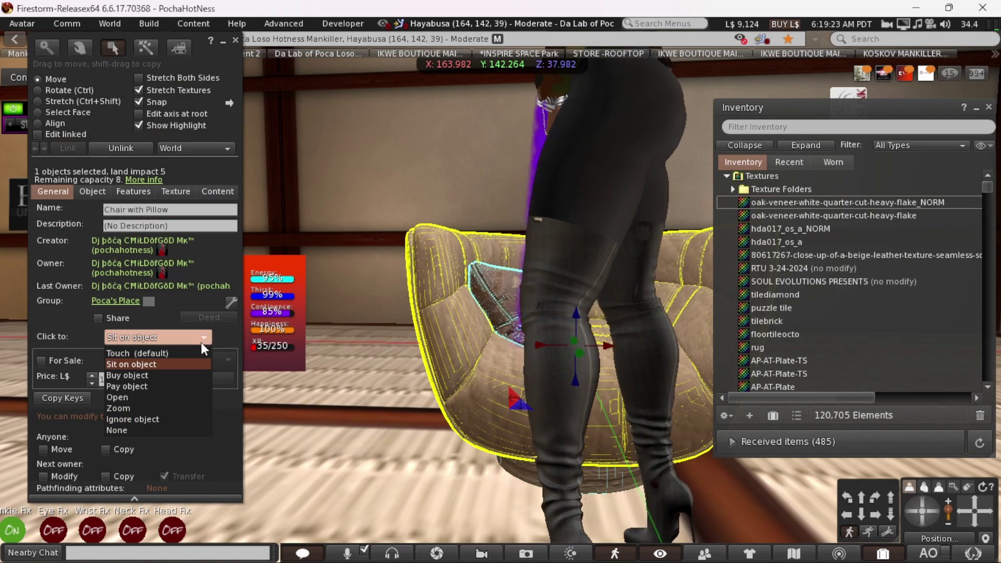
click(170, 349)
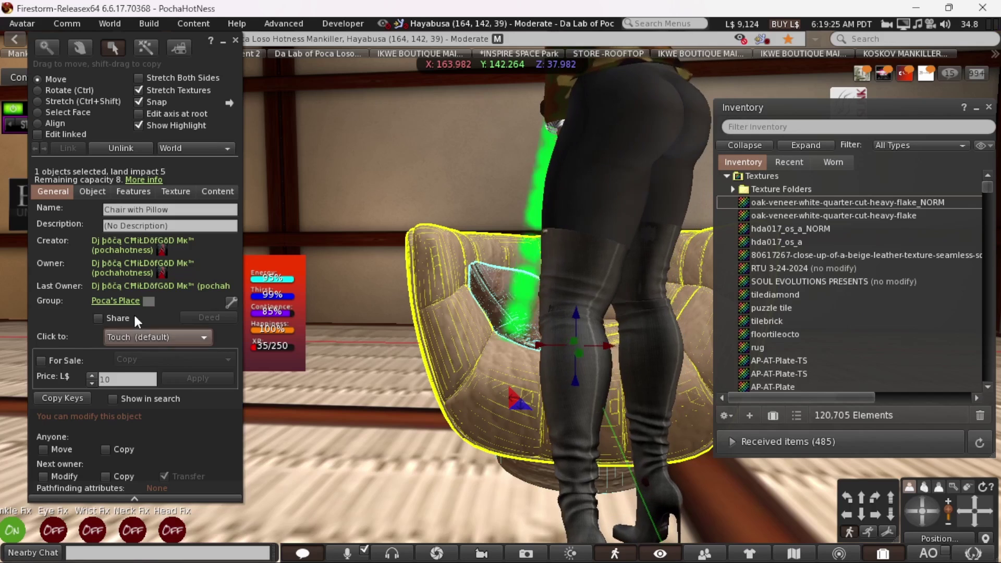
Select only the chair body as a linked part, set its click action to Sit on object, and close the editor
click(38, 134)
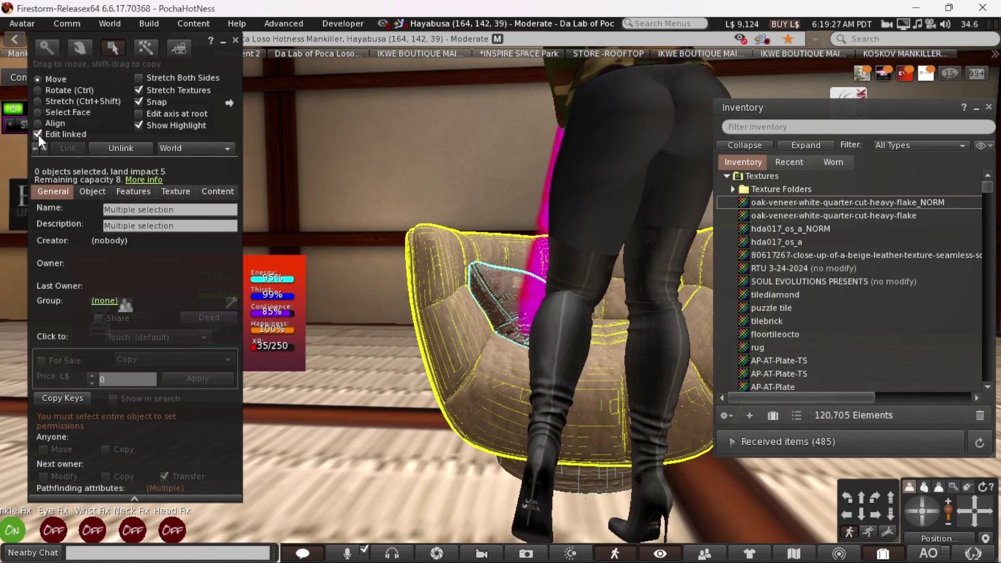
click(458, 312)
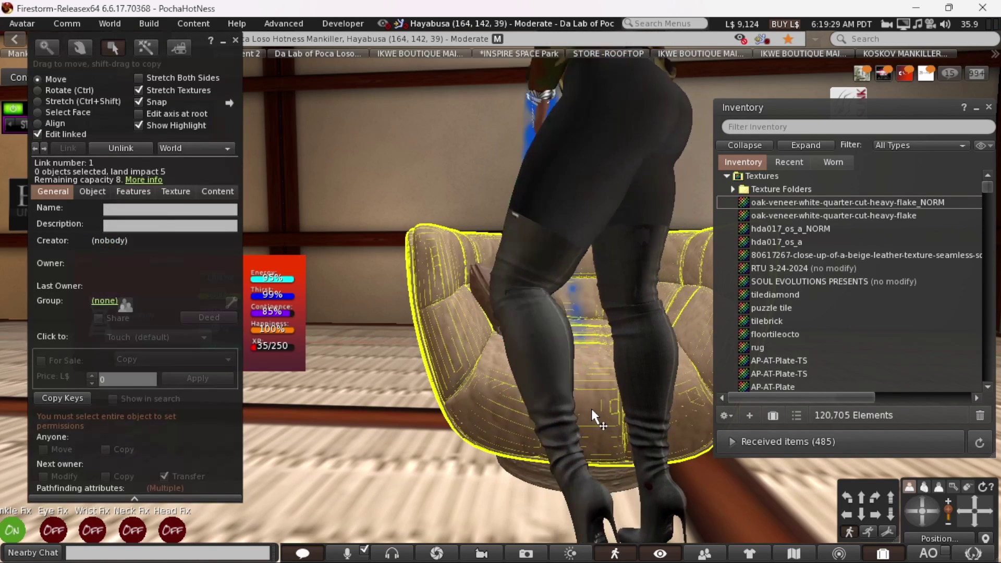
key(Escape)
key(ctrl+3)
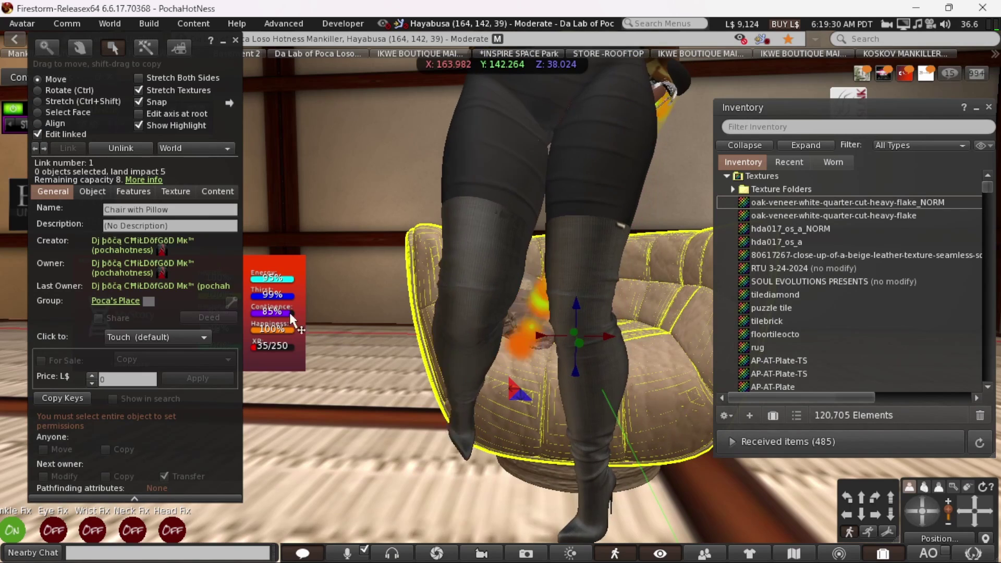
click(199, 336)
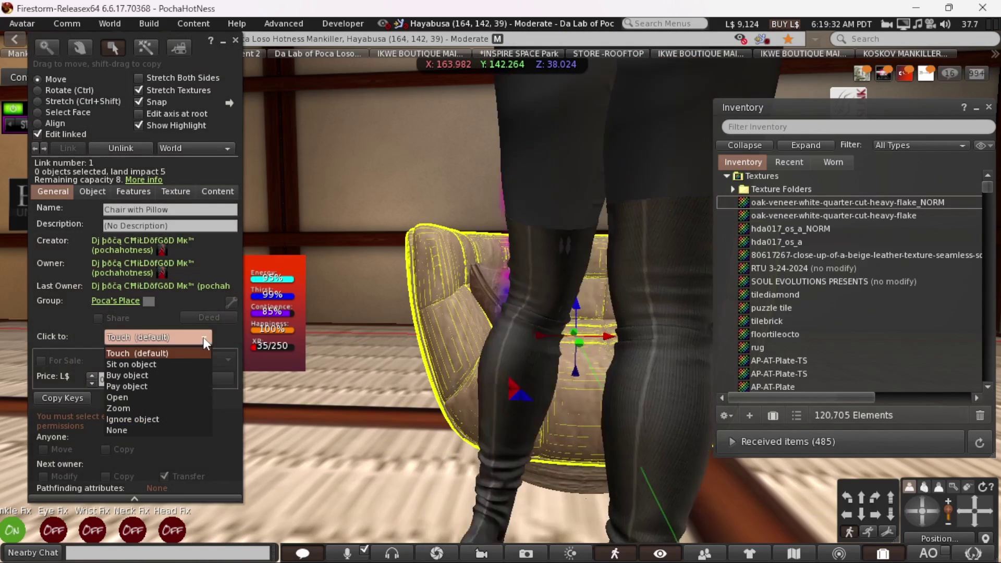
click(157, 364)
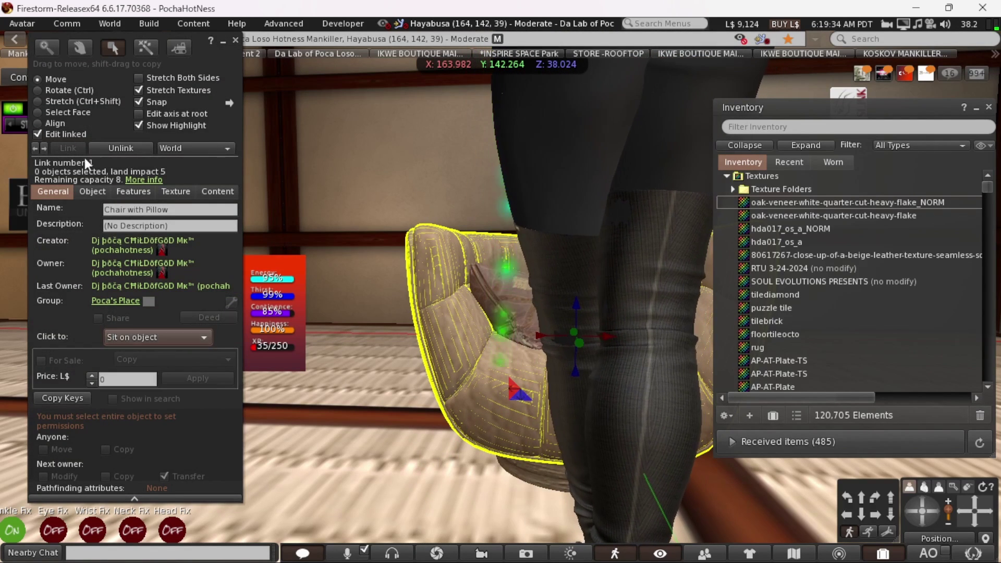
click(236, 39)
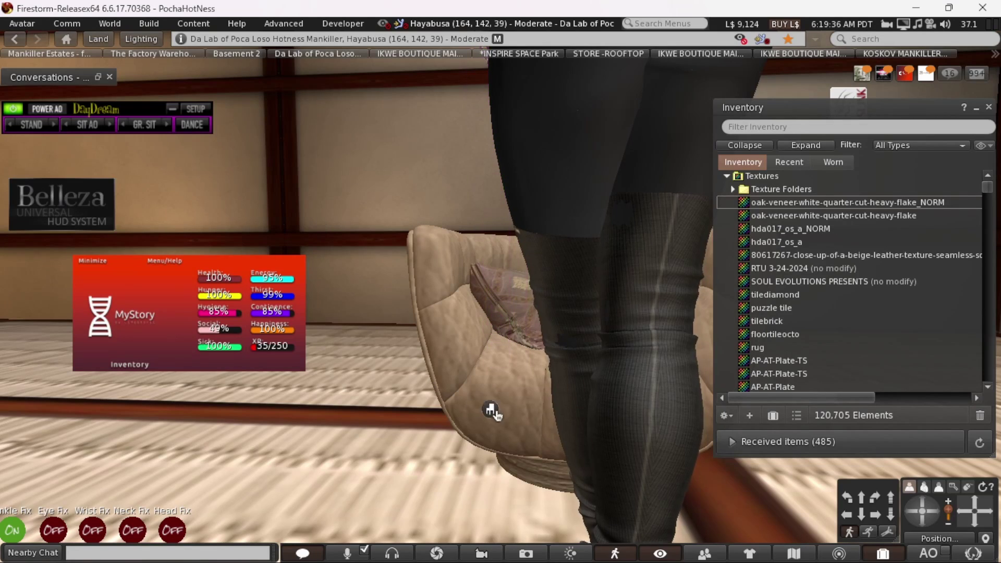
Test sitting the avatar on the chair, minimizing the inventory and dismissing the notification along the way, then stand back up
click(512, 411)
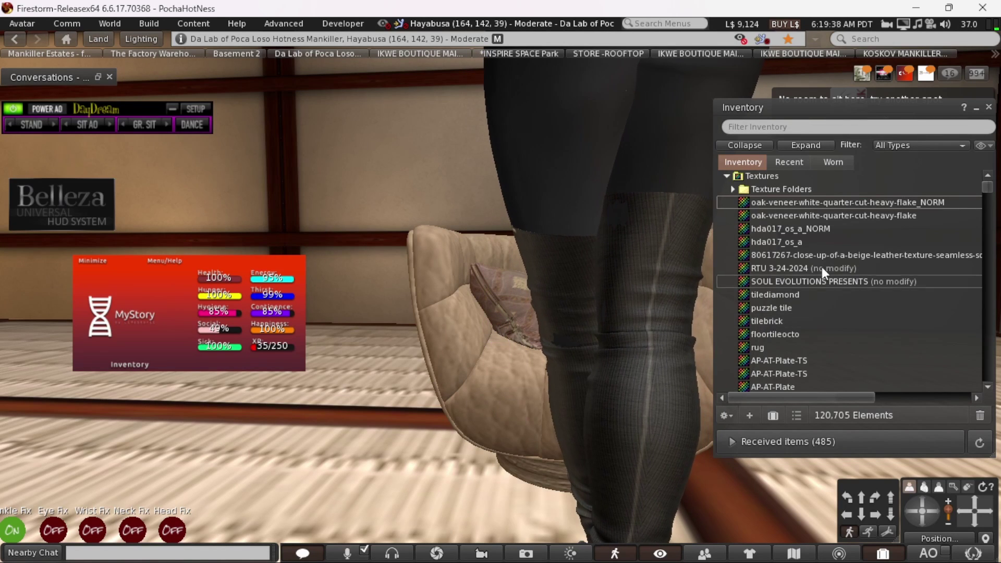
click(975, 108)
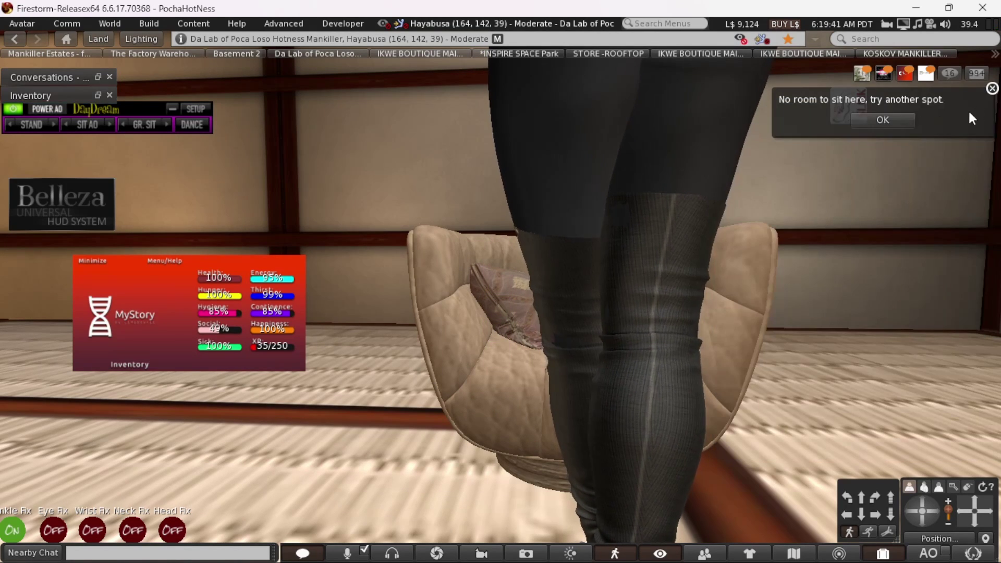
click(889, 118)
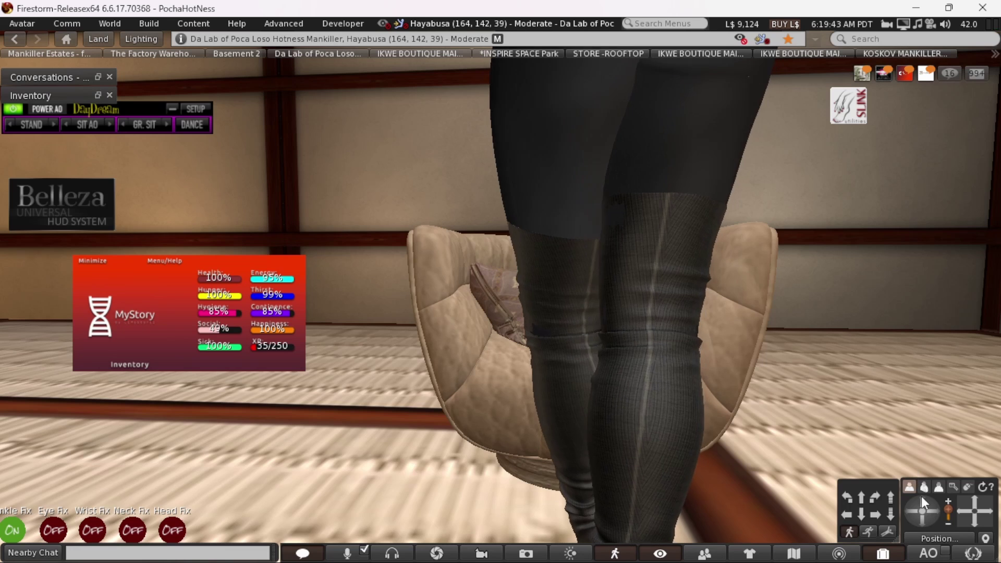
click(928, 507)
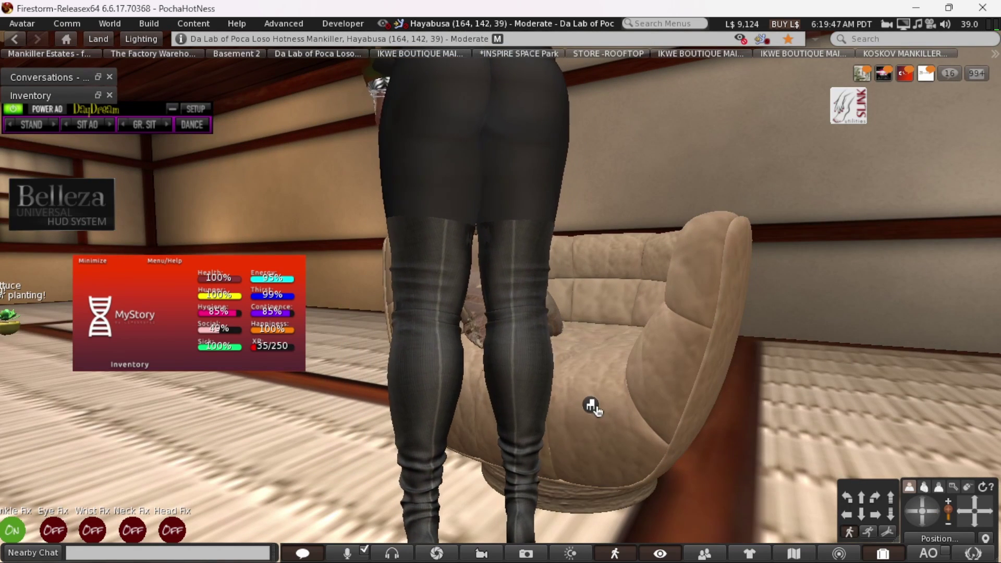
click(467, 331)
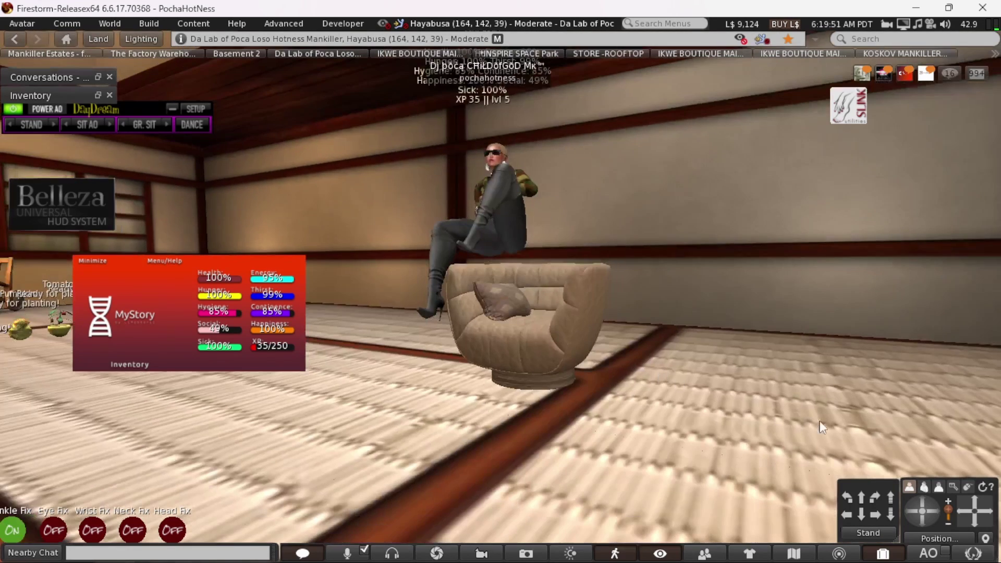
click(913, 513)
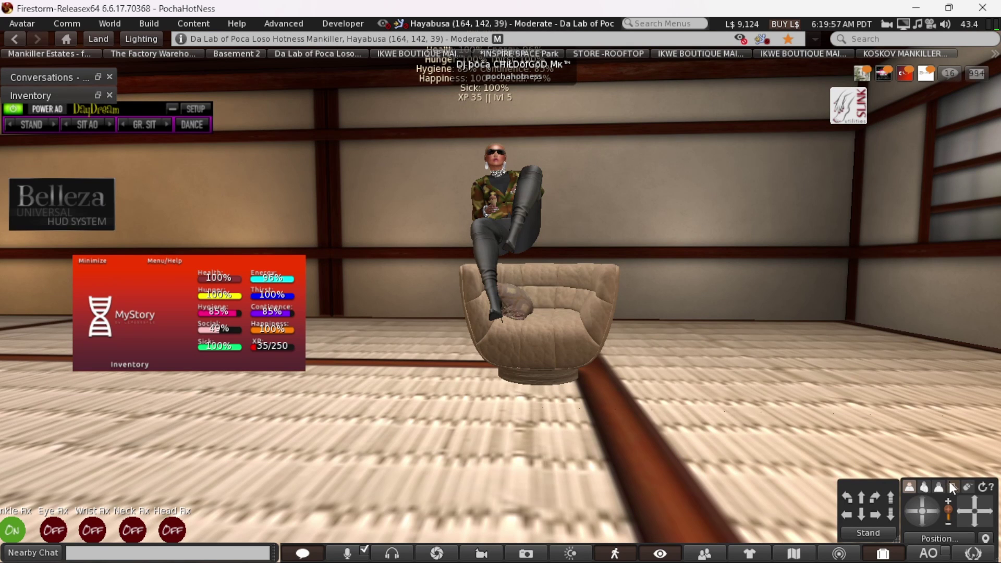
click(858, 531)
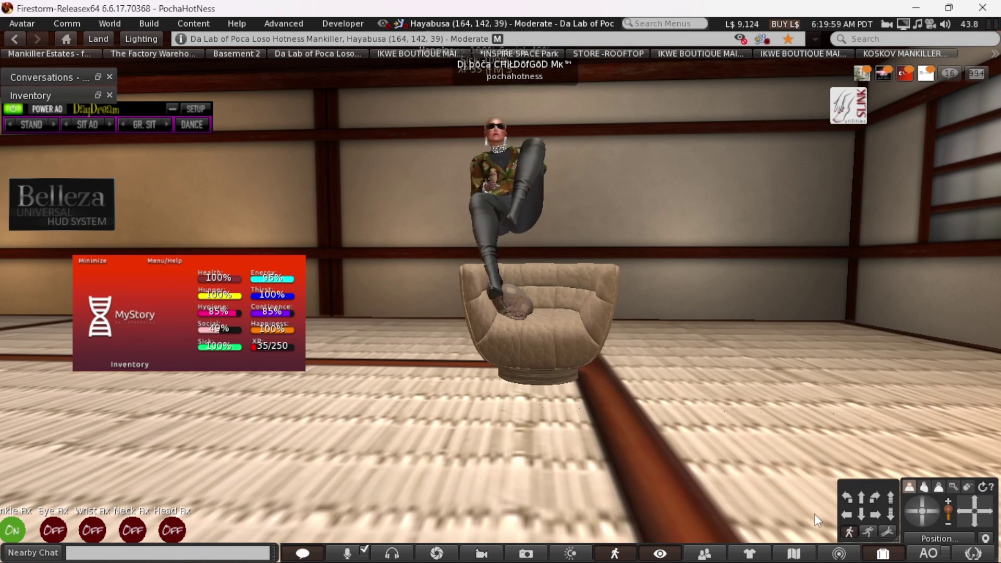
Edit the chair again to set its click action to Touch (default), and close the editor
right_click(583, 336)
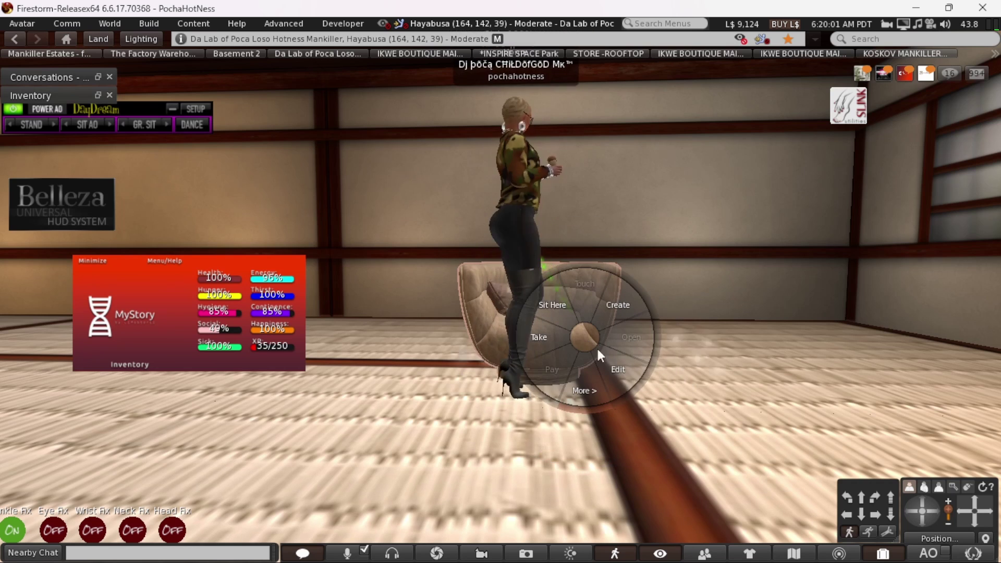
click(626, 378)
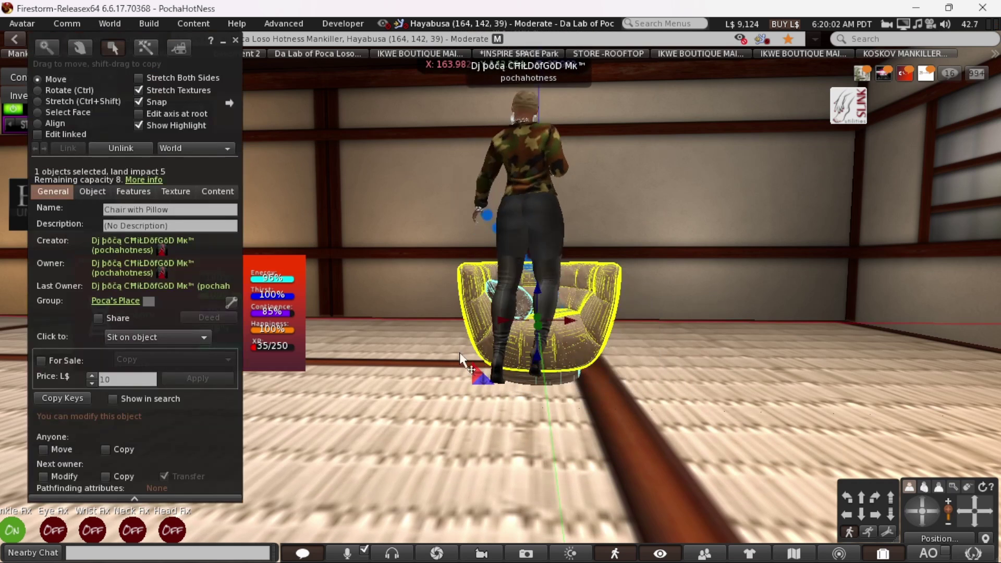
click(192, 337)
click(158, 350)
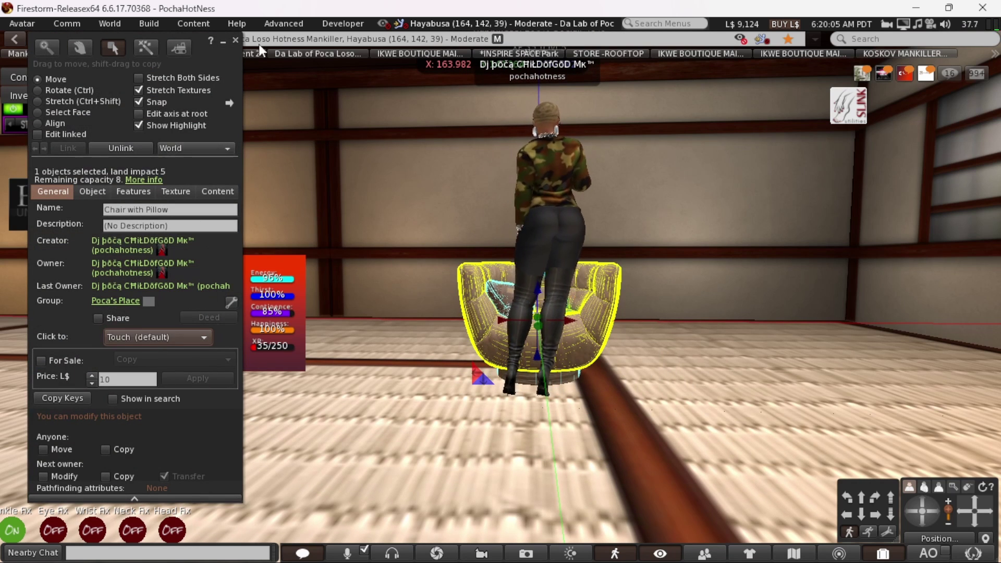
click(236, 40)
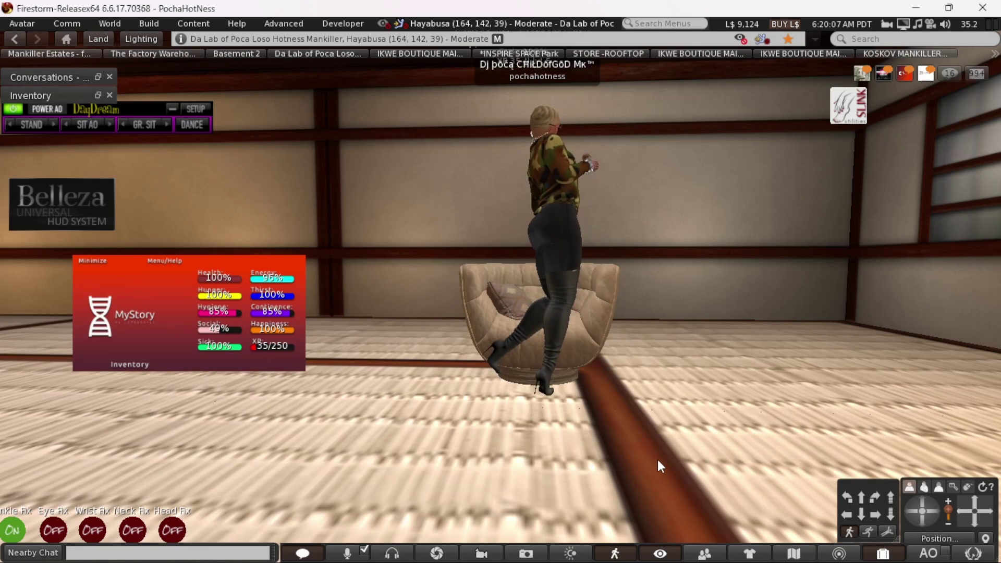
Create a box prim at the chair's seat, set its click action to Sit on object, and close the editor
click(140, 22)
click(151, 43)
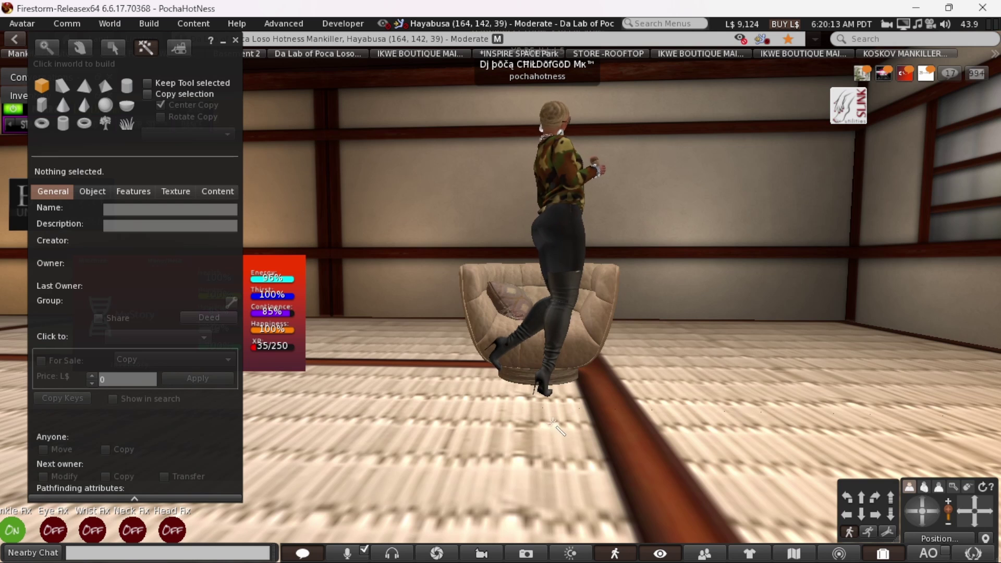
click(540, 313)
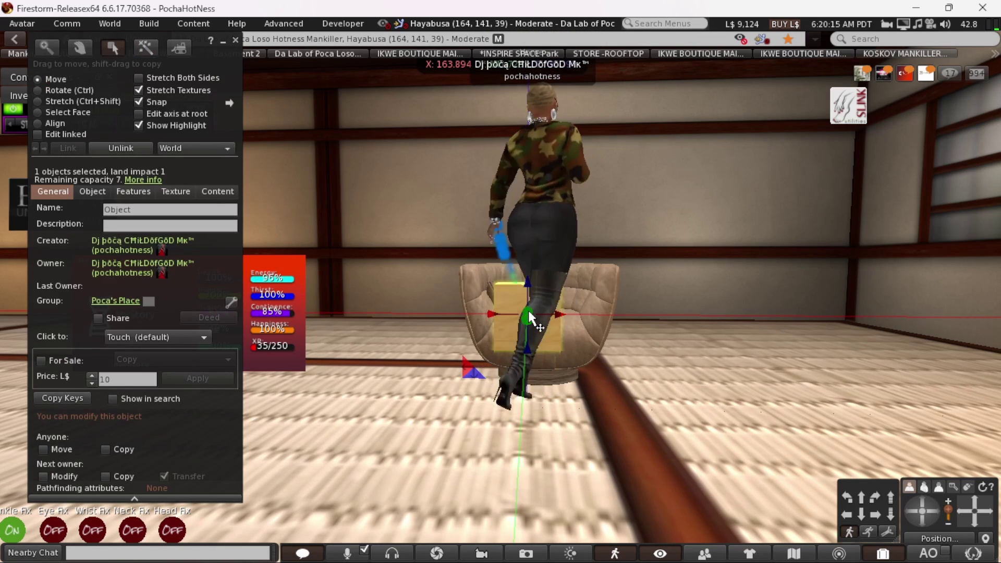
click(203, 337)
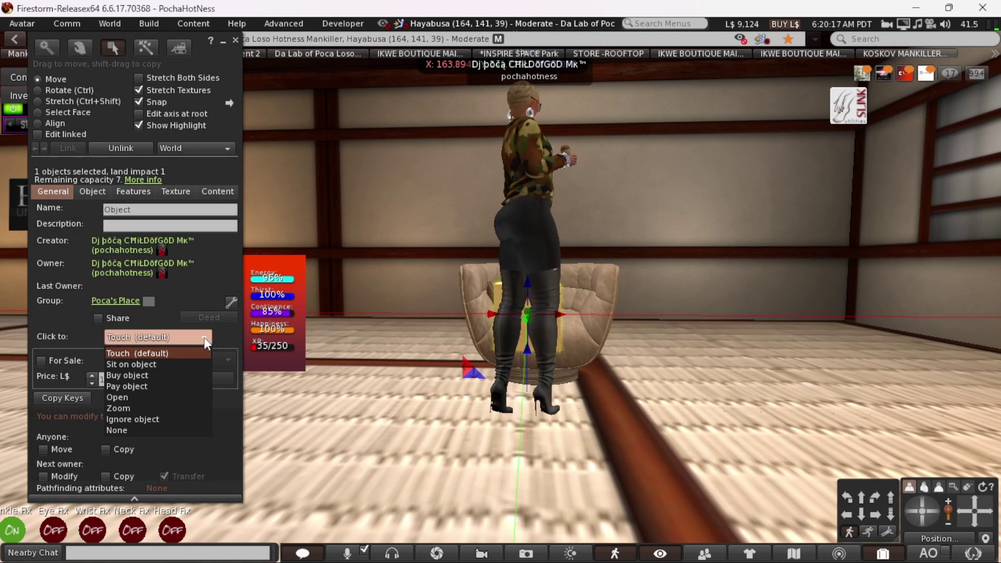
click(158, 363)
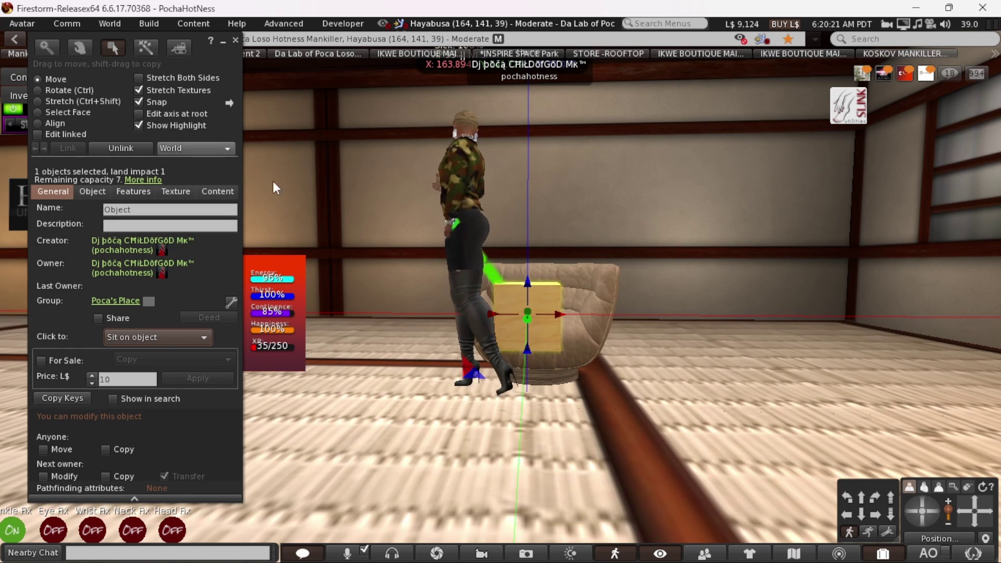
click(235, 38)
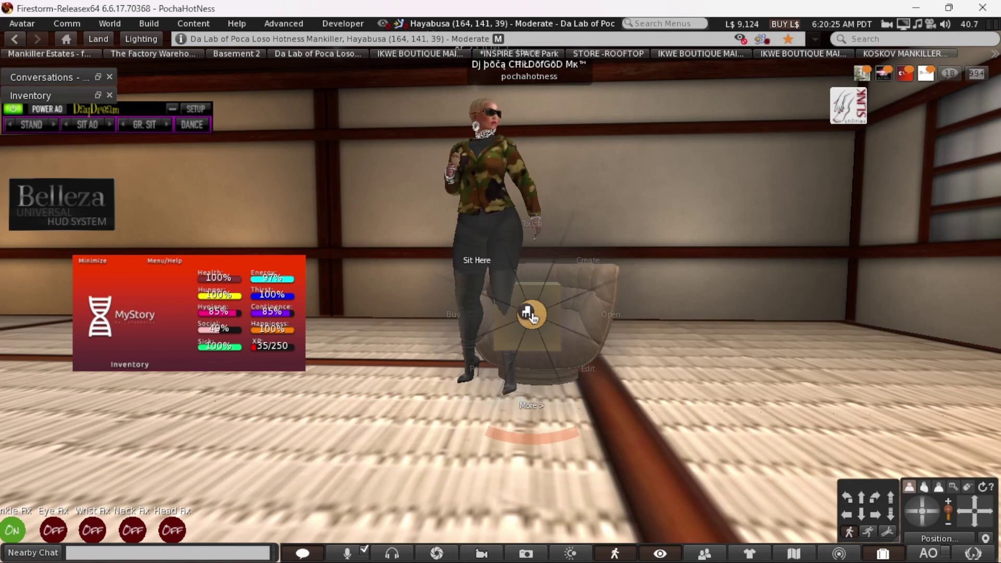
Seat the avatar on the box prim, open the box for editing, and move it down until the avatar rests in the chair seat
right_click(532, 314)
click(499, 282)
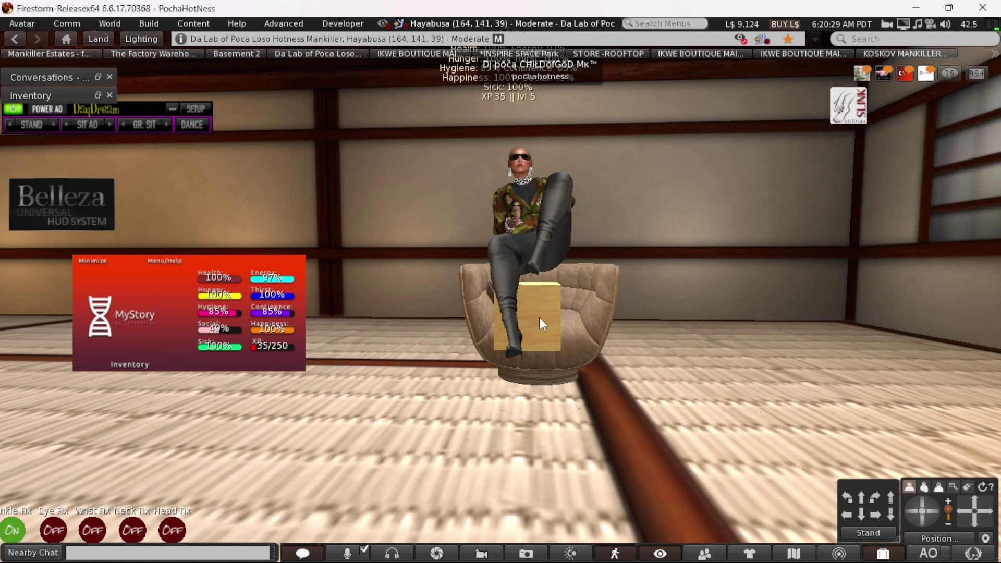
right_click(539, 318)
click(573, 350)
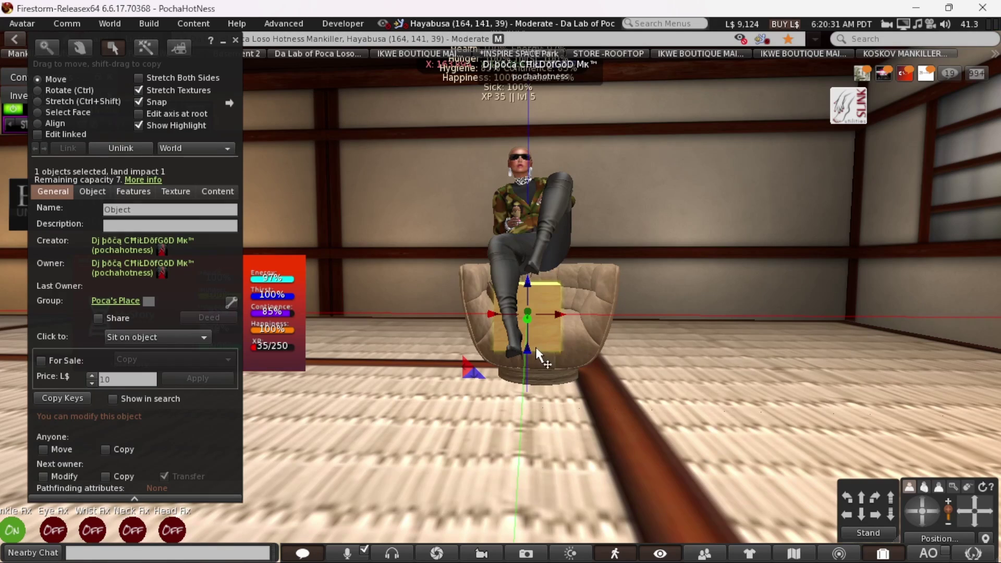
drag(528, 356, 533, 412)
drag(927, 513, 929, 511)
drag(474, 365, 508, 361)
drag(908, 508, 910, 510)
Set the box prim's transparency to 100% and close the editor
click(174, 192)
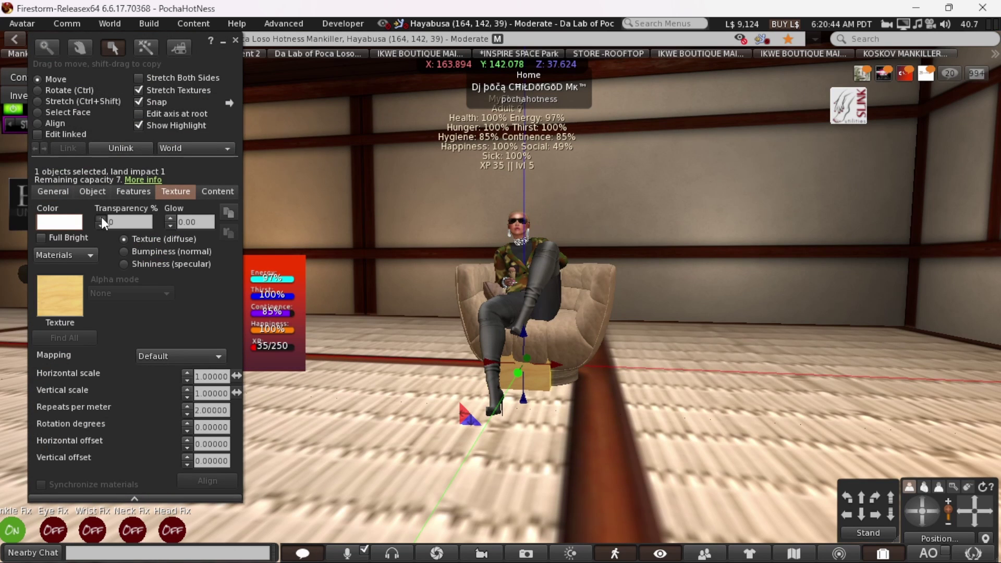
drag(101, 217, 102, 217)
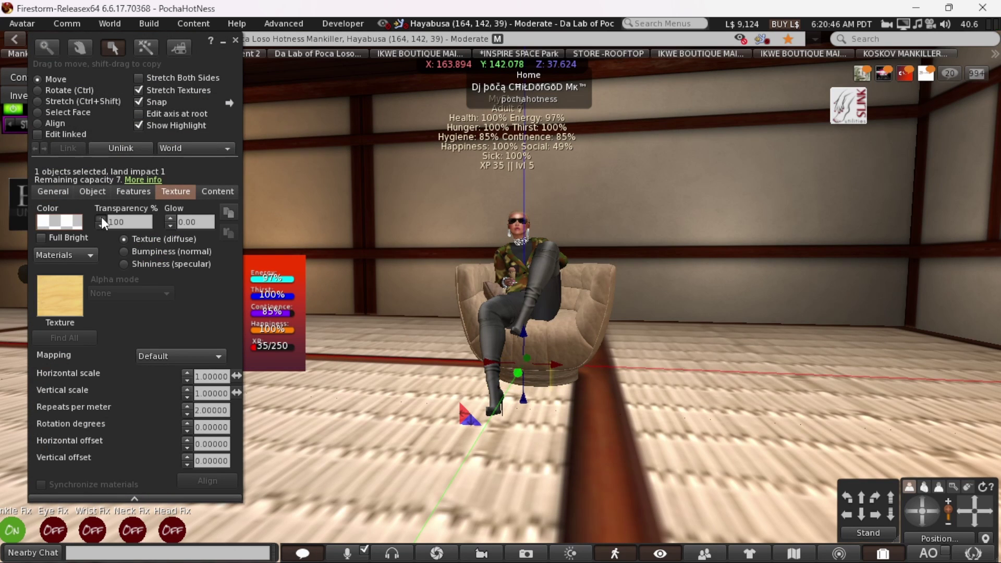
click(235, 40)
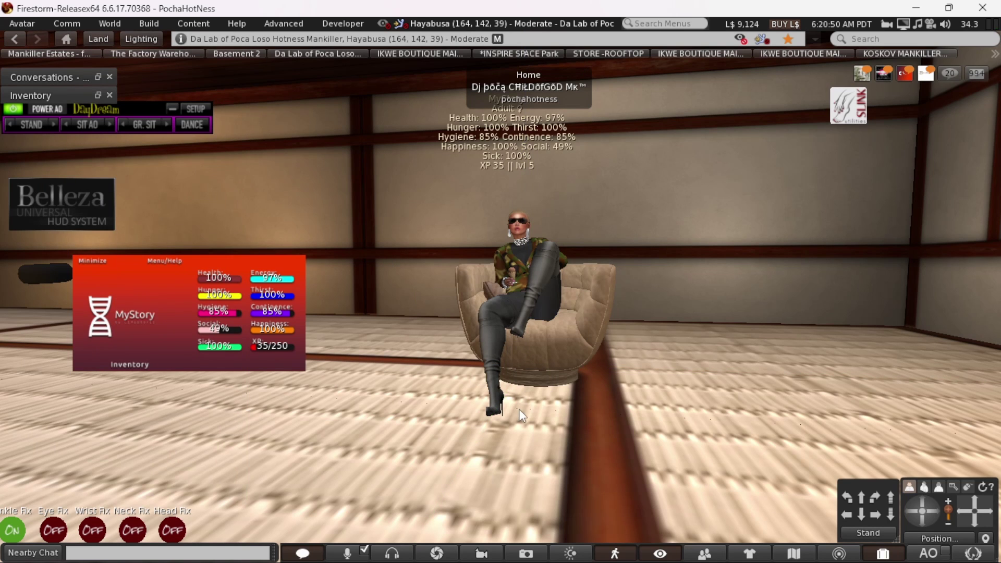
Edit the invisible box with transparent objects highlighted, and move it backward and sideways to centre the avatar in the chair
right_click(529, 388)
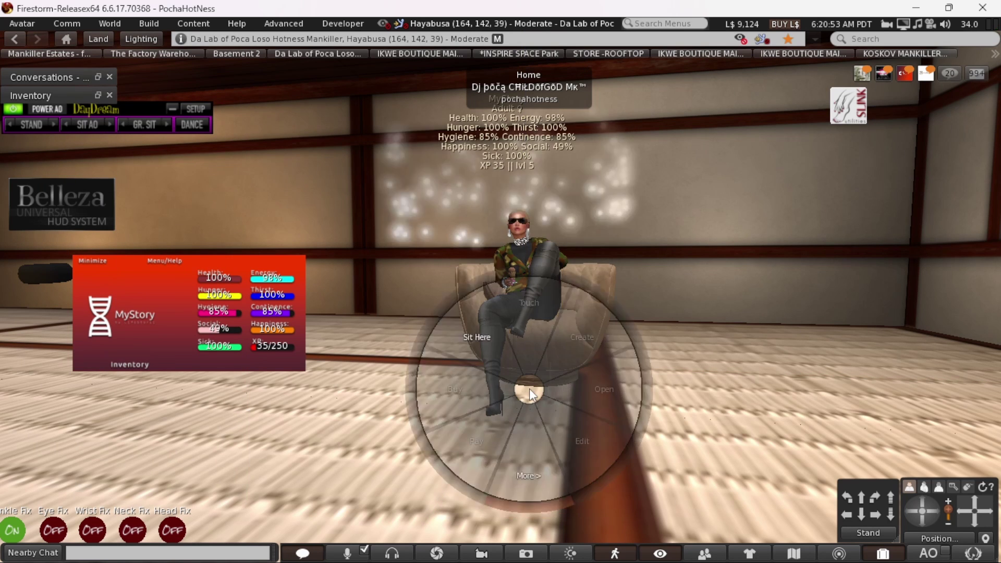
click(560, 421)
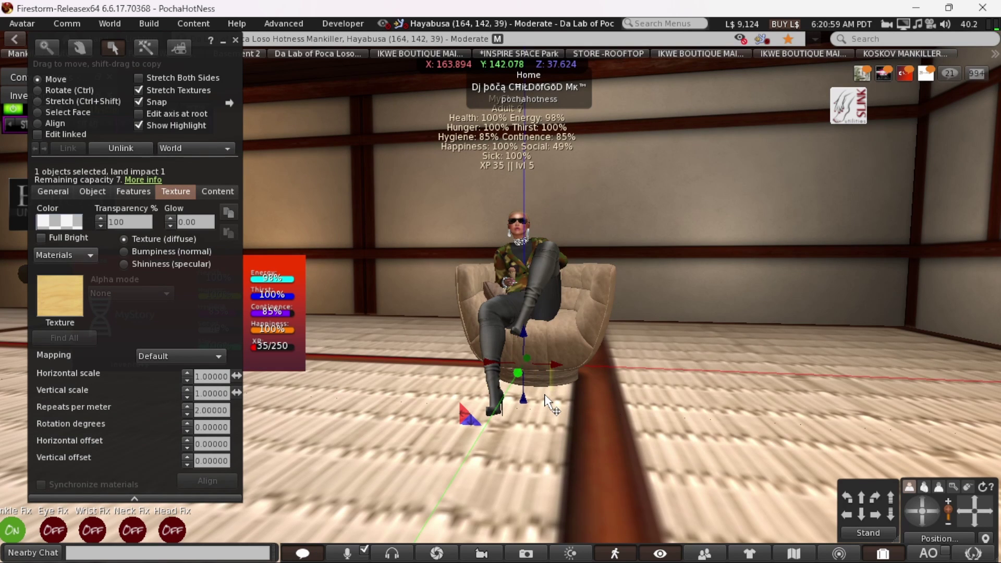
key(ctrl+alt)
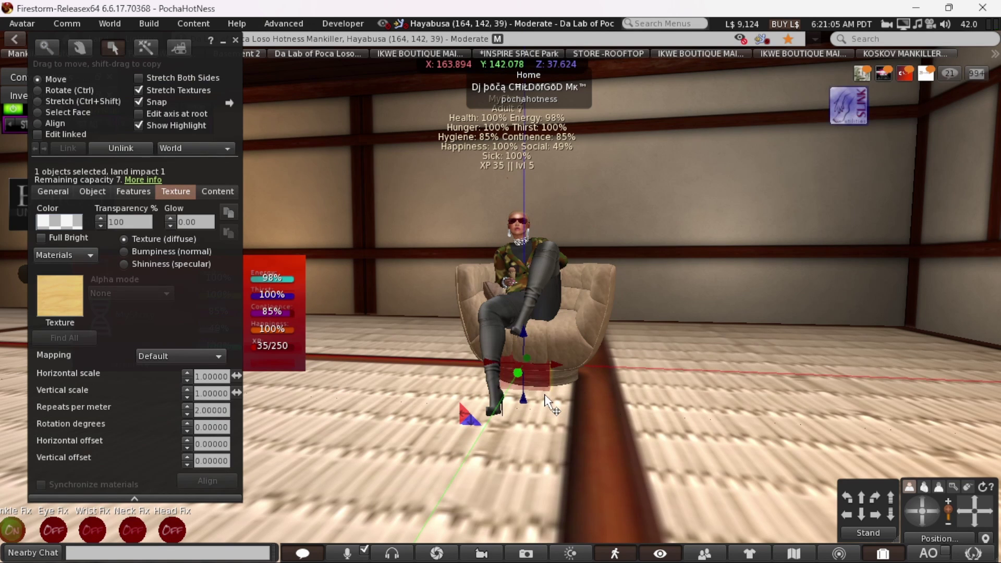
scroll(582, 419, up, 4)
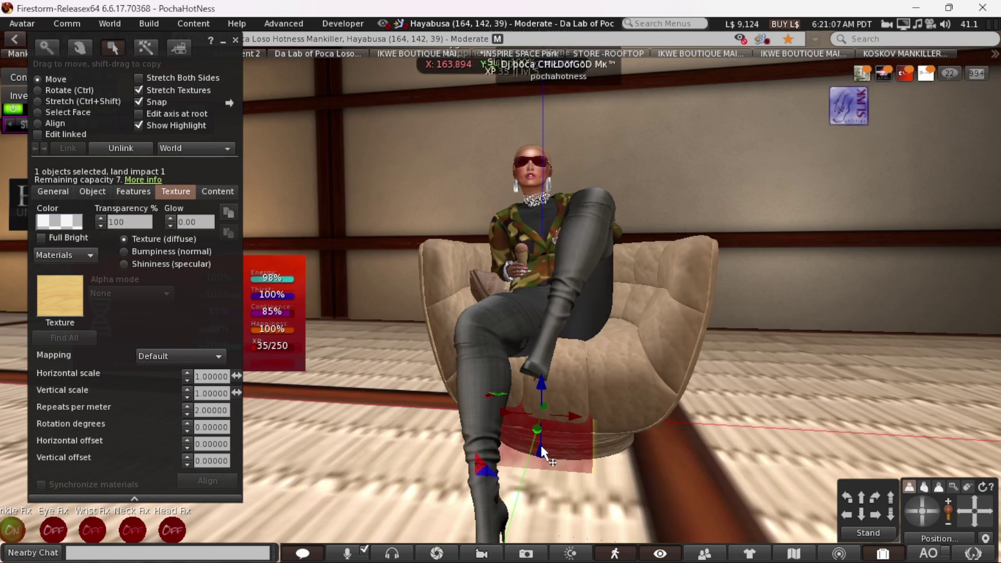
drag(931, 509, 934, 511)
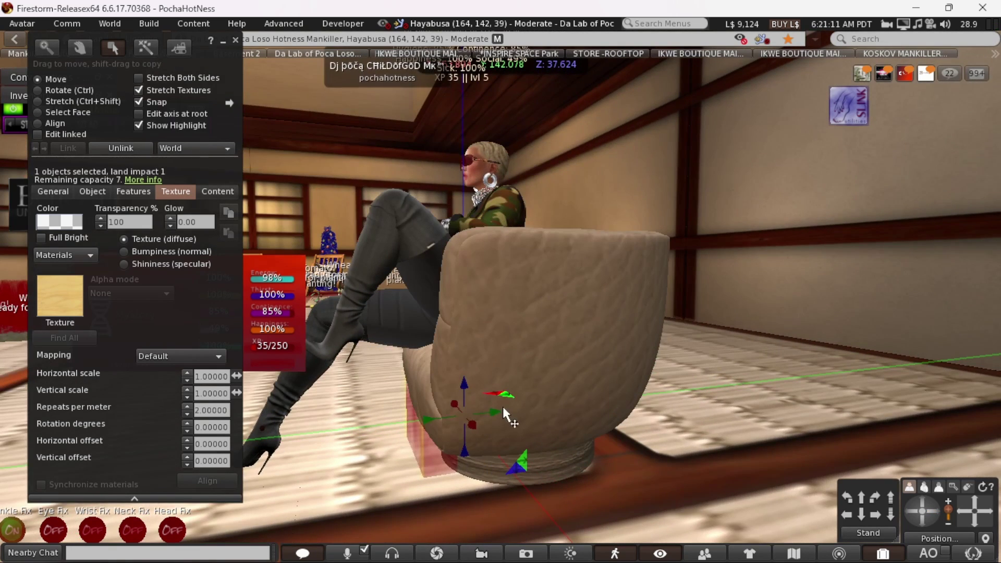
drag(496, 412, 535, 407)
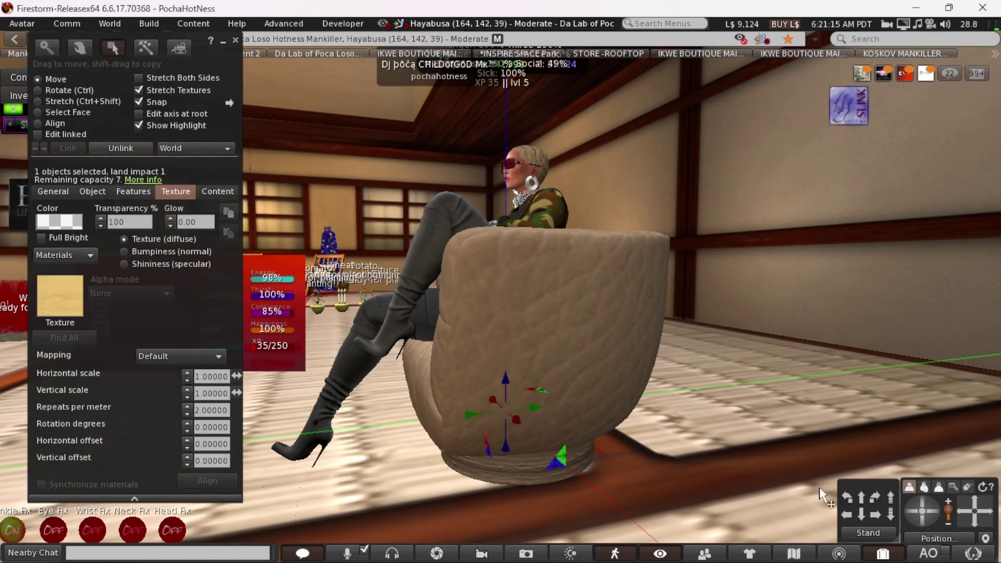
drag(918, 511, 917, 511)
drag(579, 399, 596, 396)
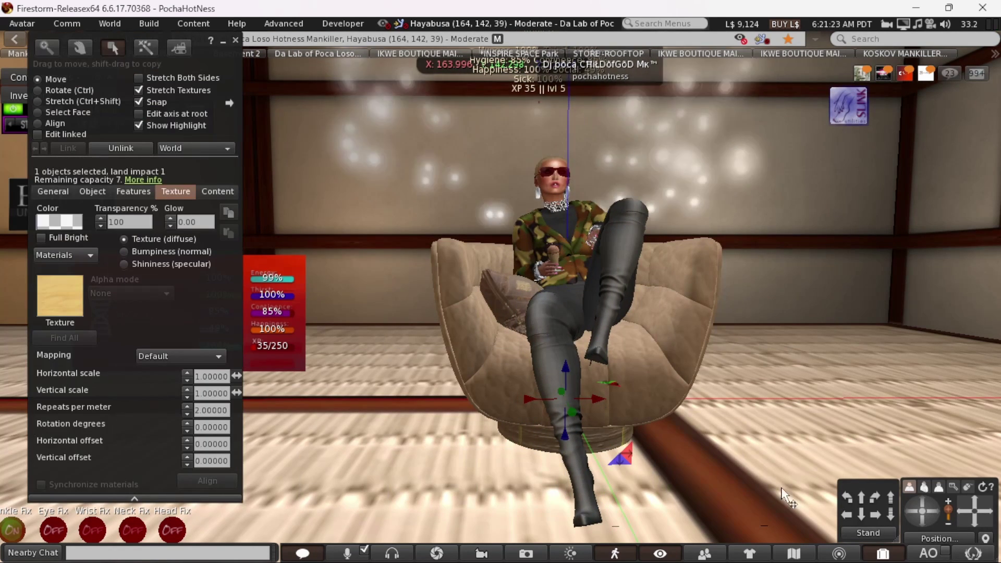
Add the chair to the box selection, link the two objects, and close the editor
drag(933, 511, 906, 510)
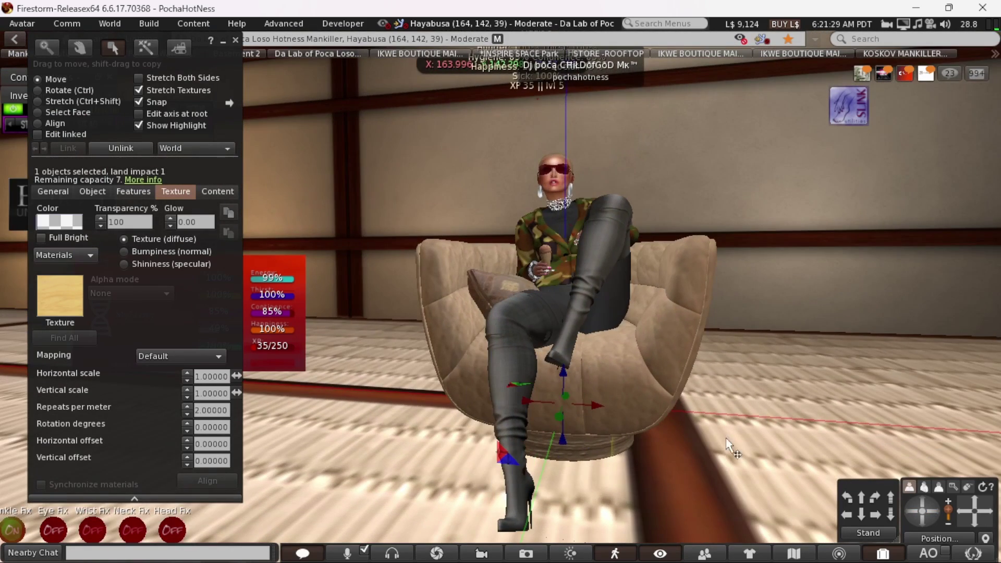
shift+click(658, 355)
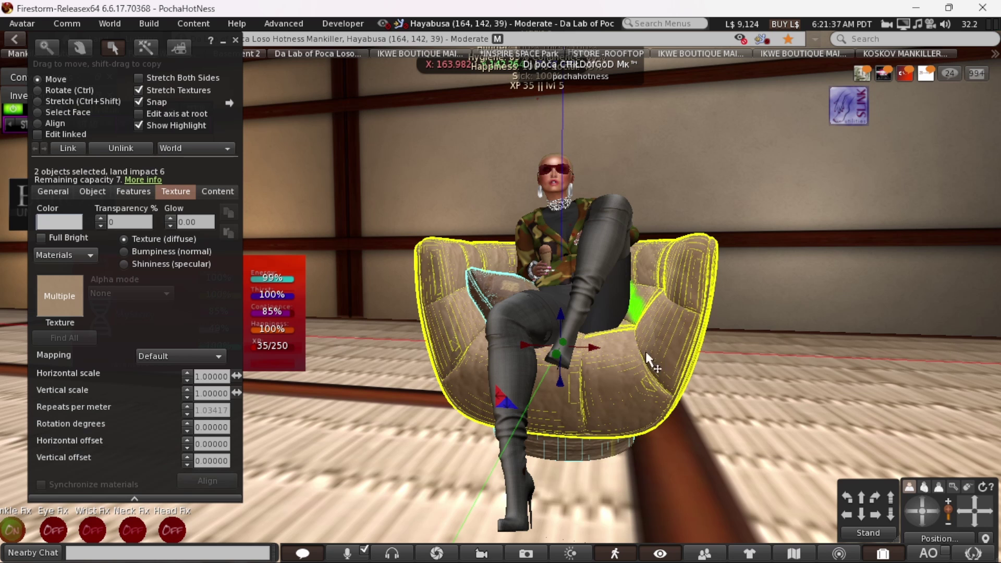
click(67, 148)
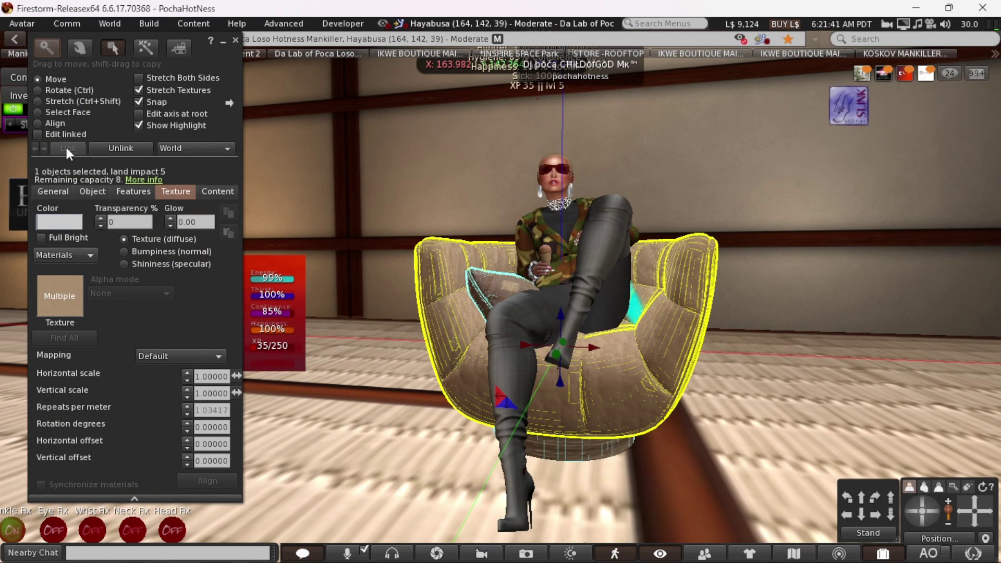
click(235, 40)
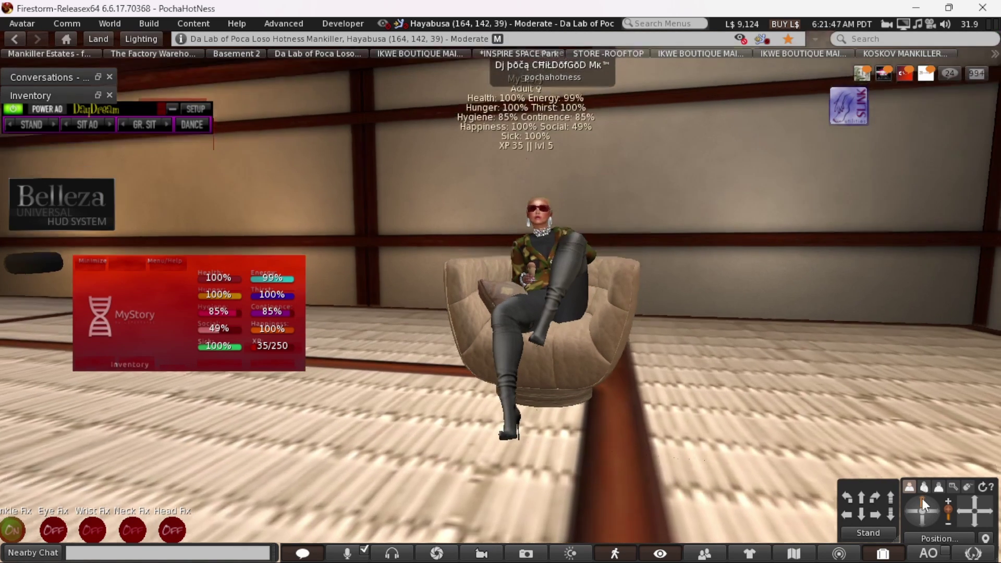
Stand the avatar up and move it aside, test sitting on the linked chair, and stand up again
click(921, 498)
click(912, 512)
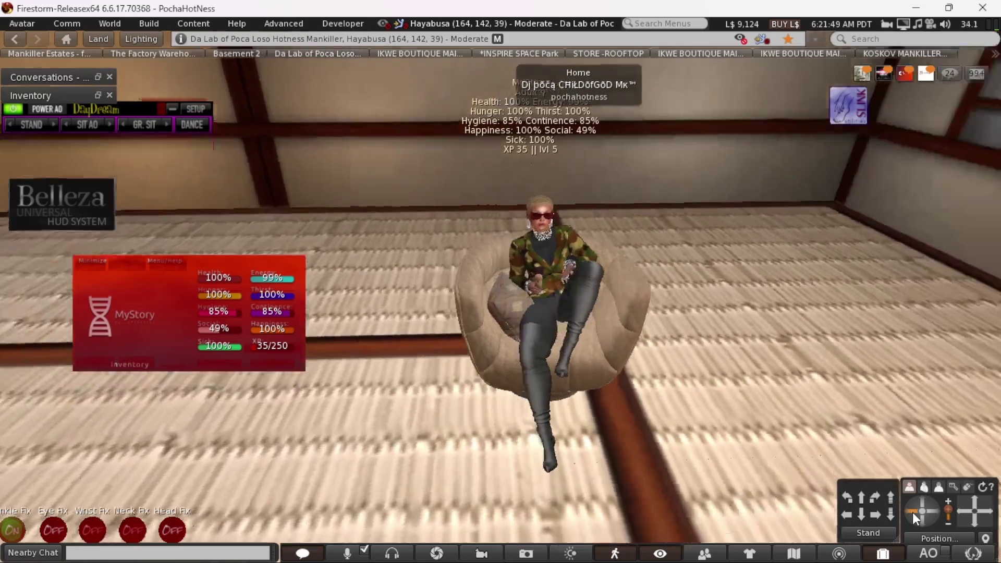
drag(912, 512, 912, 512)
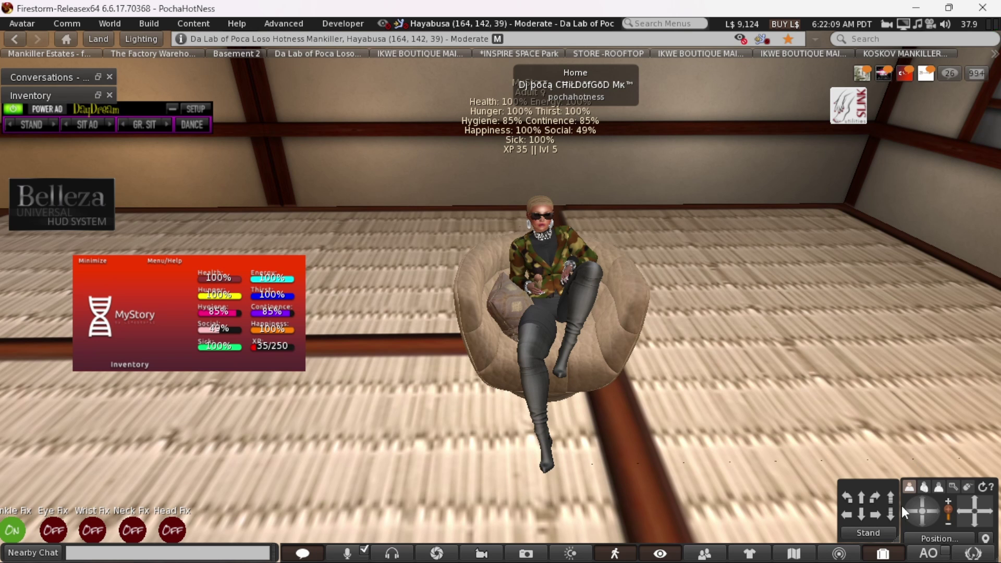
click(866, 533)
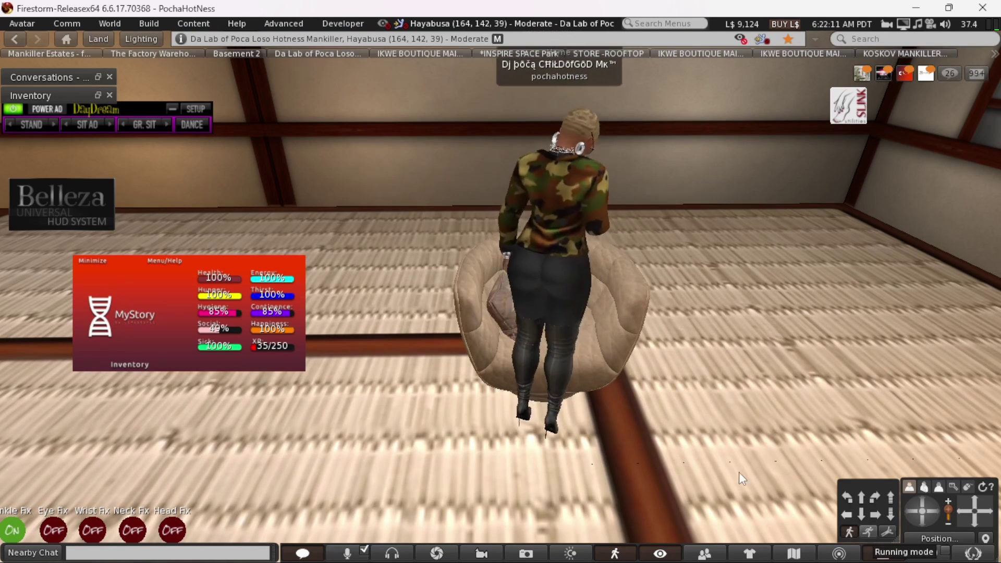
key(shift+Left)
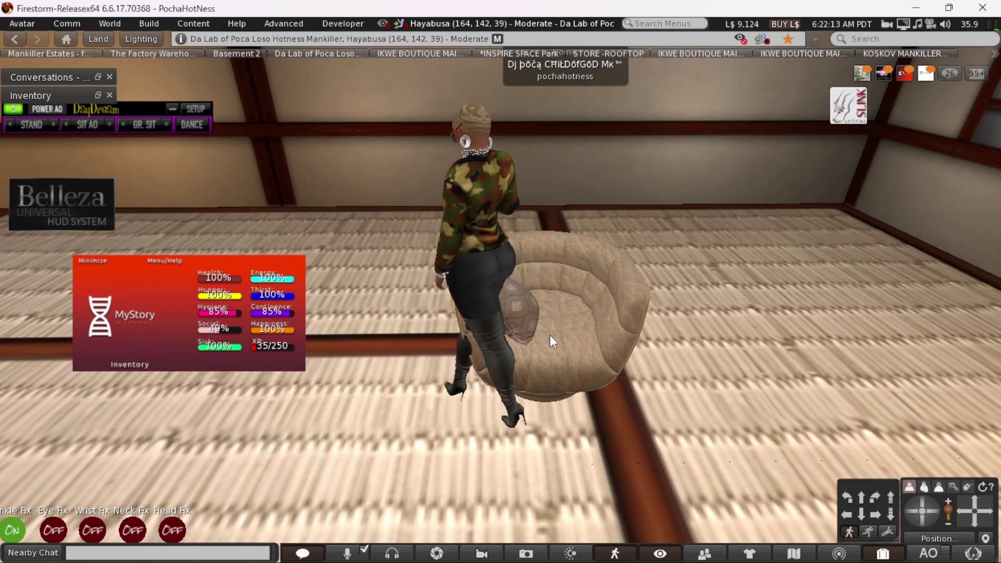
right_click(550, 334)
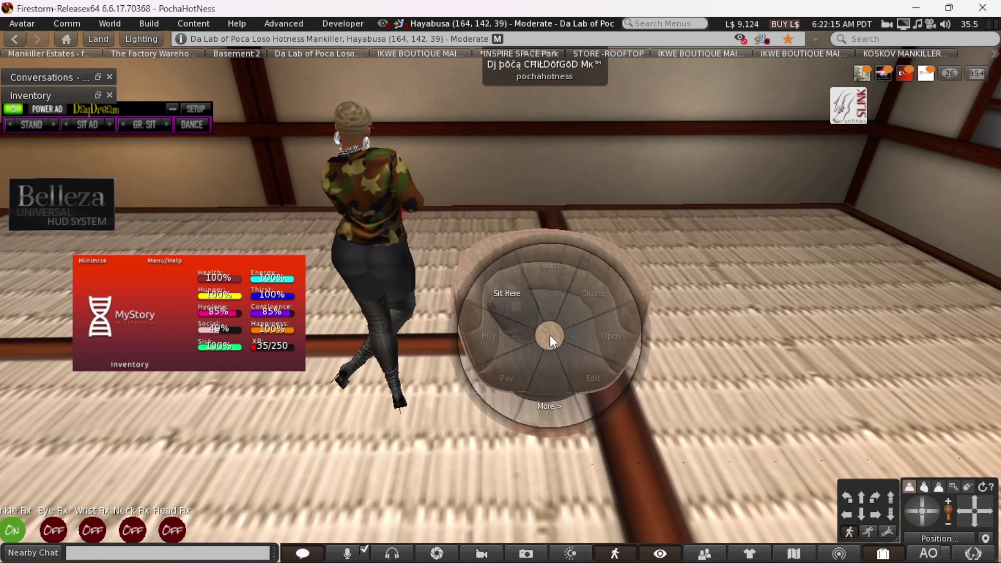
click(523, 303)
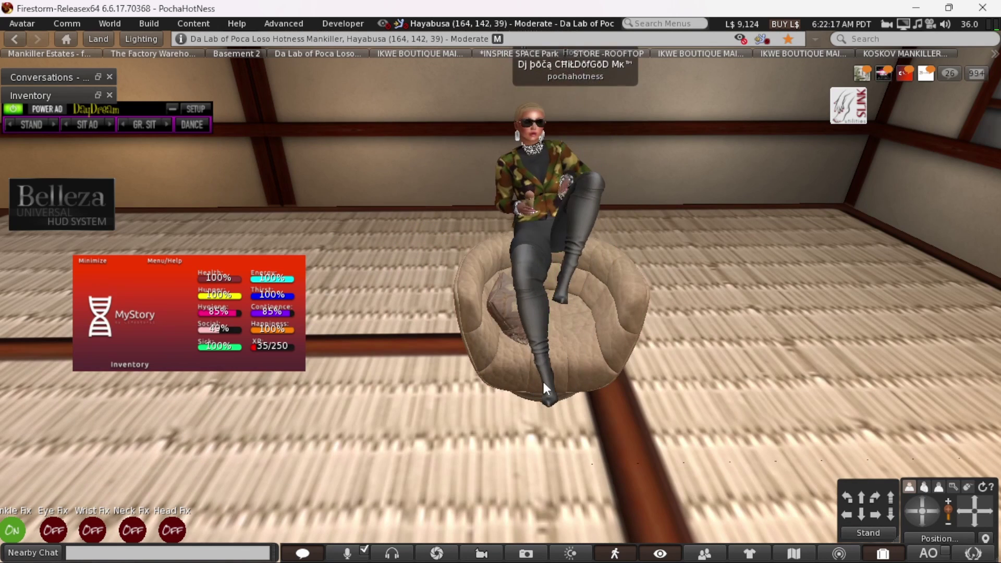
mouse_move(921, 517)
mouse_down()
mouse_move(931, 507)
mouse_move(912, 505)
mouse_up()
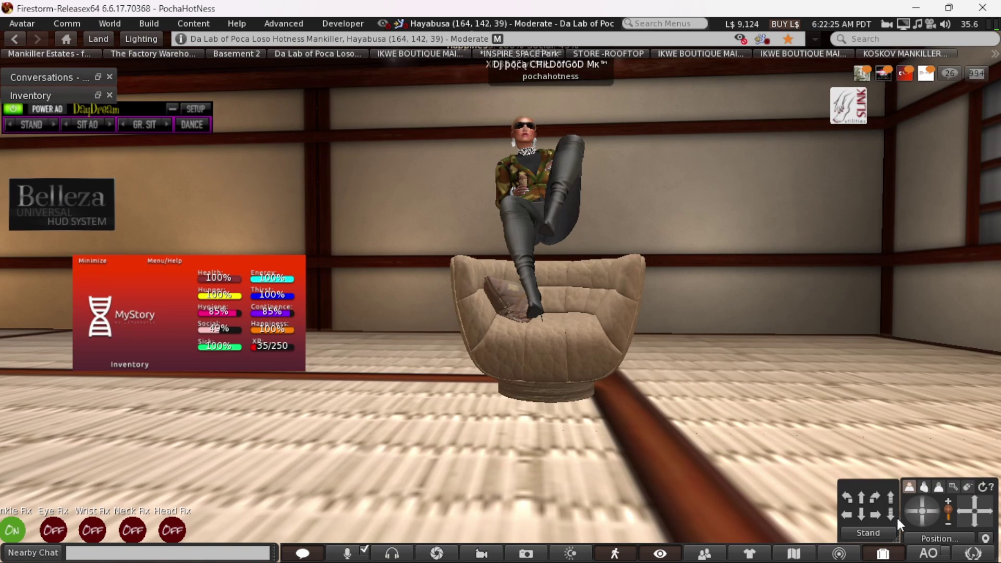
click(860, 533)
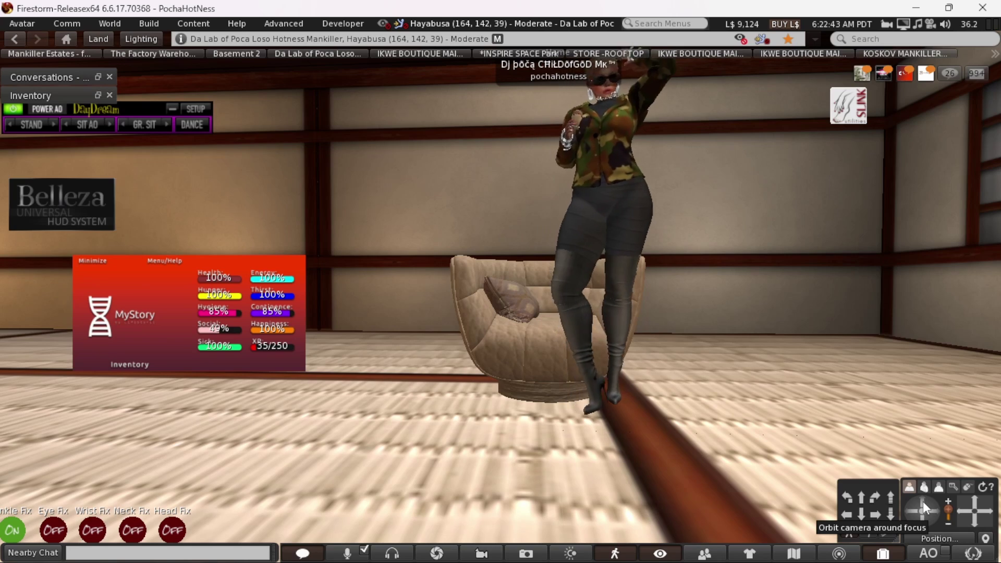
drag(923, 501, 918, 522)
click(975, 498)
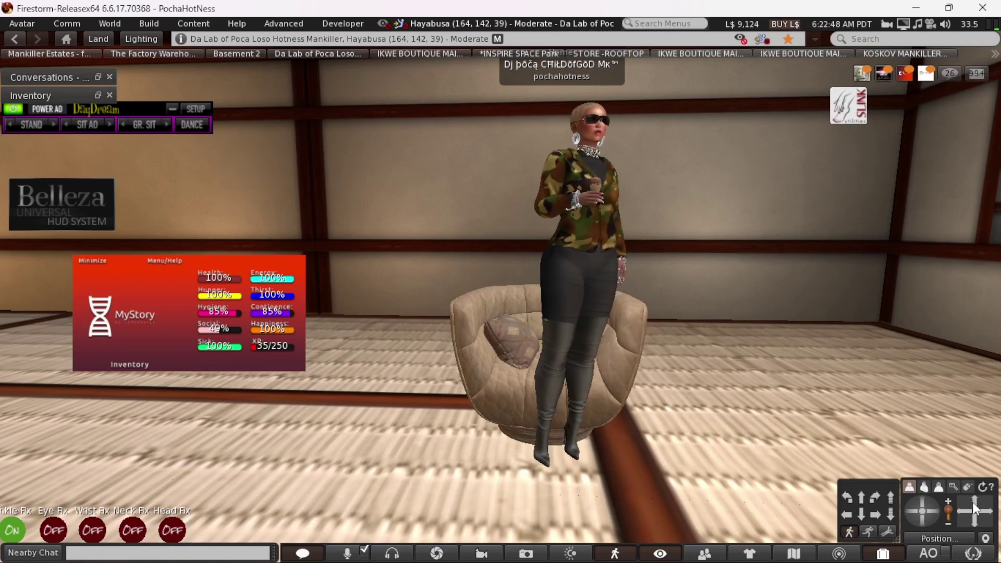
drag(973, 504, 964, 501)
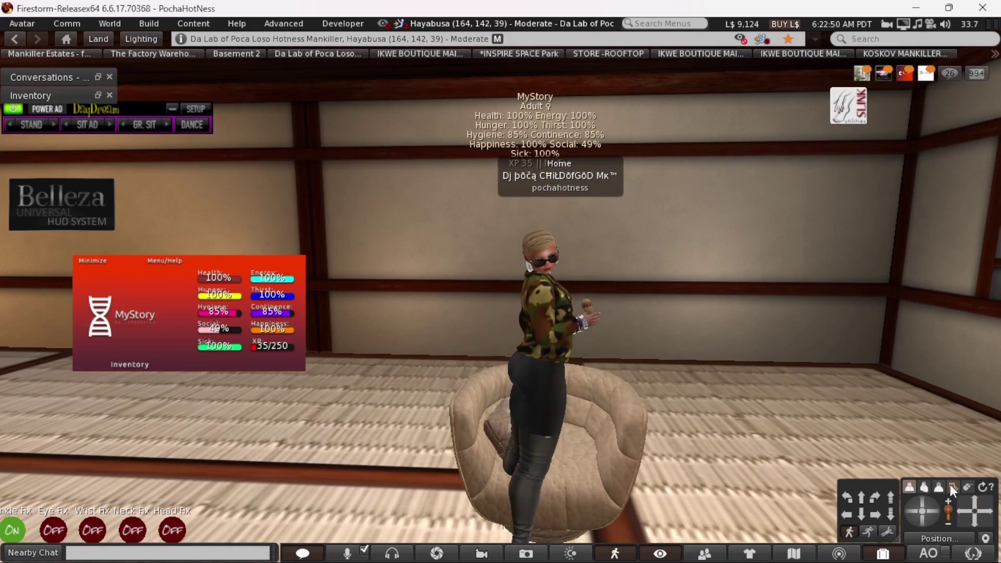
click(951, 485)
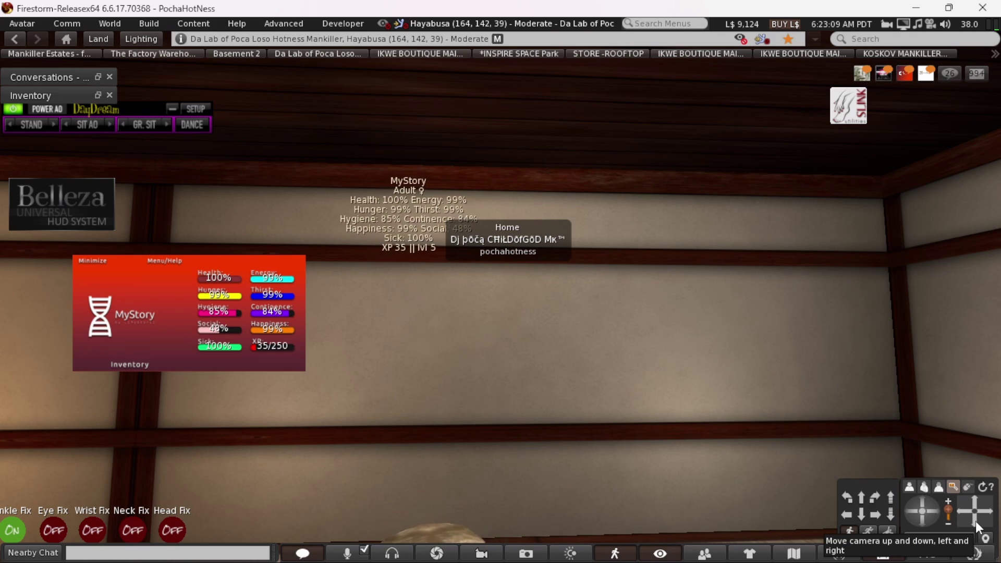
drag(974, 521, 975, 520)
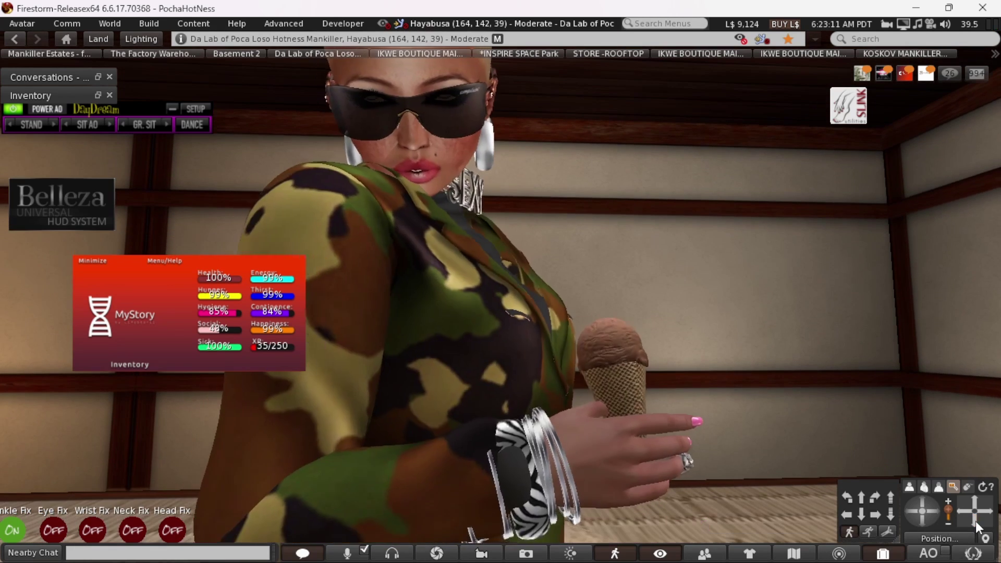
scroll(665, 401, down, 6)
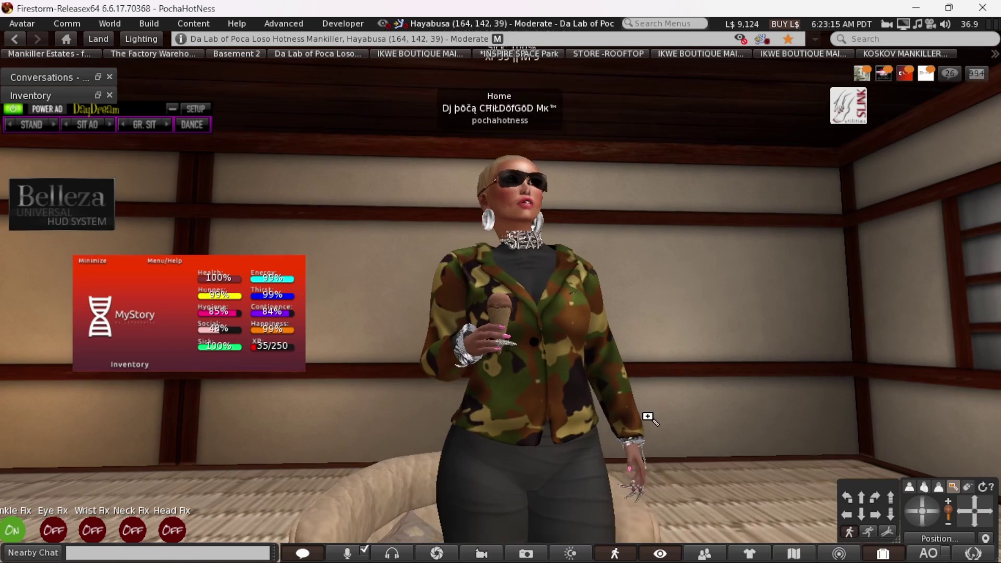
scroll(647, 414, down, 2)
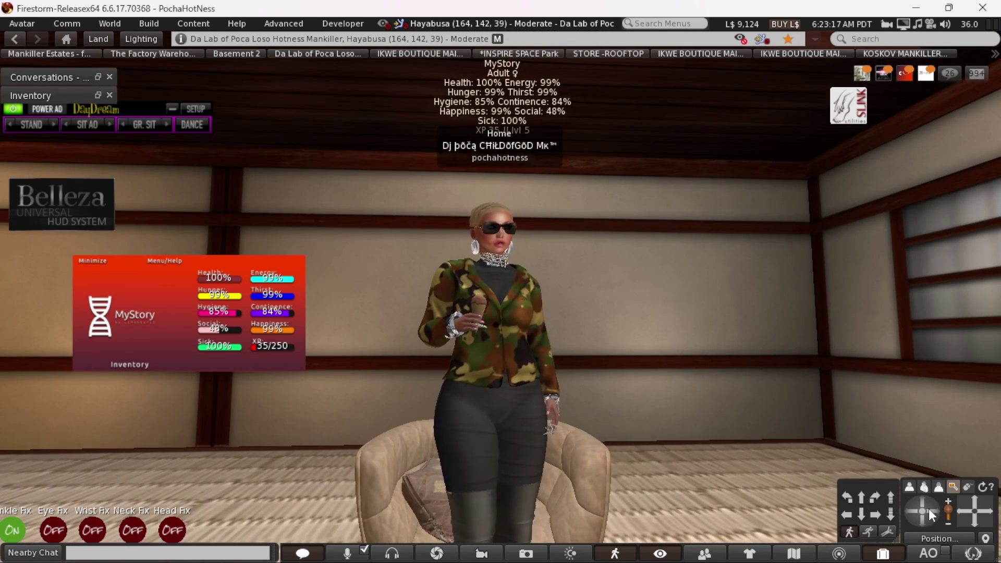
drag(927, 508, 928, 508)
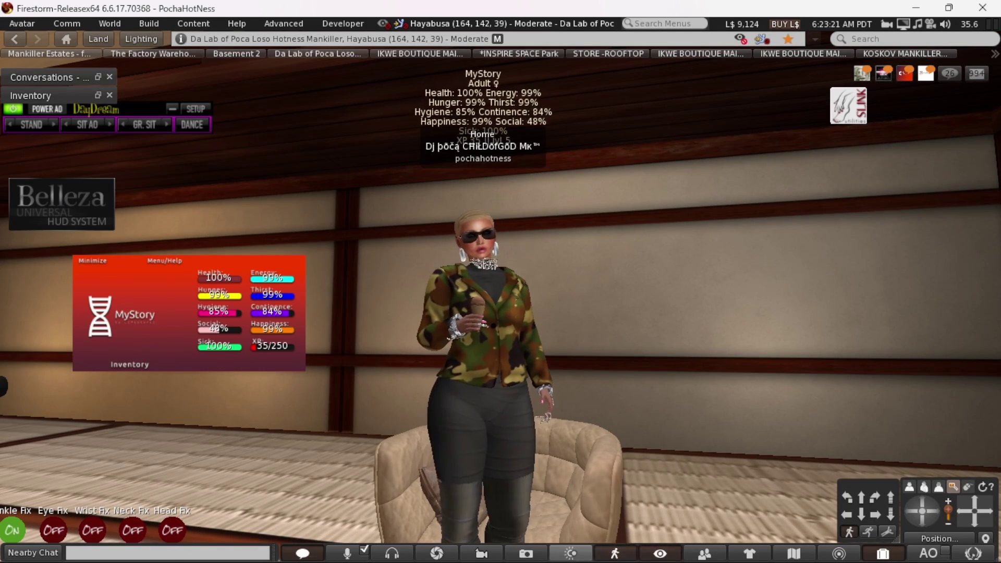
mouse_move(531, 561)
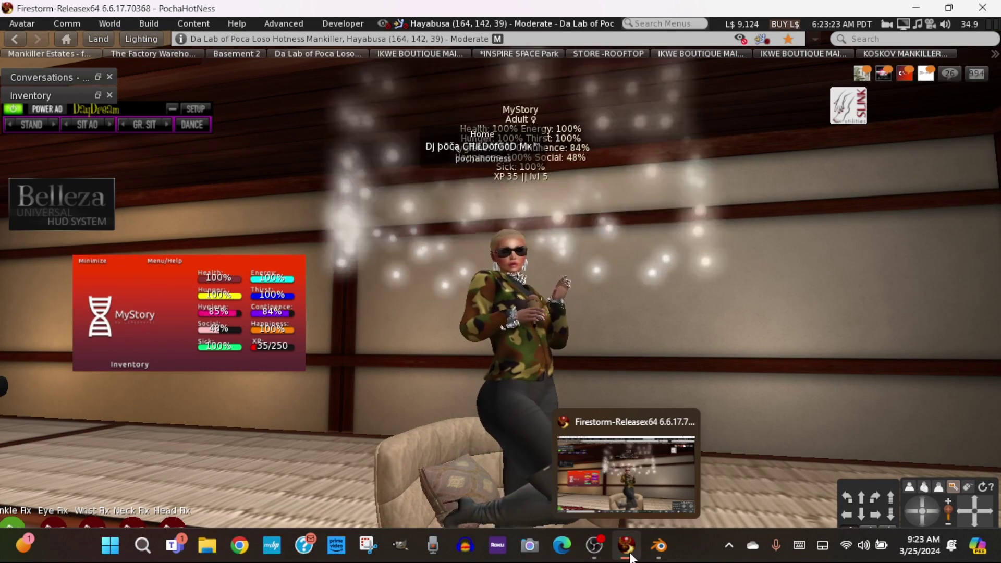